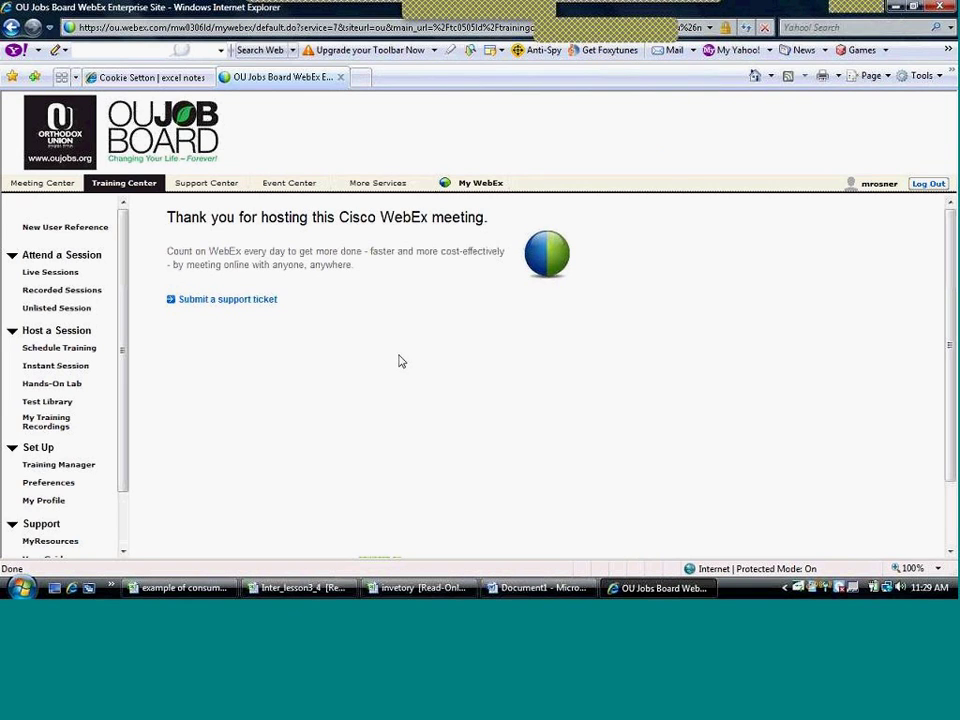
Step: Switch to the "example of consumer mailing" workbook in Excel and maximize its window
click(180, 589)
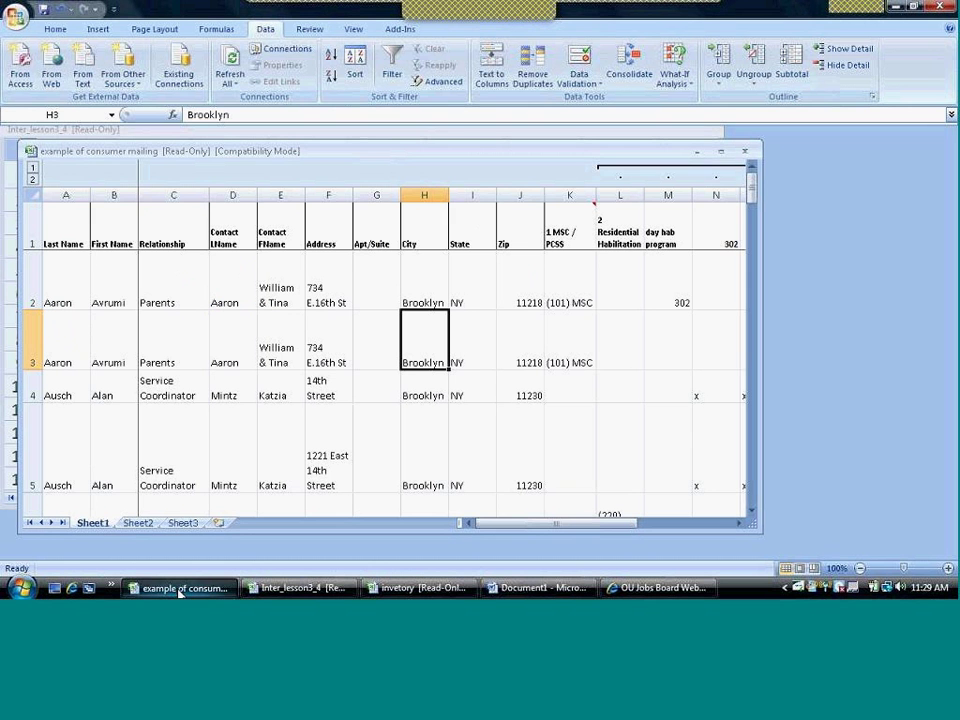
click(720, 153)
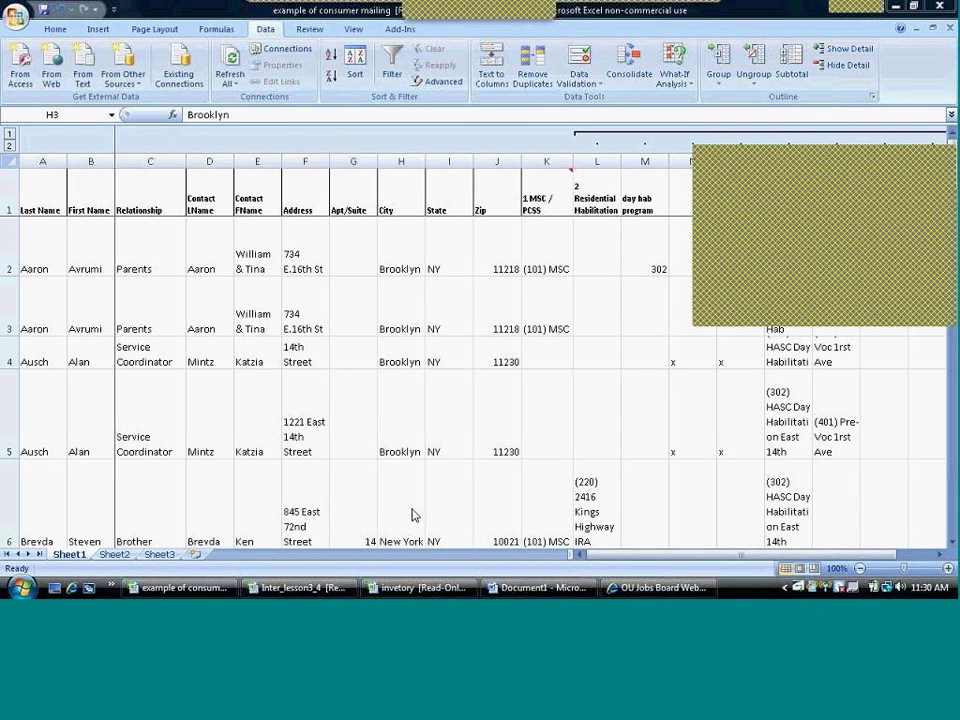
Step: Switch to Internet Explorer and open the Excel class files page from the computer cookie home page
click(681, 587)
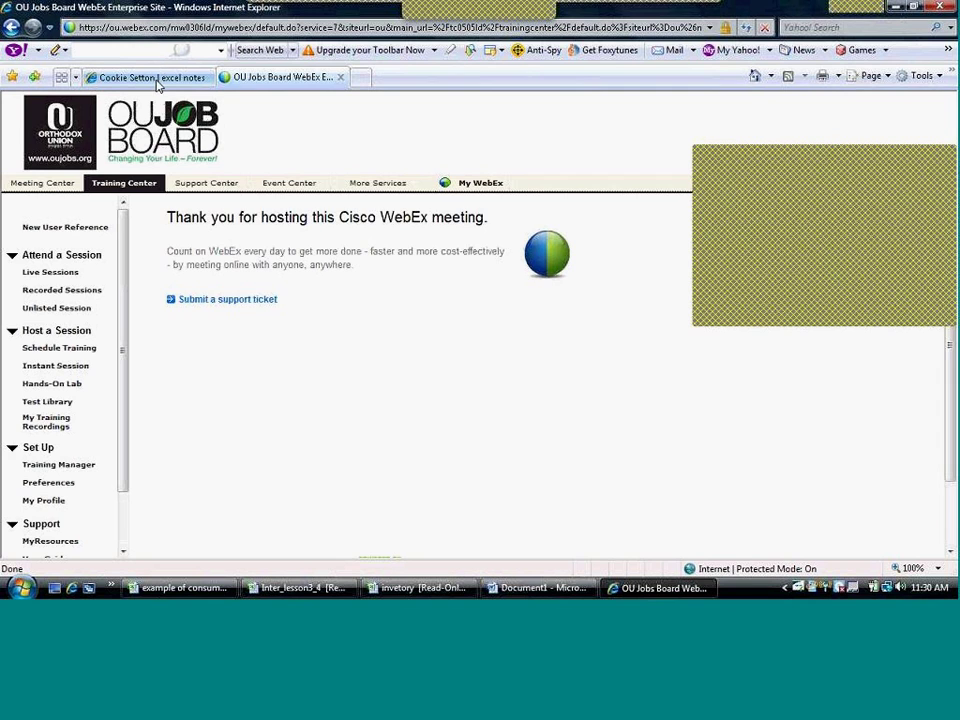
click(157, 84)
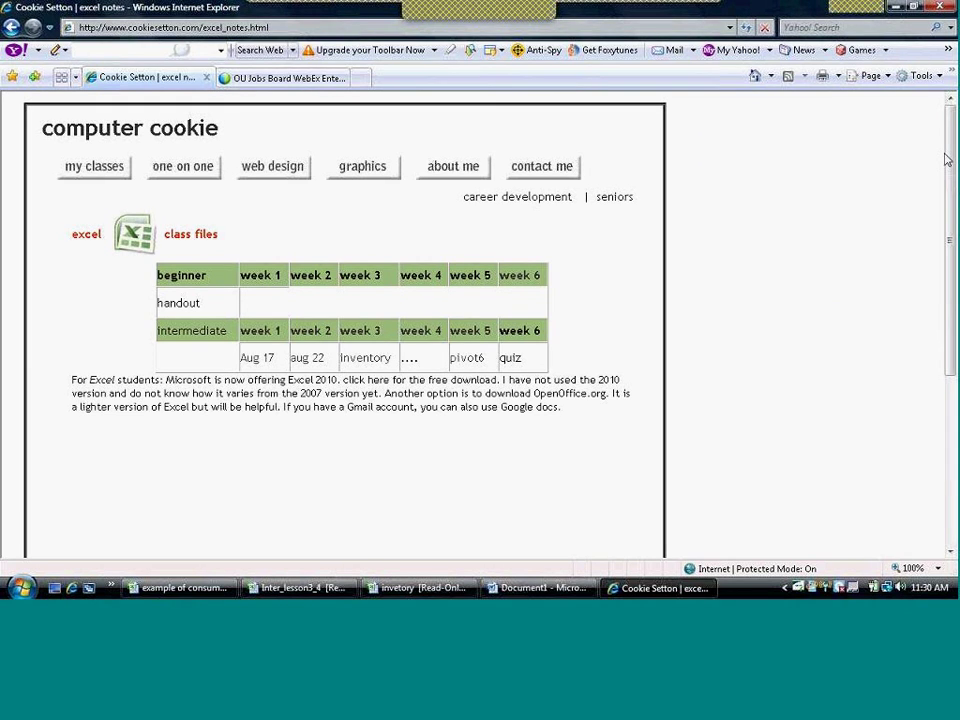
click(144, 134)
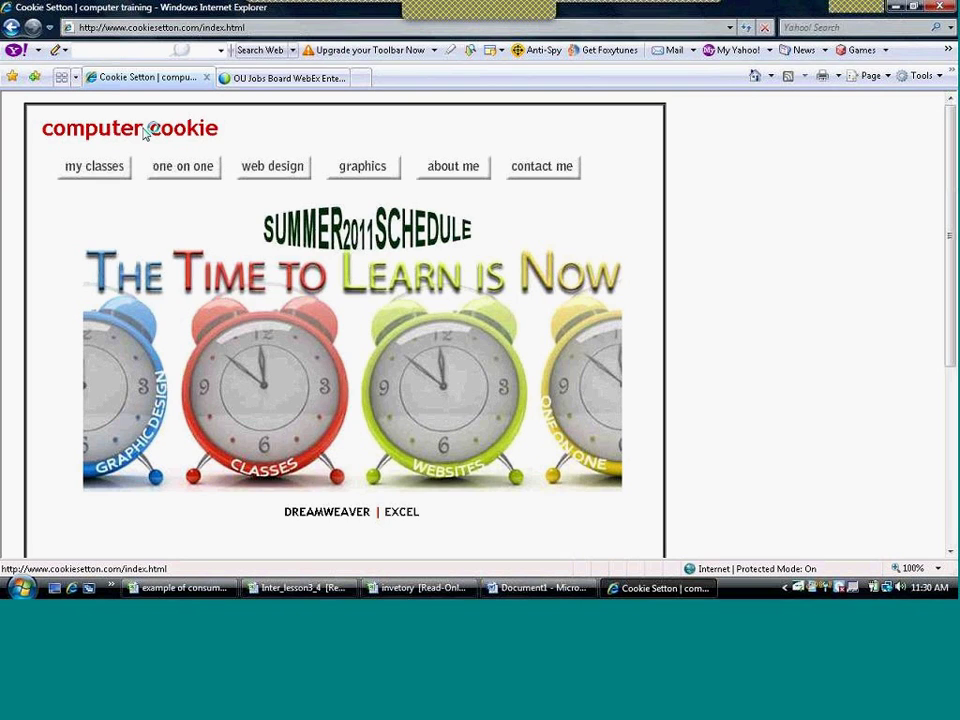
click(398, 514)
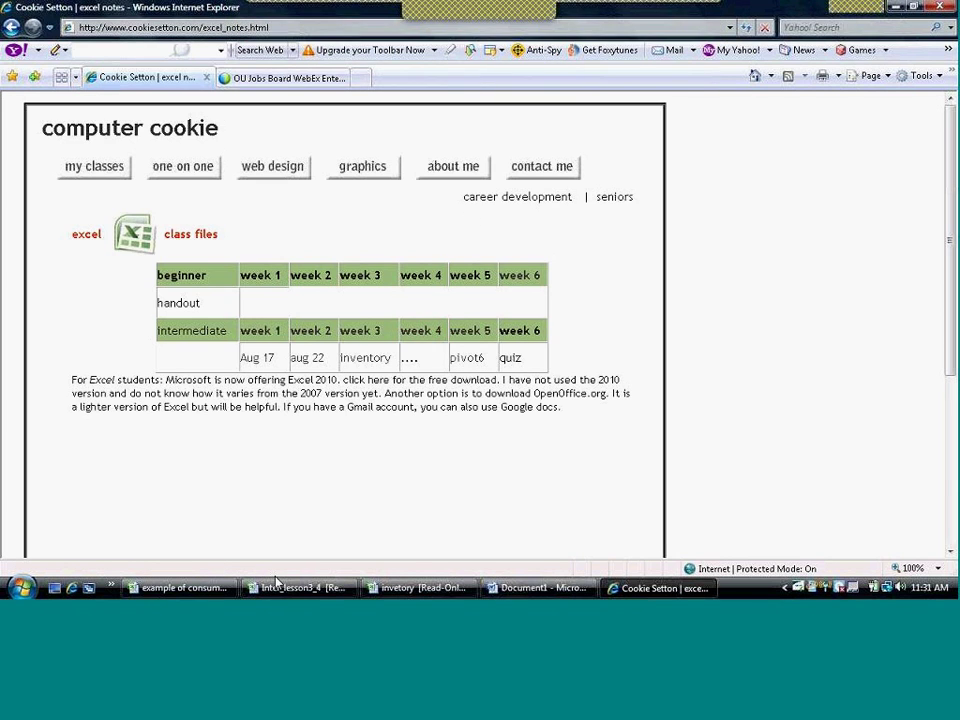
Step: Switch back to the consumer mailing workbook in Excel and try to ungroup by rows and by columns with only H3 selected
click(185, 588)
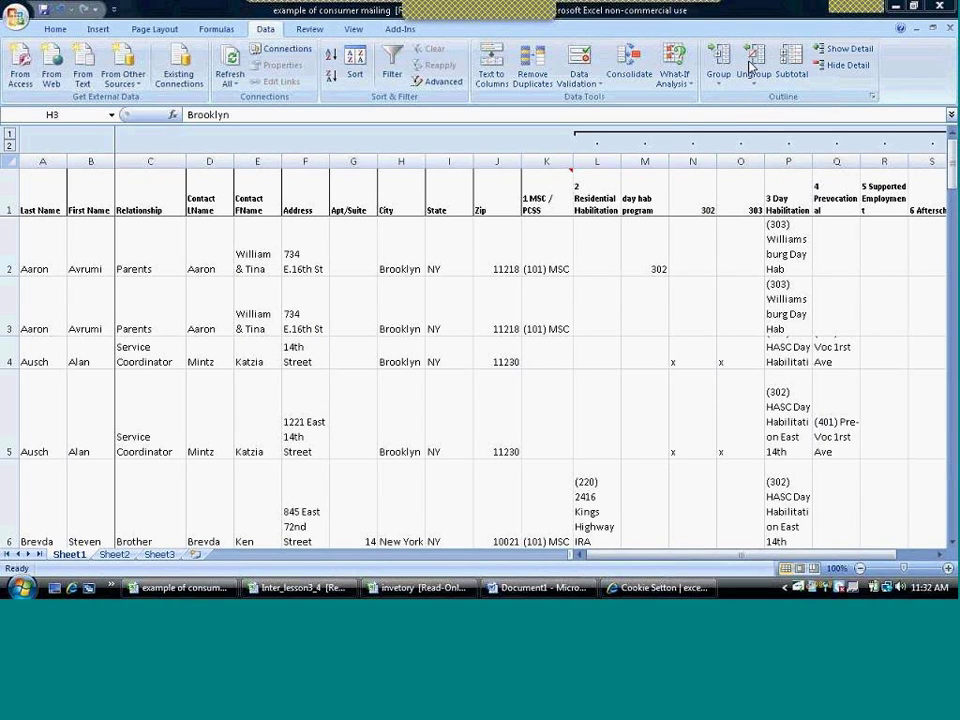
click(750, 66)
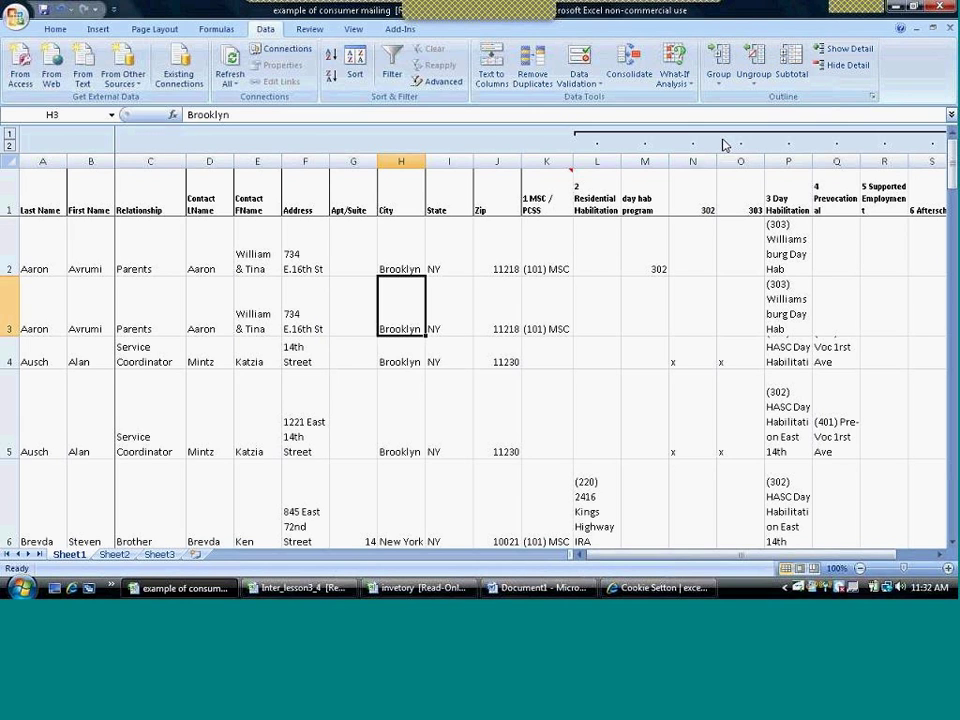
click(766, 66)
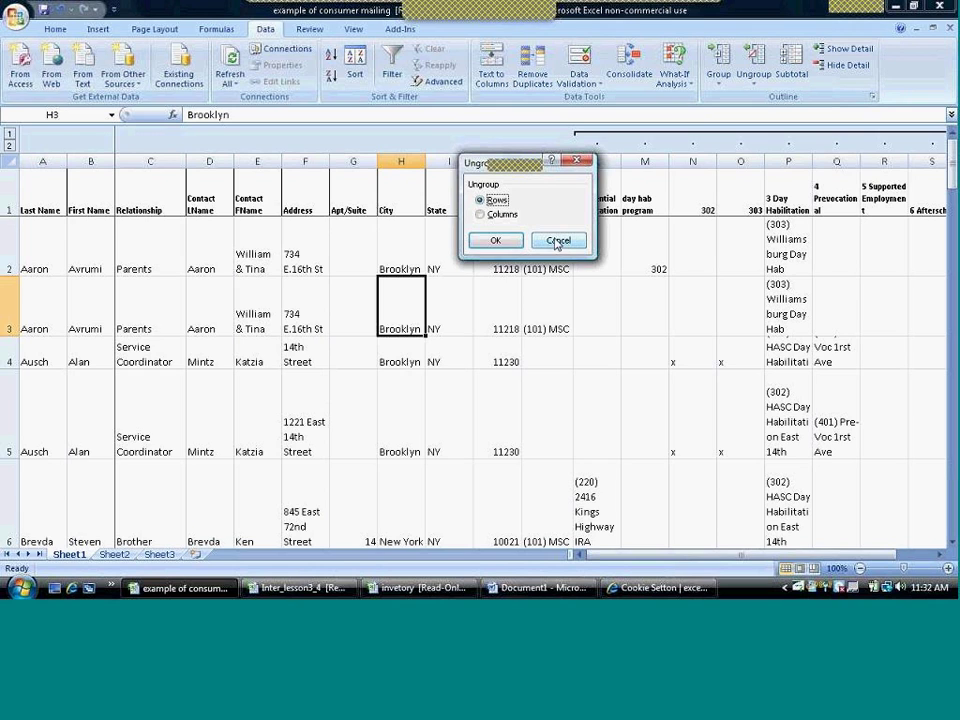
click(495, 240)
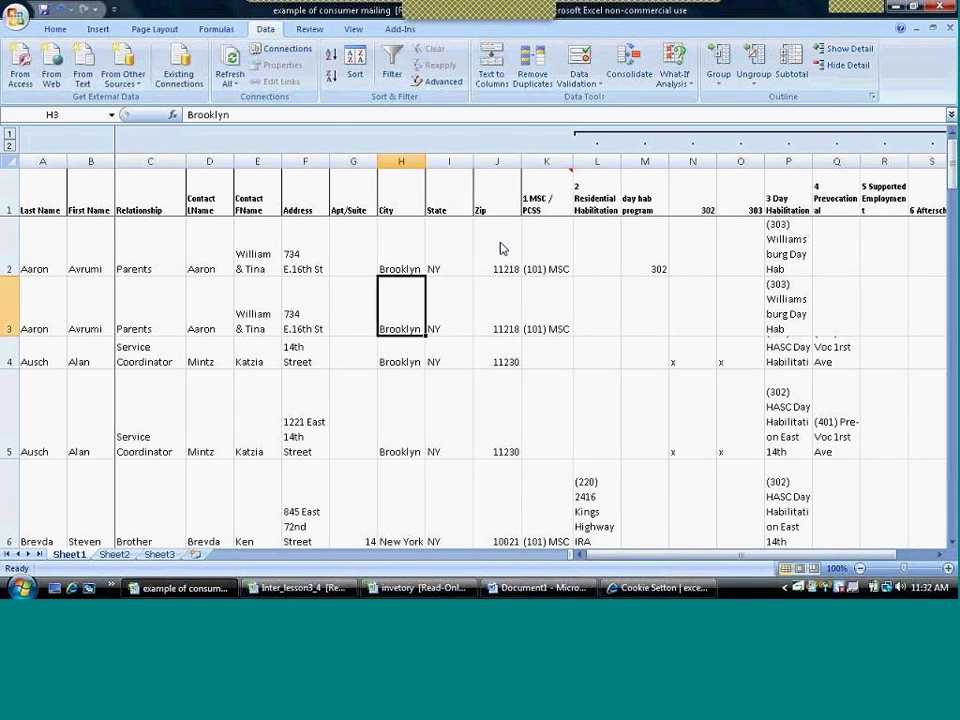
click(753, 62)
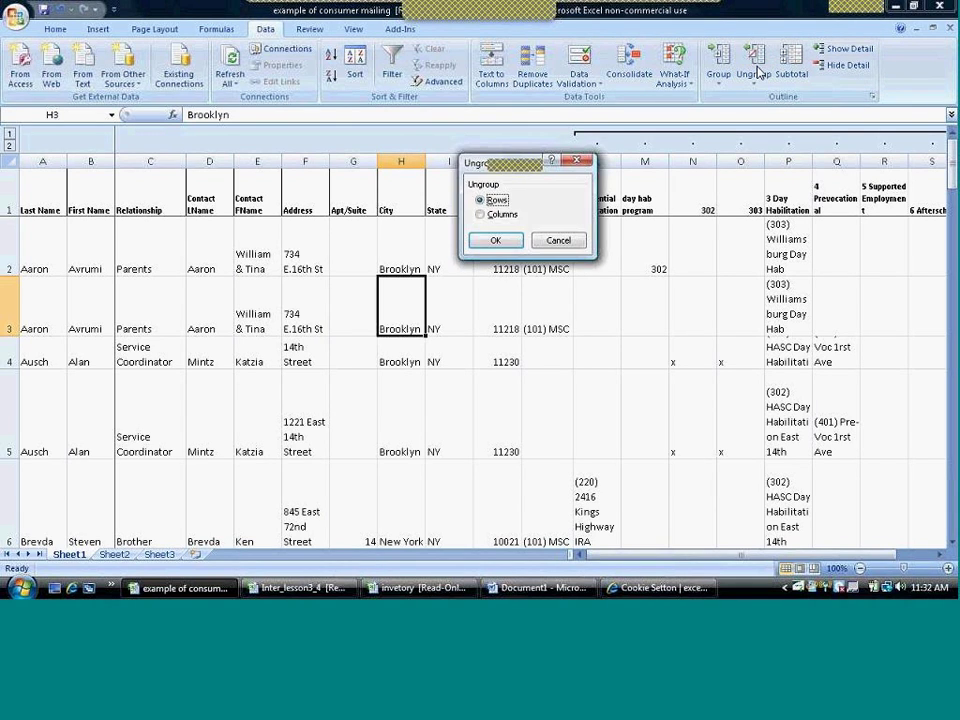
click(481, 214)
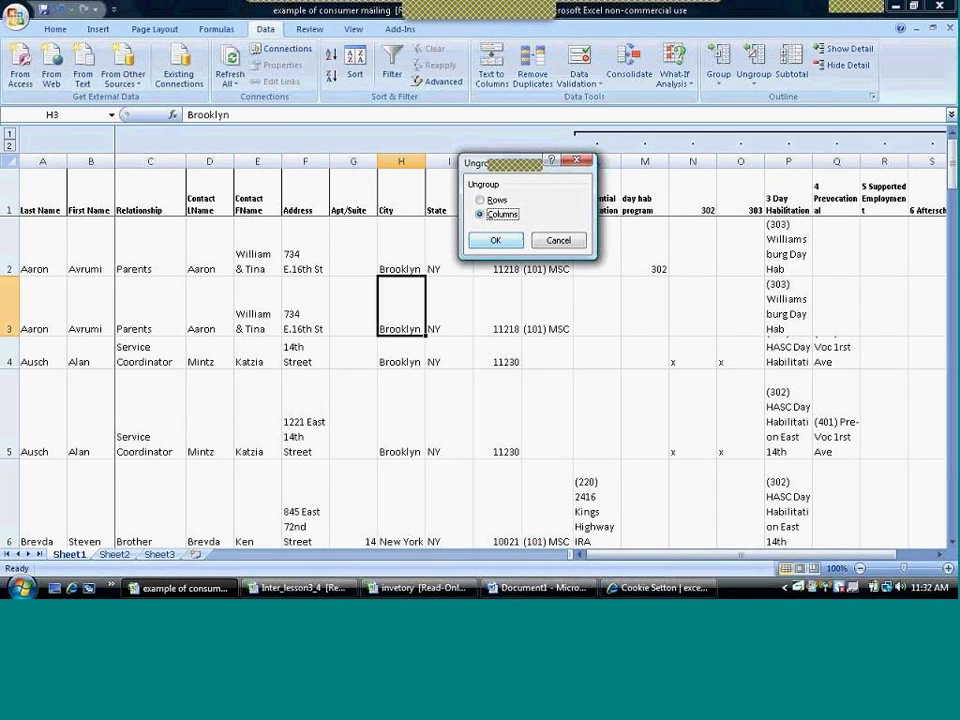
click(490, 241)
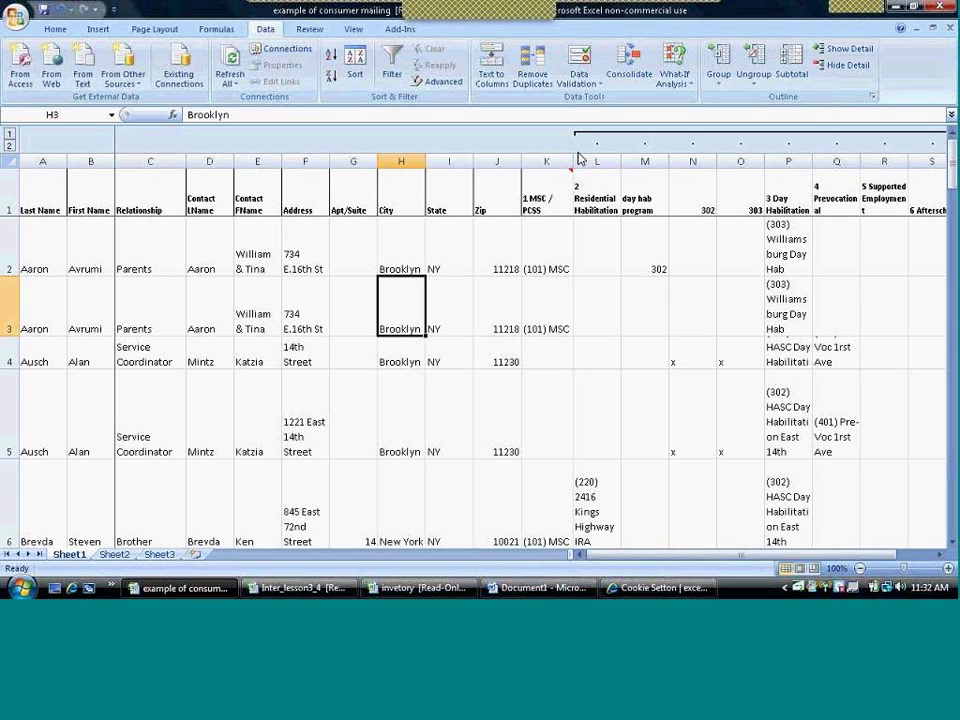
Step: Ungroup columns L through U on Sheet1
click(581, 160)
drag(581, 157, 812, 158)
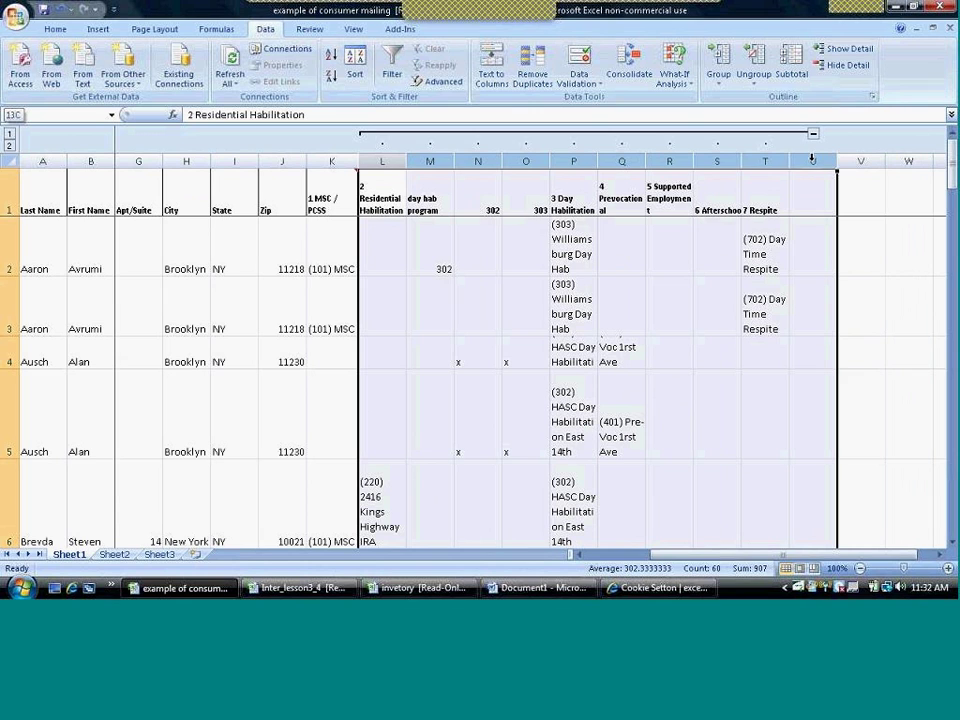
click(754, 80)
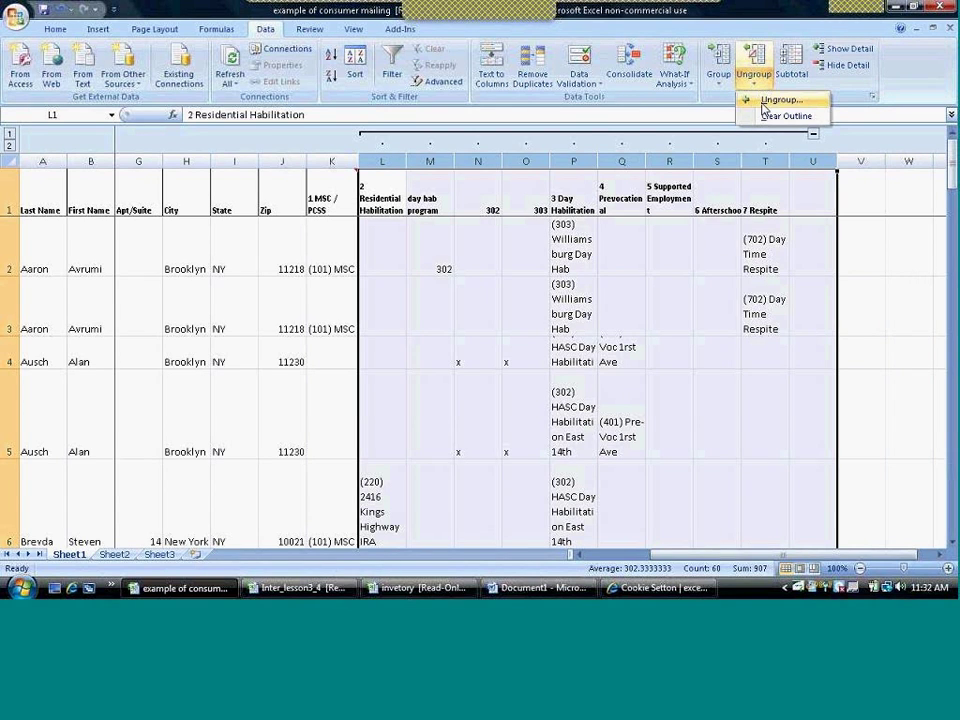
click(770, 101)
click(705, 232)
drag(698, 560, 587, 570)
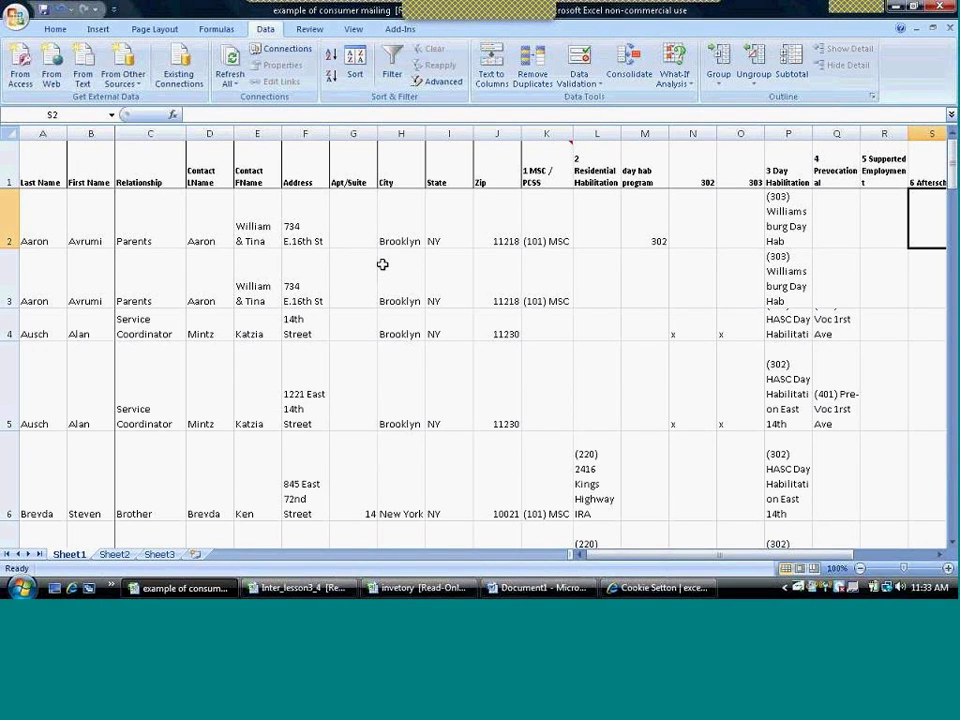
scroll(382, 264, right, 3)
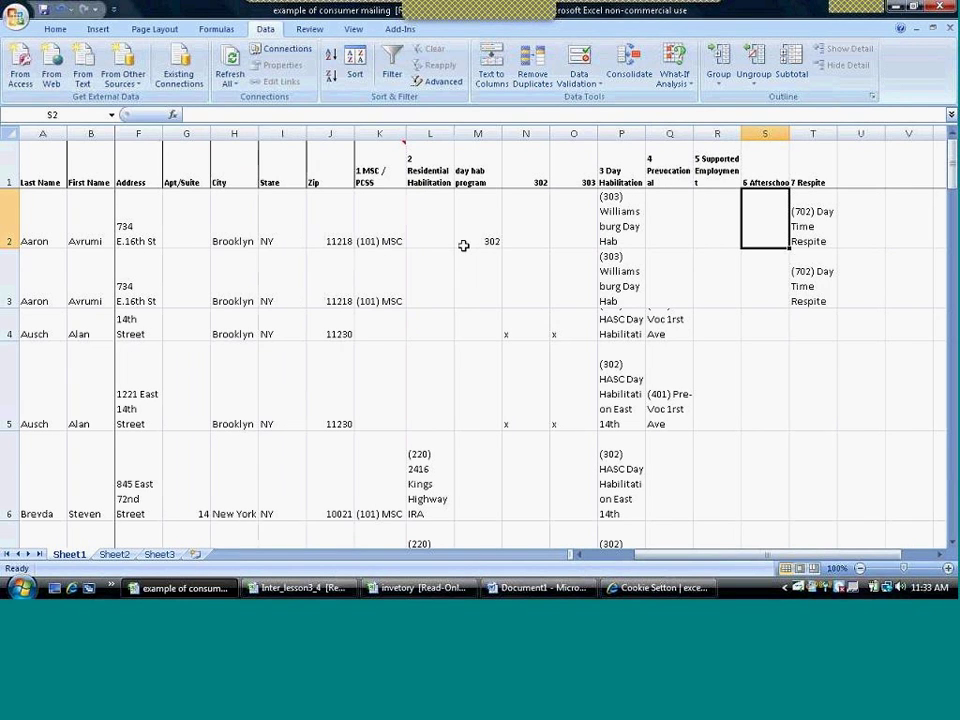
click(577, 555)
click(577, 555)
click(577, 555)
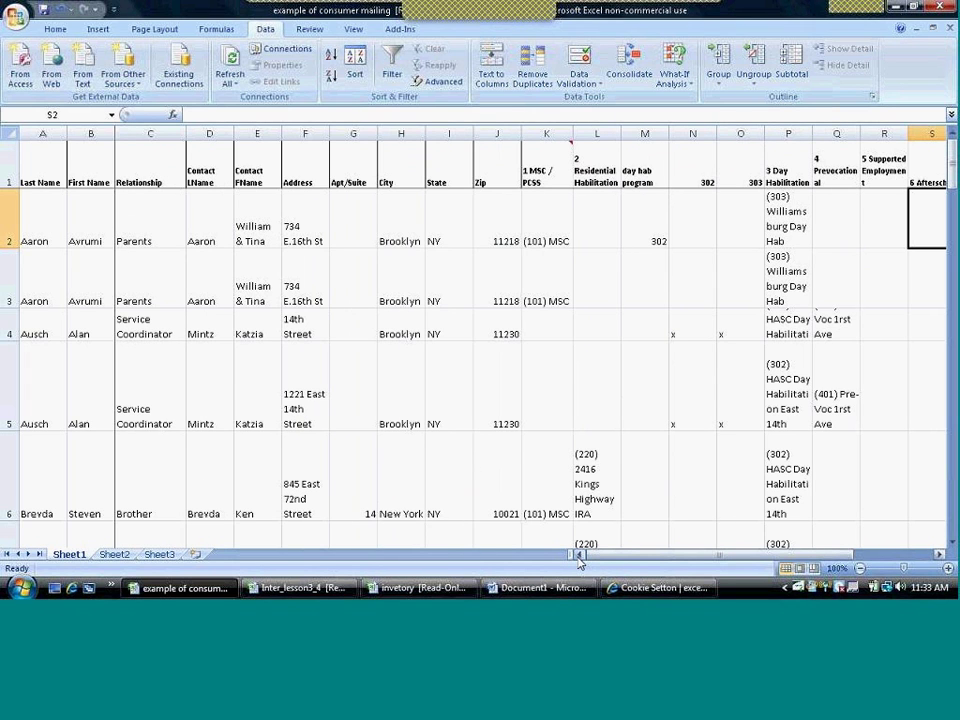
Step: Examine the program choices offered by the drop-down list in cell M2 of the day hab program column
click(588, 219)
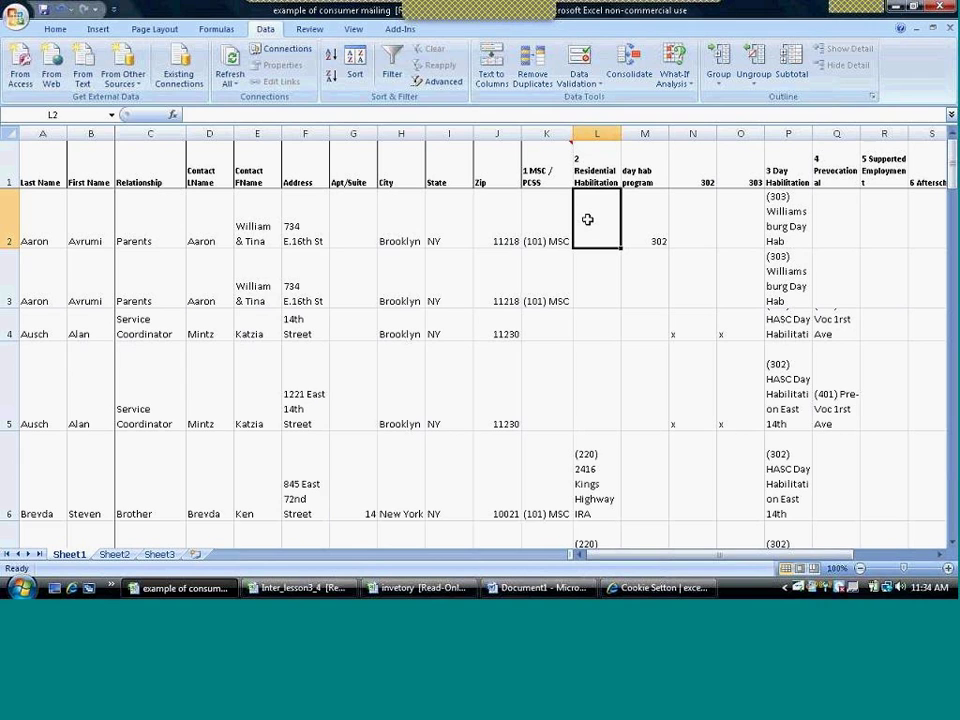
click(637, 226)
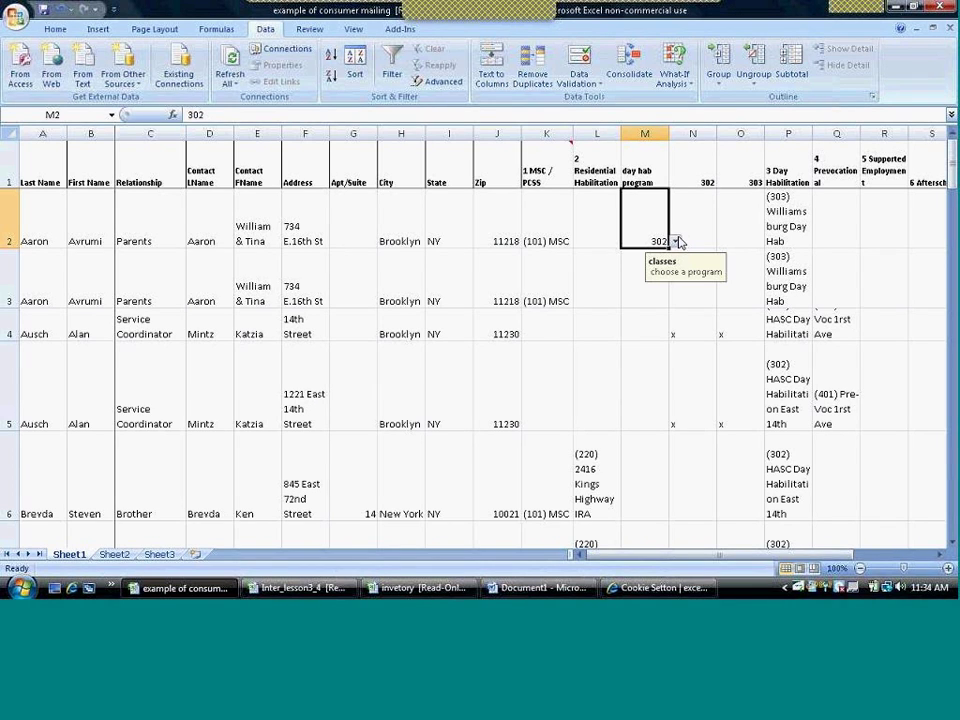
click(676, 243)
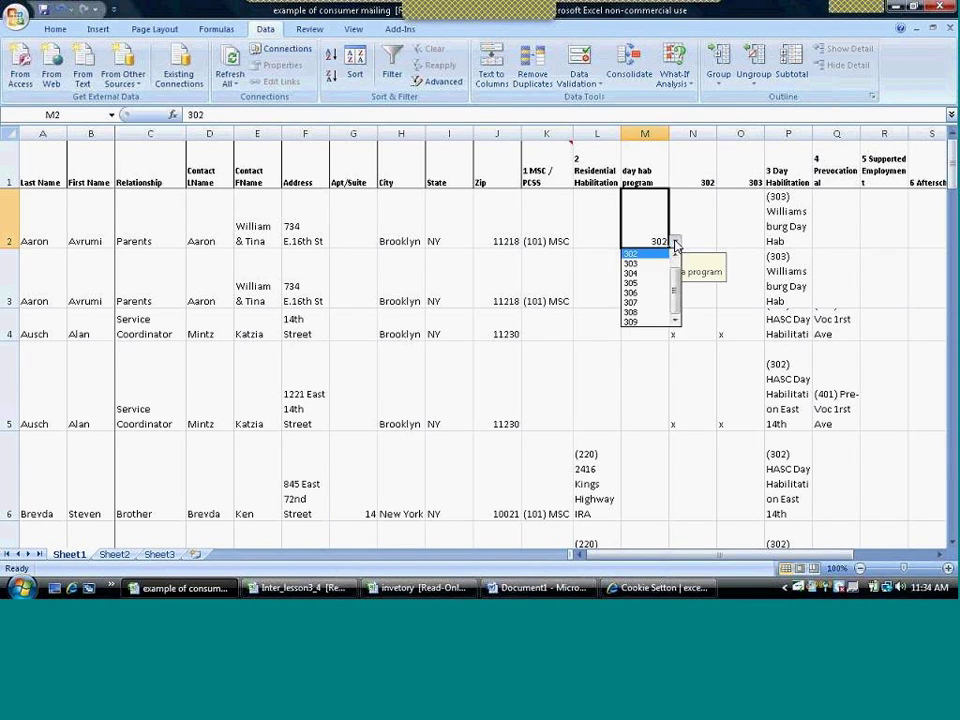
drag(675, 297, 671, 264)
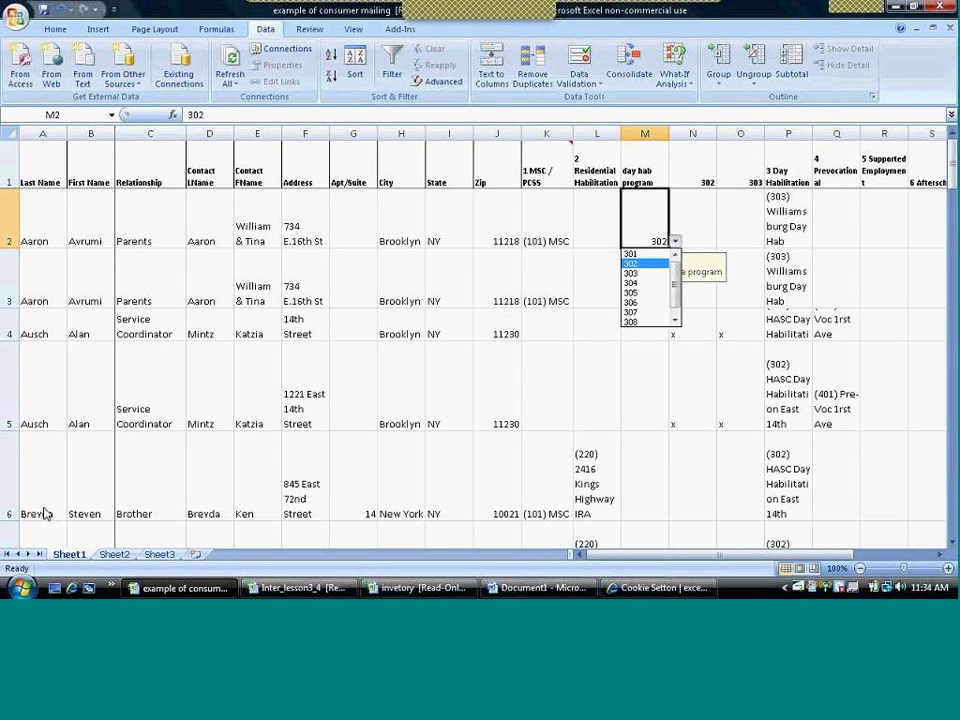
key(Escape)
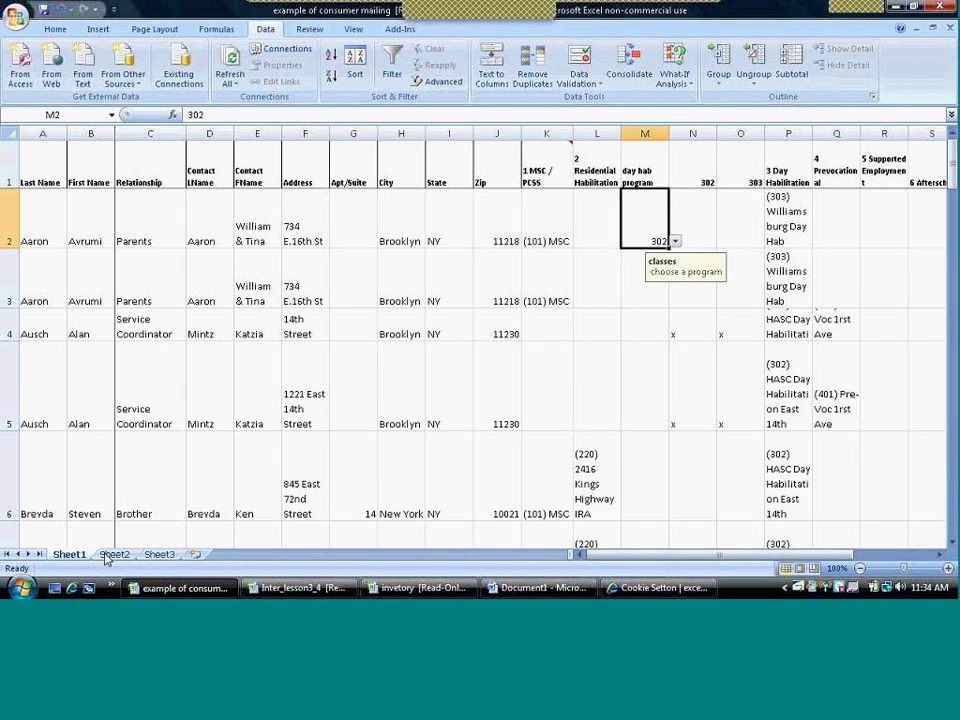
Step: Review the source list and data validation instructions on Sheet2, and compare them with the choices in M2 on Sheet1
click(113, 554)
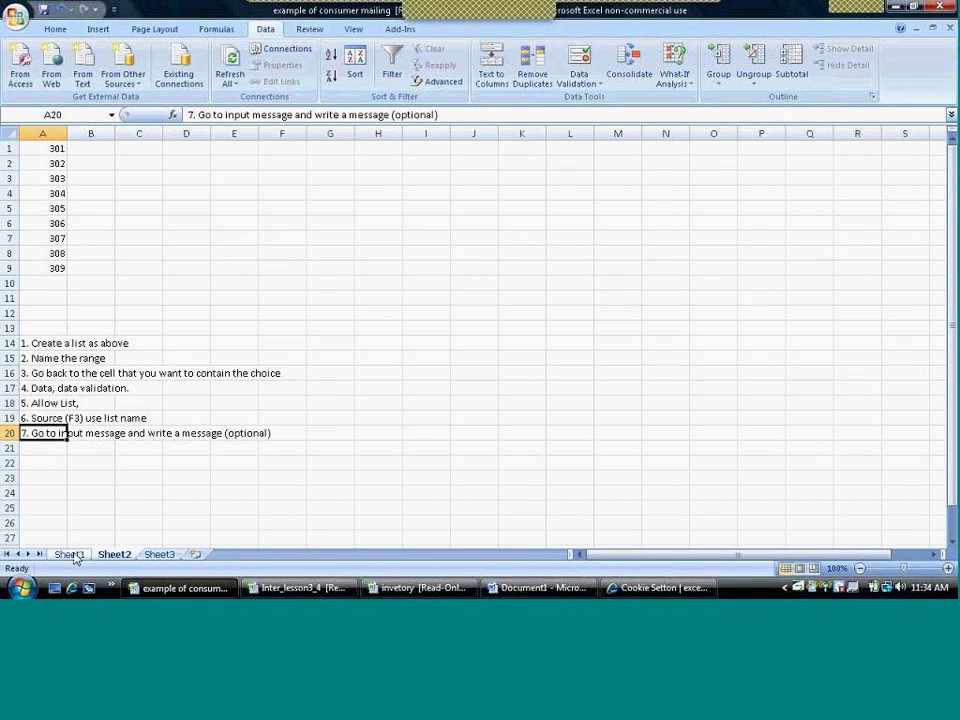
click(70, 554)
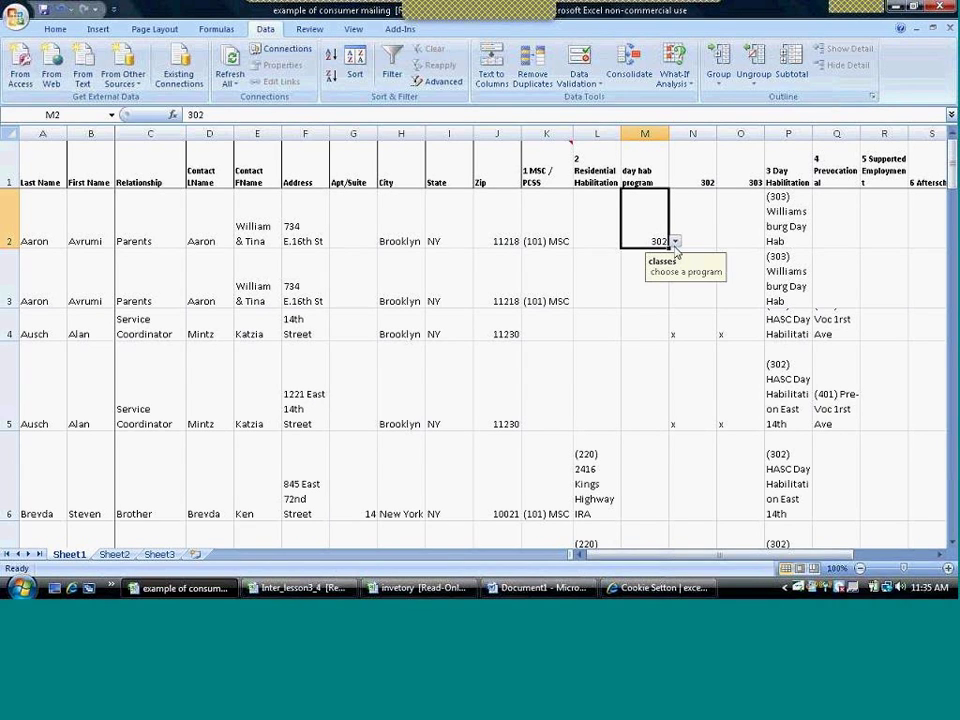
click(675, 243)
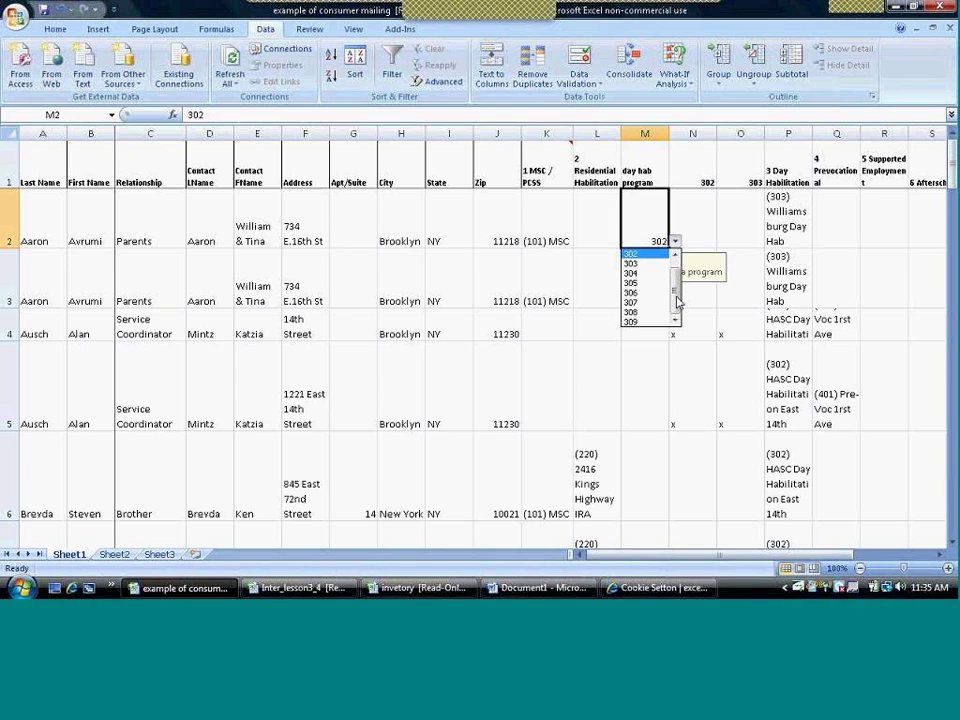
drag(677, 301, 673, 272)
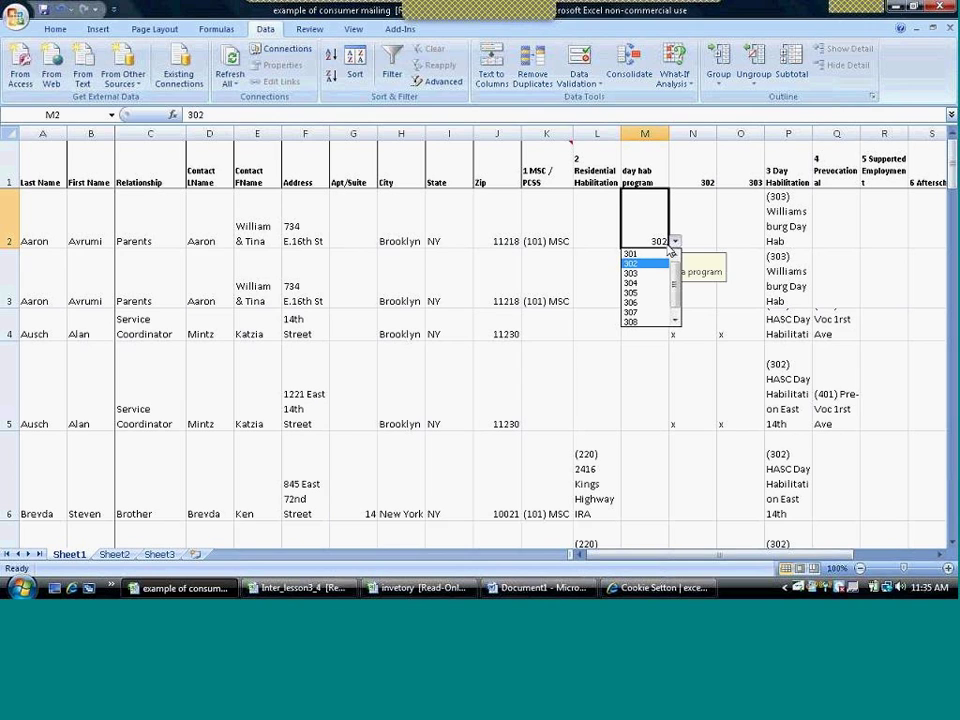
key(Escape)
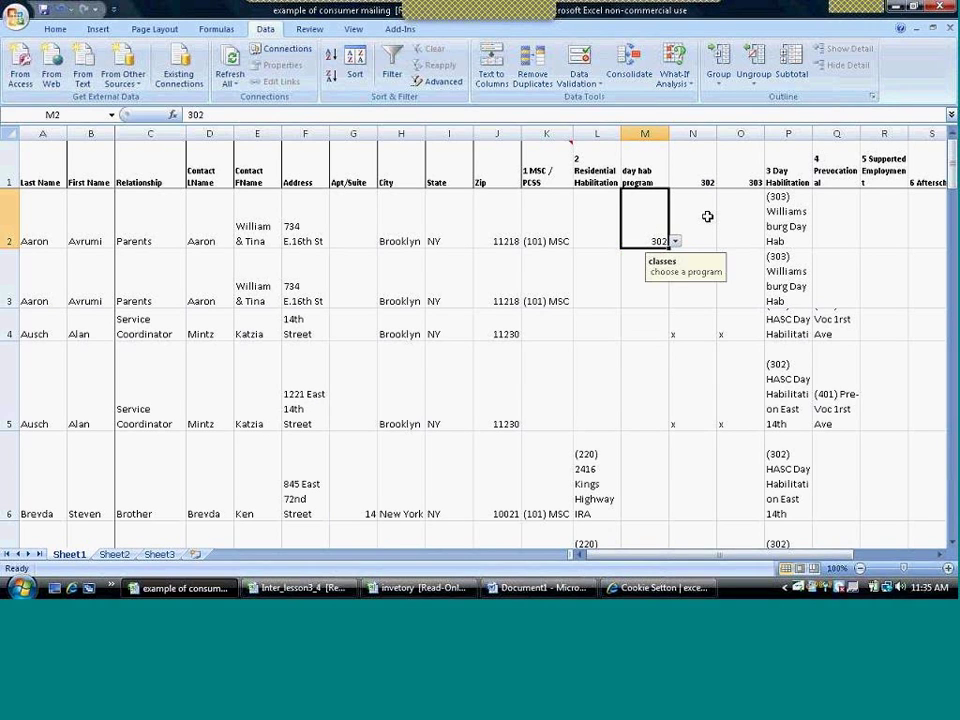
Step: Try inserting a single cell at N2, and undo the insertion
click(707, 217)
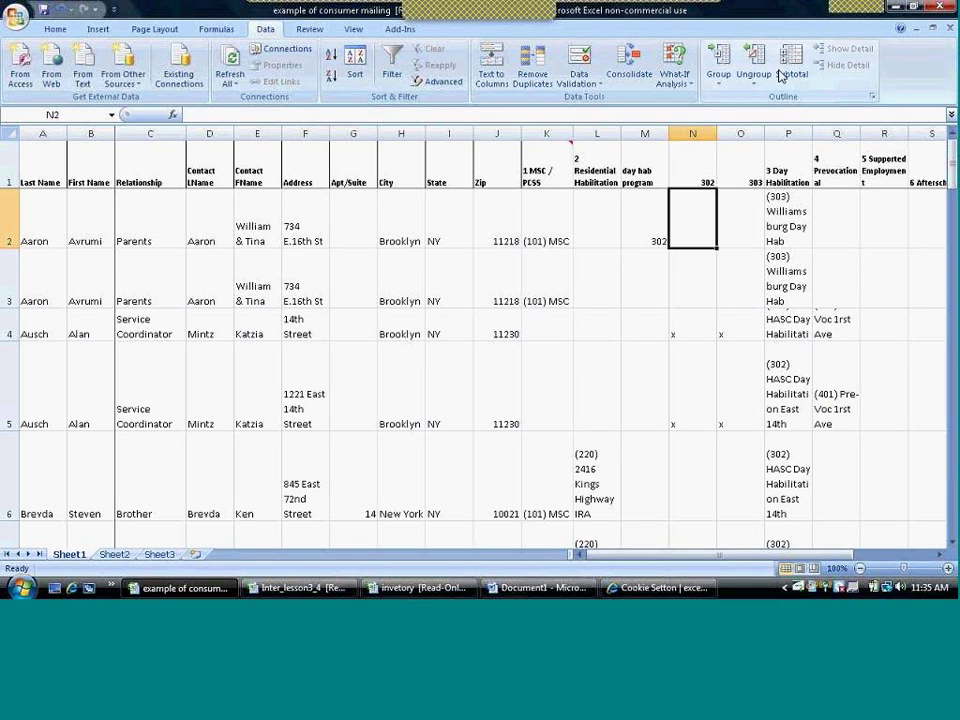
click(52, 30)
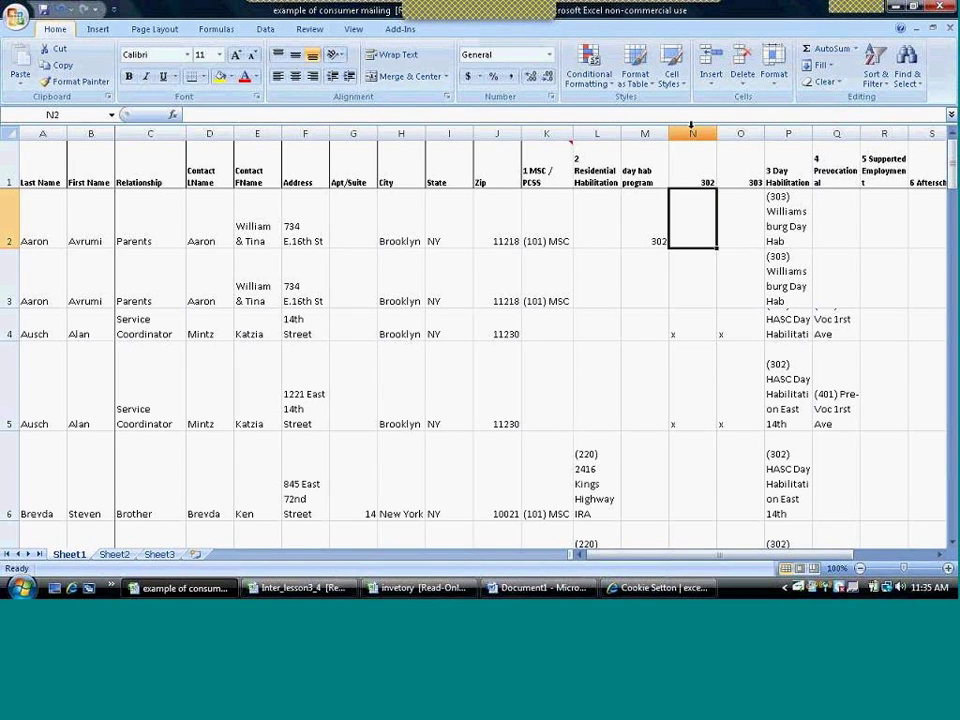
click(710, 62)
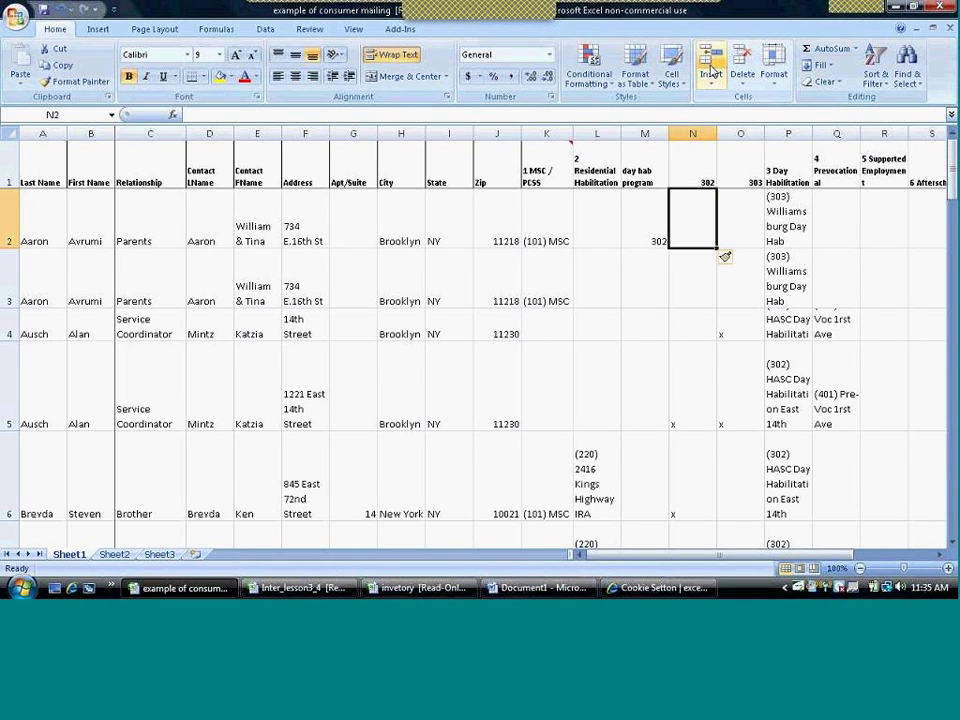
key(ctrl+z)
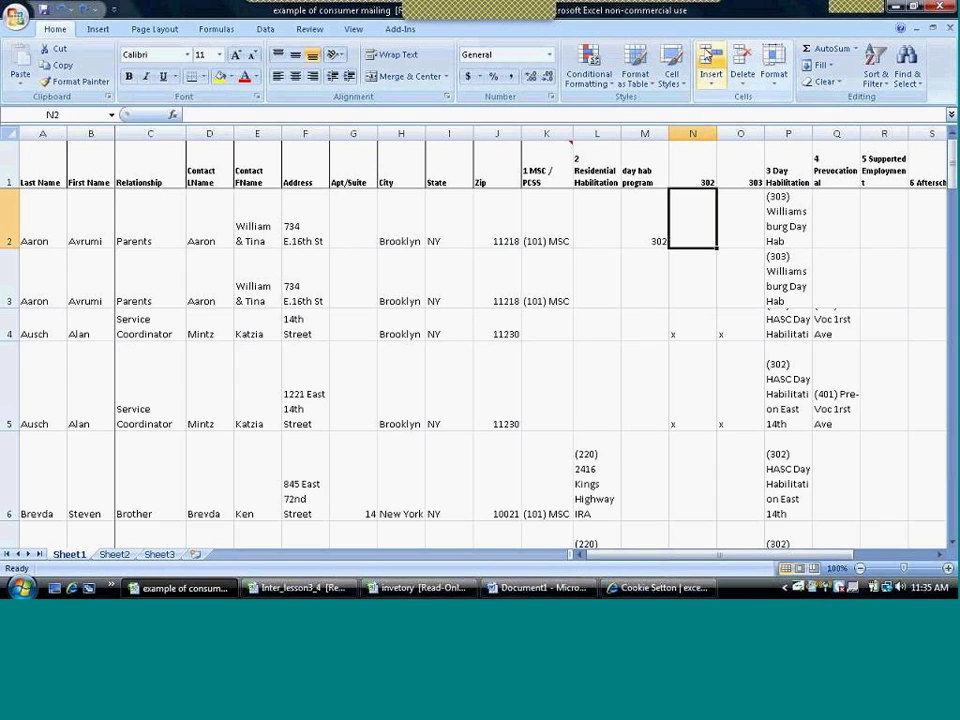
Step: Insert a sheet column at column N, next to the day hab program column, and undo it
click(710, 88)
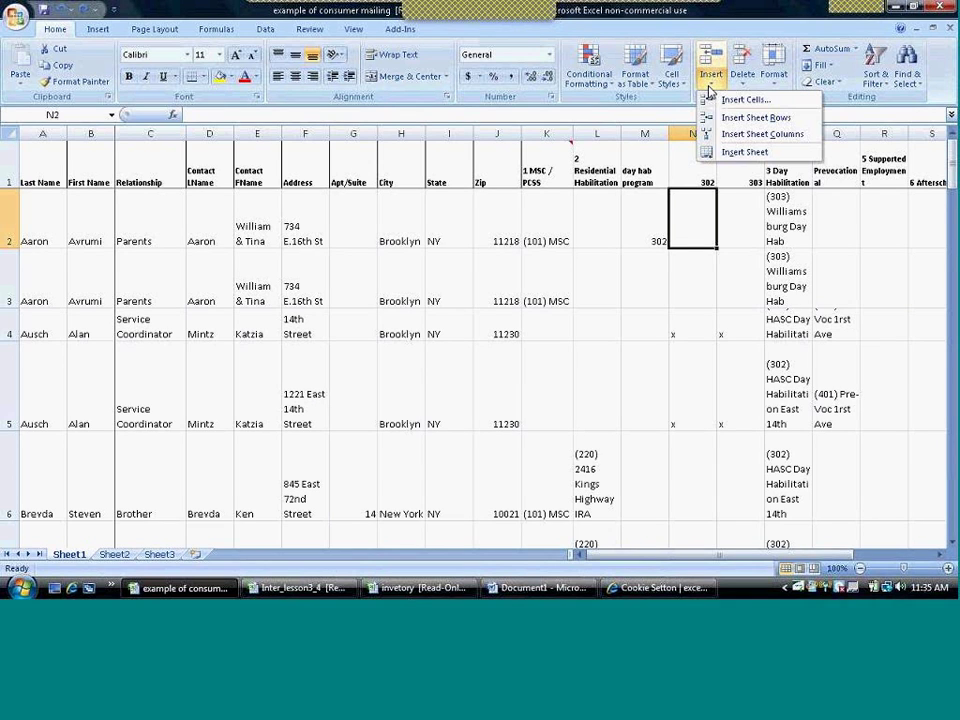
click(741, 136)
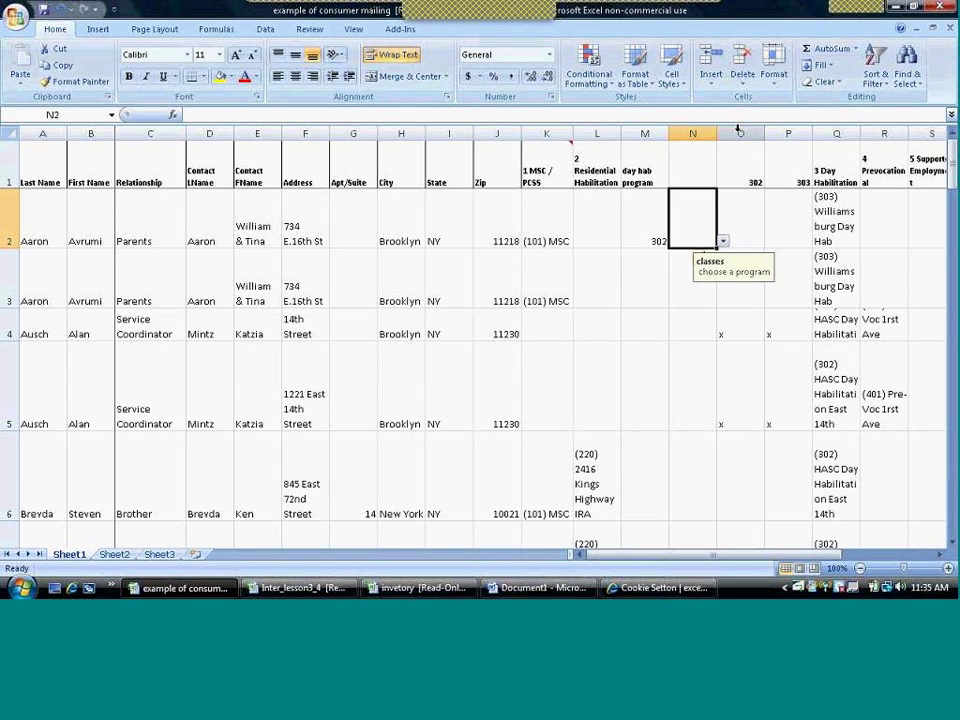
key(ctrl+z)
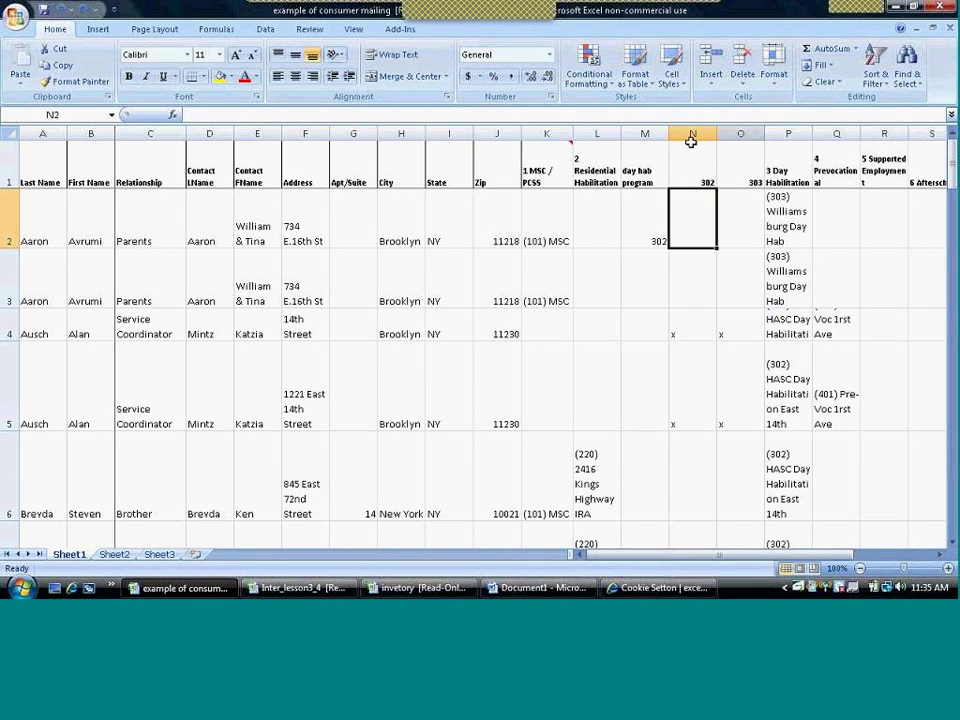
click(692, 133)
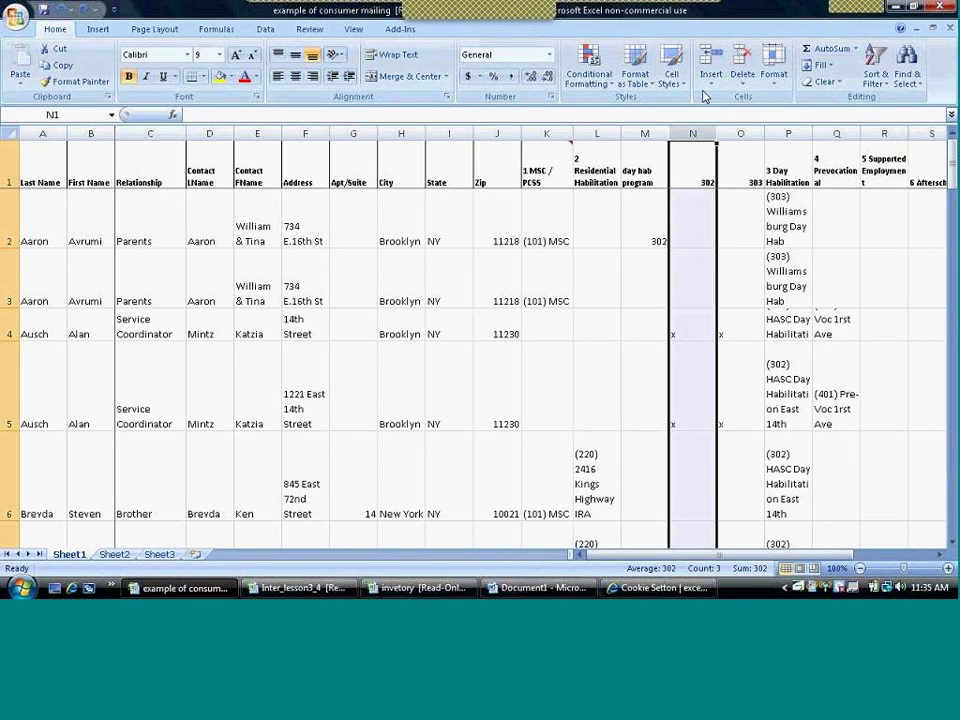
click(707, 62)
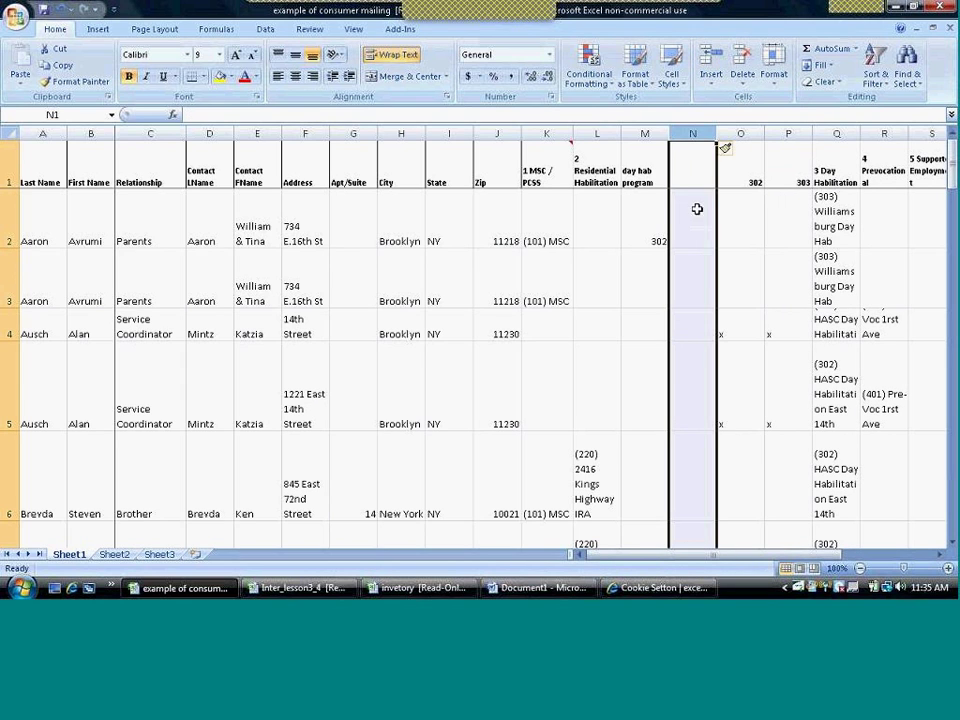
click(656, 226)
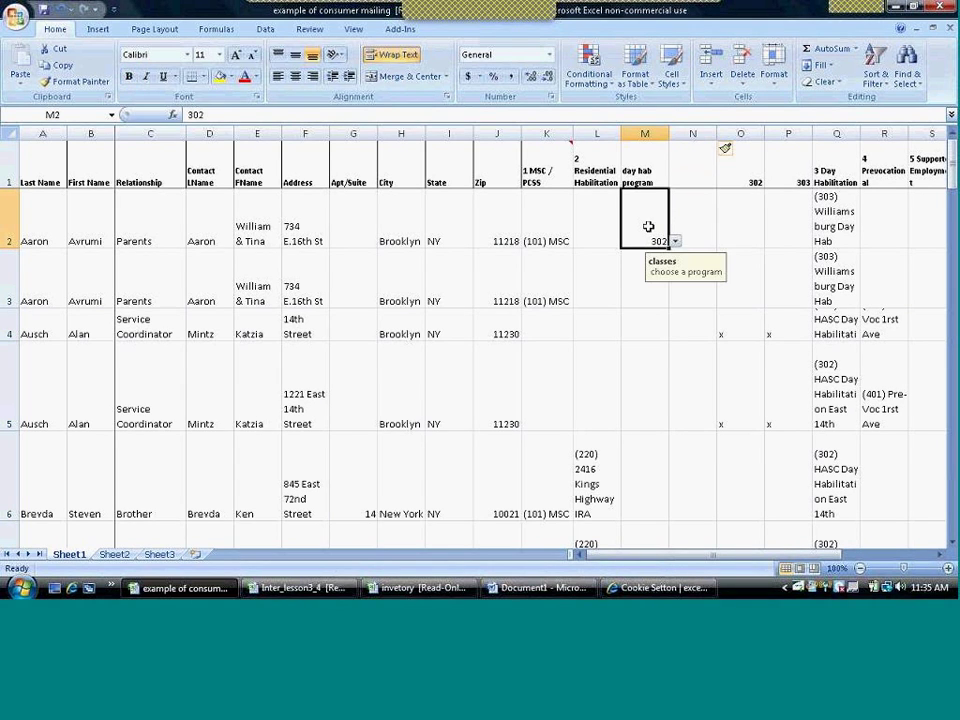
click(698, 227)
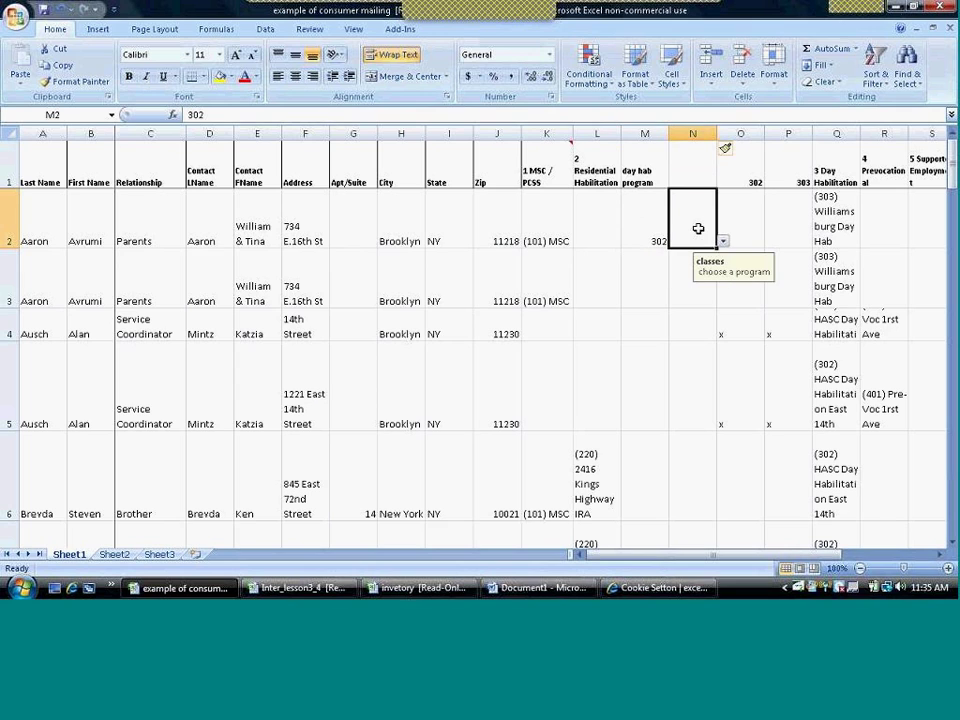
click(689, 161)
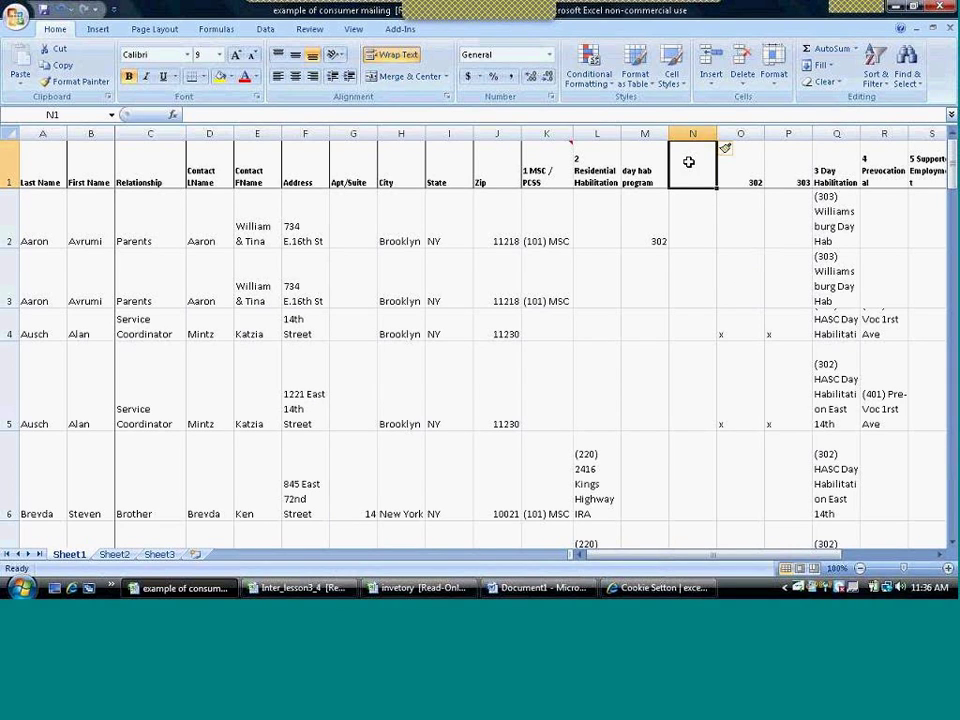
text(class)
key(Return)
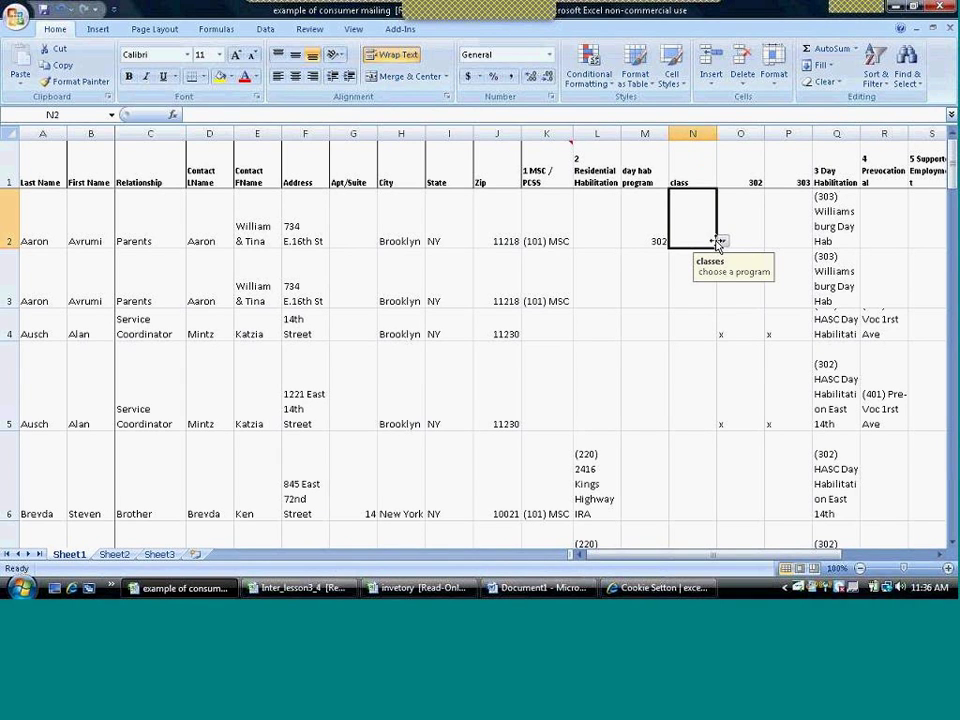
key(ctrl+z)
key(ctrl+z)
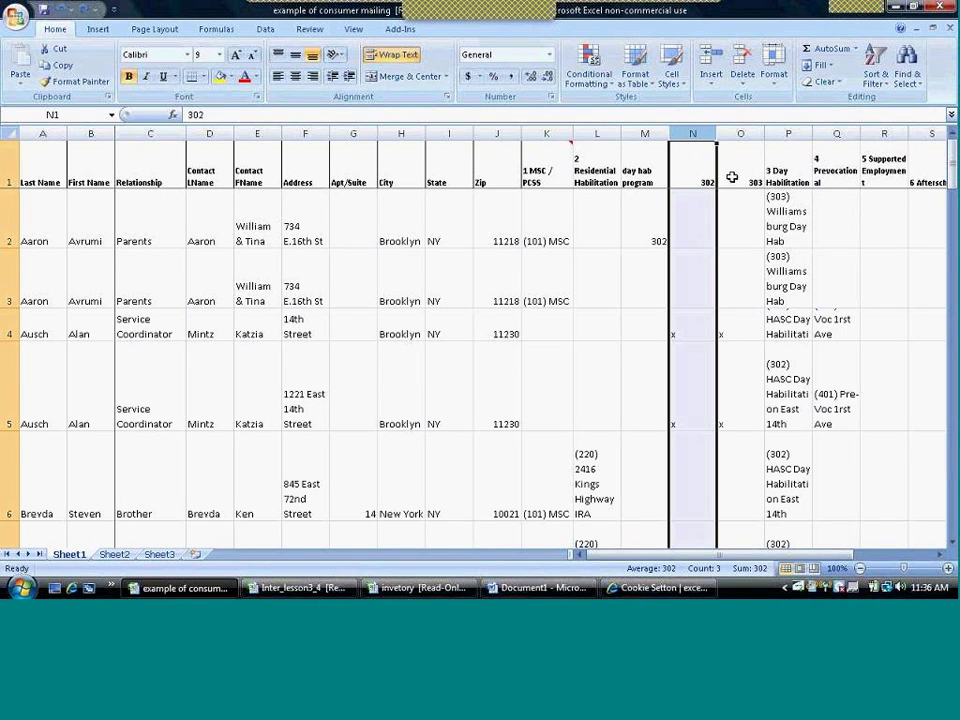
Step: Insert a new sheet column at column O, between the 302 and 303 columns, and head it "class"
click(735, 133)
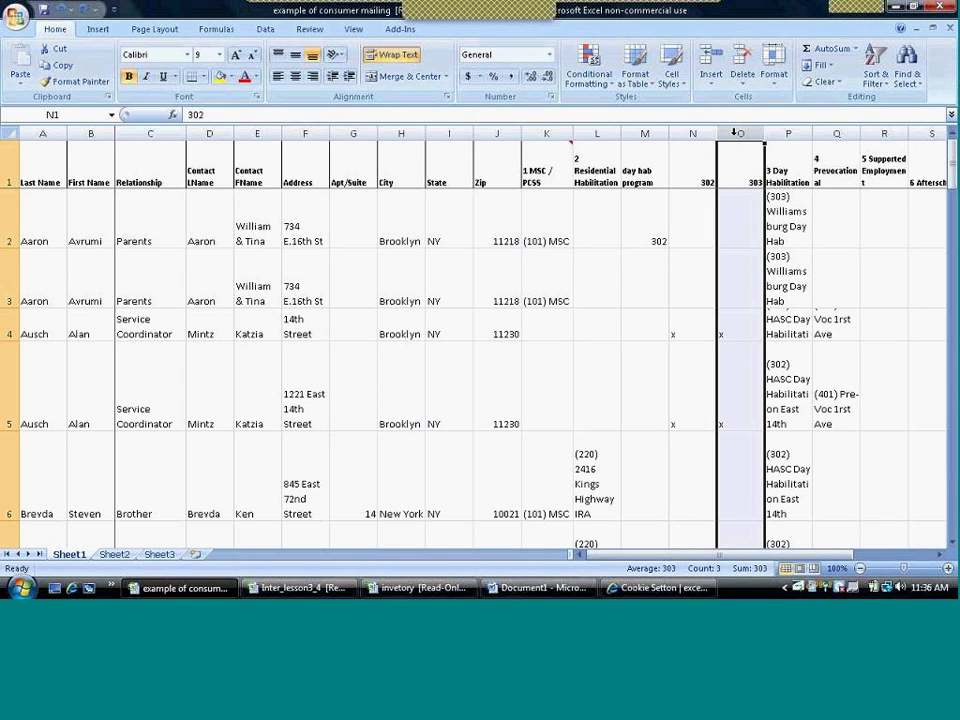
click(711, 64)
click(731, 198)
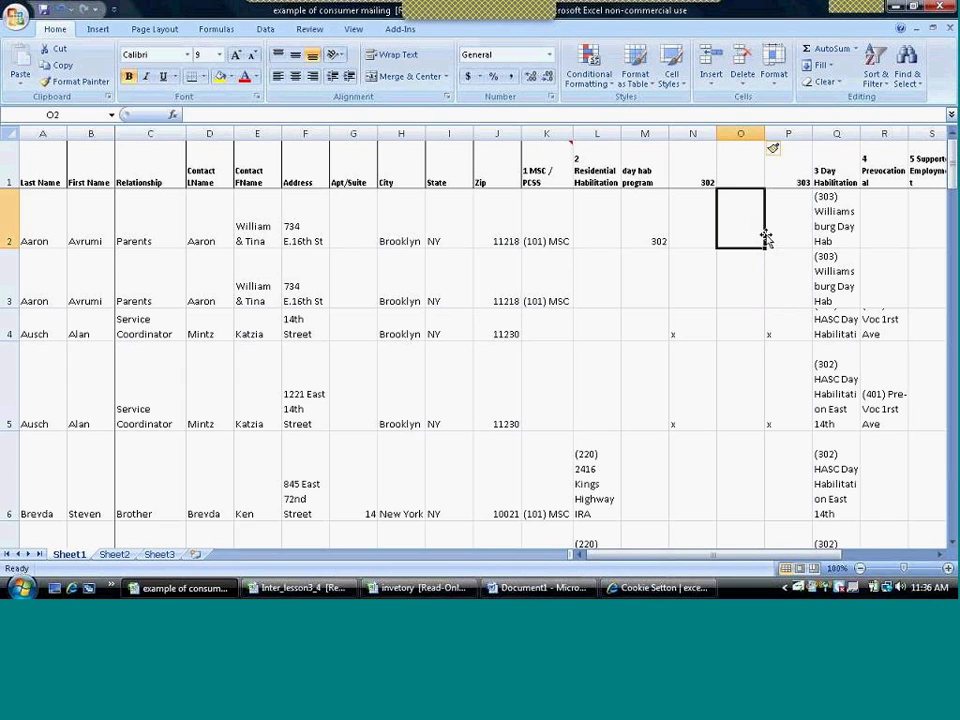
click(738, 180)
text(c)
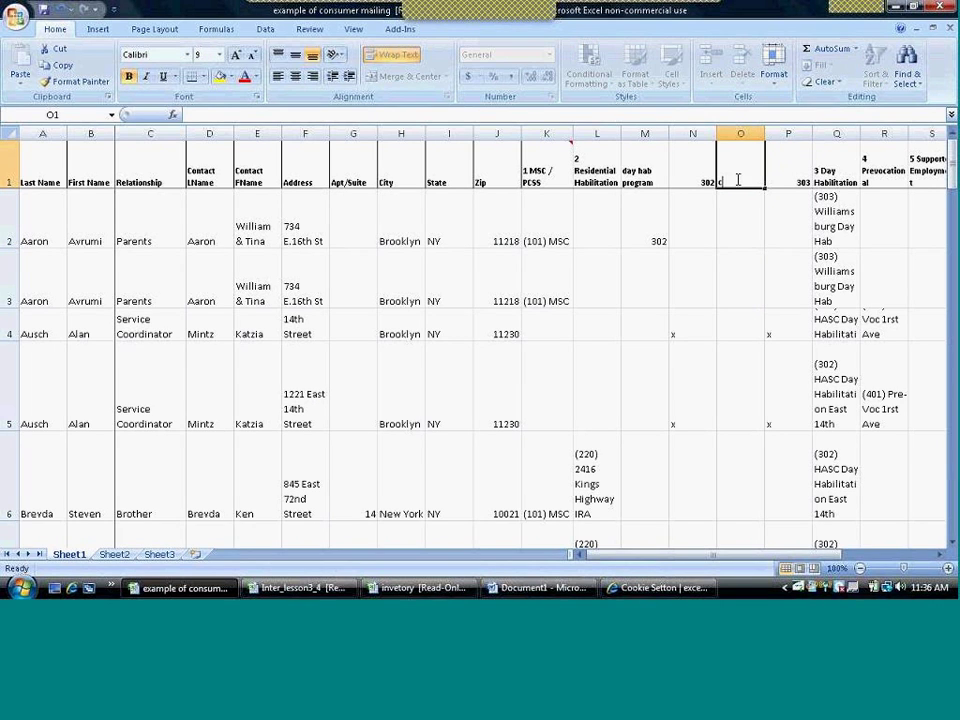
text(lass.)
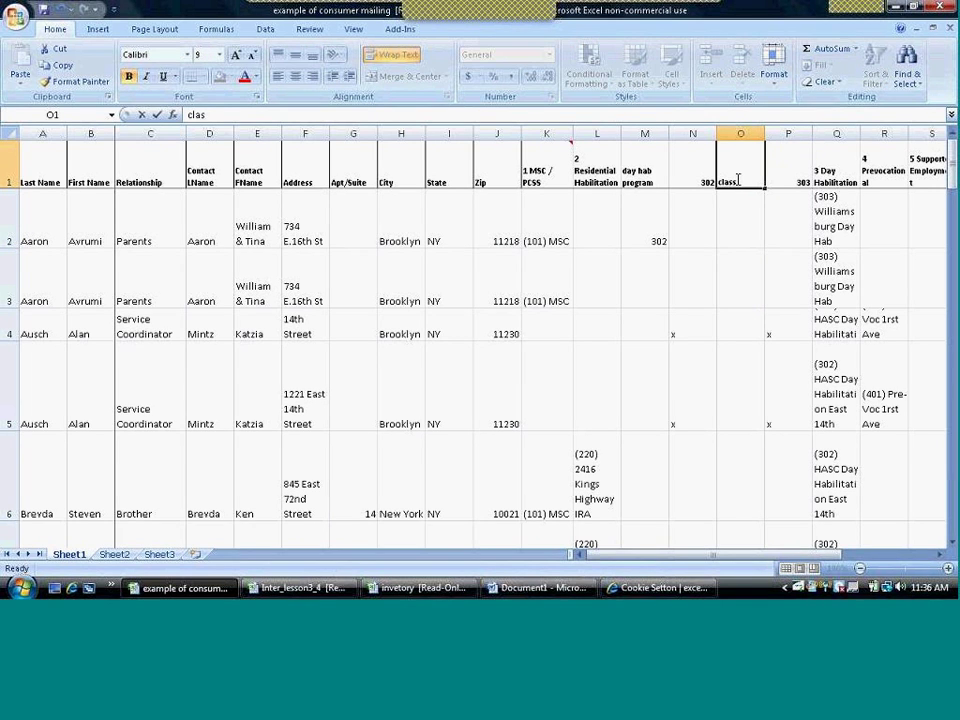
key(Return)
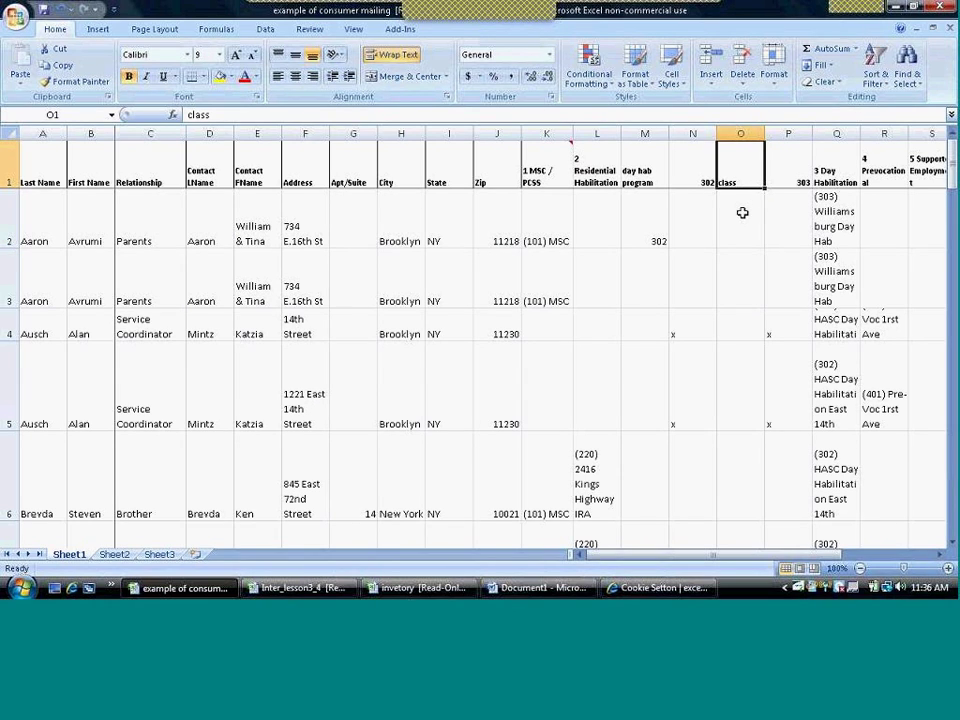
Step: Fill the day hab program value 302 and its drop-down list from M2 down to M3
click(737, 225)
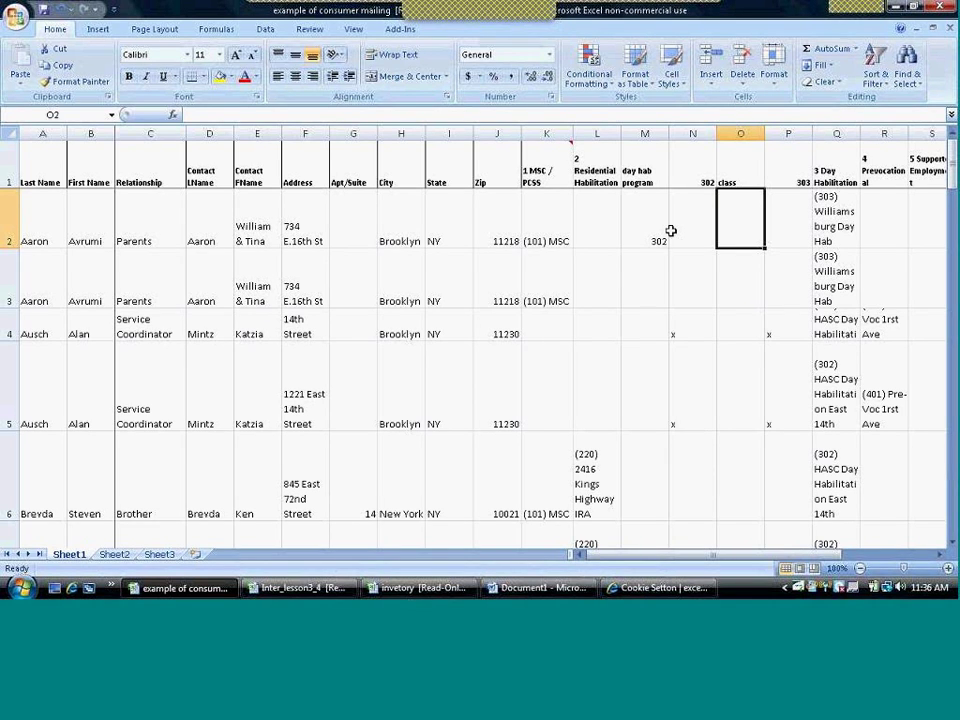
click(648, 238)
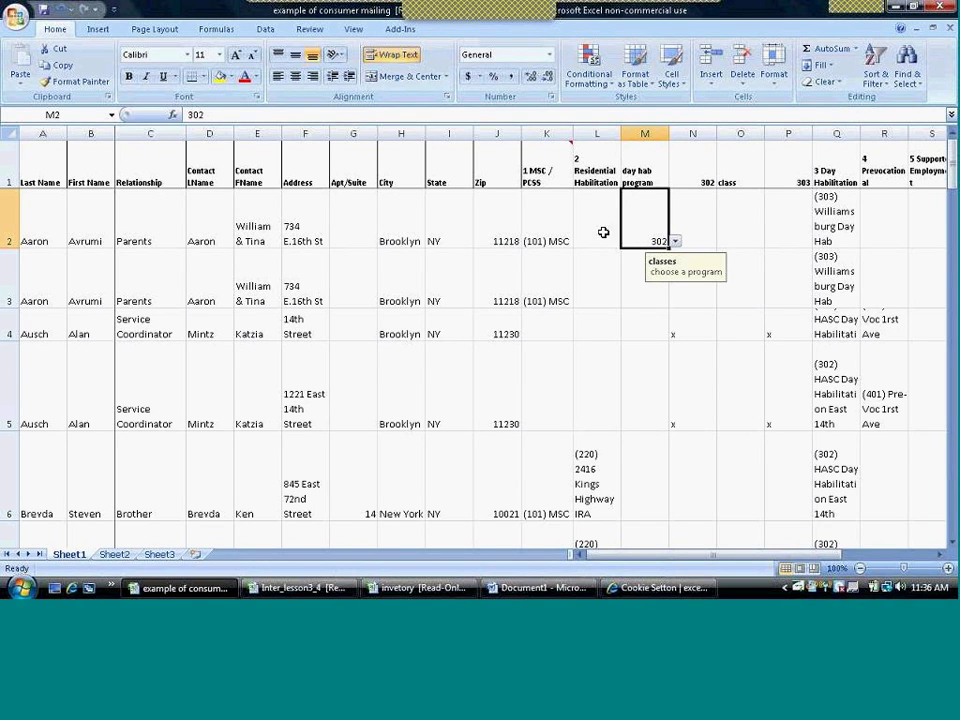
click(603, 232)
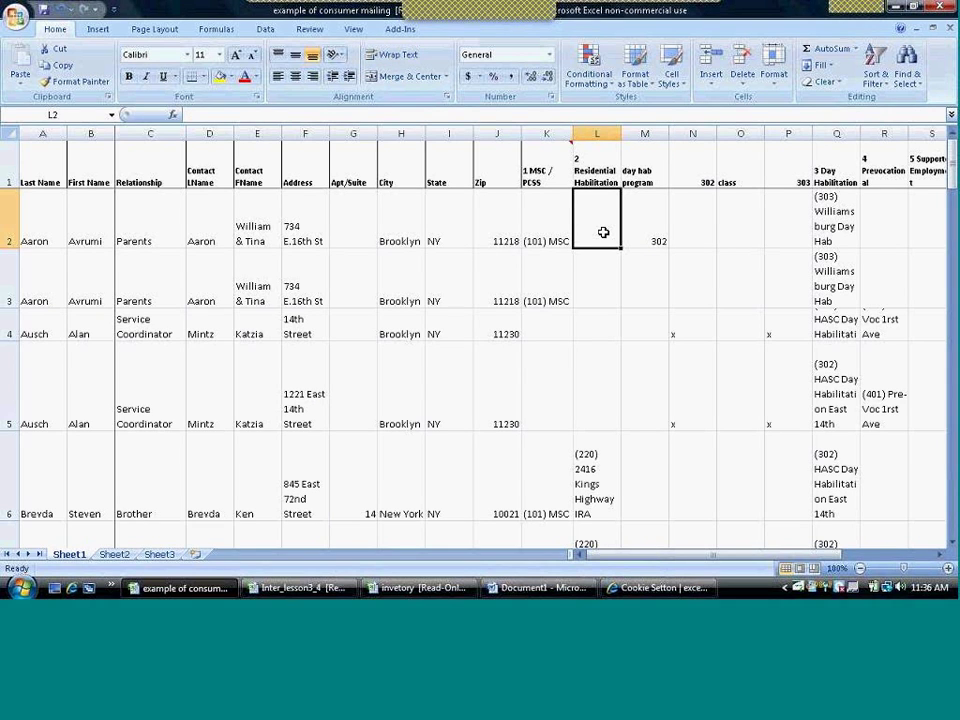
click(662, 239)
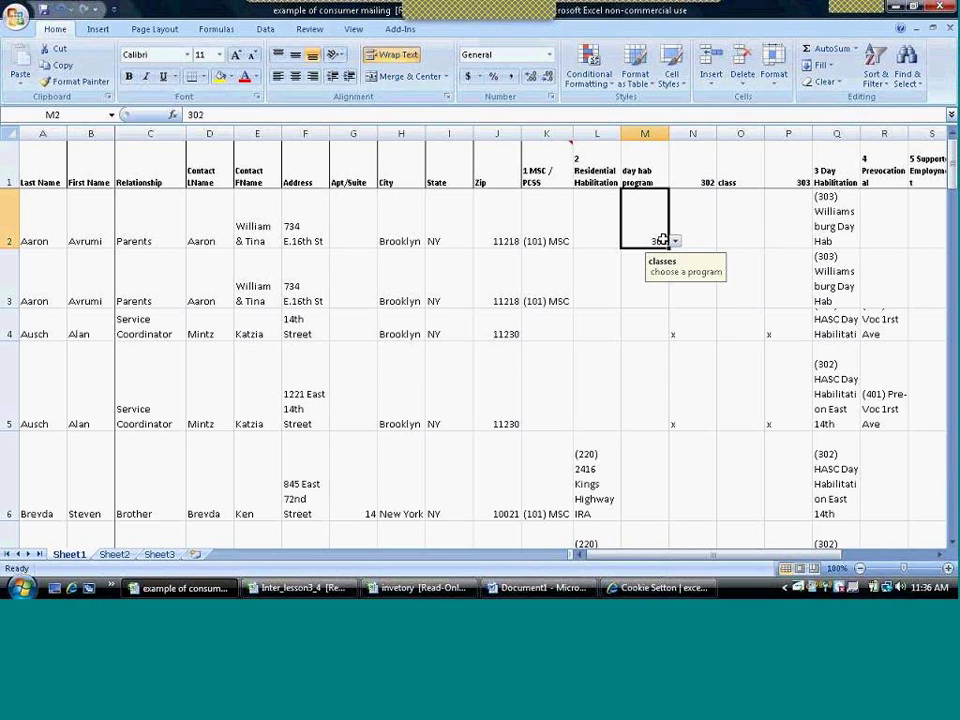
click(646, 295)
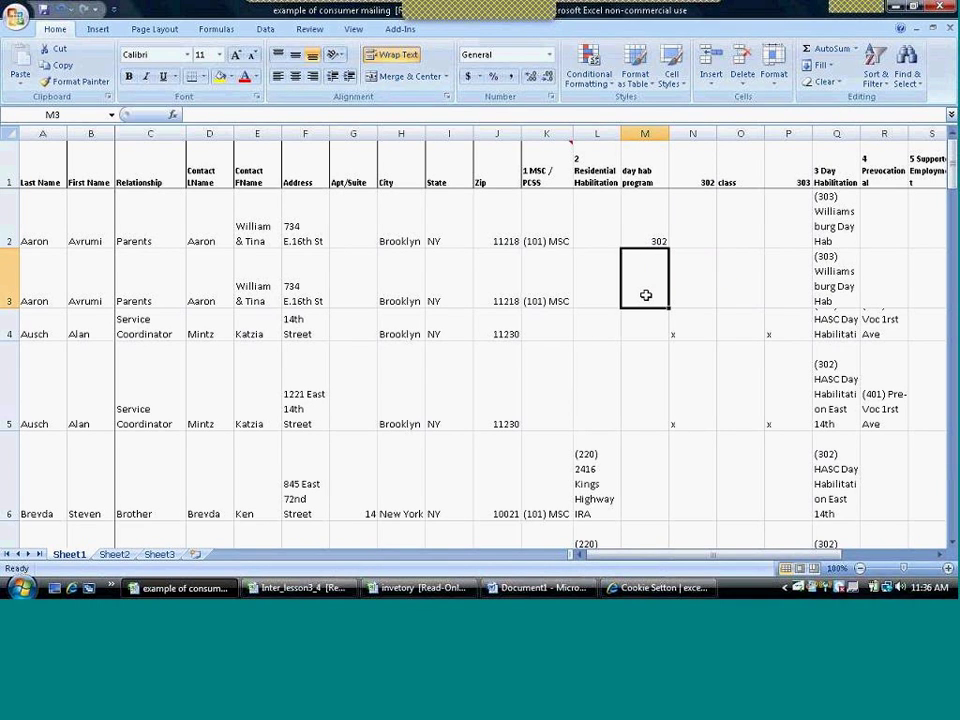
click(655, 239)
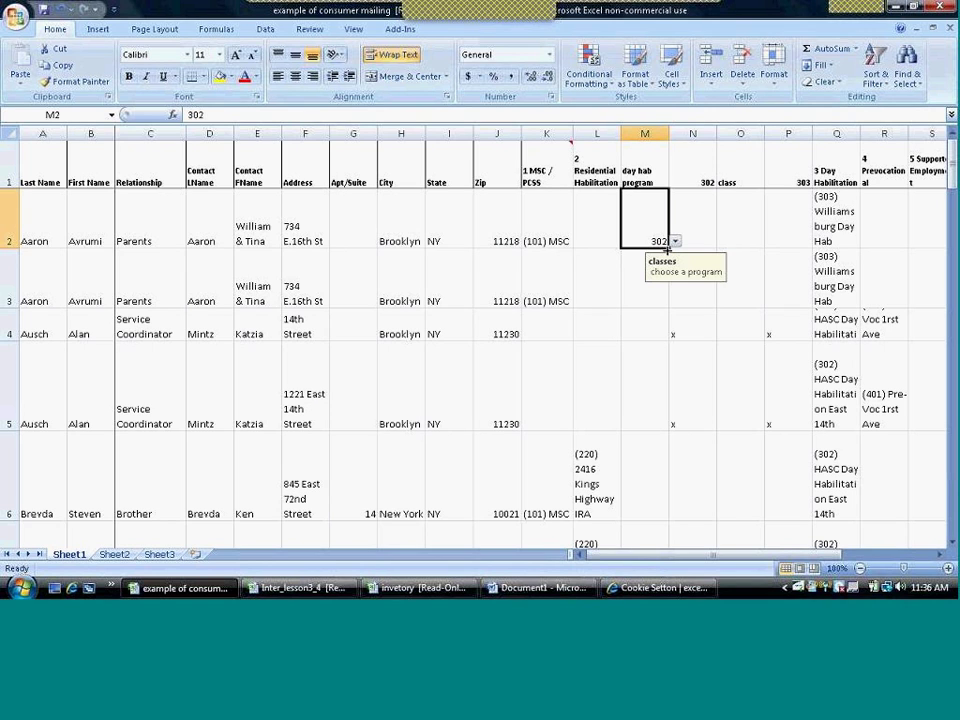
drag(669, 248, 652, 300)
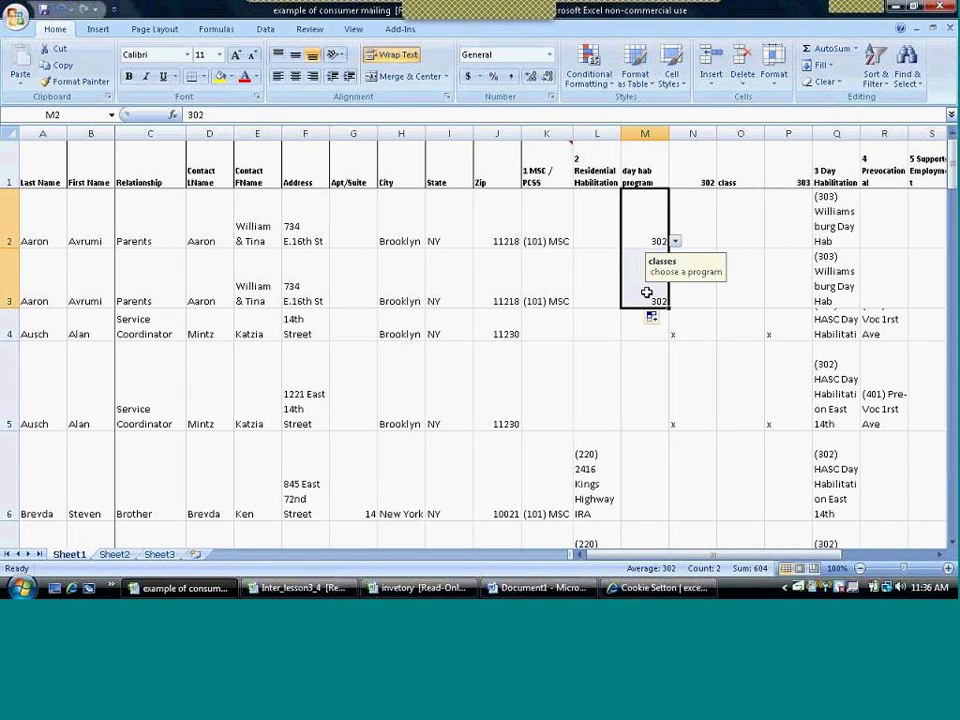
click(647, 293)
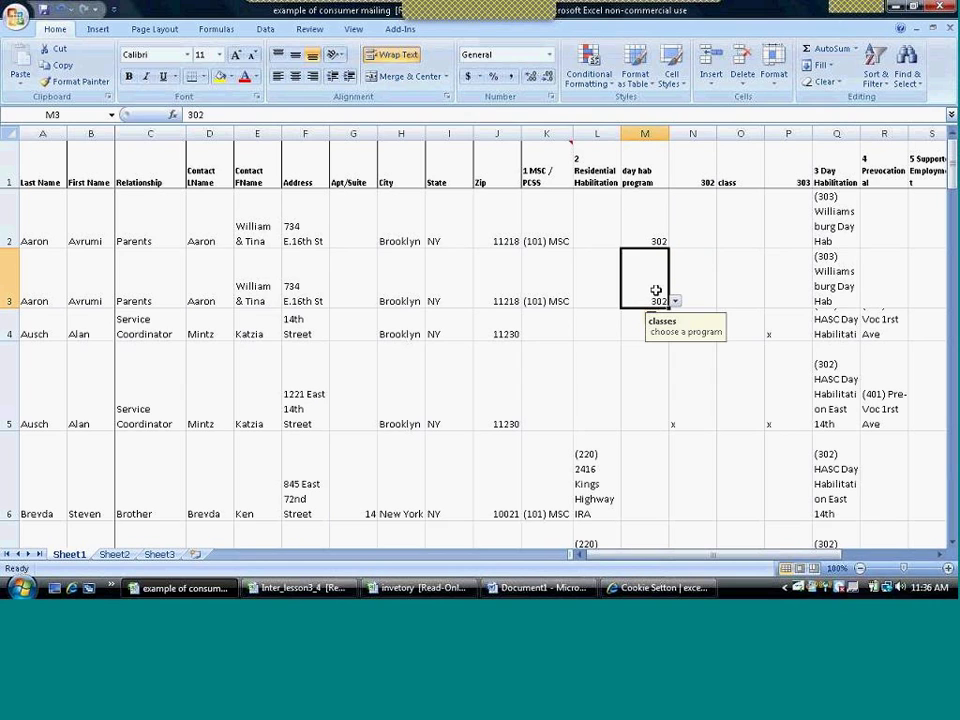
Step: Clear M2, fill the empty drop-down cell down through M5, and check the program choices offered in M3
click(643, 238)
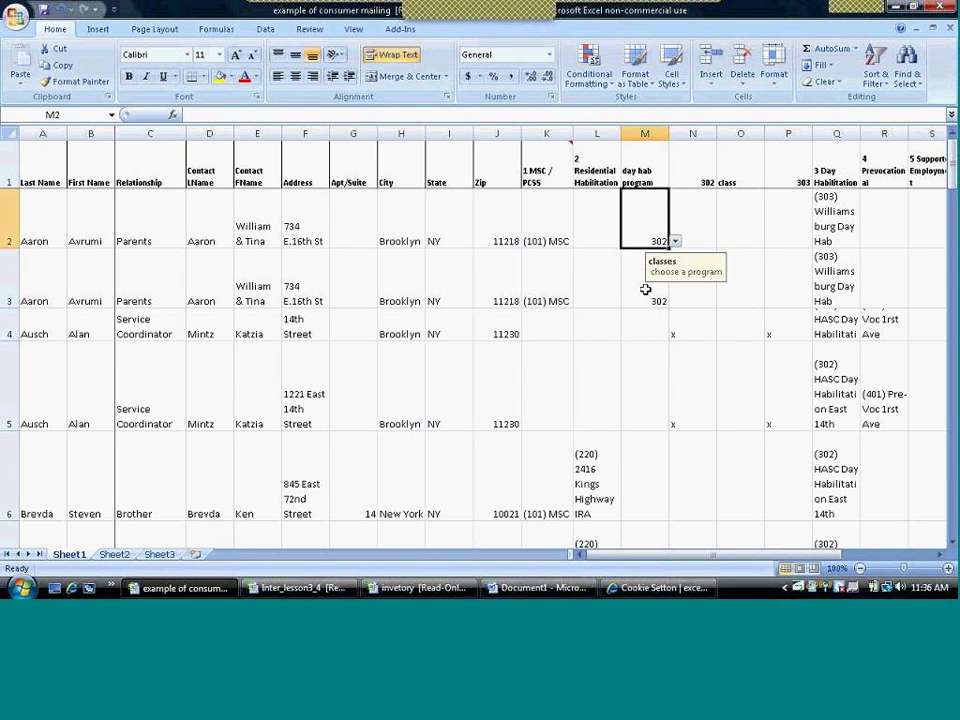
key(Delete)
click(675, 243)
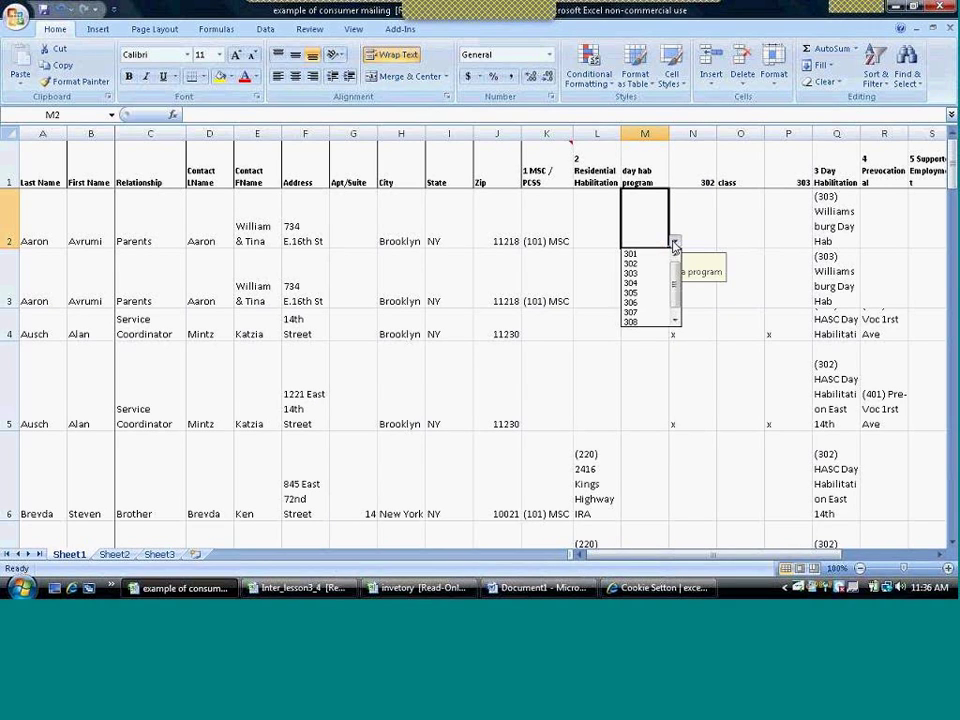
click(638, 230)
key(Return)
click(638, 230)
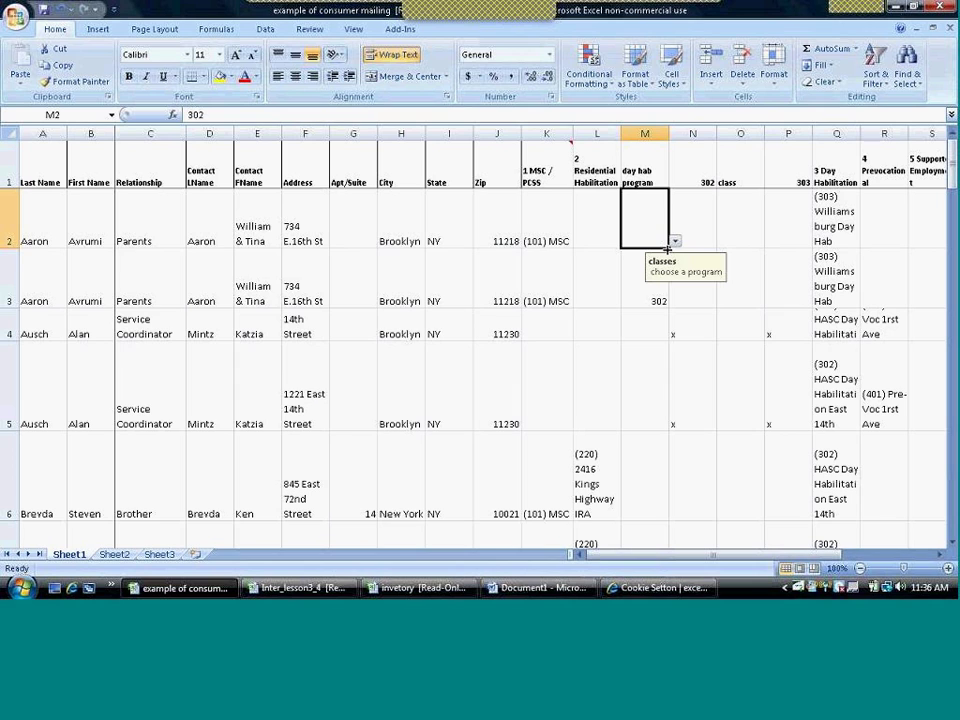
drag(668, 246, 652, 391)
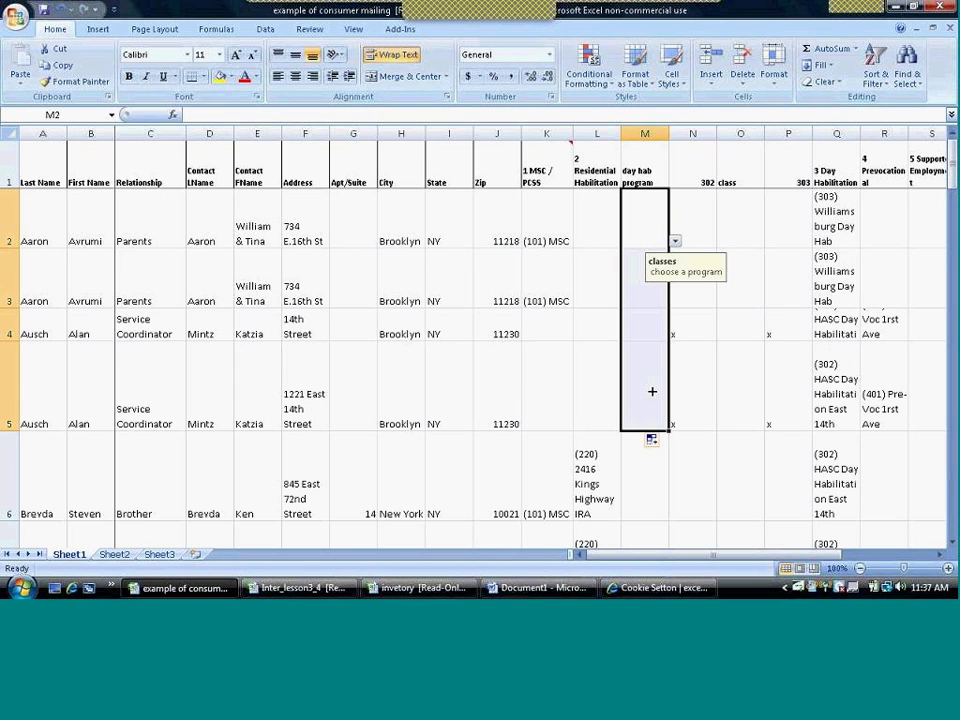
click(634, 268)
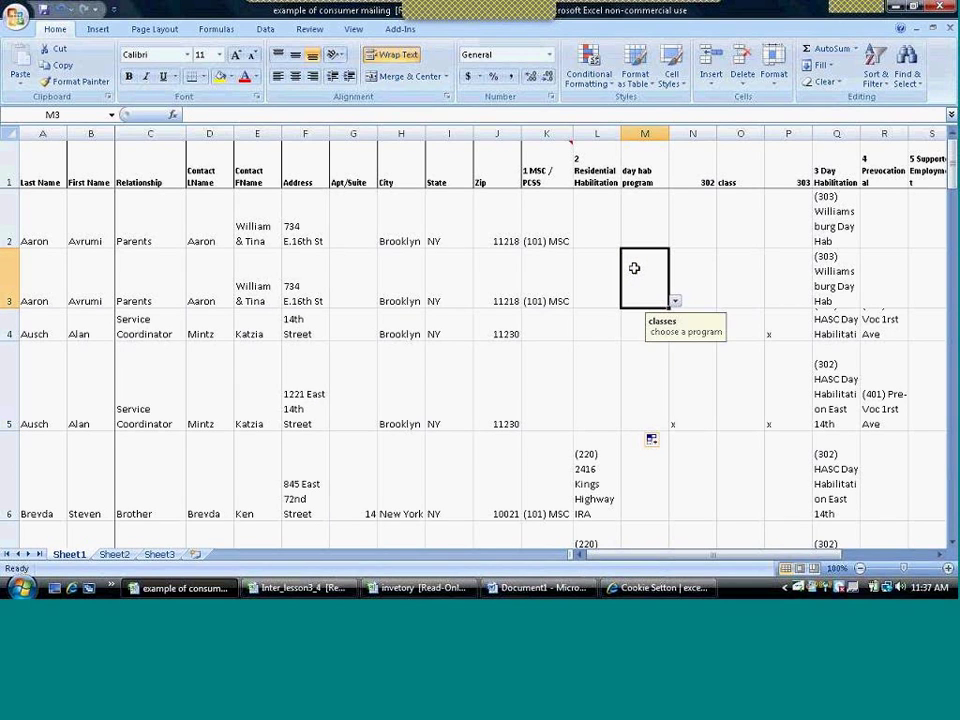
click(675, 302)
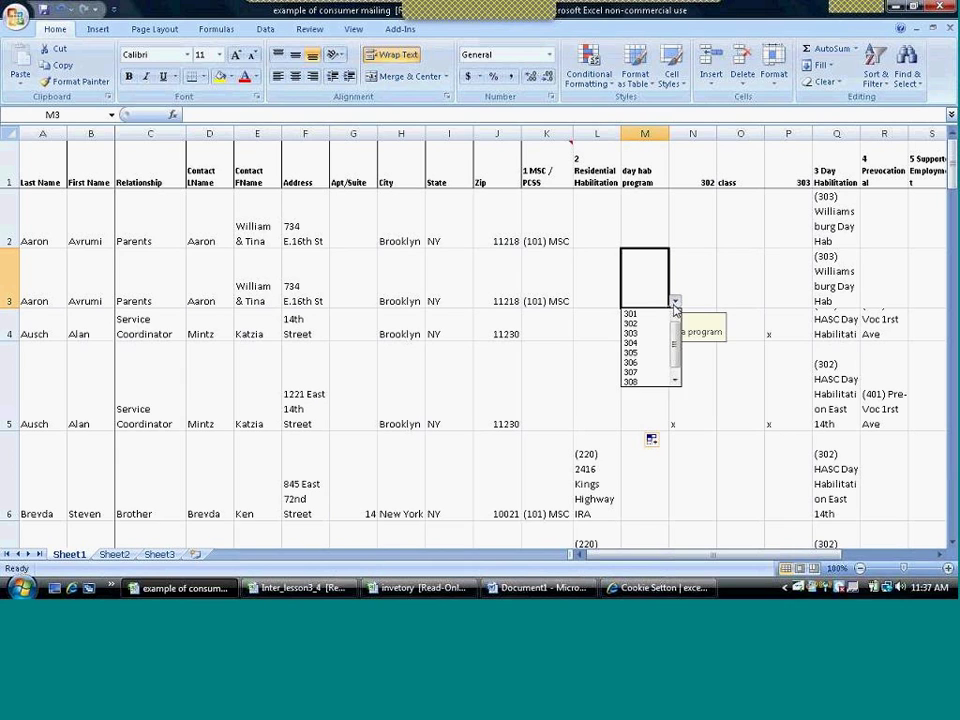
click(675, 302)
click(738, 202)
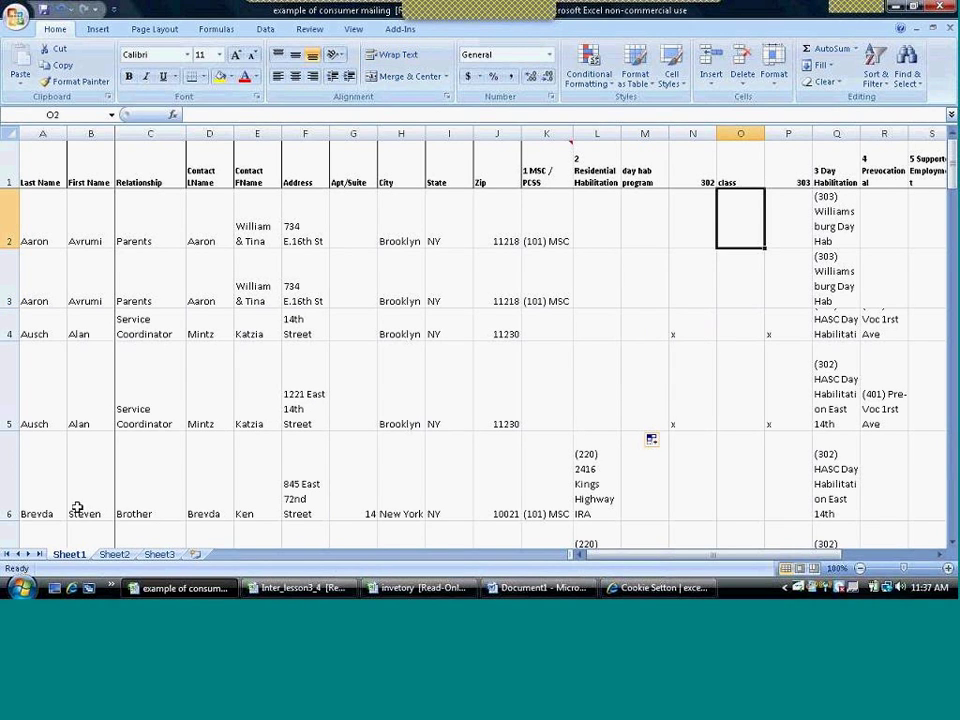
Step: On Sheet2, create a second list in C1:C9 by entering 401 and 402 and extending the series to 409
click(109, 556)
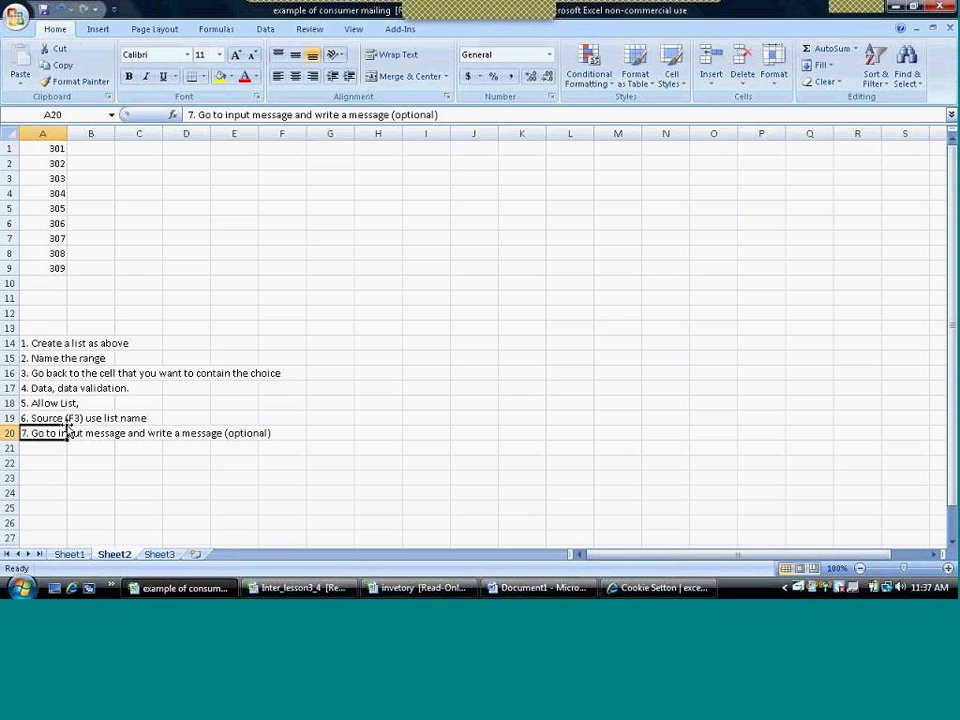
click(947, 570)
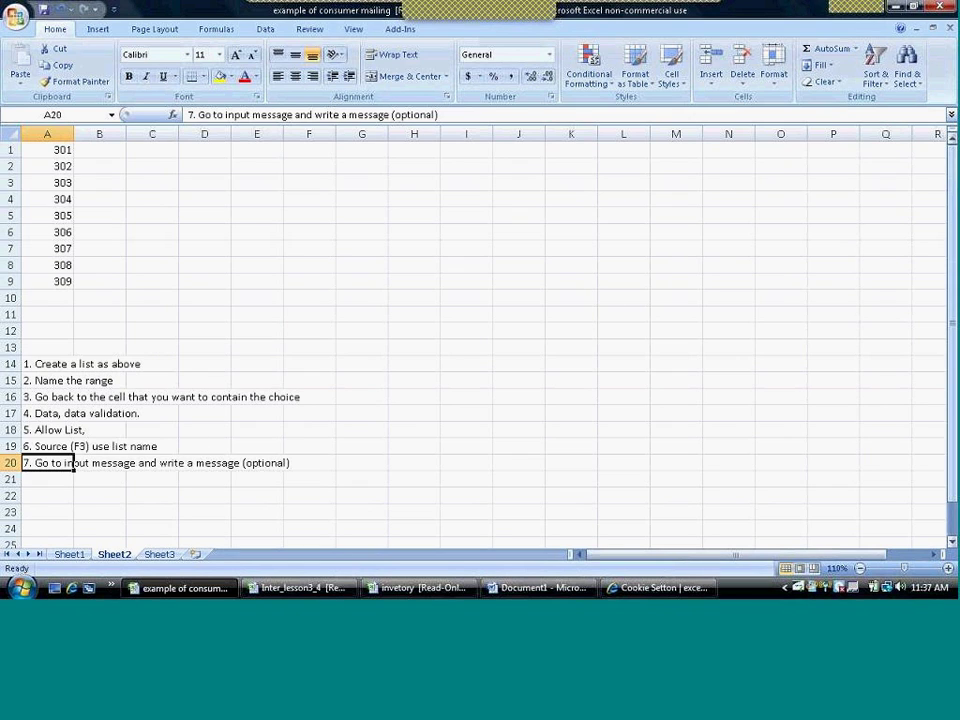
click(950, 236)
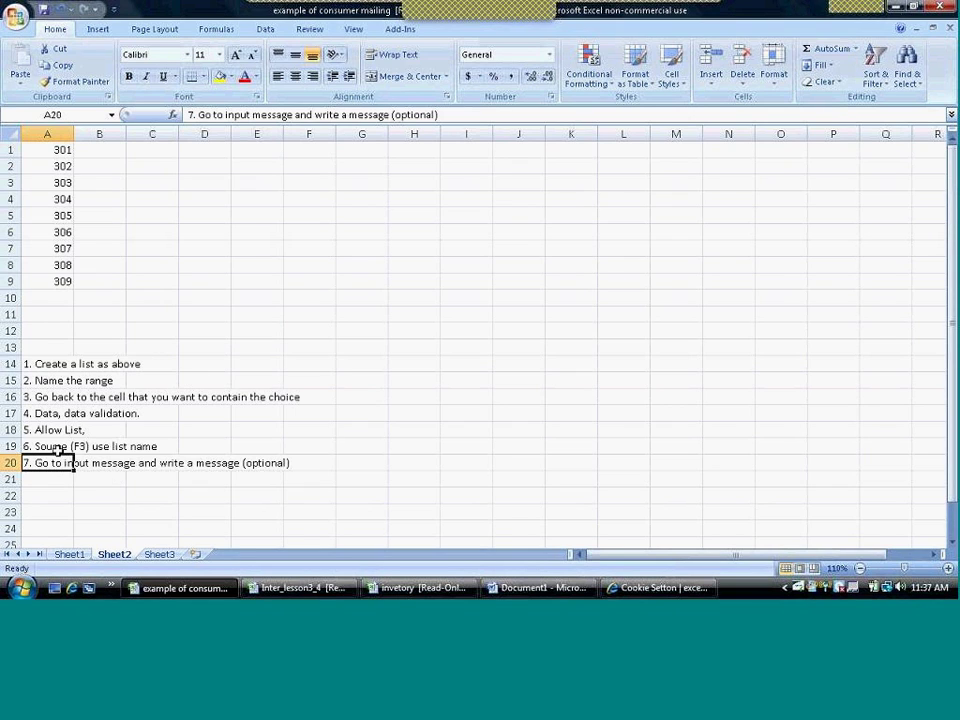
click(44, 364)
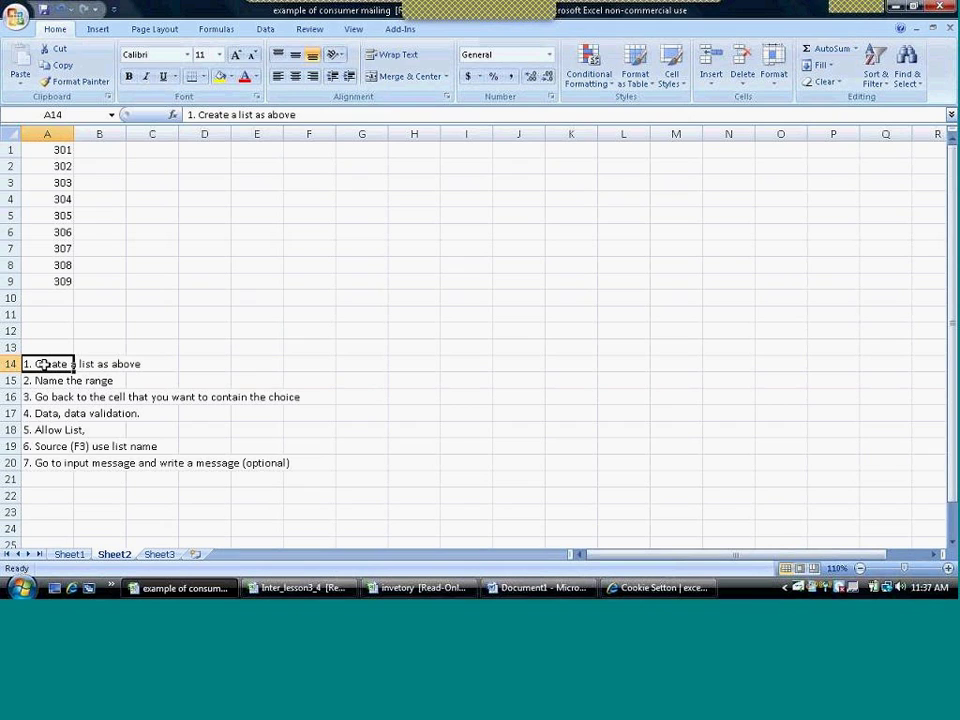
click(142, 151)
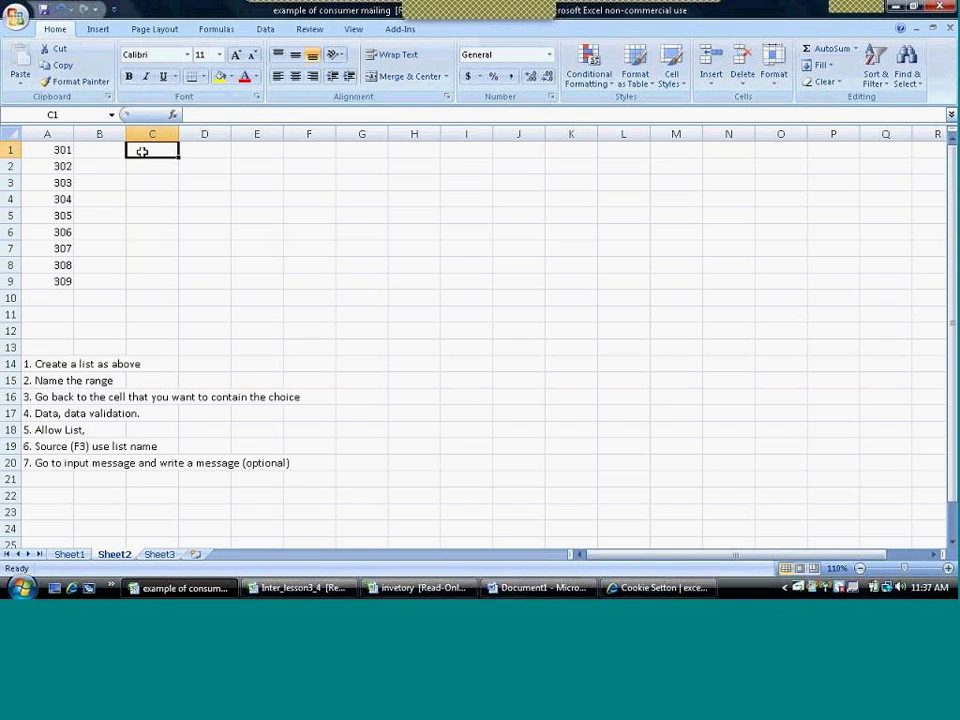
text(401)
key(Return)
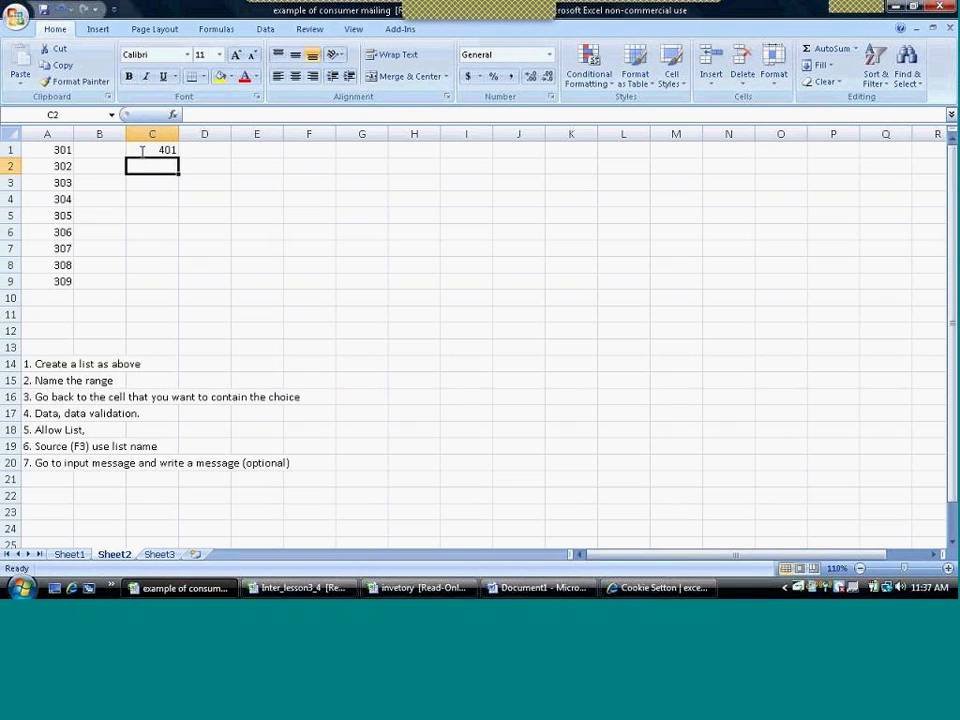
text(402)
key(Return)
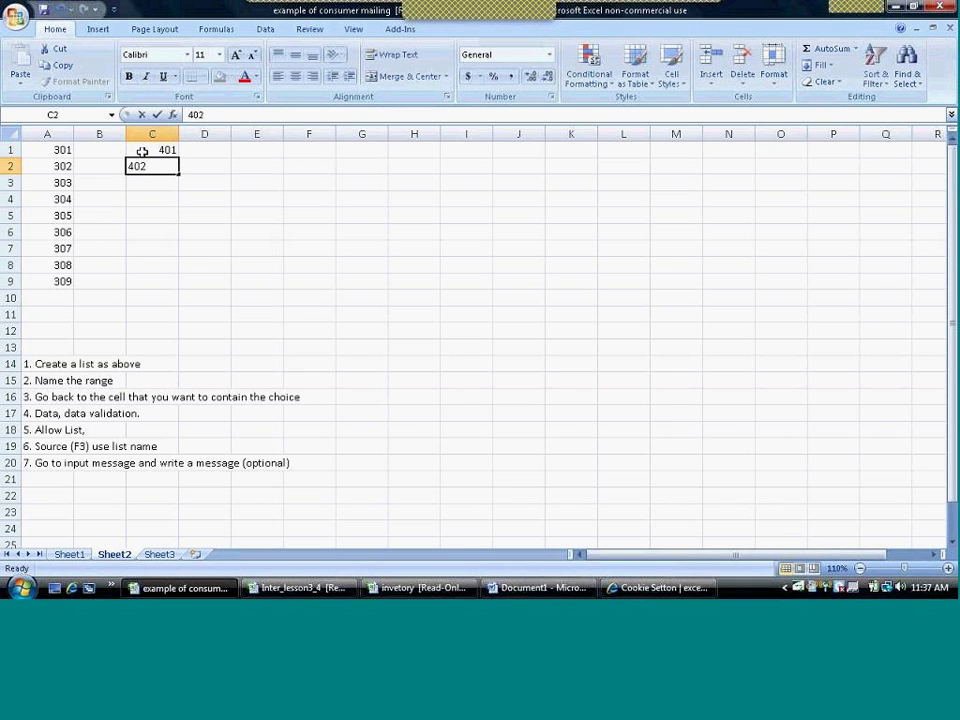
drag(142, 151, 156, 291)
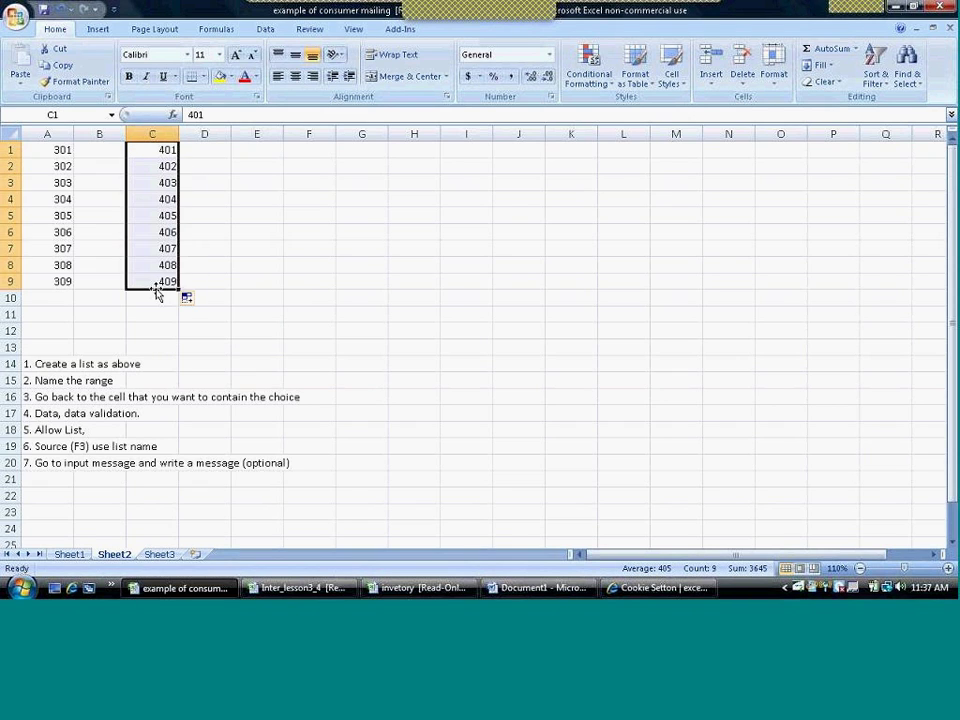
Step: Name the 401–409 range C1:C9 on Sheet2 class_list
click(89, 348)
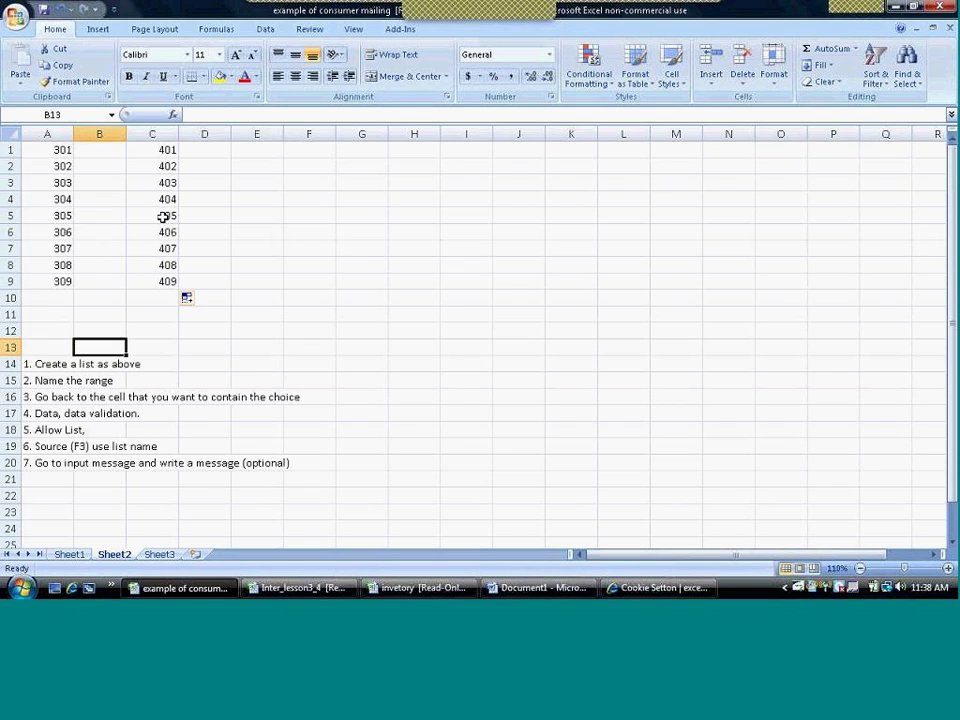
click(151, 149)
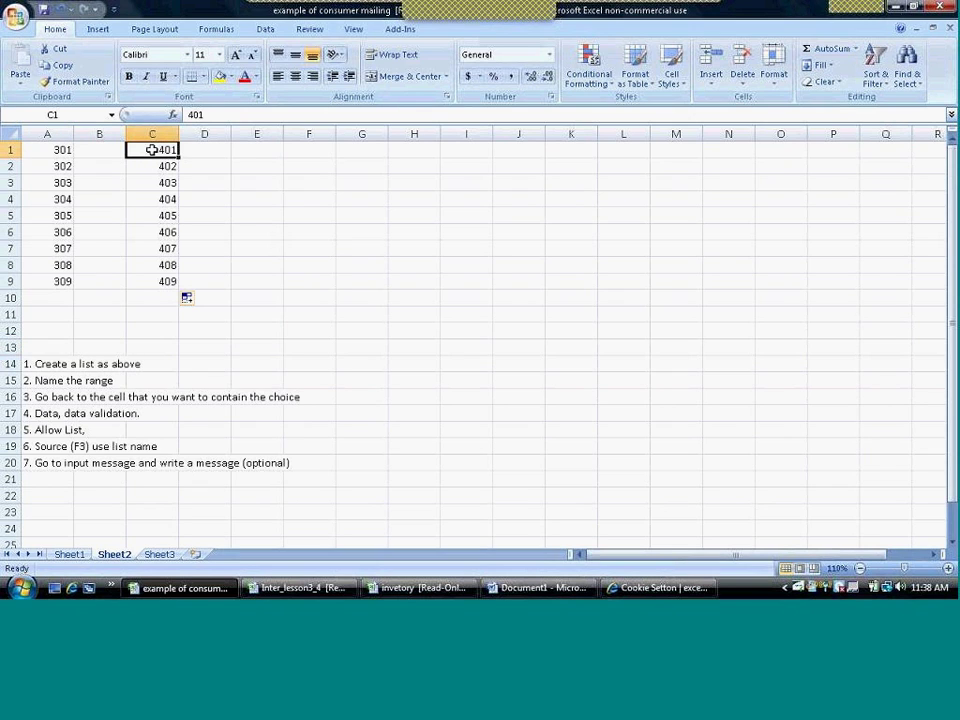
click(112, 115)
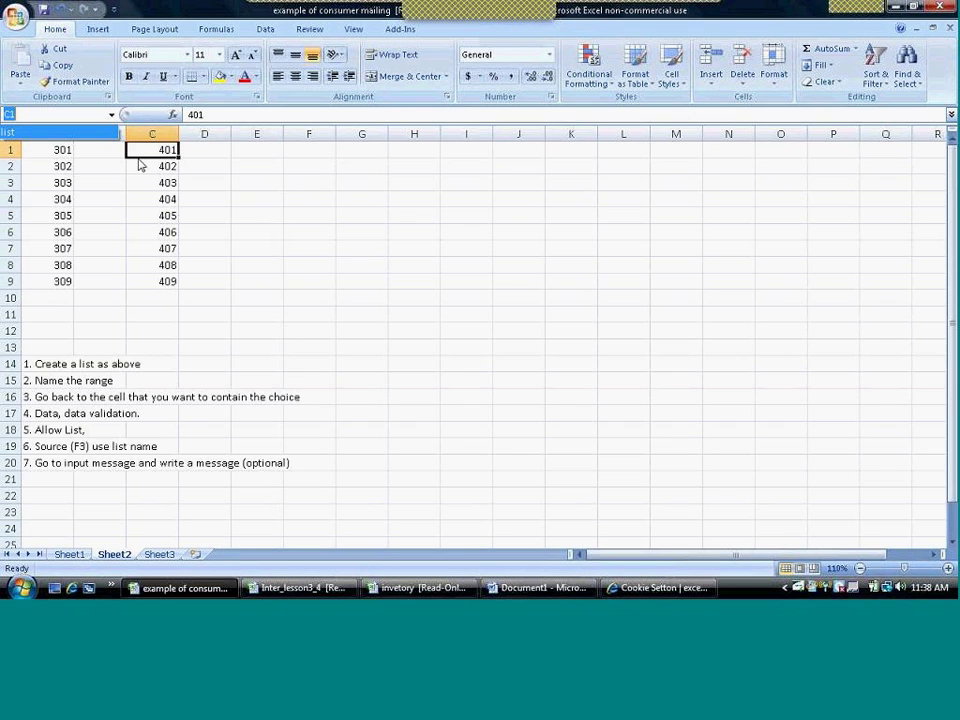
click(105, 199)
drag(139, 150, 147, 287)
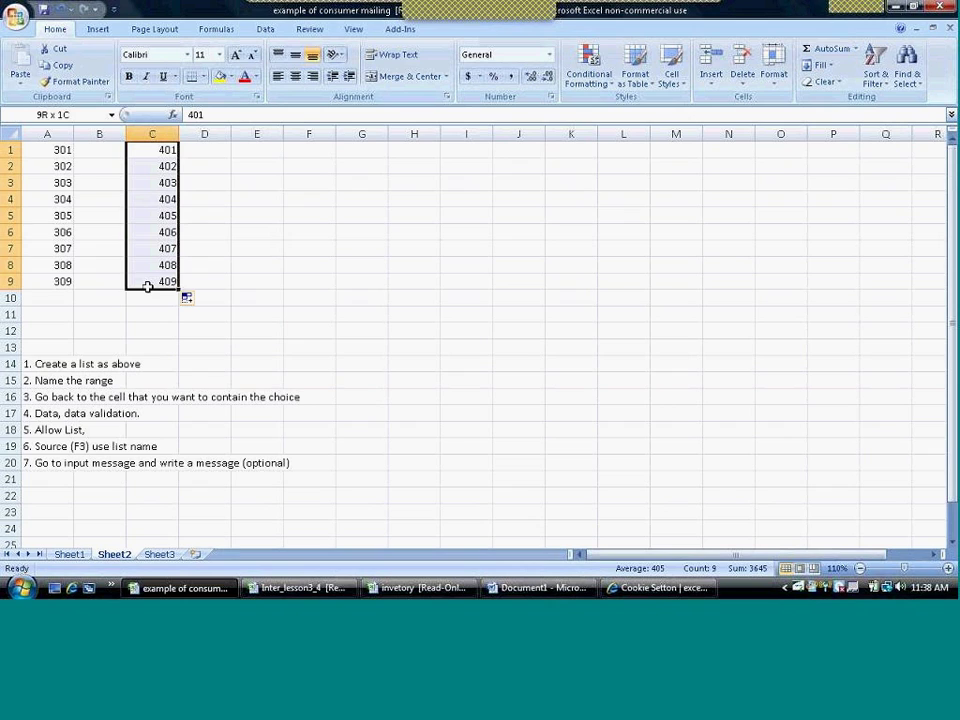
click(59, 112)
text(class_list)
key(Return)
Step: Check which cells the named ranges class_list and list cover by going to each one in turn
click(92, 213)
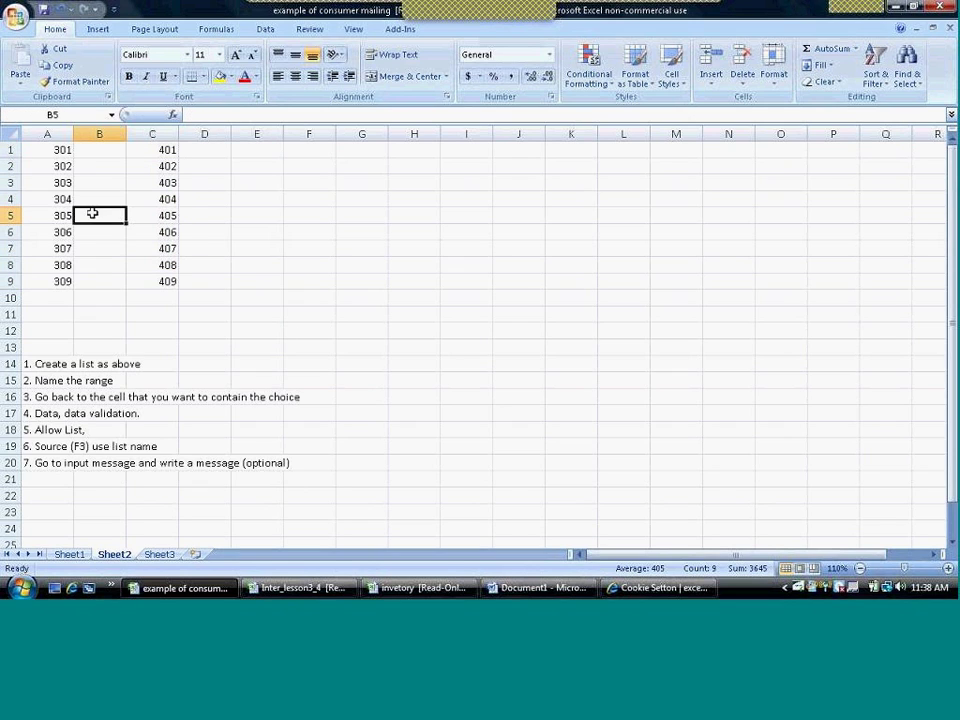
click(112, 115)
click(89, 134)
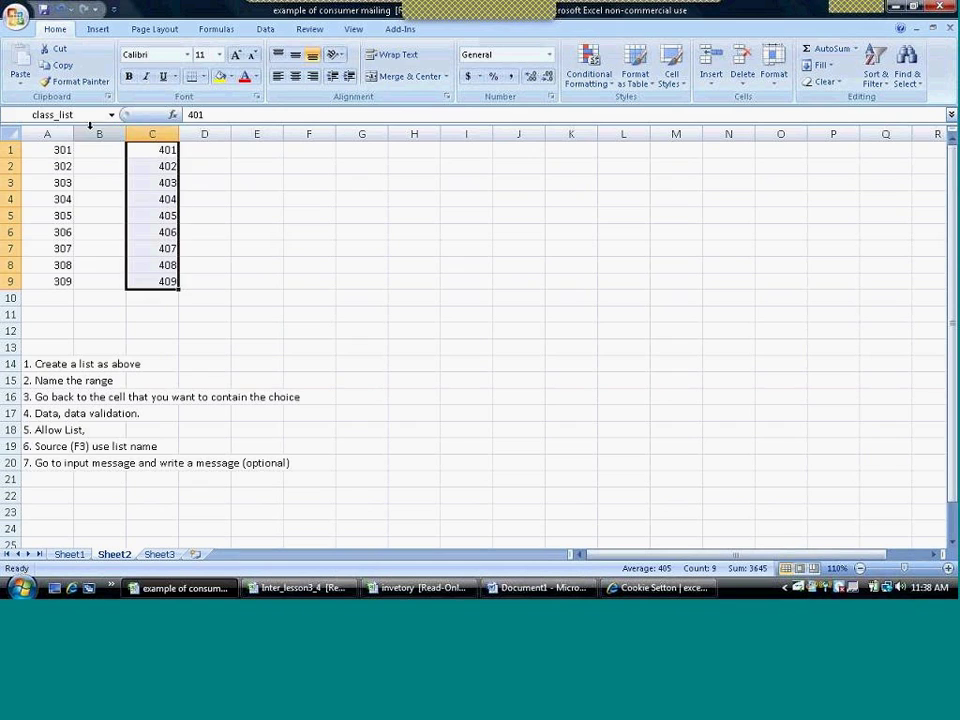
click(112, 115)
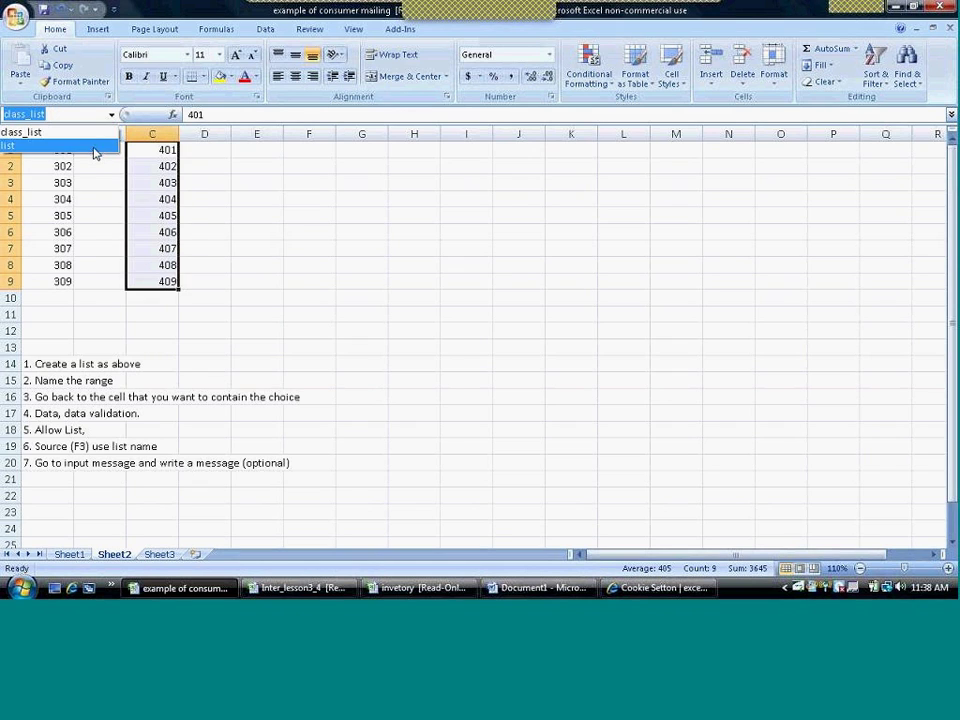
click(94, 147)
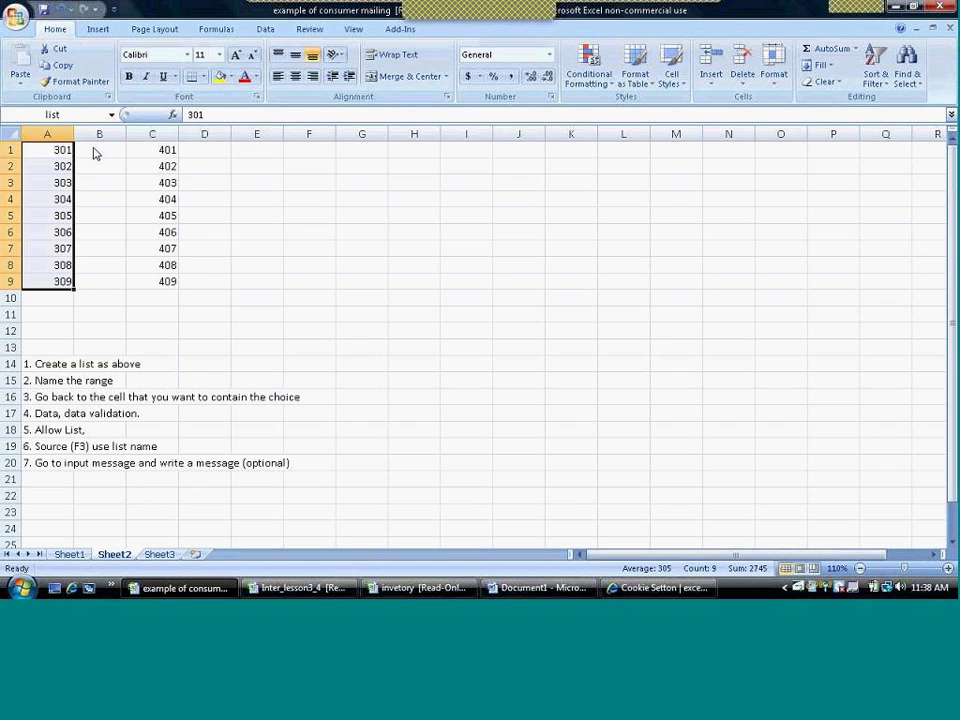
click(120, 298)
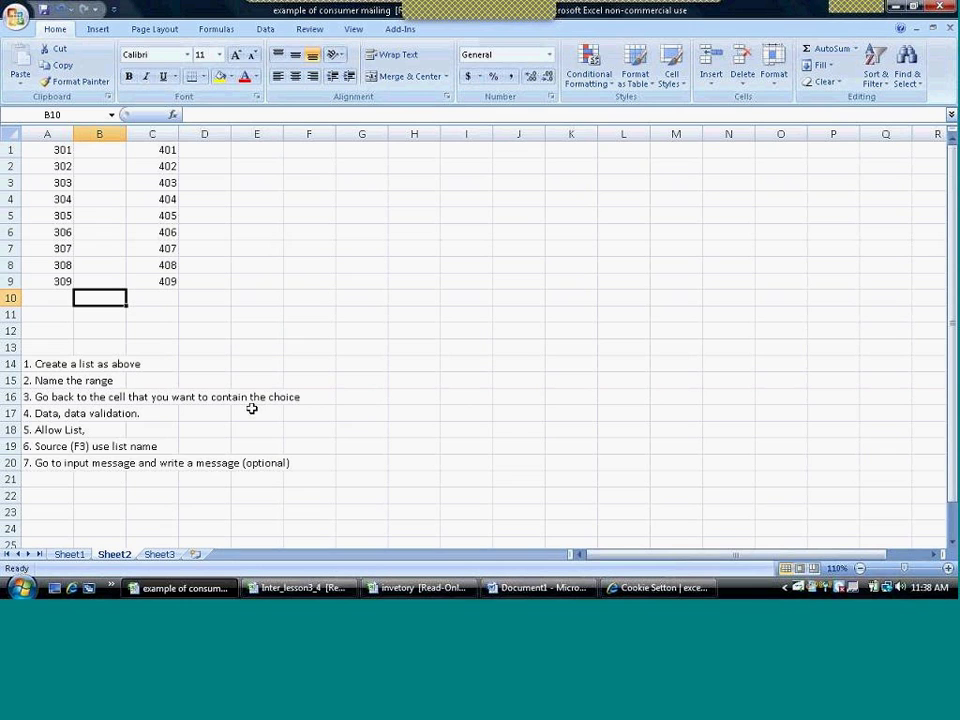
Step: Return to Sheet1 and start a data validation rule for class cell O2 that allows a List
click(69, 555)
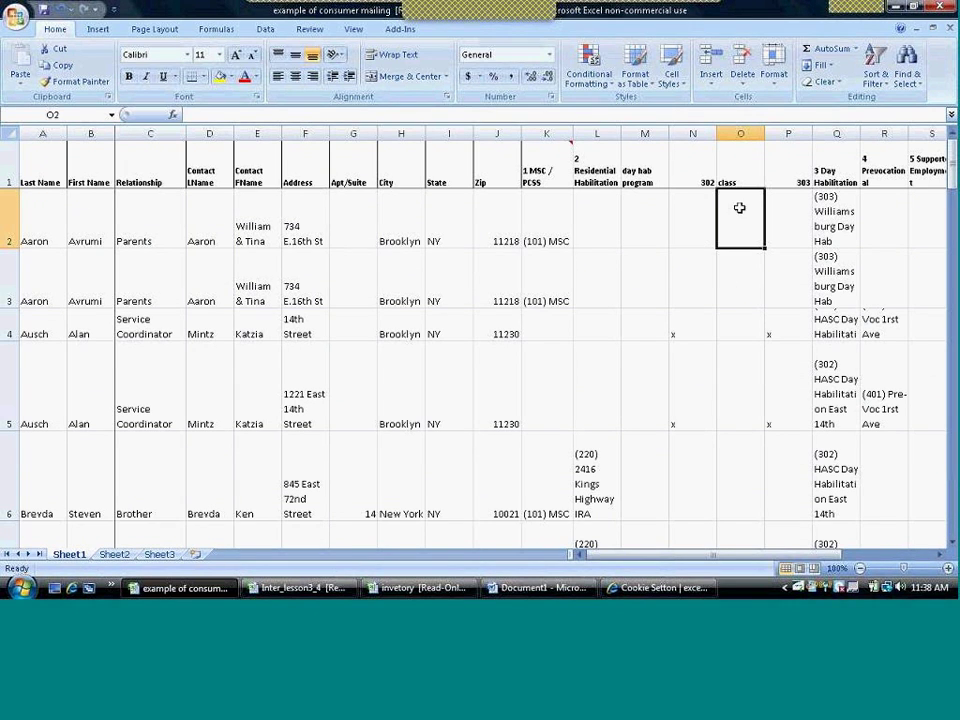
click(115, 556)
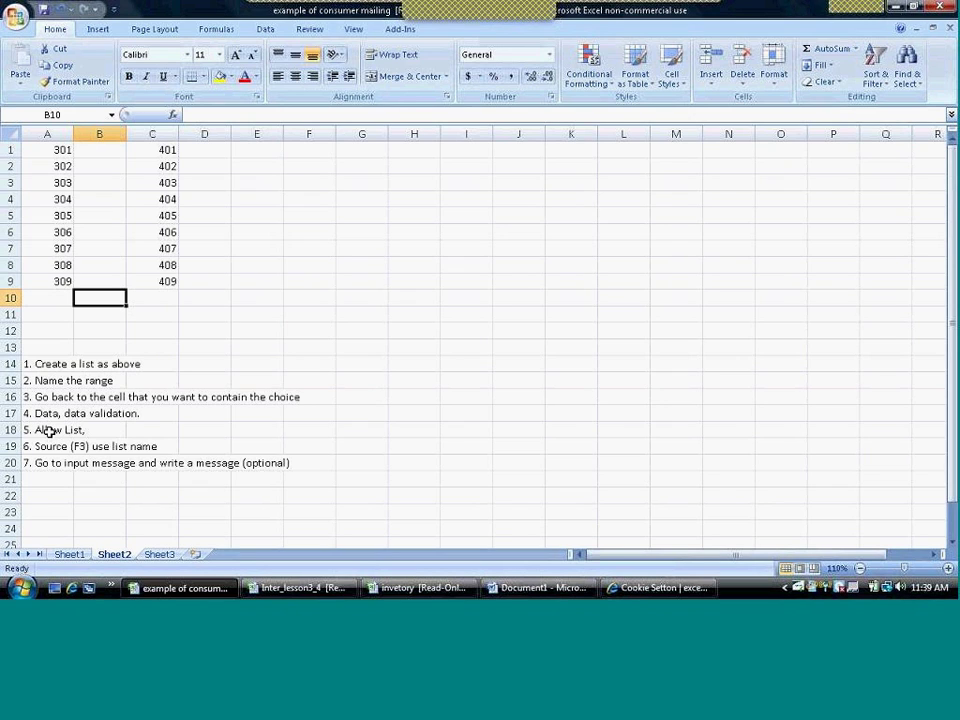
click(68, 554)
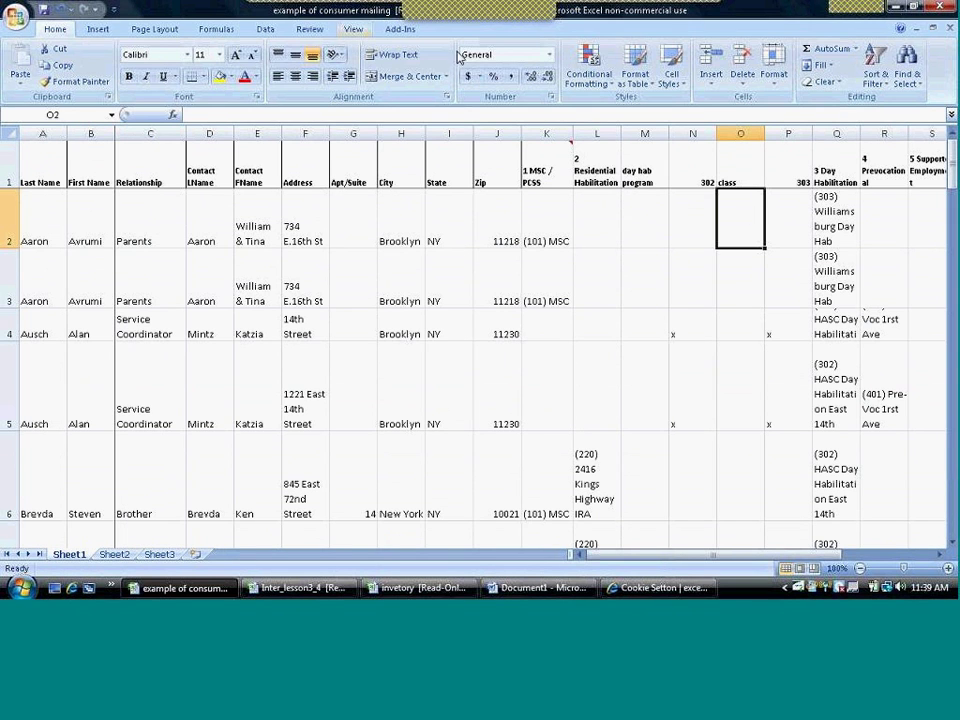
click(264, 30)
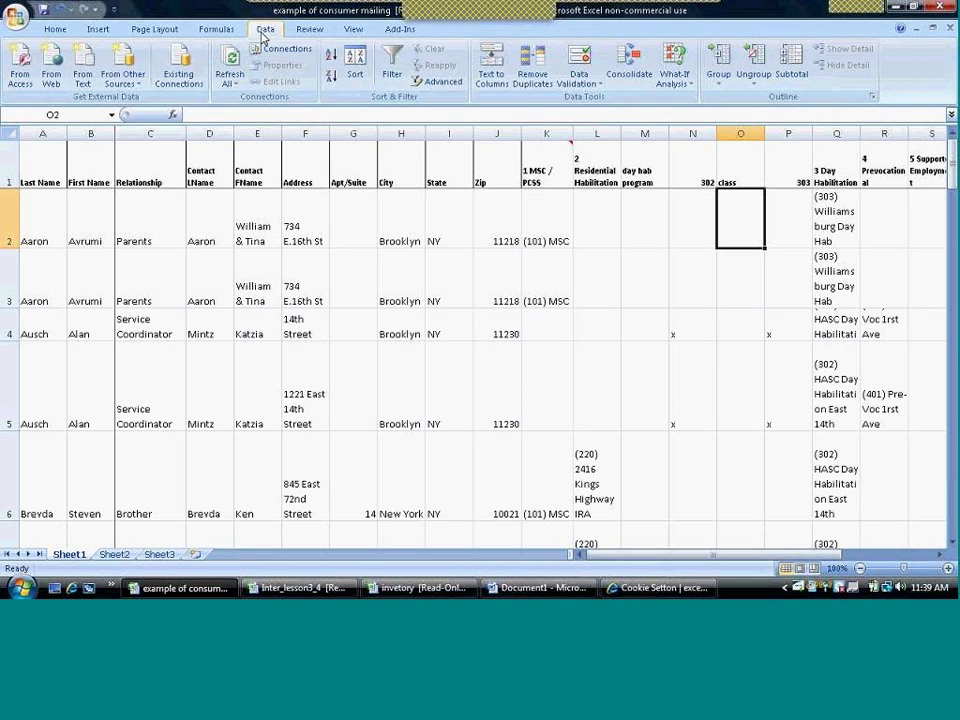
click(593, 86)
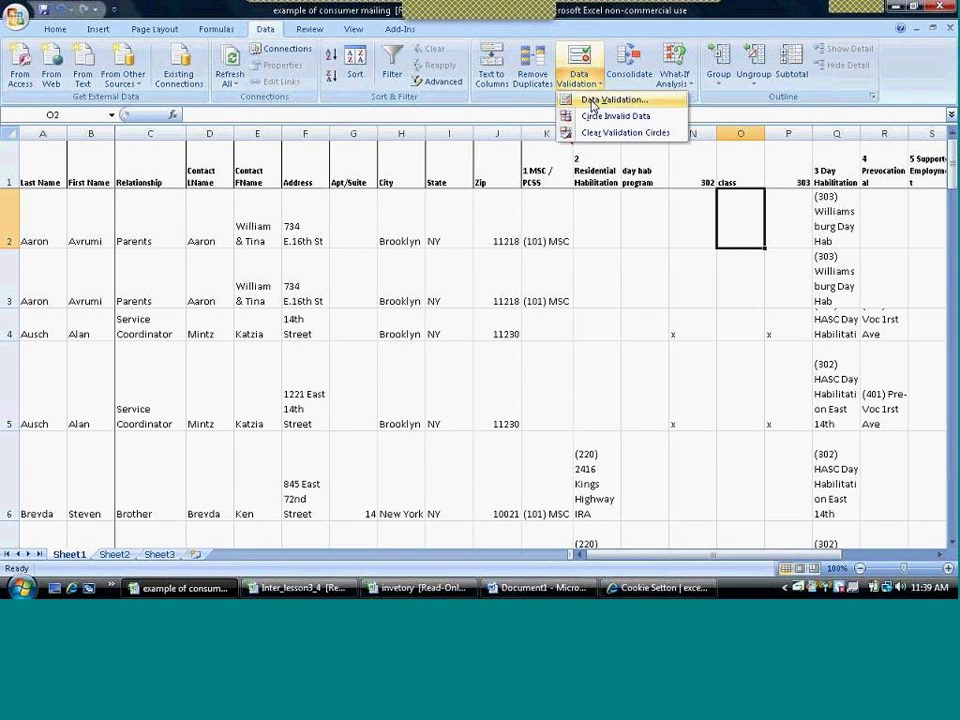
click(611, 100)
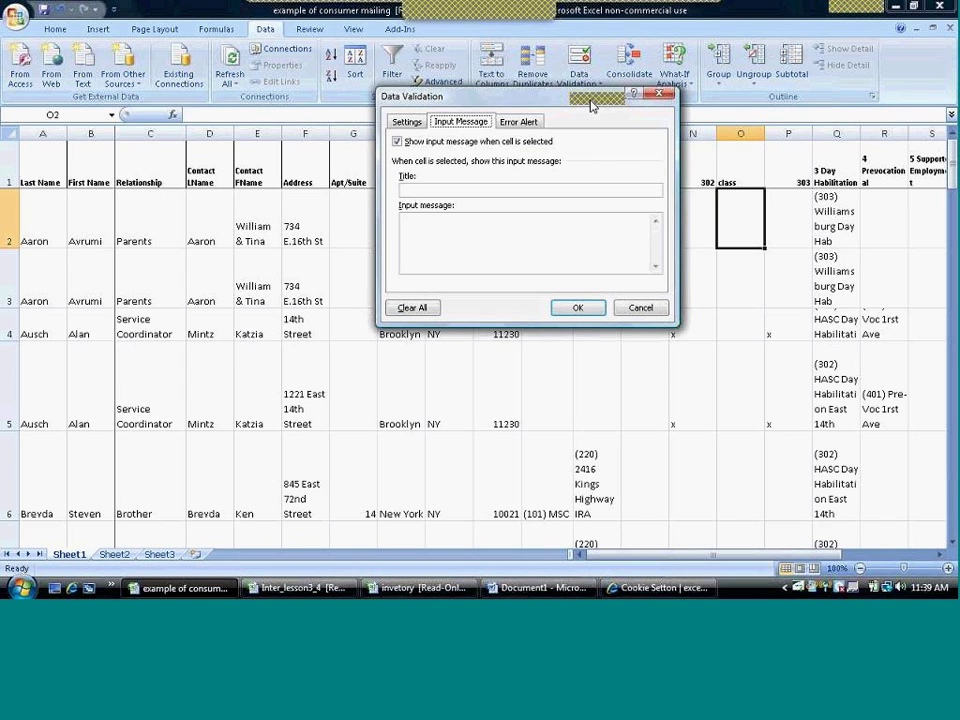
click(406, 122)
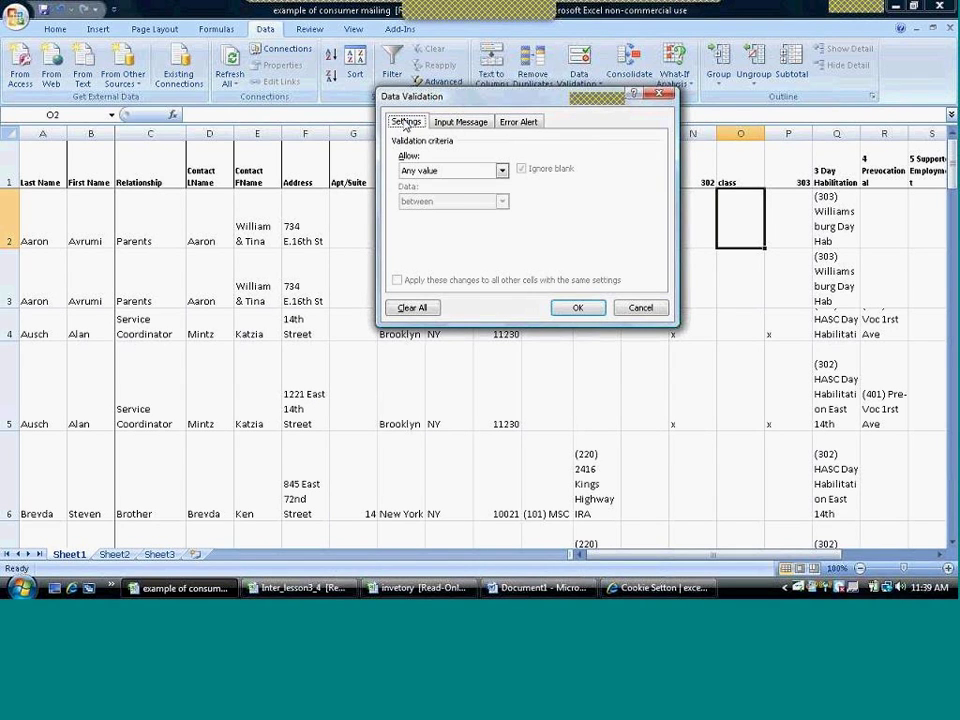
click(502, 170)
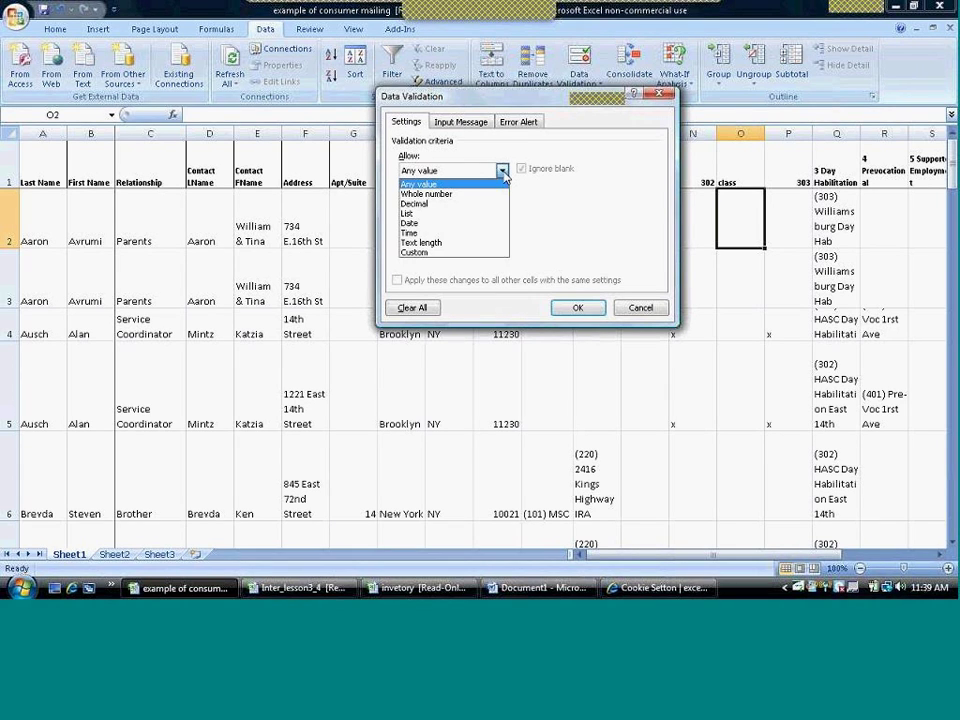
click(408, 214)
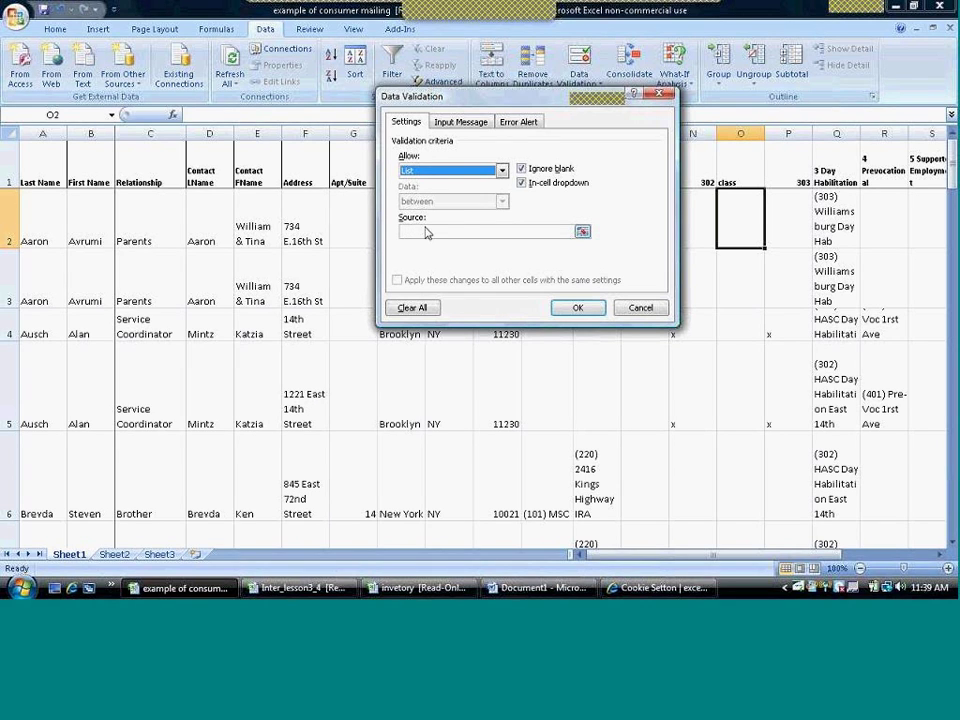
Step: Use the named range class_list as the validation source for O2 and apply the rule
click(527, 232)
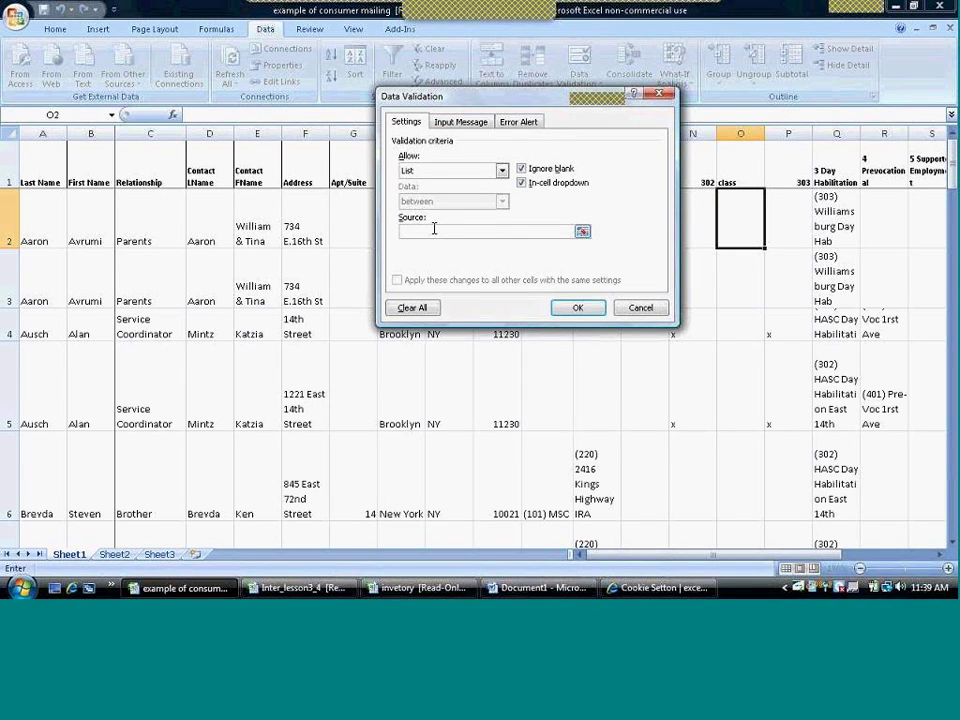
key(F3)
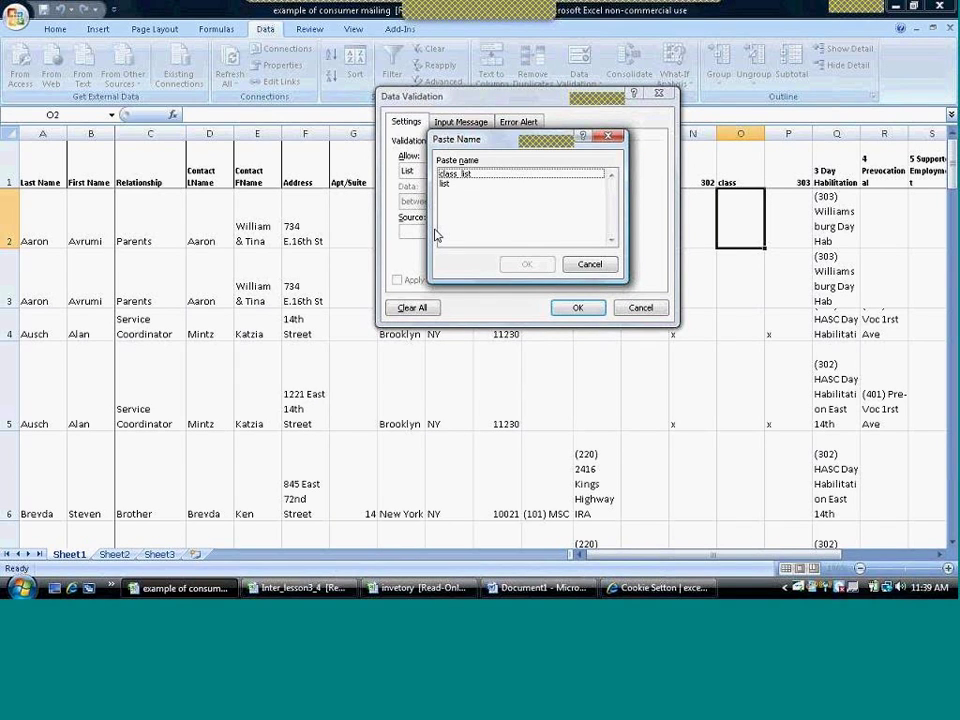
click(460, 180)
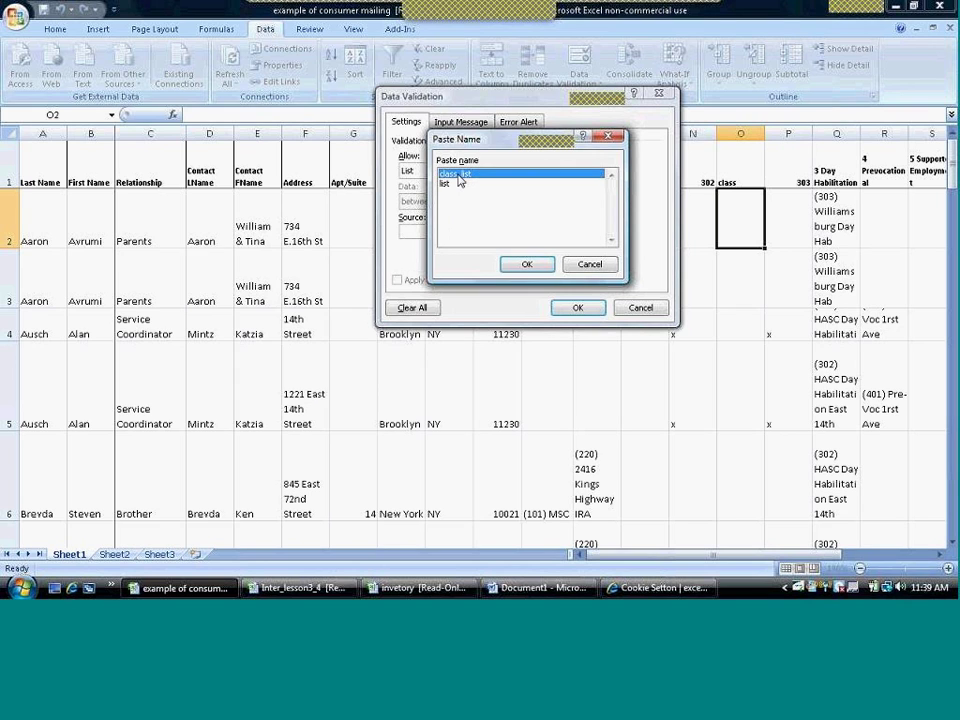
click(517, 265)
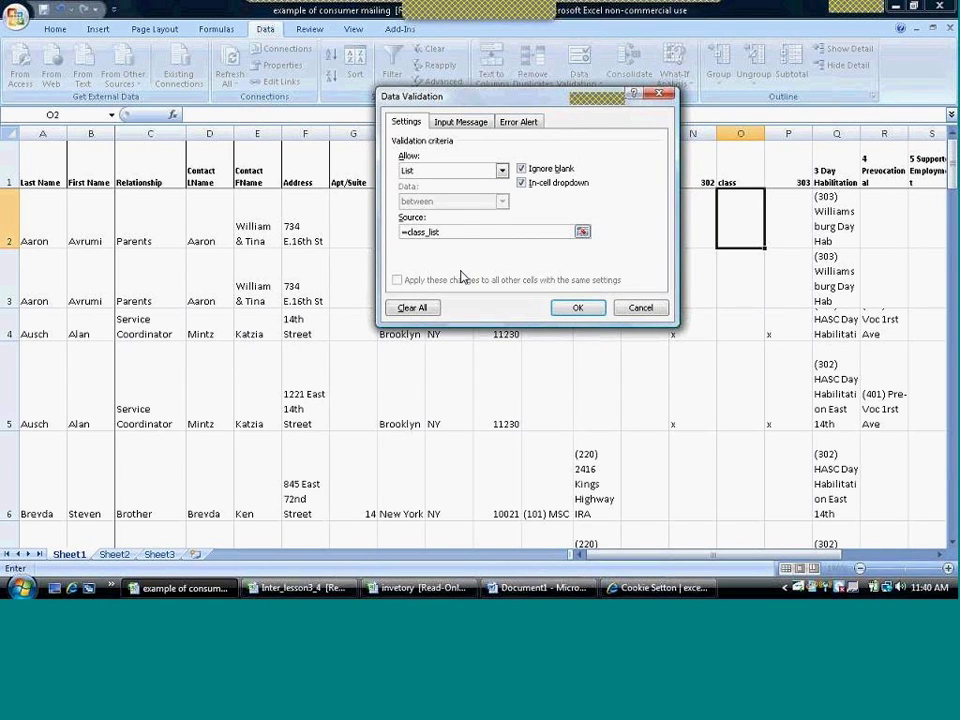
click(579, 310)
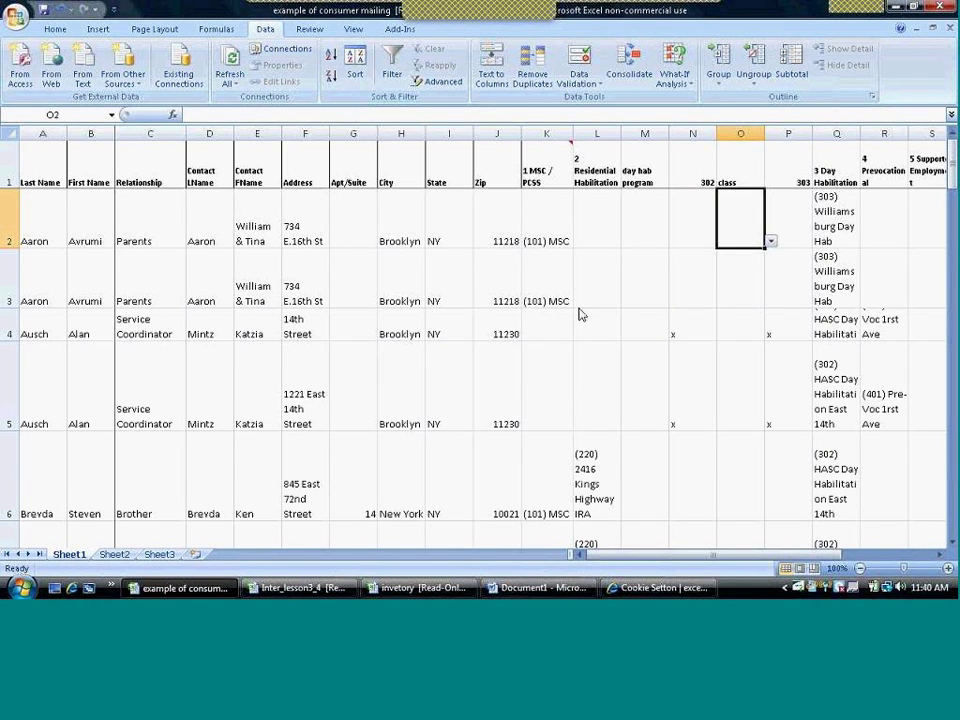
Step: Check the class choices offered in O2, and fill its empty drop-down cell down column O through row 58
click(770, 243)
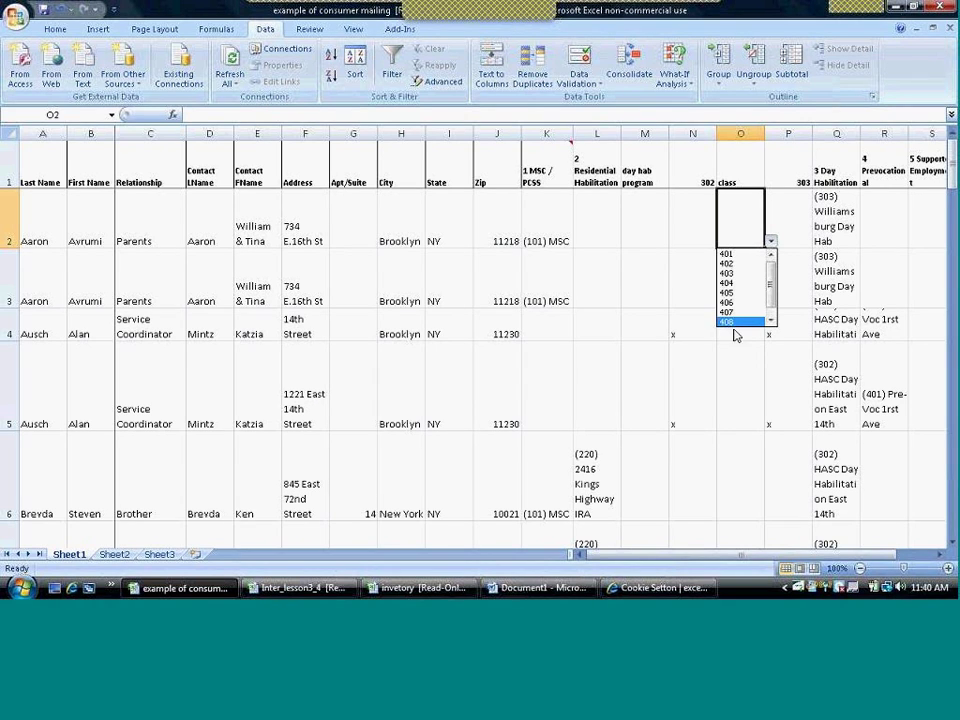
click(730, 220)
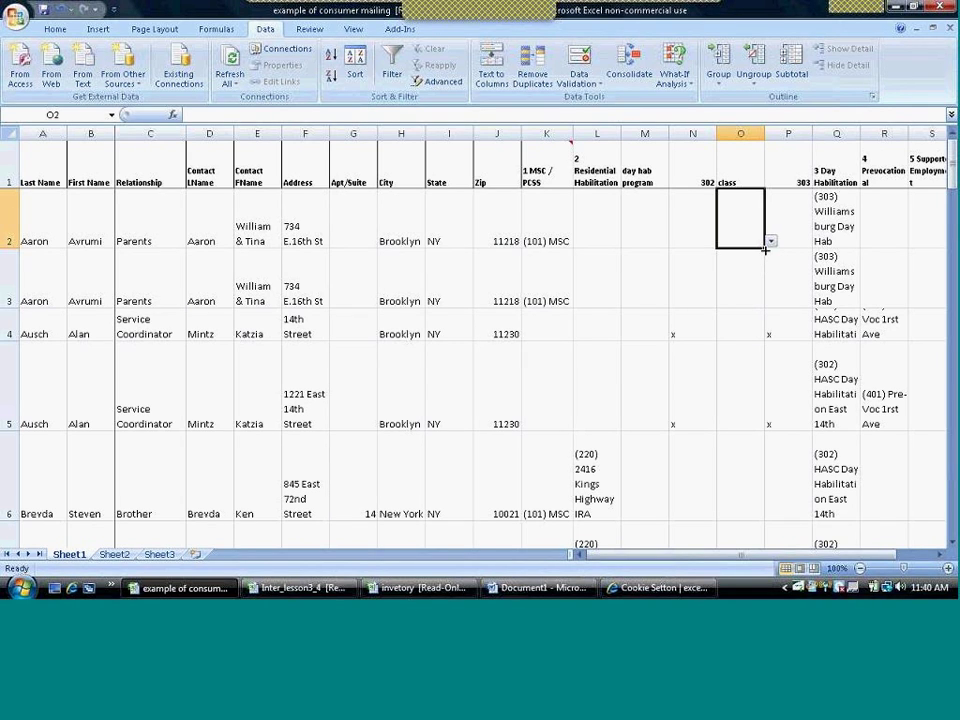
drag(765, 250, 767, 532)
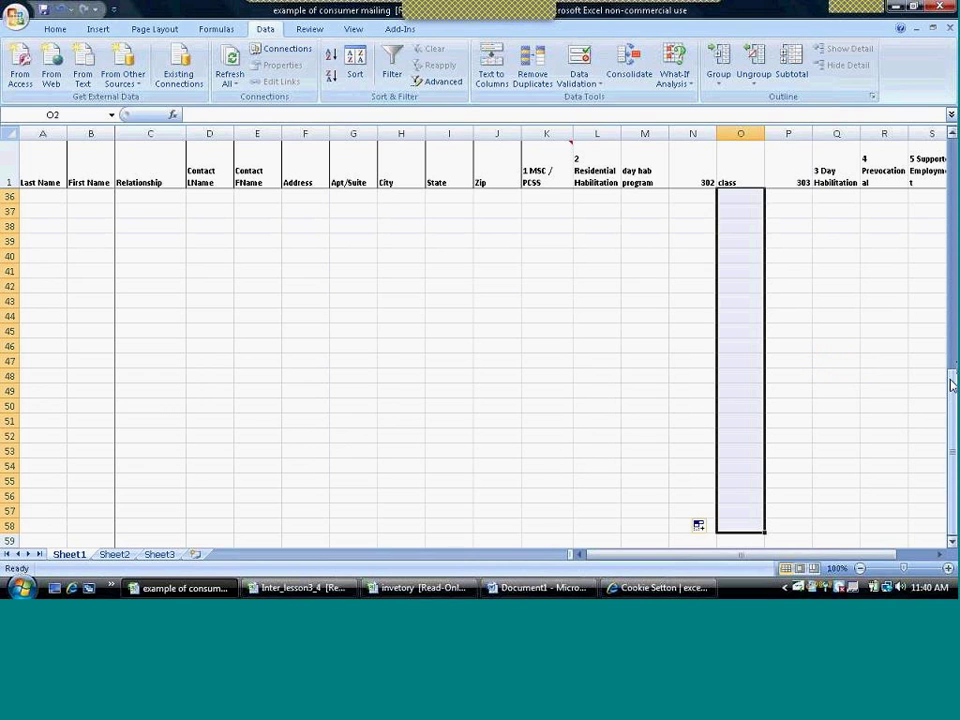
drag(952, 385, 946, 127)
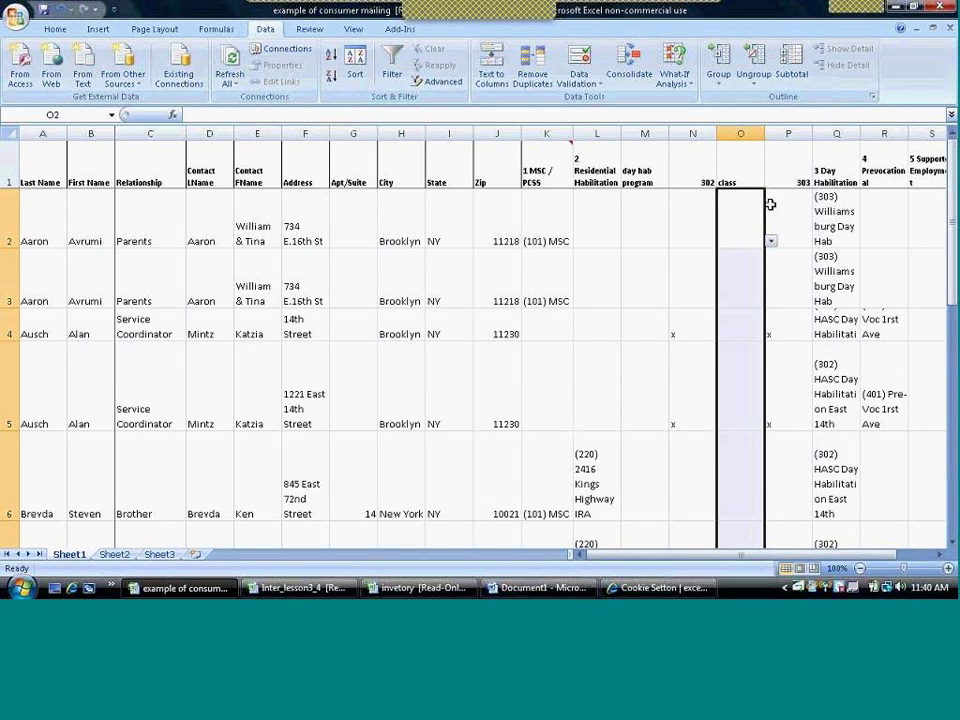
Step: Choose class 404 for O2 and class 401 for O3 from their drop-down lists
click(735, 227)
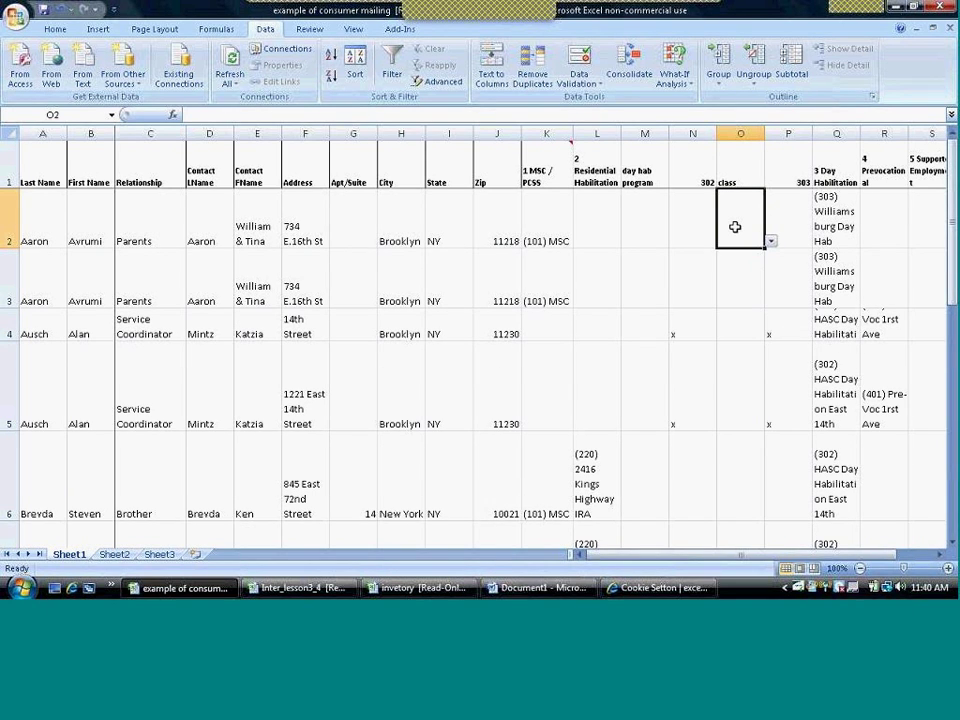
click(770, 242)
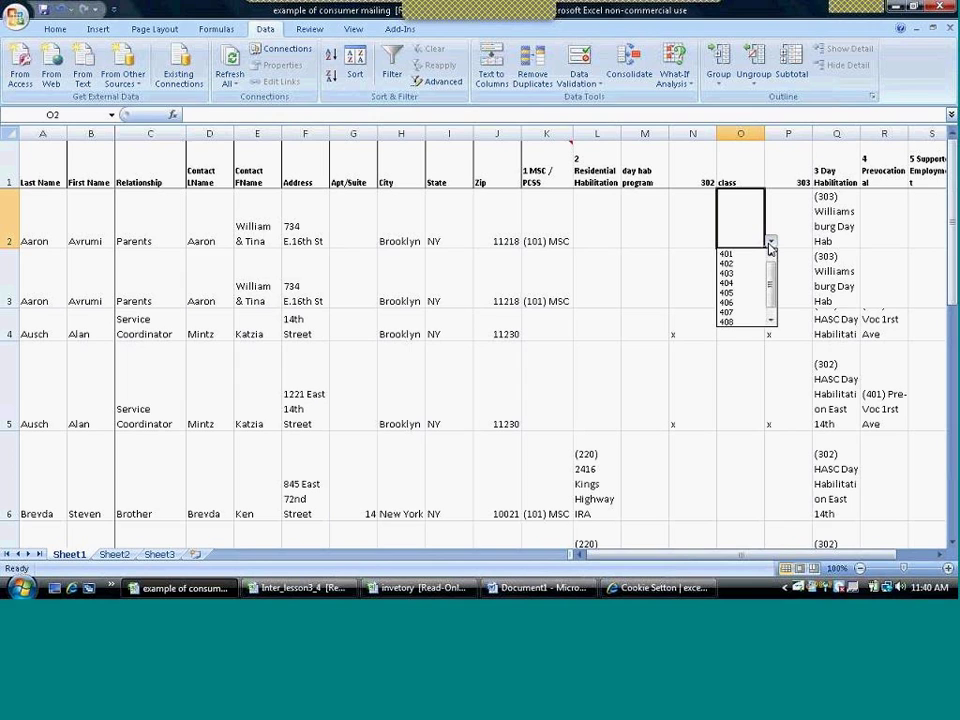
click(743, 283)
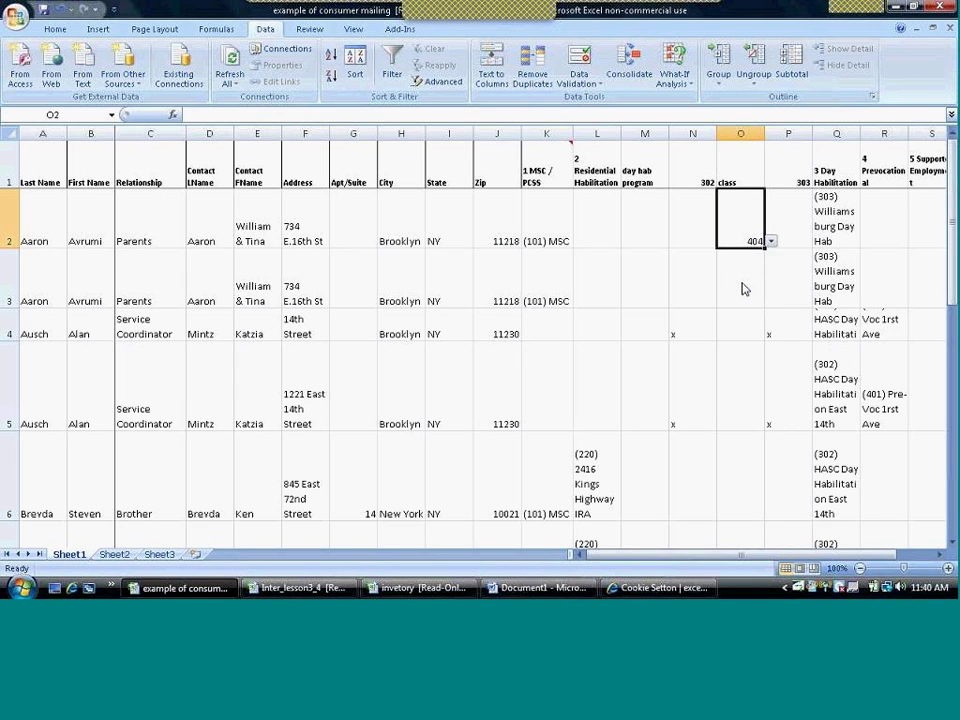
click(742, 283)
click(770, 301)
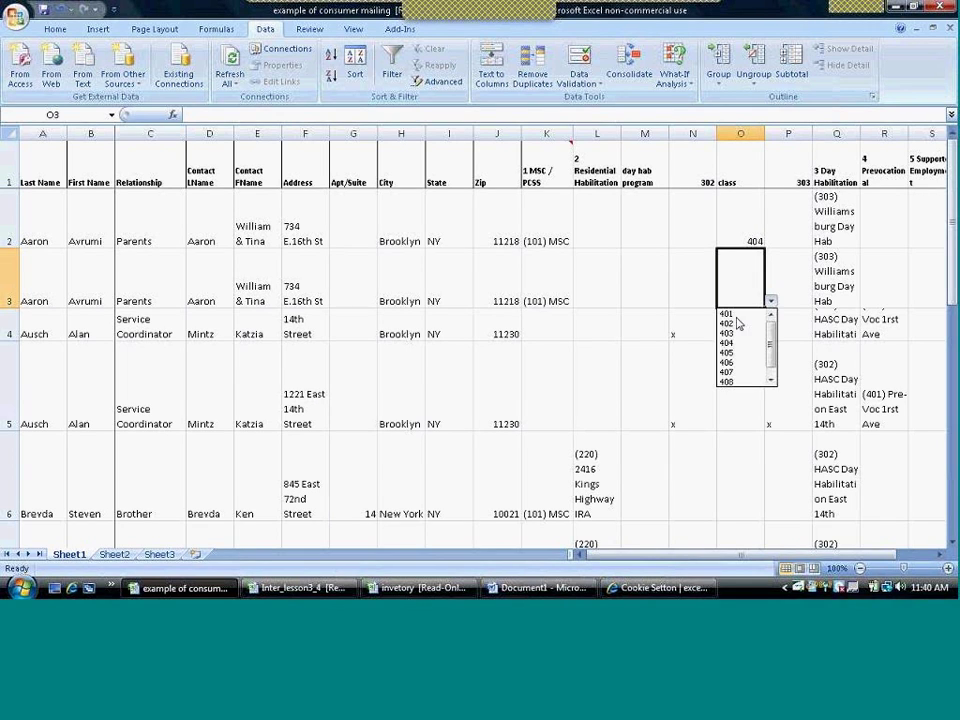
click(736, 316)
Step: Enter the listed class 401 manually in cell O4 of the class column
click(738, 330)
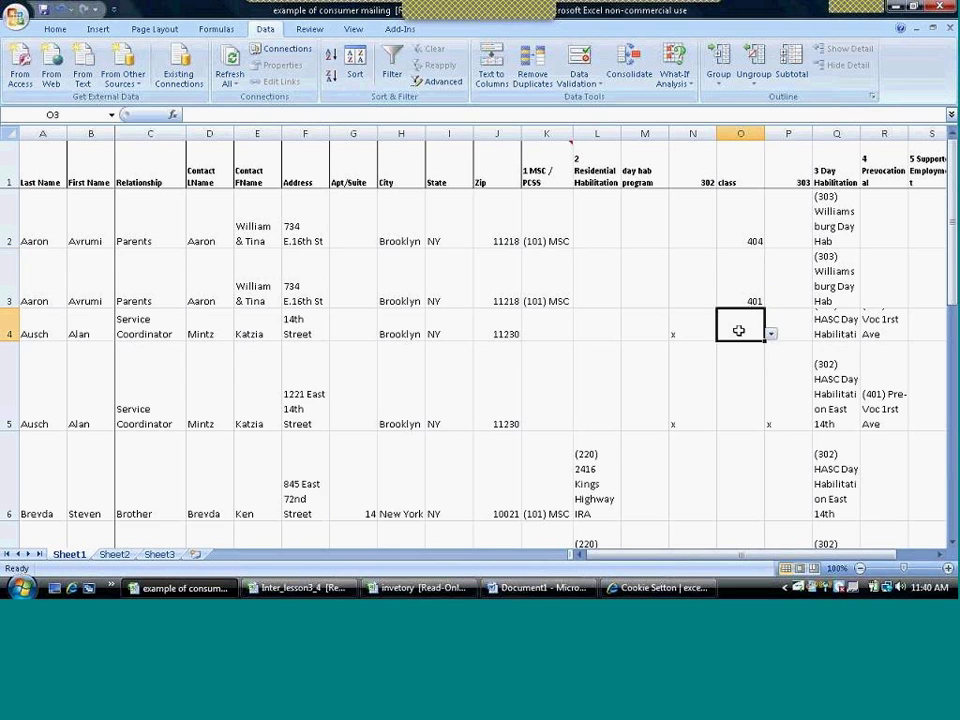
text(401)
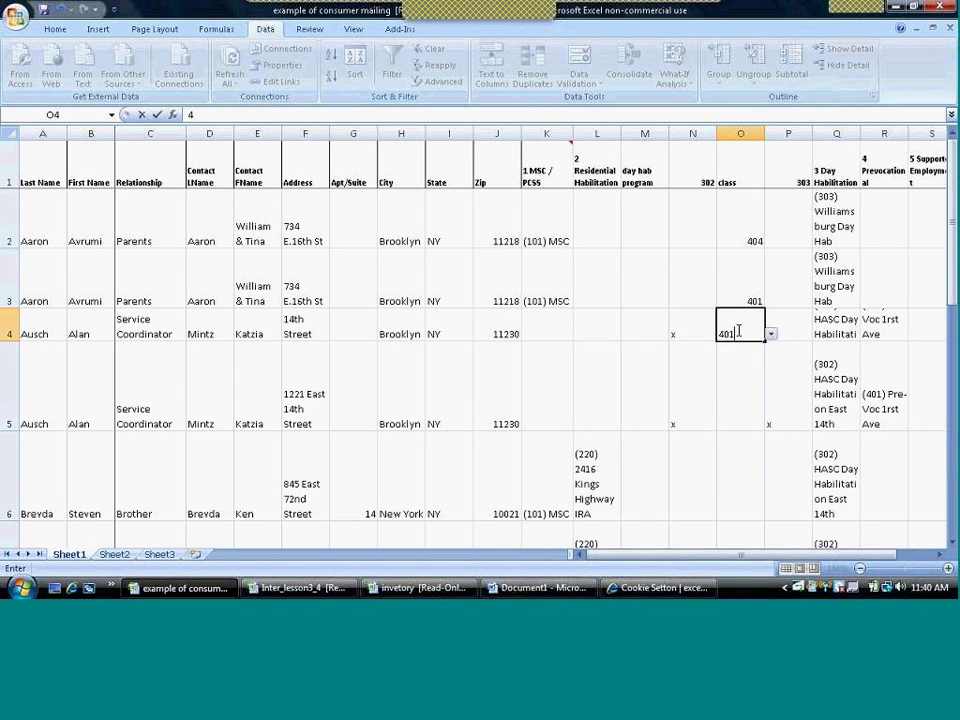
key(Return)
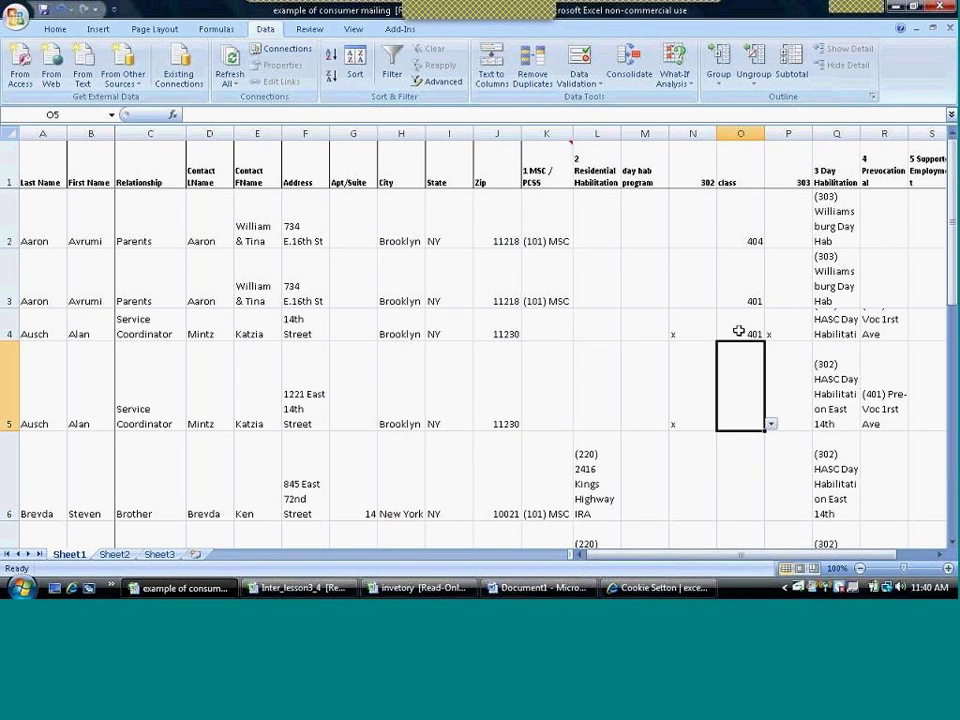
Step: Try to enter the unlisted class 501 in cell O5, and cancel the entry
text(501)
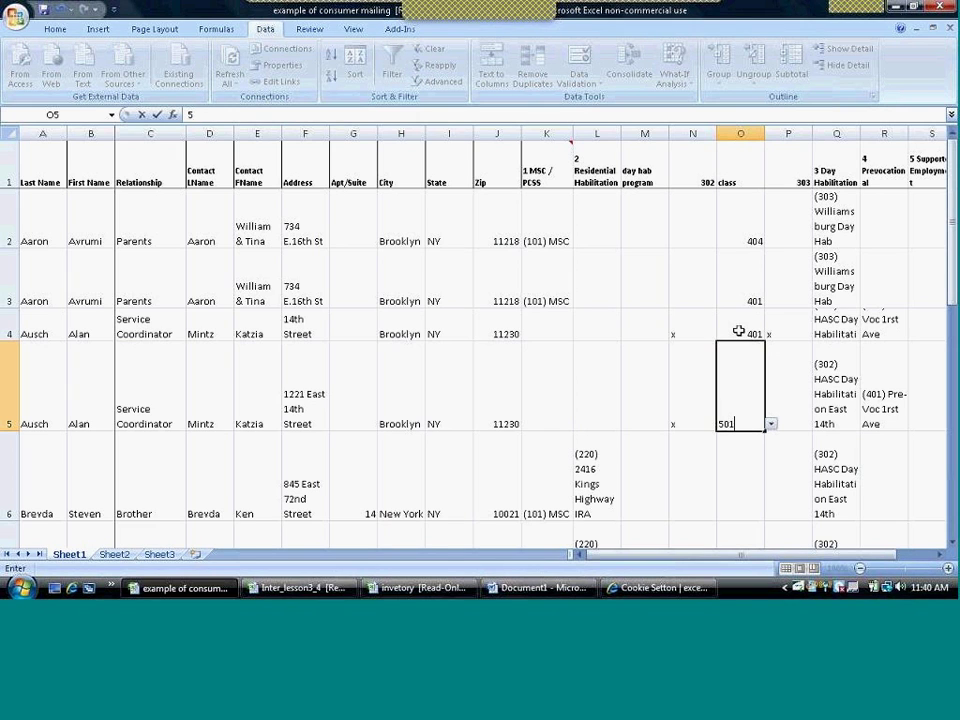
key(Return)
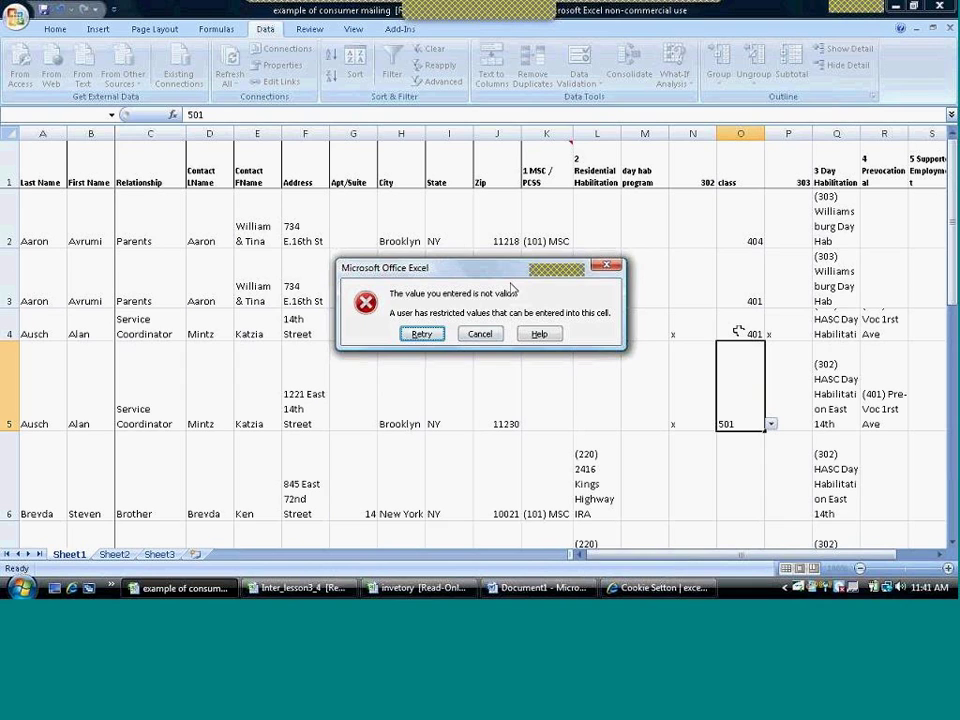
click(469, 337)
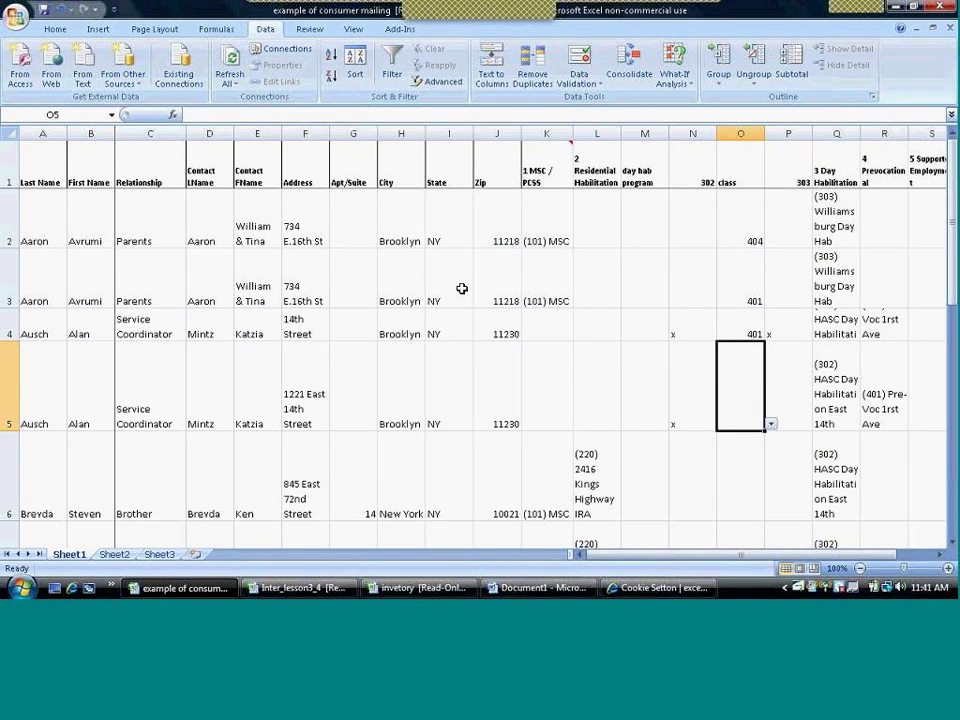
Step: Check the input message on day hab program cell M2, and review the list instructions on Sheet2 before returning to Sheet1
click(600, 239)
click(652, 242)
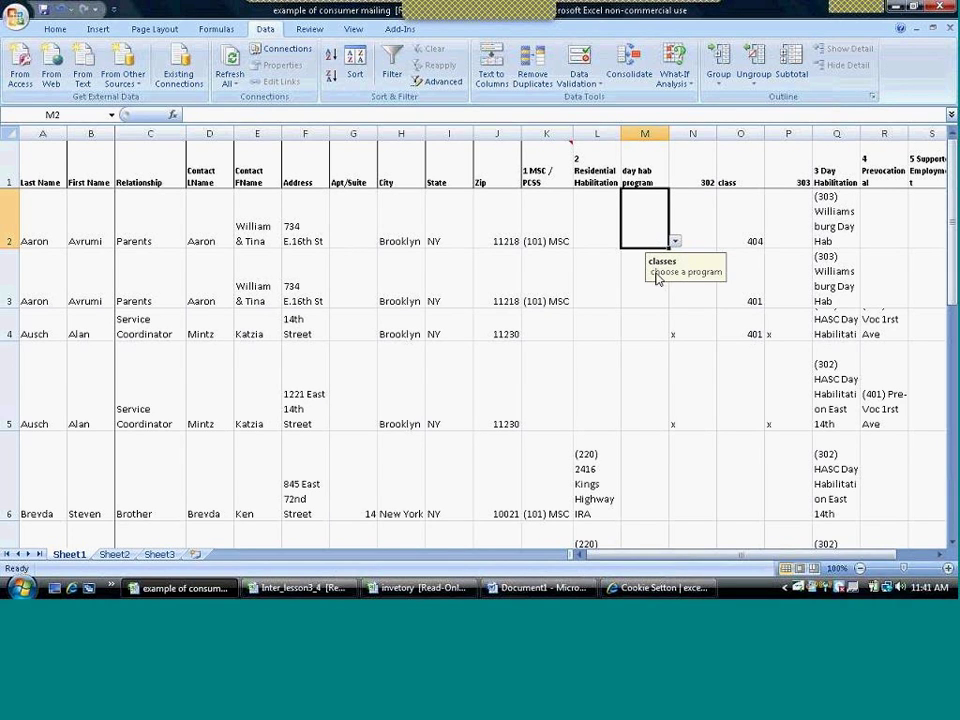
click(738, 237)
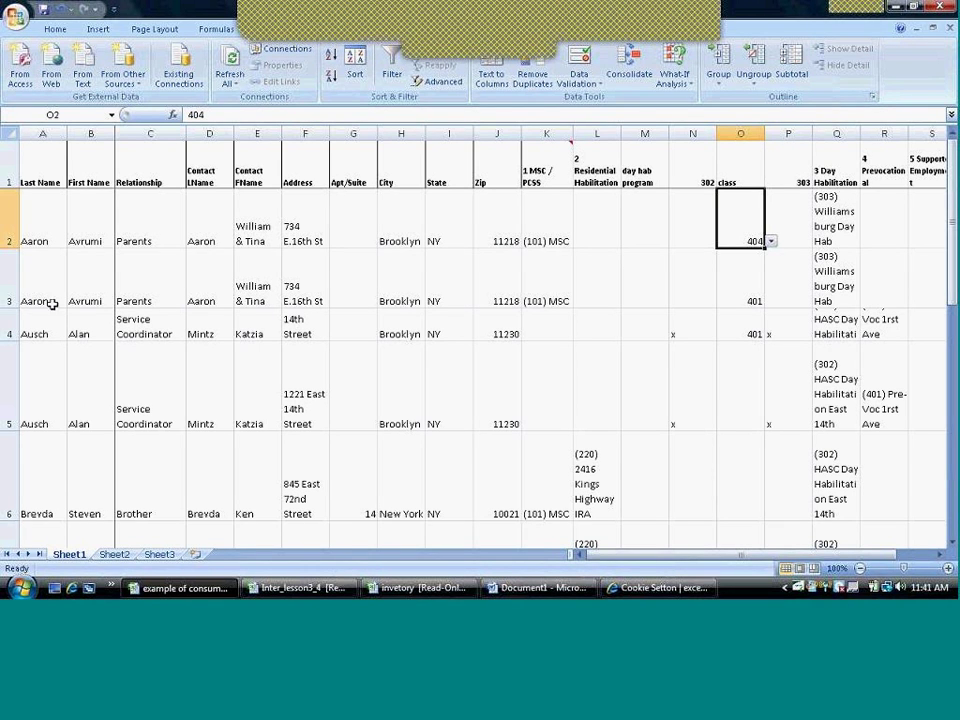
click(115, 556)
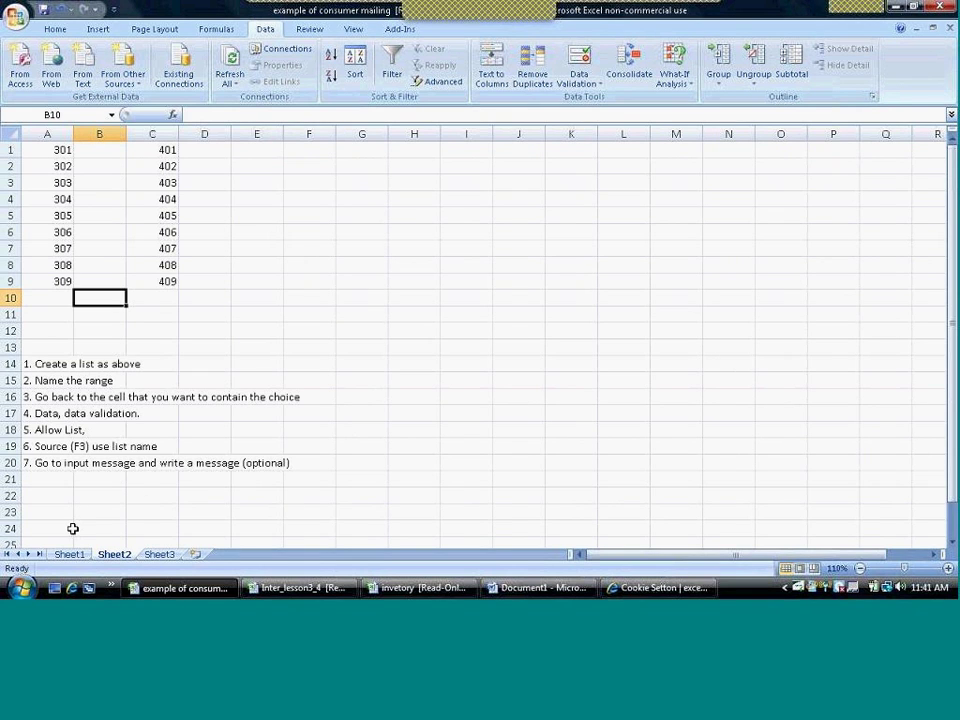
click(69, 554)
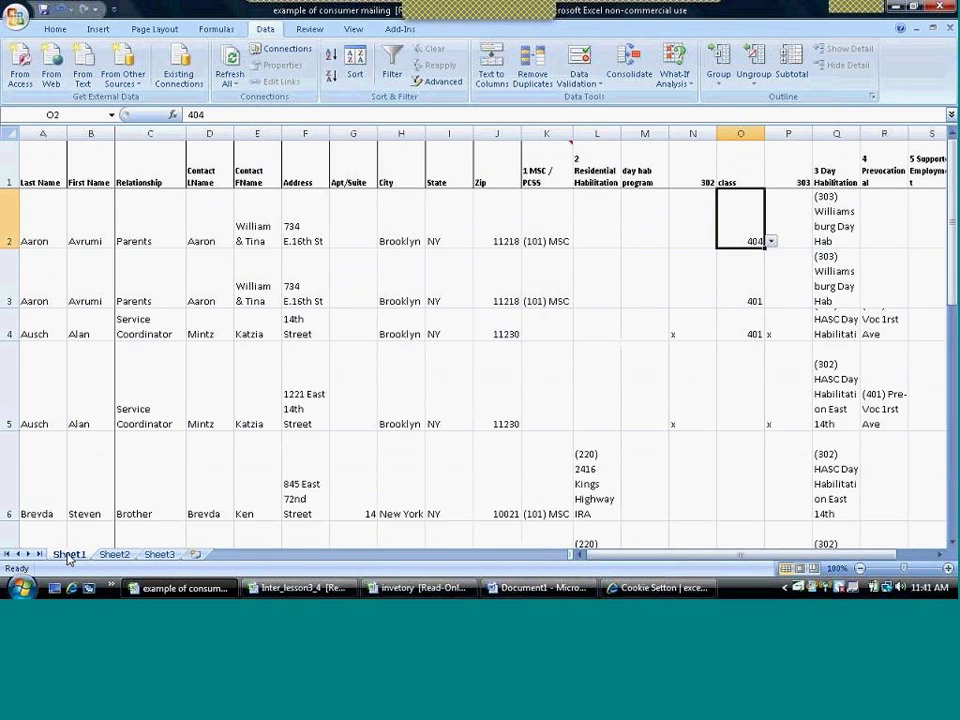
Step: Add an input message titled "Fall class" with the text "class list" to O2's data validation, and view its error alert options
scroll(342, 400, right, 3)
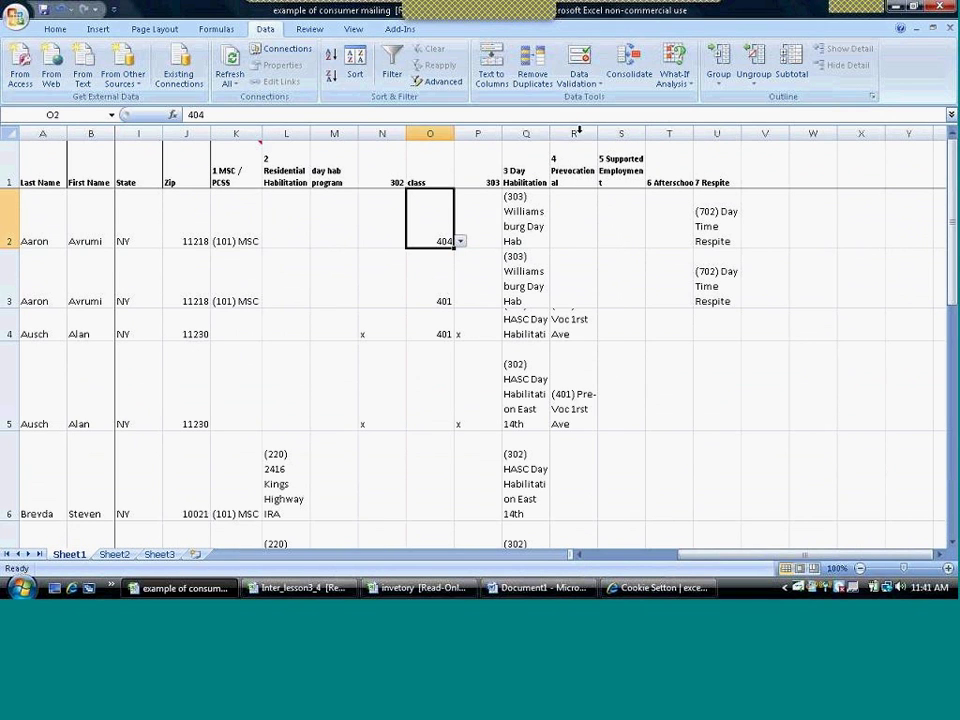
click(583, 60)
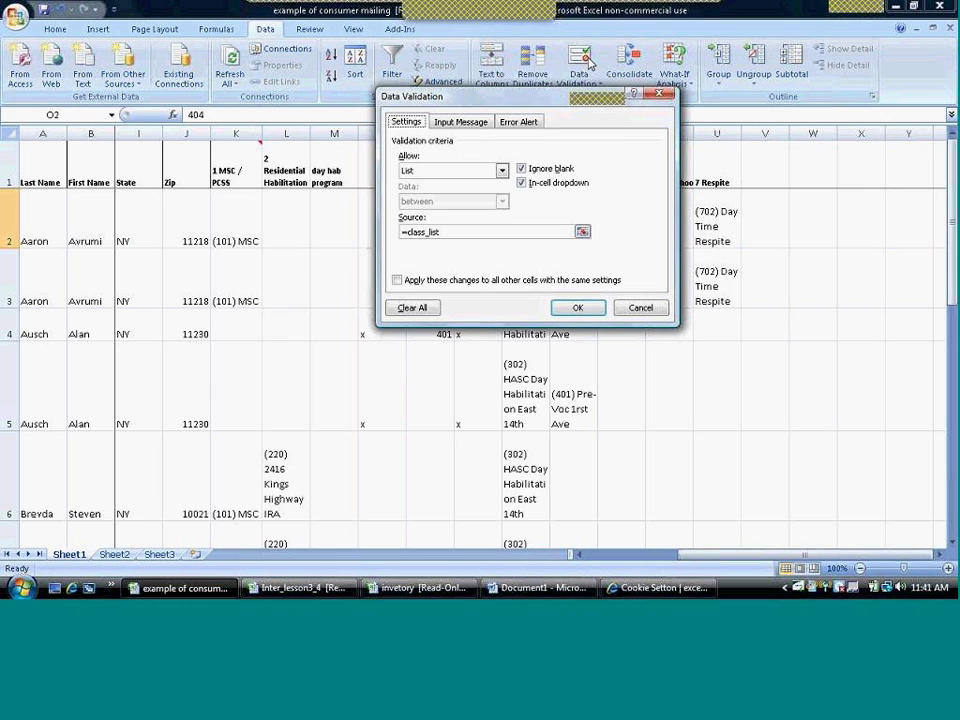
click(446, 125)
click(423, 192)
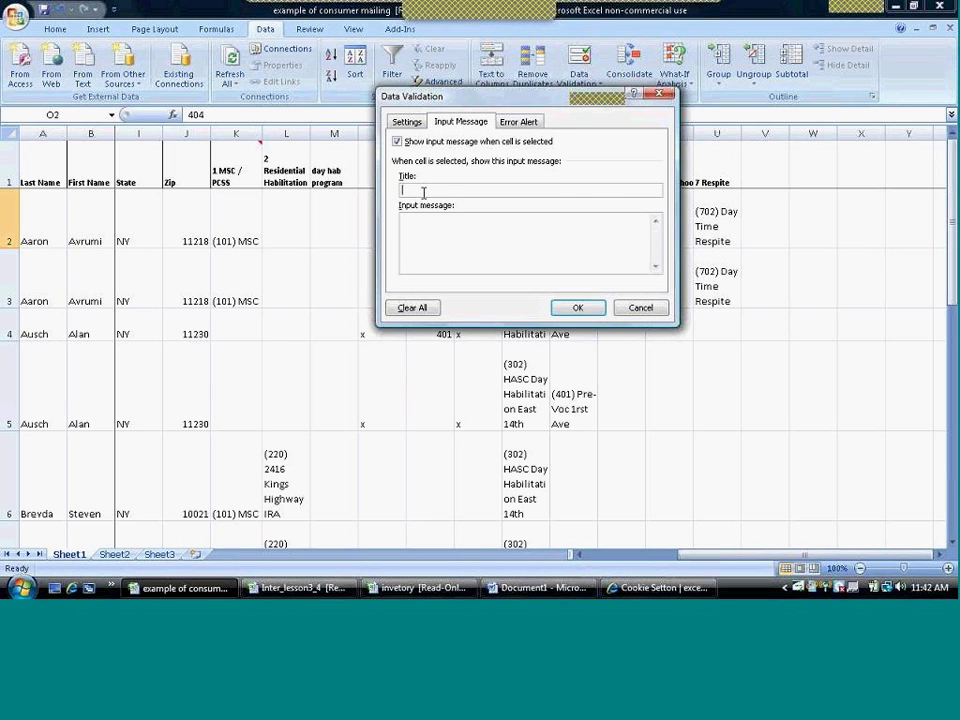
text(Fall class)
key(Tab)
text(class list)
click(524, 123)
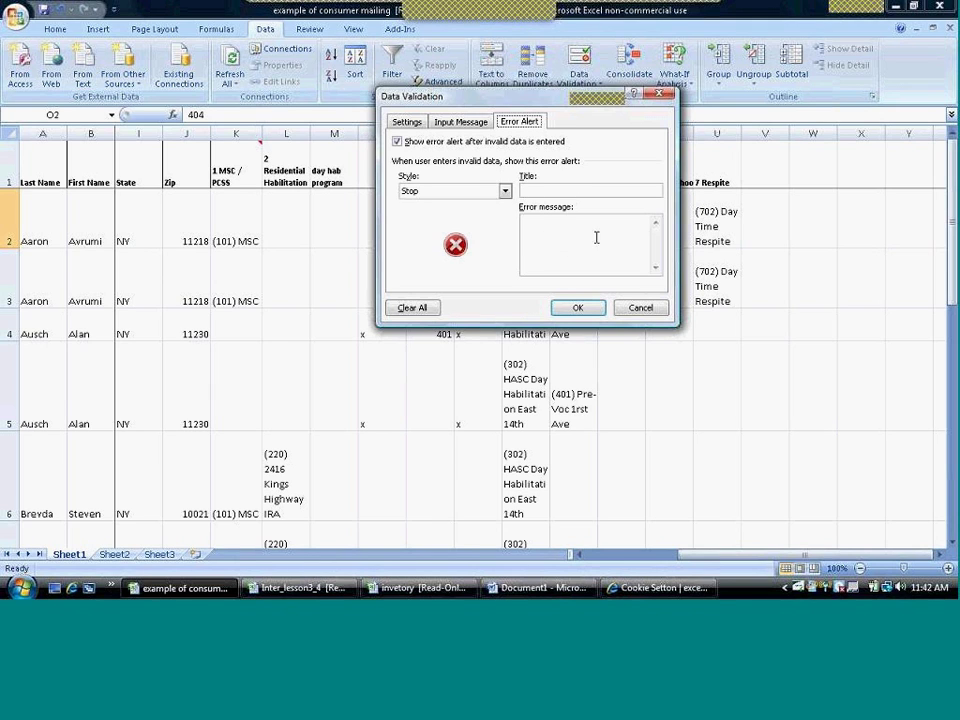
click(572, 309)
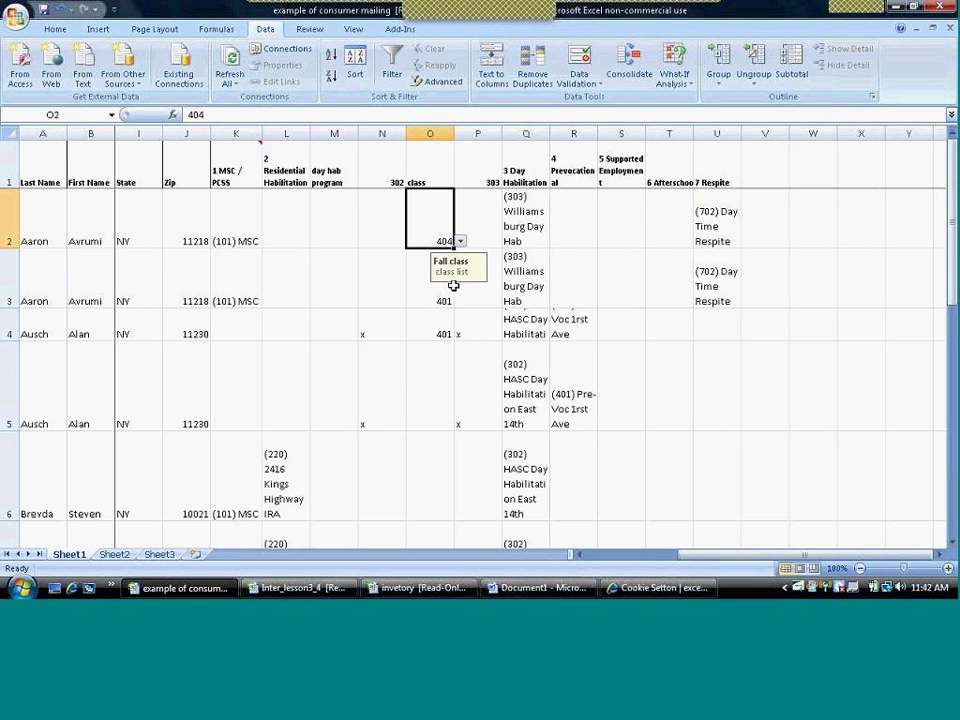
Step: Check the input message on O2 and test its drop-down list by choosing class 402, followed by class 406
click(384, 281)
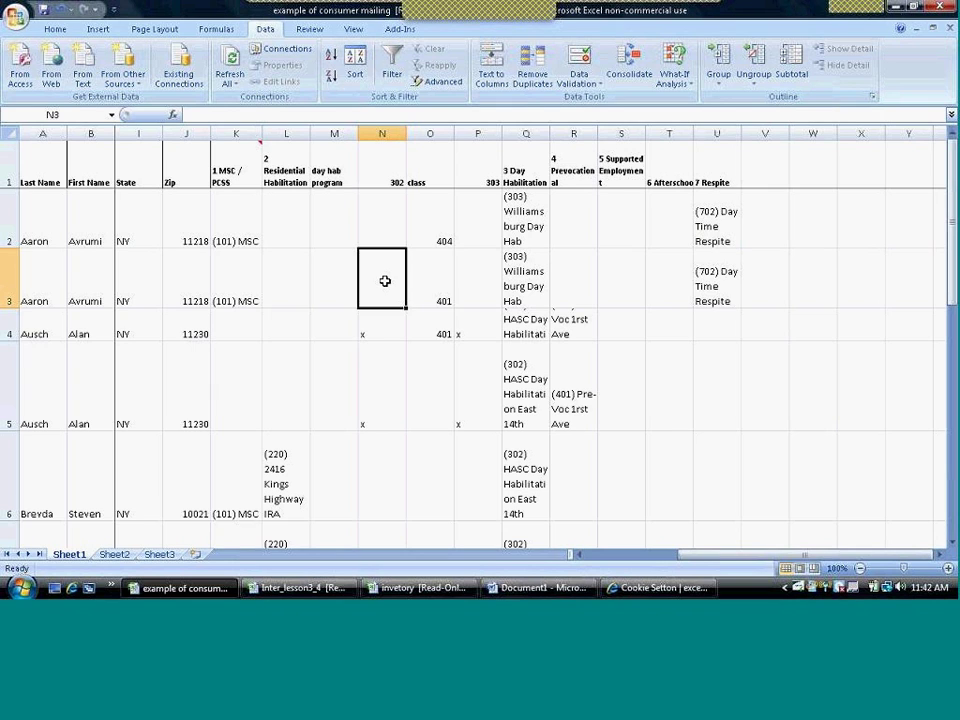
click(439, 238)
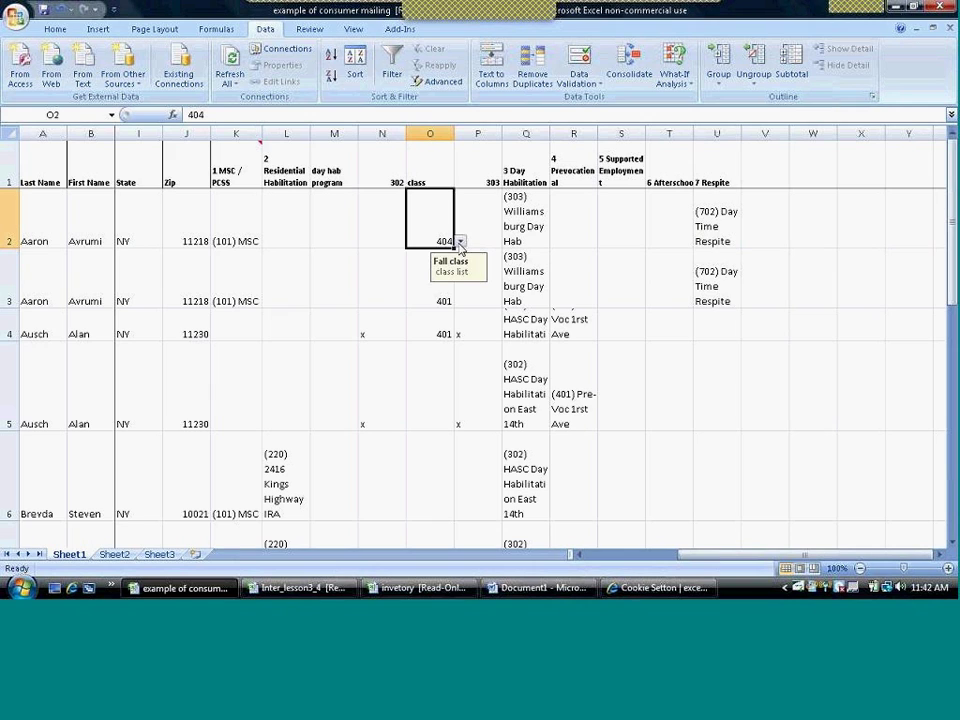
click(460, 242)
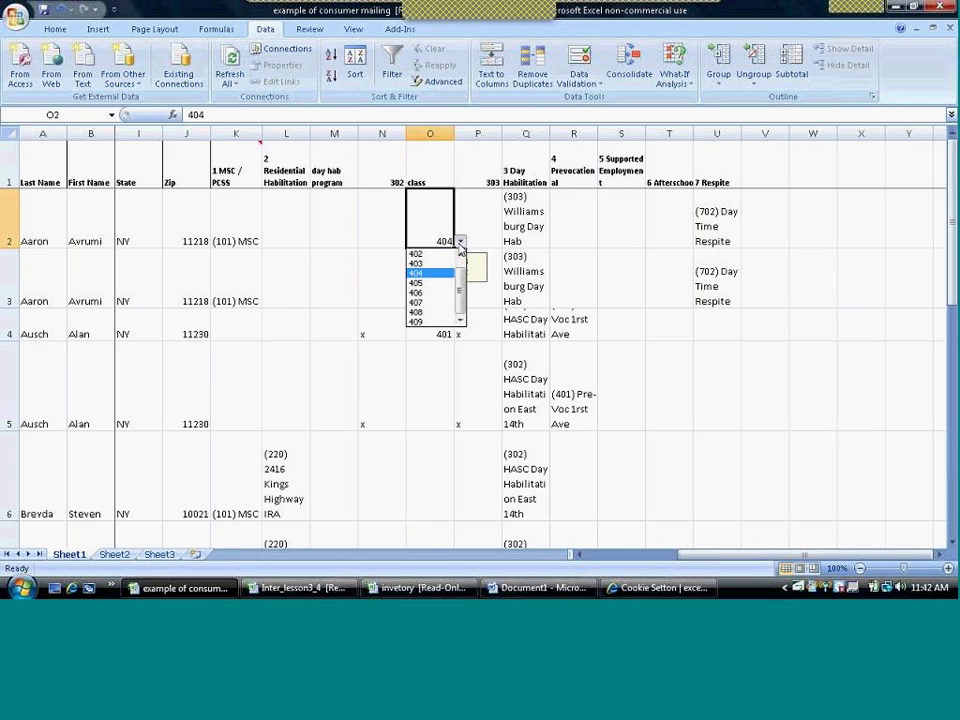
click(460, 254)
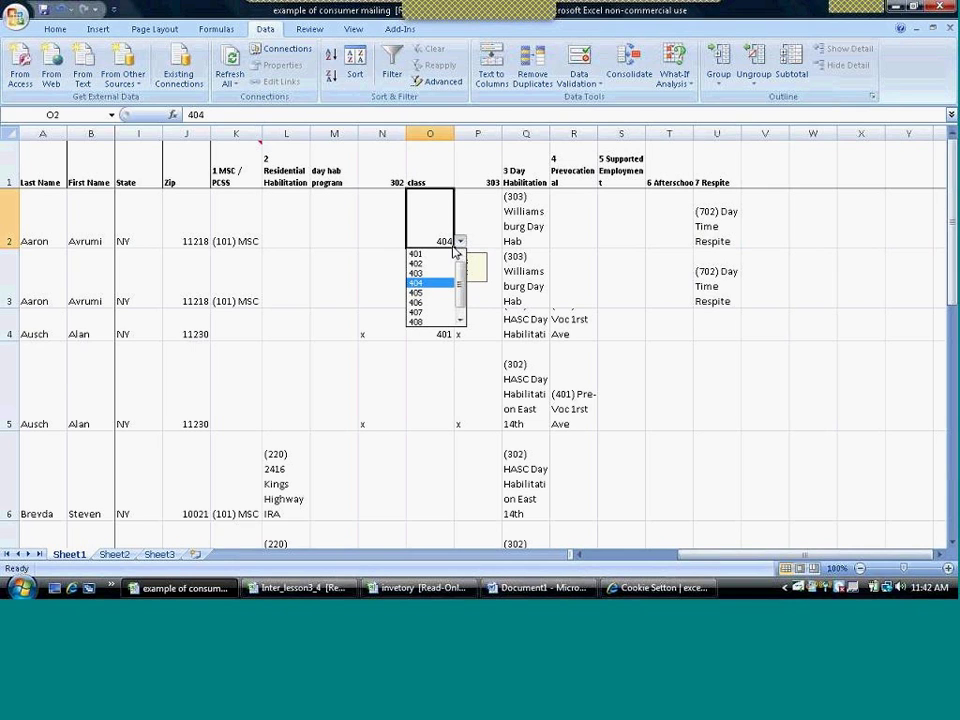
click(425, 263)
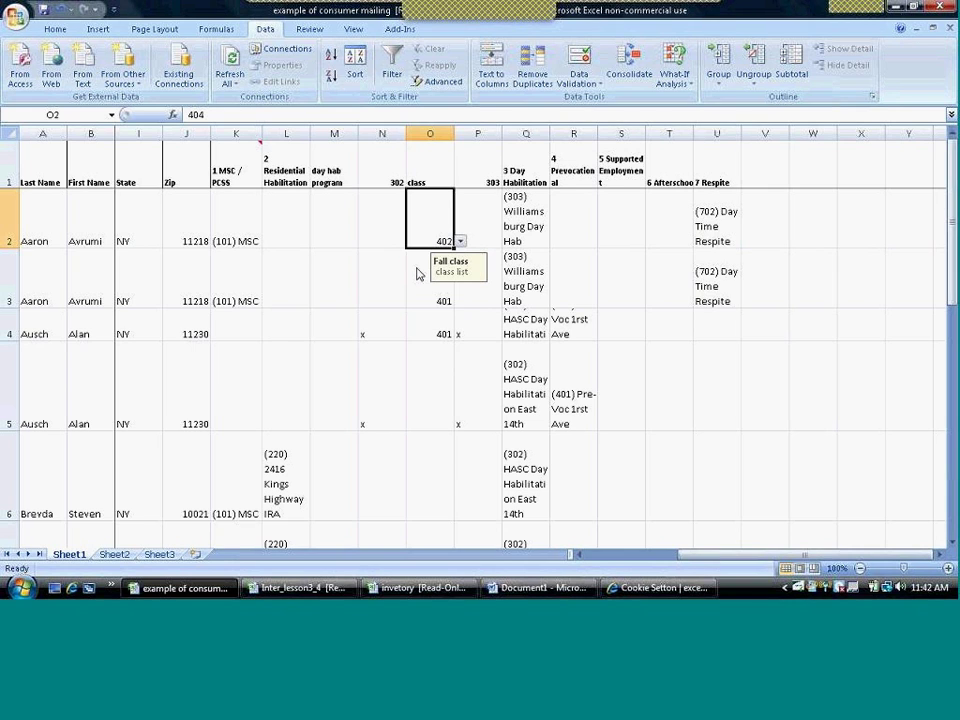
click(460, 241)
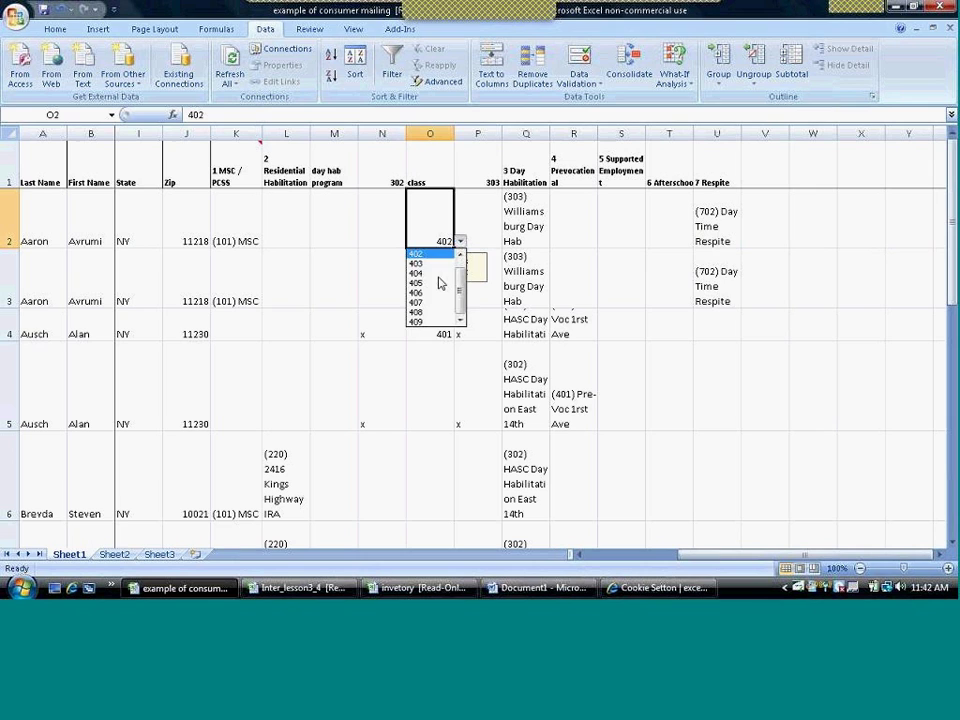
click(431, 293)
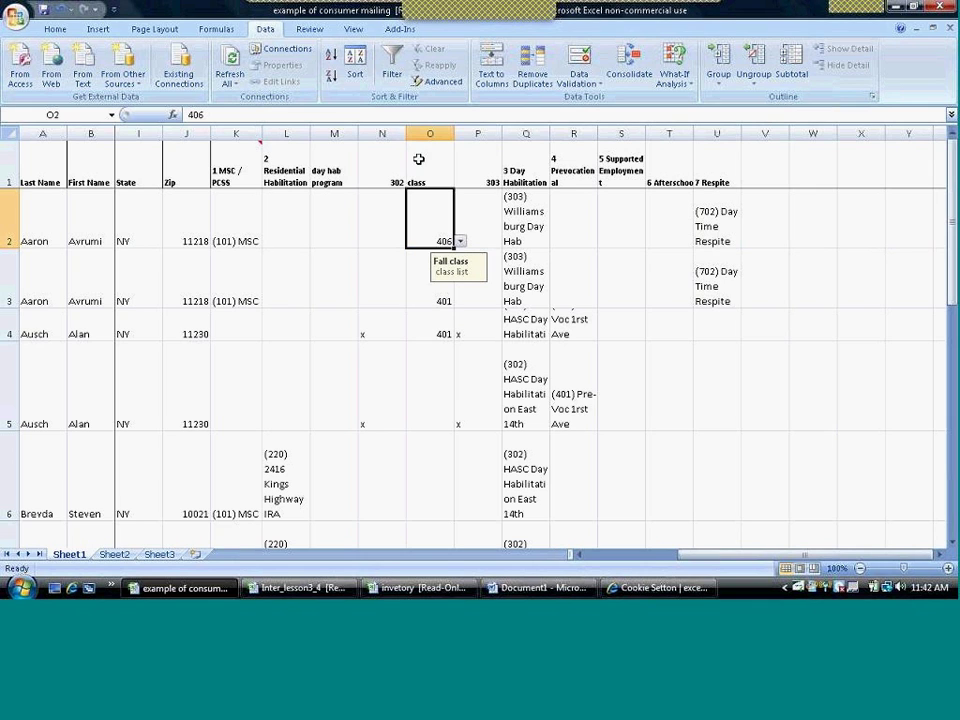
click(386, 219)
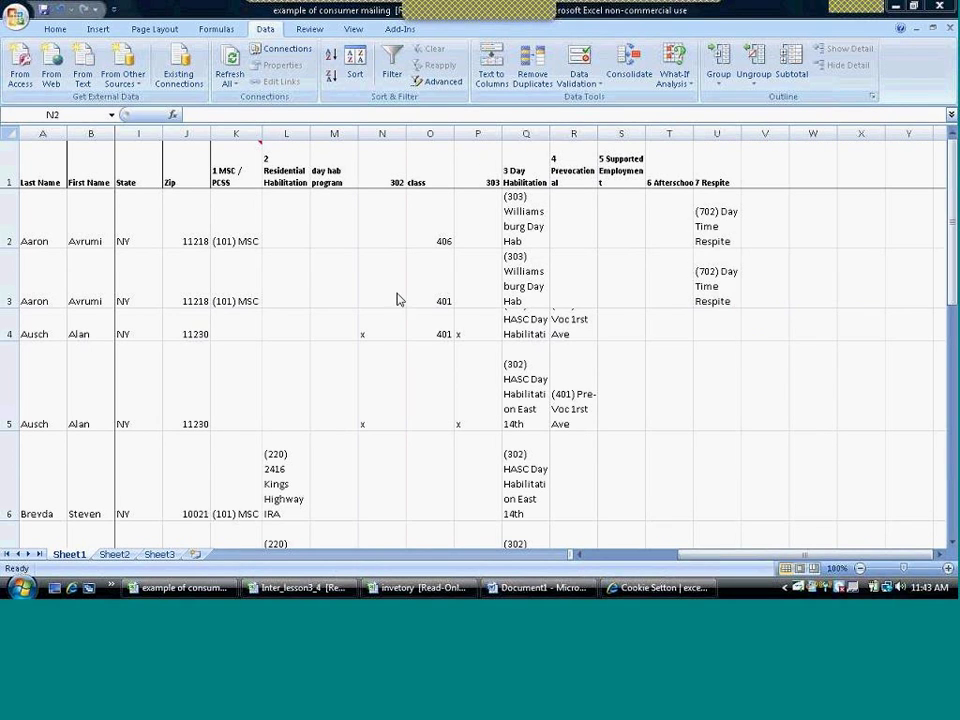
click(432, 233)
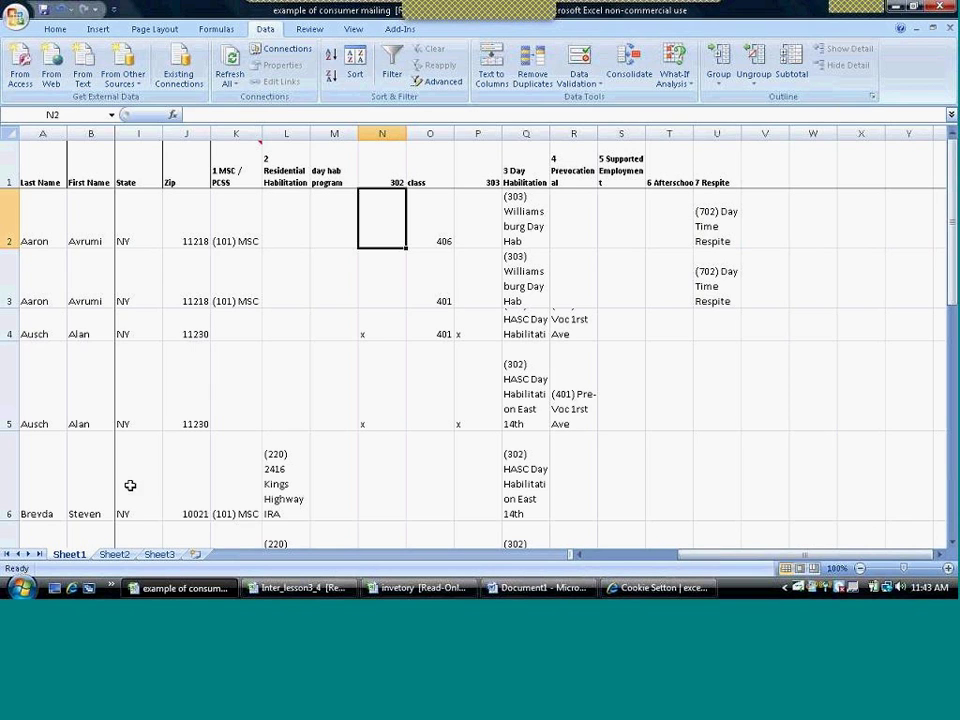
Step: Rename Sheet3 as classes
click(160, 554)
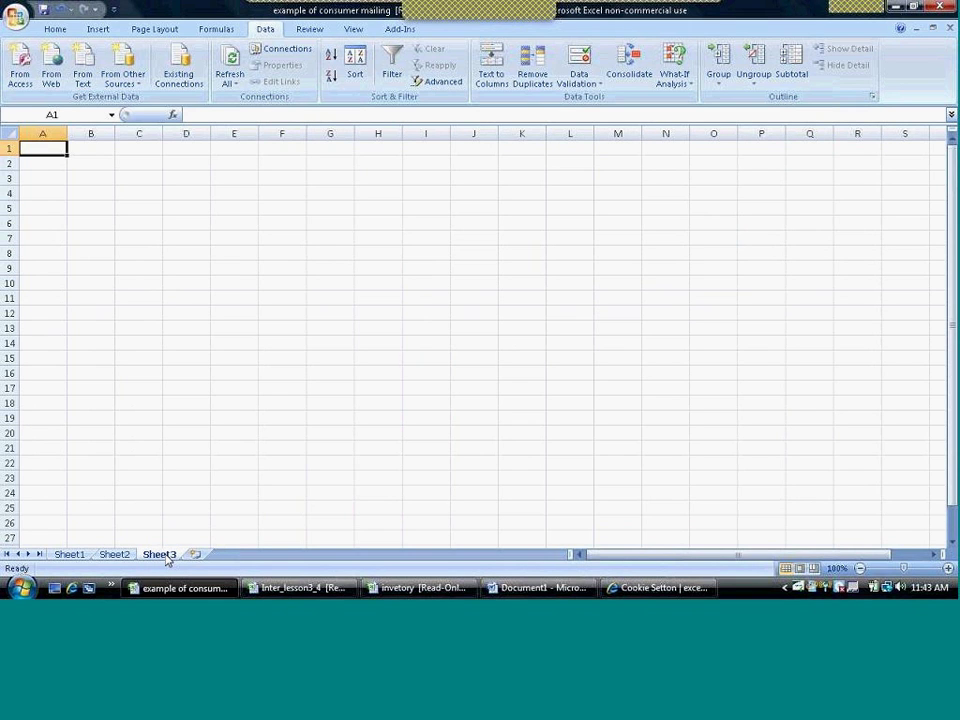
double_click(162, 554)
text(cl)
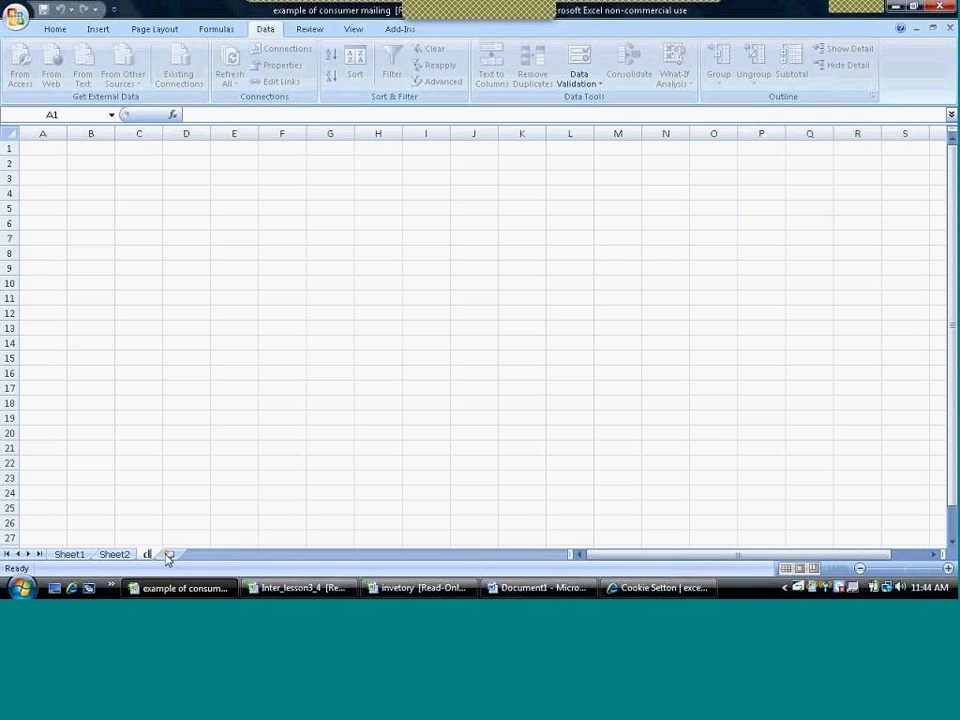
text(asses)
key(Return)
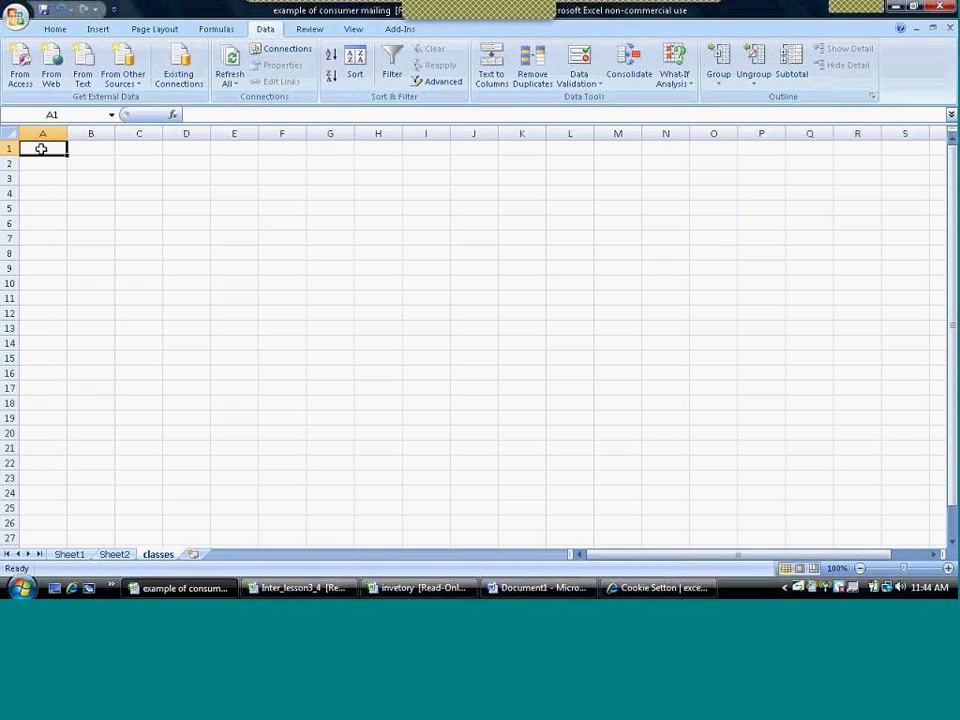
Step: Link cell A1 of the classes sheet to the Last Name header with the formula =Sheet1!A1
text(=)
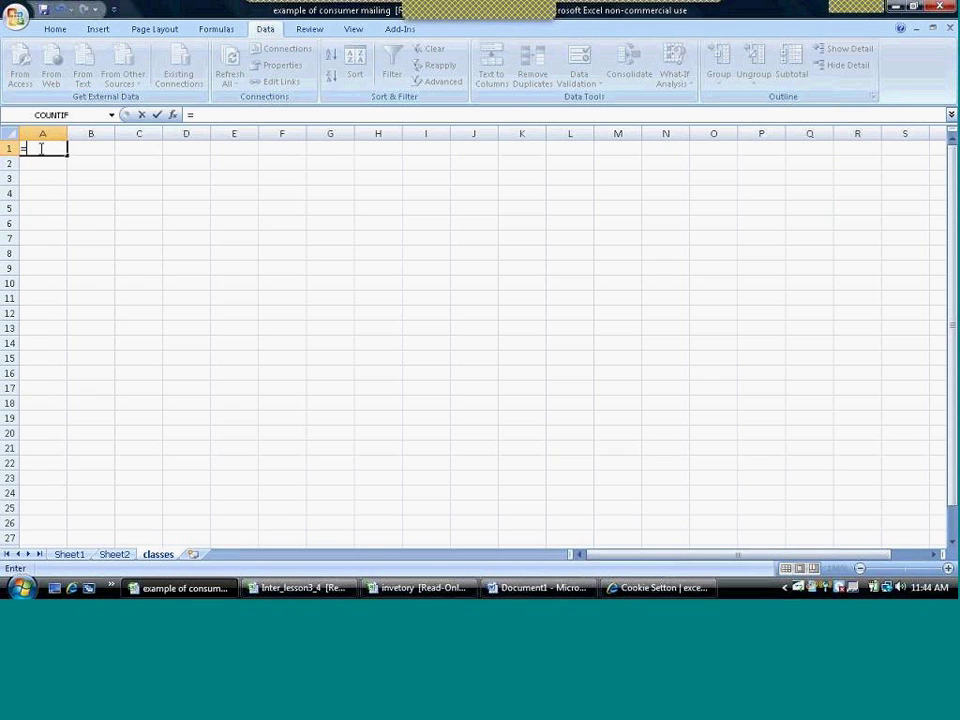
click(72, 554)
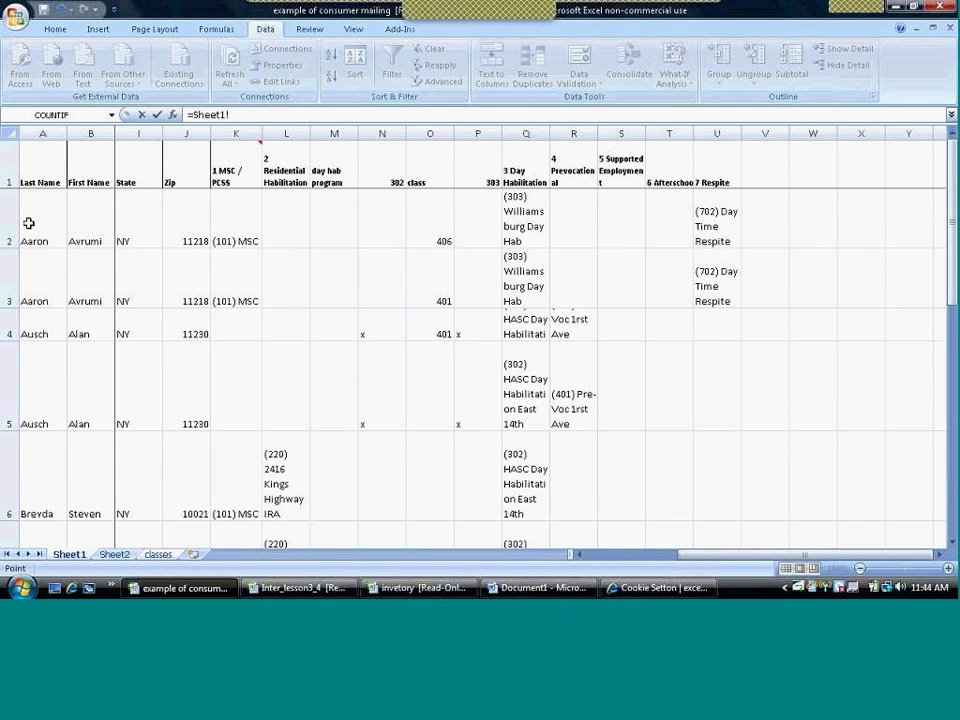
click(38, 175)
key(Return)
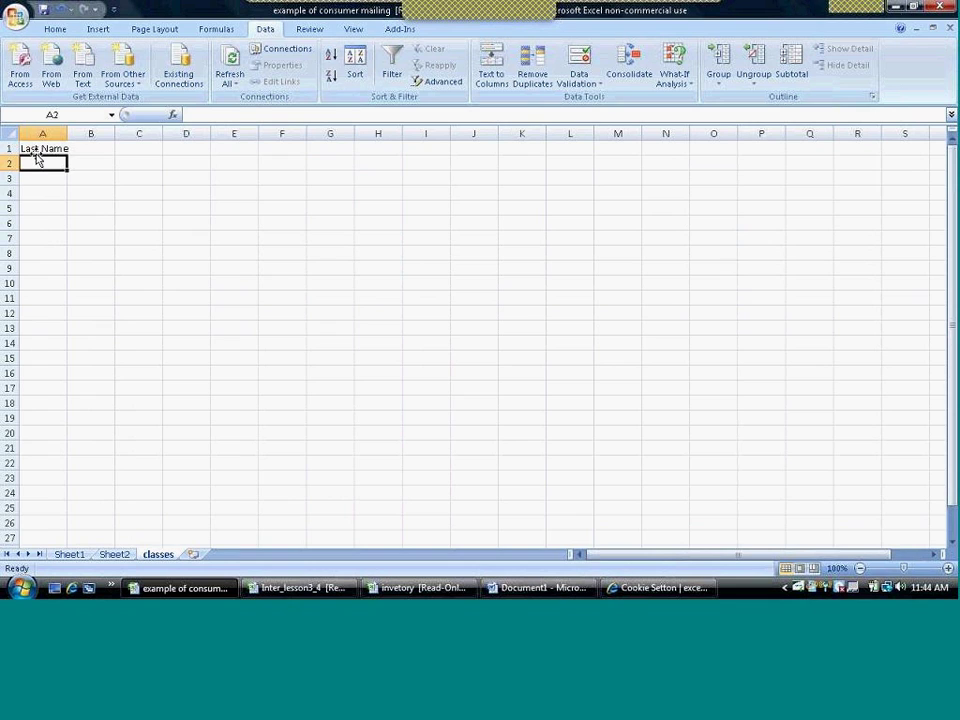
Step: Fill the A1 link formula down column A of the classes sheet through row 126
click(33, 149)
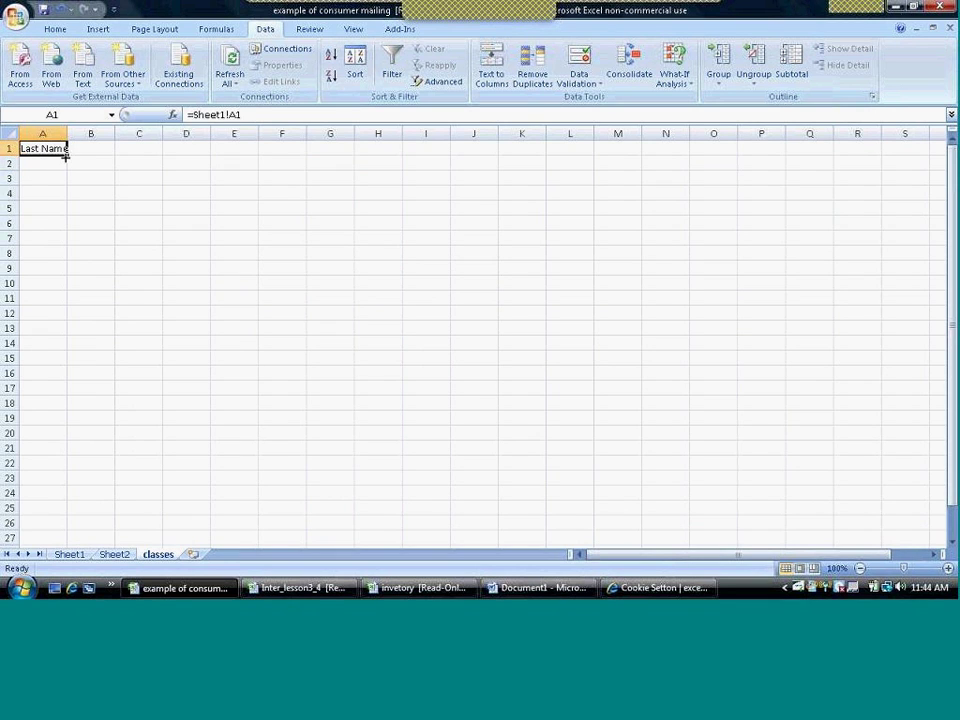
drag(65, 156, 48, 528)
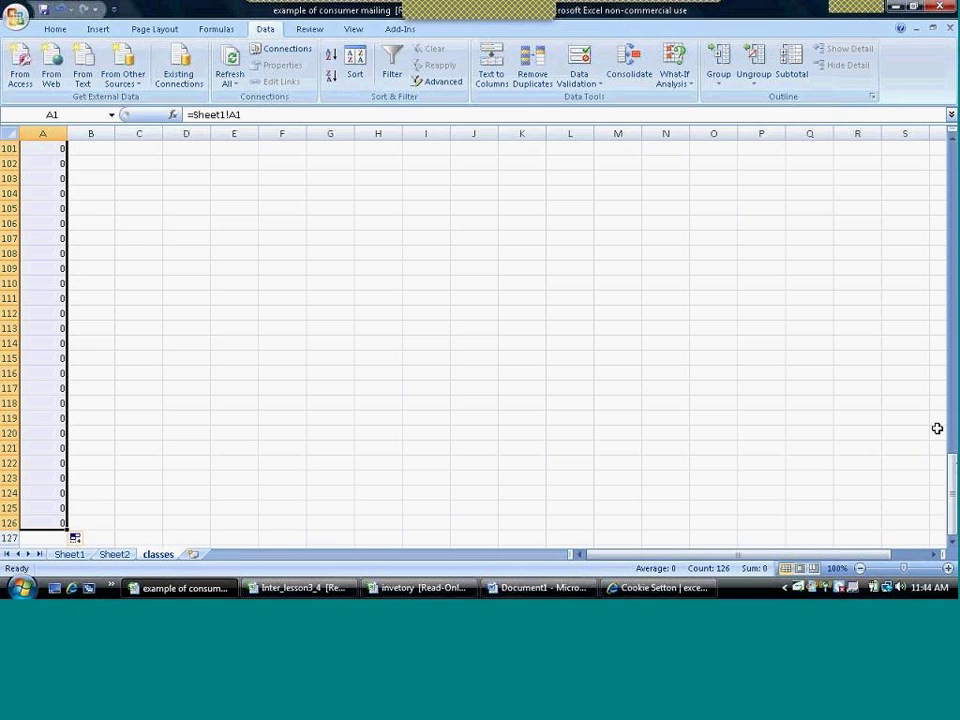
drag(954, 467, 952, 150)
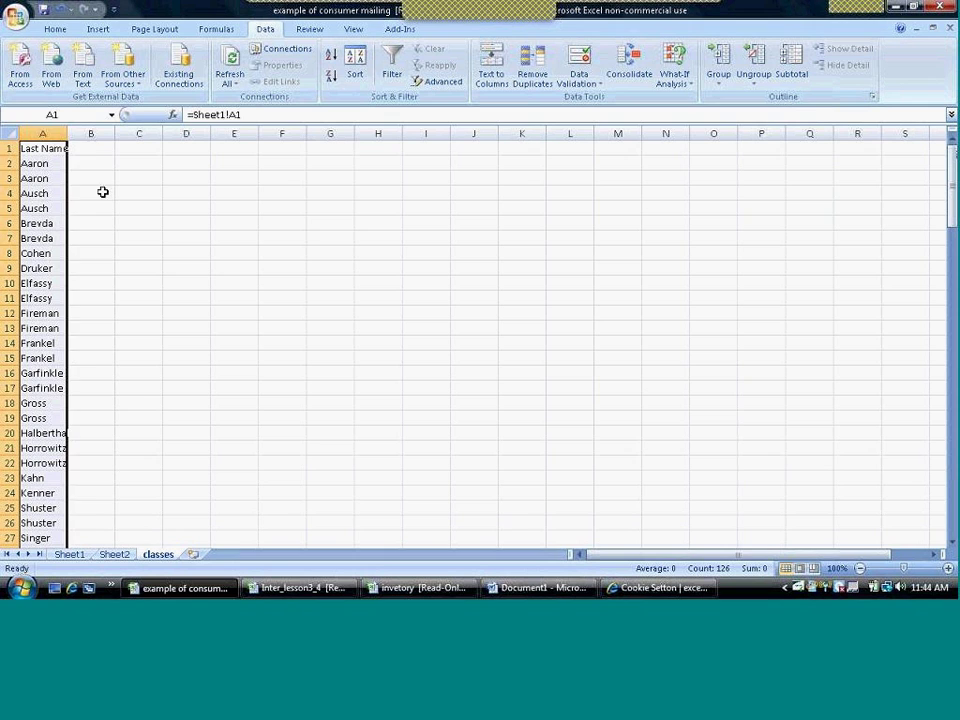
Step: Link cell B1 of the classes sheet to Sheet1's First Name header with the formula =Sheet1!B1
click(91, 148)
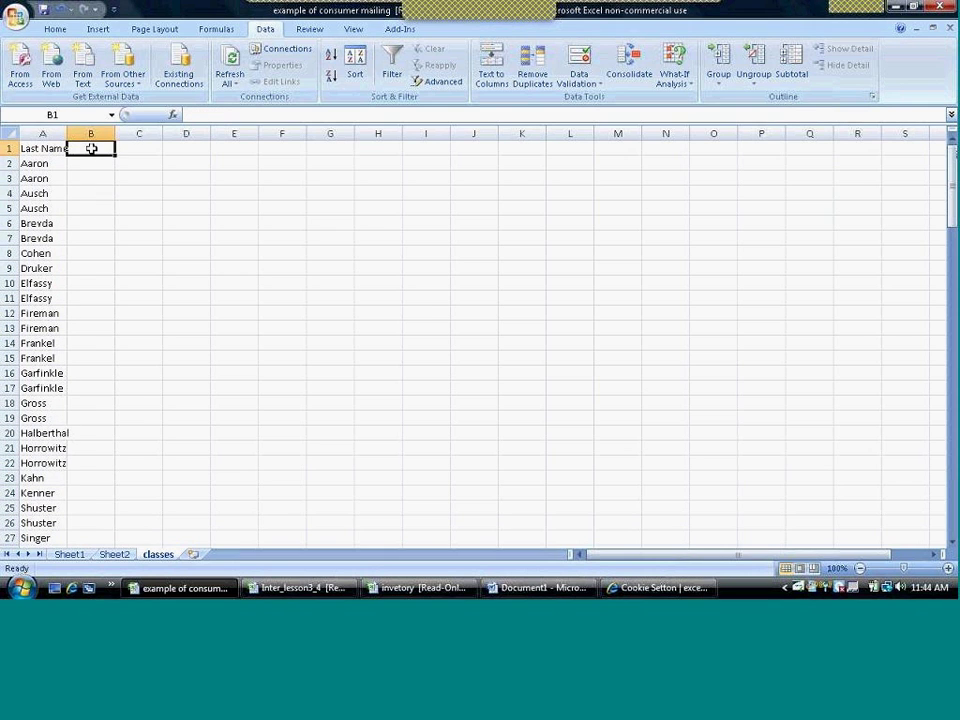
text(=)
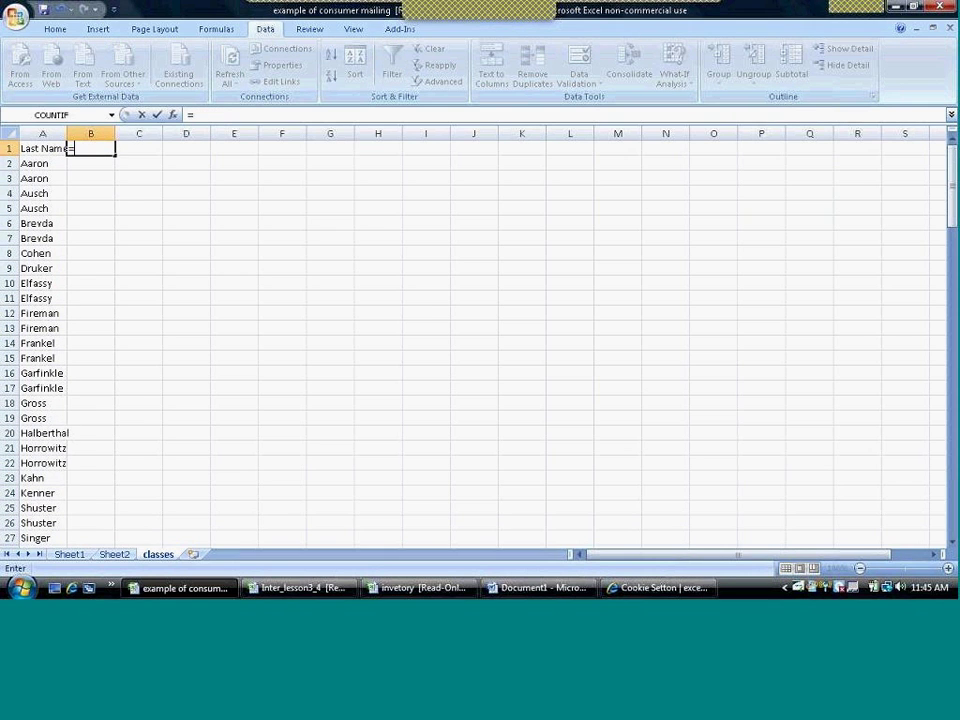
click(69, 554)
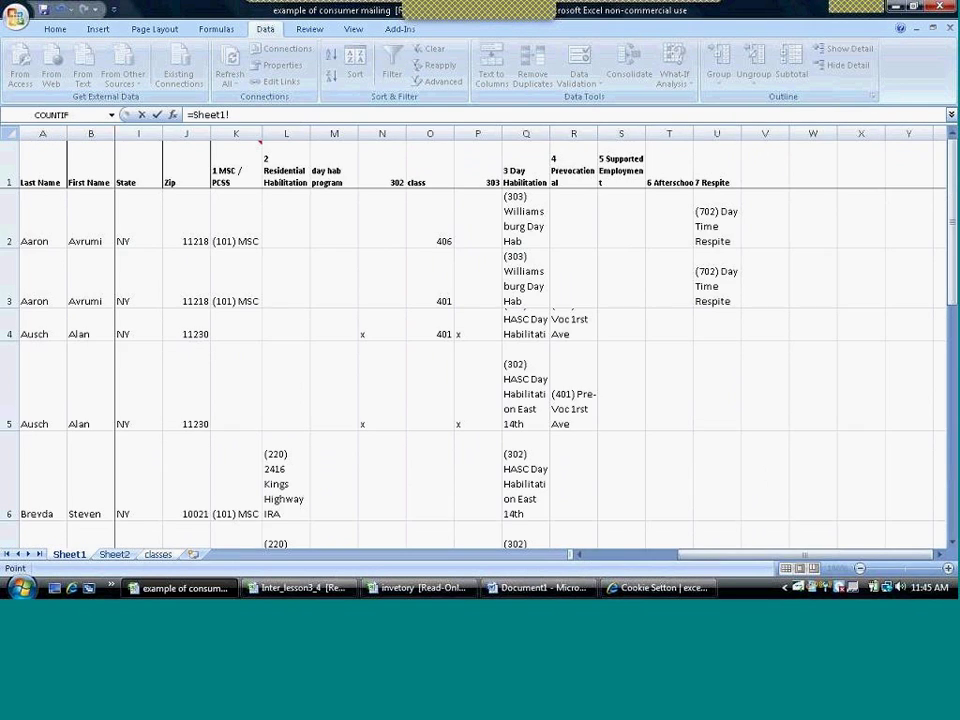
click(89, 168)
key(Escape)
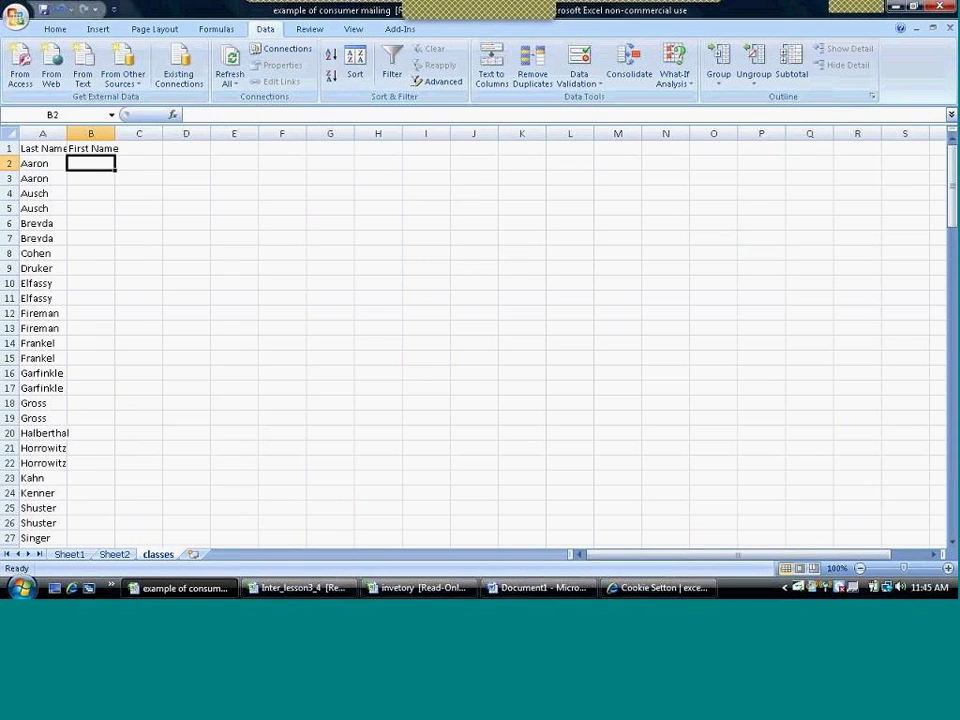
Step: Fill the B1 link formula down column B through row 35, and clear the surplus zero cells from row 33 down in columns A to C
click(101, 147)
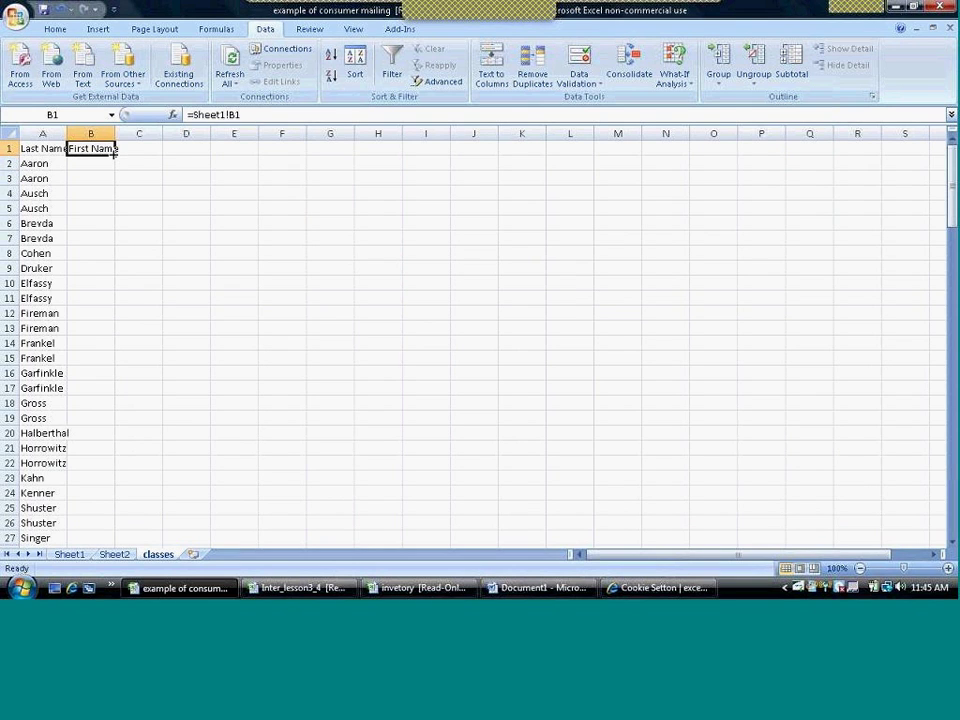
drag(114, 155, 123, 553)
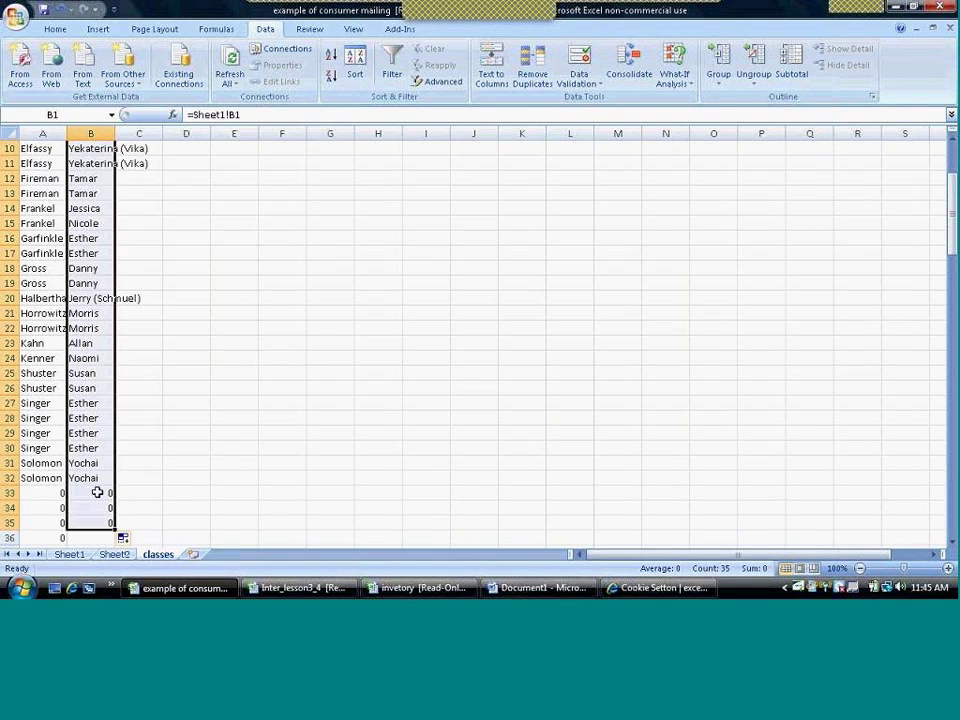
drag(44, 491, 91, 436)
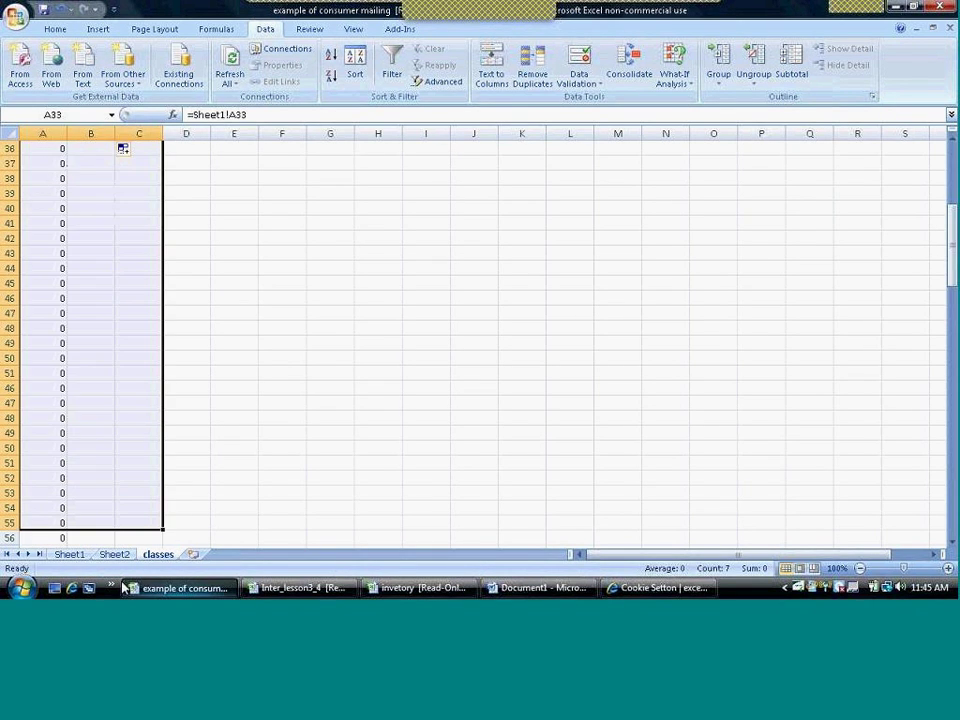
key(Delete)
Step: Autofit the widths of columns A and B on the classes sheet to the name entries
scroll(91, 436, up, 6)
drag(952, 224, 952, 165)
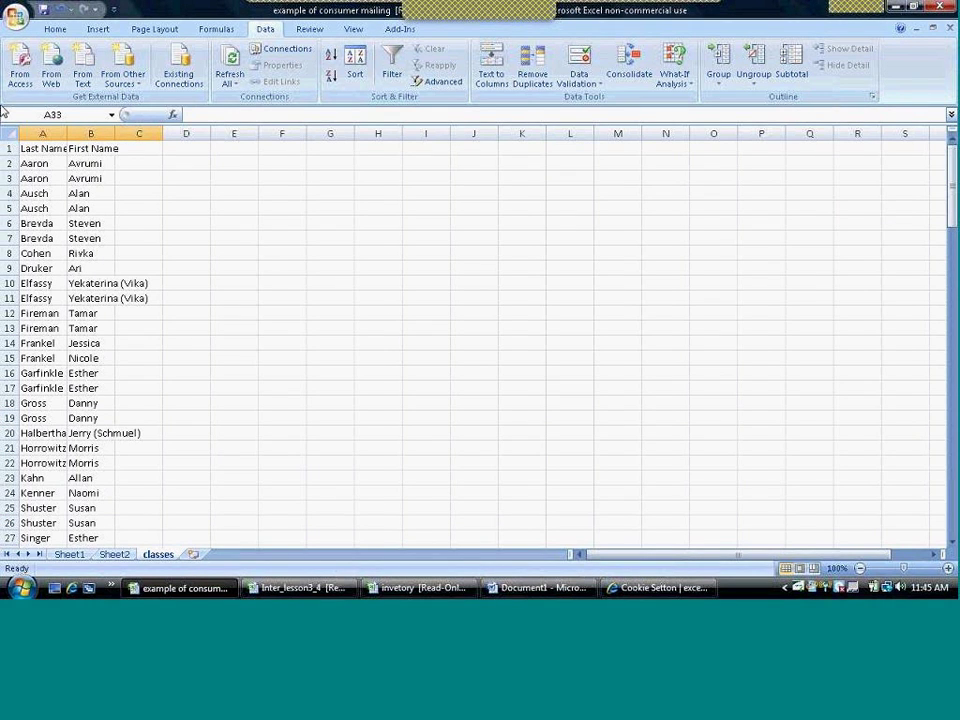
double_click(115, 133)
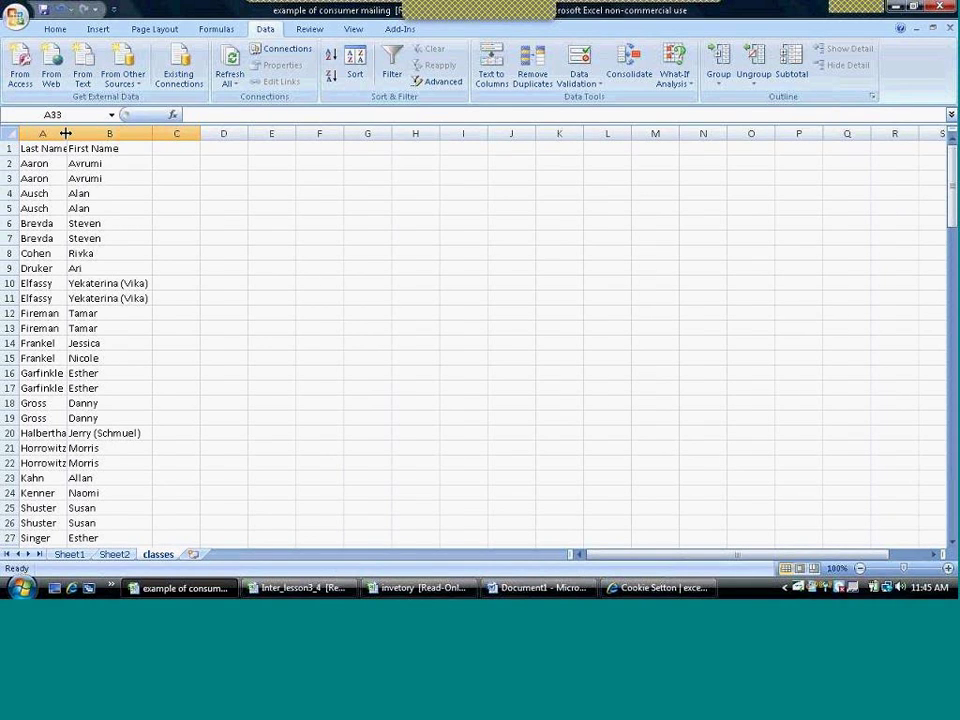
double_click(66, 134)
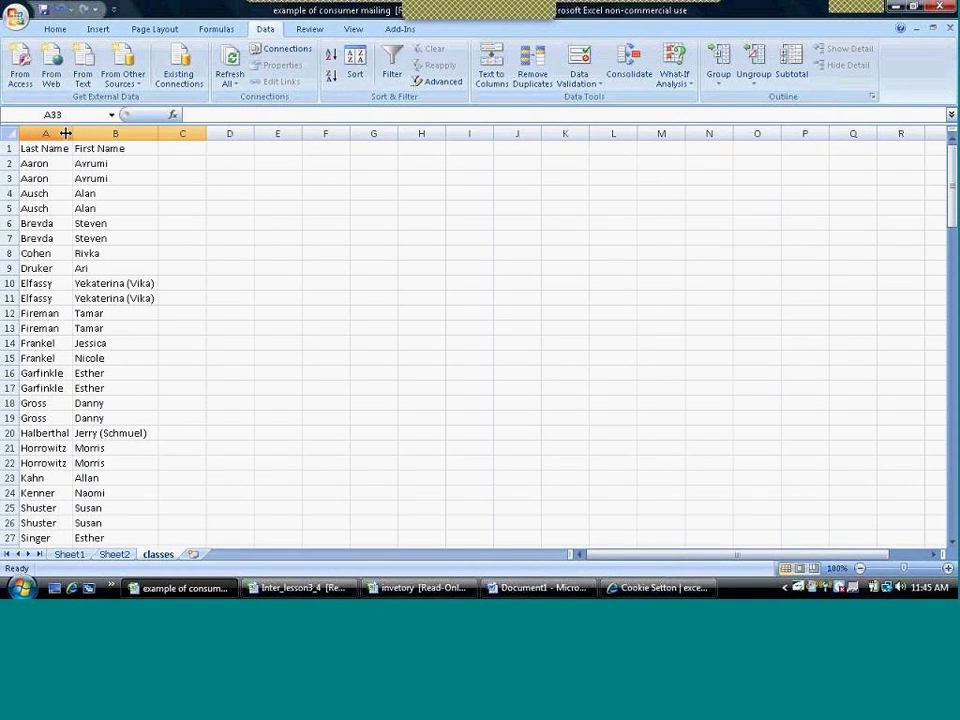
Step: After consulting Sheet1's 3 Day Habilitation header, enter Hab 301 and Hab 302 in C1:D1 of classes and extend the series to Hab 310 in L1
click(70, 554)
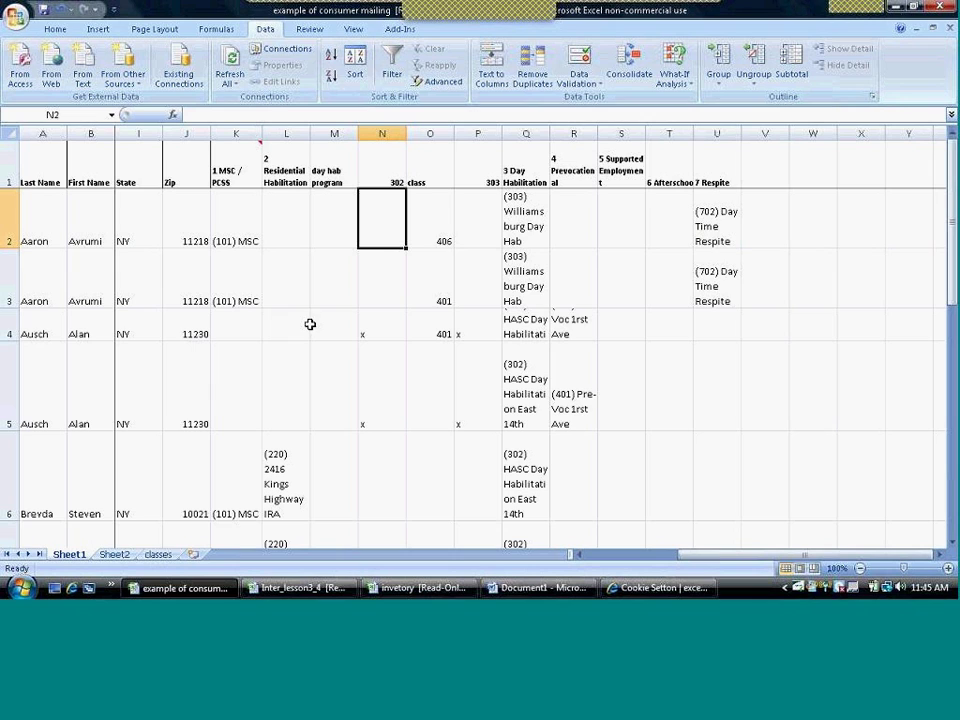
click(528, 178)
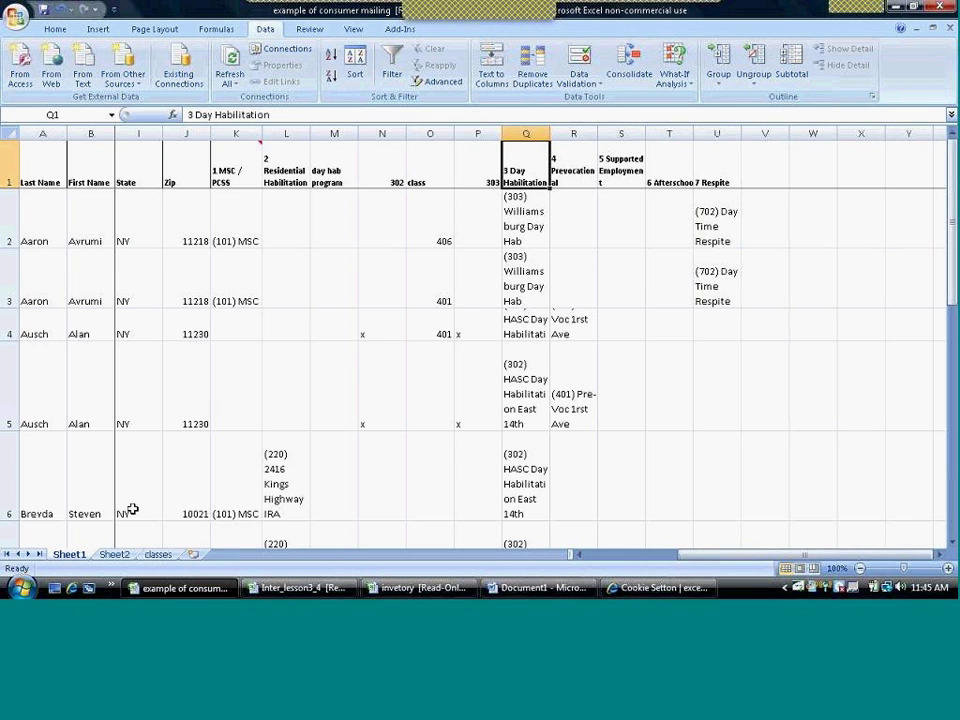
click(157, 554)
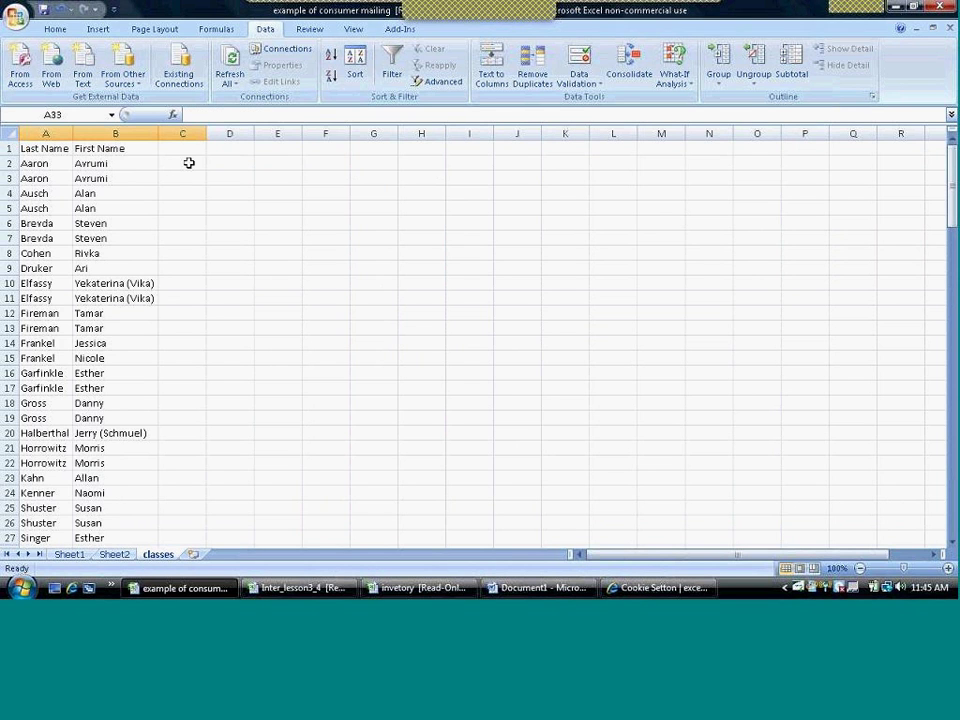
click(185, 148)
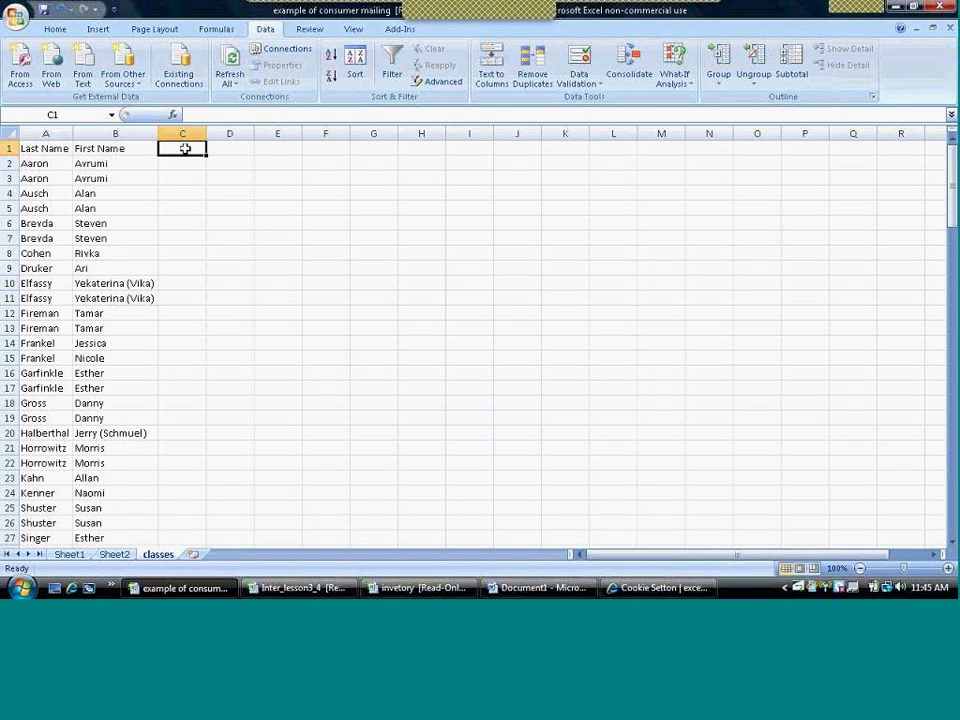
text(Hab 3)
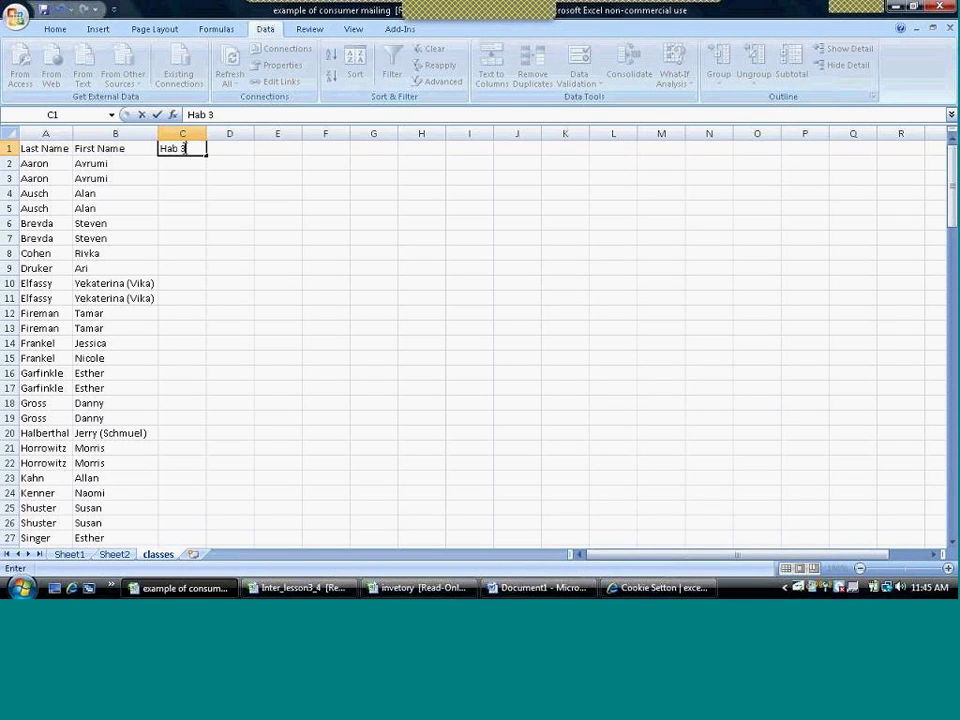
key(Tab)
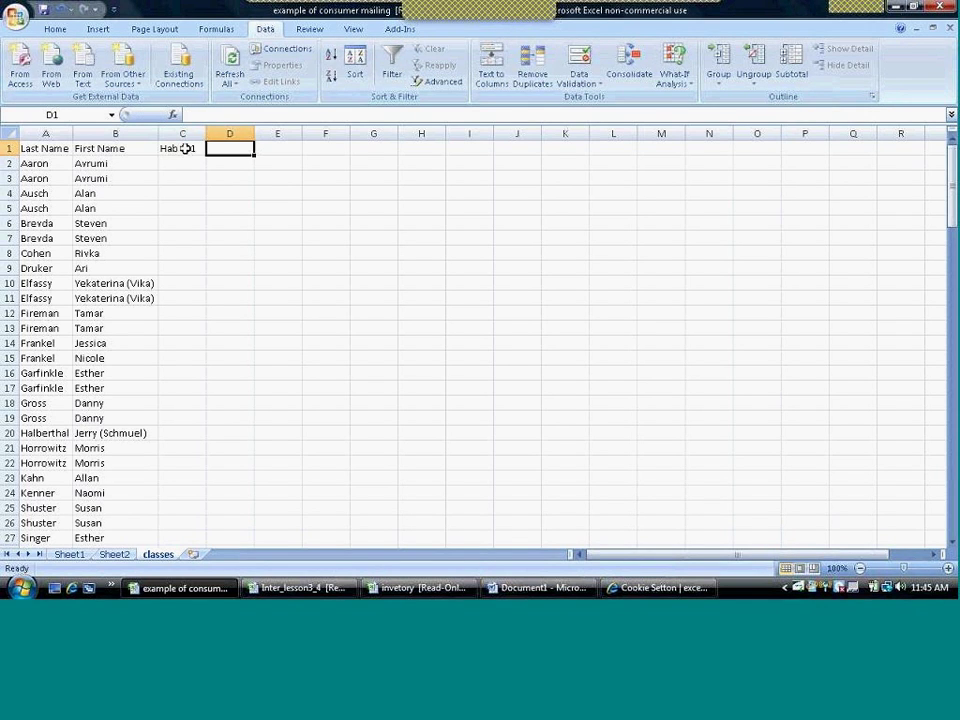
text(Hab 20)
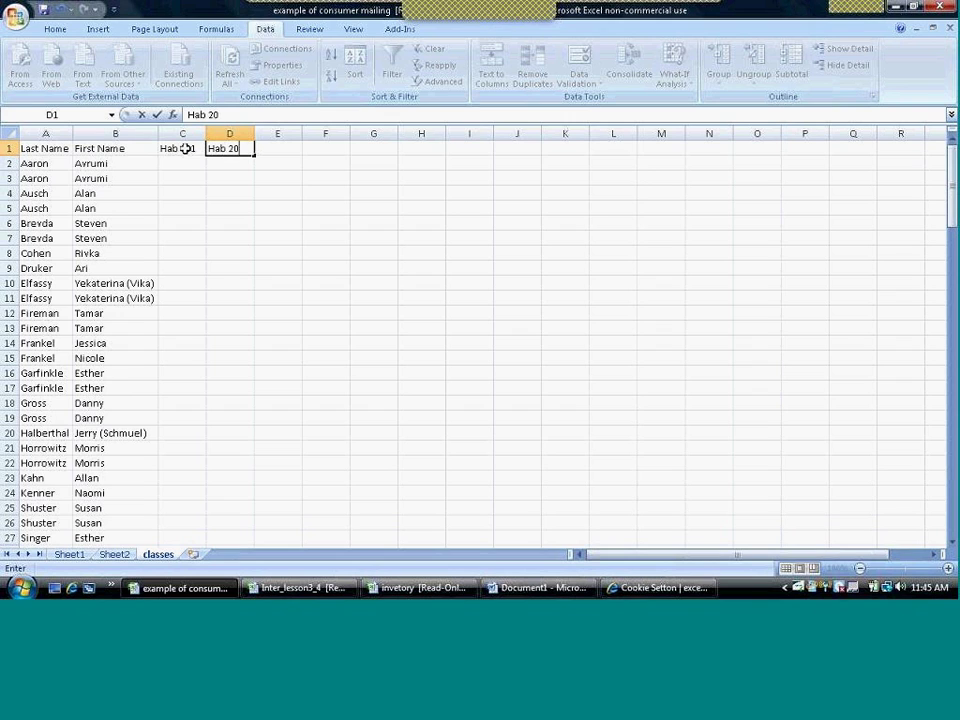
key(BackSpace)
key(BackSpace)
text(302)
key(Tab)
drag(185, 148, 618, 152)
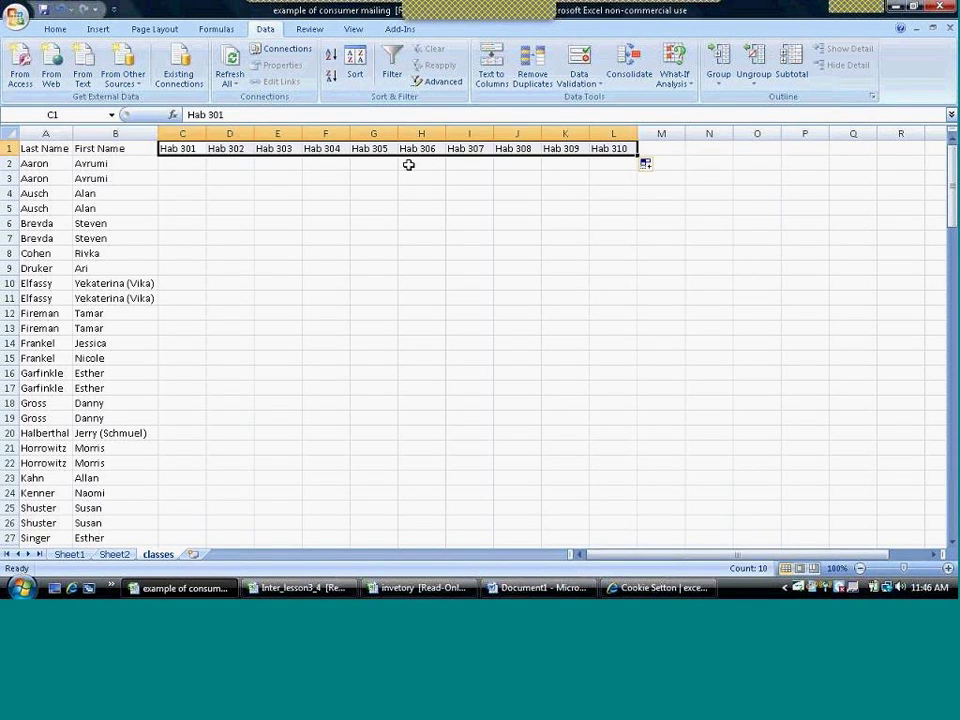
Step: Make the header row A1:L1 of the classes sheet bold
click(183, 165)
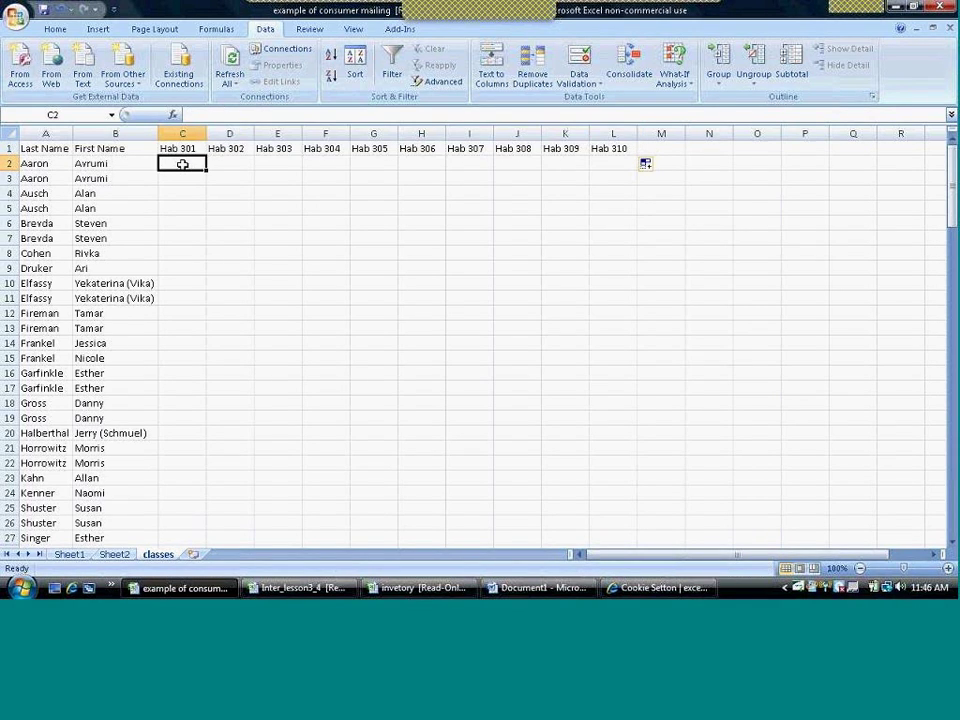
click(50, 148)
drag(50, 148, 632, 133)
key(ctrl+b)
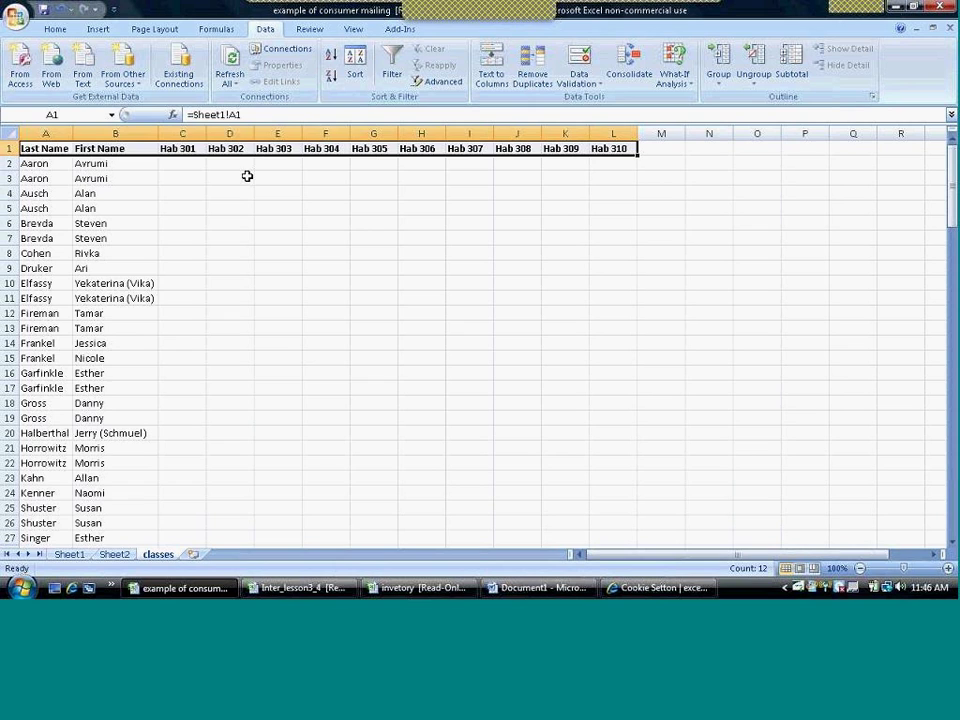
Step: Enter an x in row 2 under Hab 301, Hab 302, Hab 306 and Hab 308
click(184, 163)
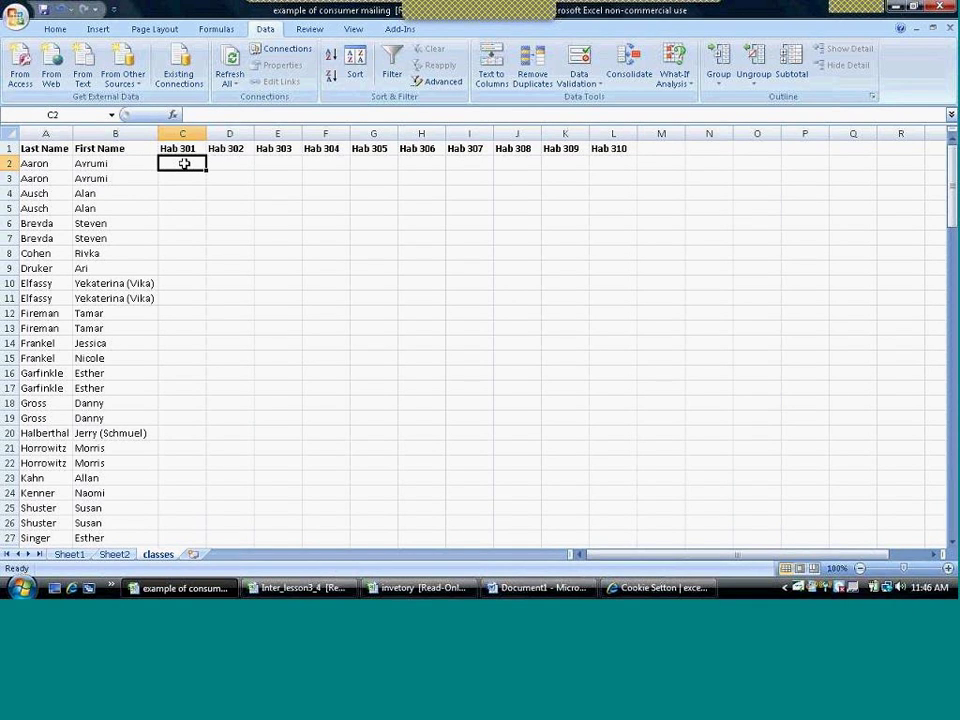
text(x)
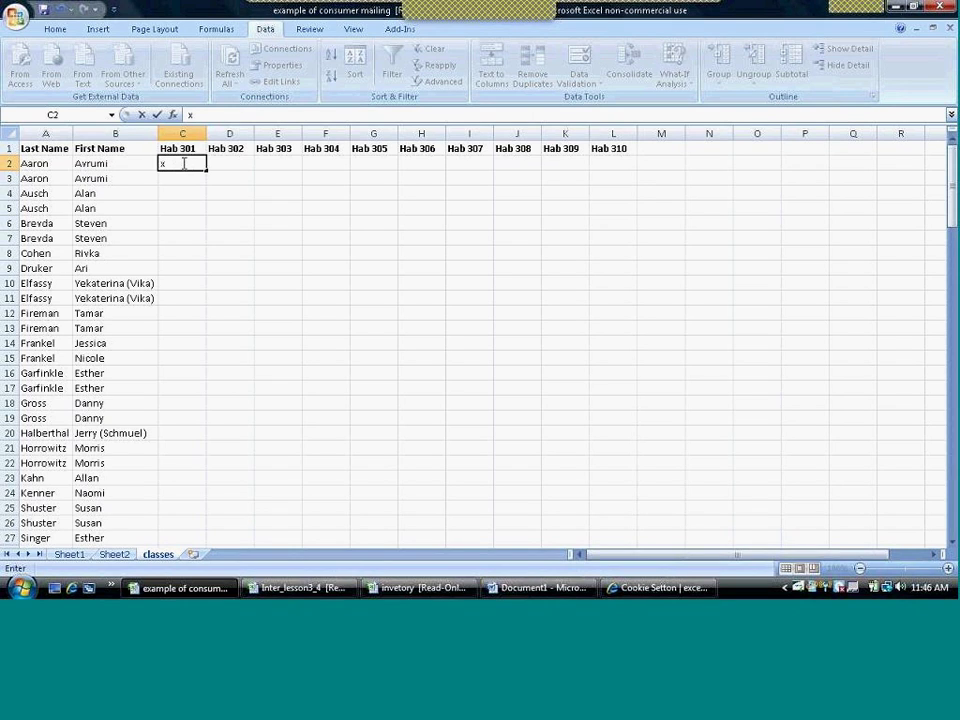
key(Tab)
text(x)
key(Tab)
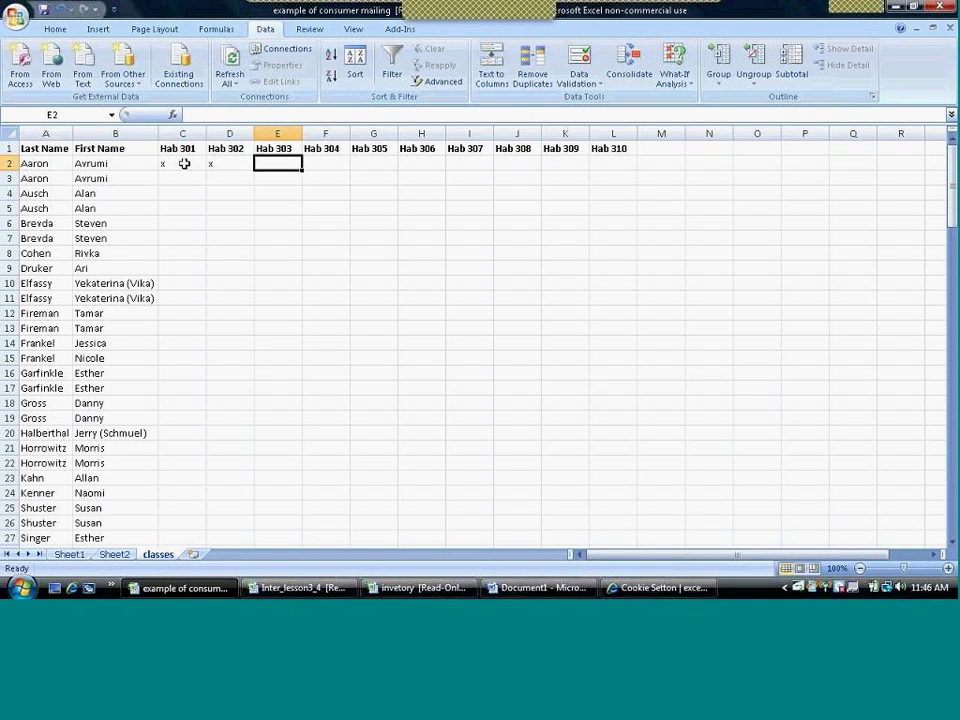
key(Tab)
key(Tab)
key(Tab)
text(x)
key(Tab)
key(Tab)
text(x)
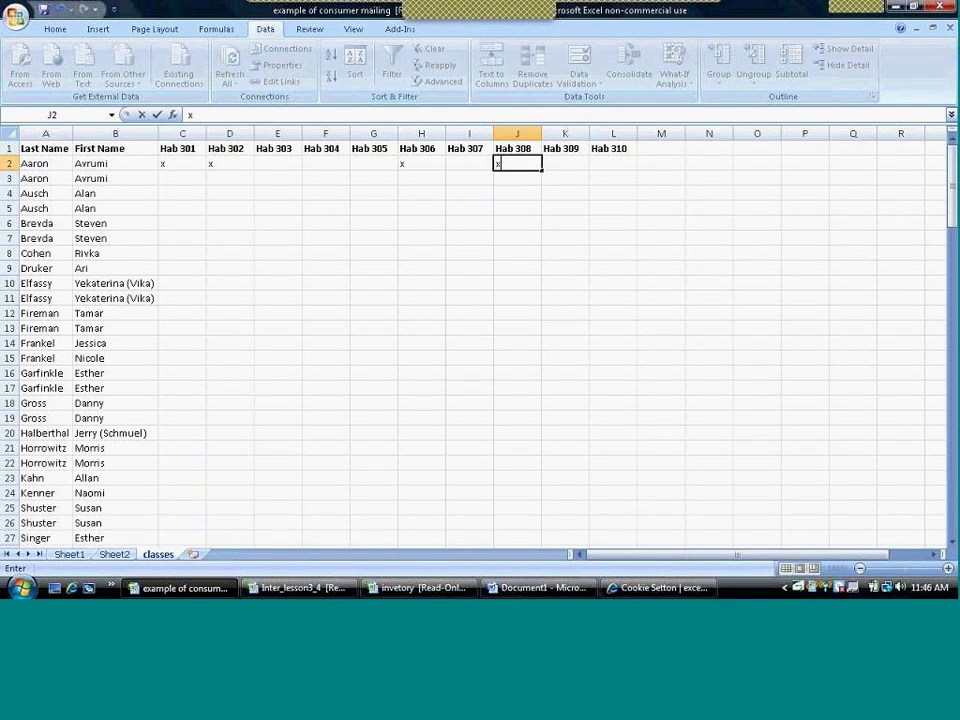
key(Tab)
Step: Enter an x in row 3 under Hab 301, Hab 303, Hab 307 and Hab 309
click(182, 180)
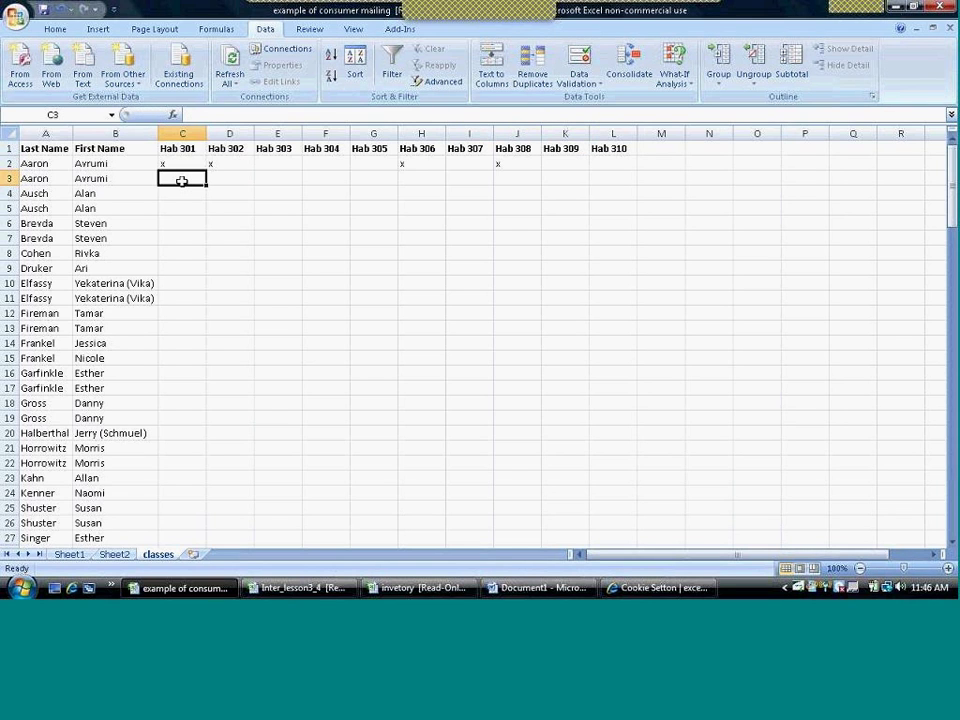
text(x)
key(Tab)
key(Tab)
text(x)
key(Tab)
key(Tab)
key(Tab)
key(Tab)
text(x)
key(Tab)
key(Tab)
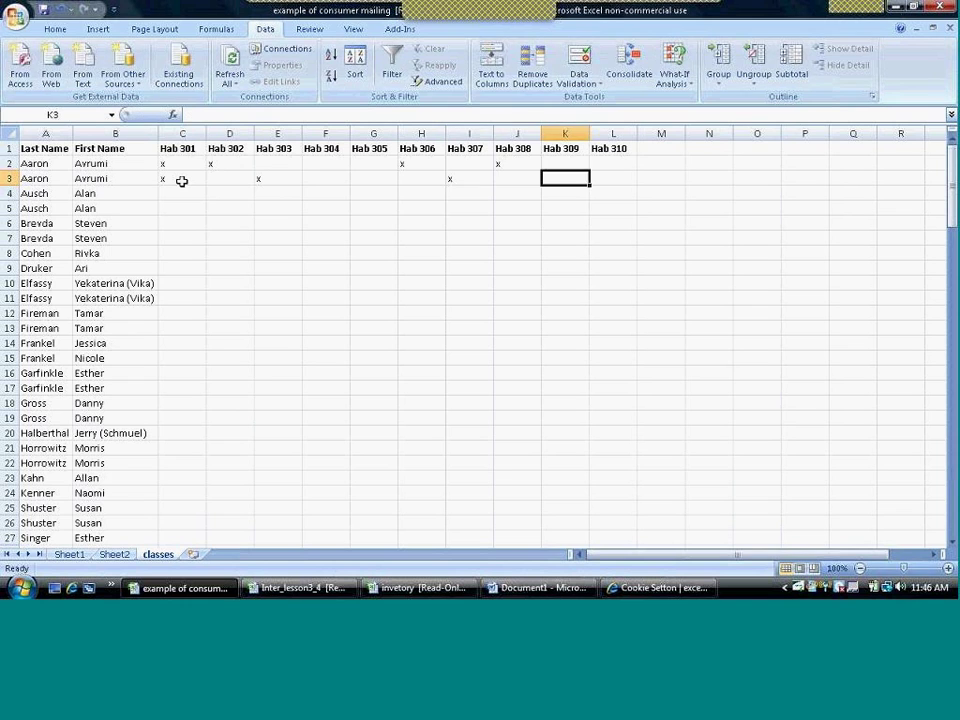
text(x)
key(Tab)
Step: Enter an x in row 4 under Hab 301, Hab 303, Hab 306, Hab 307, Hab 308 and Hab 309
click(186, 196)
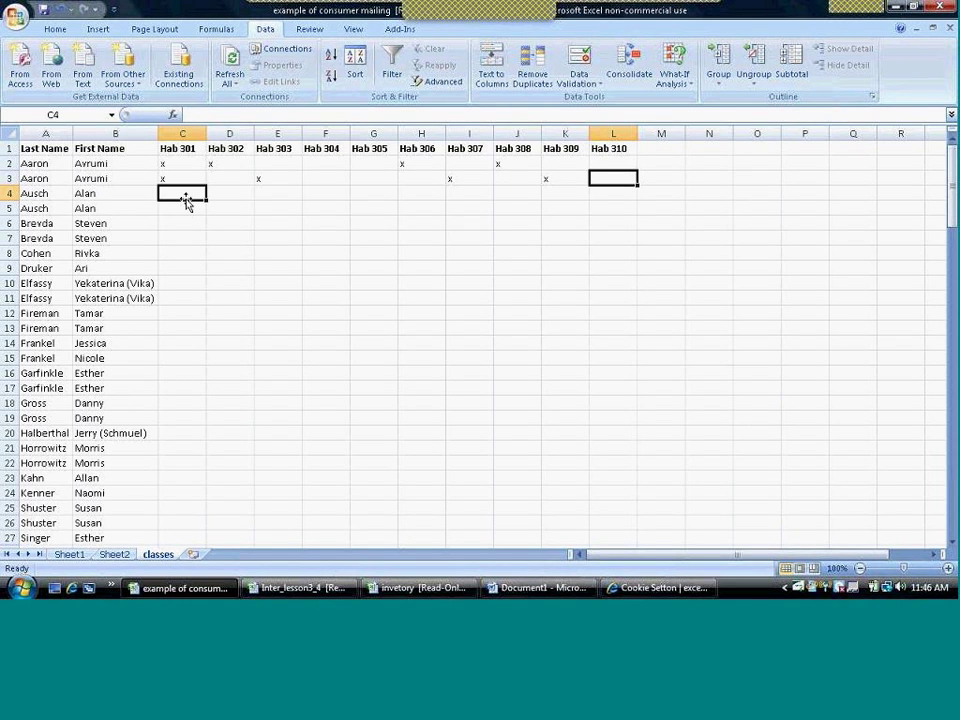
text(x)
key(Tab)
key(Tab)
text(x)
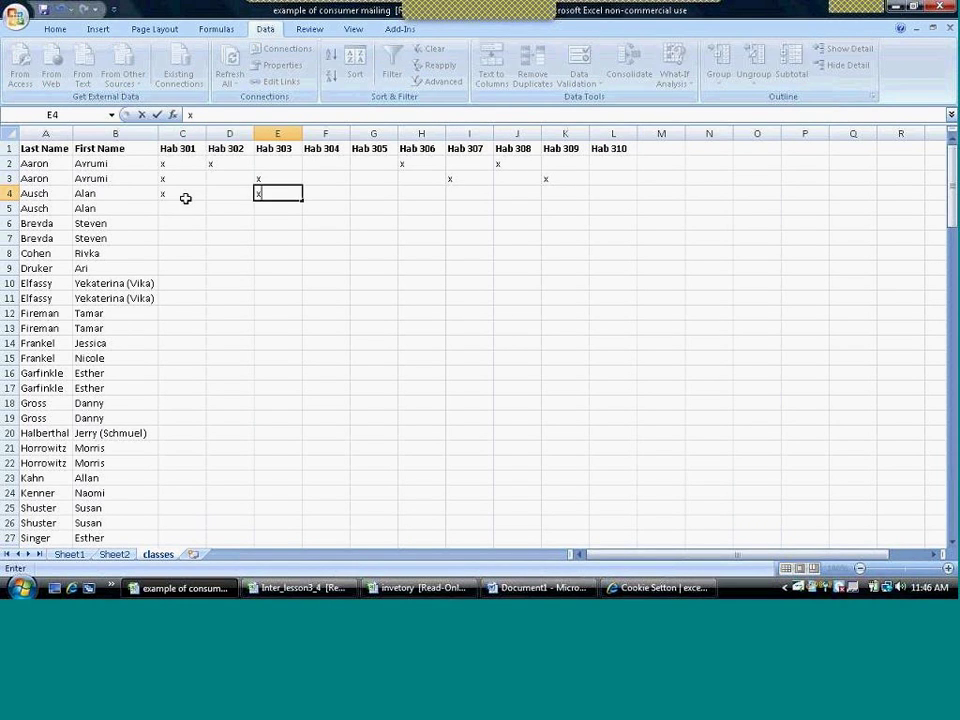
key(Tab)
key(Tab)
key(Tab)
text(x)
key(Tab)
text(x)
key(Tab)
text(x)
key(Tab)
text(x)
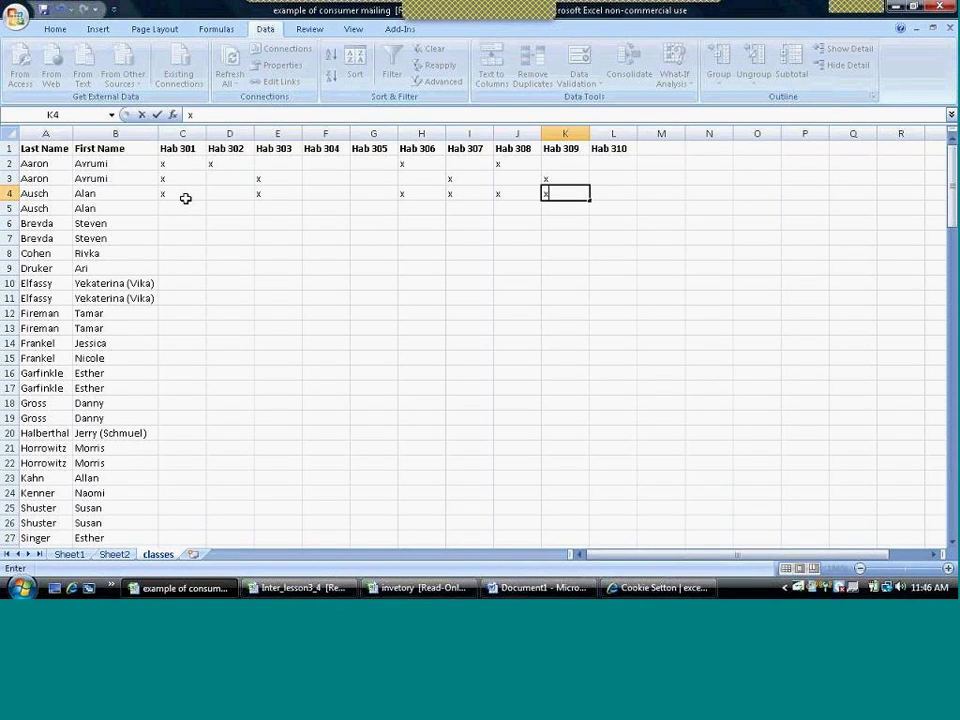
key(Return)
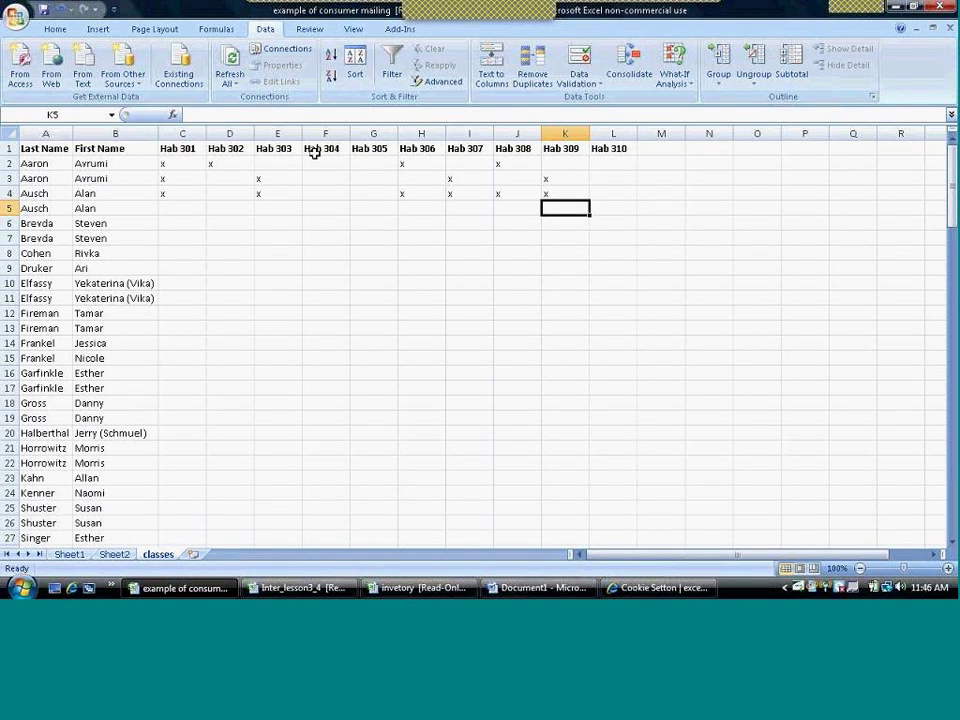
Step: Replace the header in P1 of Sheet1 with "count of day hab programs"
click(171, 166)
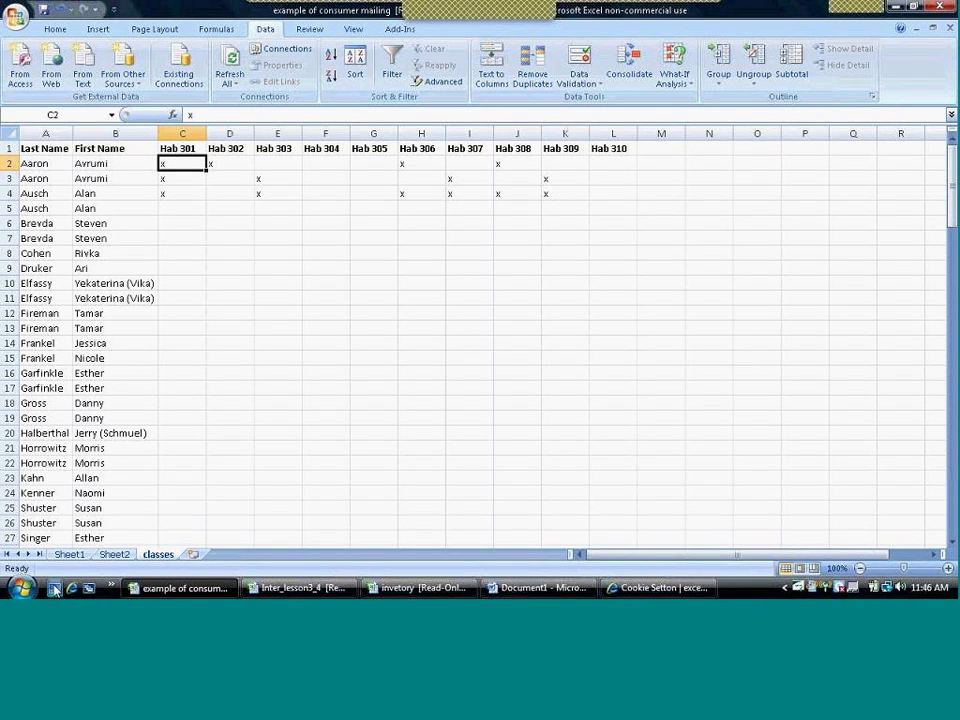
click(63, 557)
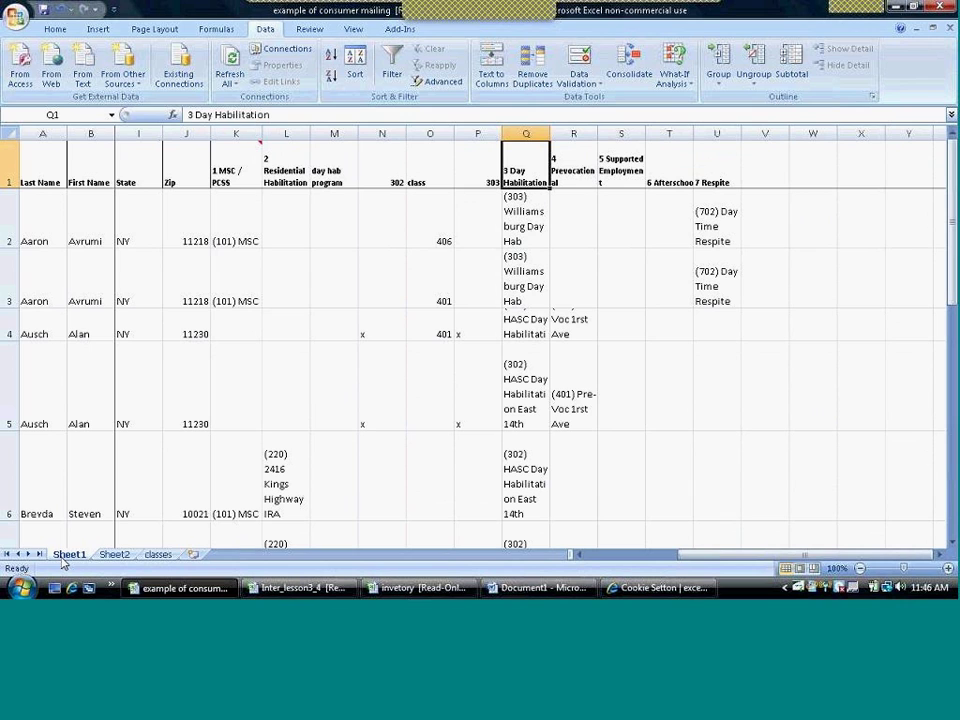
scroll(70, 425, right, 3)
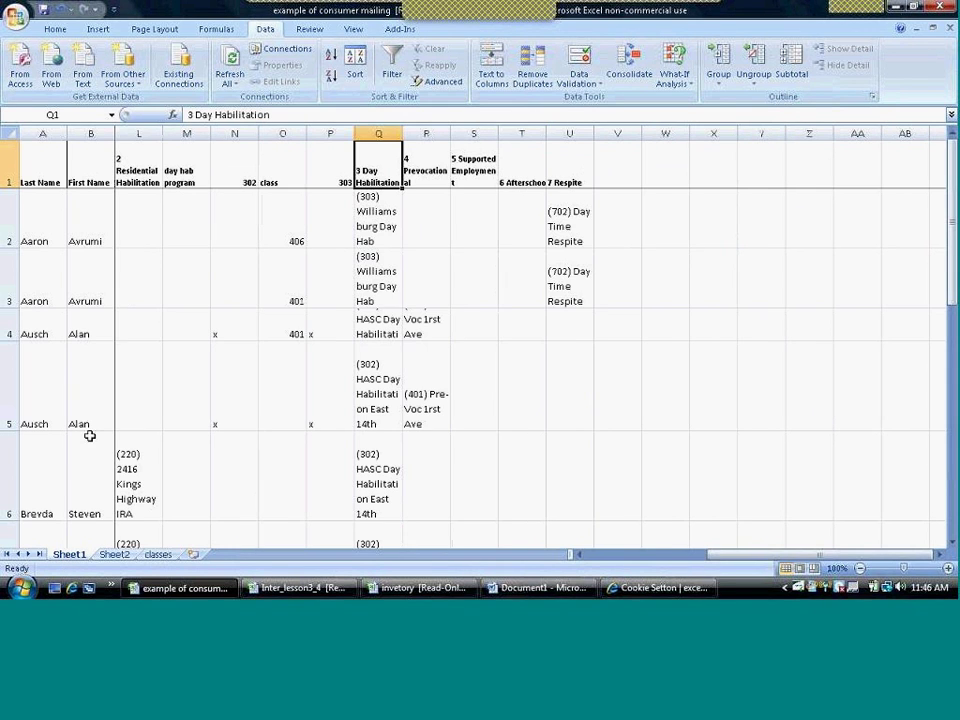
click(328, 175)
text(cou)
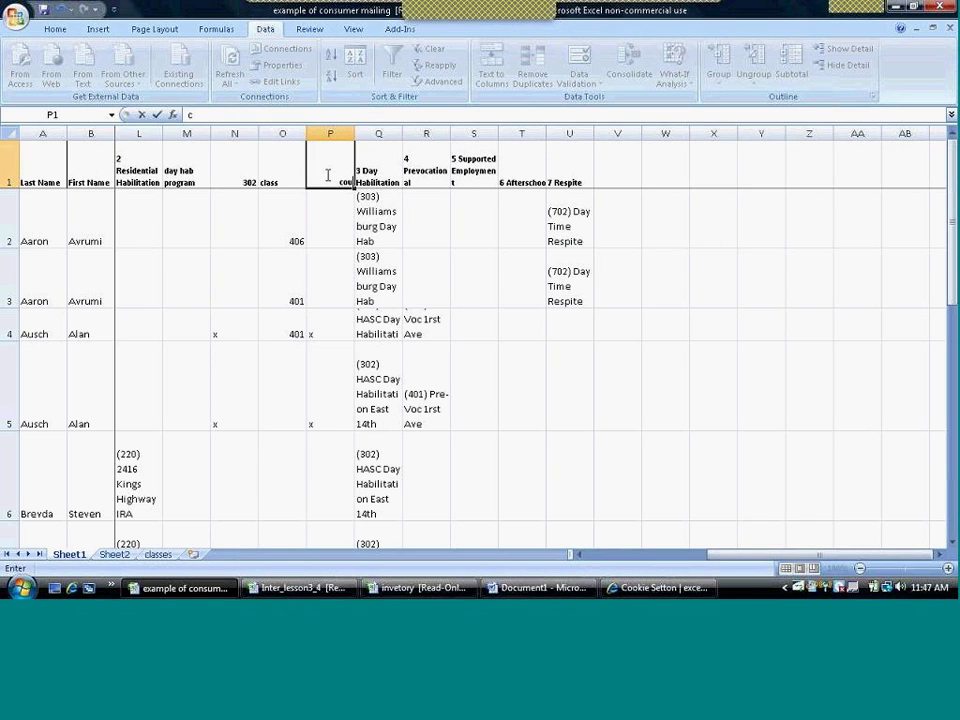
text(nt of day hab programs)
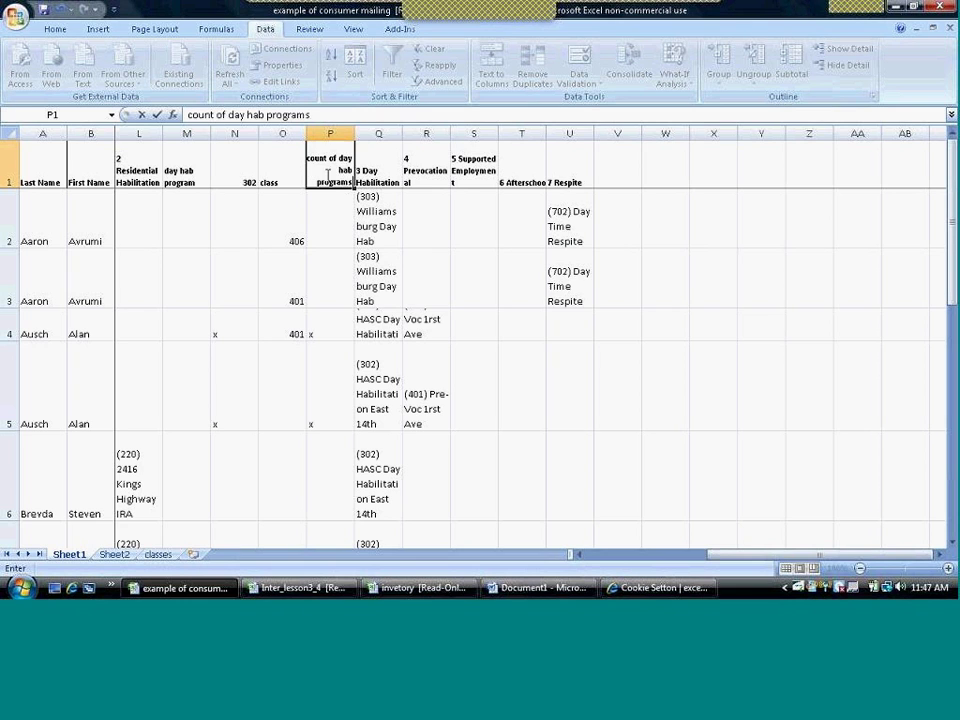
key(Return)
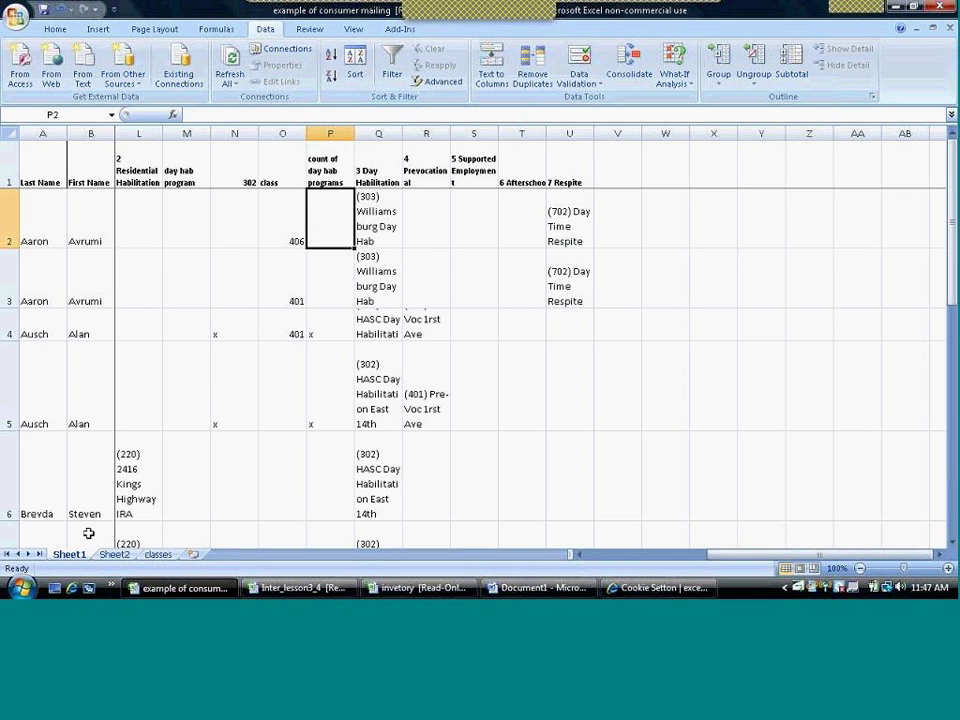
Step: Enter a COUNTA formula in P2 of Sheet1 that counts the non-empty cells in classes!C2:L2
click(158, 554)
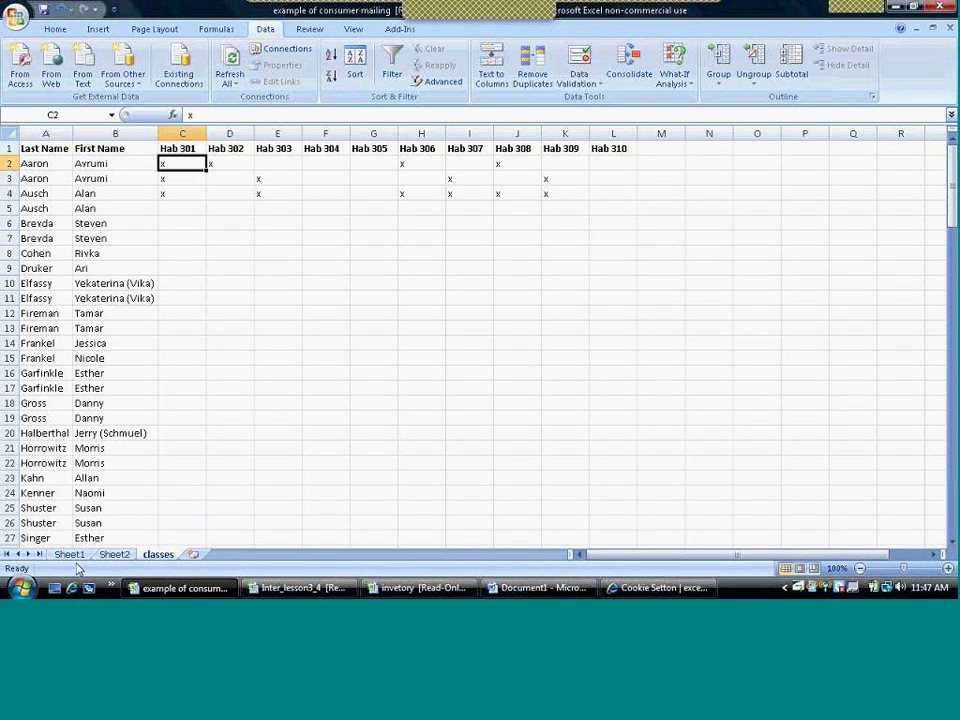
click(68, 555)
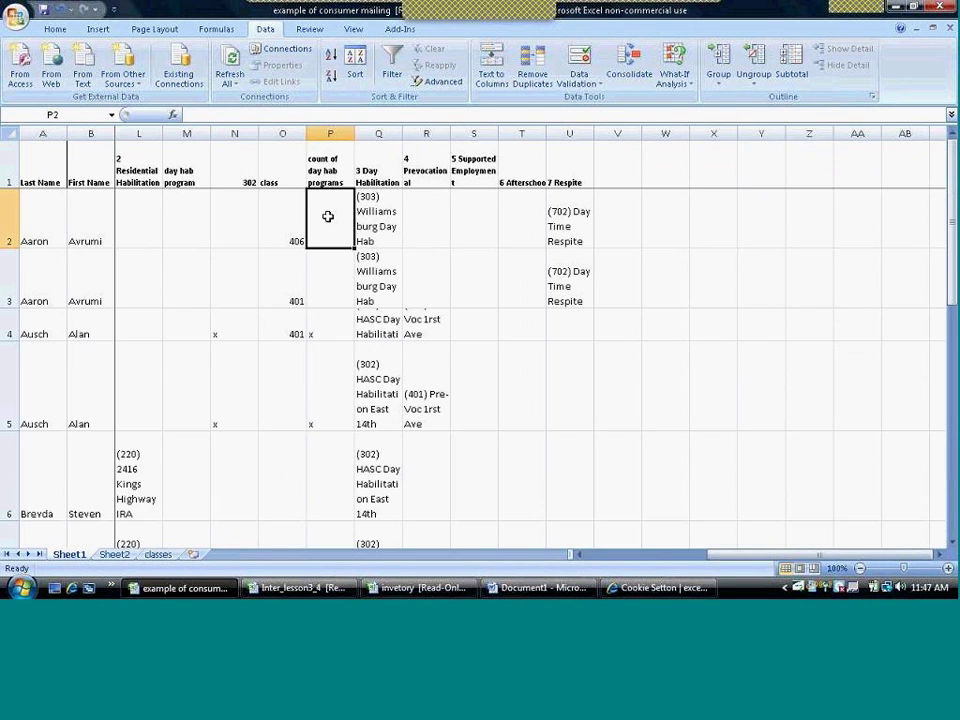
text(=)
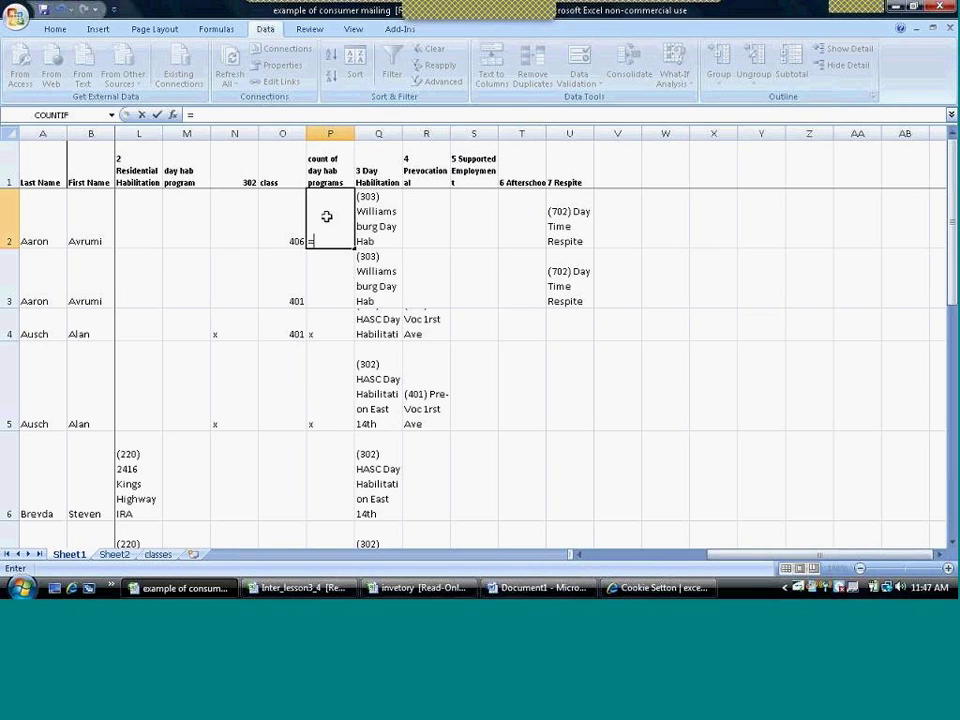
text(count)
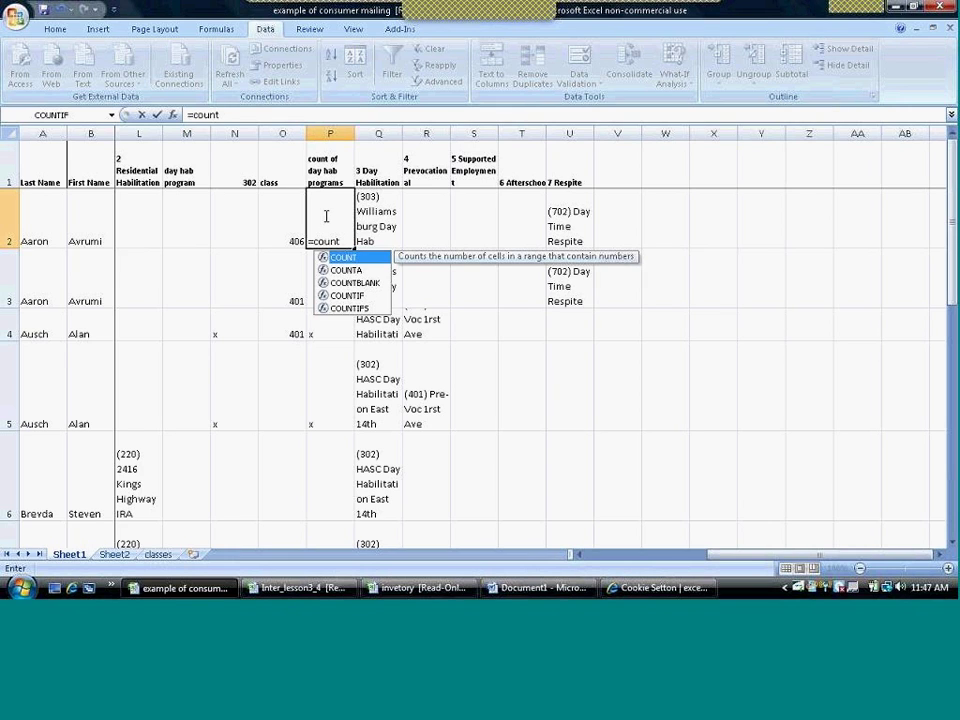
text(a)
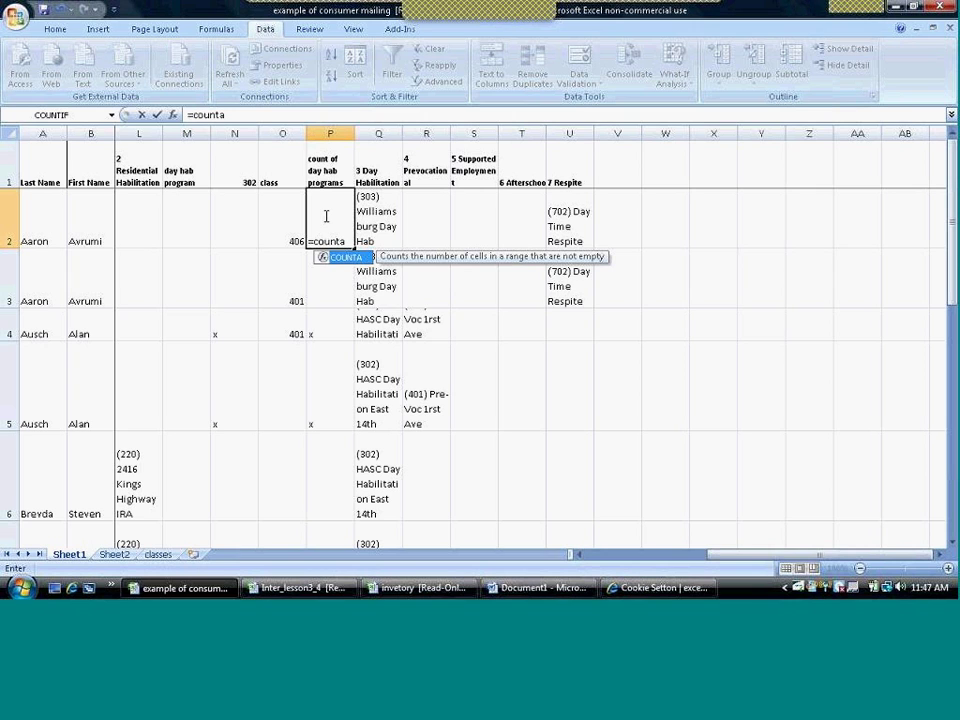
text(()
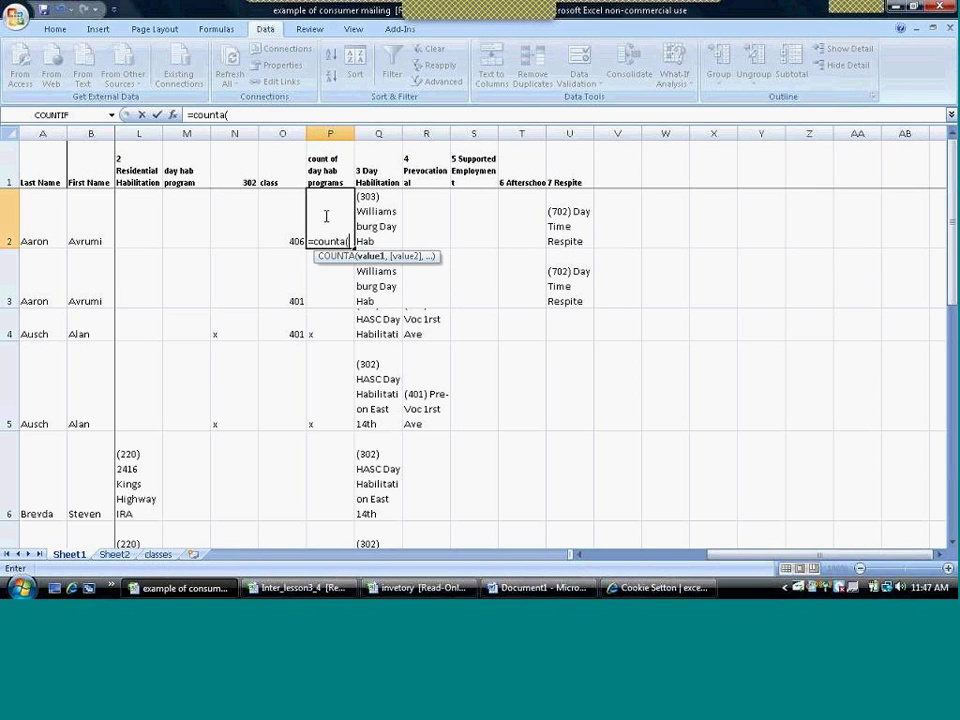
click(158, 554)
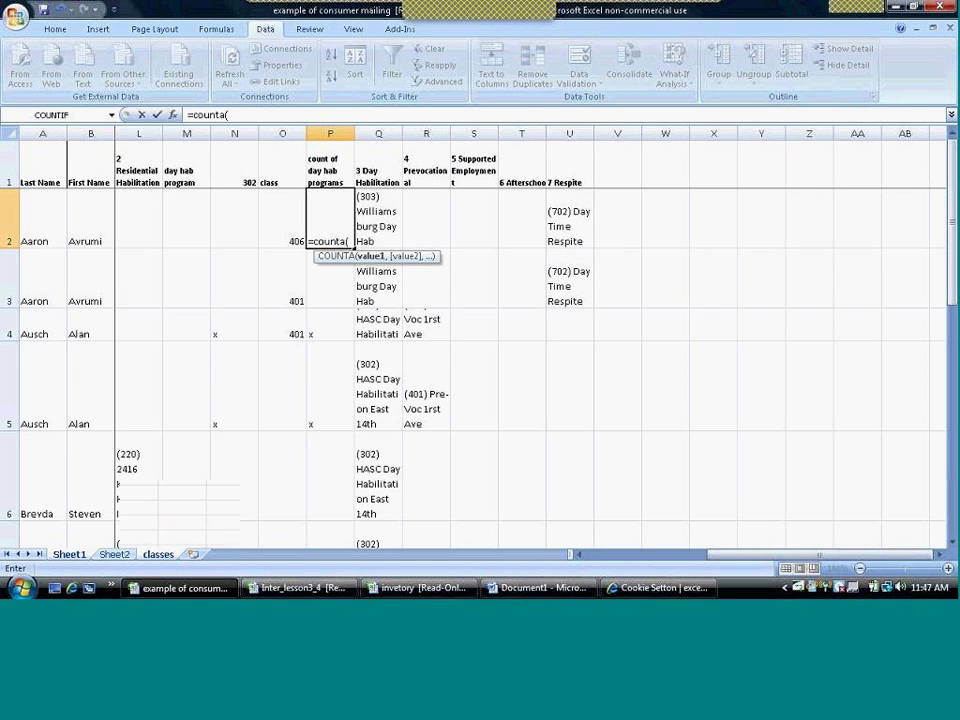
drag(186, 163, 598, 162)
key(Return)
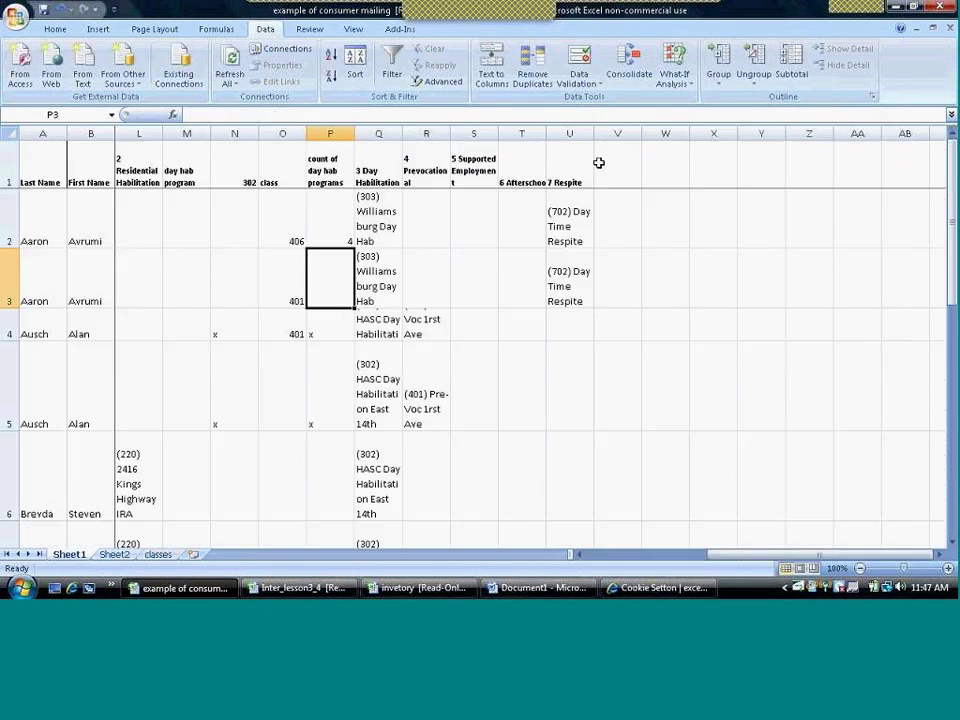
Step: Fill the COUNTA formula from P2 down to P5 and check the copied formulas in P5 and P4
click(328, 204)
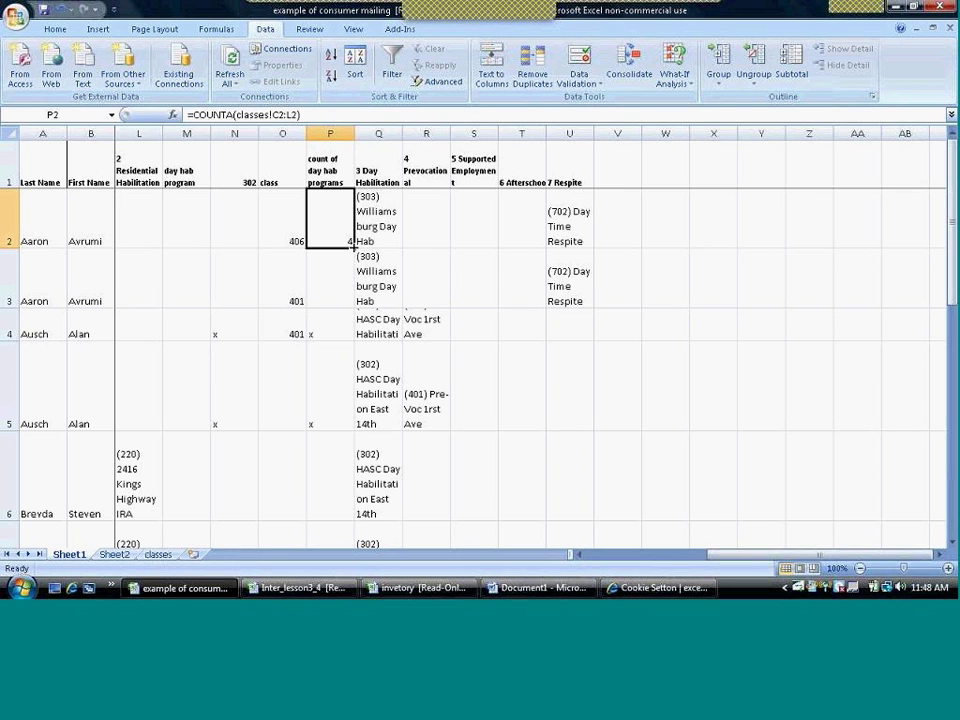
drag(352, 244, 355, 422)
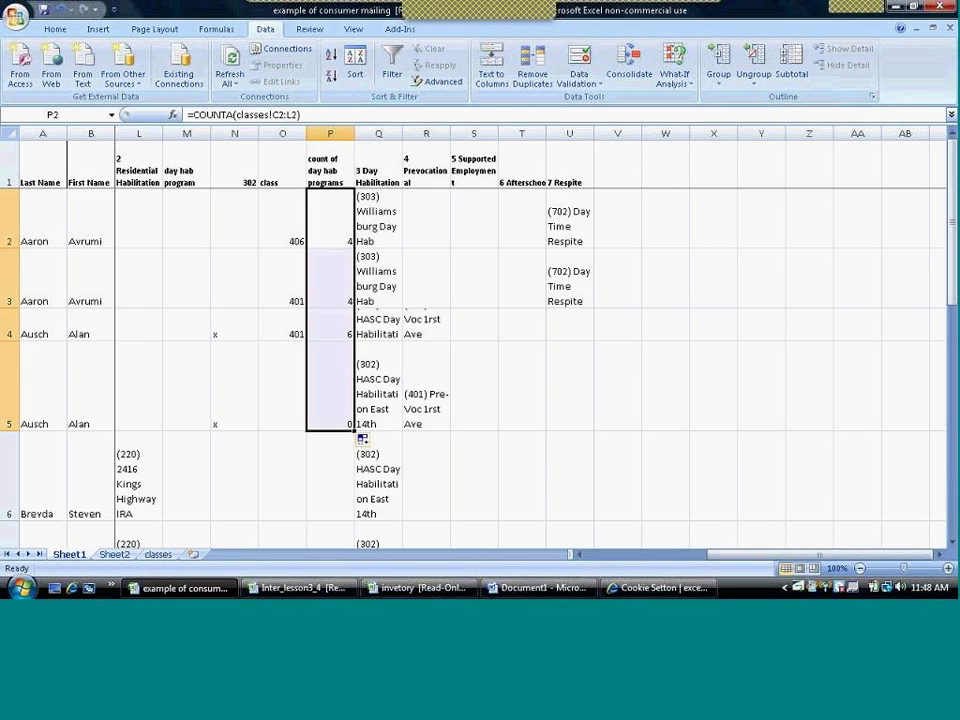
click(323, 374)
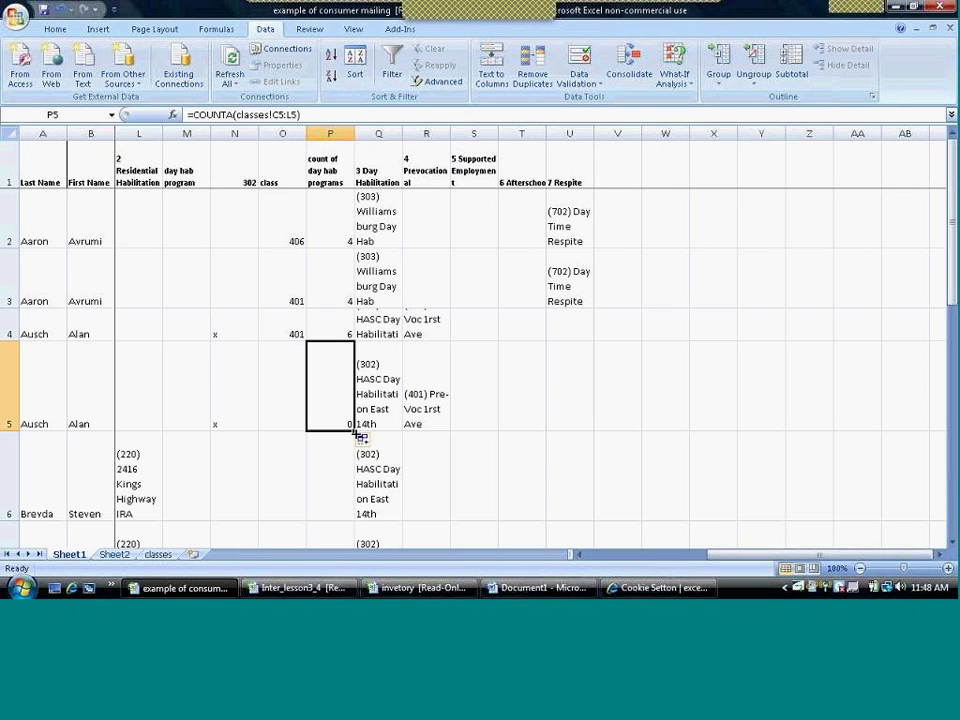
click(331, 328)
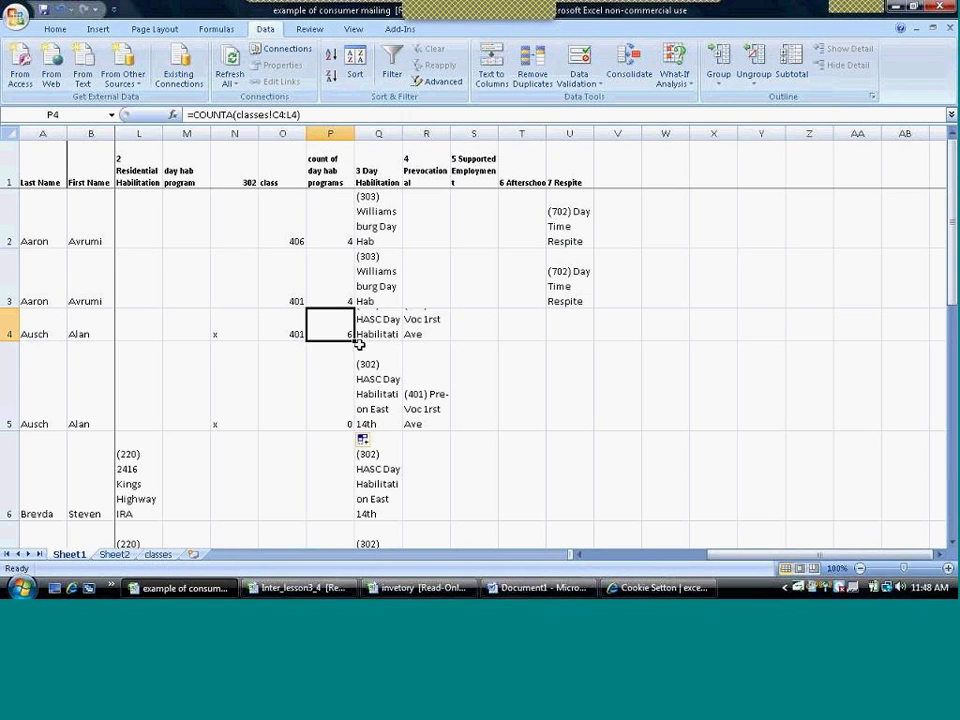
Step: Clear the 3 Day Habilitation entries in Q2:Q17 of Sheet1 and return to cell Q2
drag(375, 223, 392, 562)
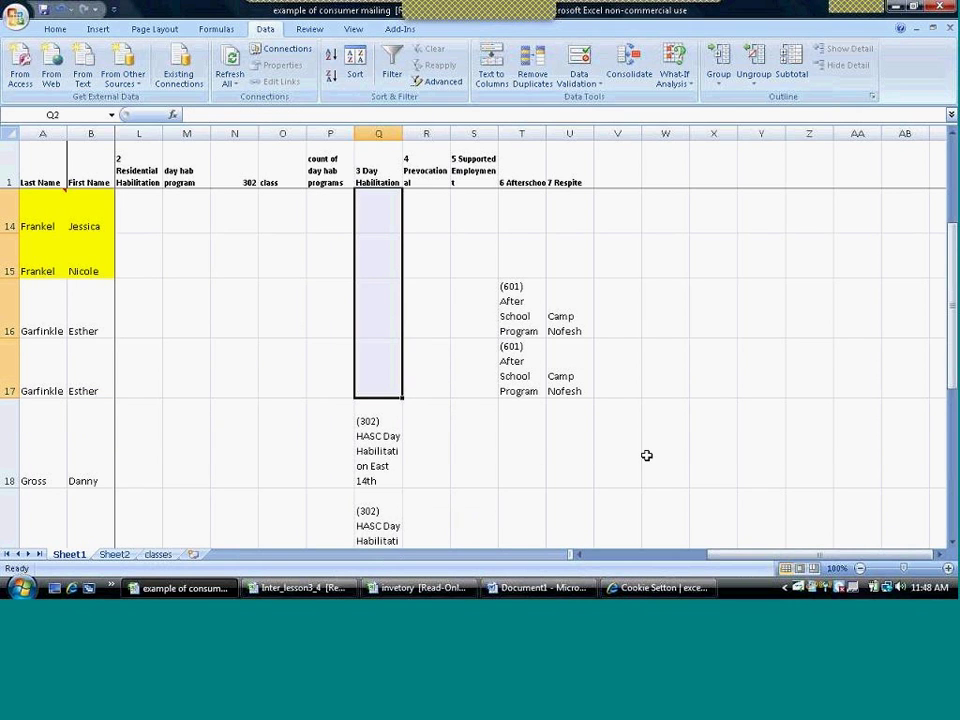
drag(951, 265, 934, 163)
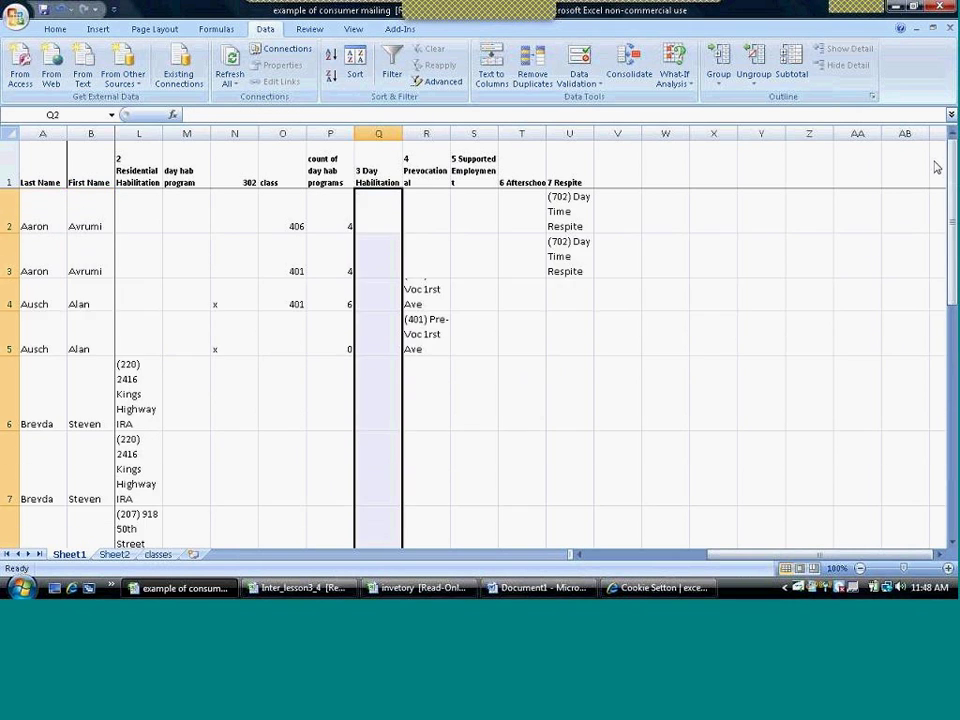
click(385, 224)
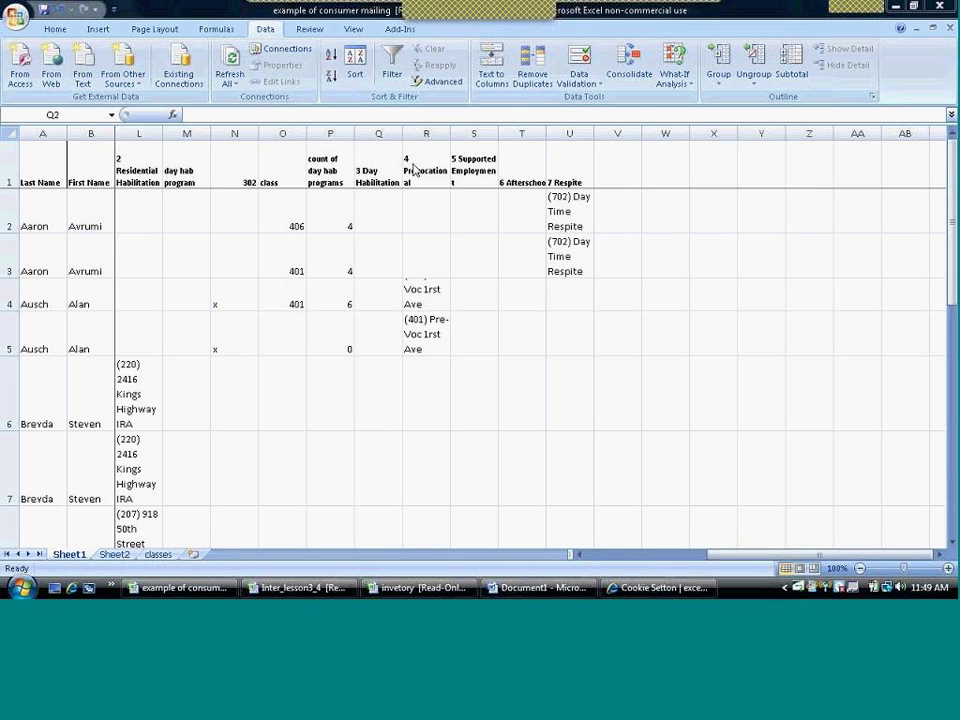
click(378, 210)
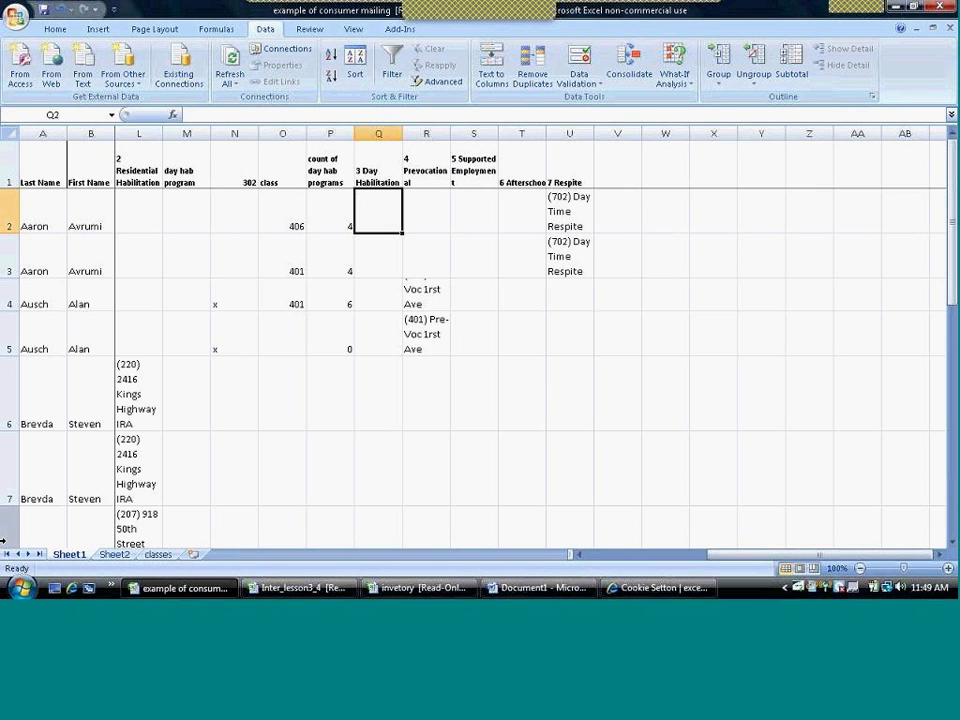
Step: Start an IF formula in N2 of the classes sheet with the logical test C2-"X"
click(158, 554)
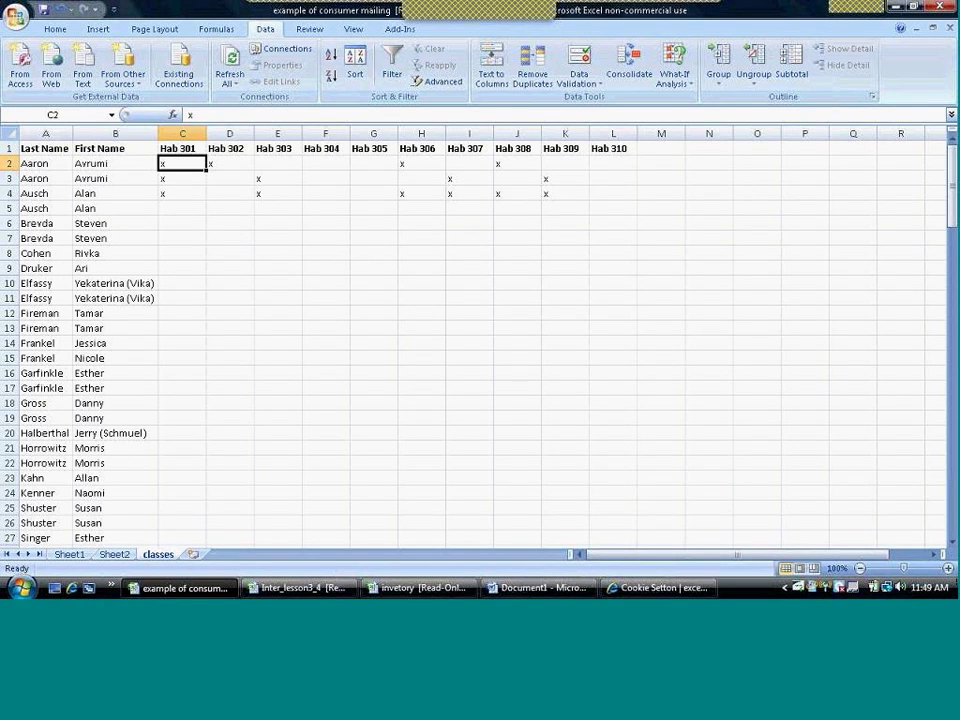
click(948, 569)
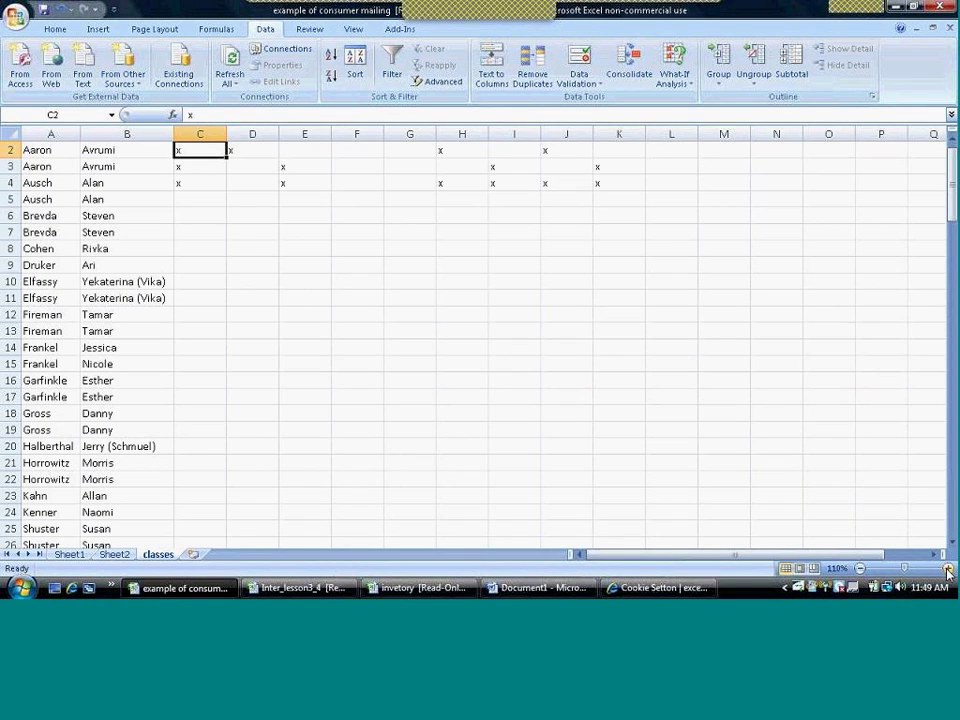
drag(949, 165, 948, 158)
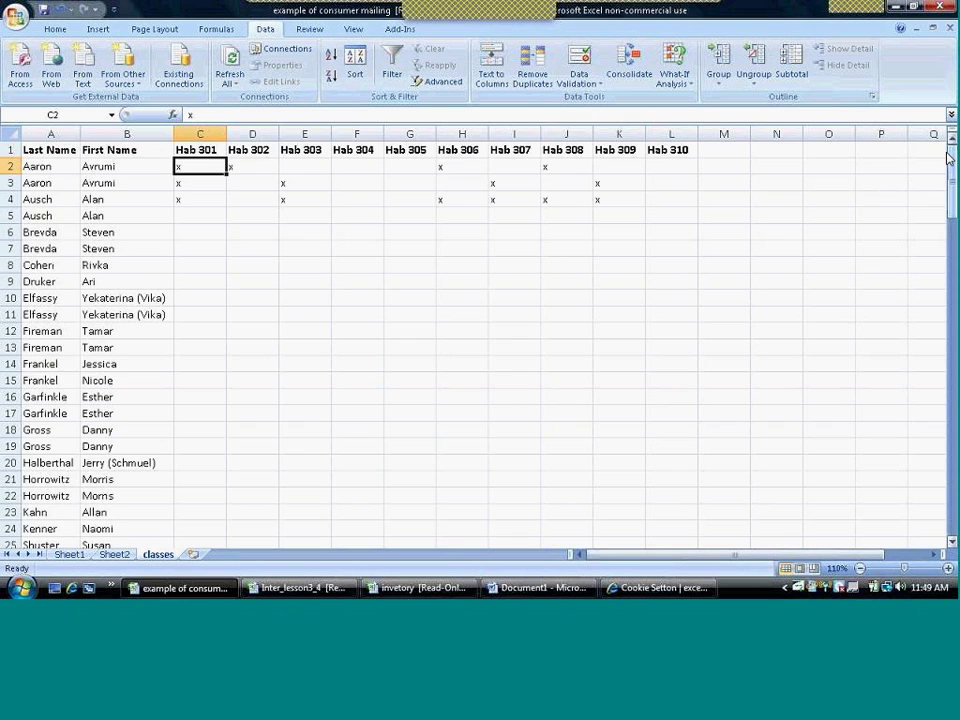
click(767, 170)
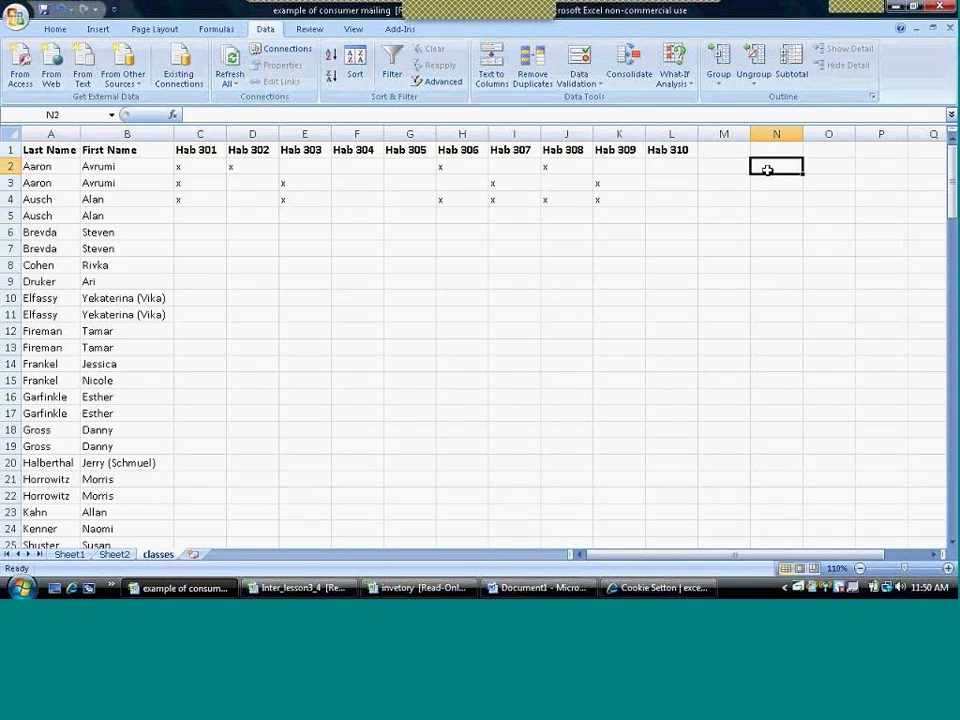
text(=)
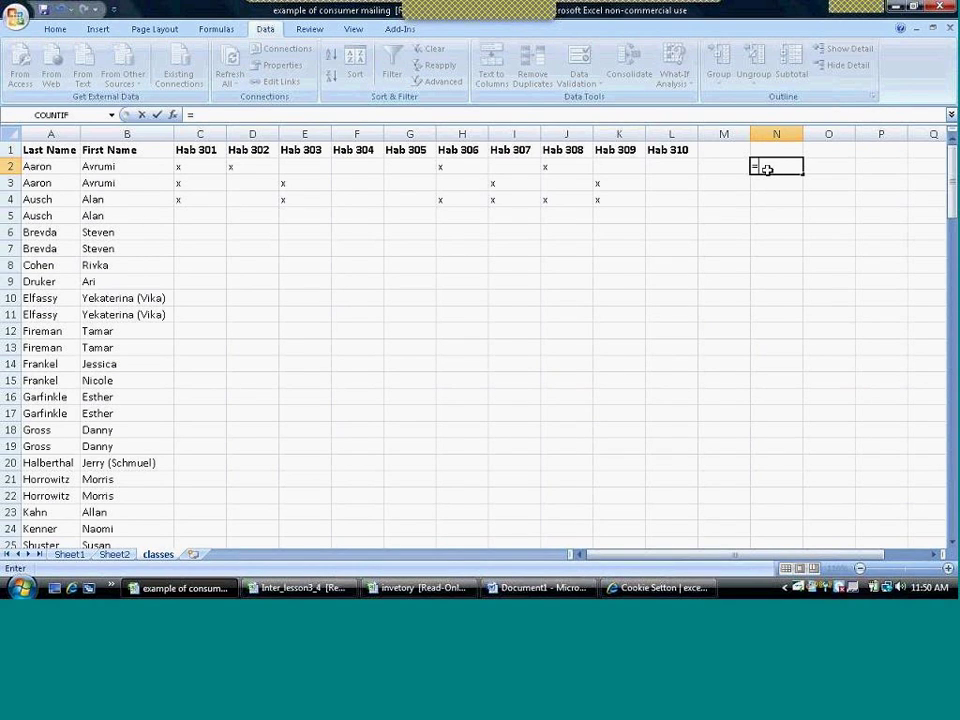
text(if)
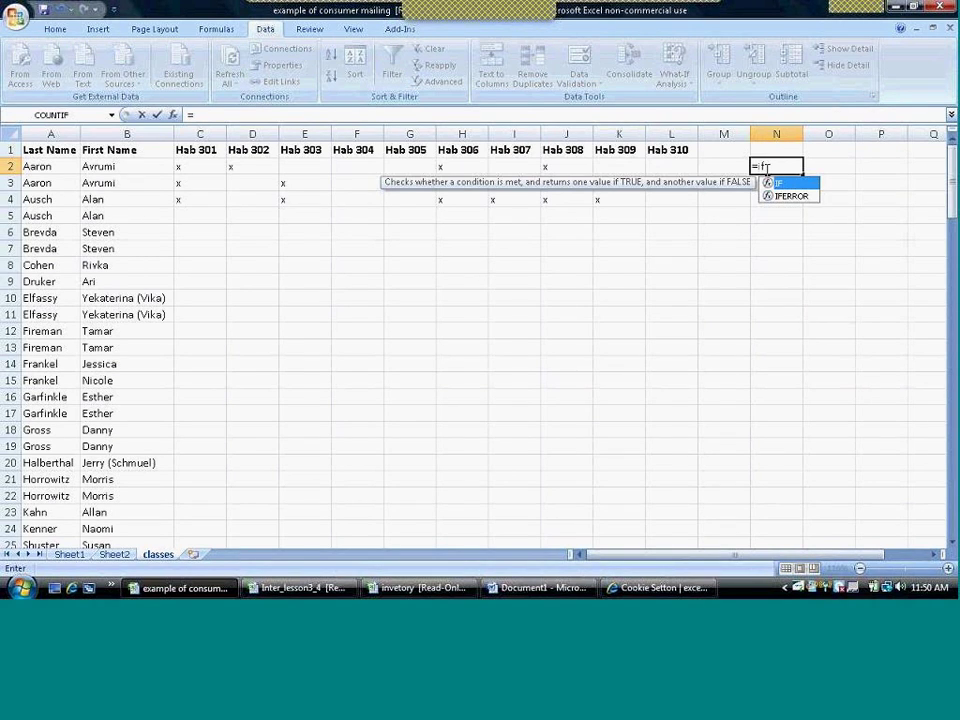
key(BackSpace)
key(BackSpace)
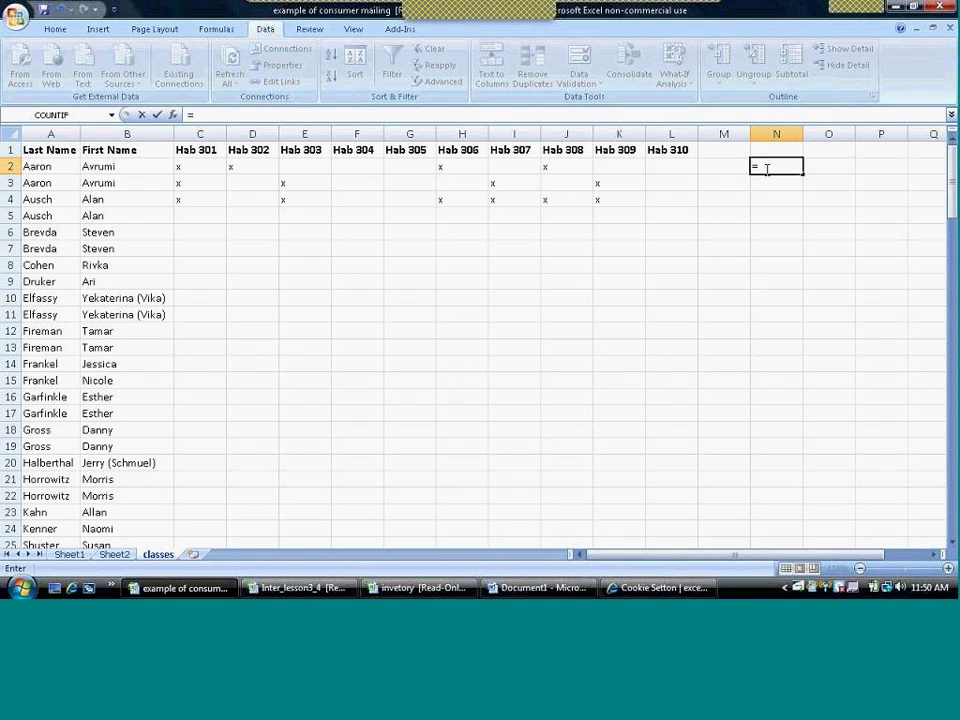
text(if)
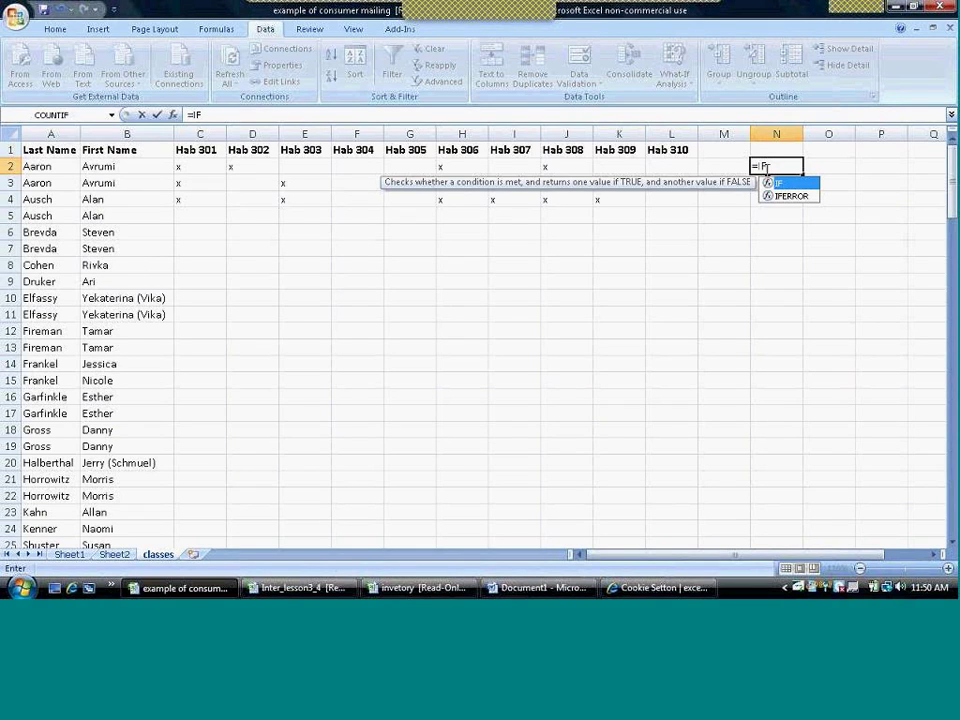
text(()
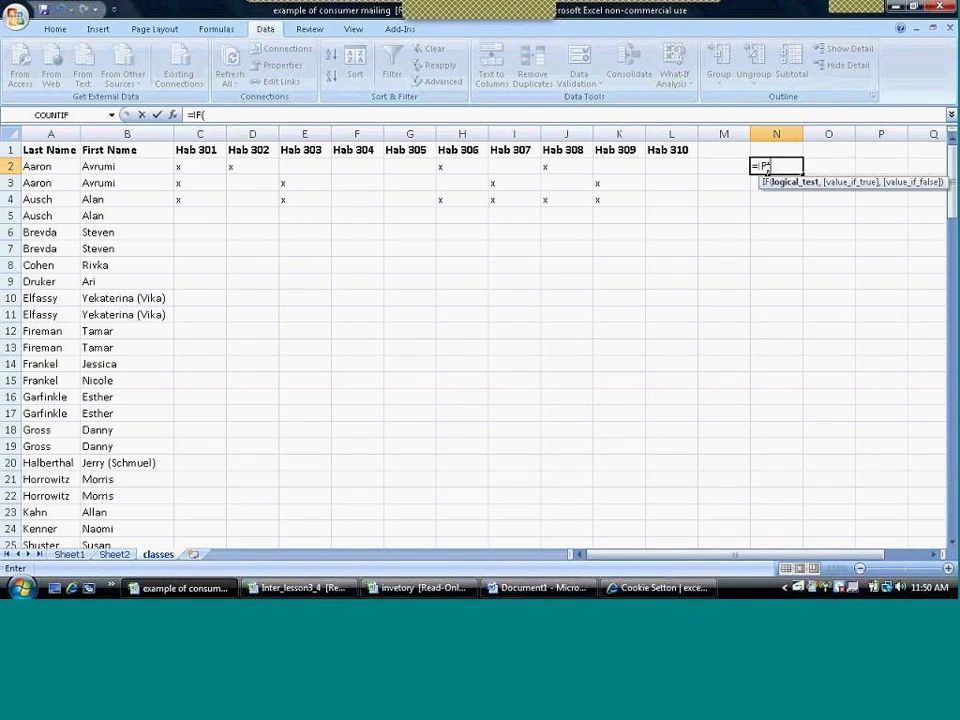
click(182, 163)
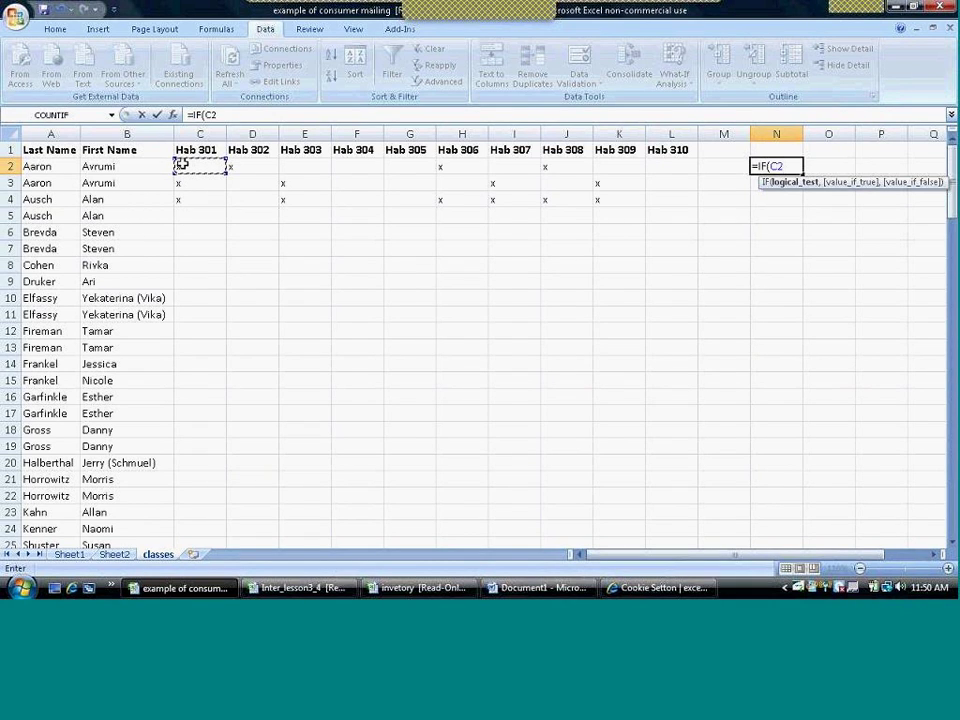
text(-"X",)
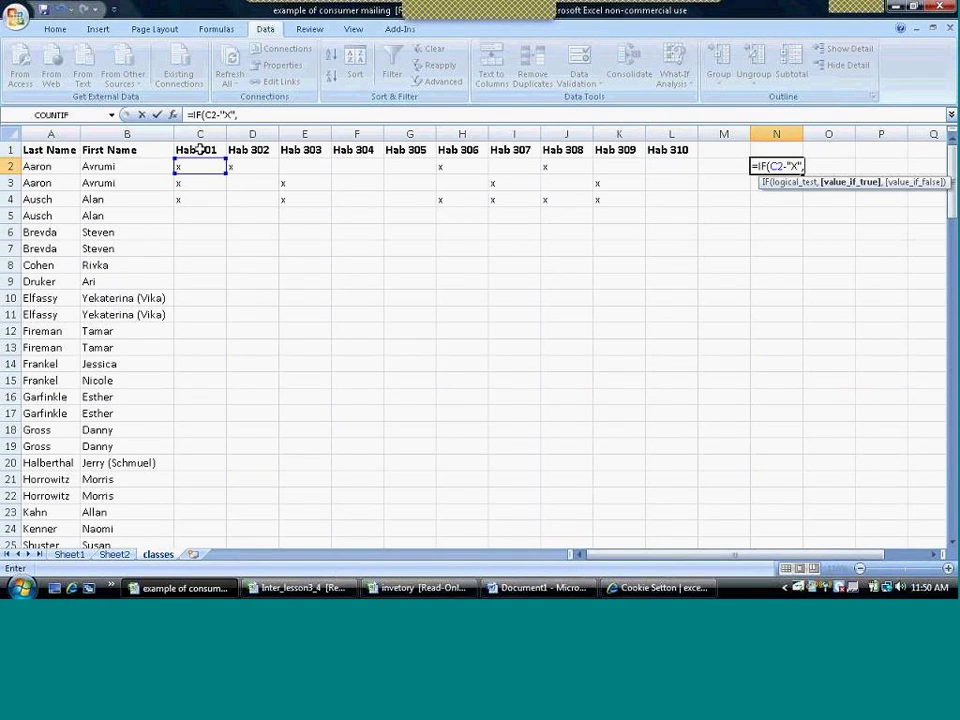
Step: Complete the first IF in N2 with $C$1 as its true value and append a concatenation operator (&)
click(200, 149)
key(F4)
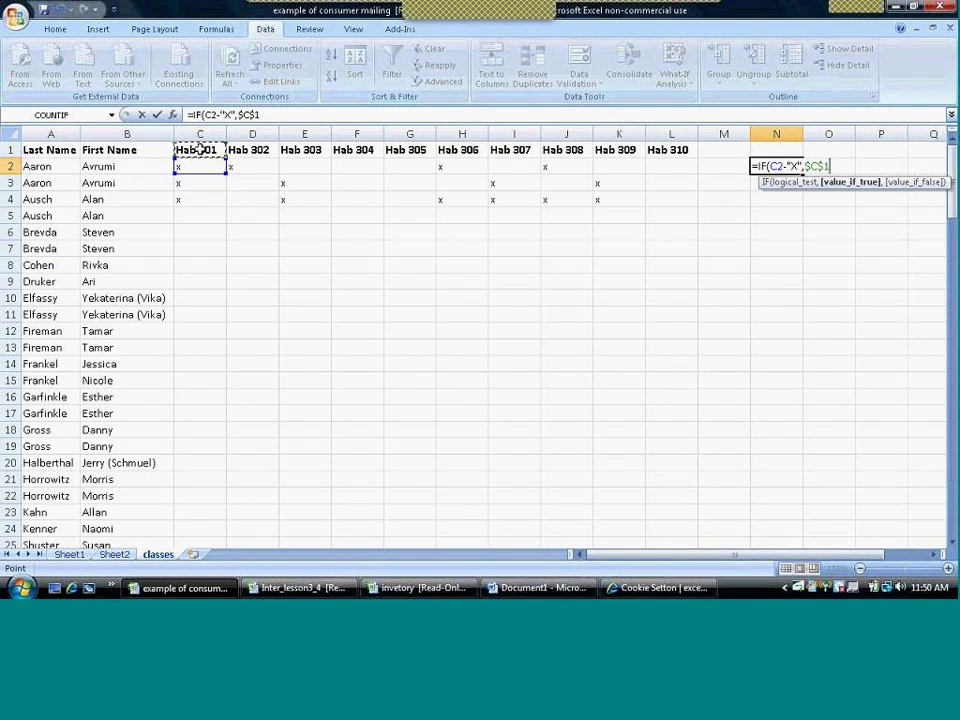
text(&)
key(BackSpace)
text()&)
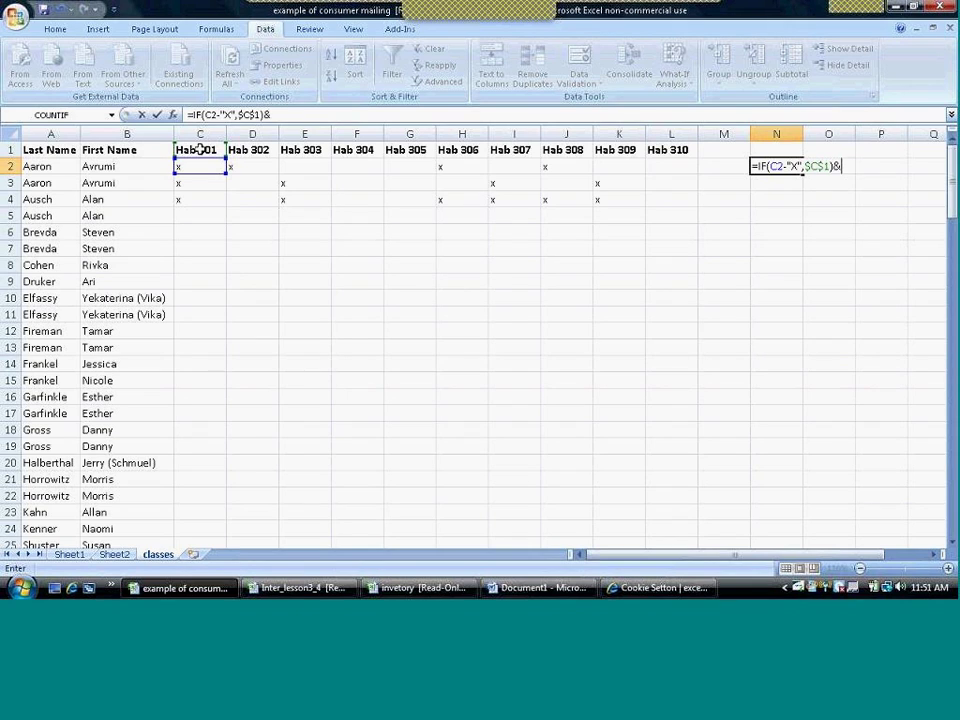
Step: Add a second term, IF(D2="X",$D$1), to the N2 formula, followed by another & operator
text(IF)
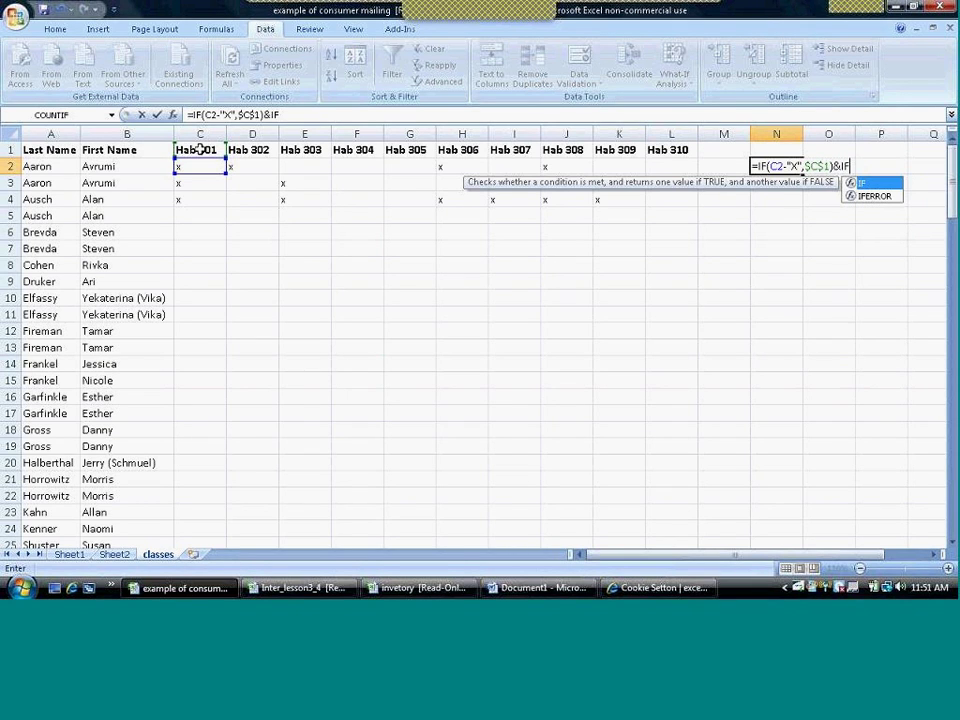
text(()
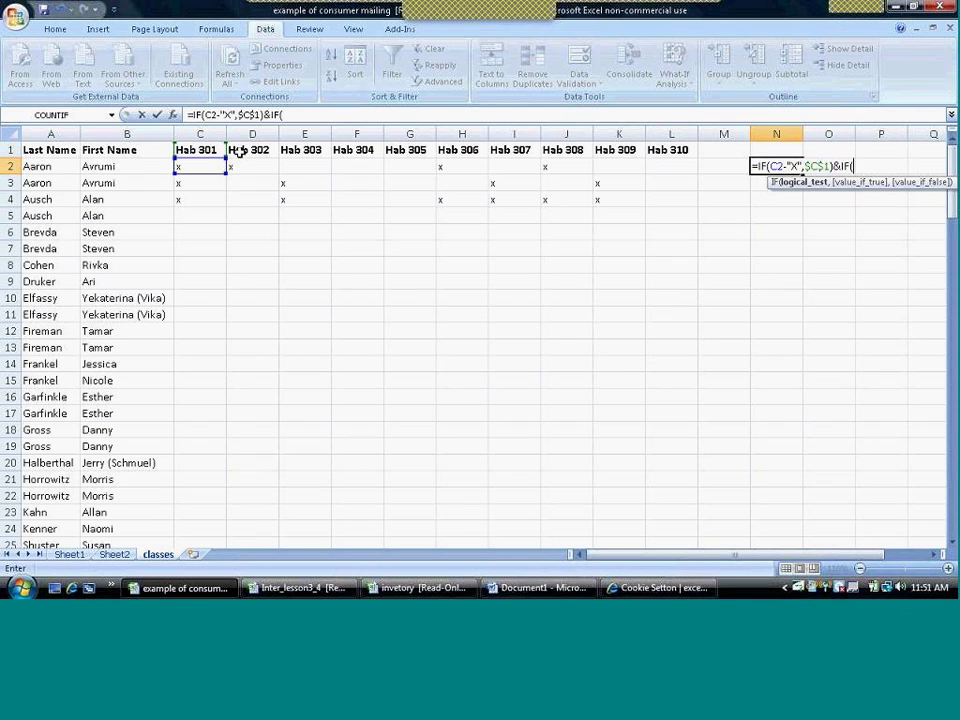
click(240, 151)
click(247, 166)
text(="x",)
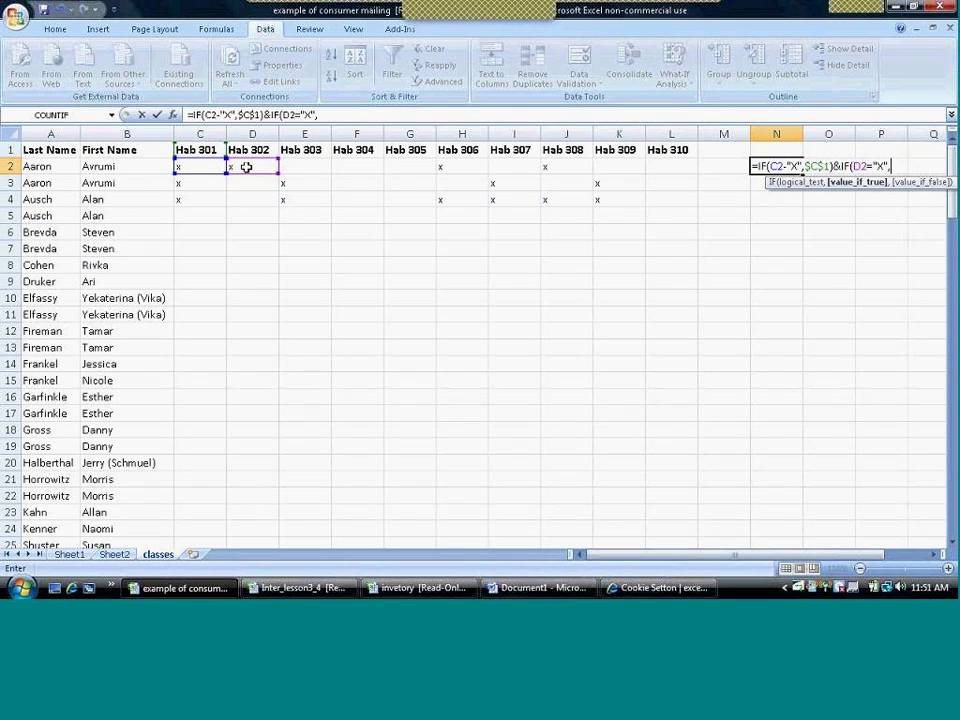
click(246, 149)
key(F4)
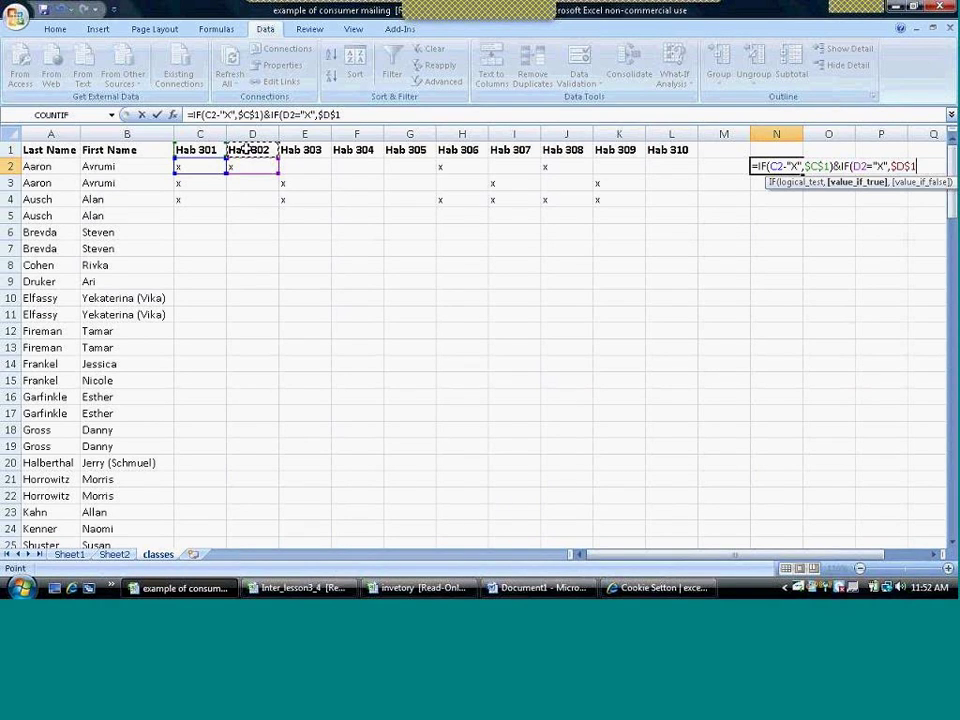
text())
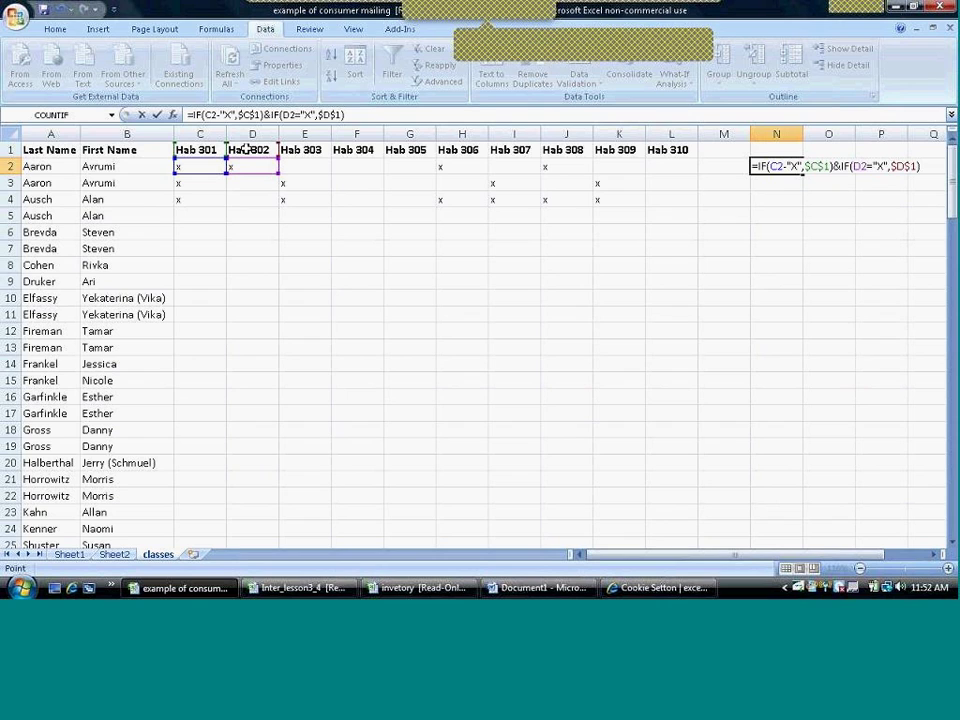
text(&)
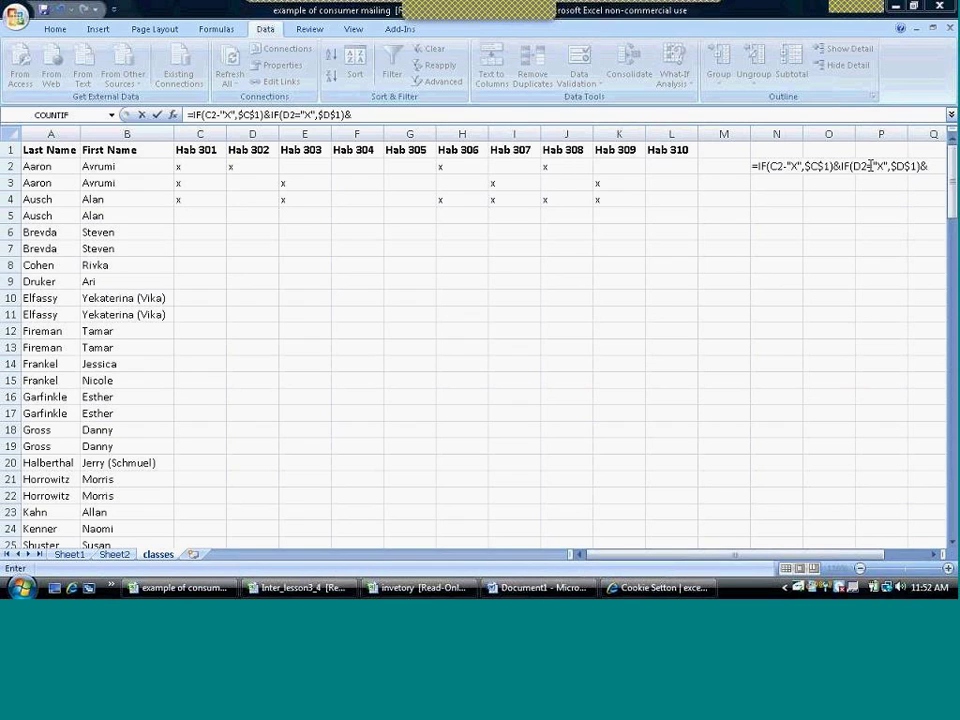
Step: Correct the first logical test in the N2 formula to C2="X" and return to the formula's end
click(787, 166)
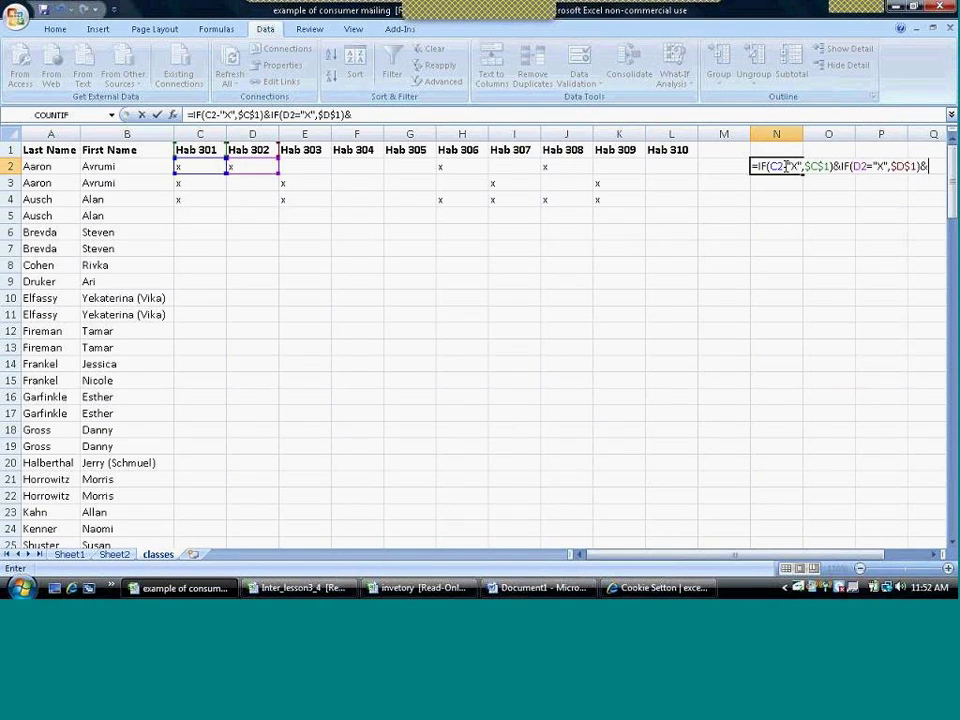
click(787, 166)
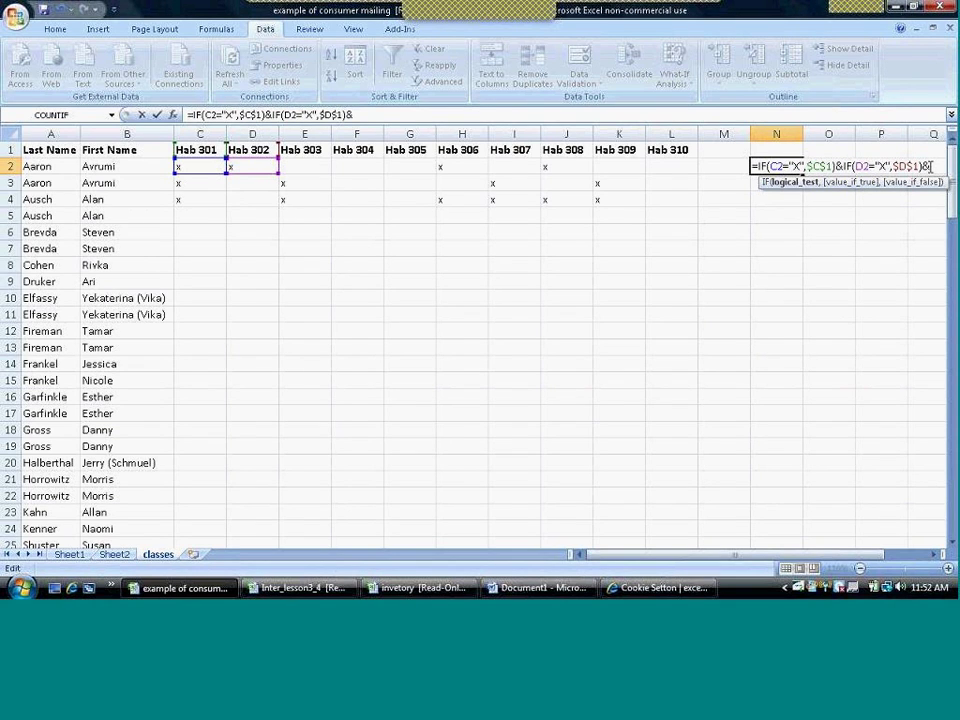
click(930, 167)
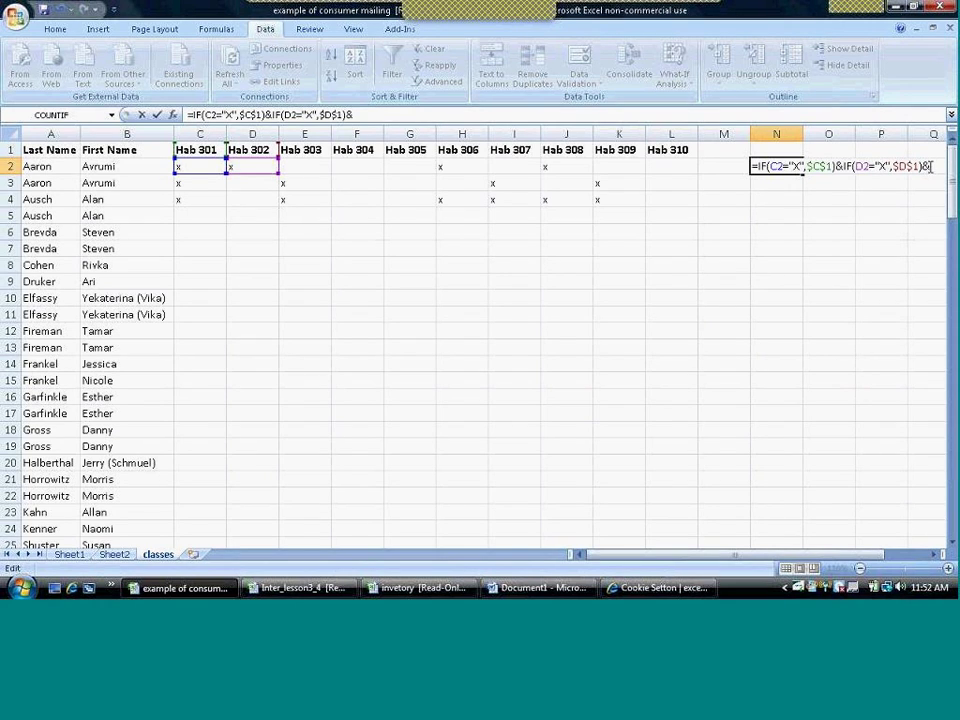
Step: Append (E2="X",$E$1) as the third term of the N2 formula and try to enter the formula
text(if)
key(BackSpace)
key(BackSpace)
text(()
click(314, 163)
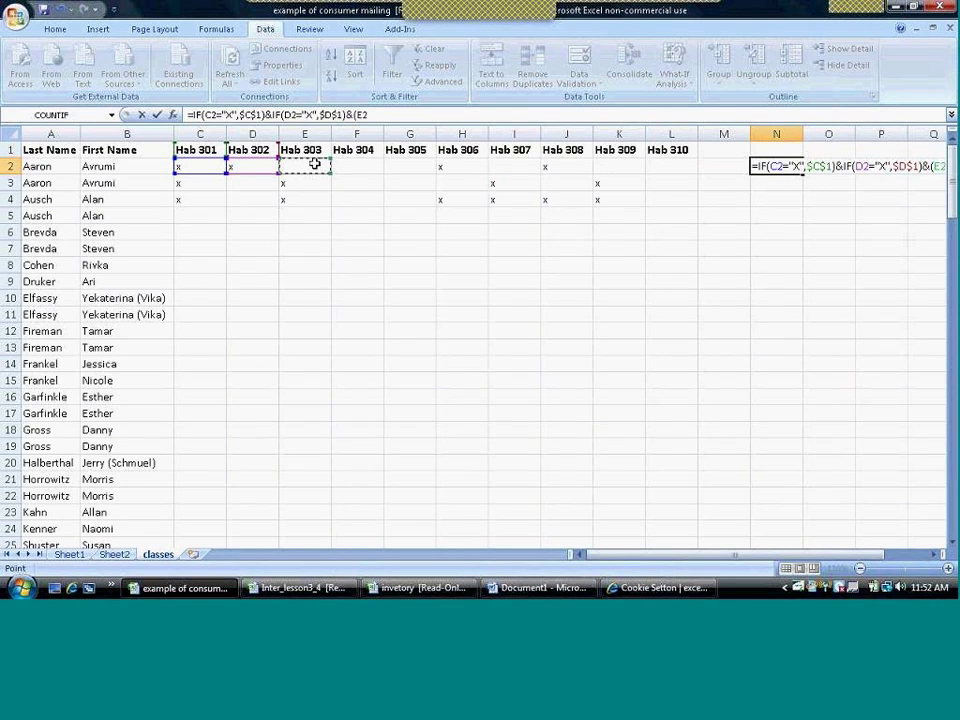
text(="X")
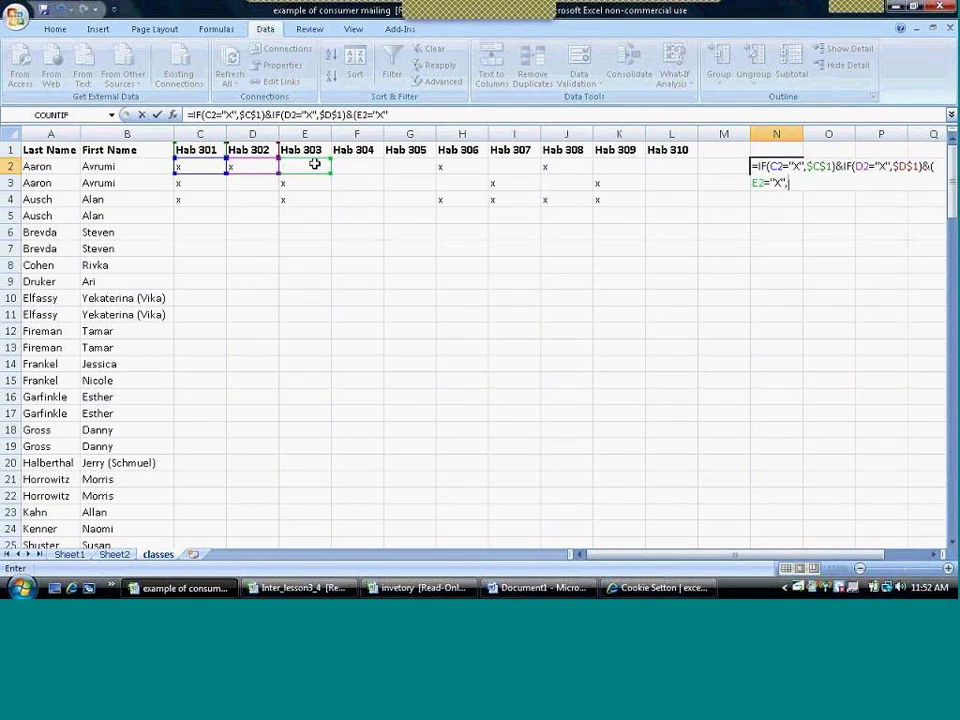
text(,)
click(301, 149)
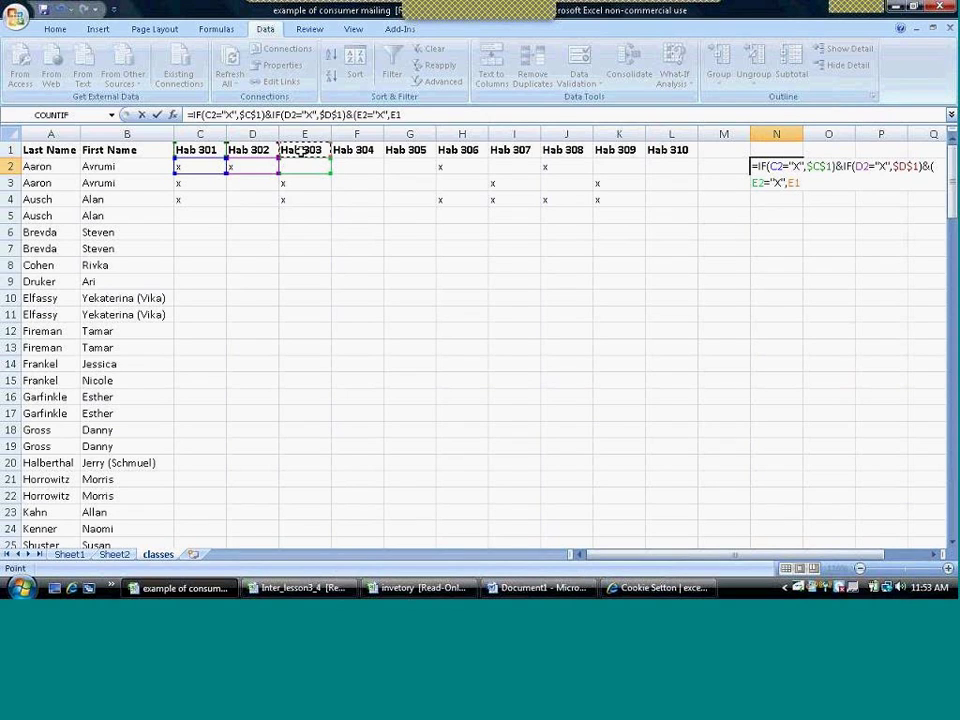
key(F4)
text())
key(Return)
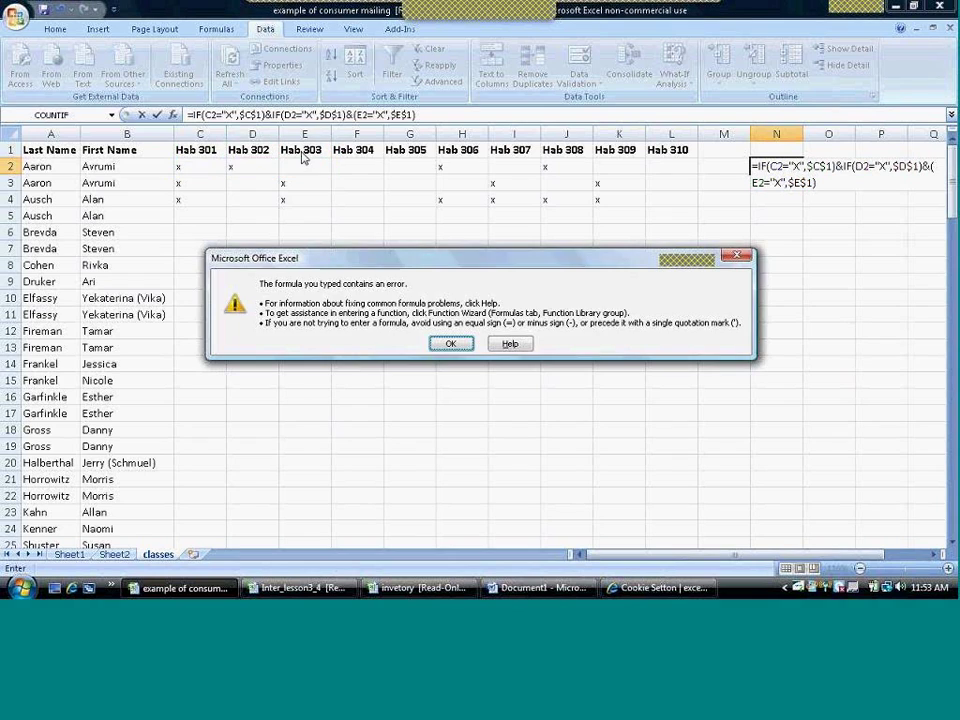
Step: Insert the missing IF before (E2="X",$E$1) in the N2 formula and enter it
click(449, 344)
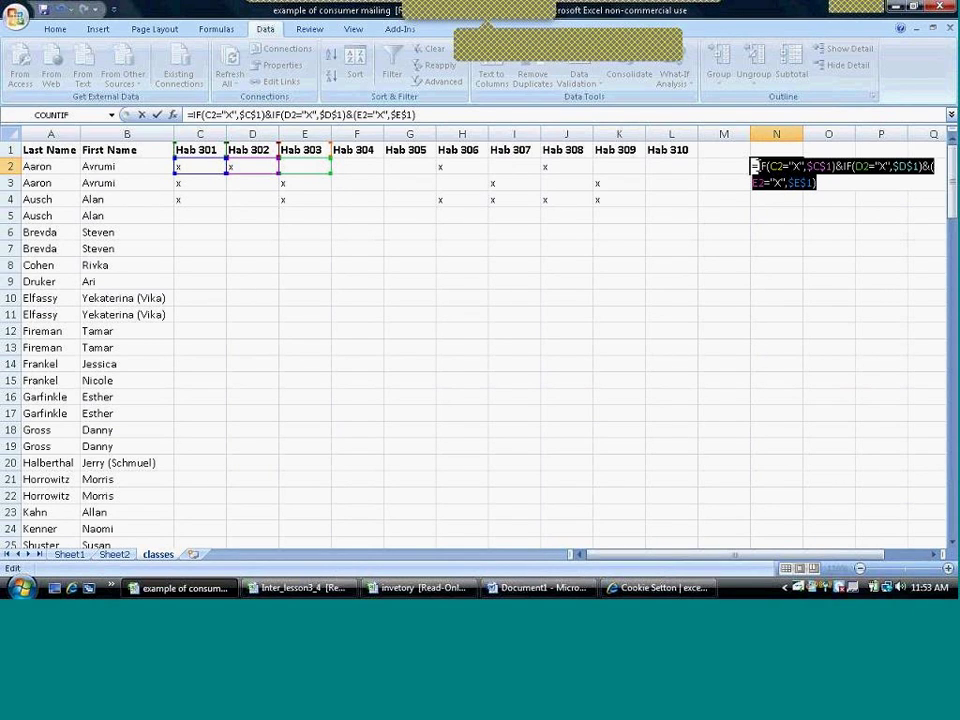
click(757, 167)
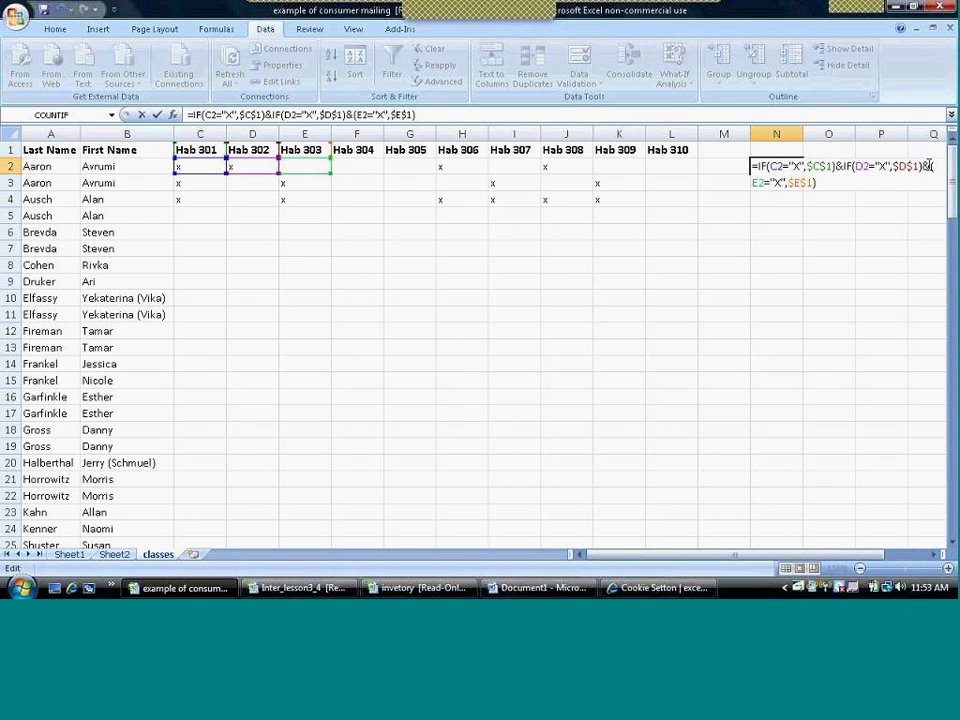
text(if()
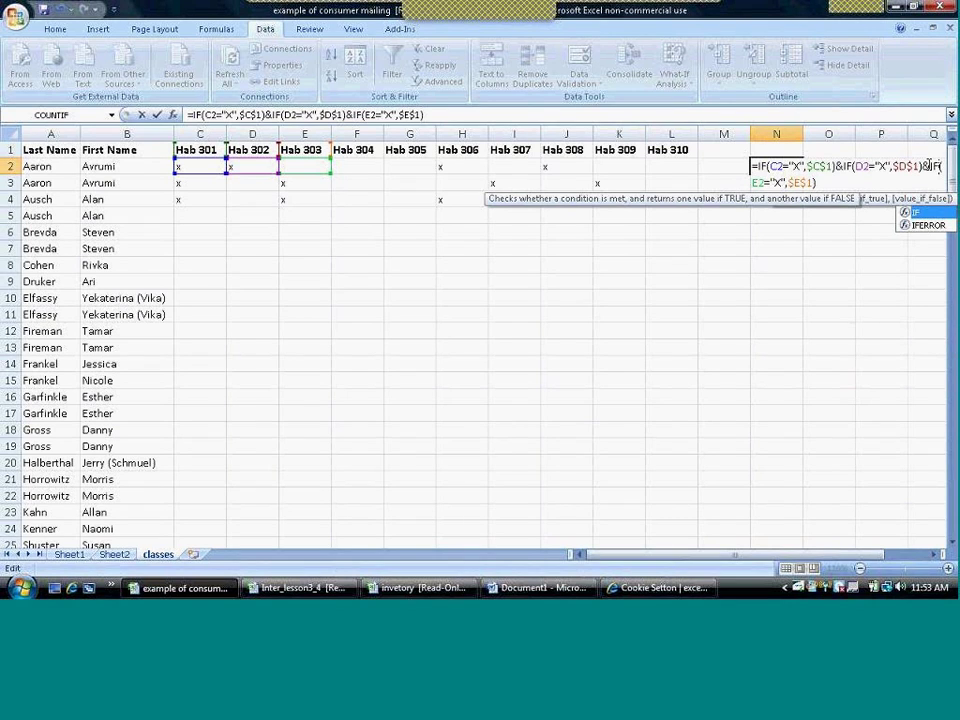
key(Return)
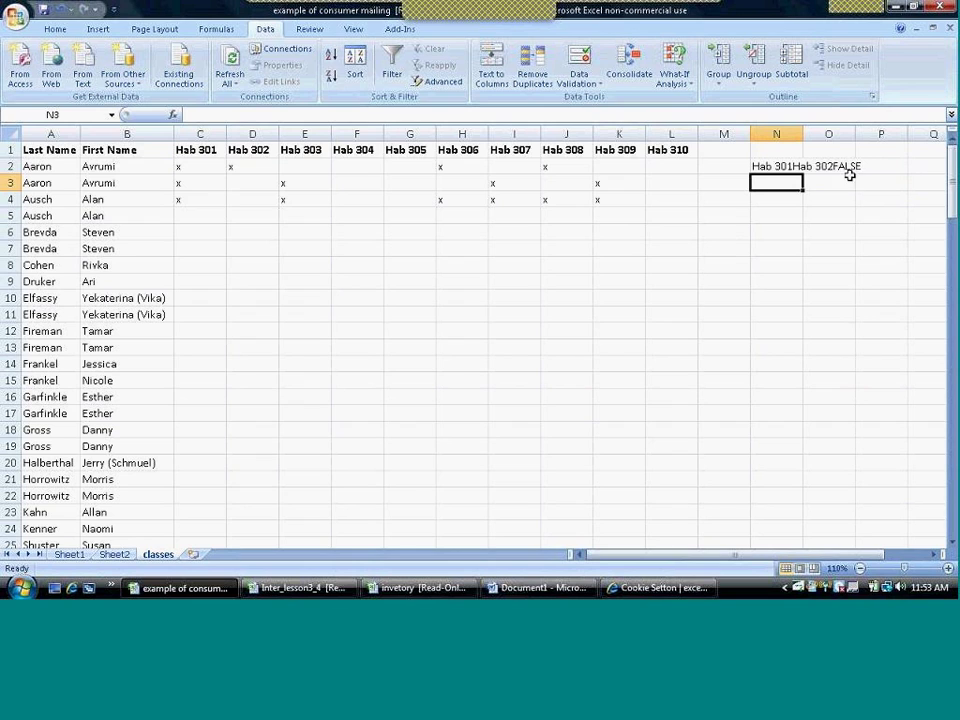
Step: Turn on text wrapping for cell N2 of the classes sheet
click(783, 165)
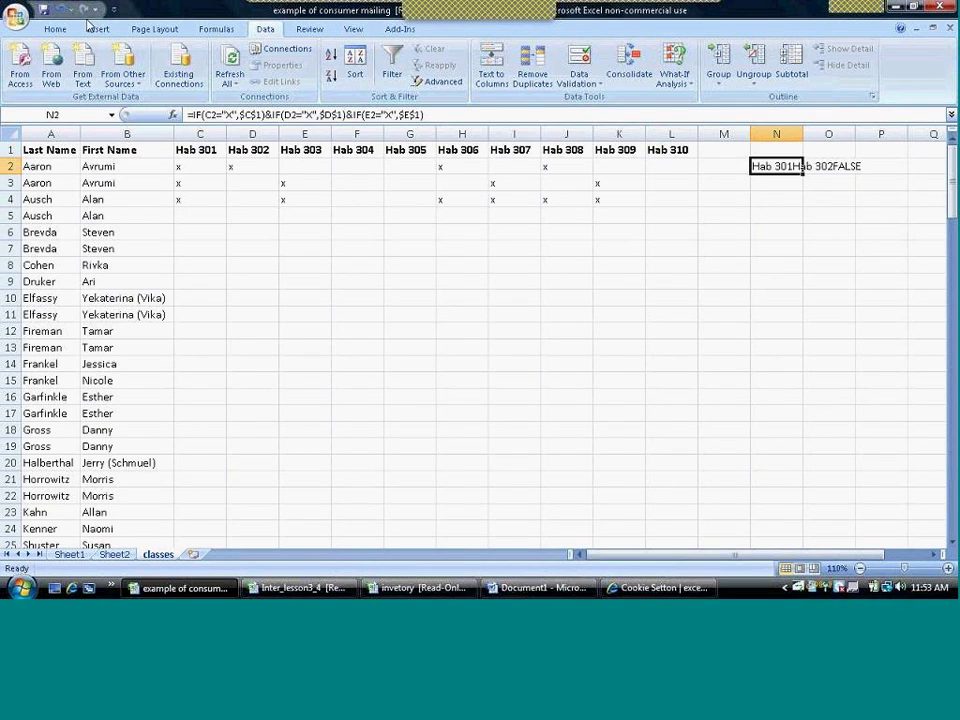
click(54, 30)
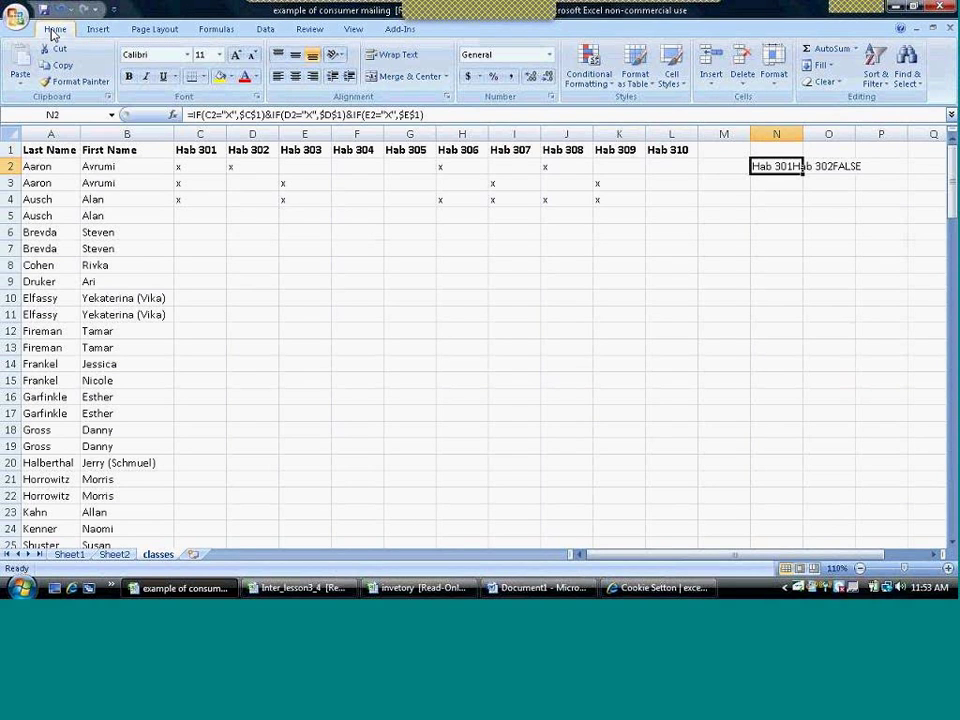
click(394, 56)
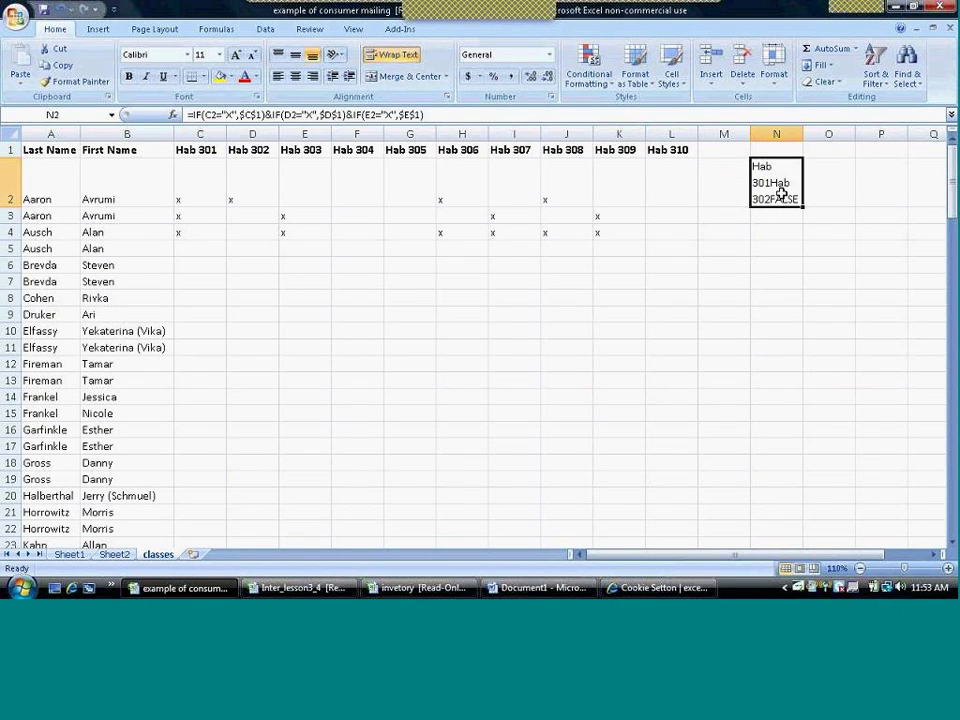
Step: Add an empty string ("") as the third IF's false value in N2 and widen column N slightly
click(420, 112)
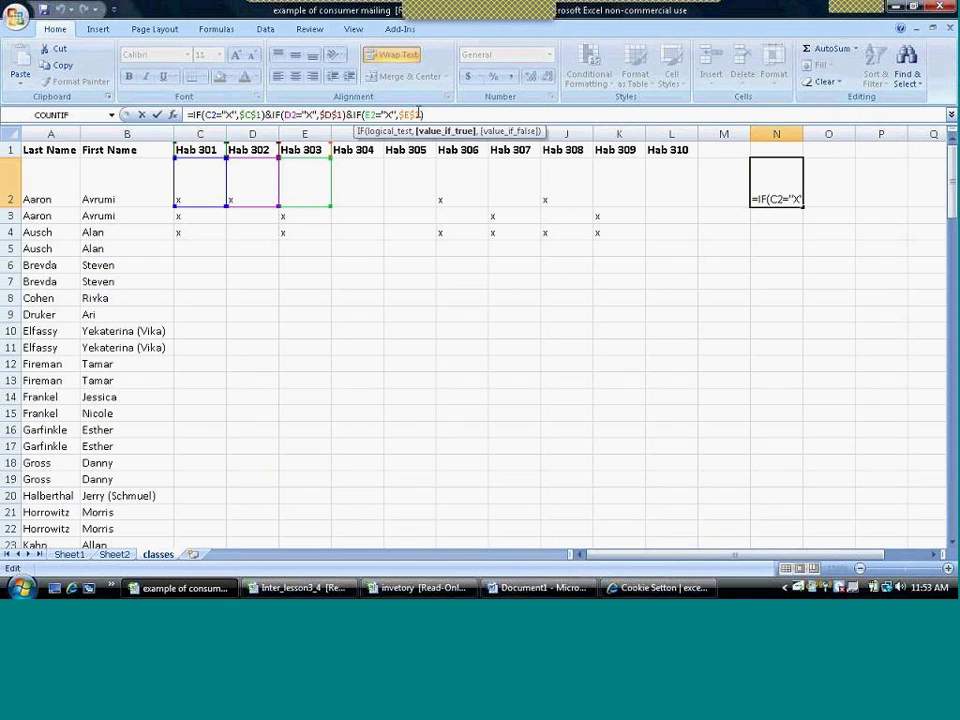
text(,)
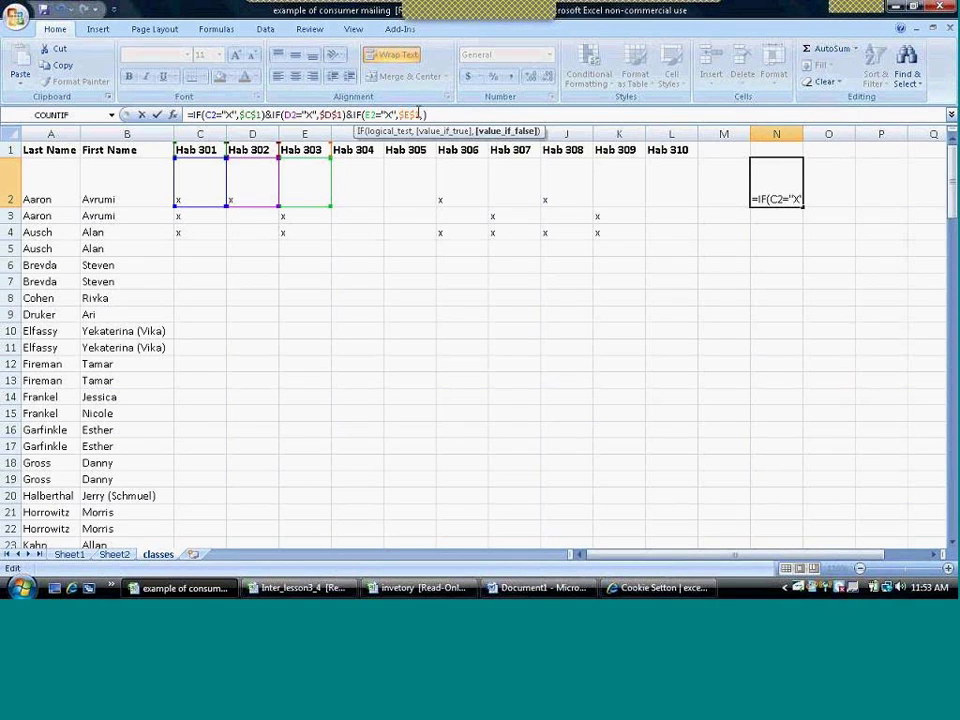
text("")
key(Return)
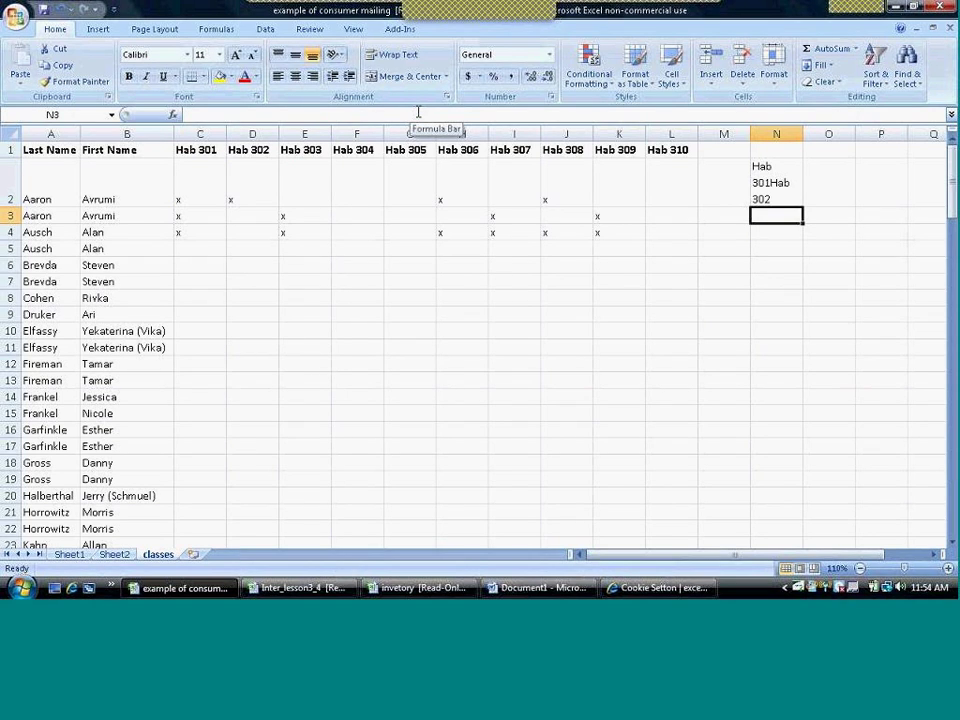
click(767, 183)
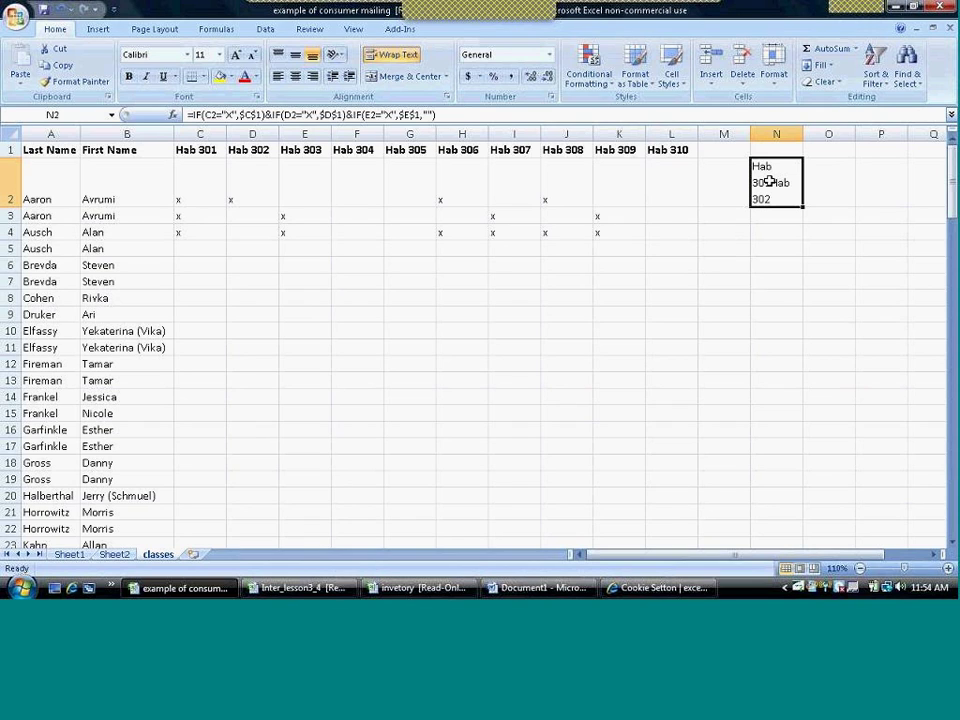
drag(799, 133, 808, 133)
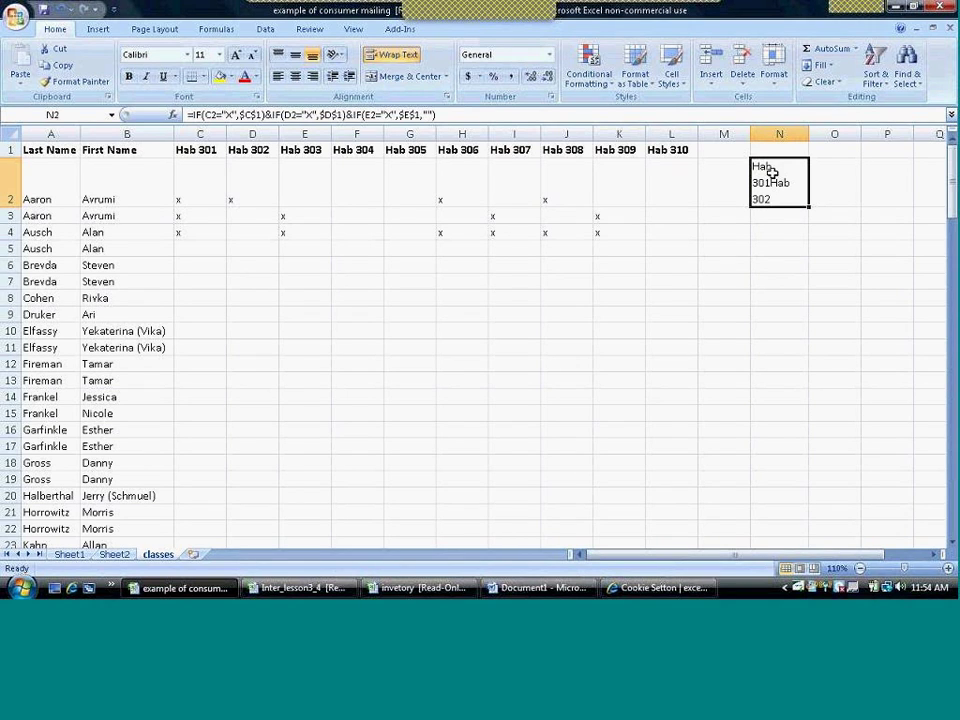
Step: Enter a formula in Q2 of Sheet1 that references cell N2 of the classes sheet
click(69, 554)
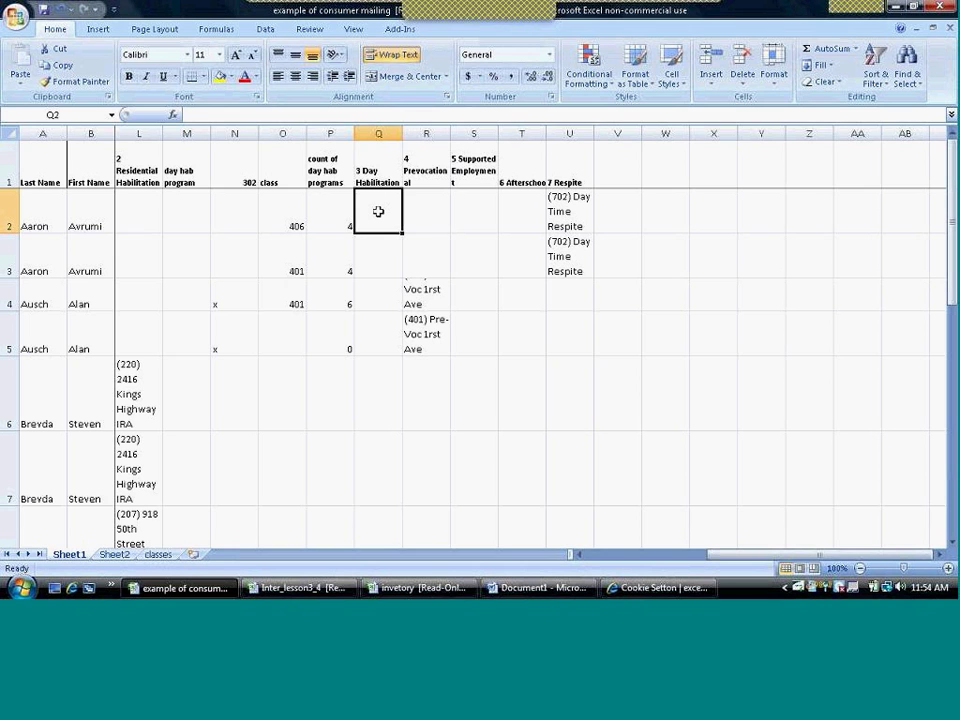
text(=)
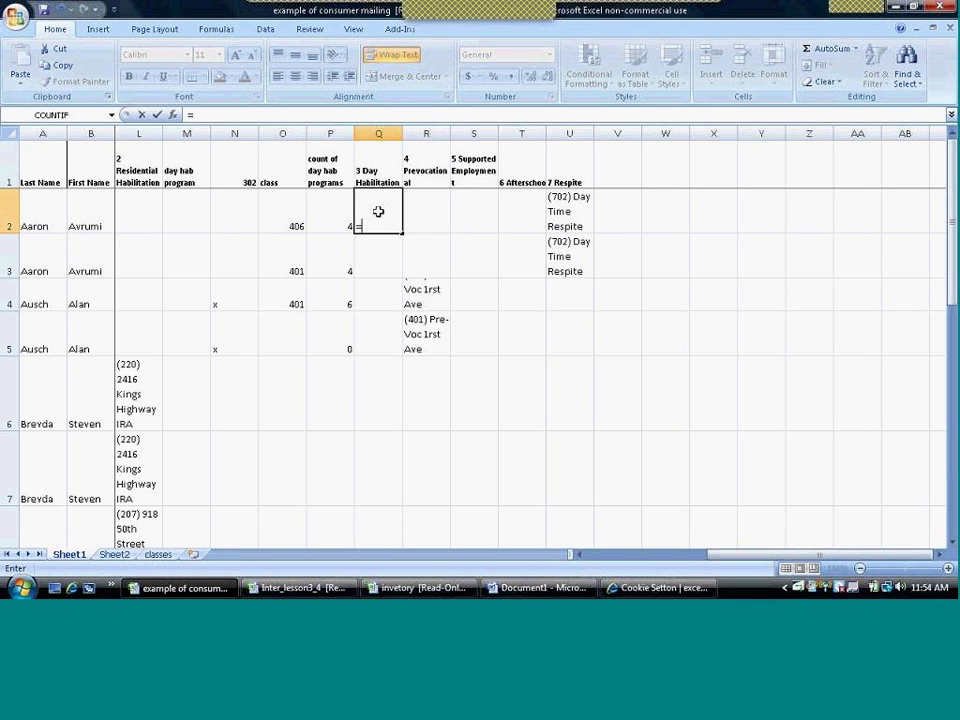
click(168, 556)
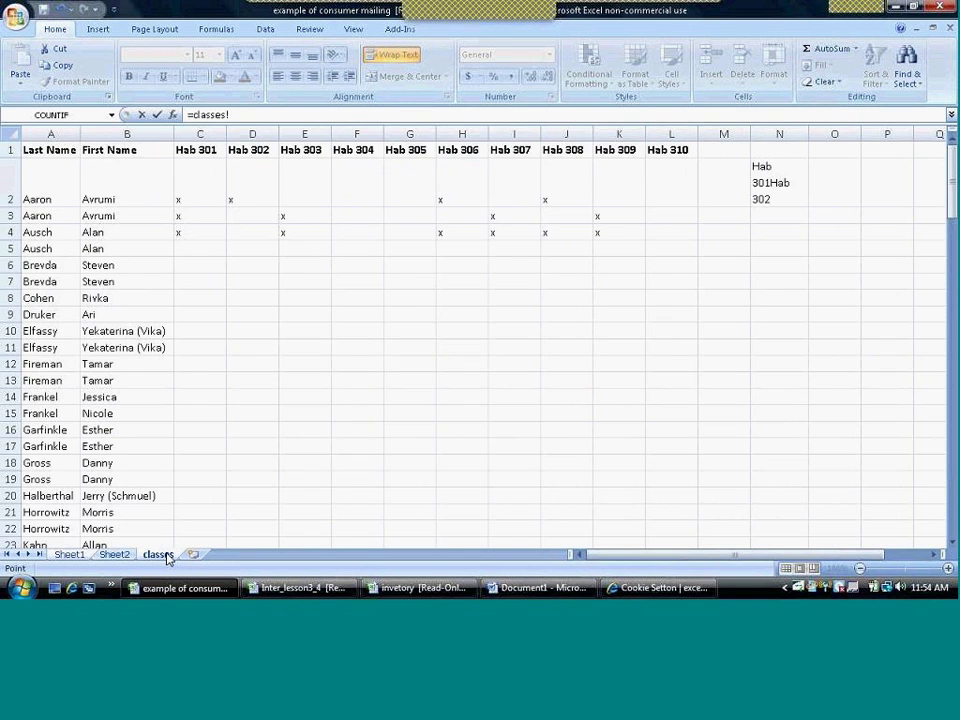
click(779, 178)
key(Return)
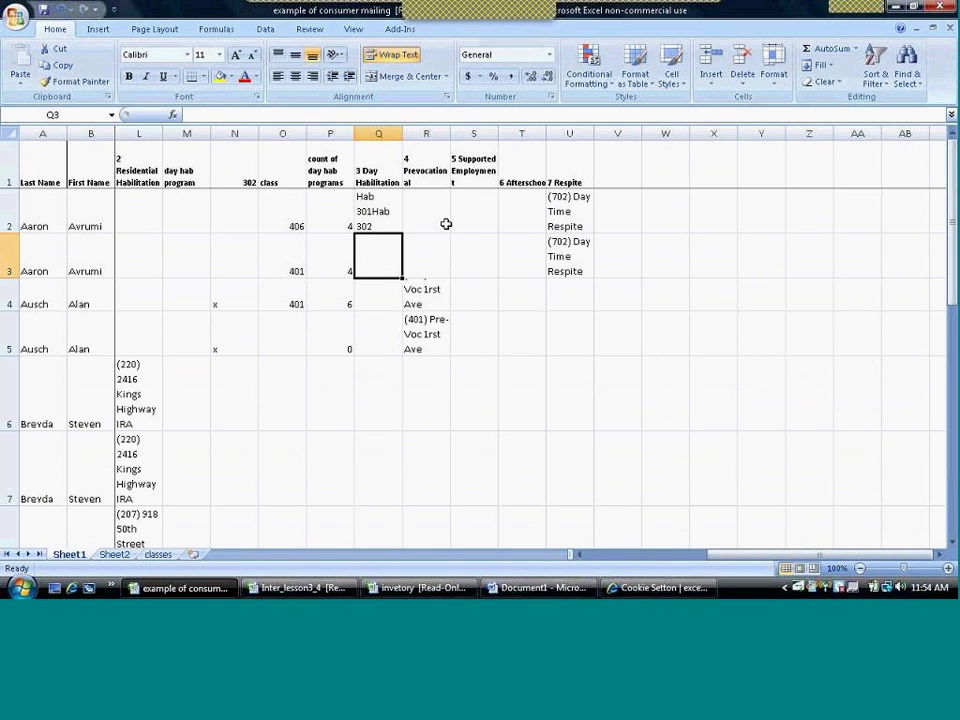
Step: Review the formulas in Q2 and P2 of Sheet1, and return to the joined-names formula on the classes sheet
click(373, 212)
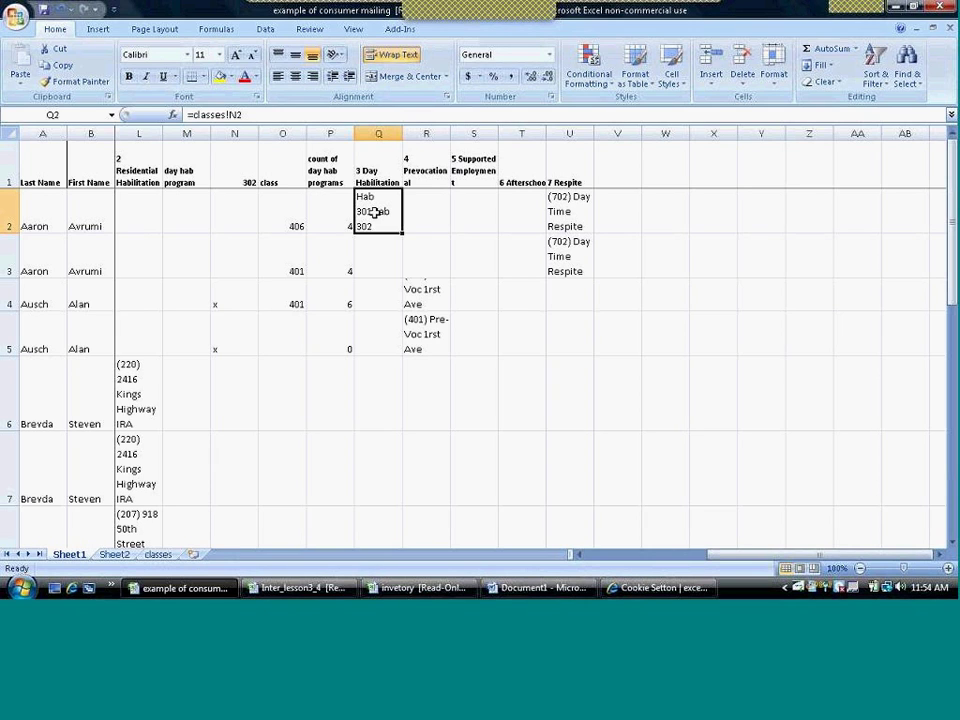
click(334, 214)
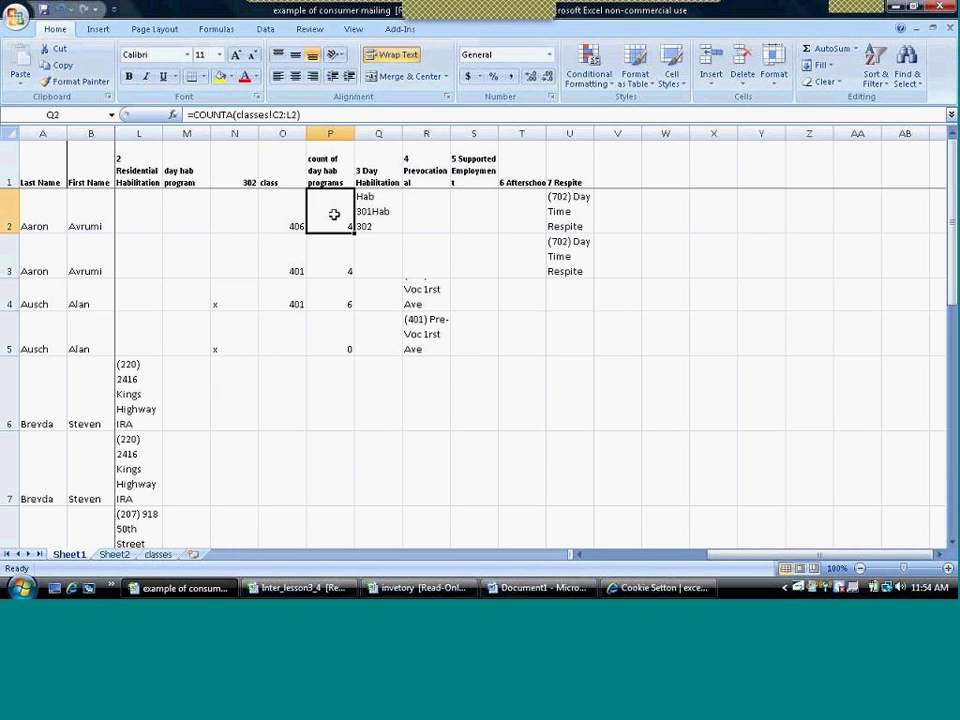
click(383, 214)
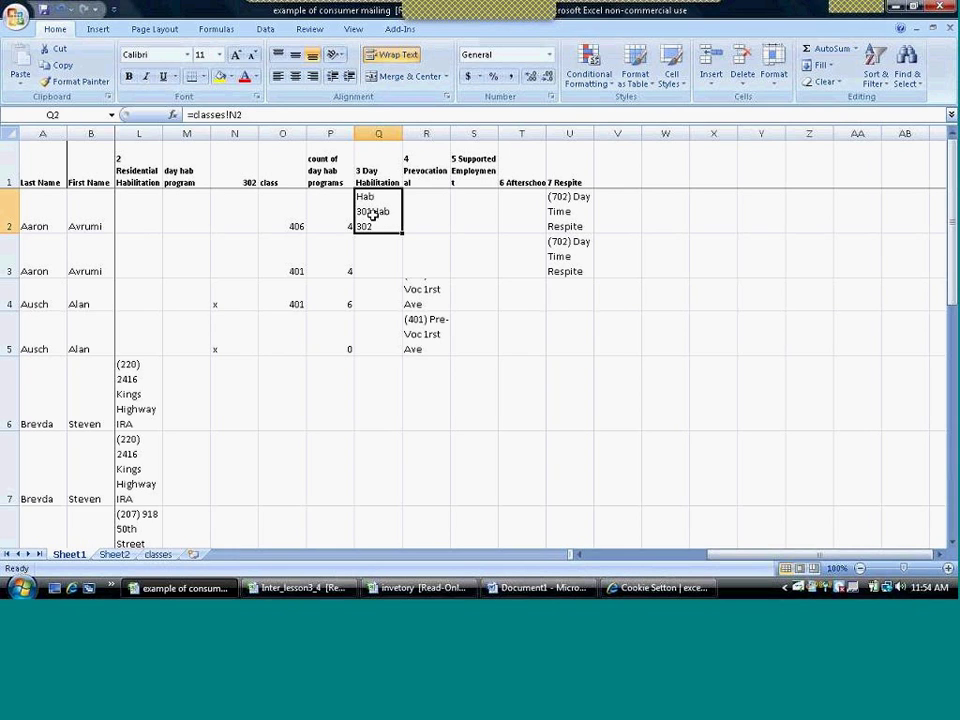
click(157, 554)
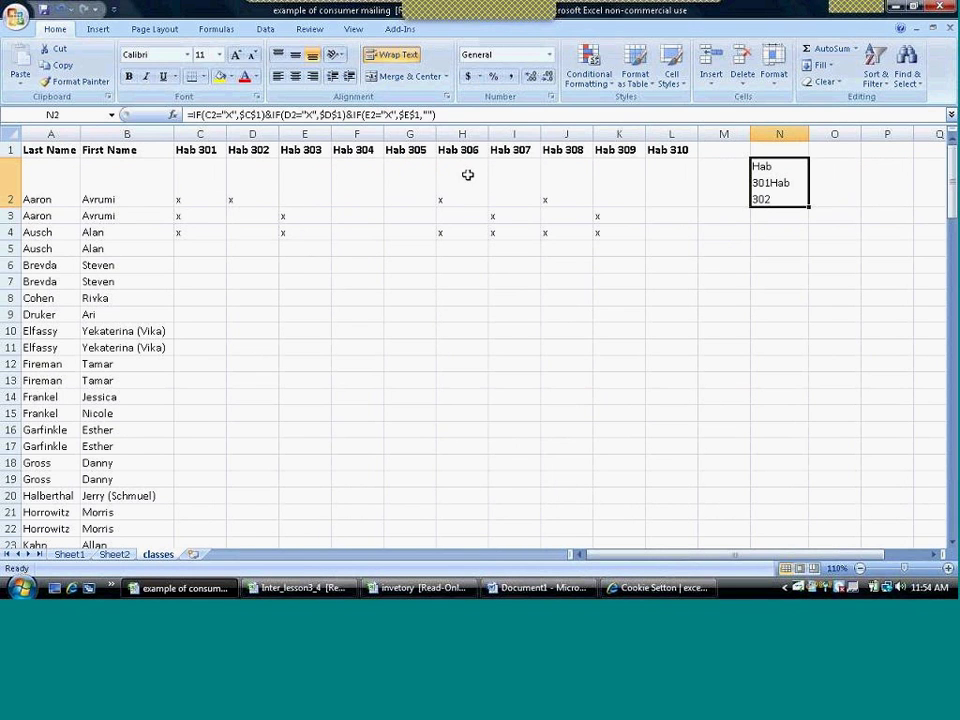
Step: Append &"," to the first IF's true value in N2 and add an empty string ("") as its false value
click(261, 114)
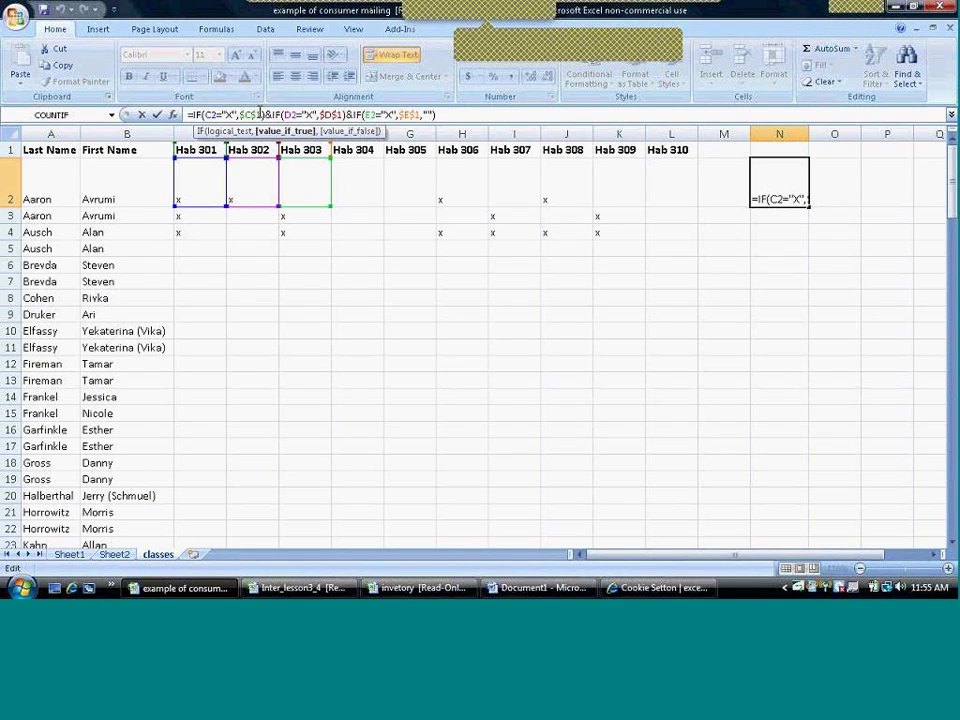
key(Right)
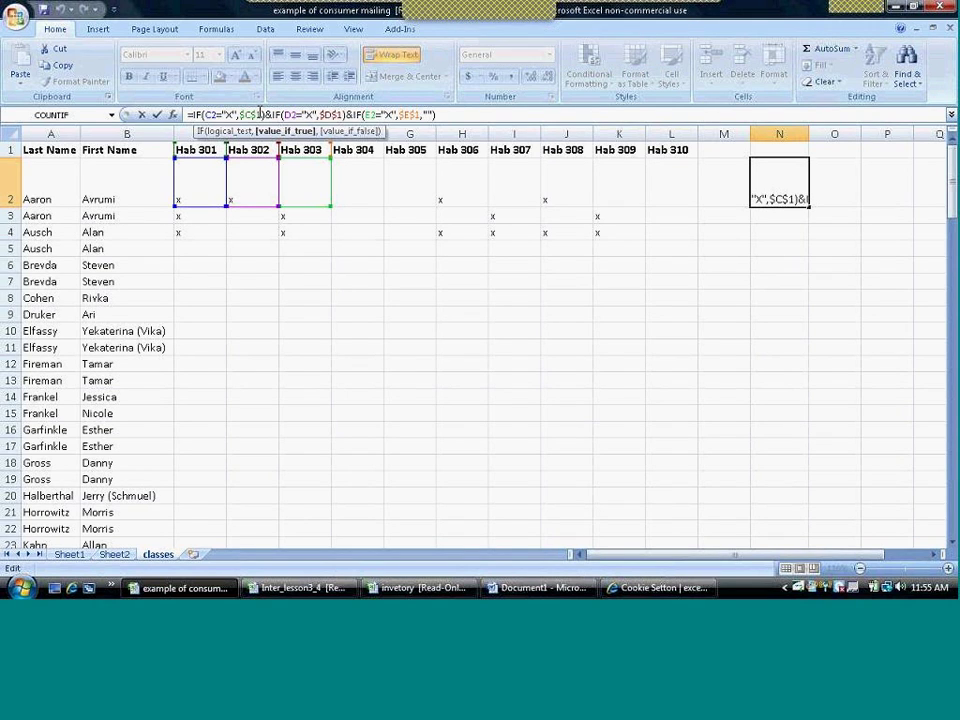
mouse_move(604, 21)
click(571, 29)
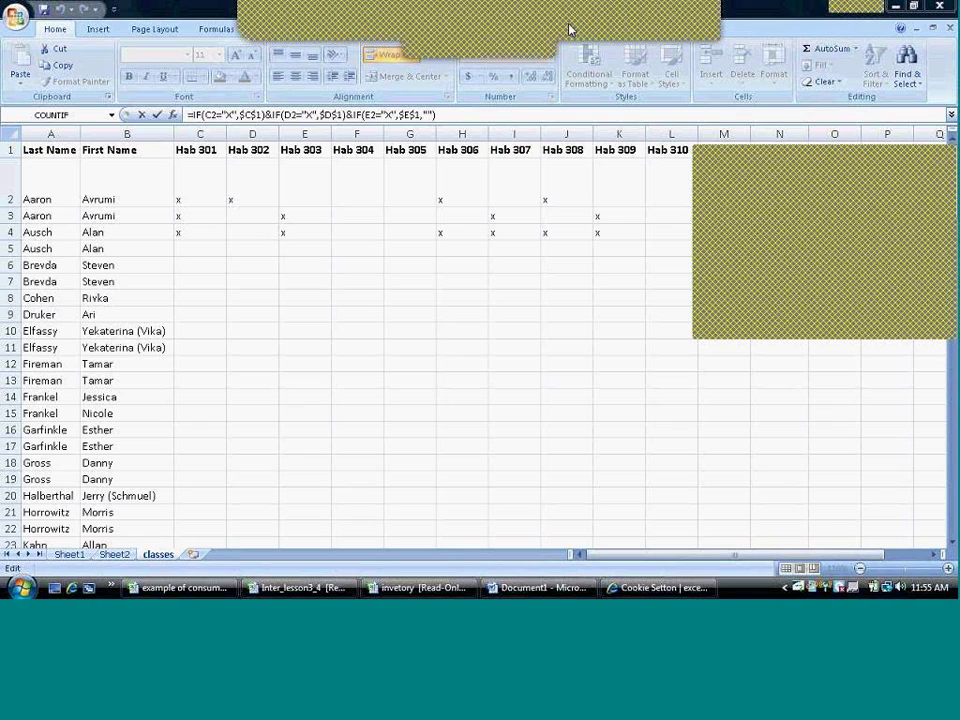
click(571, 29)
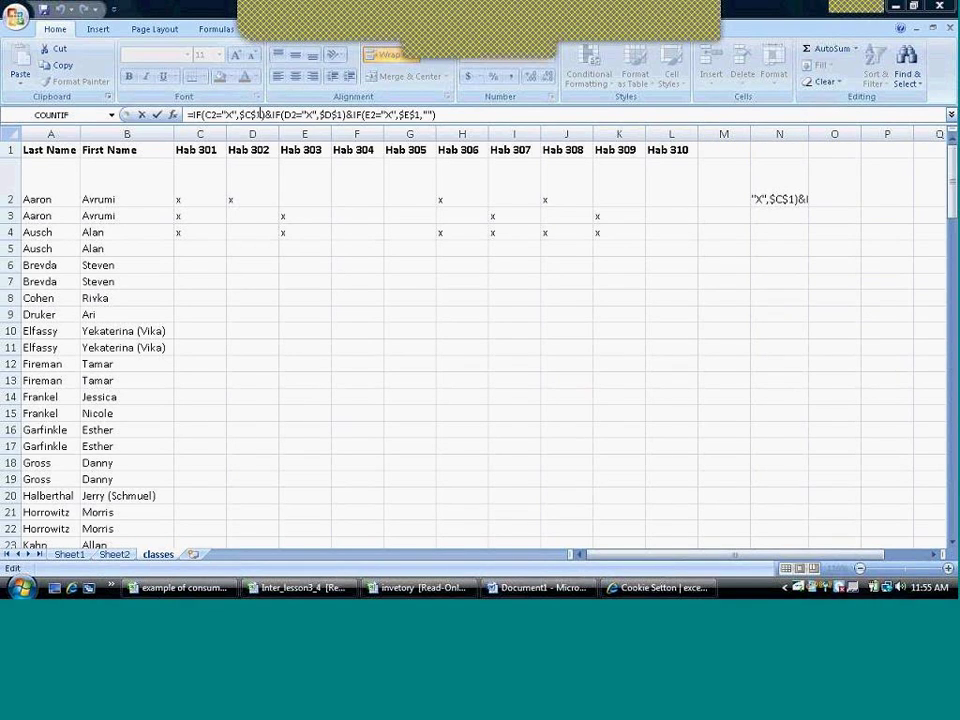
click(260, 114)
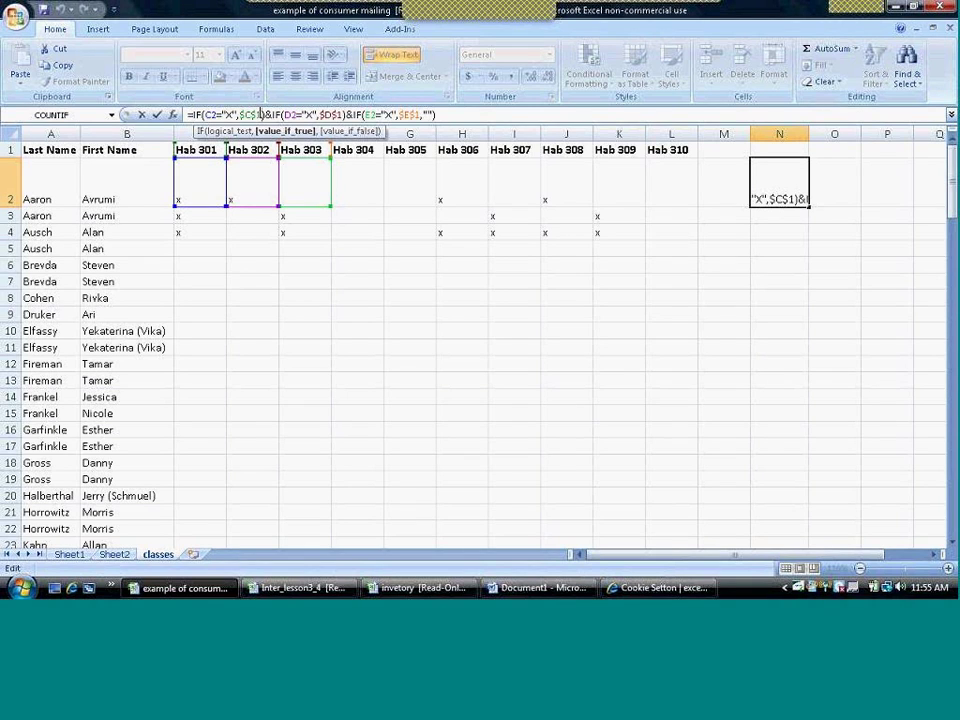
text(&)
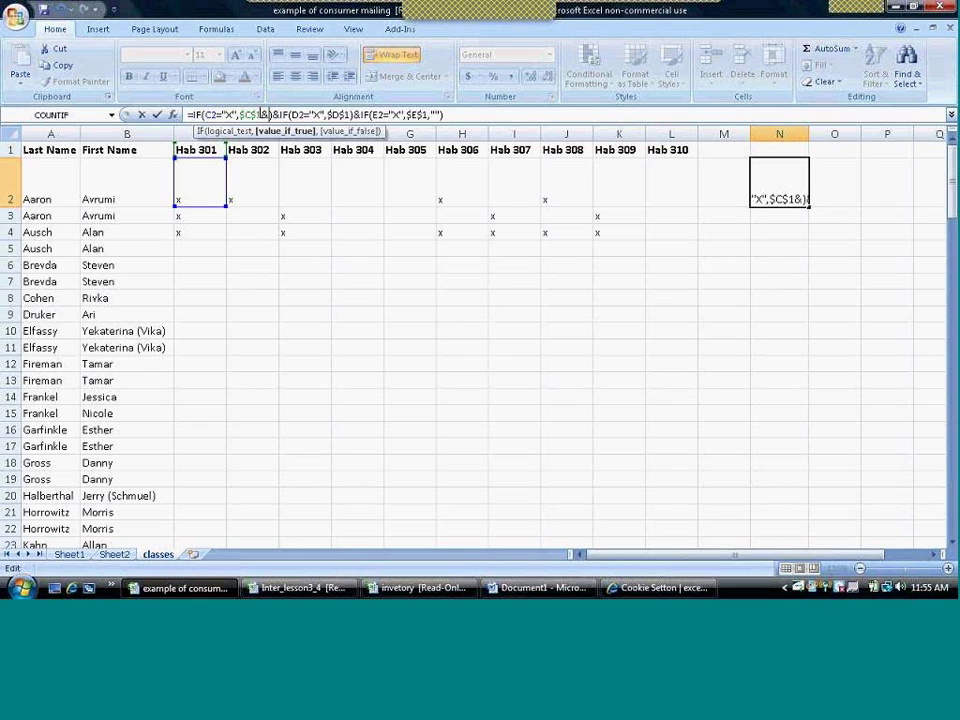
text(",")
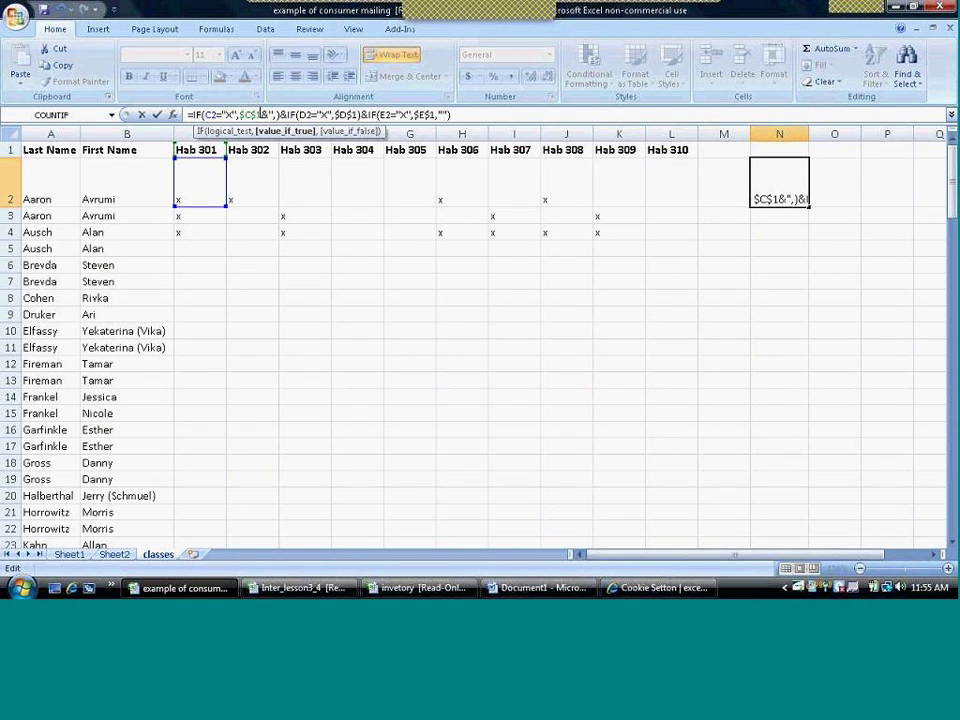
text(")
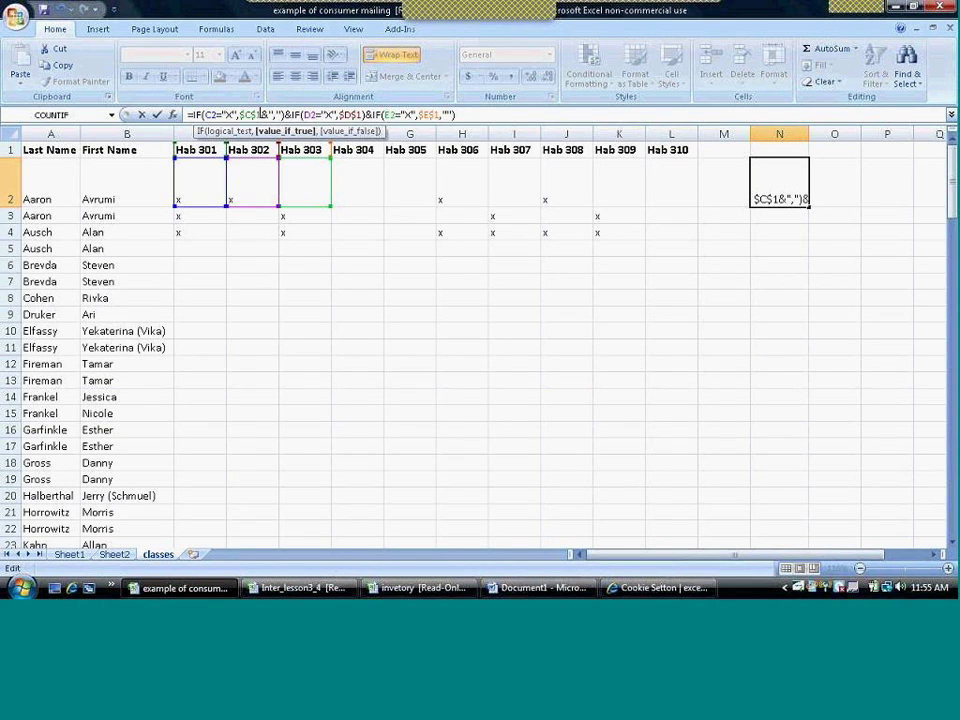
text(,)
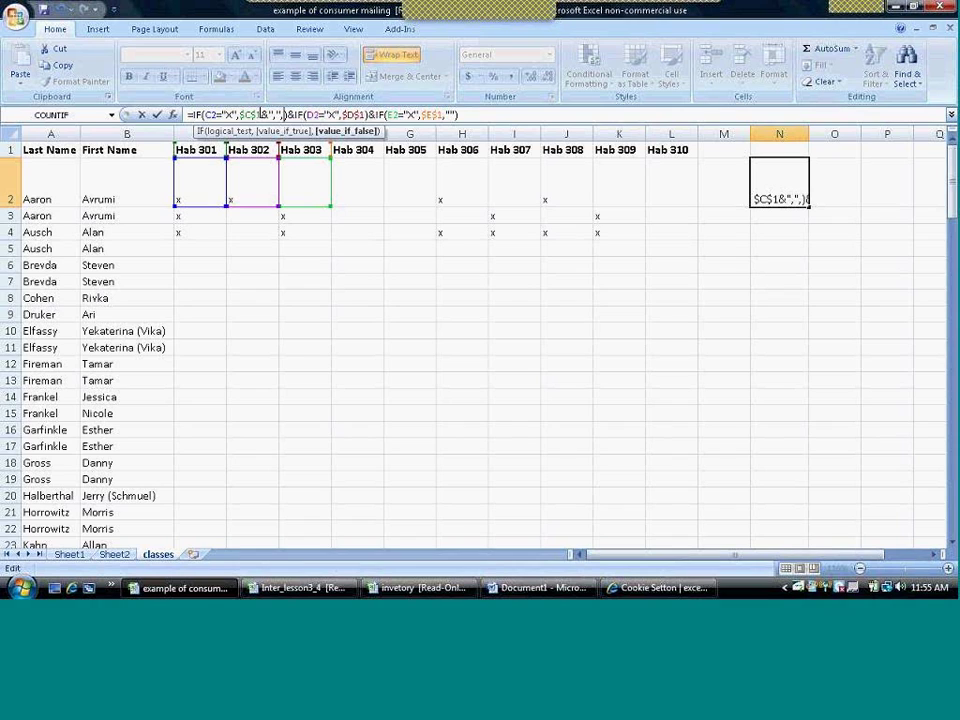
text("")
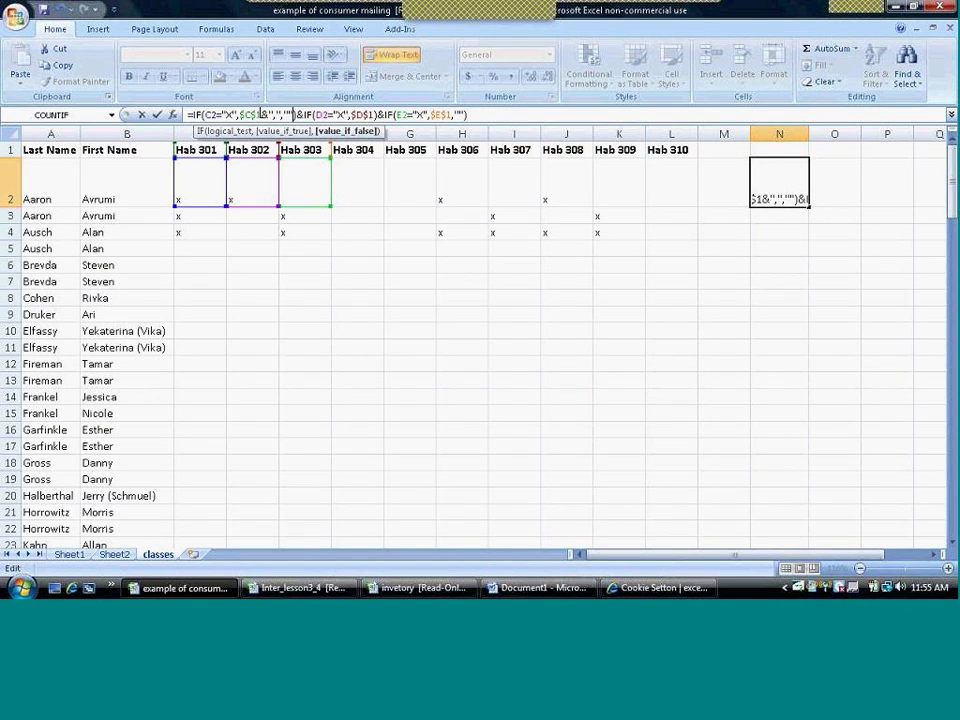
key(Return)
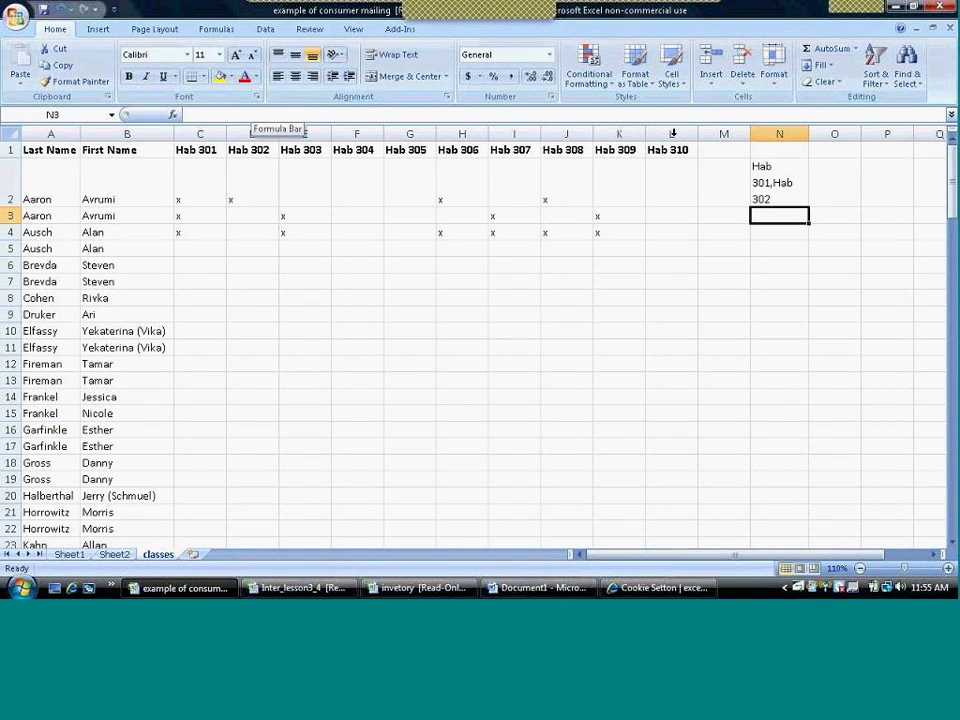
Step: Add a space after the comma in the first IF's separator in N2, making it ", "
click(772, 183)
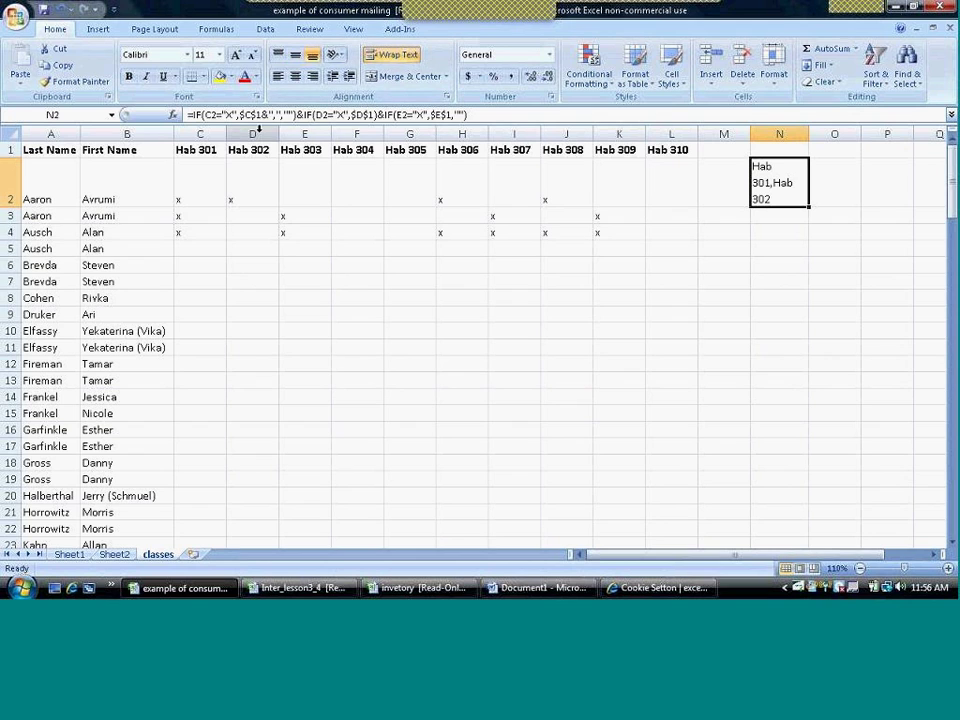
click(280, 119)
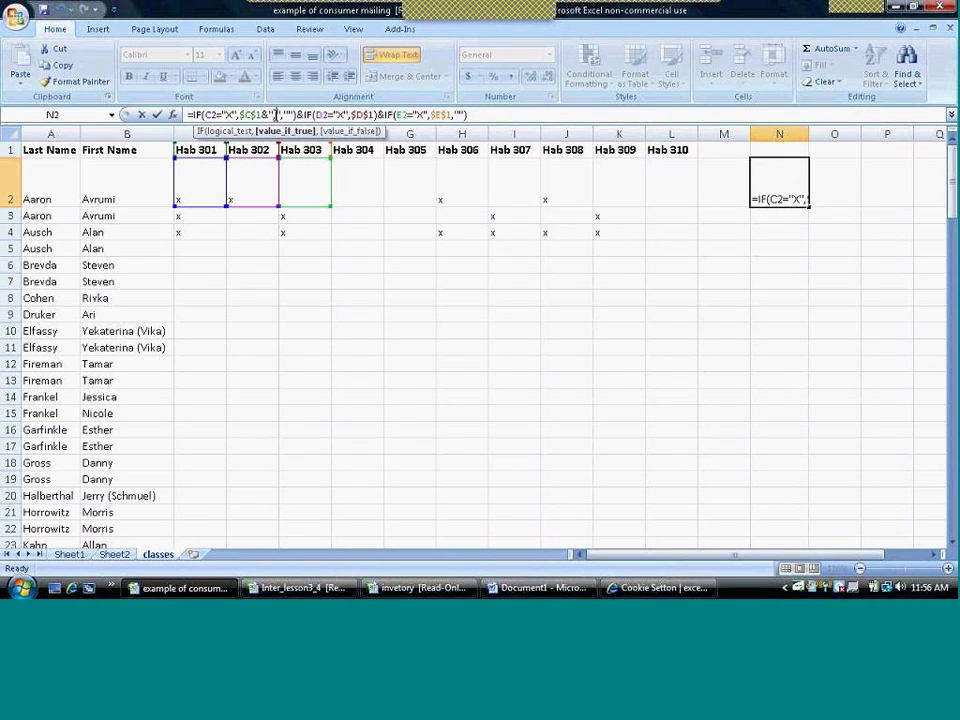
text(,)
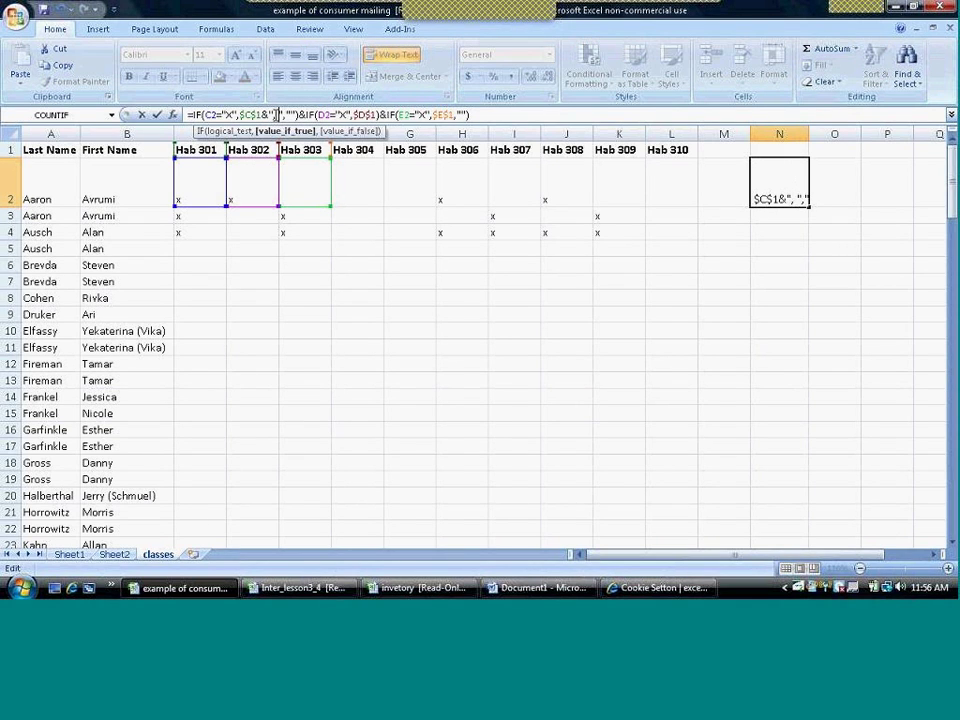
key(Return)
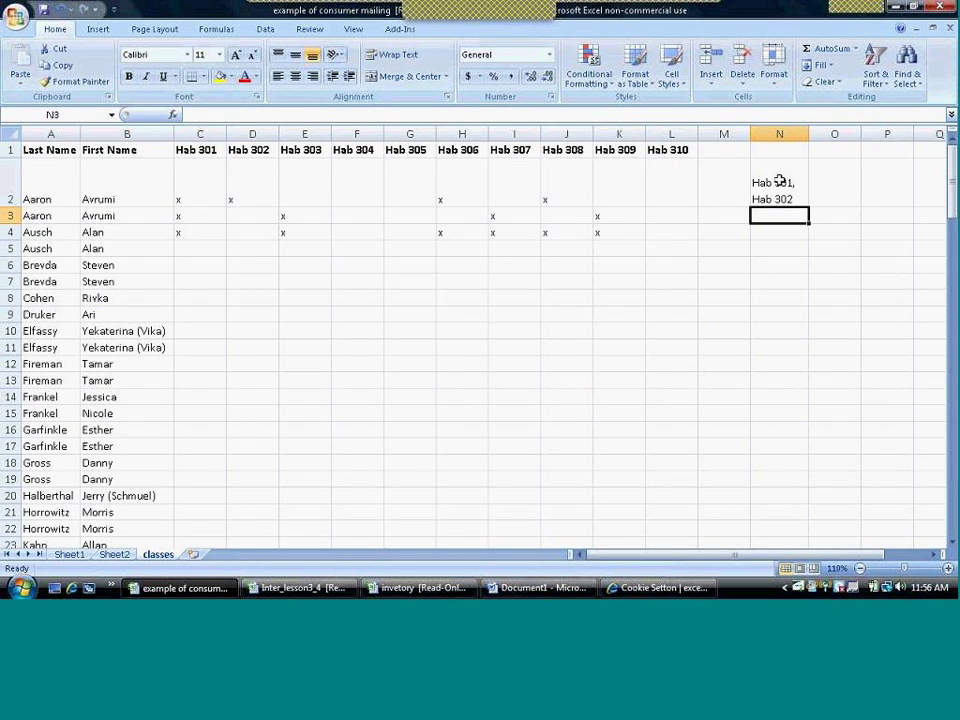
Step: Review the formula in N2 of the classes sheet, the joined names in Q2 of Sheet1 and Sheet1's contact columns
click(779, 182)
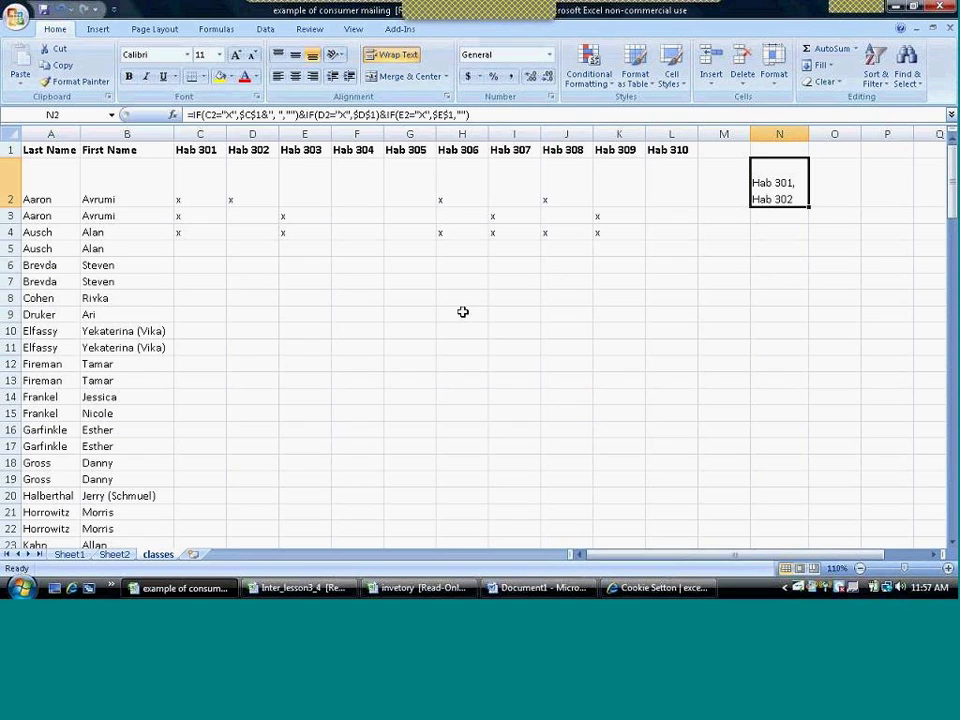
click(76, 560)
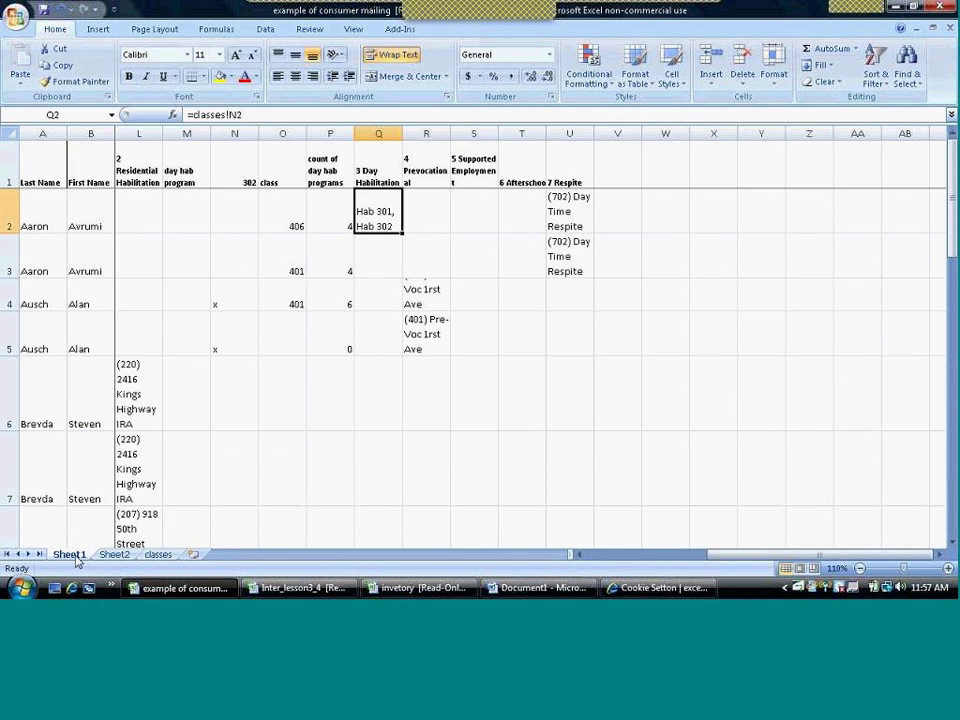
scroll(530, 350, right, 6)
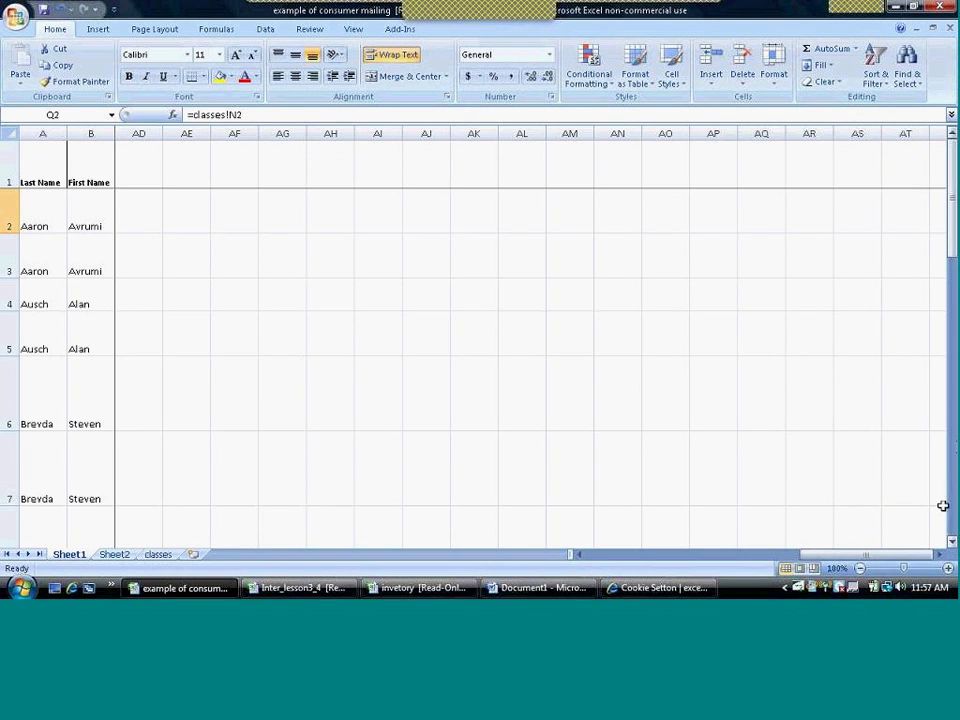
drag(866, 554, 607, 586)
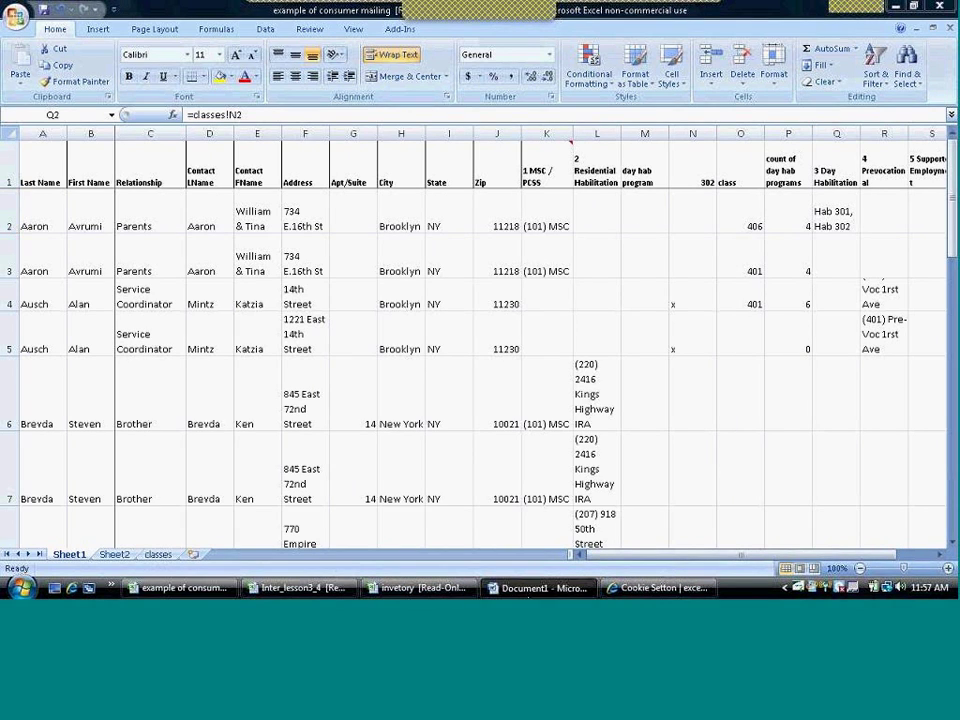
Step: Switch to the Word letter and place the insertion point between "Dear" and its comma, with the mail merge tools shown
click(540, 588)
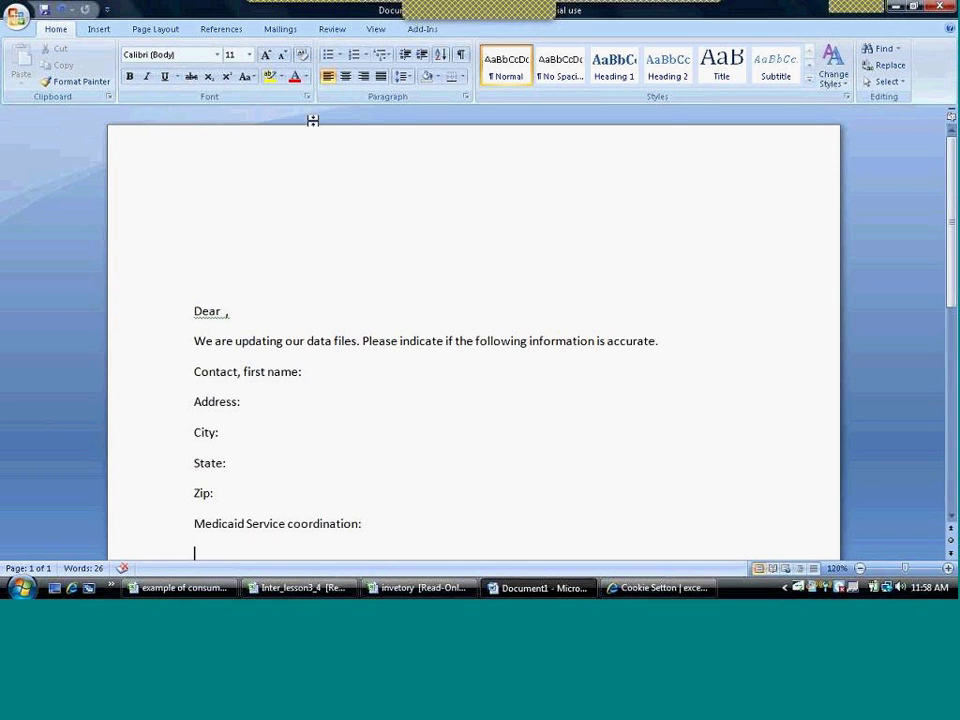
click(281, 29)
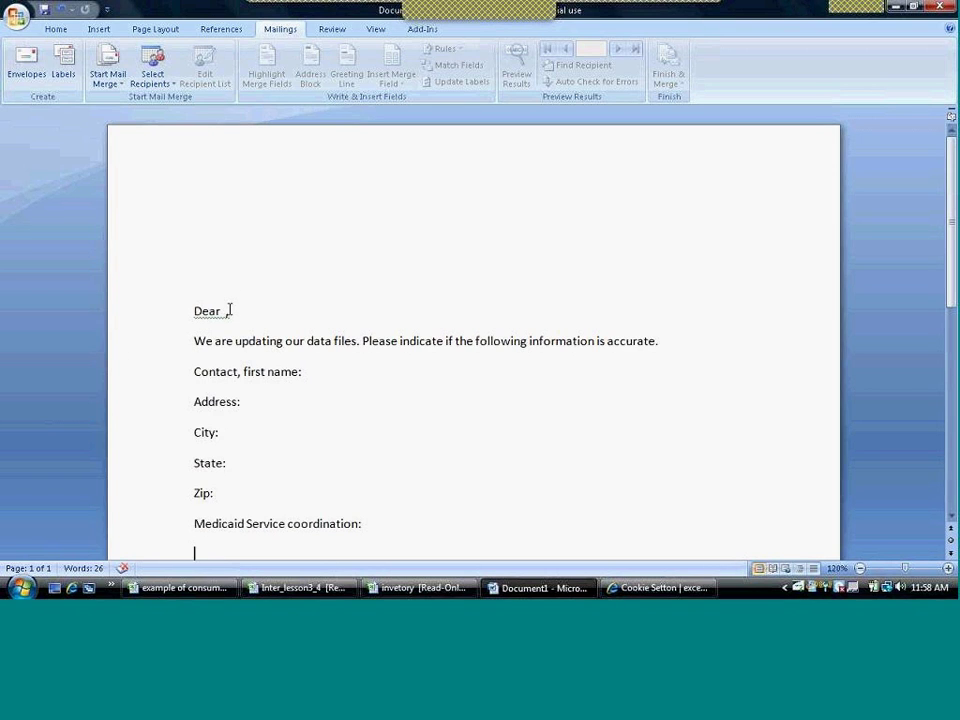
click(223, 311)
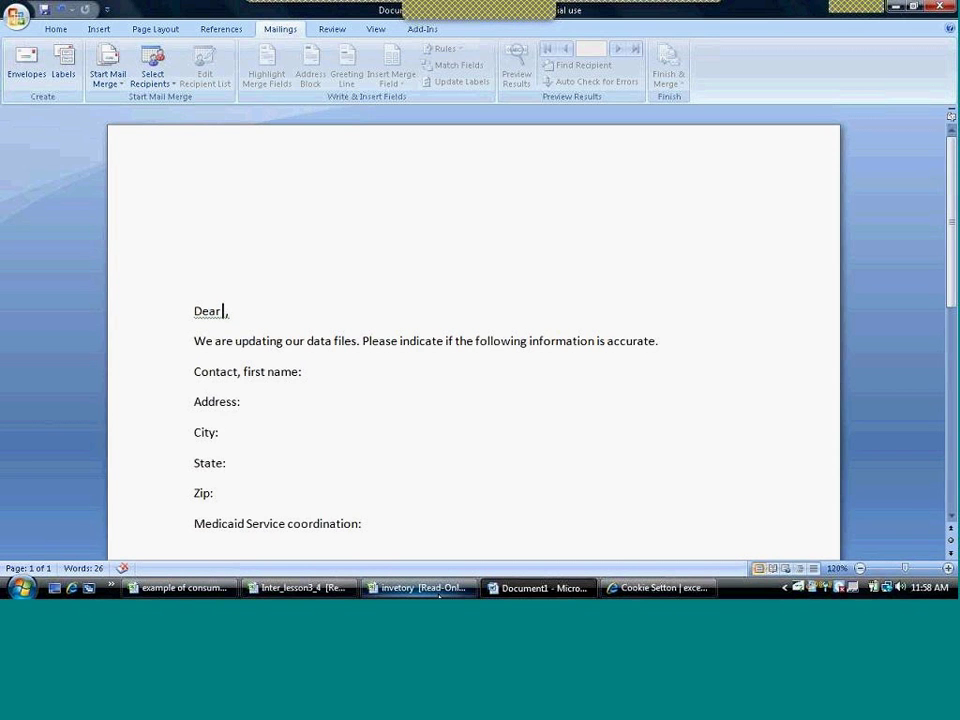
Step: Save the consumer mailing workbook in Documents as "Copy of example of consumer mailing" (Excel 97-2003 Workbook) and return to the Word letter
click(438, 590)
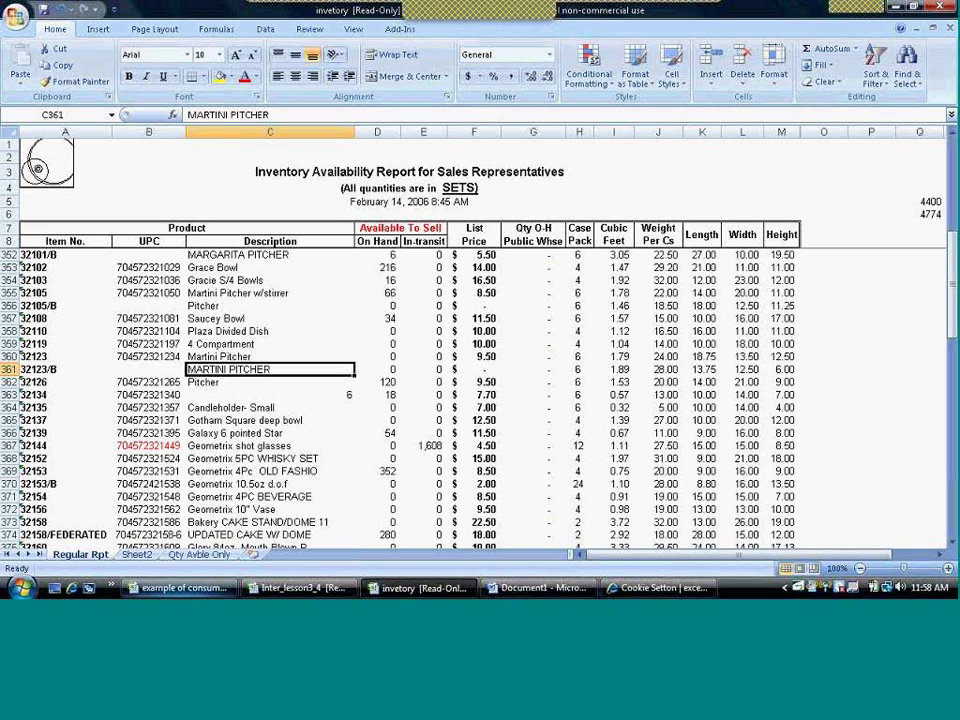
click(196, 590)
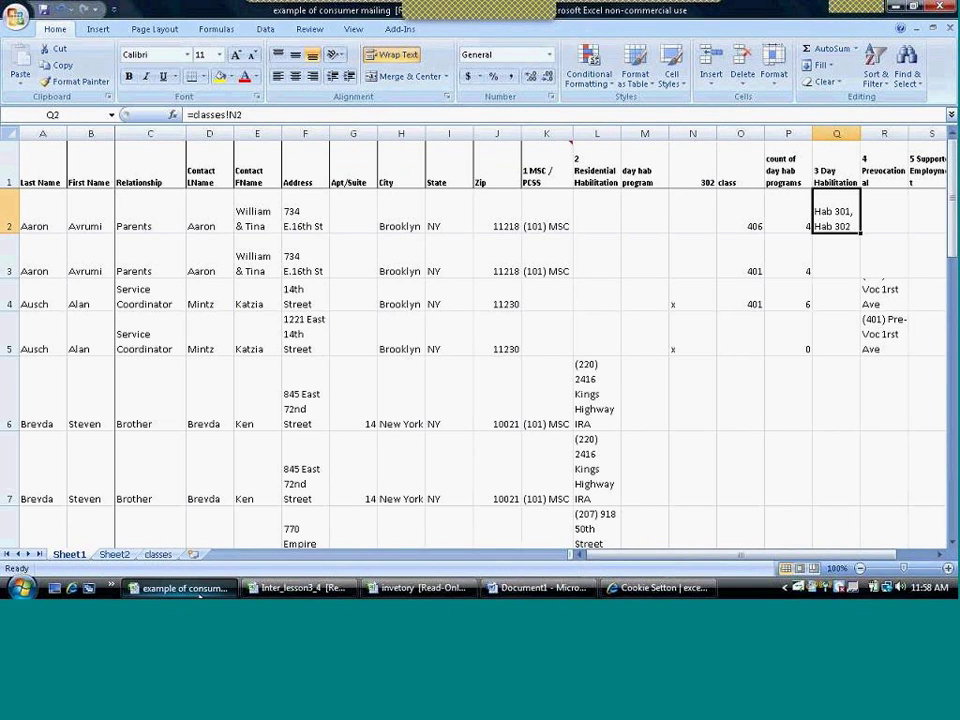
key(ctrl+s)
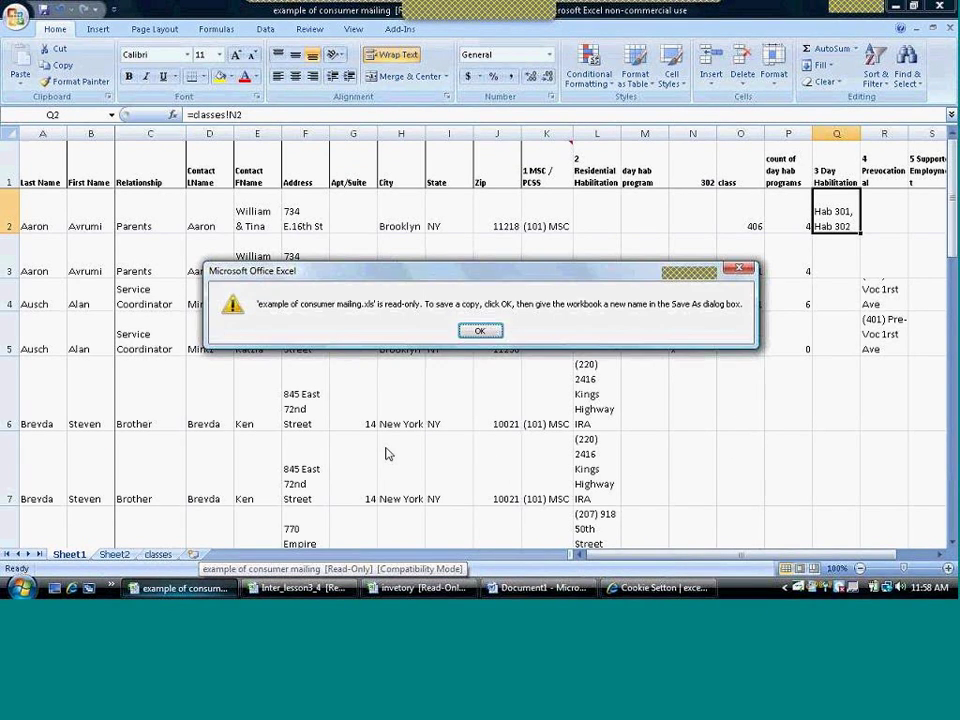
click(482, 330)
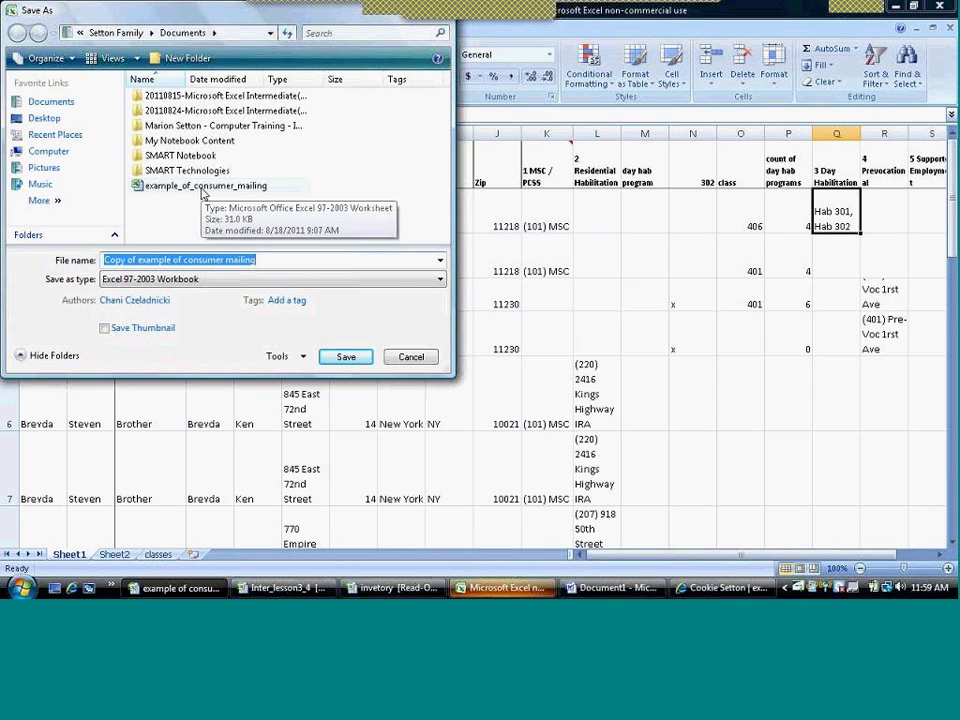
click(345, 357)
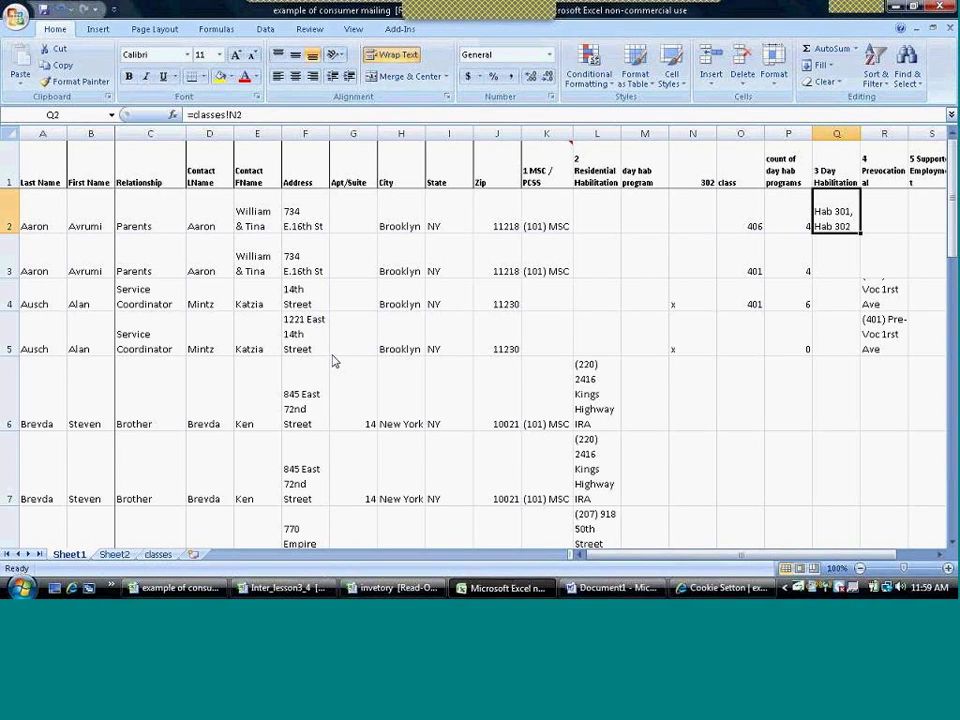
click(600, 588)
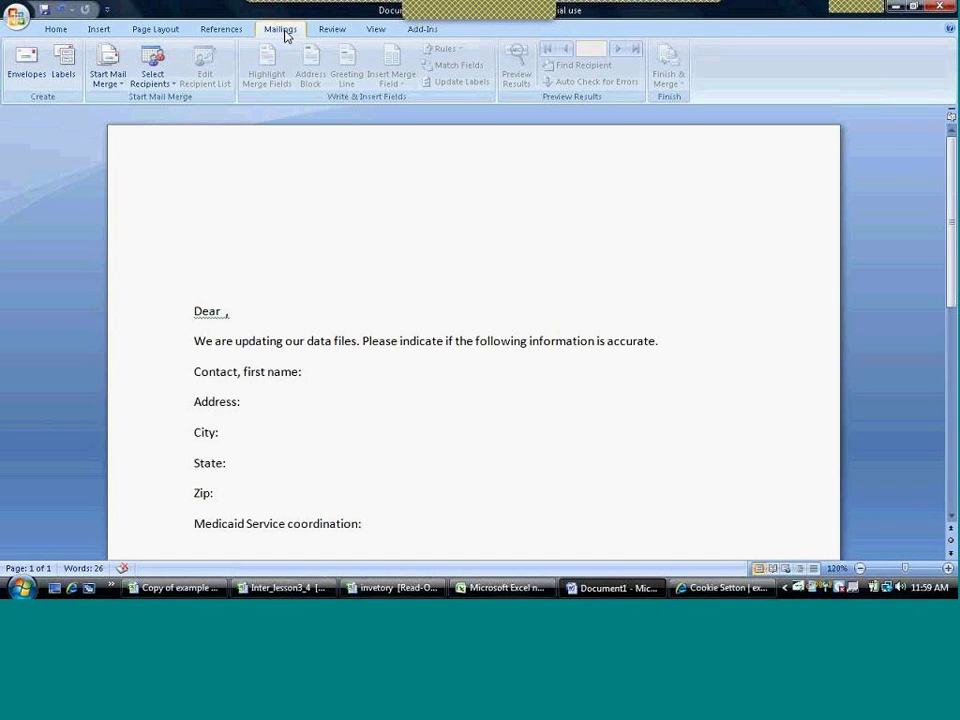
Step: Set the mail merge document type to Letters and return it to Normal Word Document
click(110, 80)
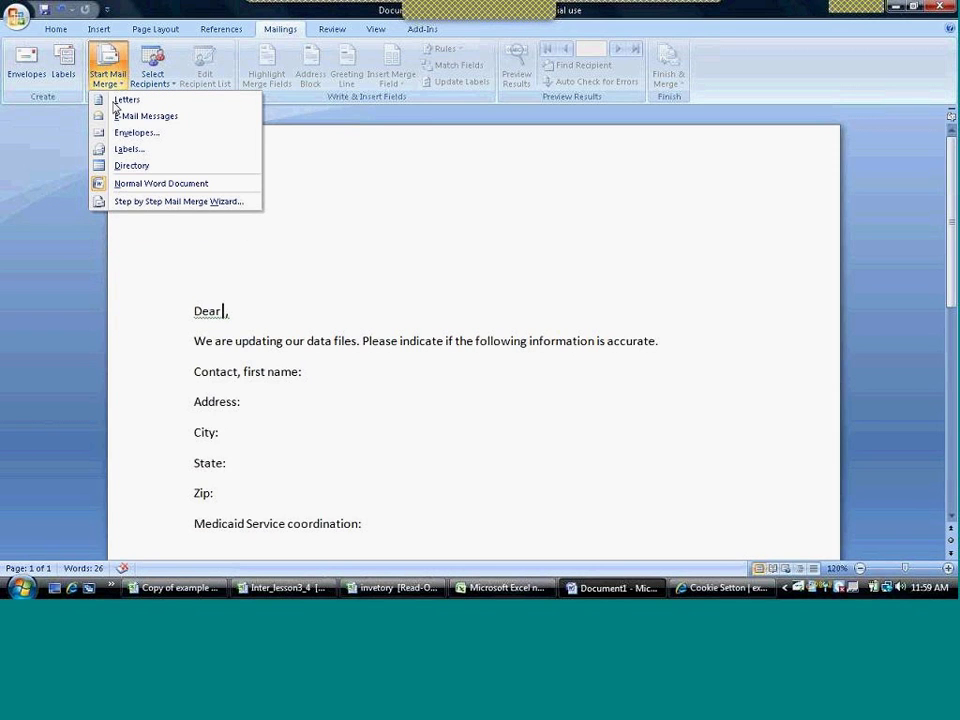
click(115, 104)
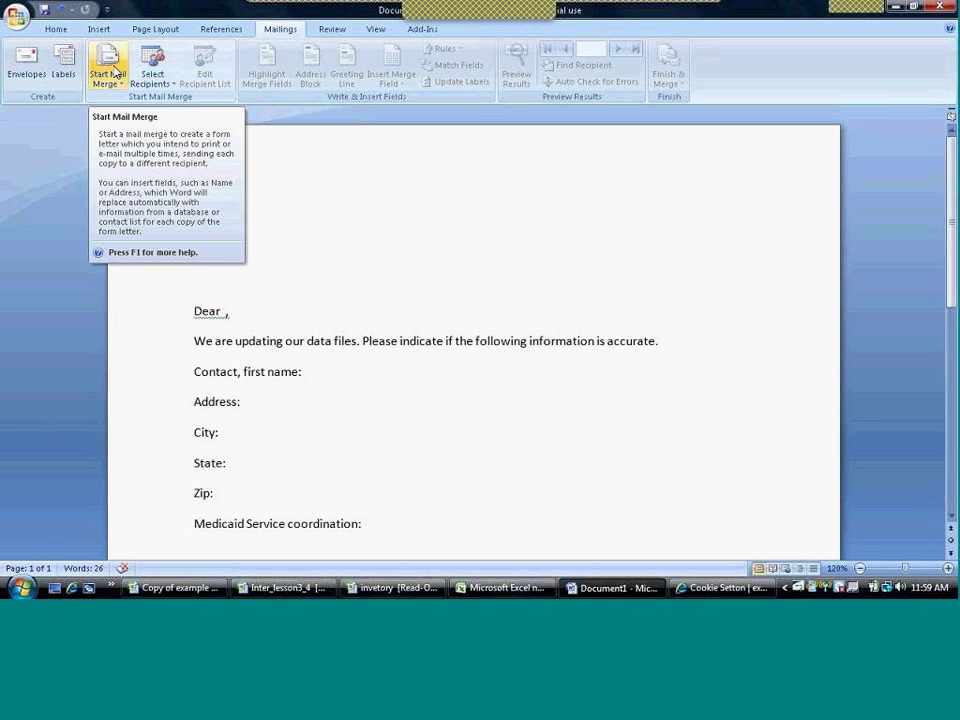
click(115, 72)
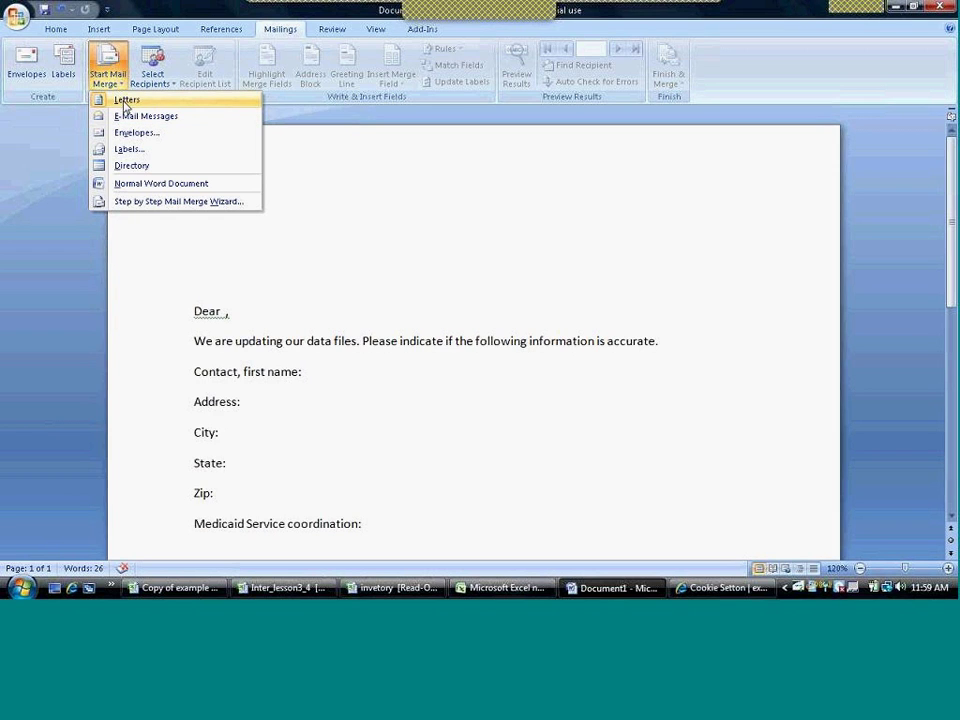
click(125, 102)
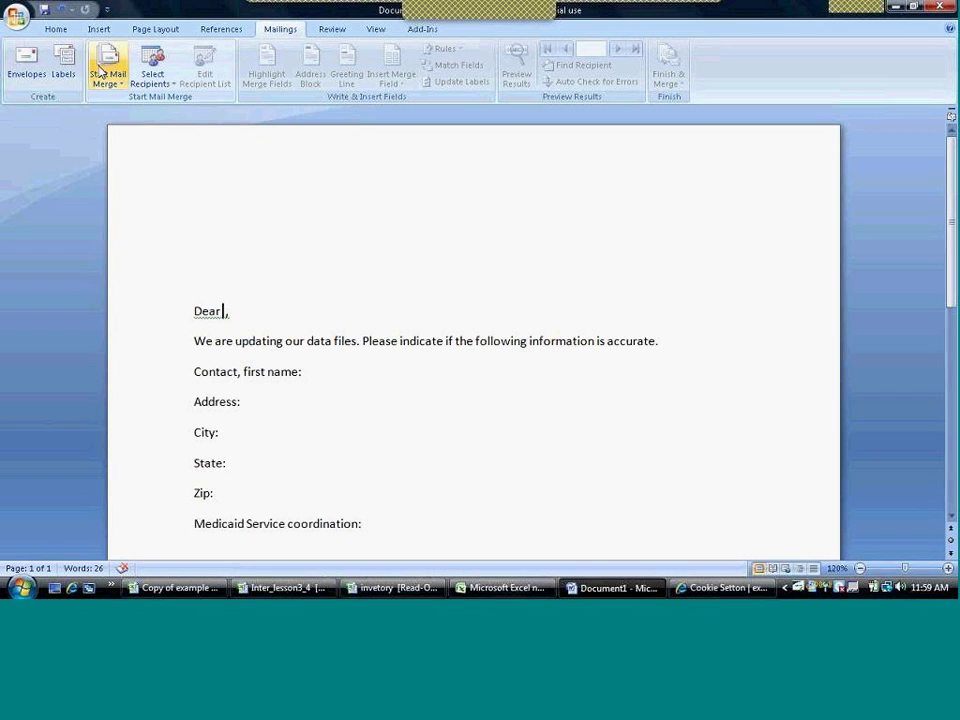
click(102, 72)
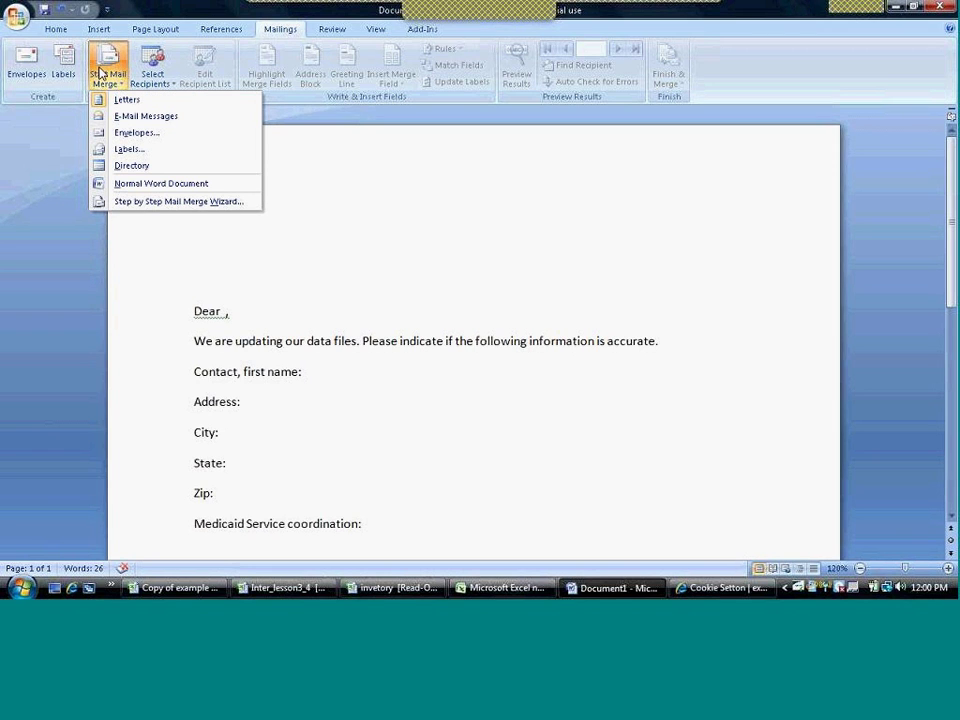
click(125, 186)
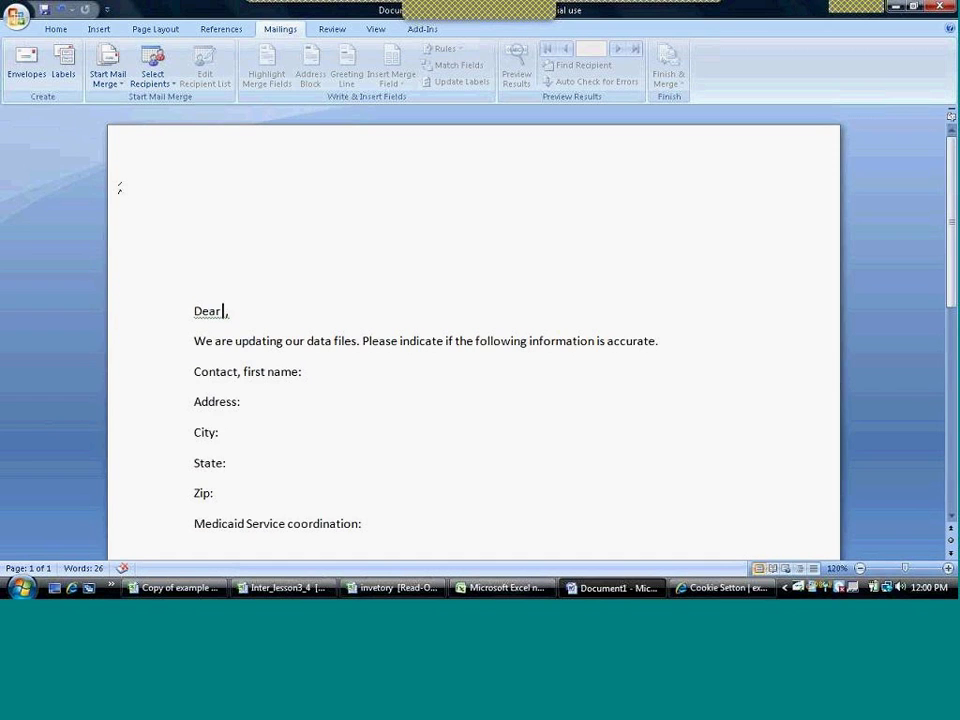
Step: Set the mail merge type to Letters and open "Copy of example of consumer mailing" from Documents as the existing recipient list
click(105, 68)
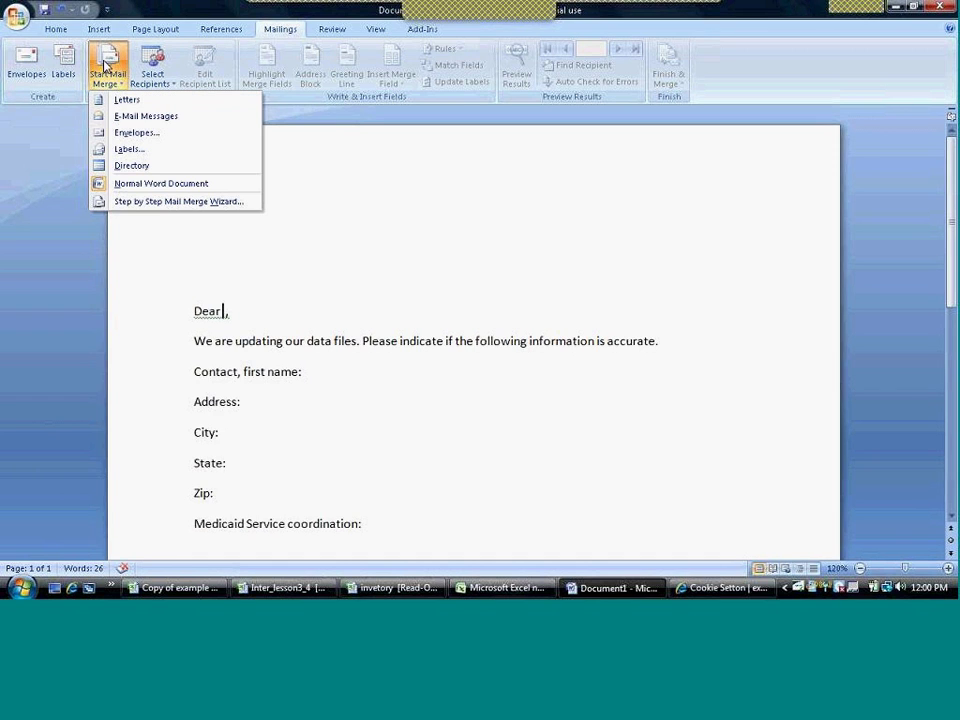
click(125, 100)
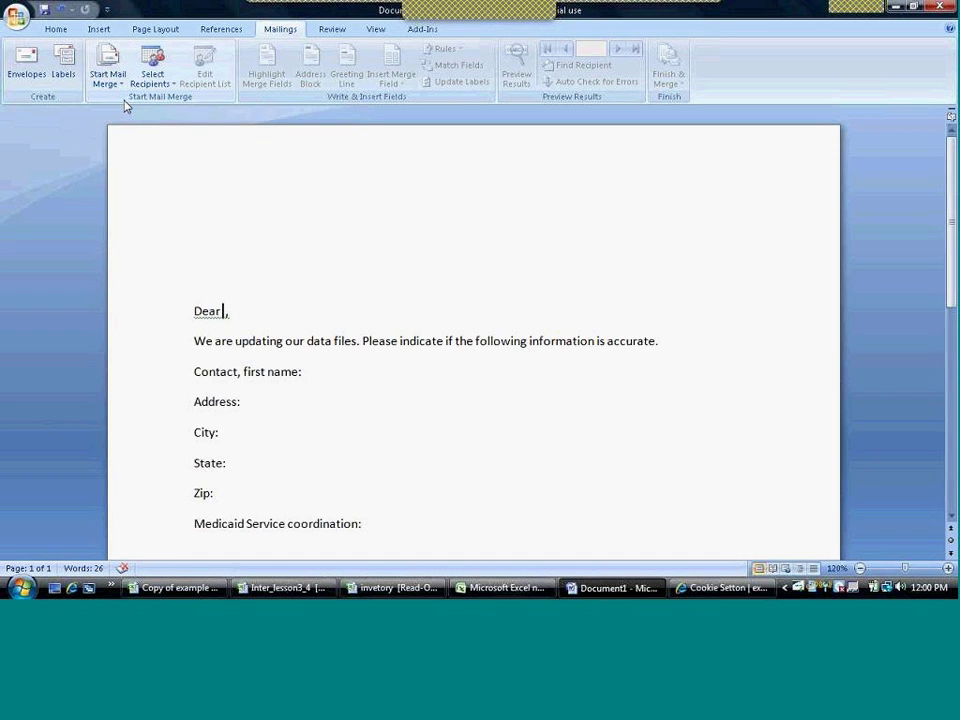
click(152, 75)
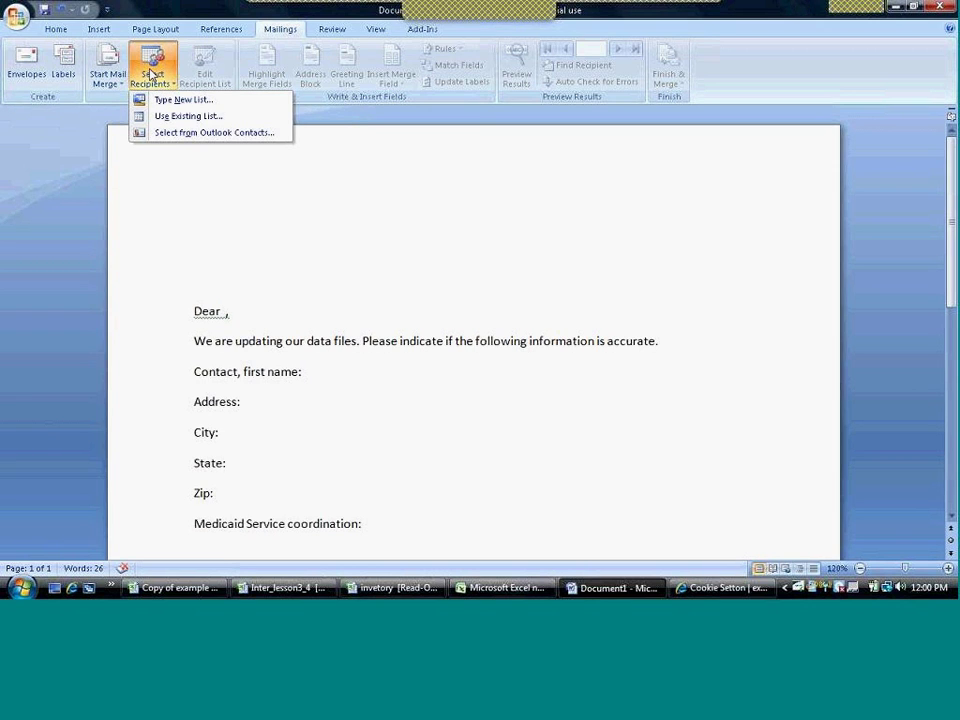
click(160, 119)
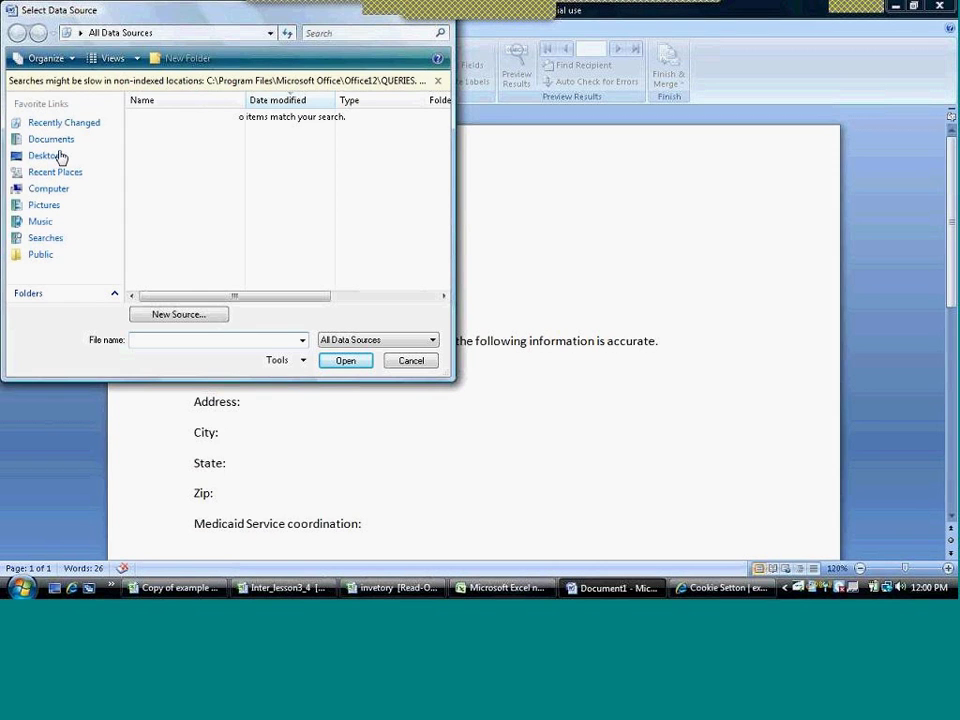
click(62, 142)
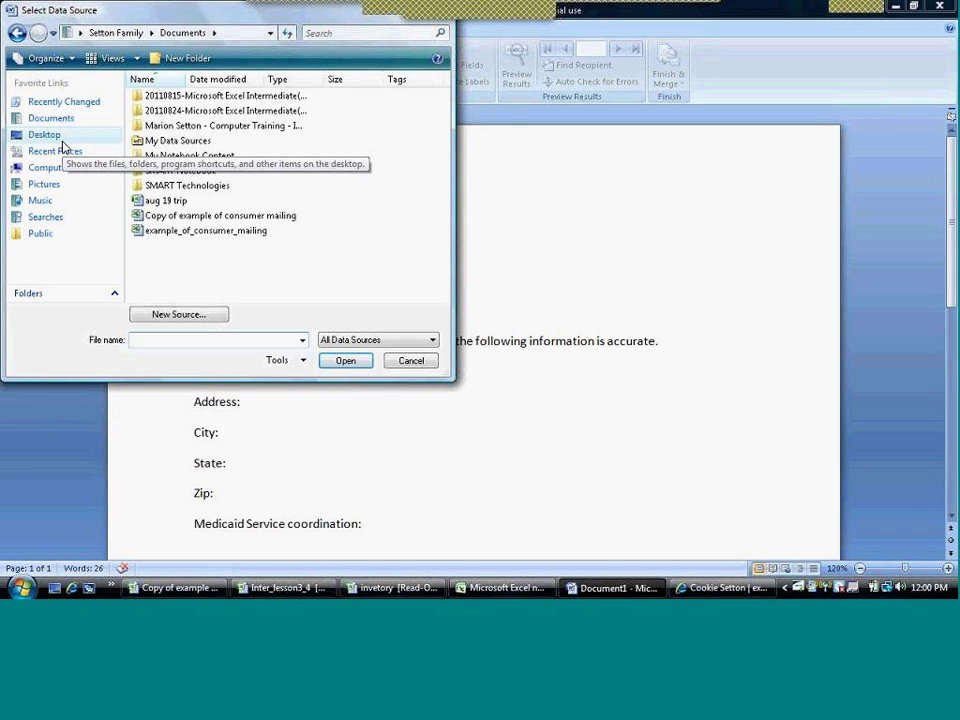
click(172, 222)
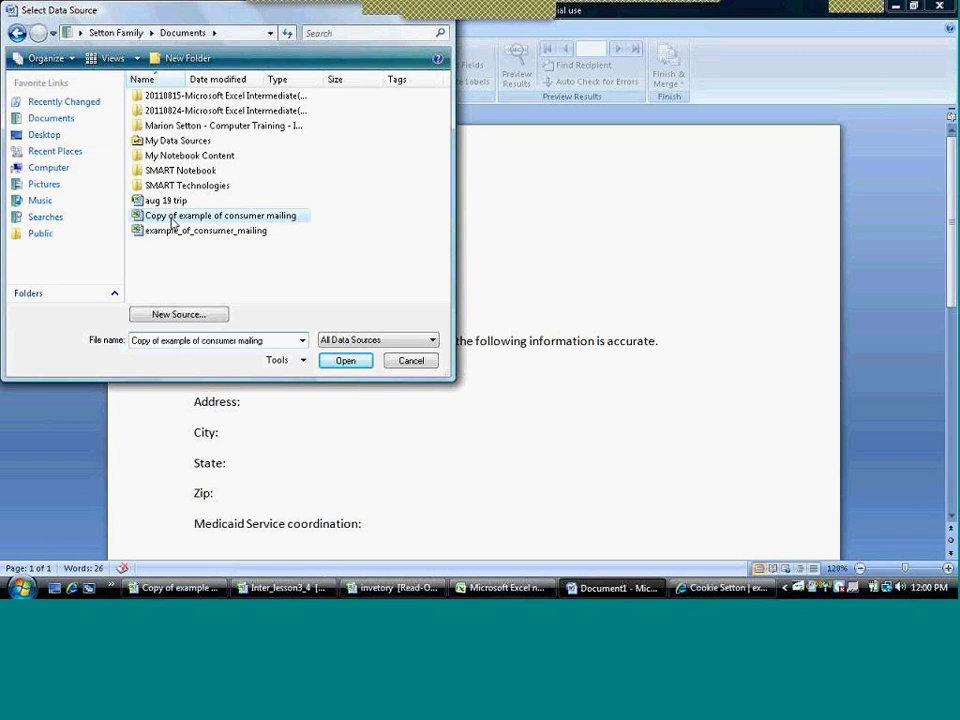
click(344, 361)
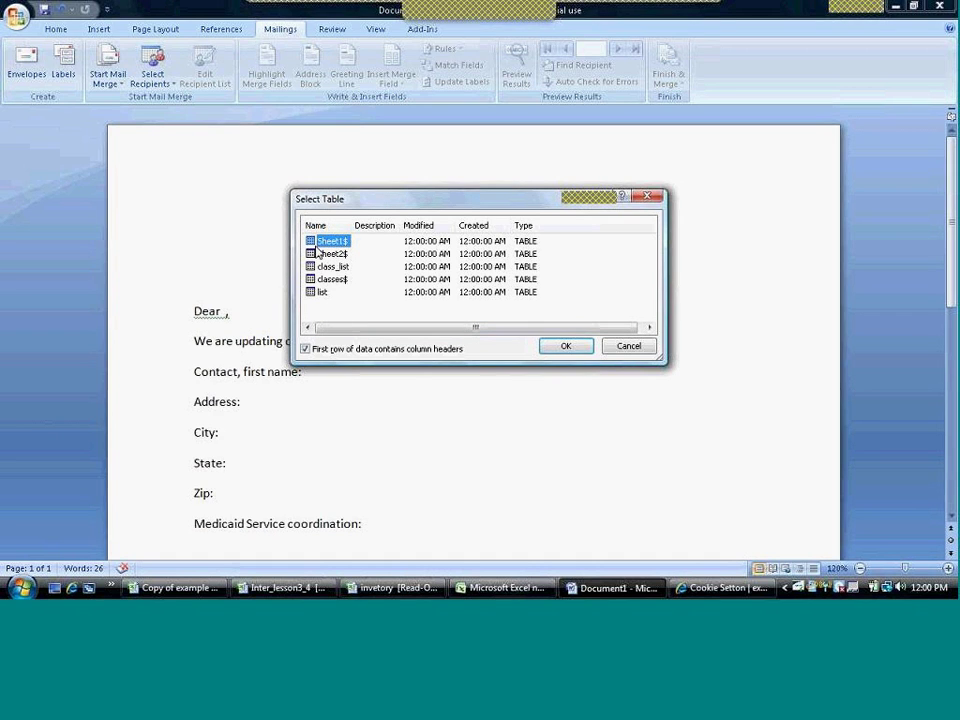
Step: Choose the Sheet1$ table of the workbook as the recipient data for the merge
click(559, 352)
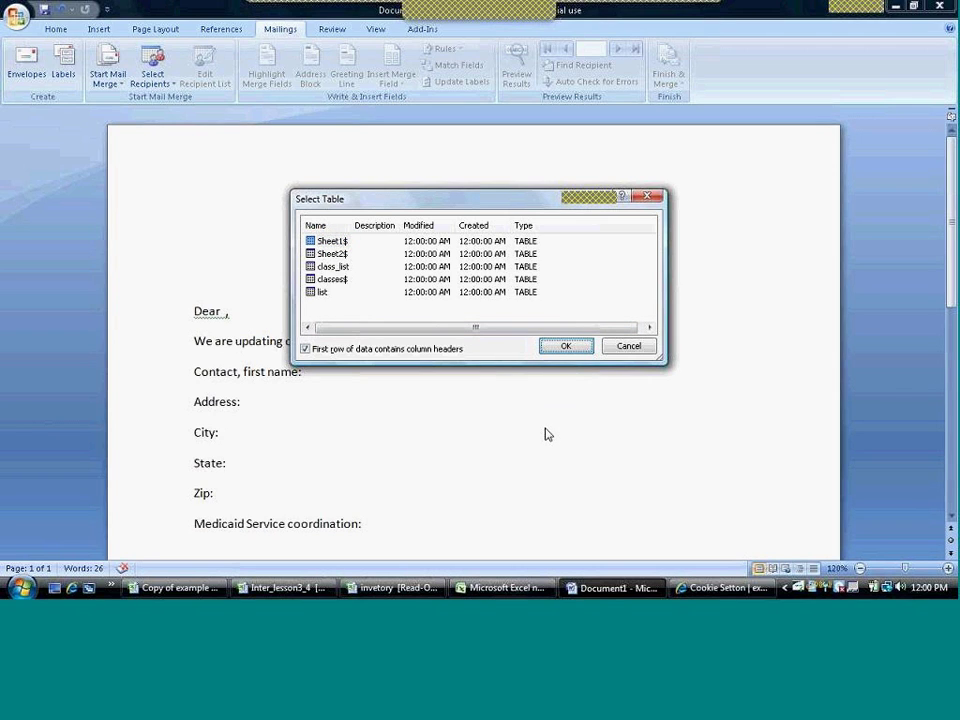
click(346, 244)
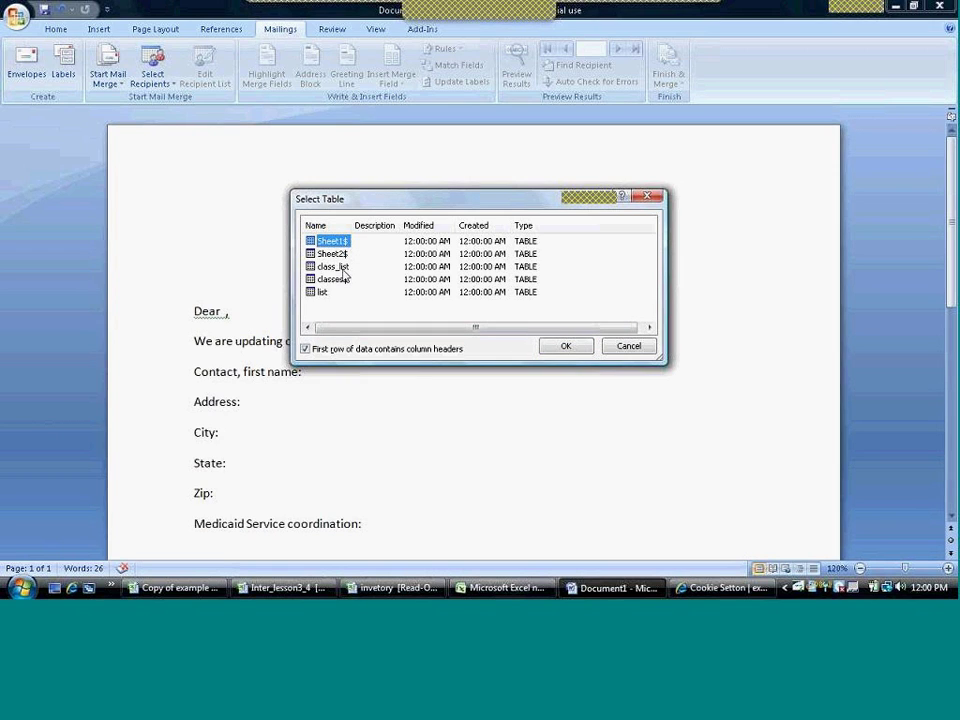
click(334, 280)
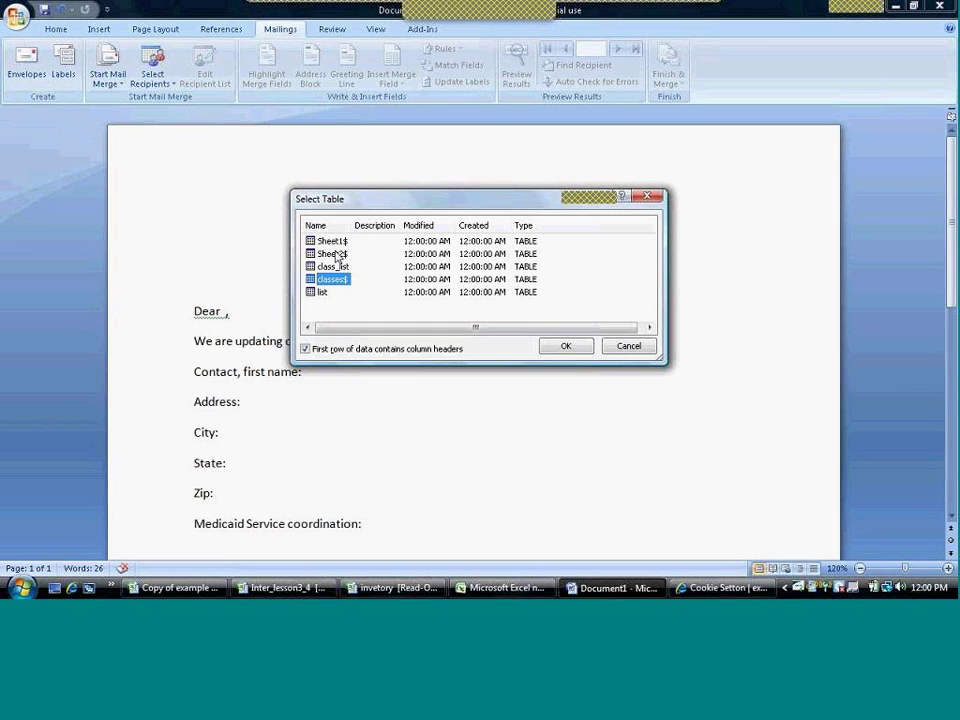
click(336, 243)
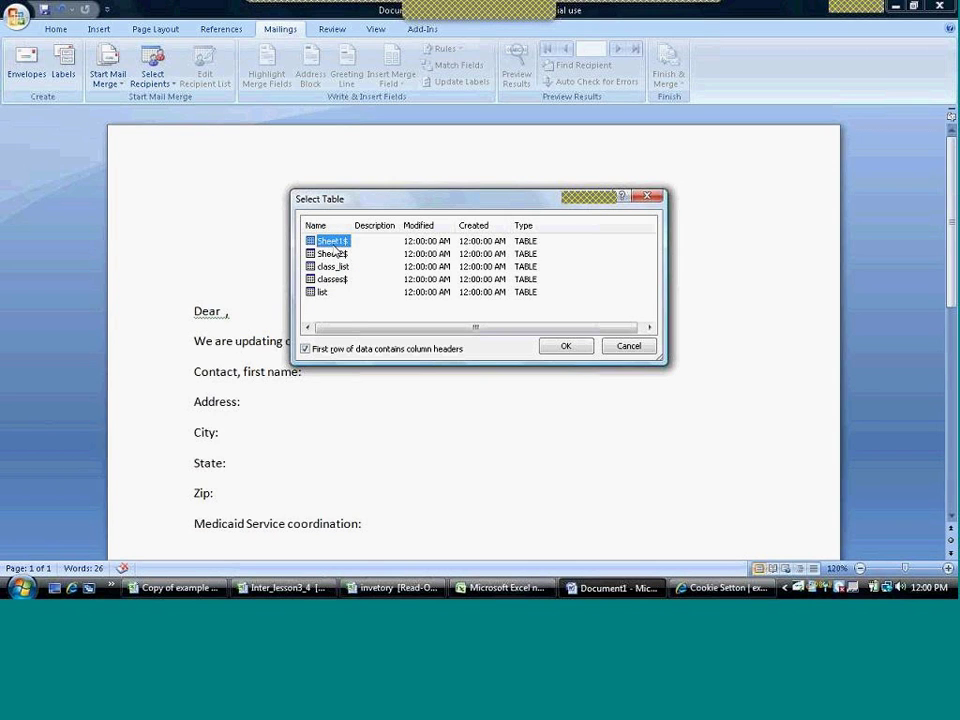
click(556, 349)
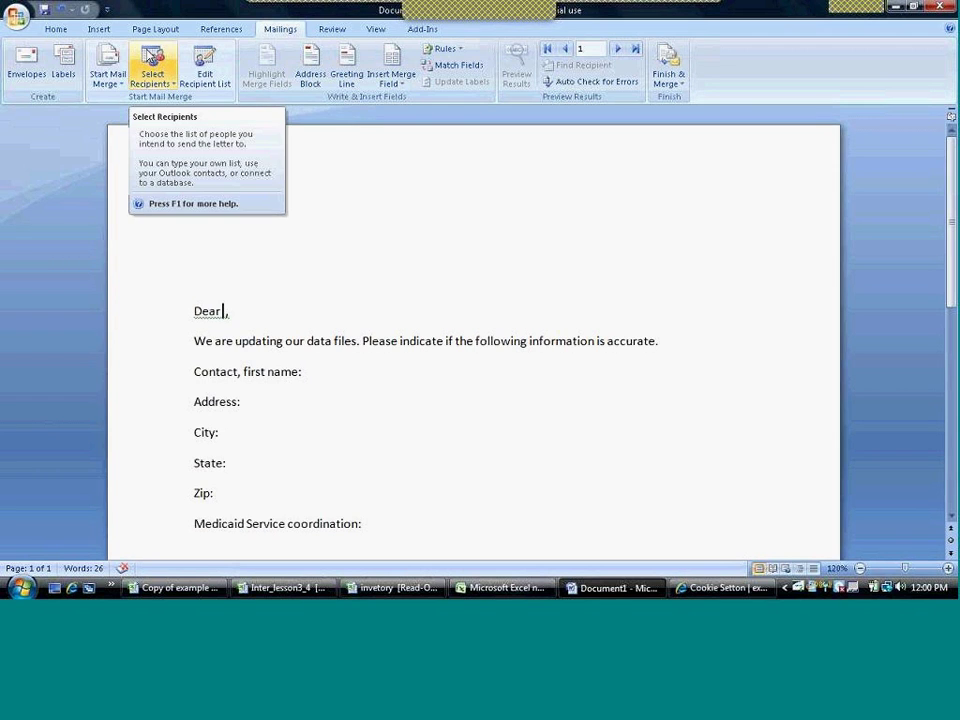
Step: Insert the First_Name and Last_Name merge fields, separated by a space, between "Dear" and its comma
click(150, 56)
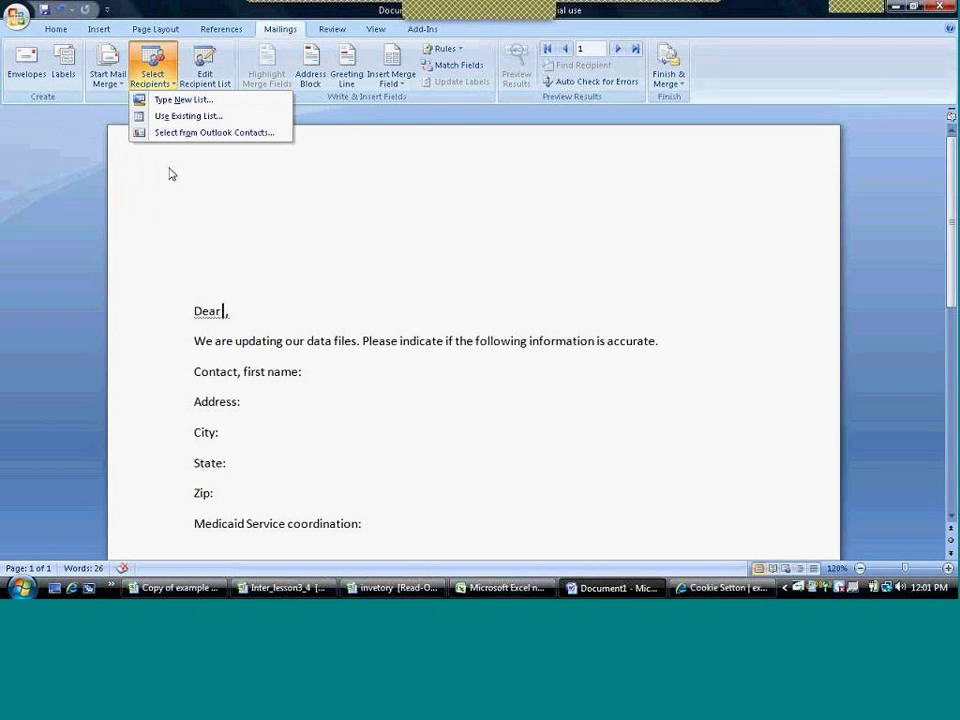
click(226, 311)
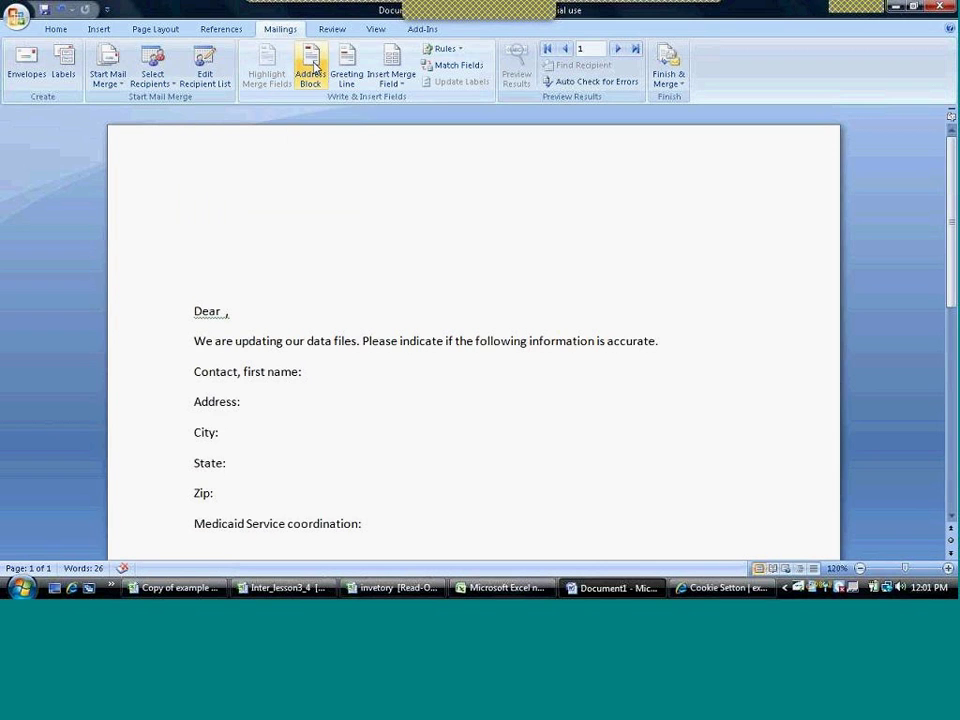
click(391, 60)
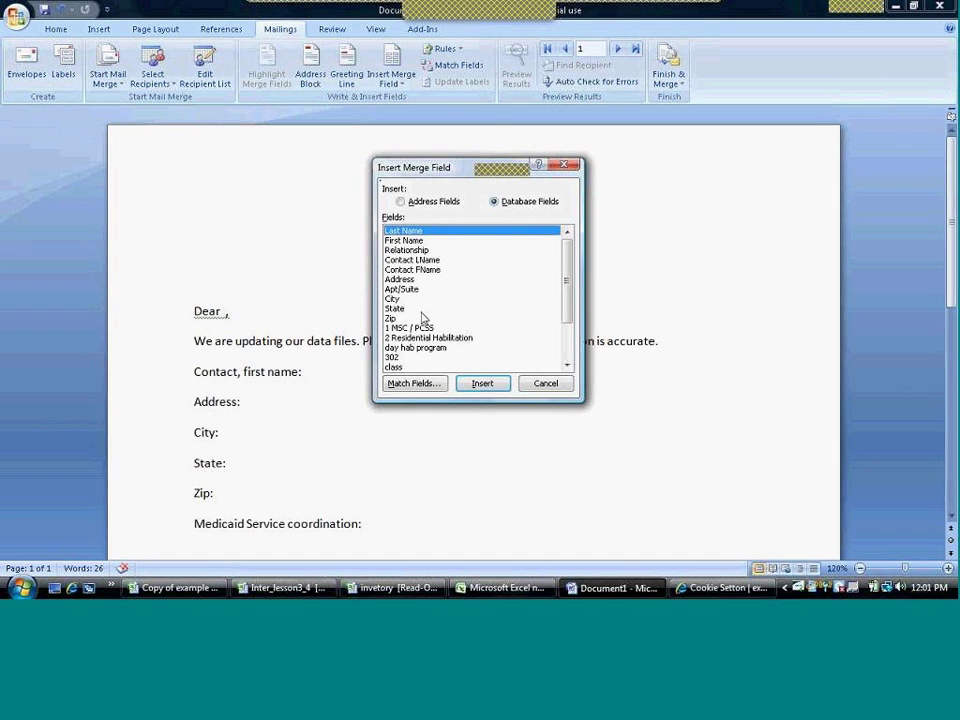
click(541, 388)
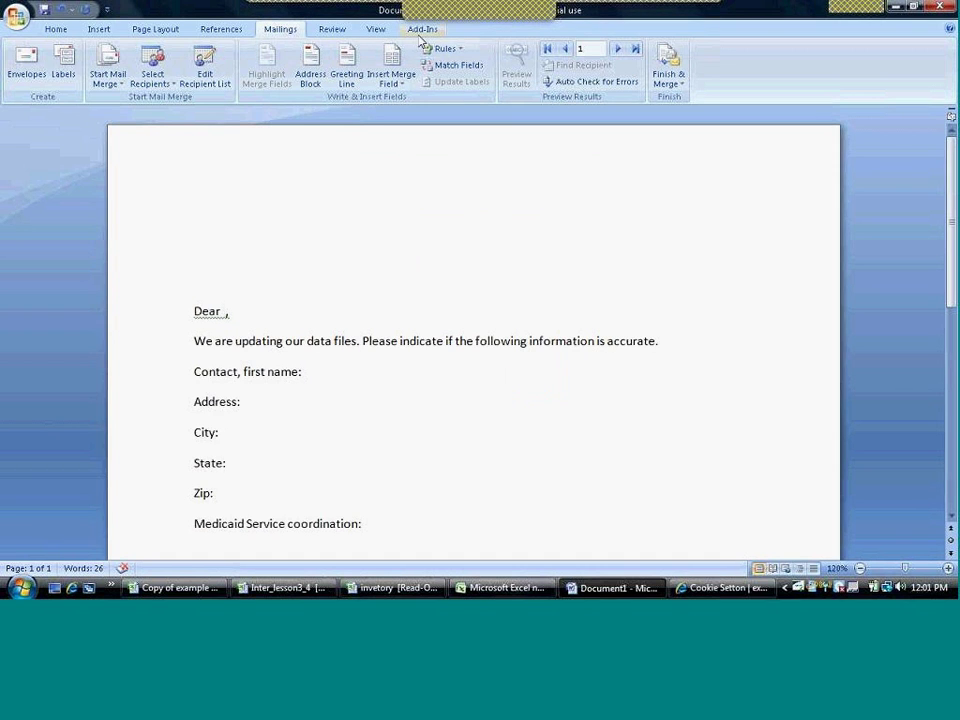
click(395, 80)
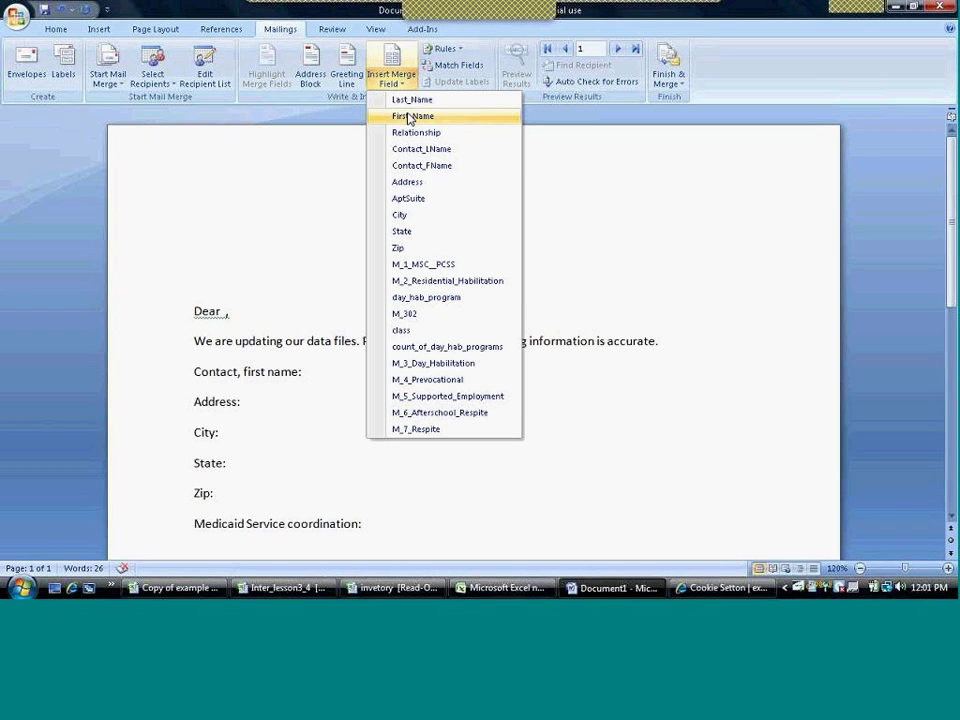
click(409, 117)
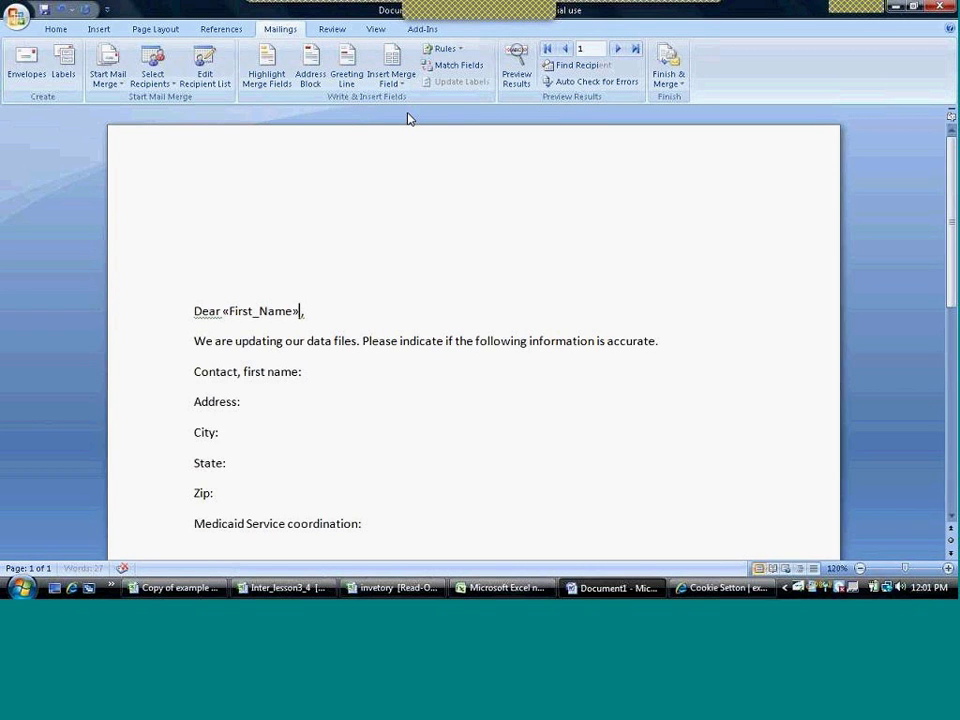
click(393, 60)
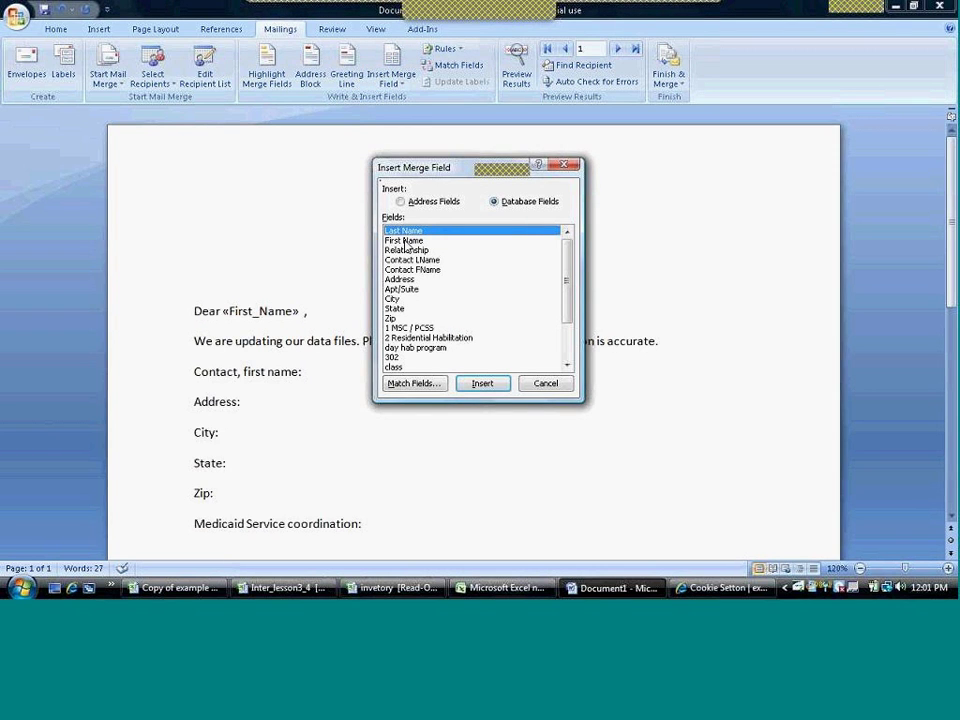
click(483, 384)
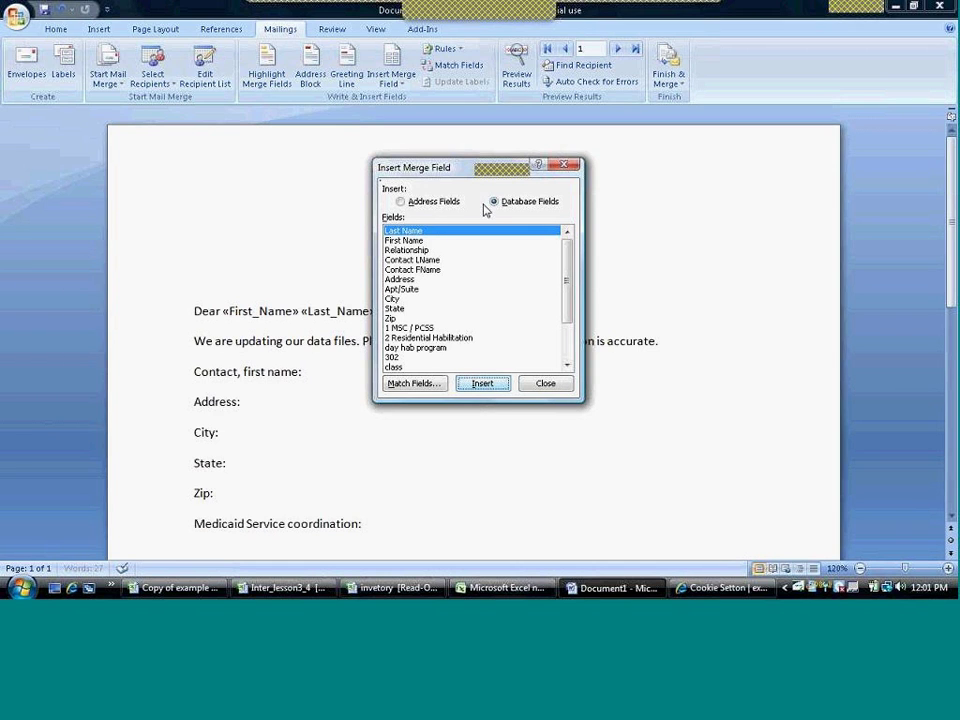
drag(462, 171, 708, 245)
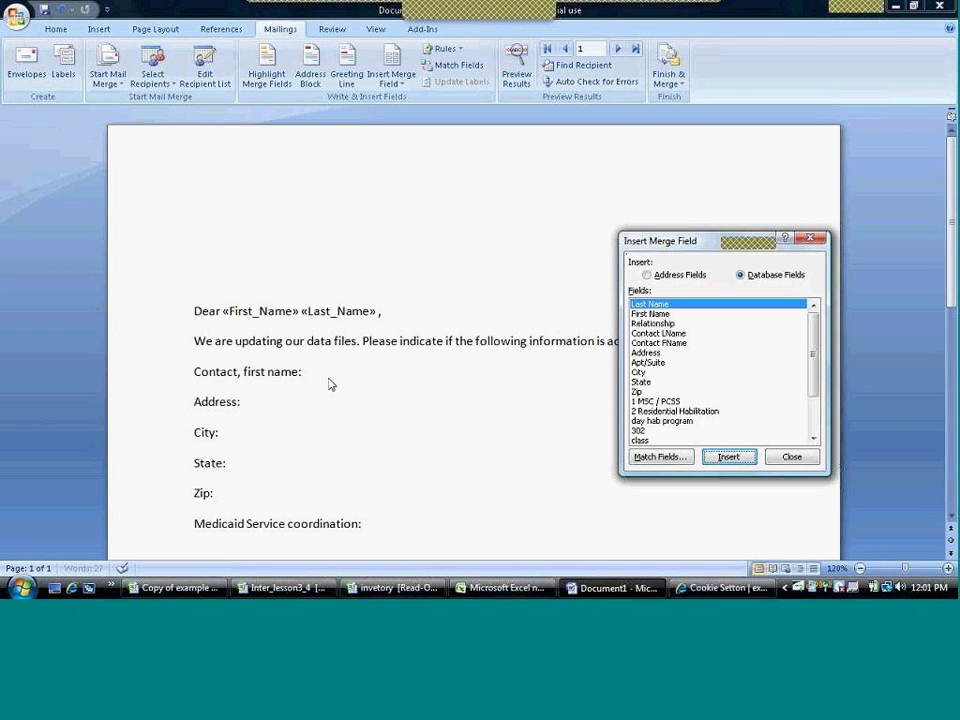
click(791, 457)
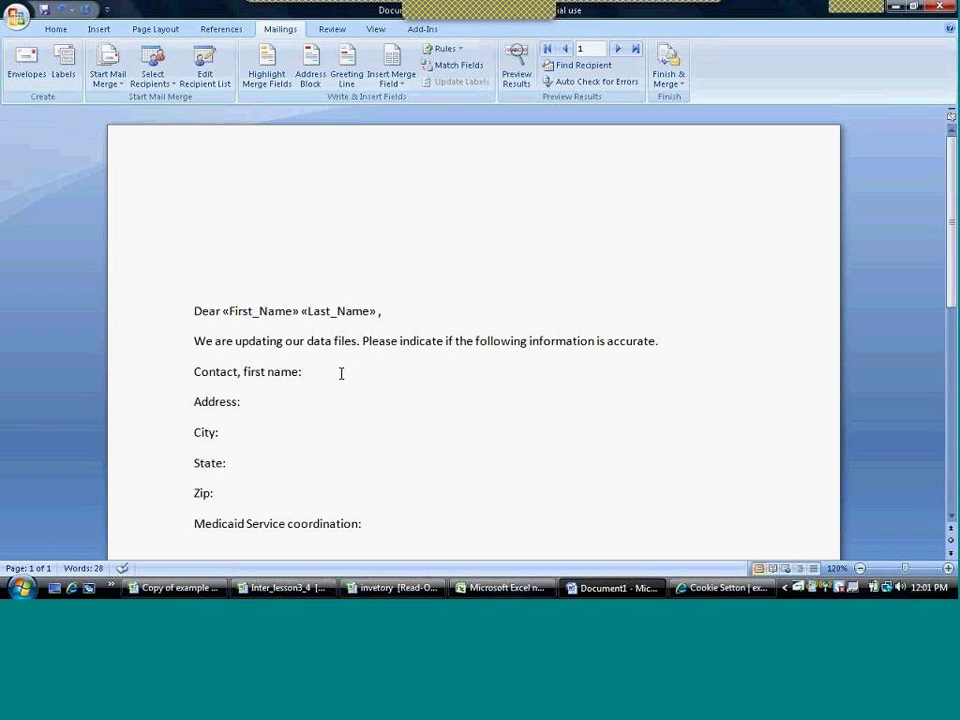
Step: Insert the Contact FName and Contact LName merge fields after "Contact, first name:", with a space between them
click(392, 62)
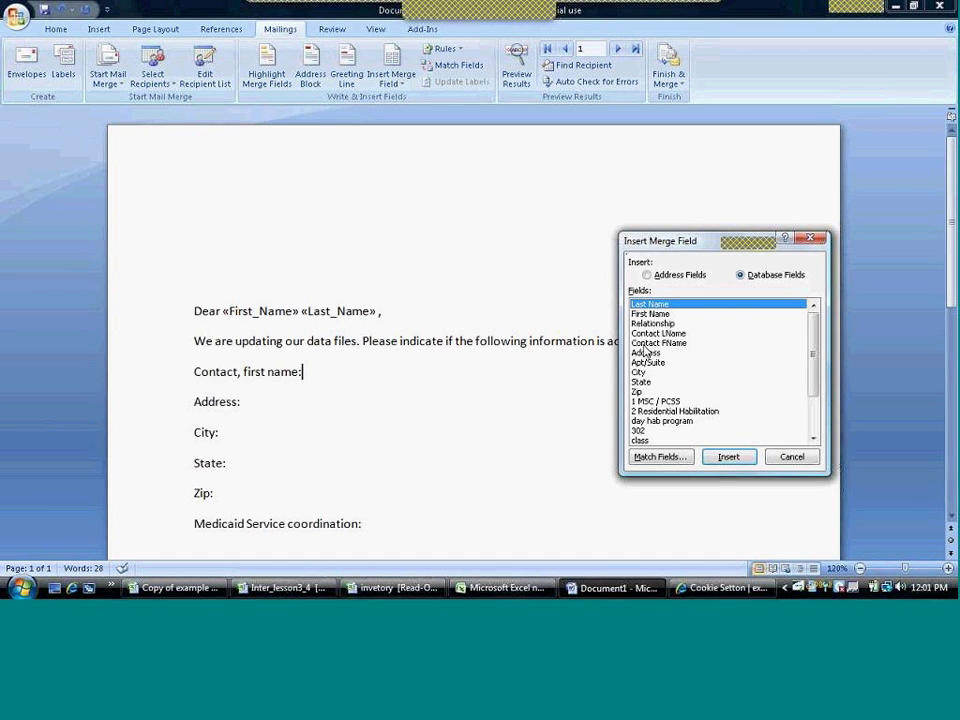
click(645, 344)
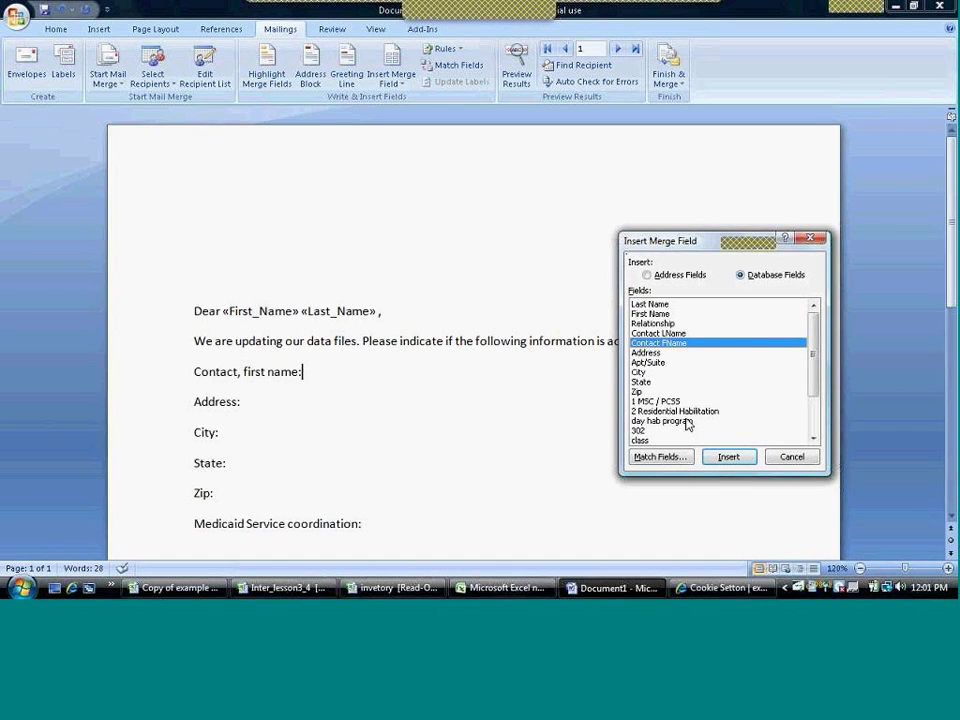
click(725, 458)
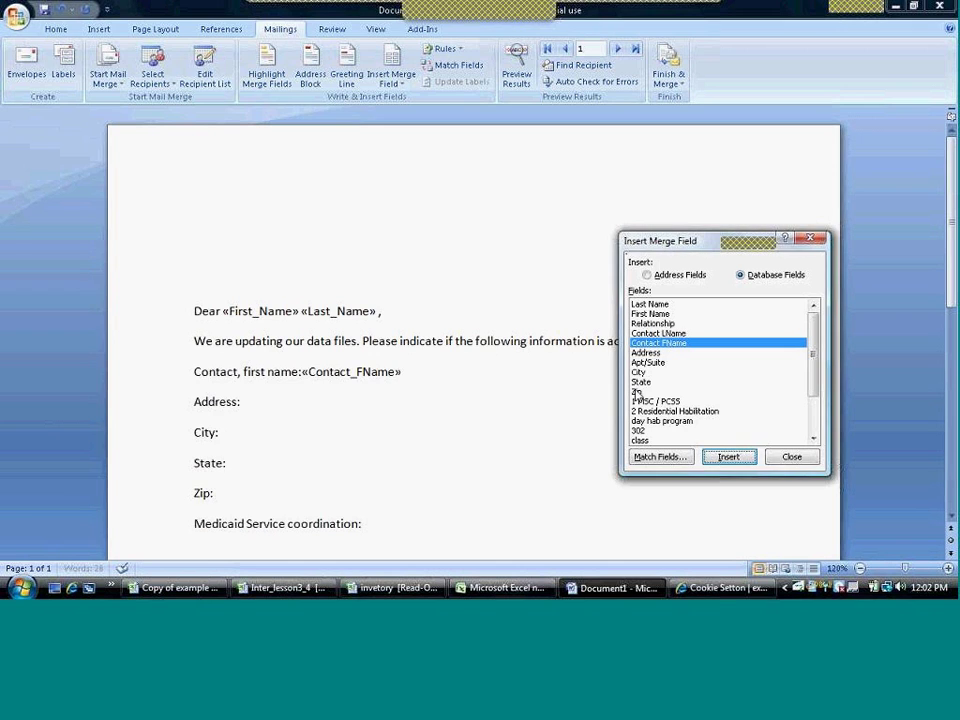
click(645, 333)
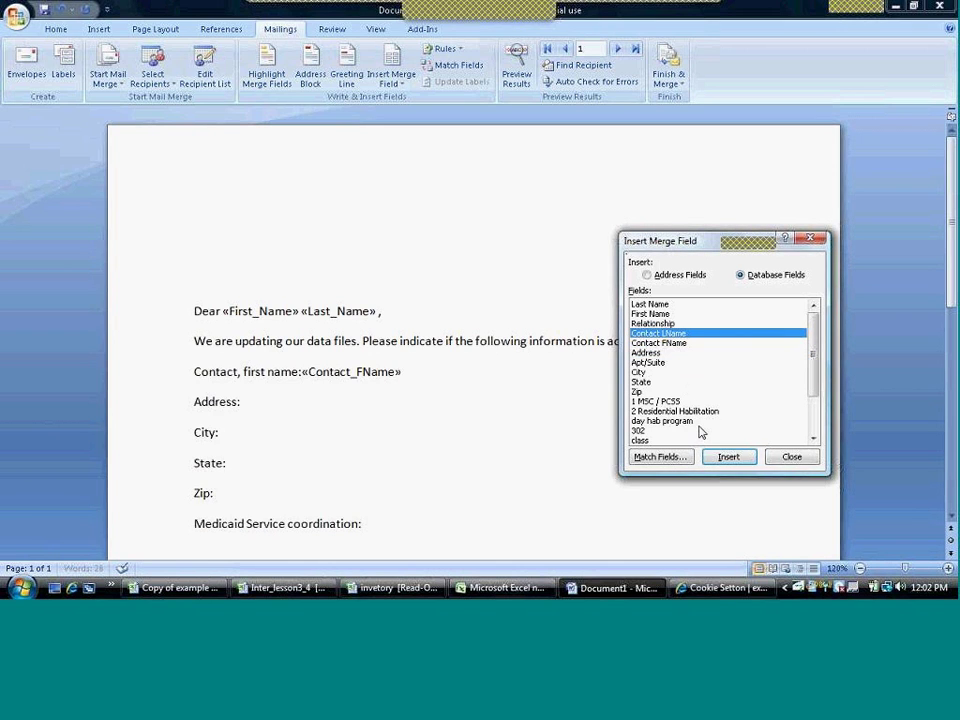
click(722, 460)
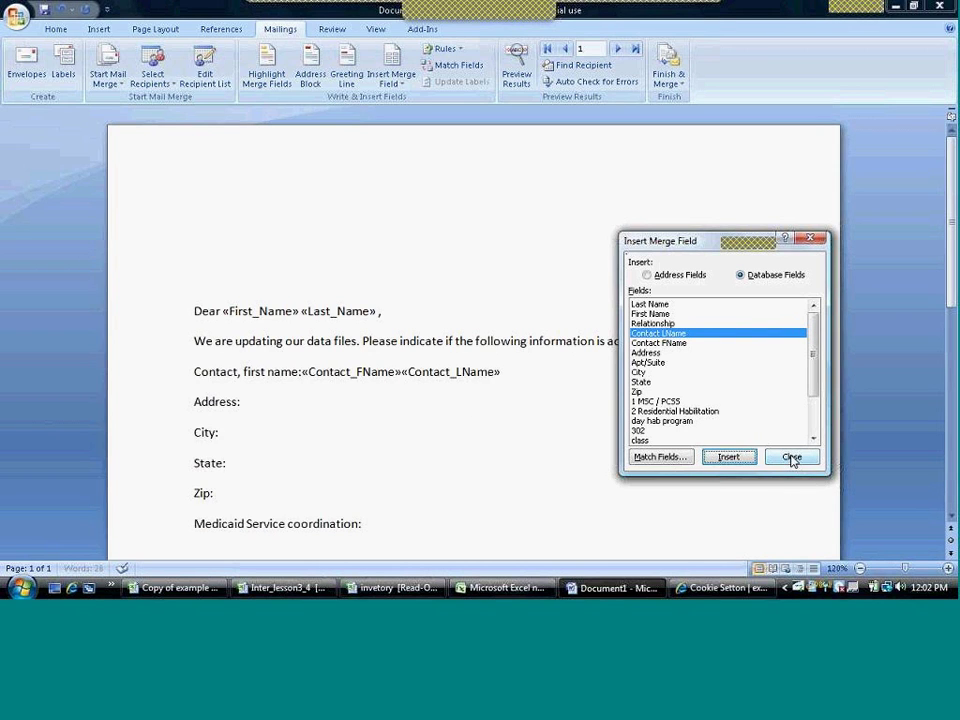
click(791, 457)
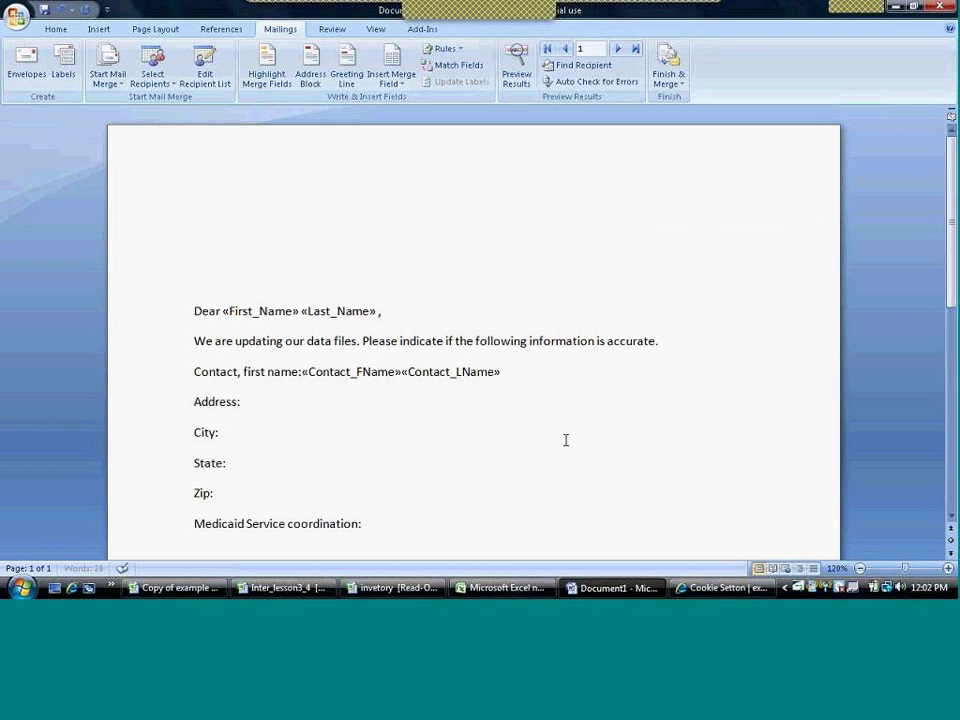
click(402, 371)
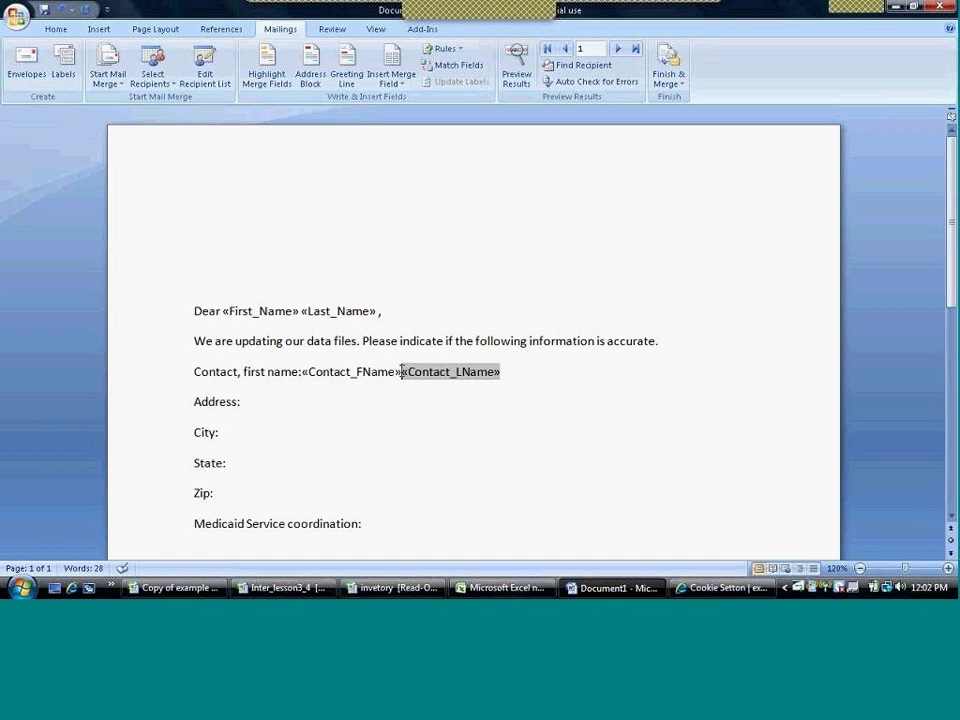
key(Left)
key(Right)
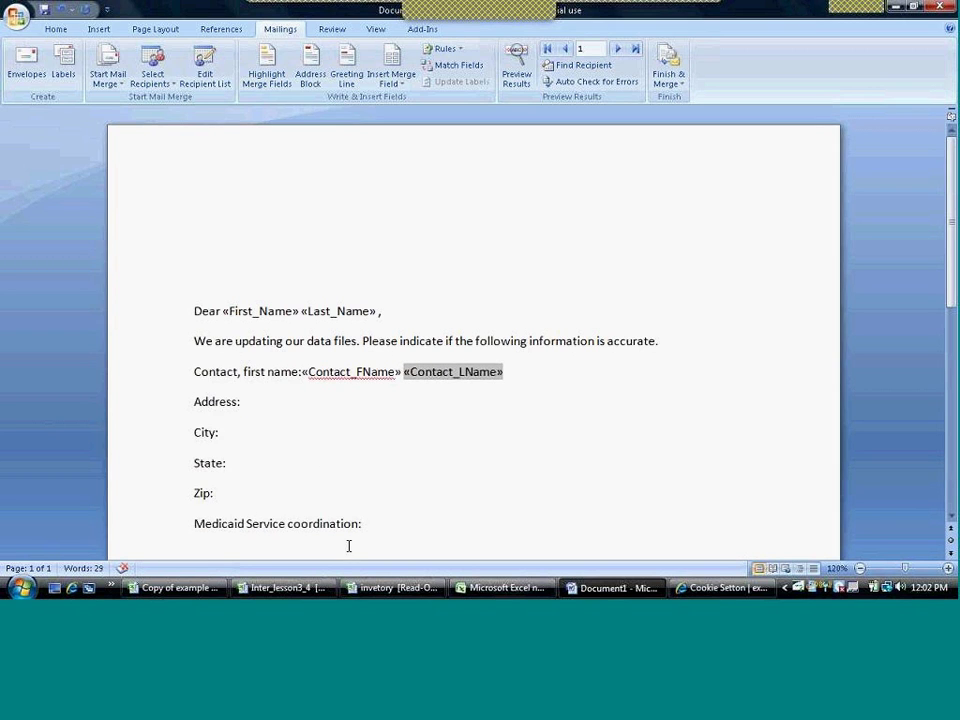
Step: Insert the 3 Day Habilitation merge field after "Medicaid Service coordination:"
click(375, 519)
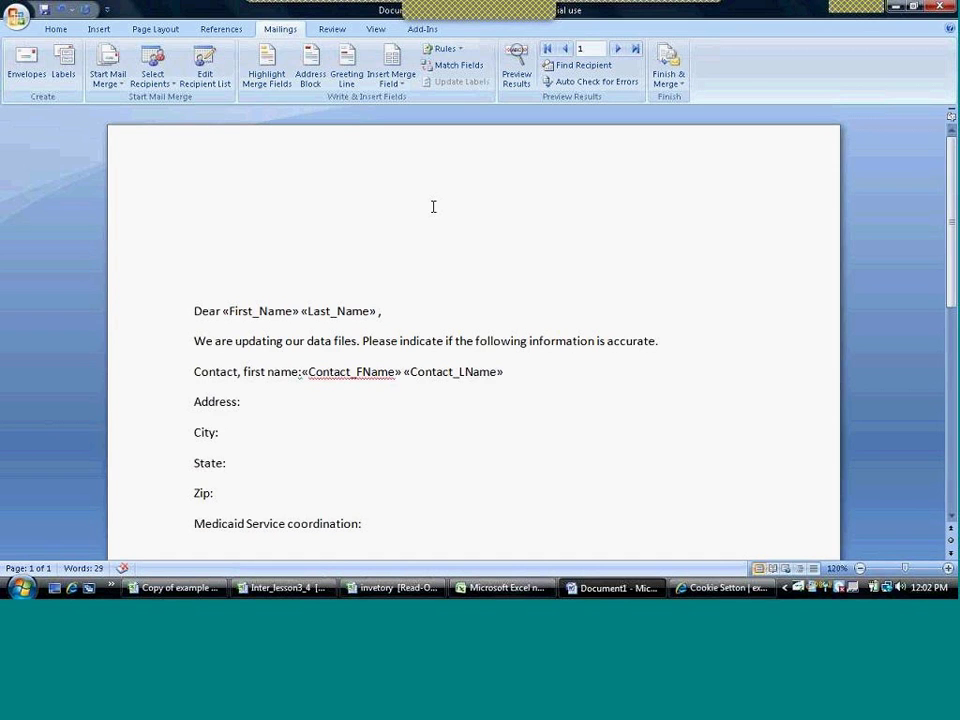
click(392, 64)
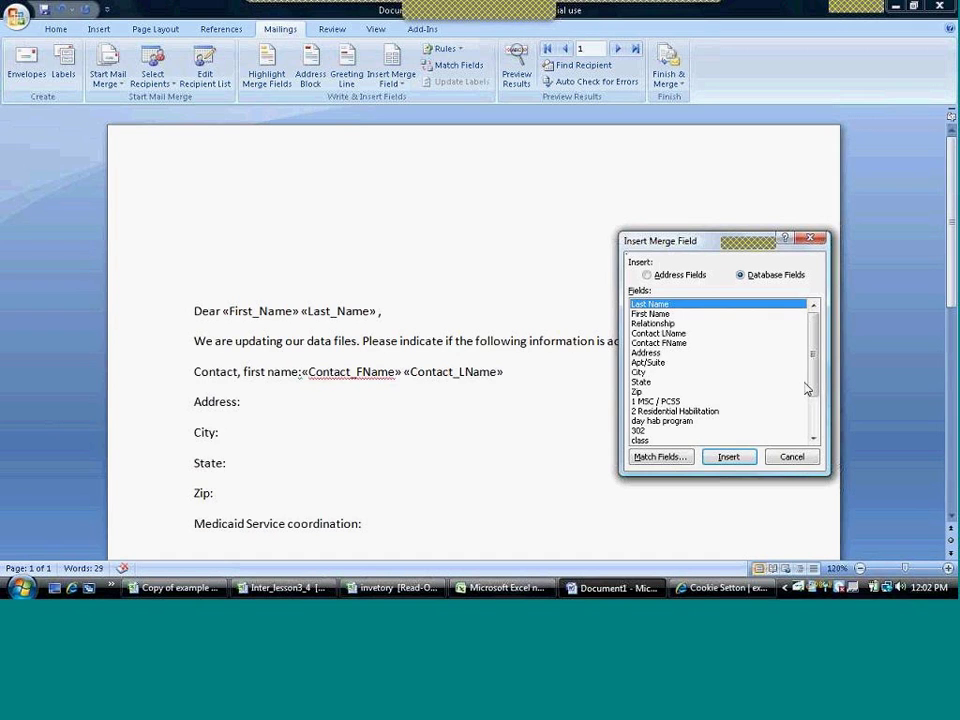
drag(816, 388, 815, 408)
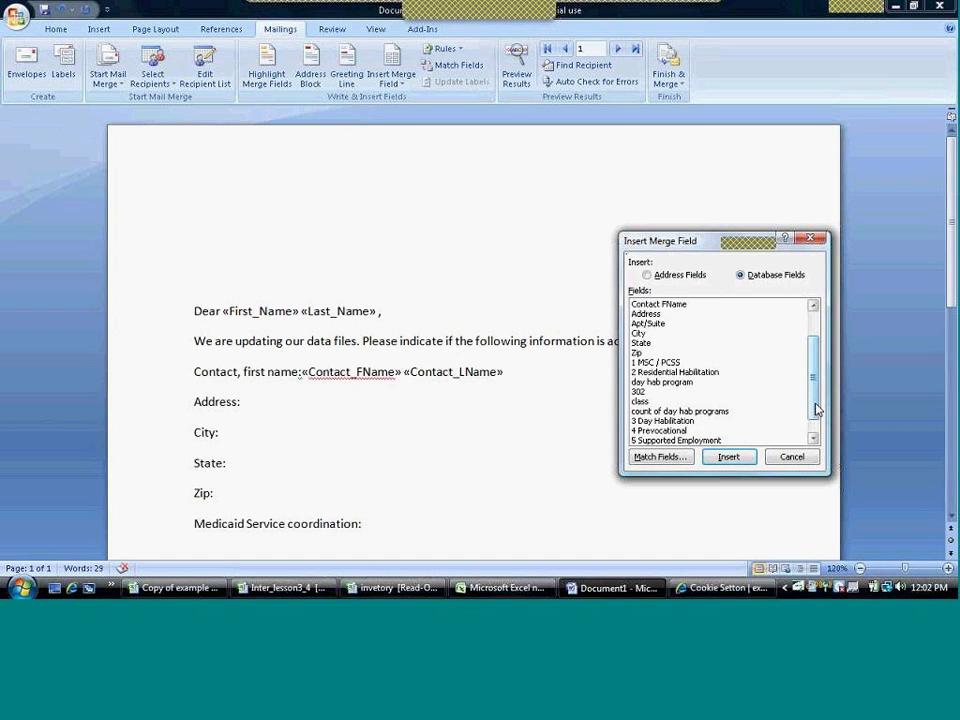
click(700, 421)
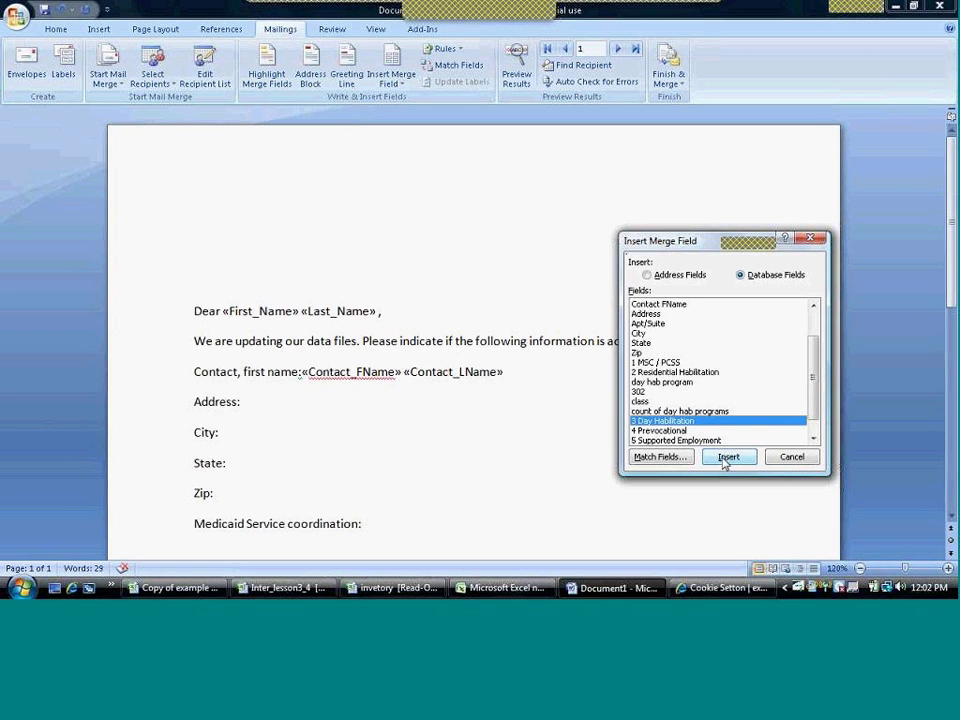
click(726, 459)
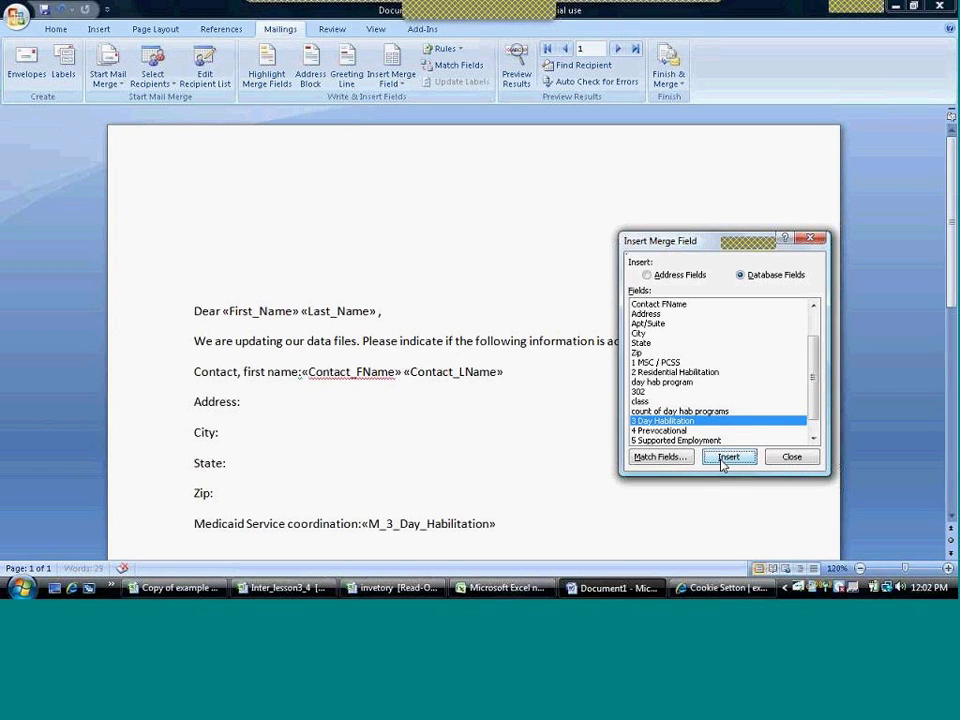
Step: Finish the merge by generating individual letters for records 1 to 4 in a new document
click(793, 457)
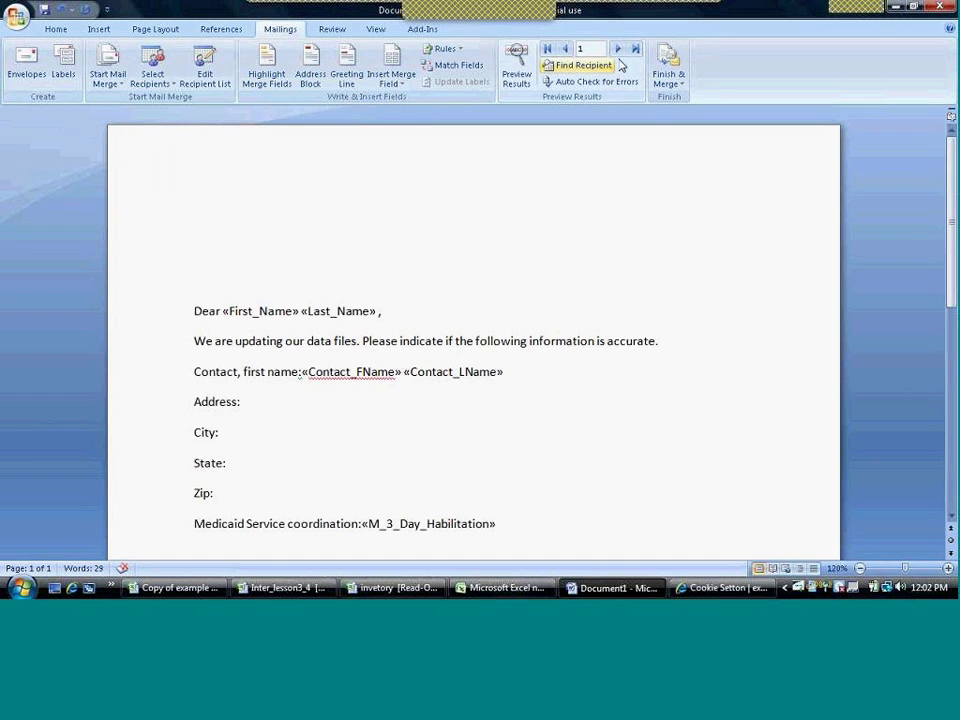
click(670, 70)
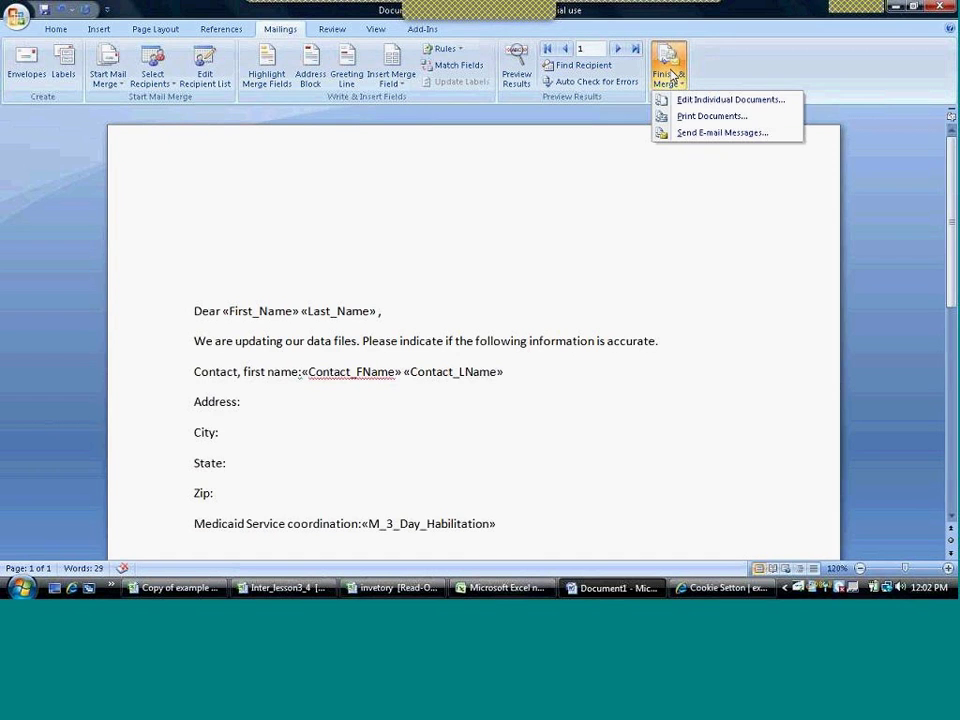
click(679, 101)
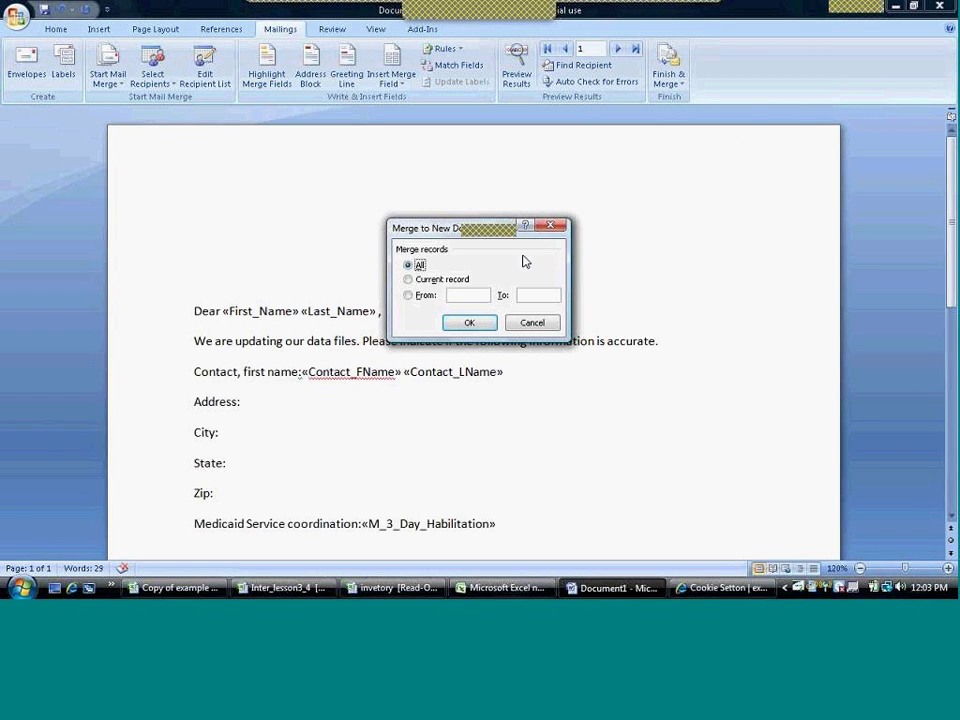
click(408, 296)
click(456, 296)
text(1)
click(520, 295)
text(4)
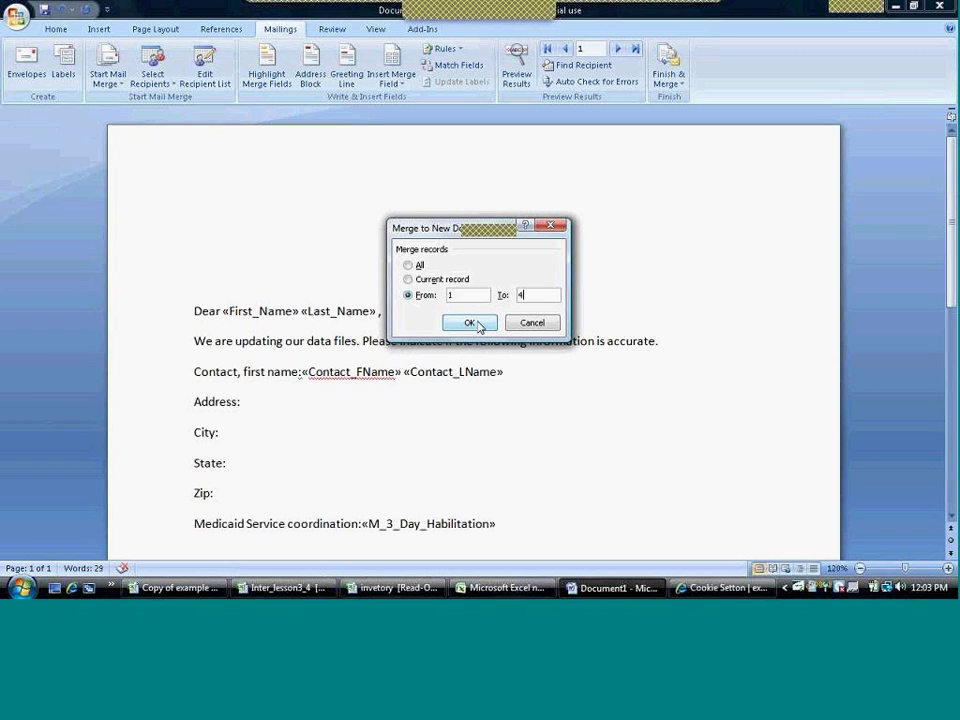
click(470, 323)
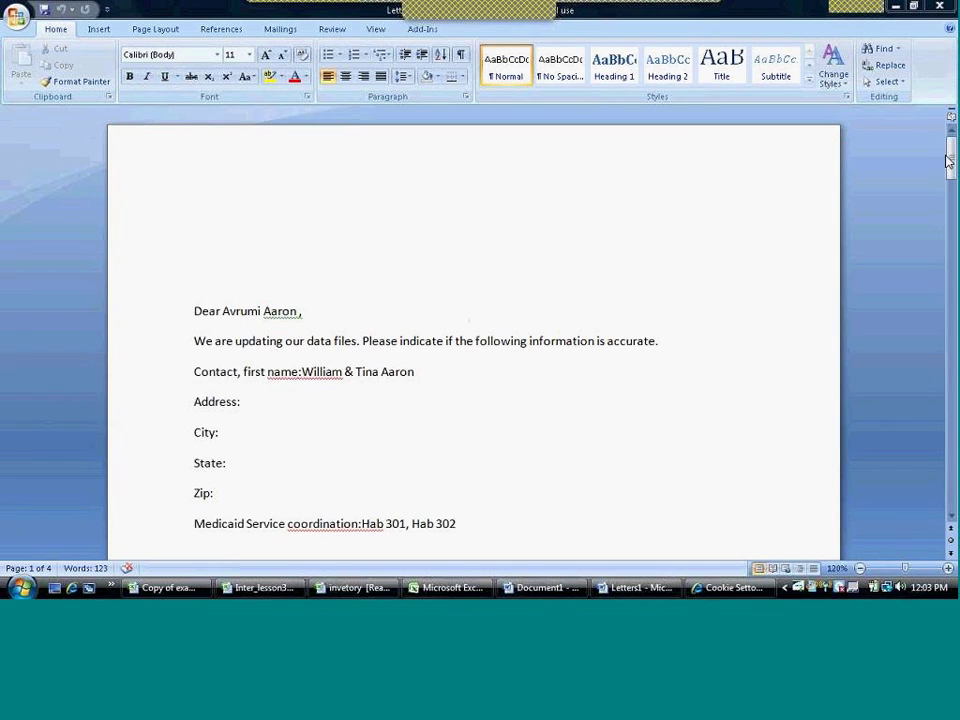
Step: Close the merged letters and the mail merge main document without saving either one
drag(948, 160, 946, 10)
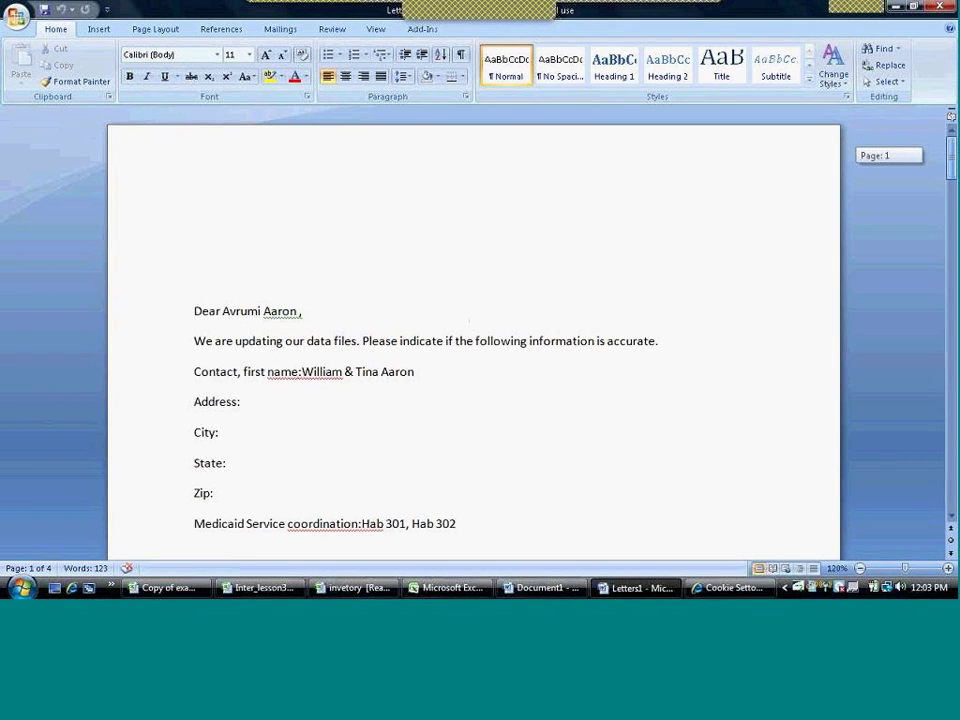
click(944, 8)
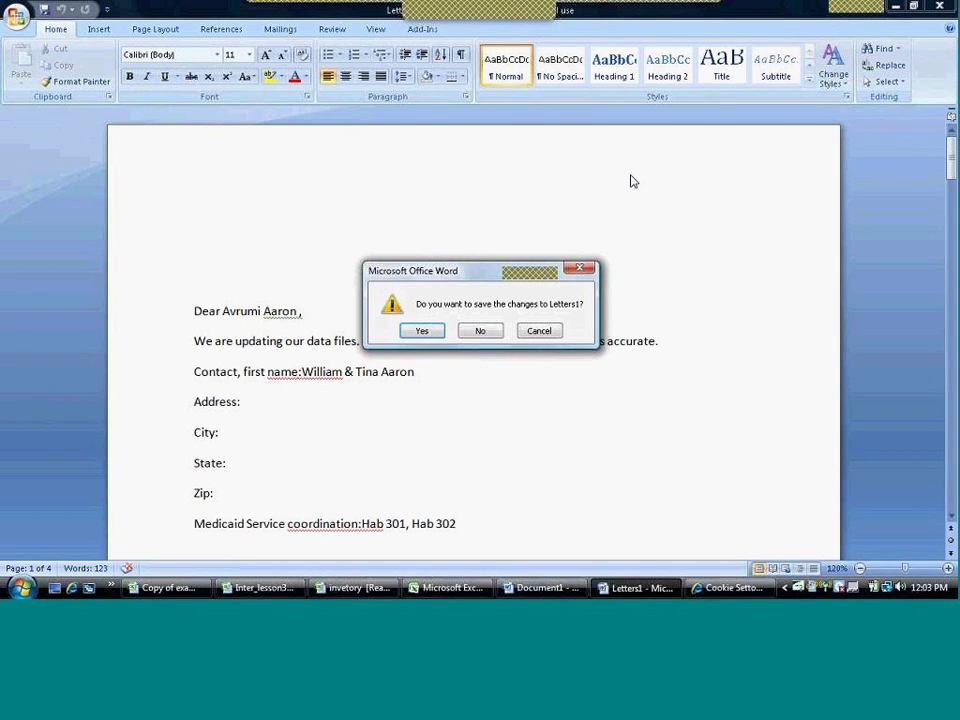
click(482, 331)
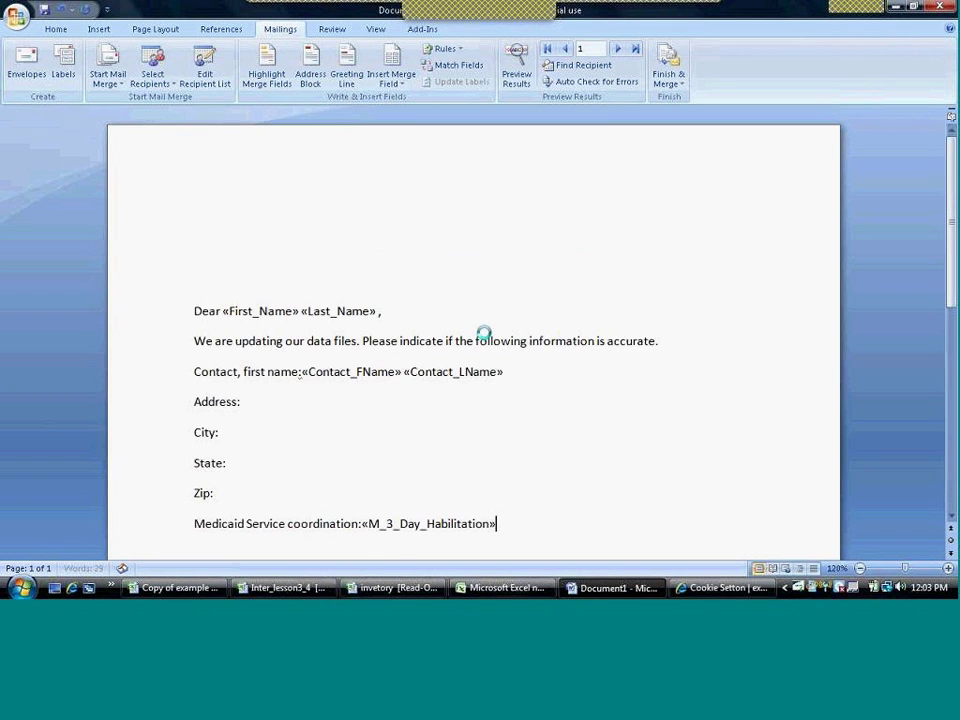
click(941, 8)
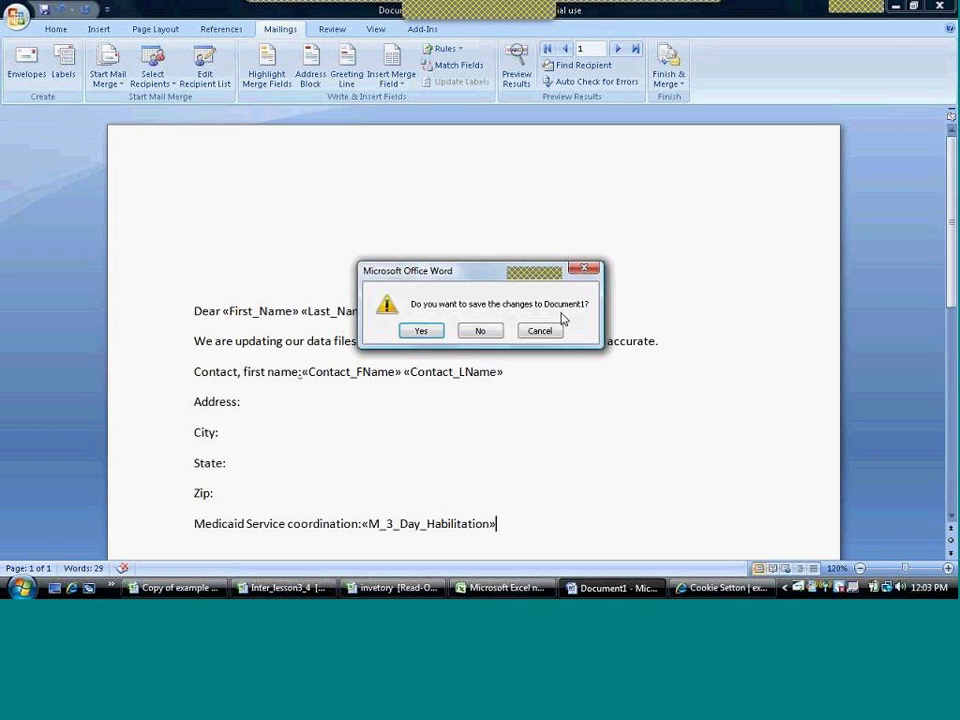
click(480, 331)
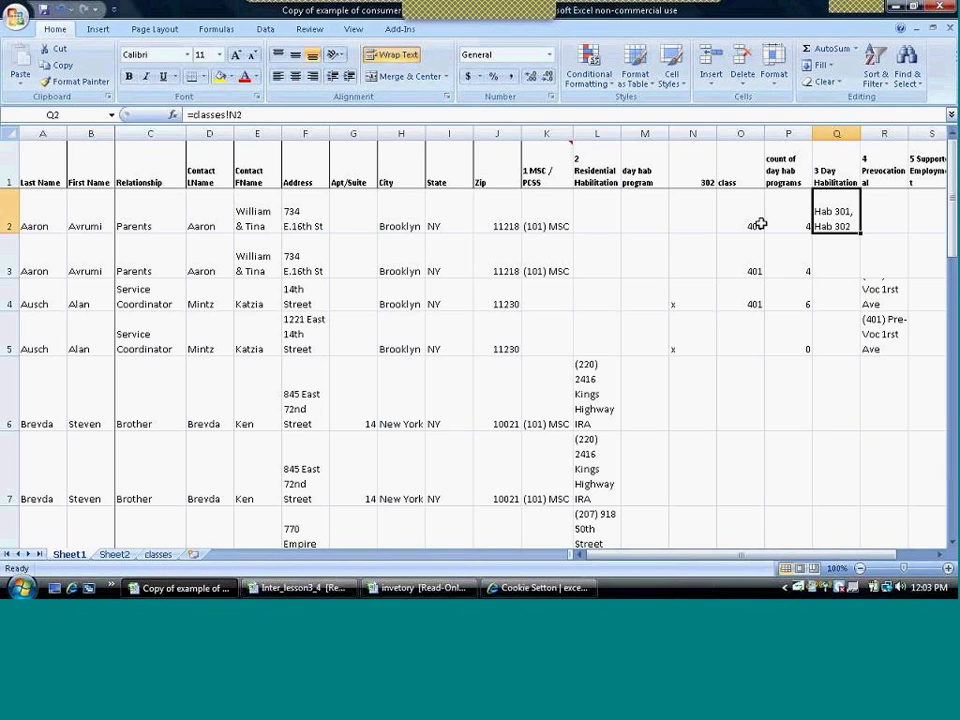
Step: Close the consumer mailing workbook in Excel without saving its changes
click(758, 223)
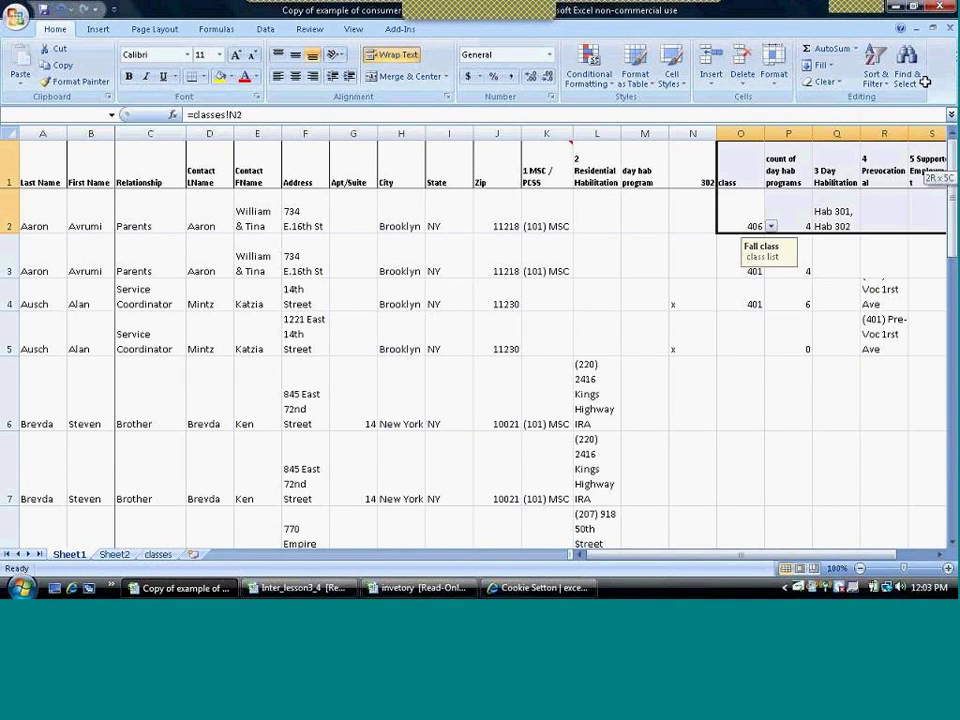
click(717, 347)
drag(717, 347, 647, 469)
click(647, 469)
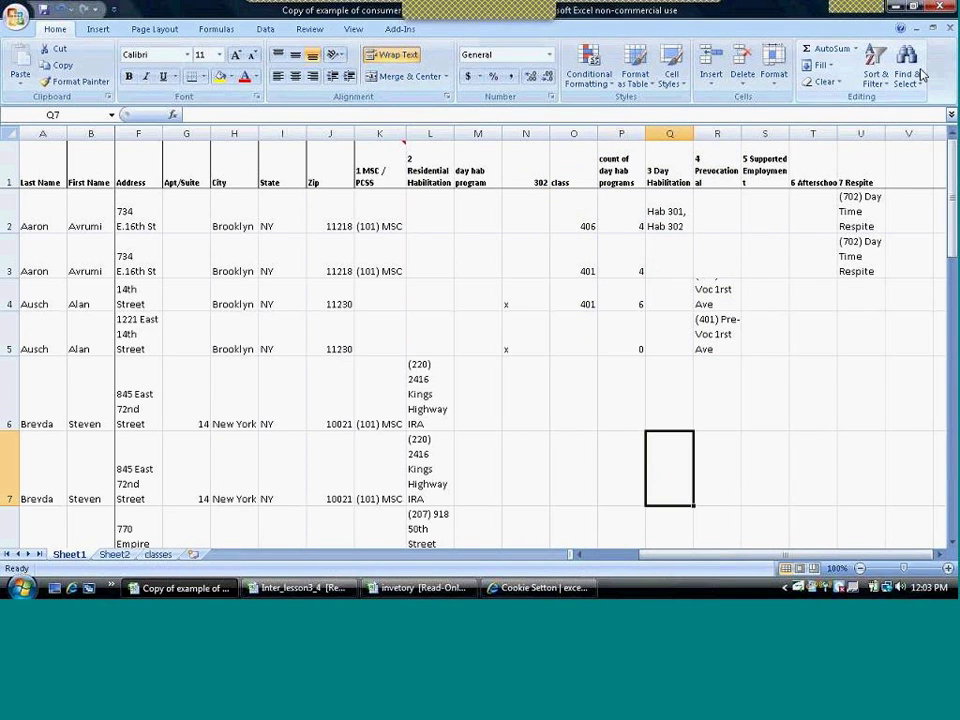
key(ctrl+w)
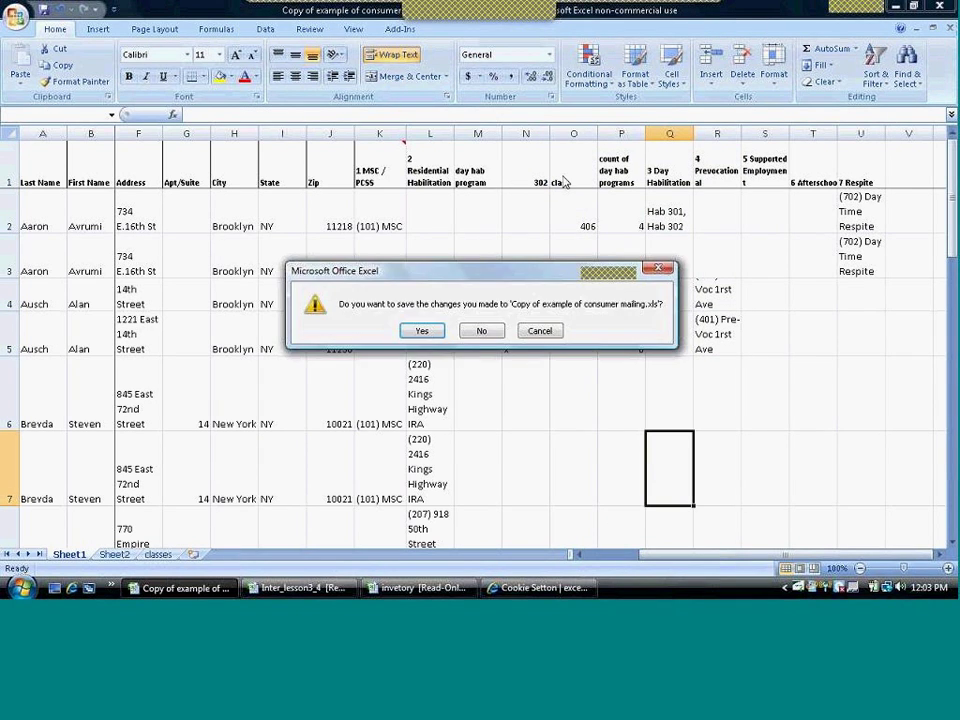
click(482, 331)
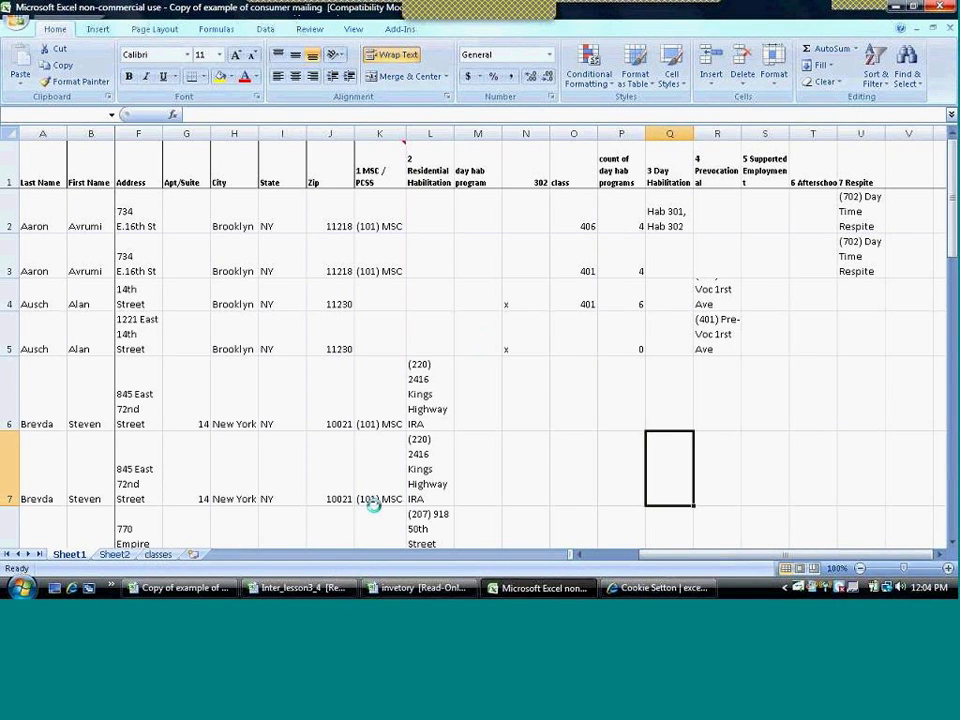
Step: In the invetory workbook, replace the report date in A5 with the current date, 8/24/2011
click(415, 589)
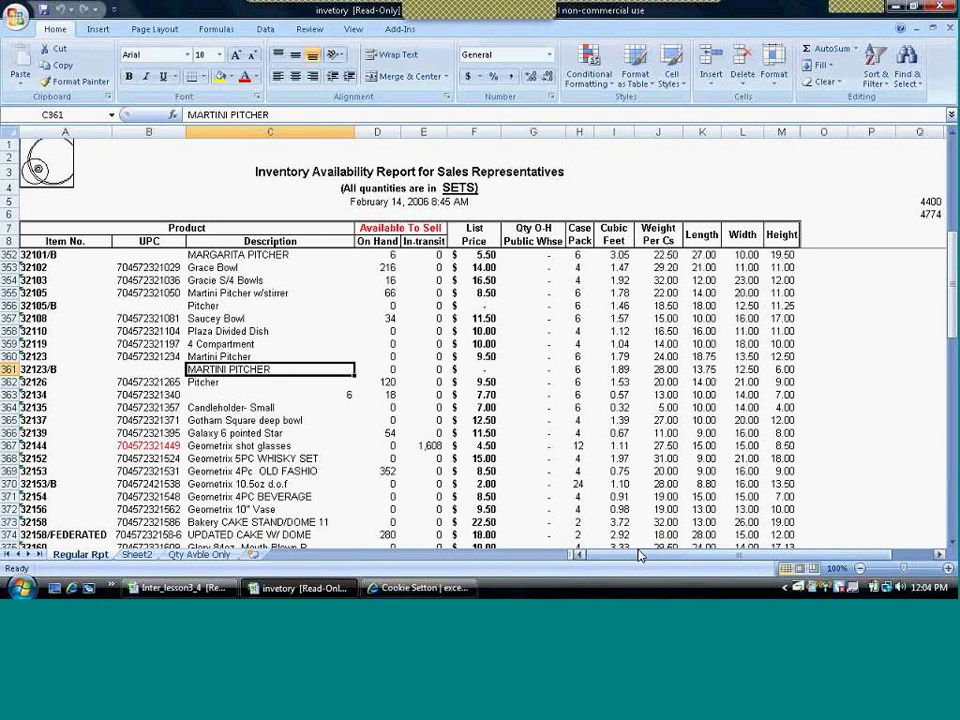
click(372, 201)
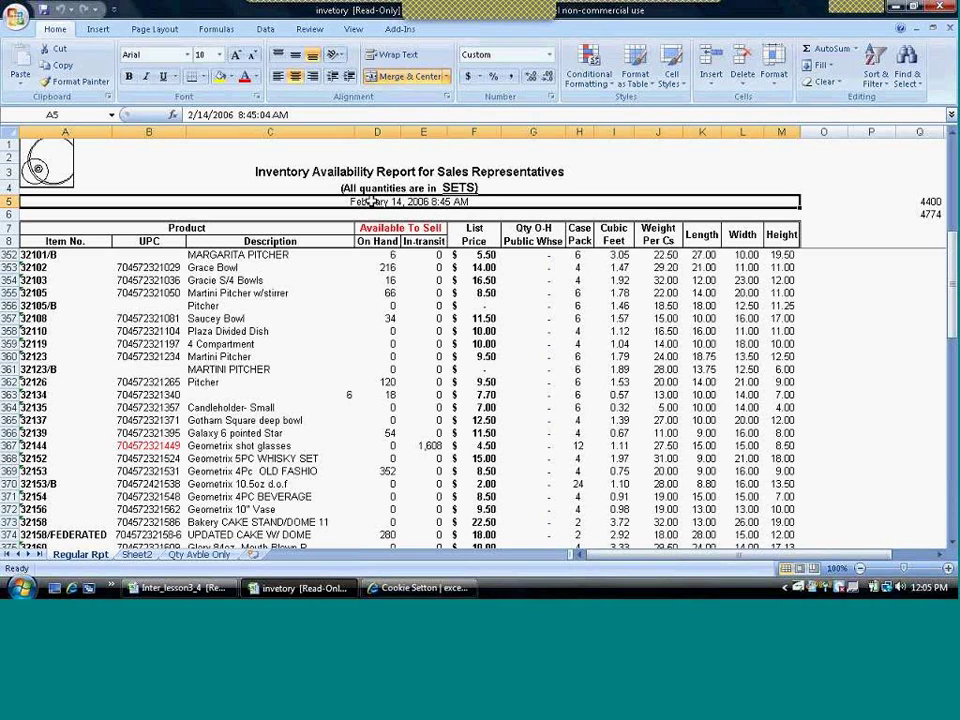
key(ctrl+semicolon)
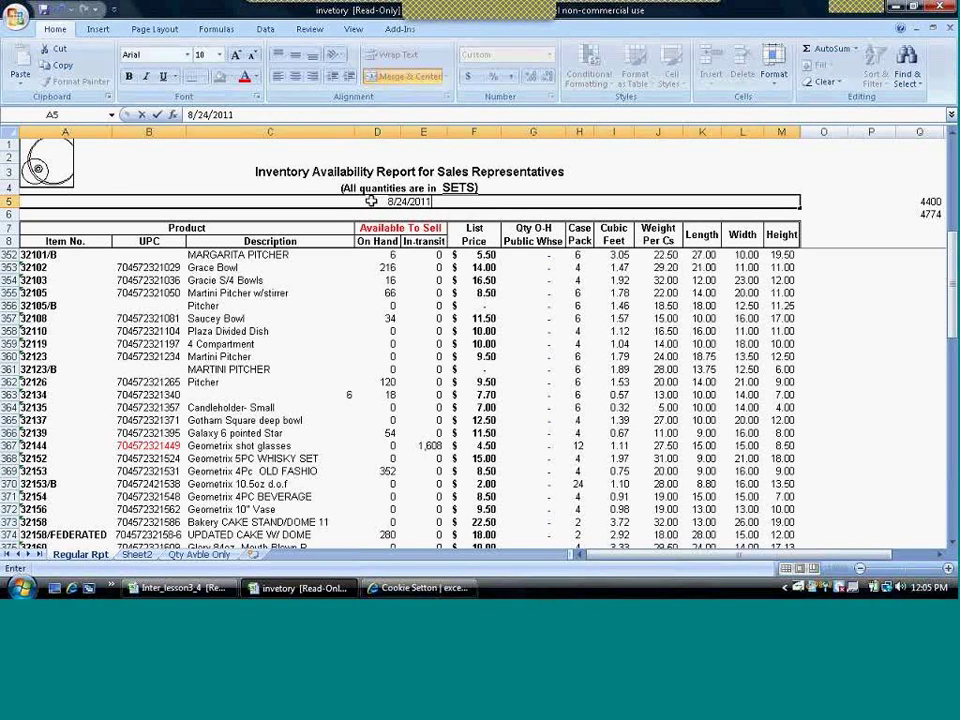
key(Return)
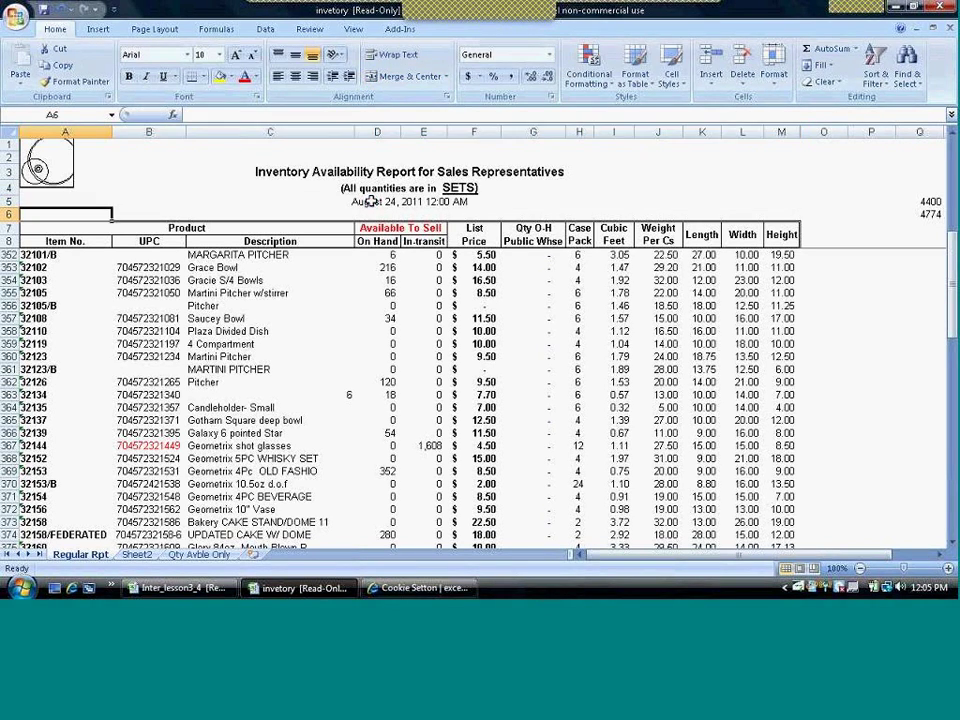
click(371, 201)
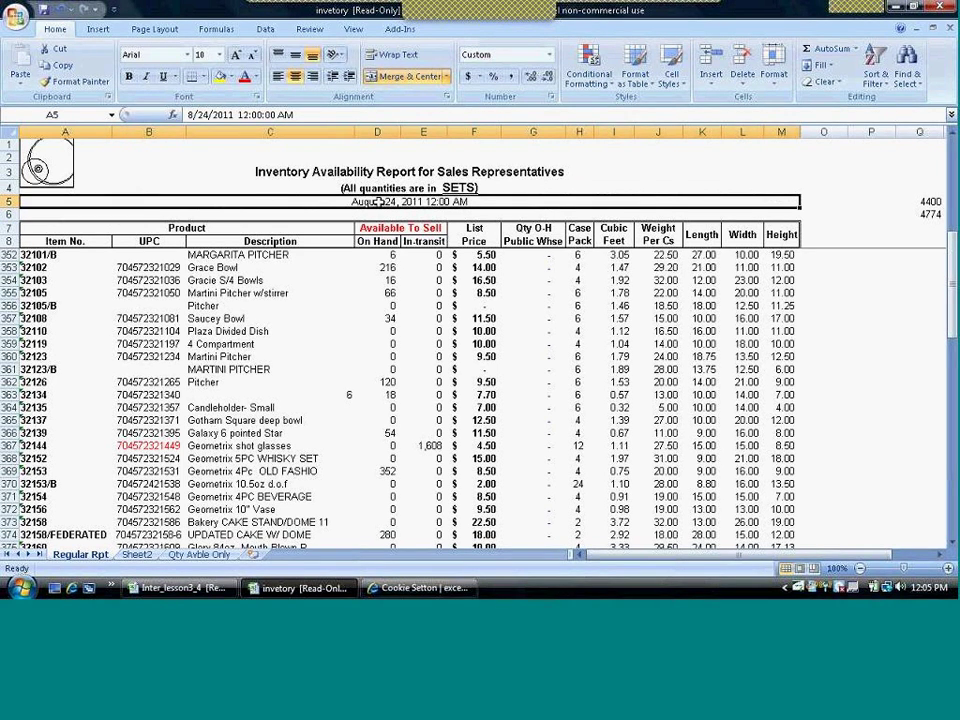
Step: Enter the note "CTRL+;" in cell D6 beneath the report date and enlarge its font to size 22
click(376, 215)
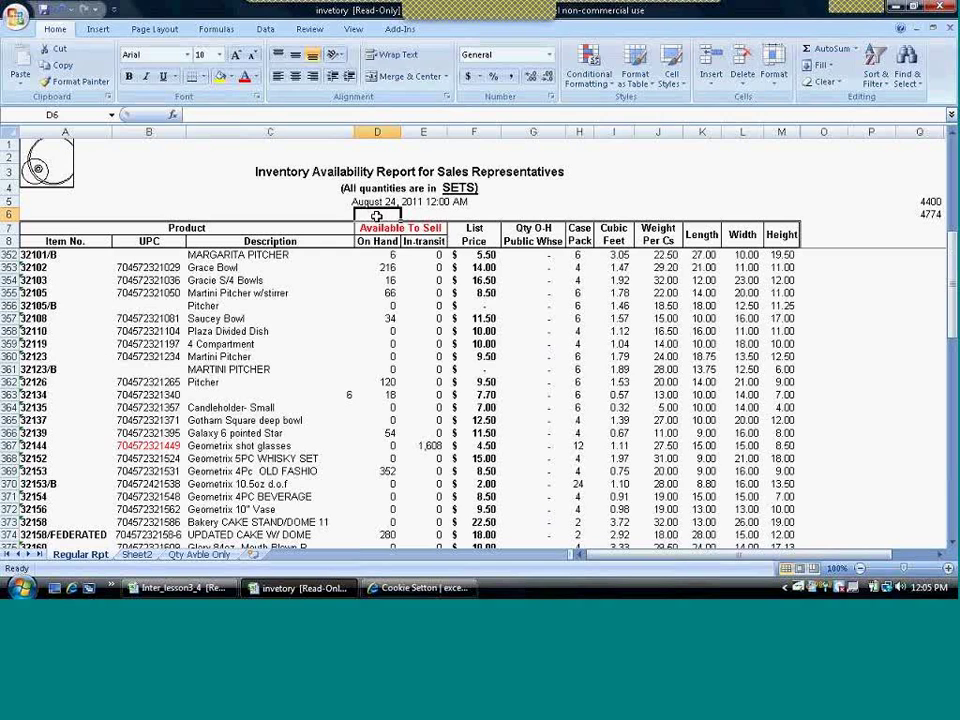
text(CTRL+;)
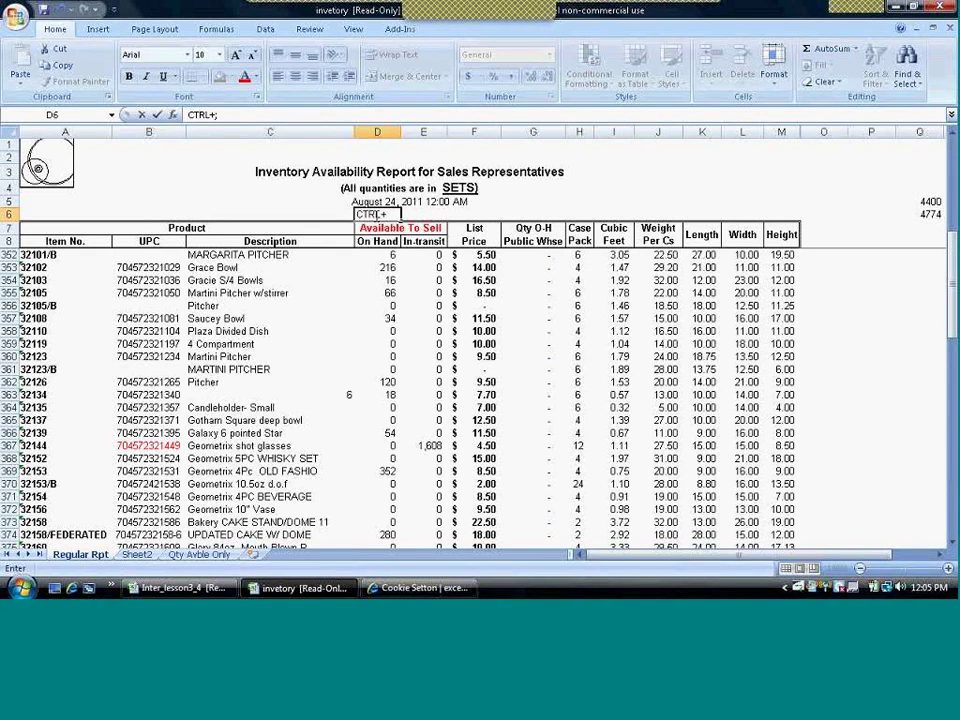
key(Return)
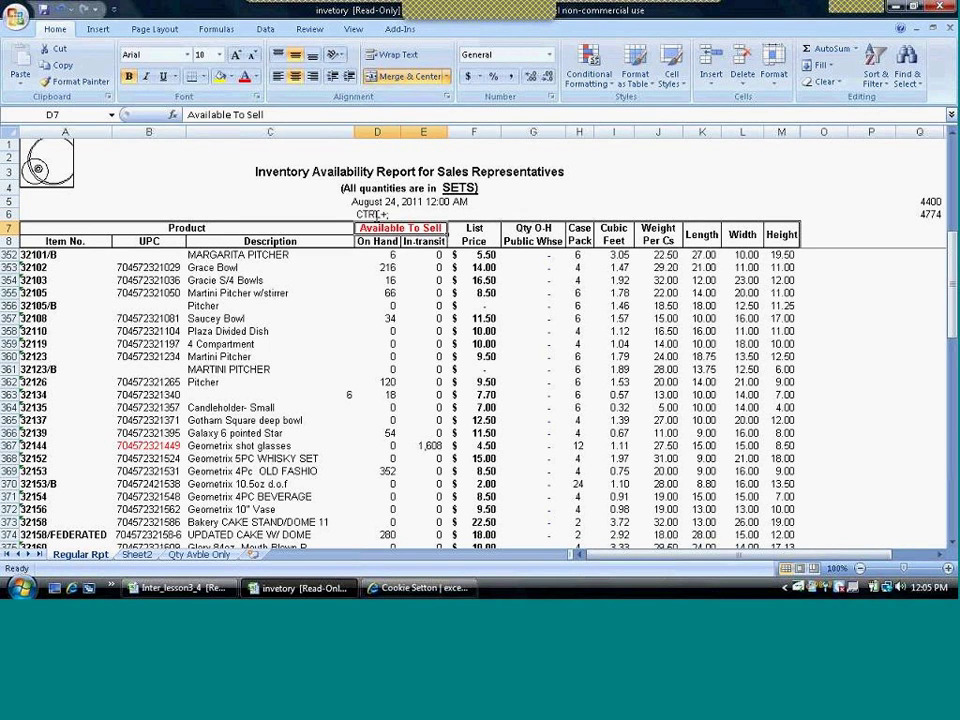
click(377, 214)
click(235, 55)
click(235, 55)
click(235, 55)
click(235, 55)
click(235, 55)
click(235, 55)
click(235, 55)
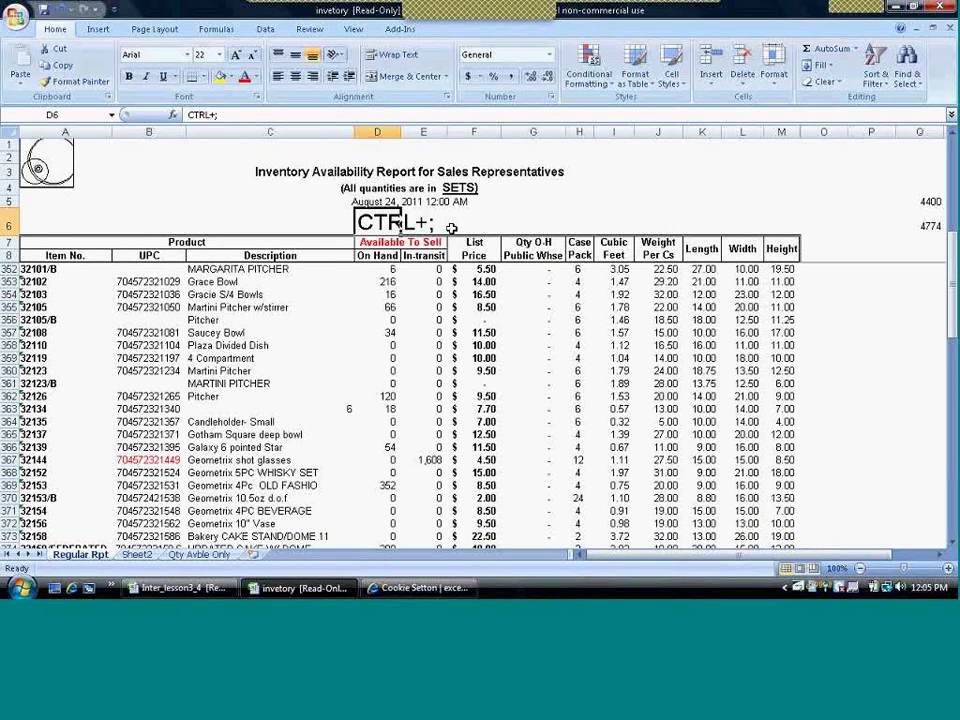
click(451, 228)
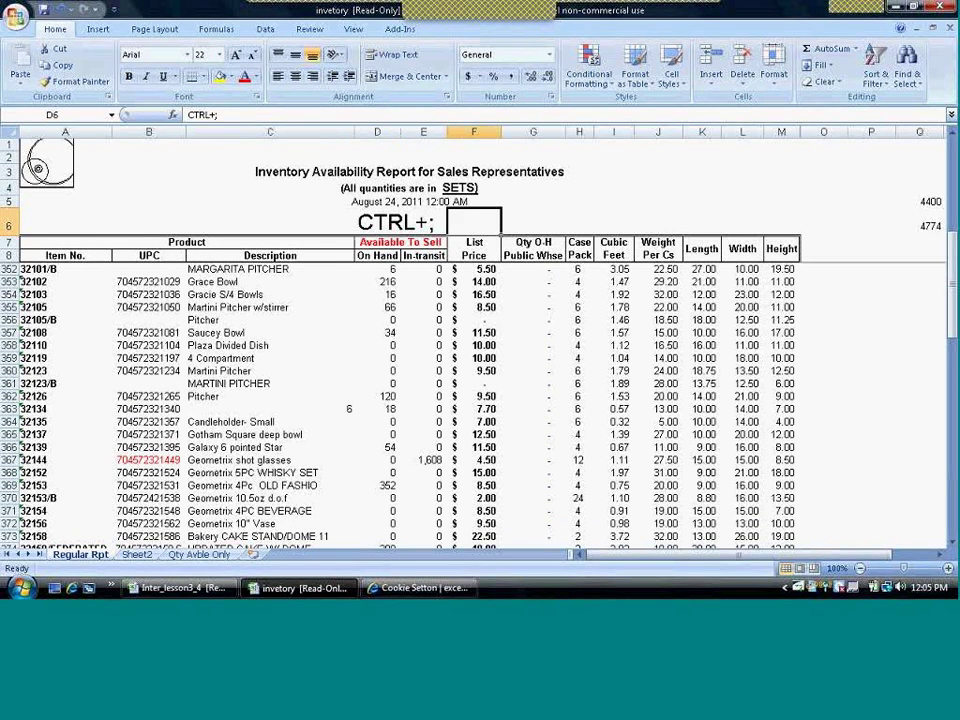
Step: Examine the Date format types offered for the report date in A5, then cancel without applying one
click(383, 200)
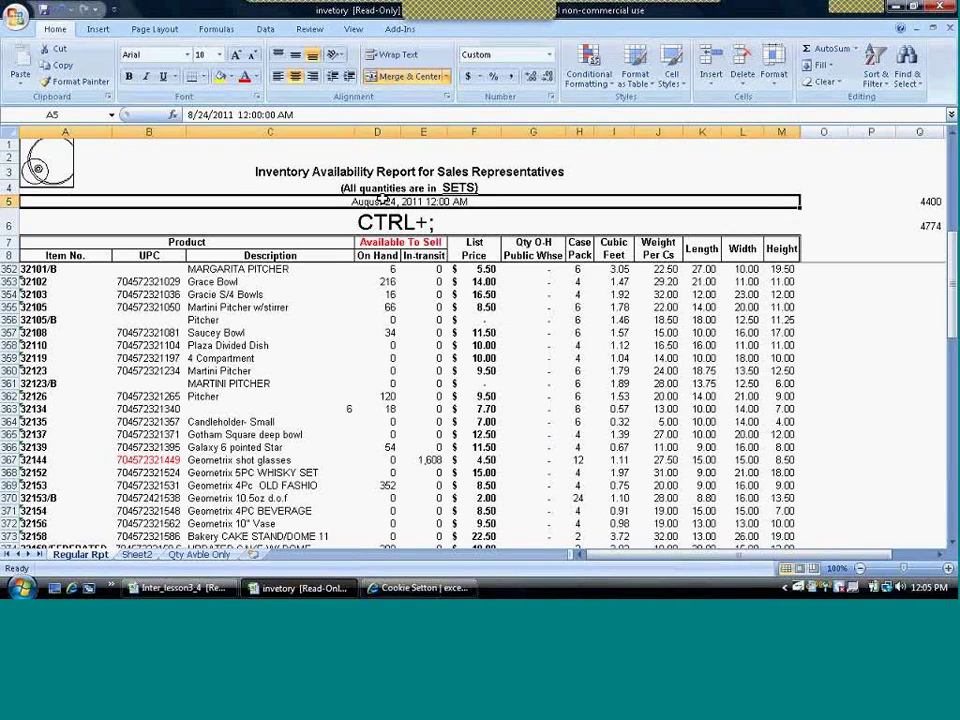
drag(383, 200, 437, 201)
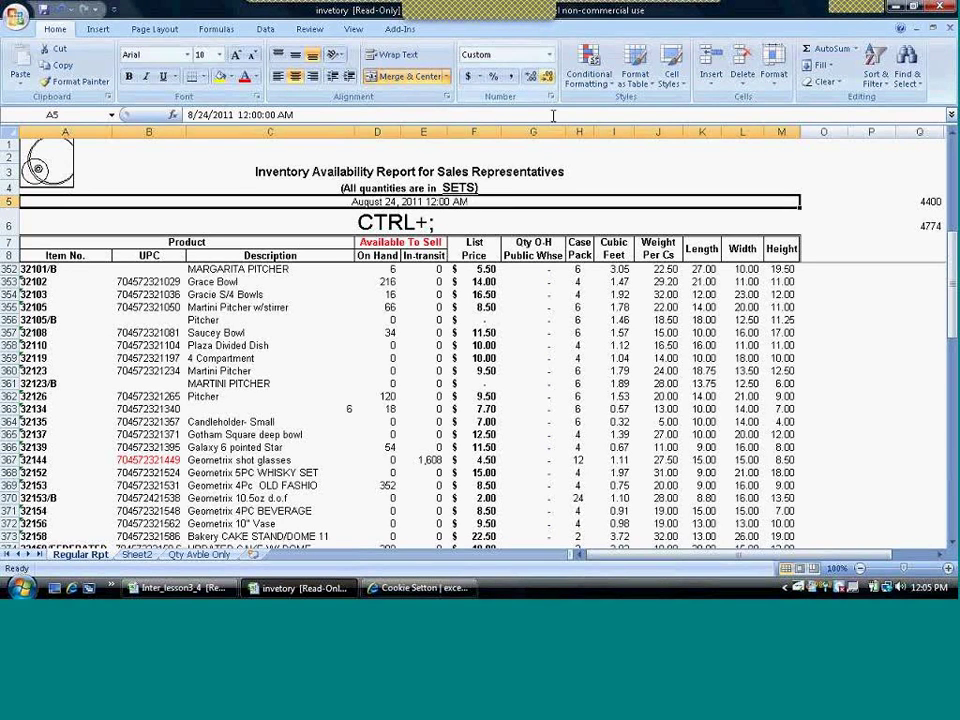
click(549, 54)
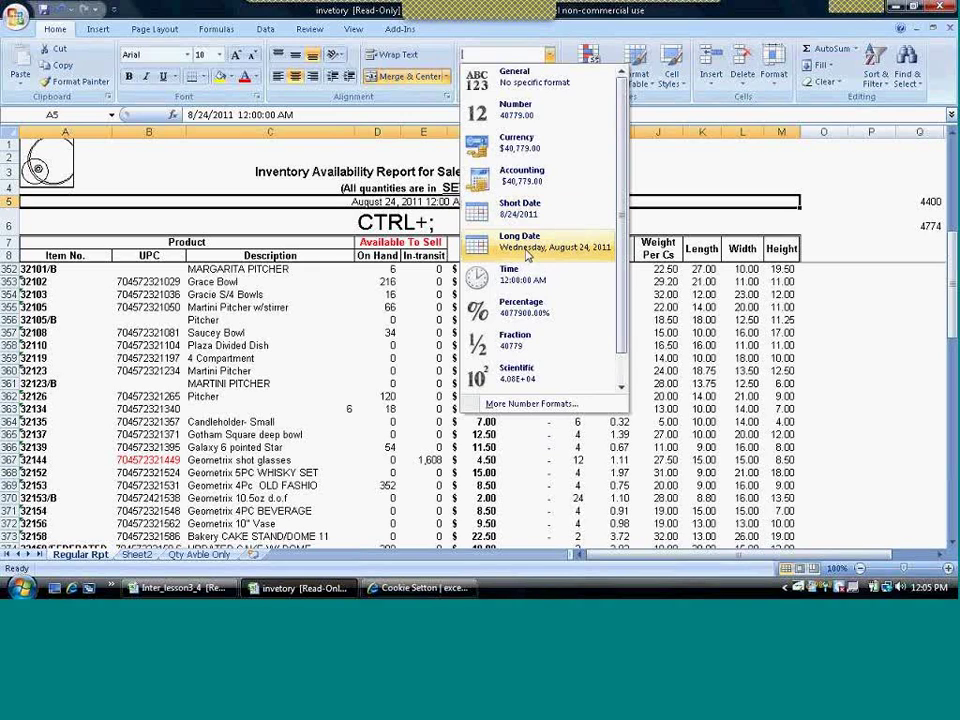
click(531, 404)
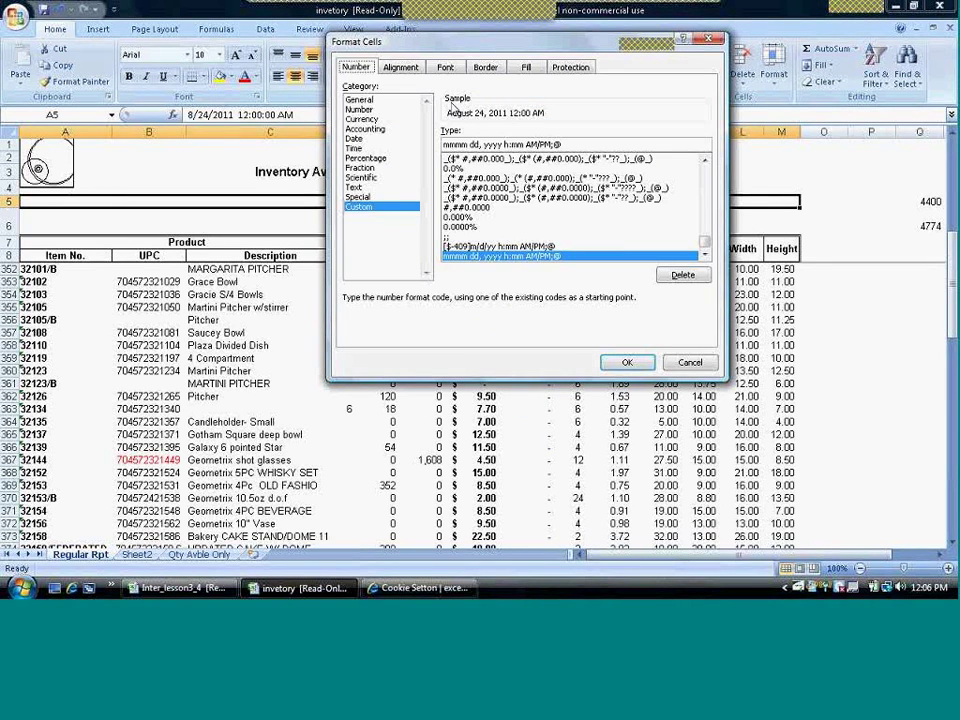
click(356, 139)
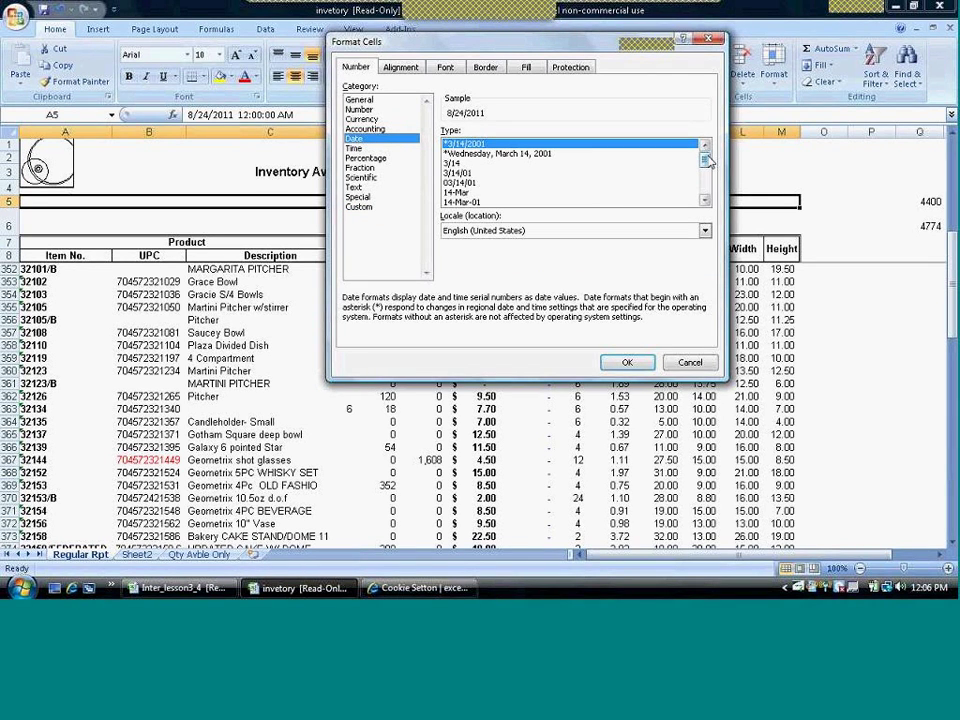
drag(706, 162, 706, 180)
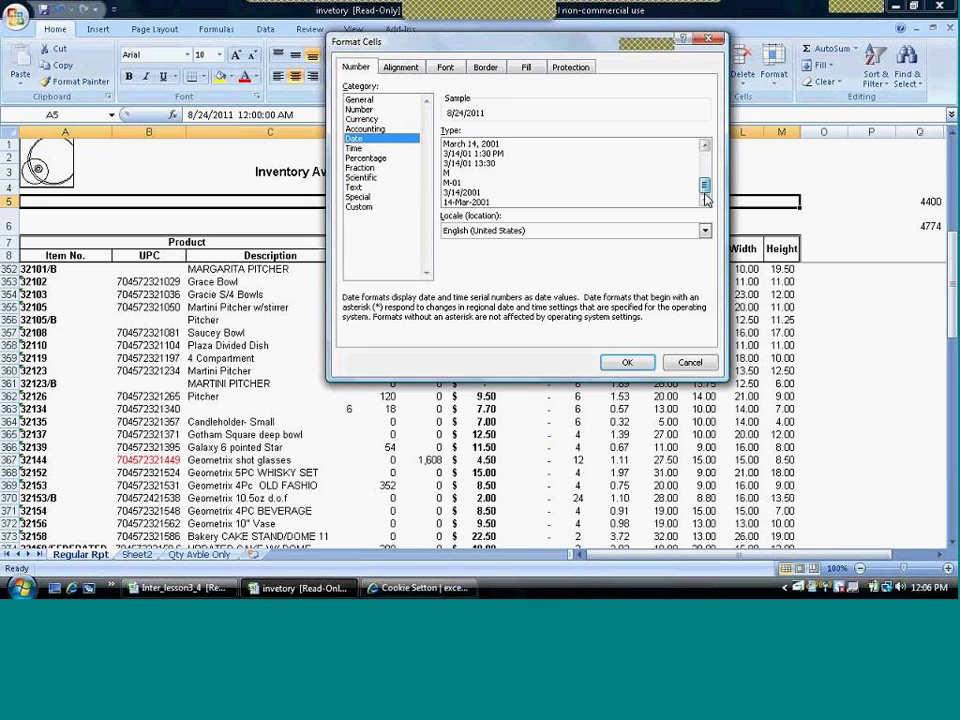
click(690, 362)
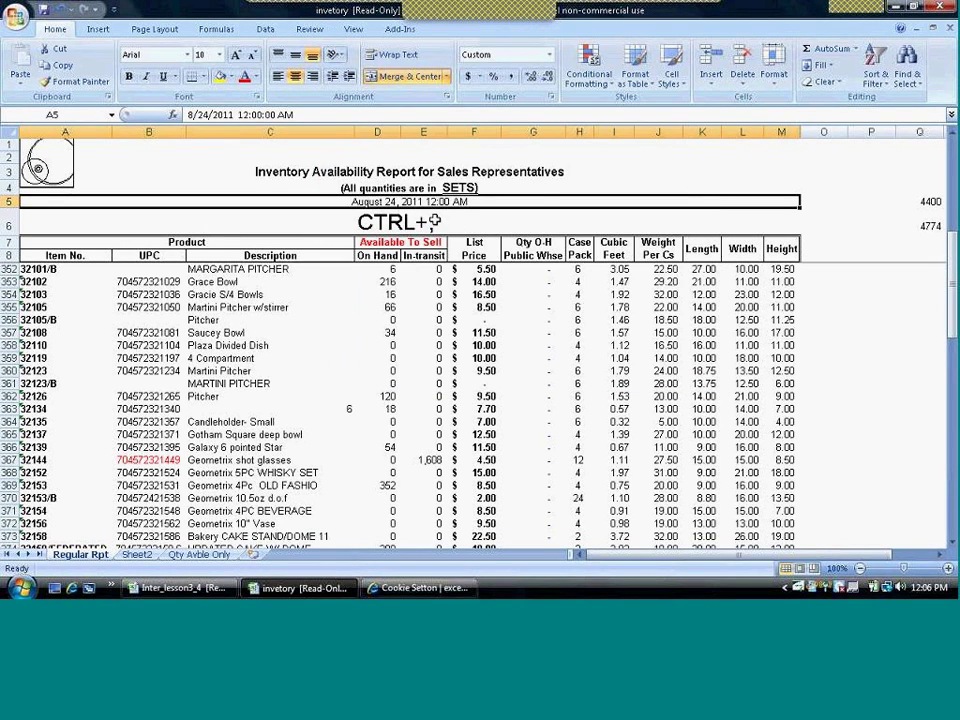
Step: Browse the product descriptions in column C of the inventory report, ending on item 22260 in row 292
click(349, 321)
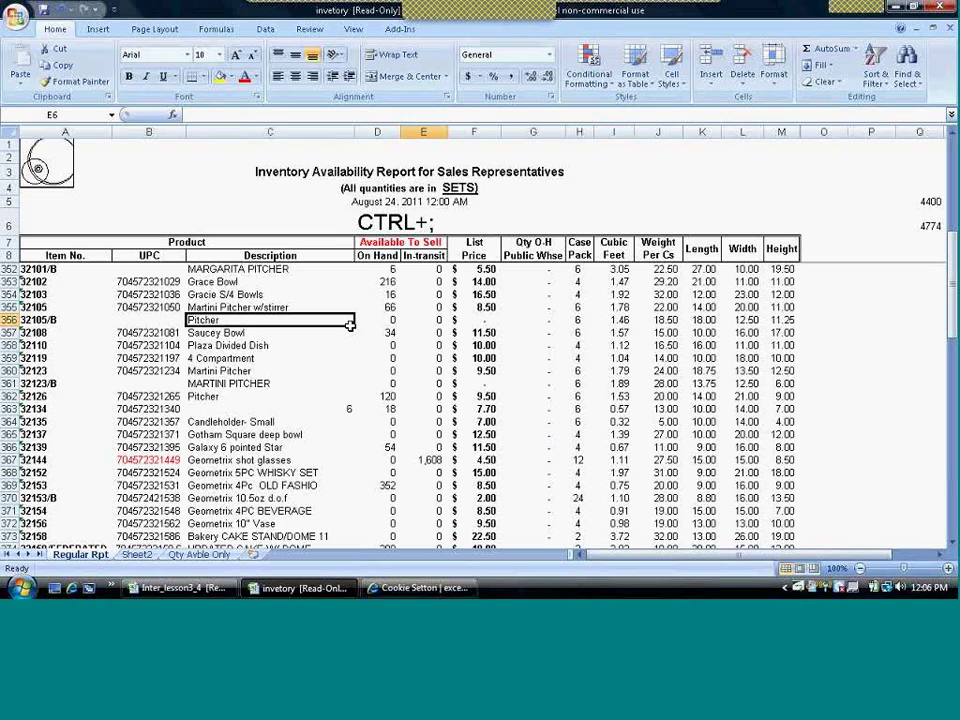
key(Page_Down)
key(Page_Down)
key(Page_Up)
key(Page_Up)
key(Page_Up)
key(Page_Up)
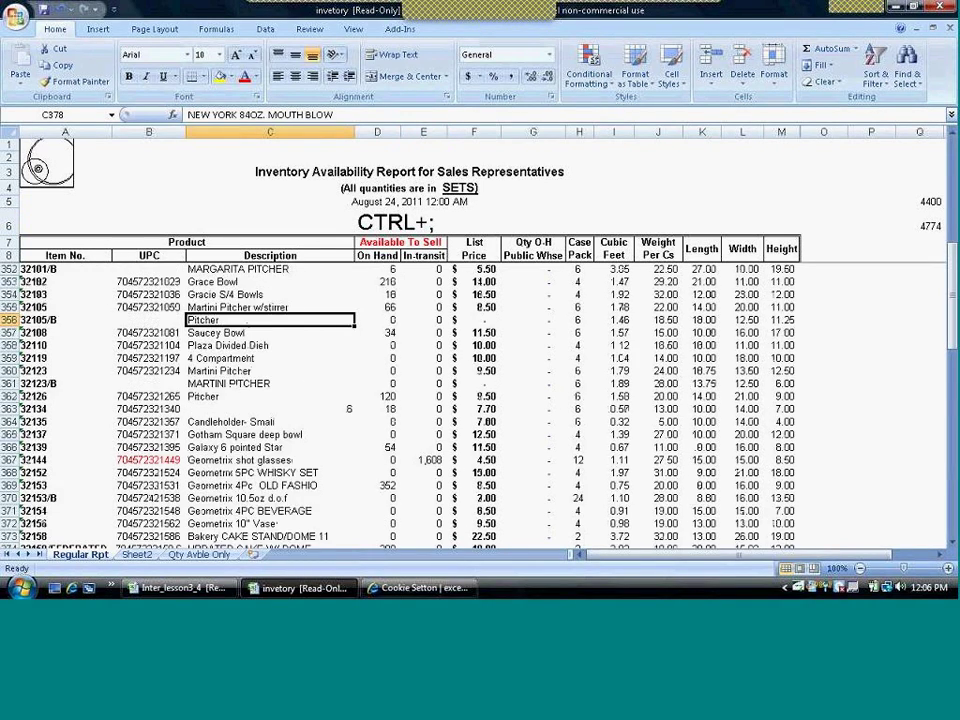
key(Page_Up)
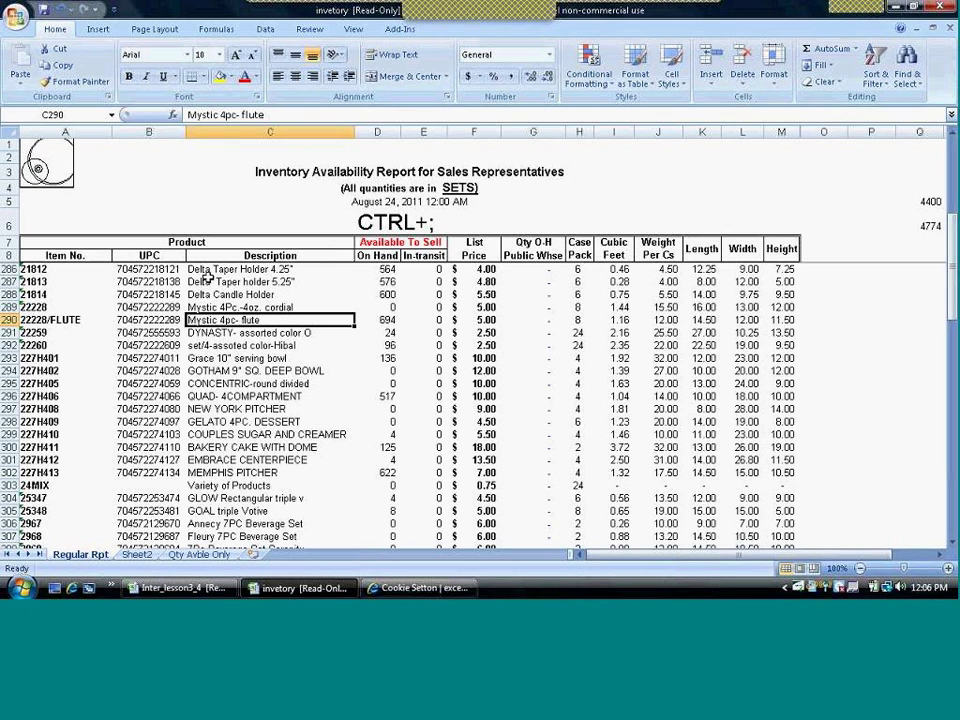
key(Down)
key(Down)
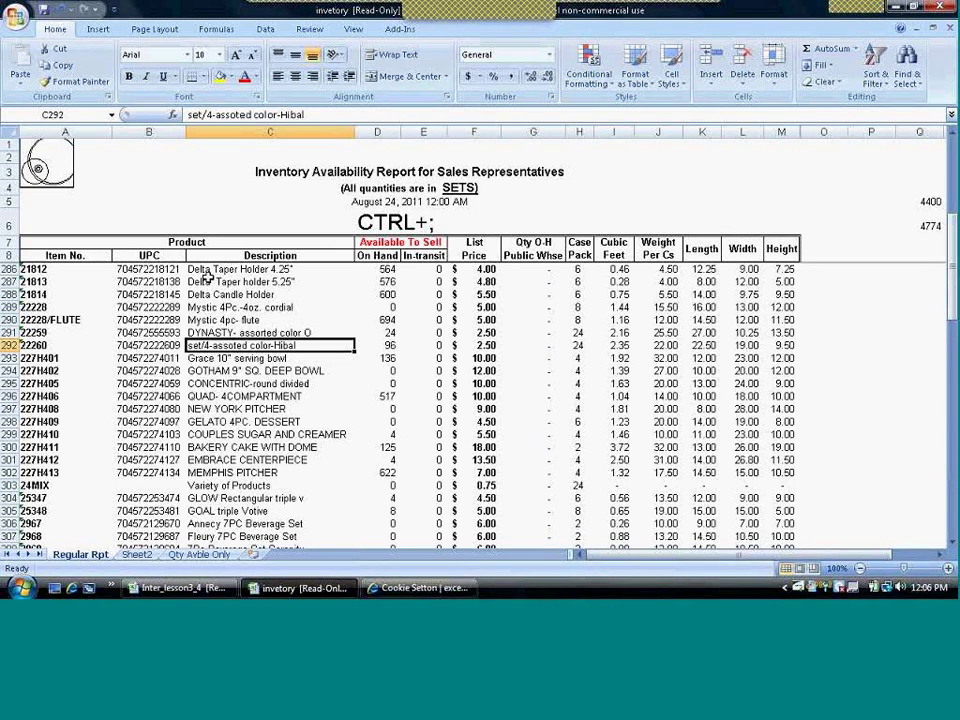
Step: Browse the product descriptions in column C down to row 314 and back up to item 20709 in row 270
key(Page_Down)
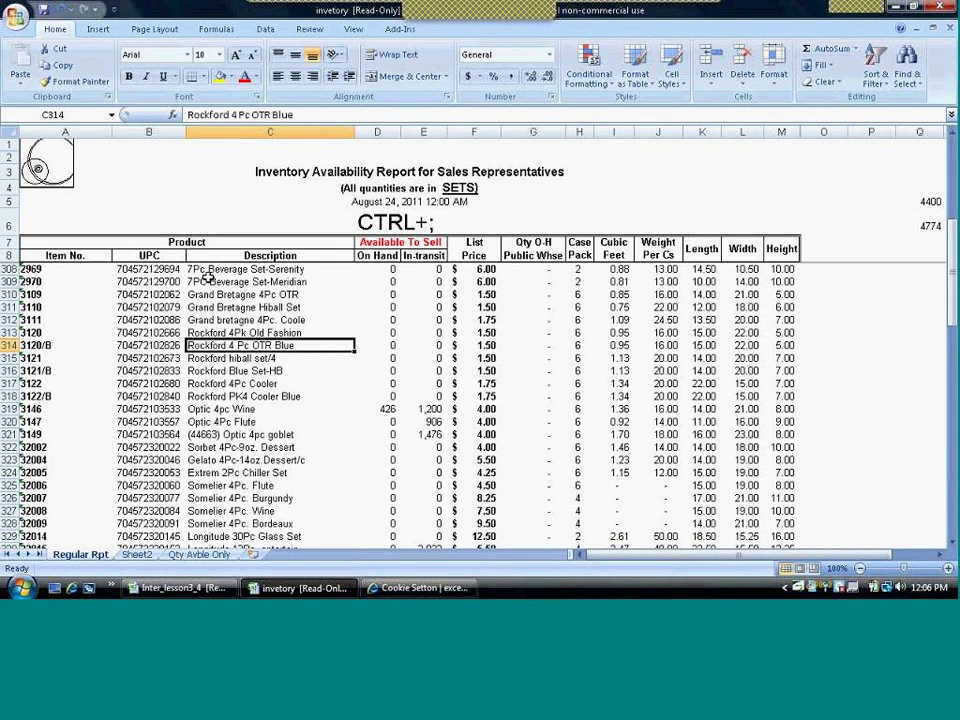
key(Up)
key(Up)
key(Up)
key(Up)
key(Up)
key(Up)
key(Up)
key(Up)
key(Up)
key(Up)
key(Up)
key(Up)
key(Up)
key(Up)
key(Up)
key(Up)
key(Up)
key(Up)
key(Up)
key(Up)
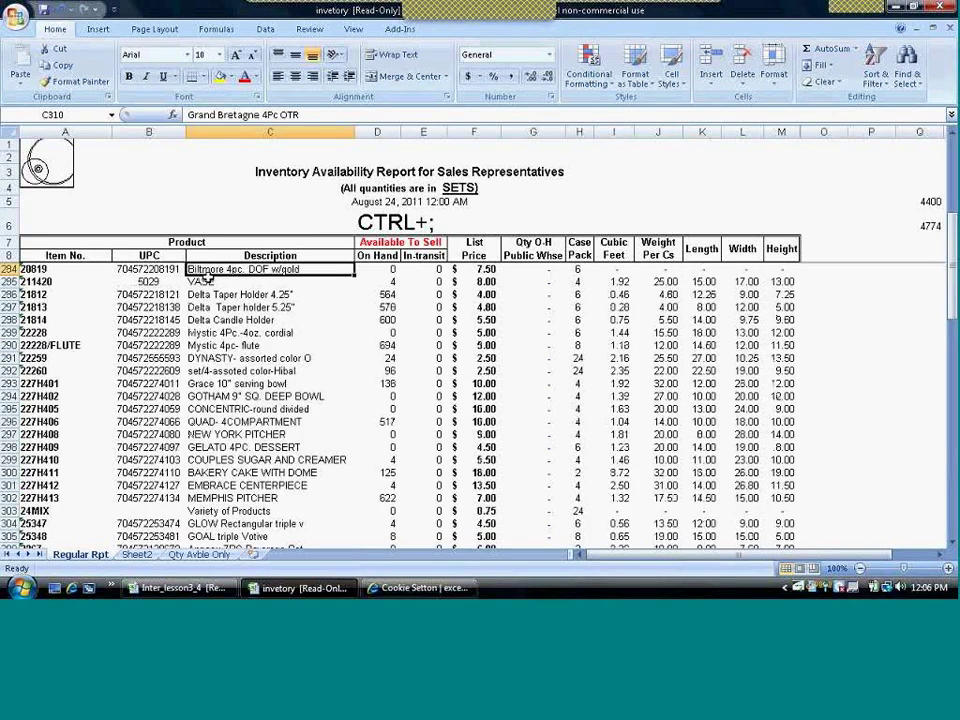
key(Up)
key(Up)
key(Up)
key(Up)
key(Up)
key(Up)
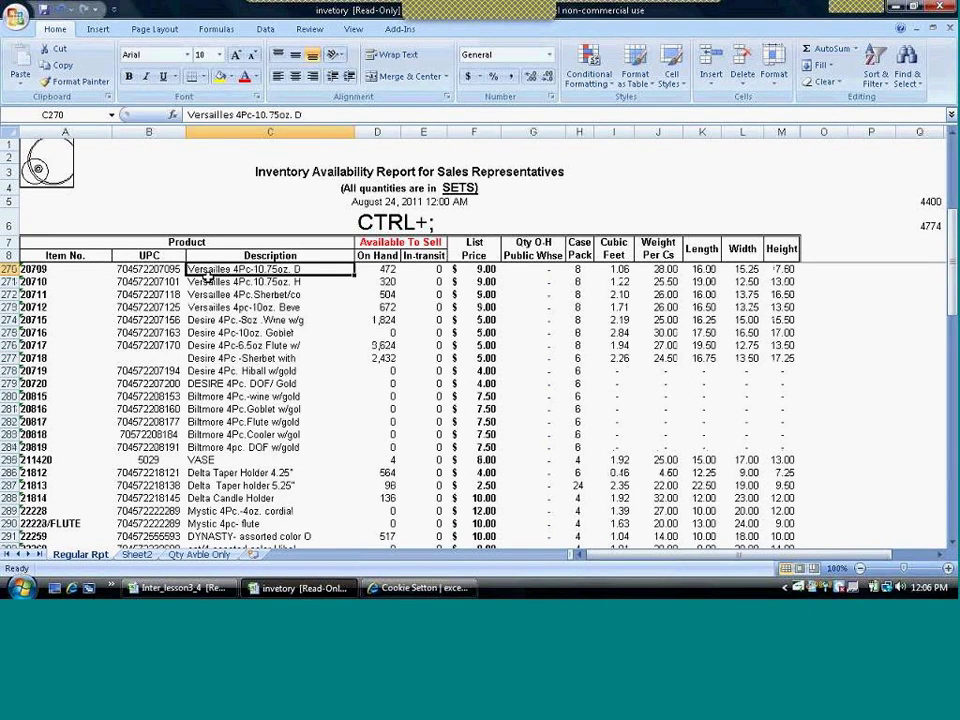
Step: Show where the Freeze Panes command for the report's heading rows is found, then select the description of item 20818 in C283
click(356, 29)
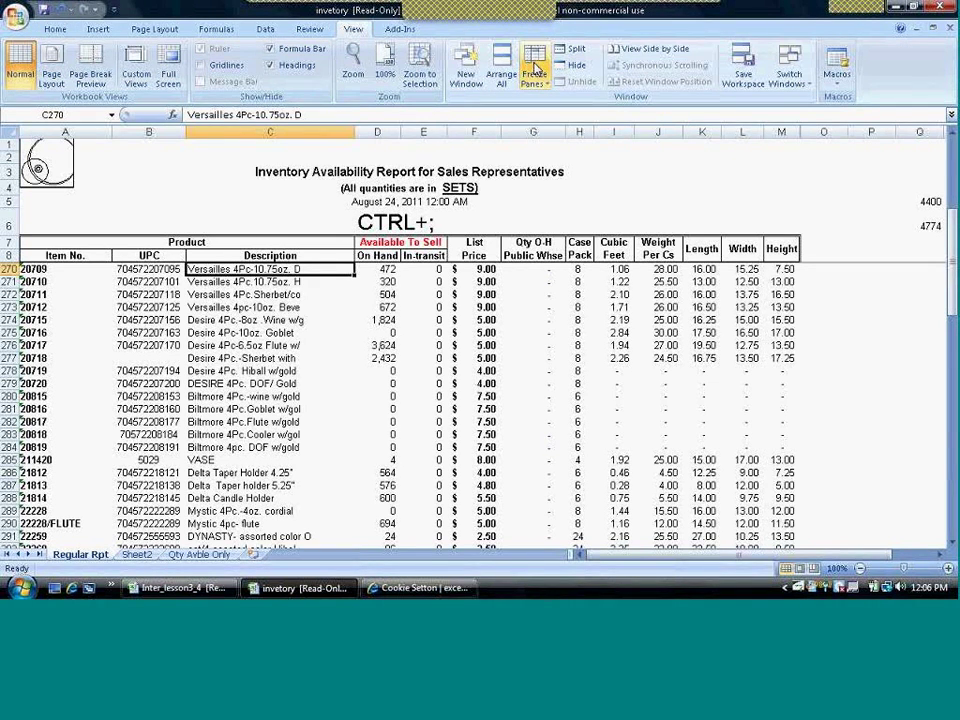
click(472, 331)
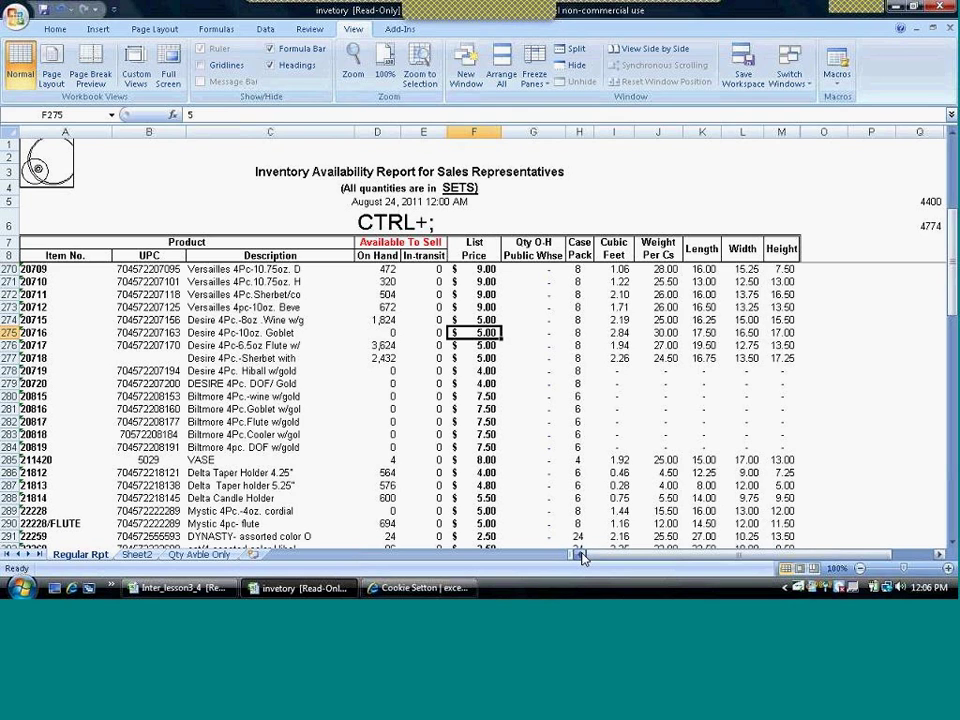
click(262, 432)
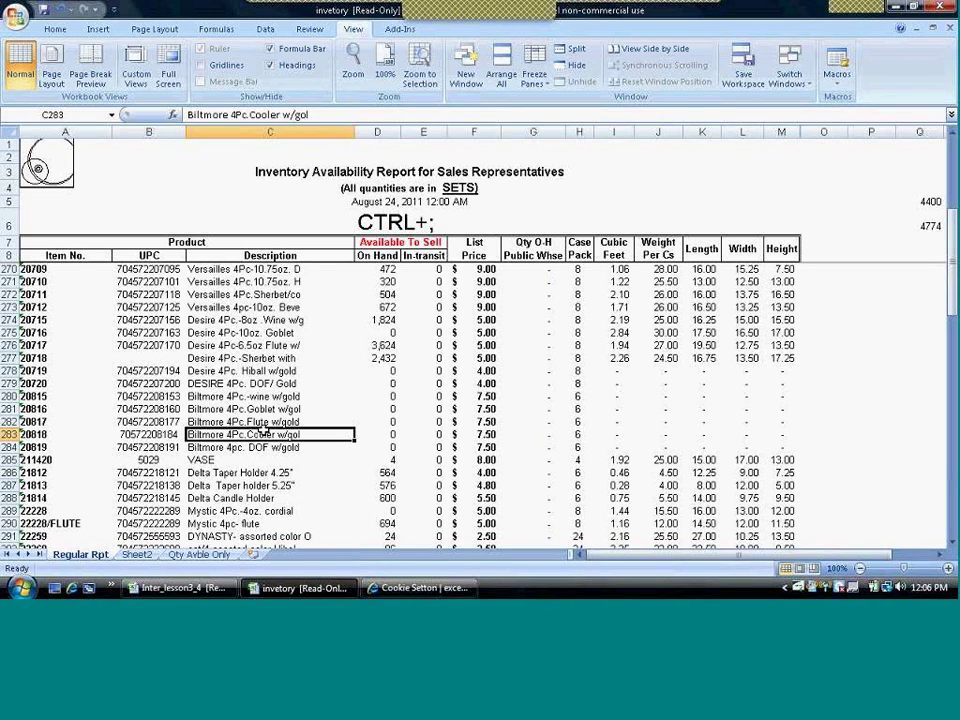
Step: Try to sort the inventory list by the On Hand quantities in column D from smallest to largest
click(55, 30)
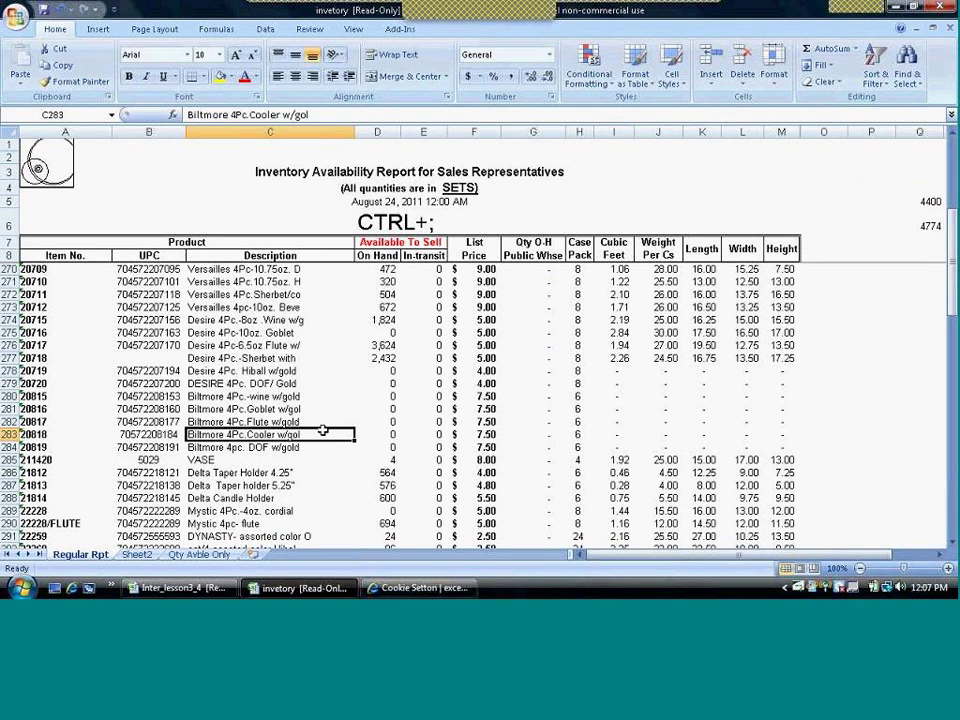
click(393, 346)
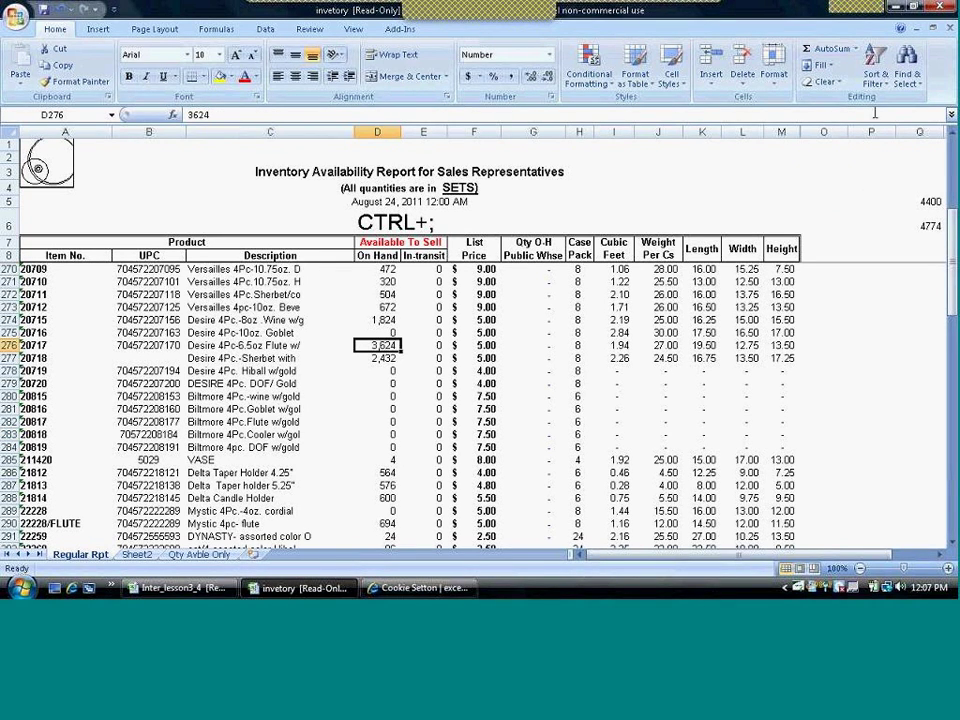
click(877, 62)
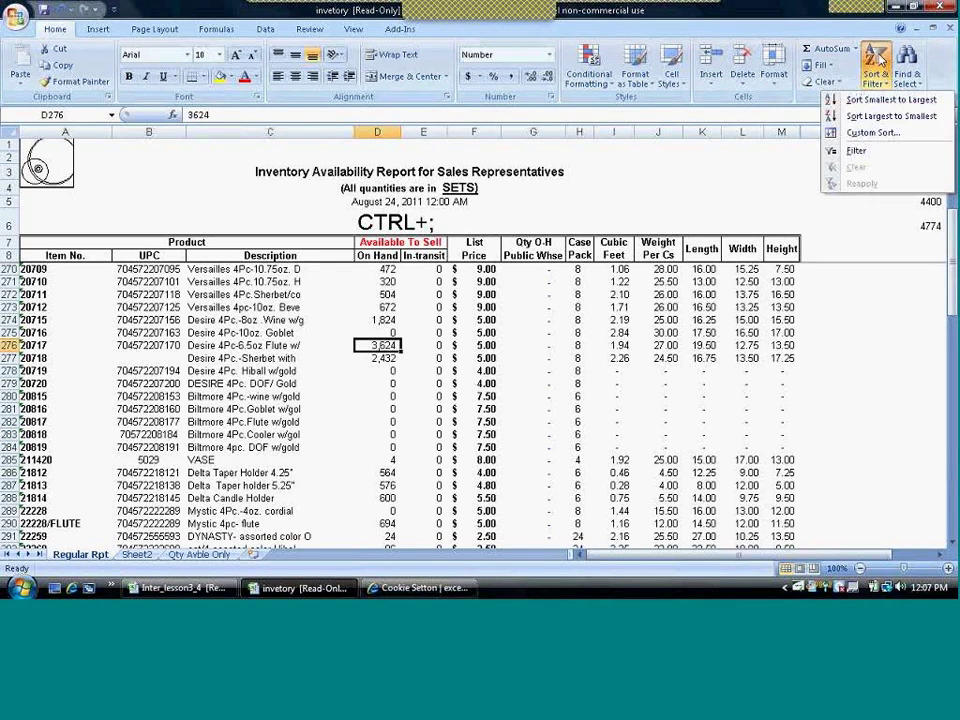
click(882, 100)
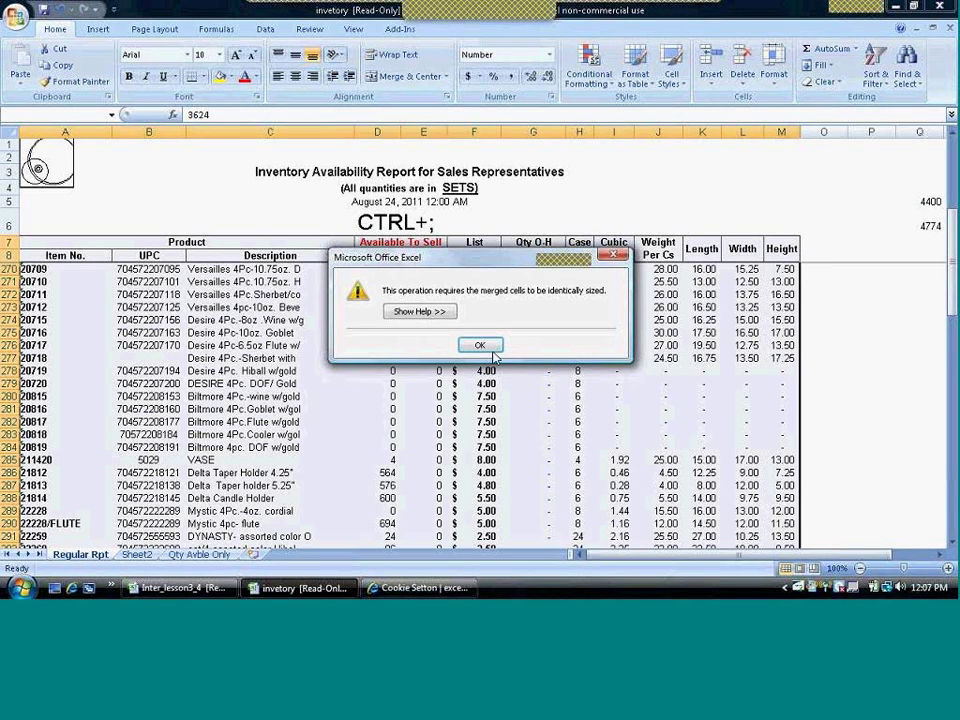
Step: Try to sort the inventory report by its On Hand quantities from smallest to largest, starting from D270
click(481, 346)
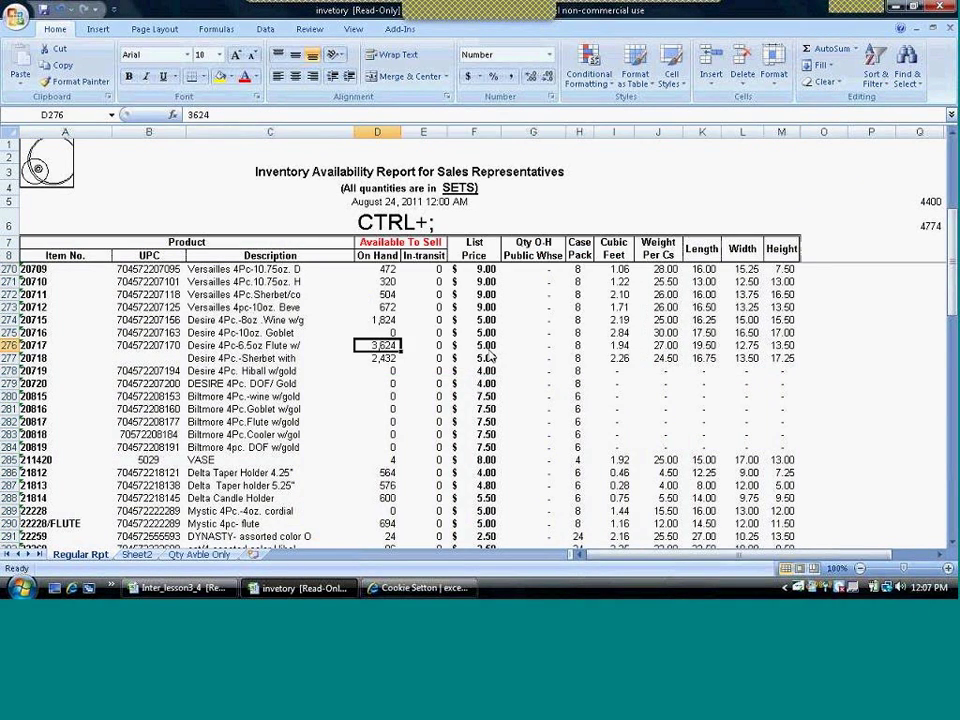
click(370, 369)
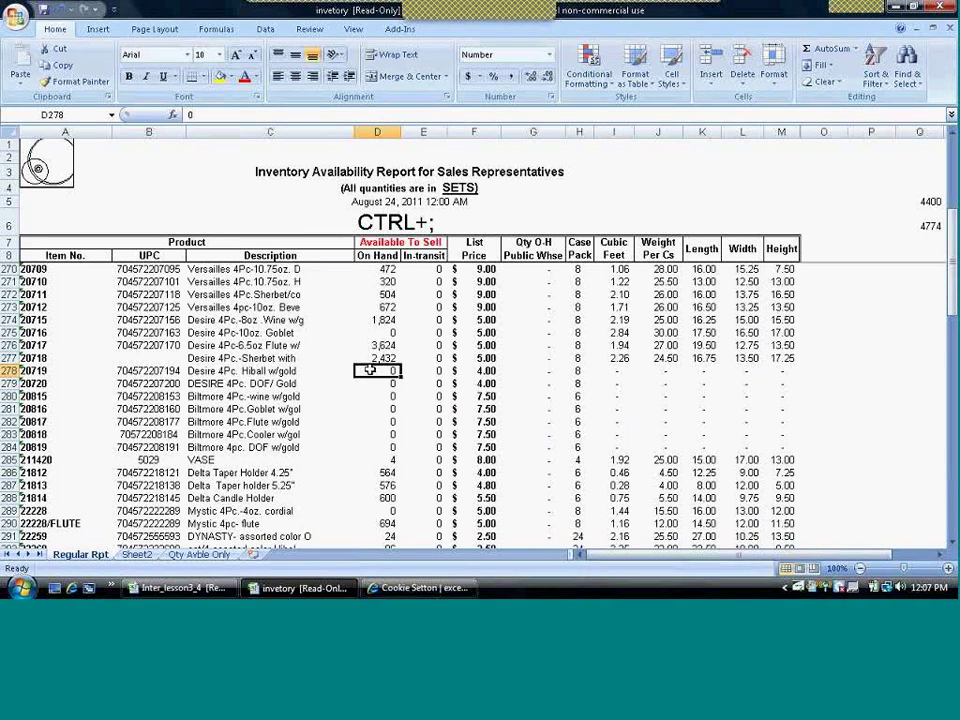
click(375, 269)
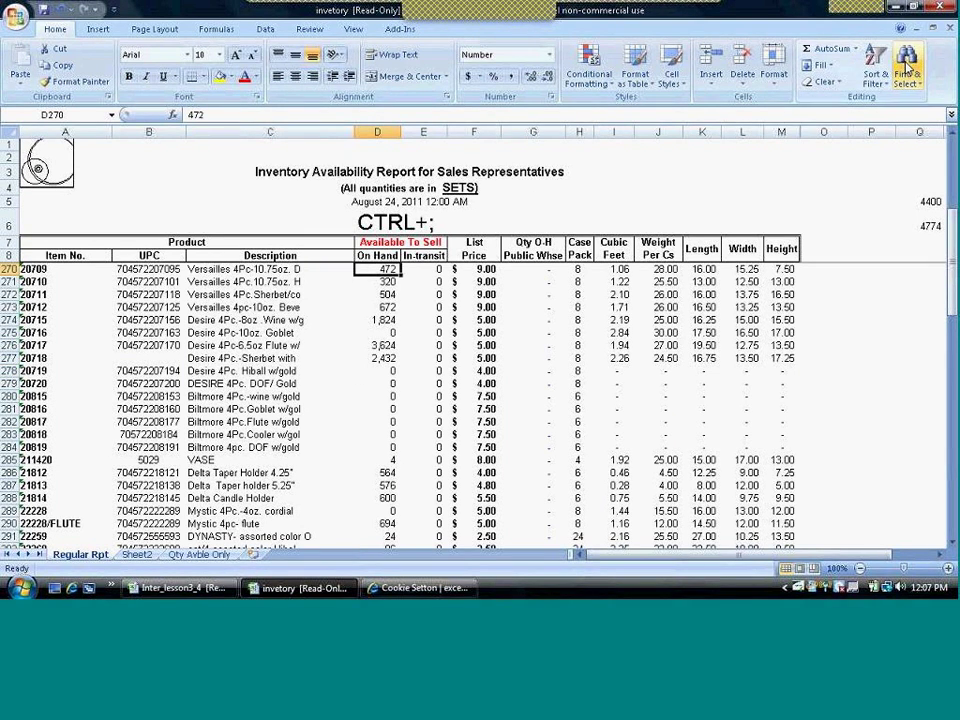
click(876, 72)
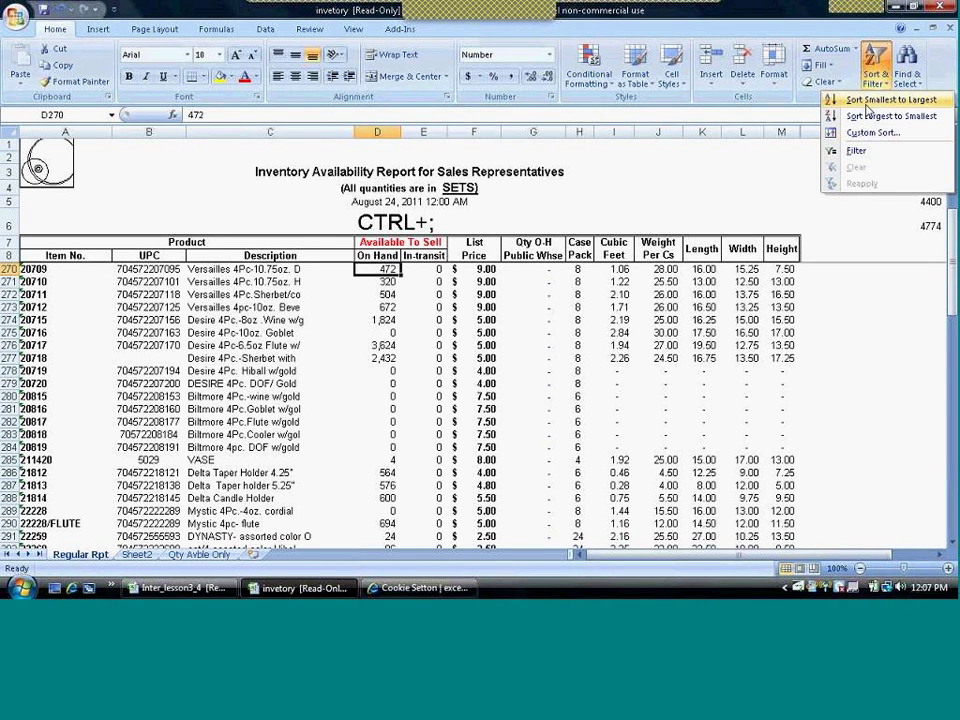
click(866, 100)
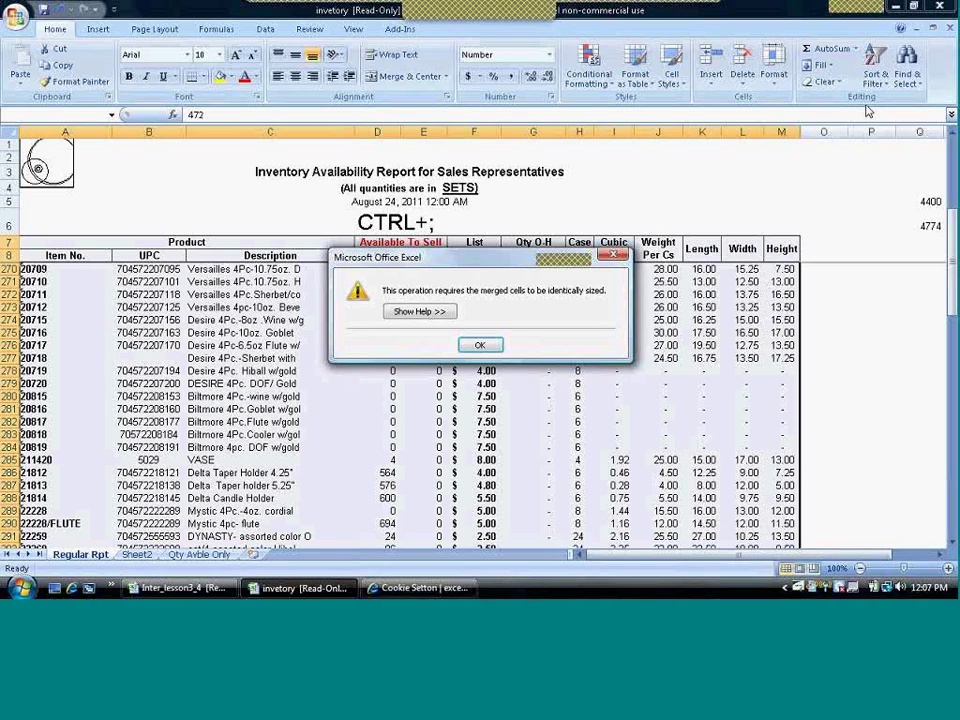
click(479, 346)
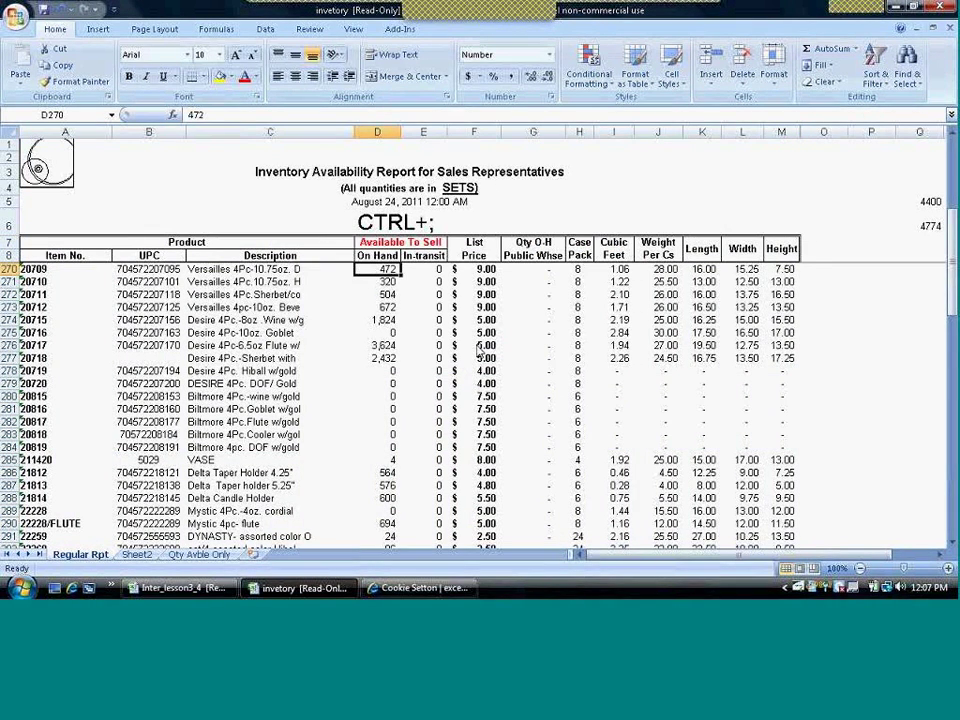
Step: Sort the data from A270 through the end of the sheet by item number in Z to A order
click(33, 268)
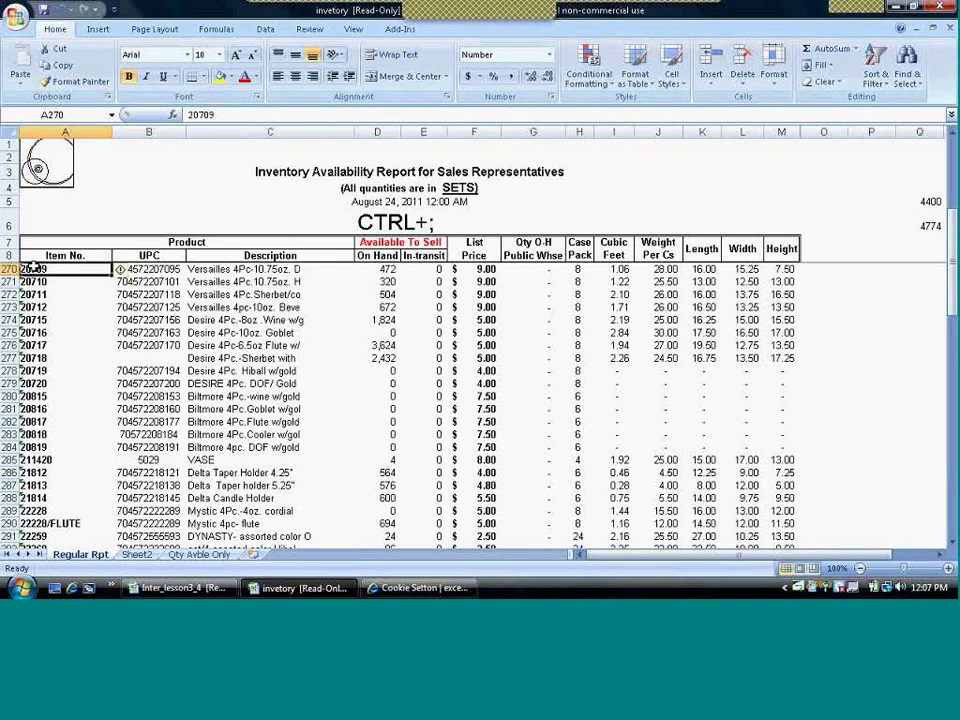
key(ctrl+shift+End)
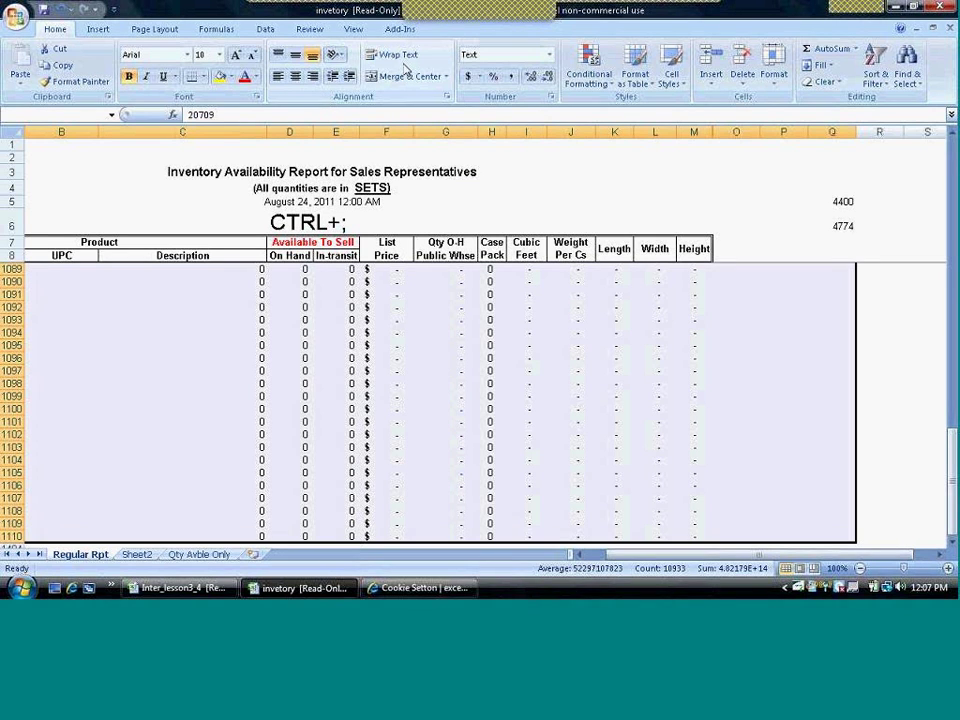
click(872, 62)
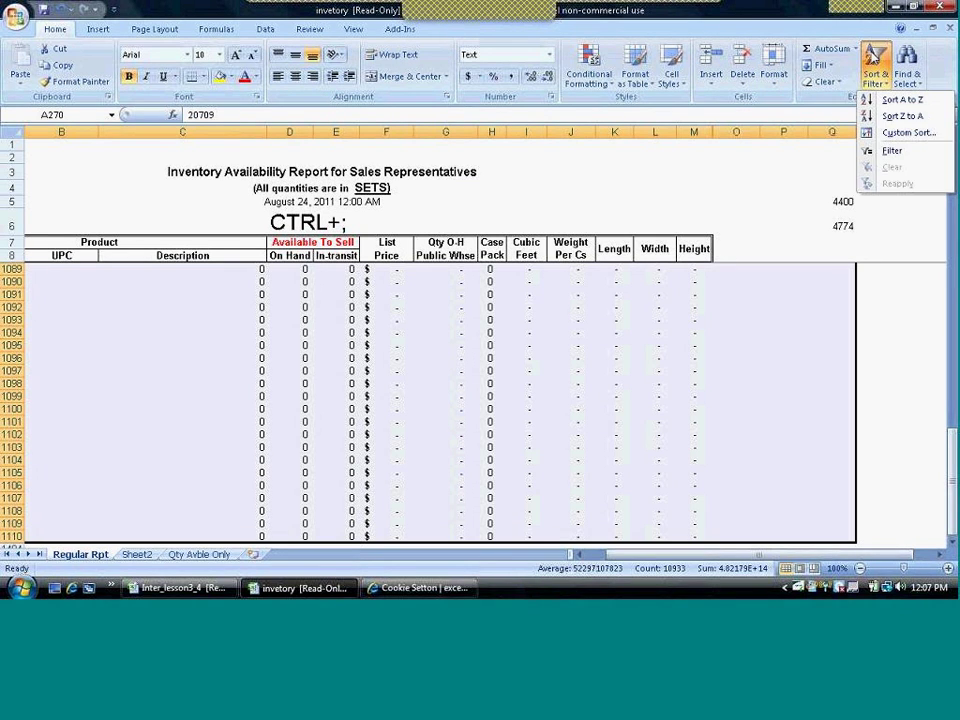
click(879, 117)
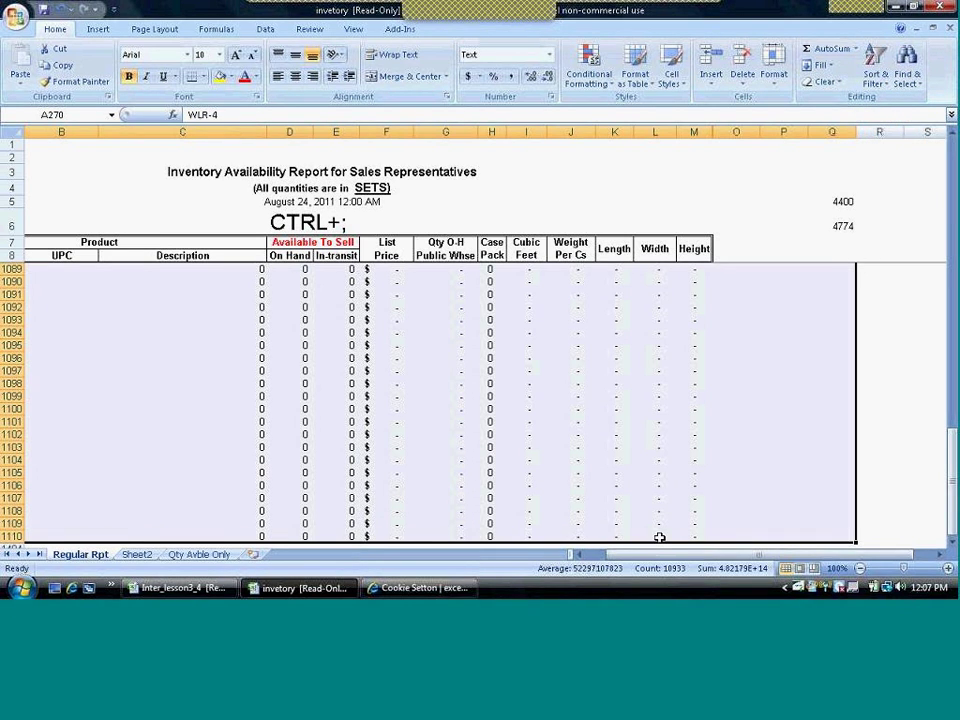
drag(651, 558, 636, 558)
click(268, 360)
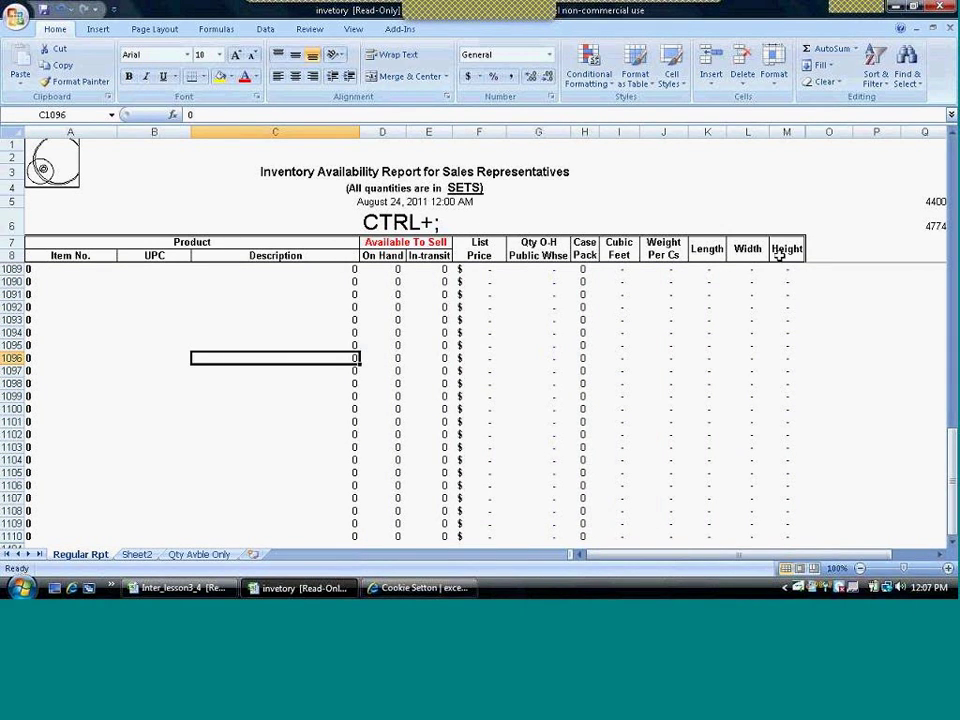
Step: Clear the large "CTRL+;" note from D6 above the report headers
drag(953, 460, 948, 150)
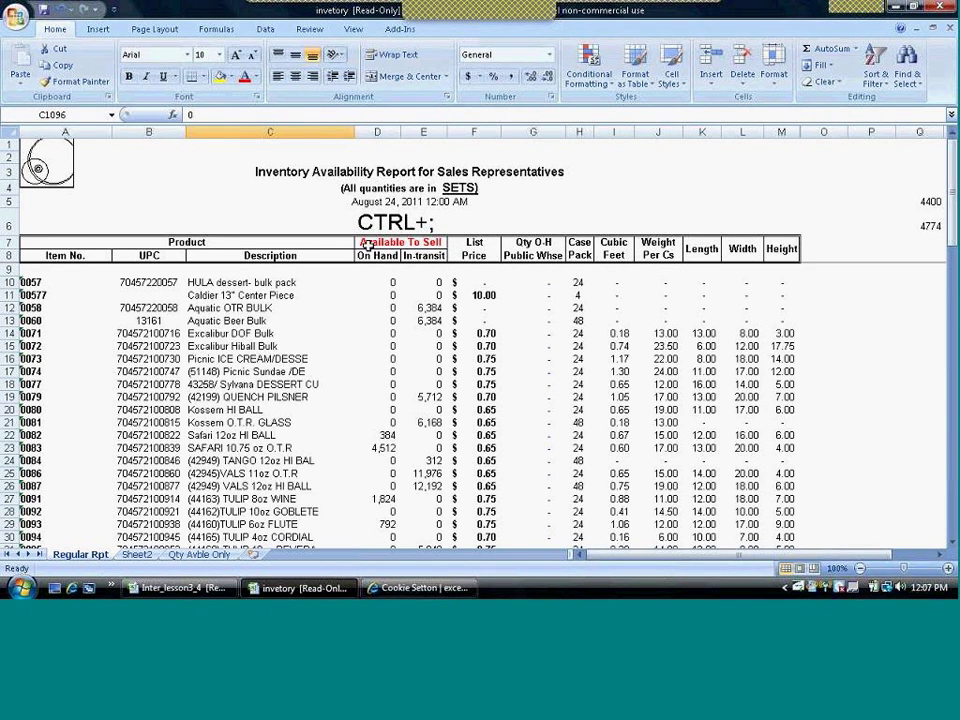
click(369, 333)
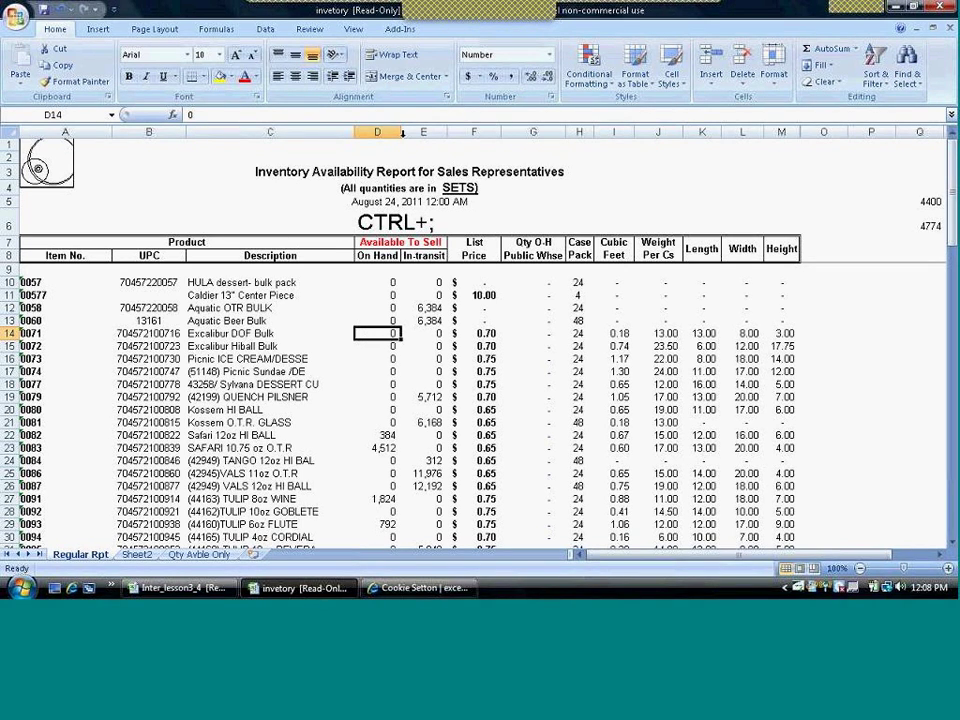
click(385, 222)
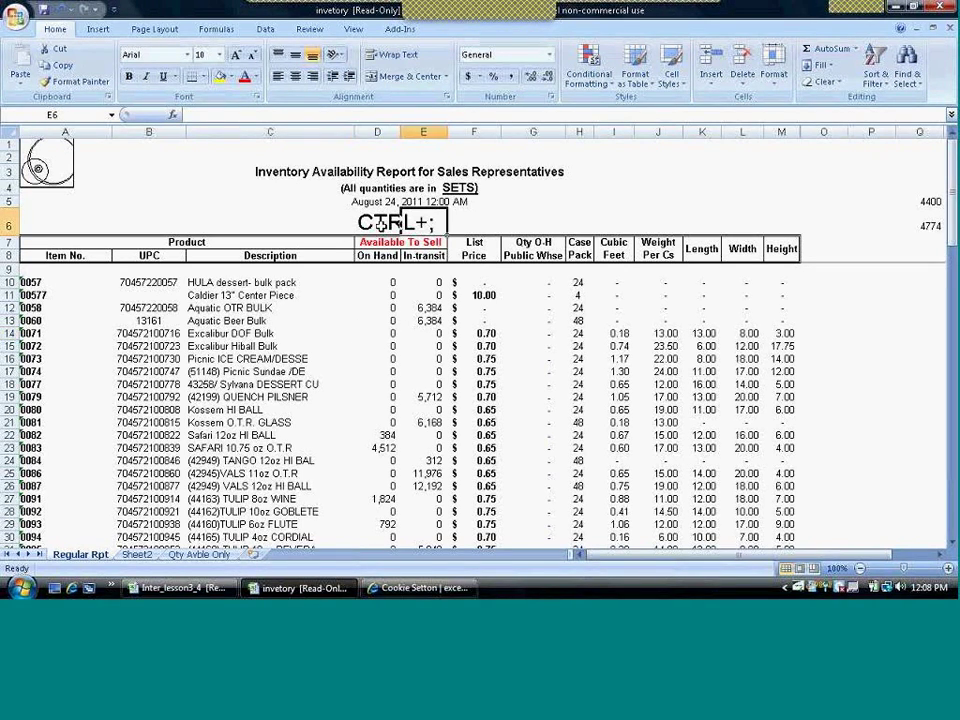
key(Delete)
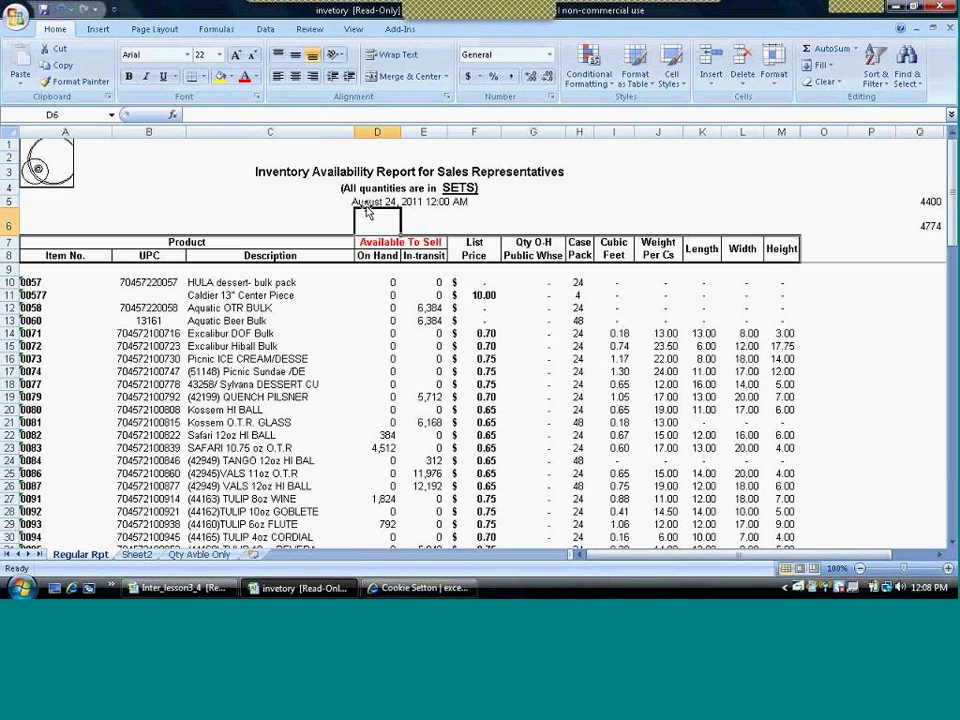
click(365, 321)
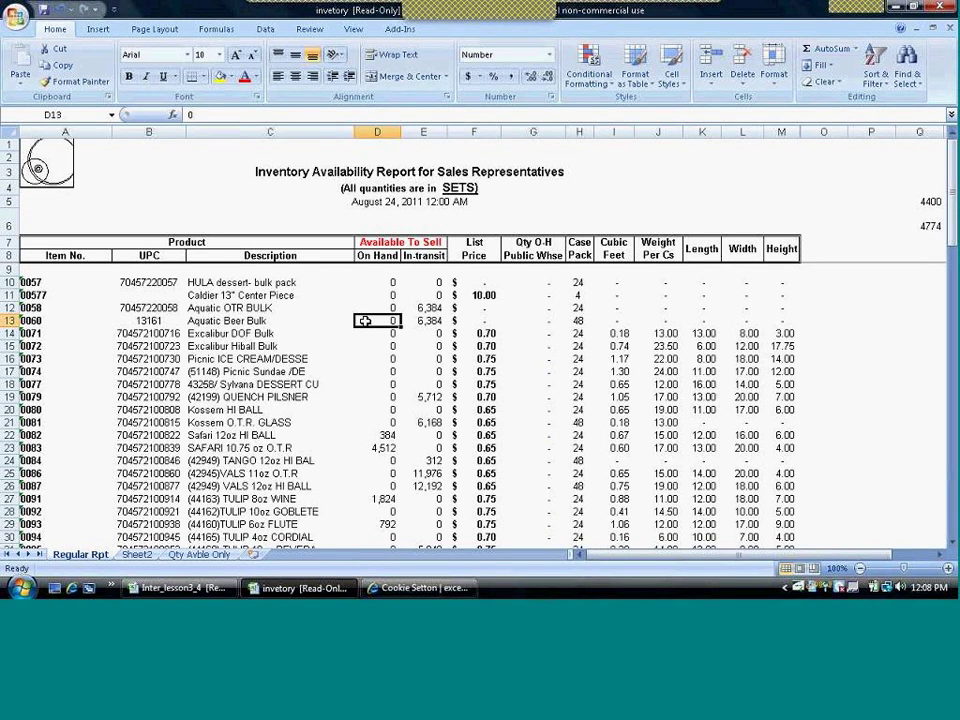
Step: Delete sheet rows 5 and 6, which hold the report date and the stray numbers in column Q
click(338, 190)
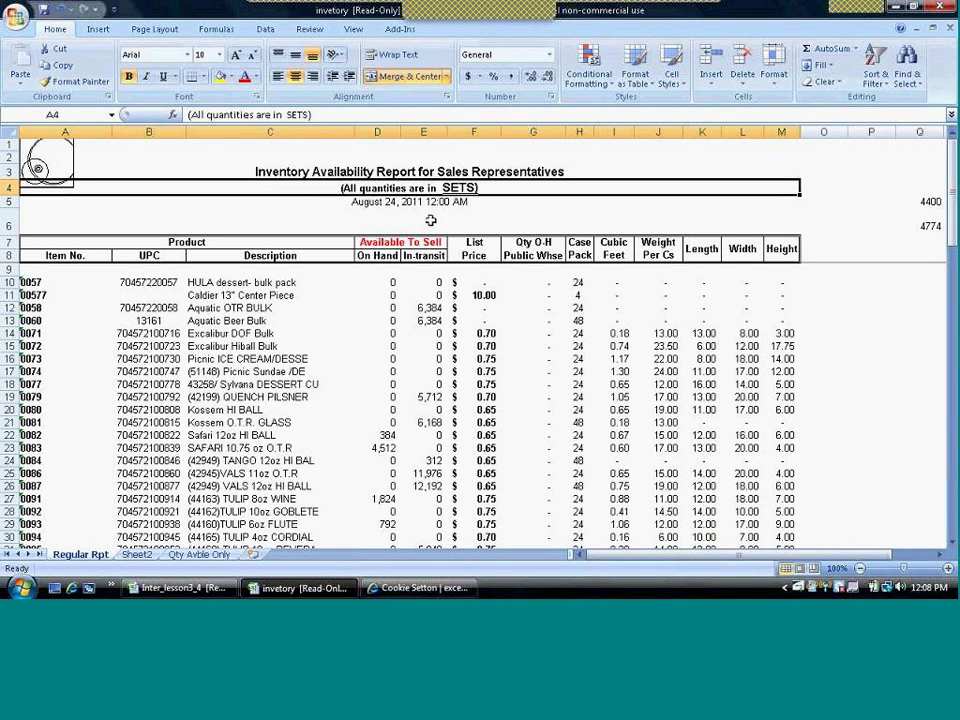
click(12, 203)
drag(12, 203, 9, 218)
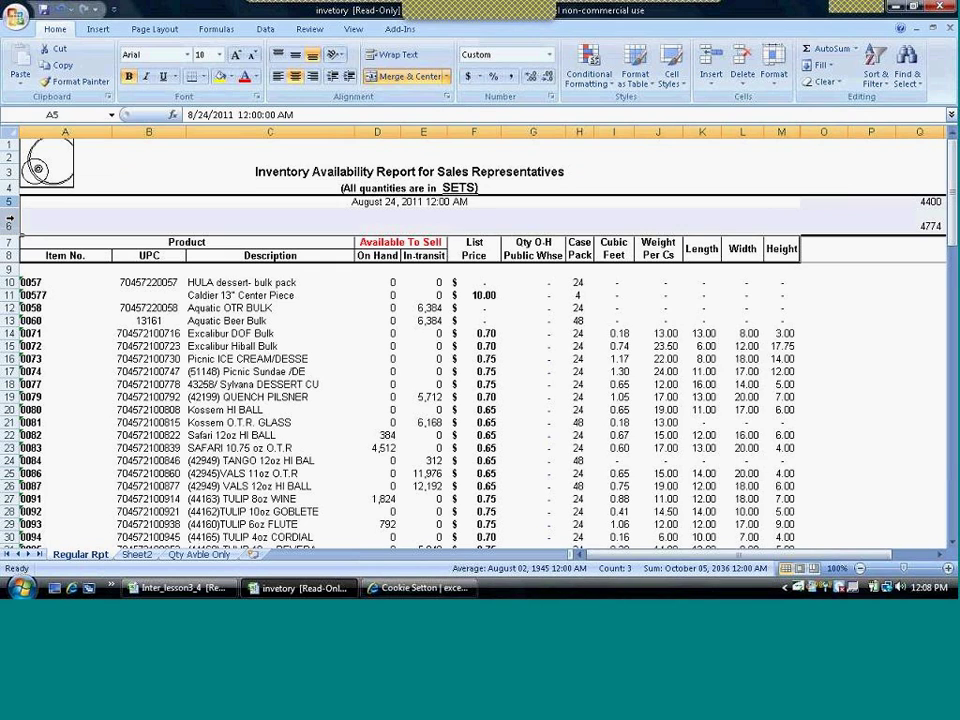
click(923, 204)
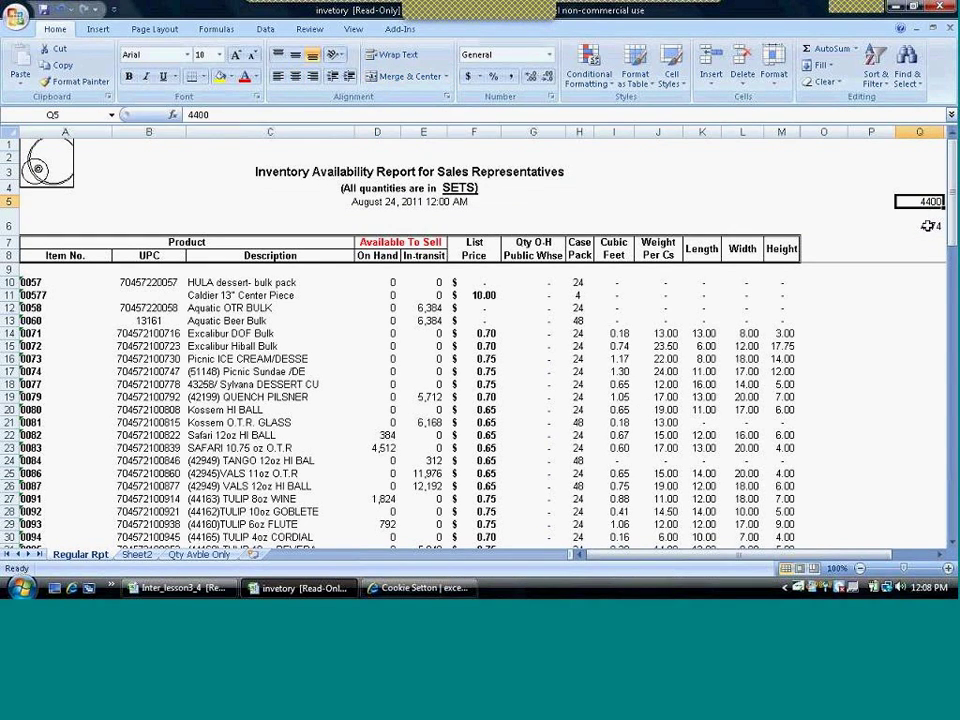
key(Down)
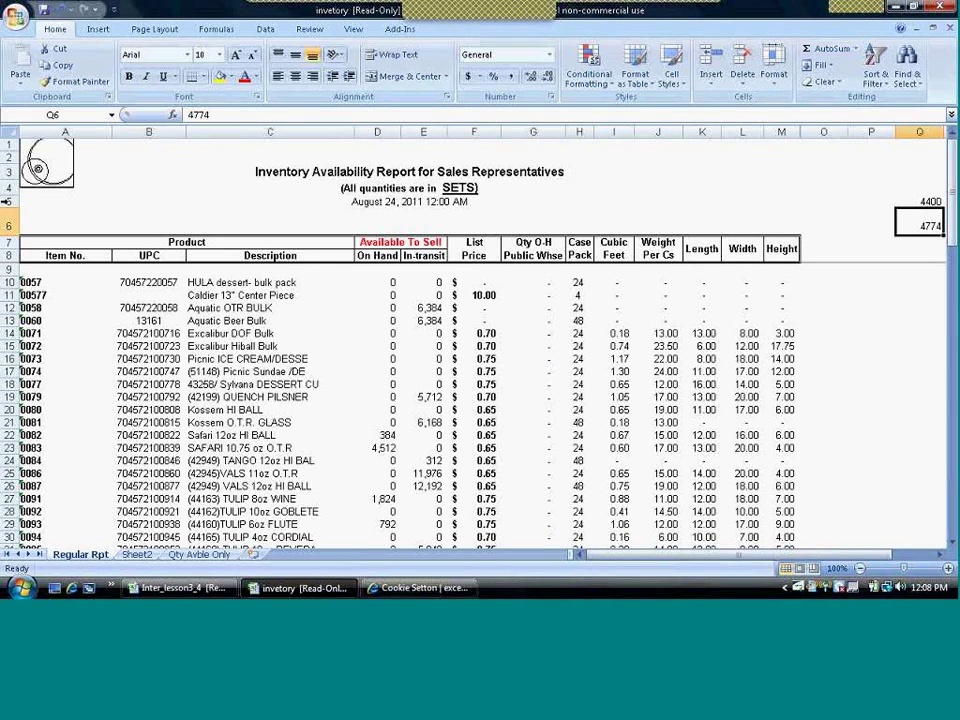
drag(8, 201, 8, 224)
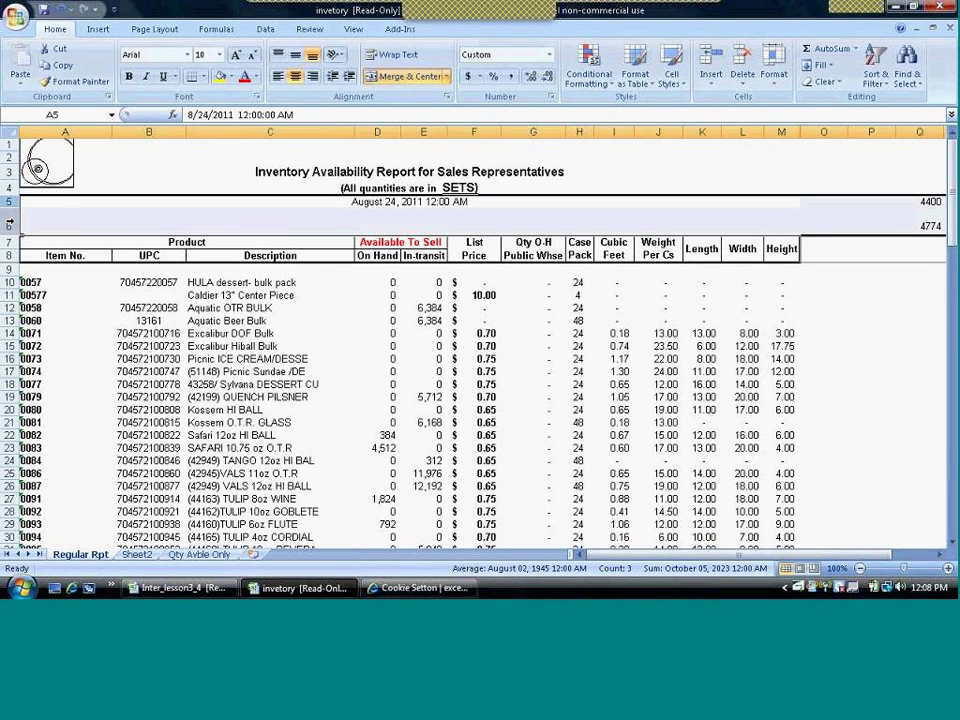
click(745, 77)
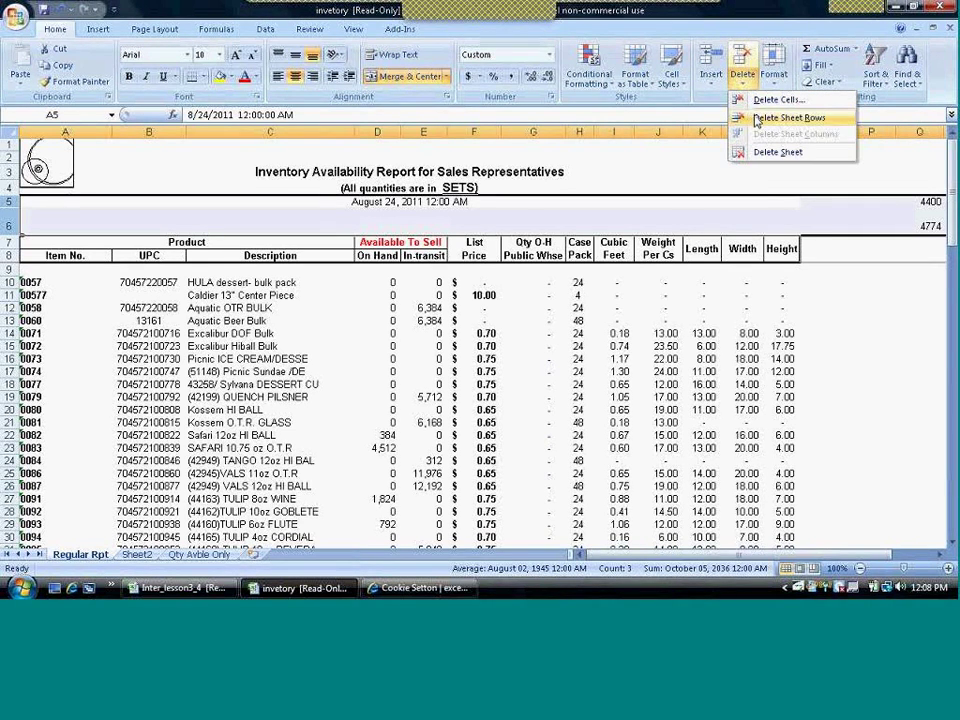
click(805, 118)
click(652, 241)
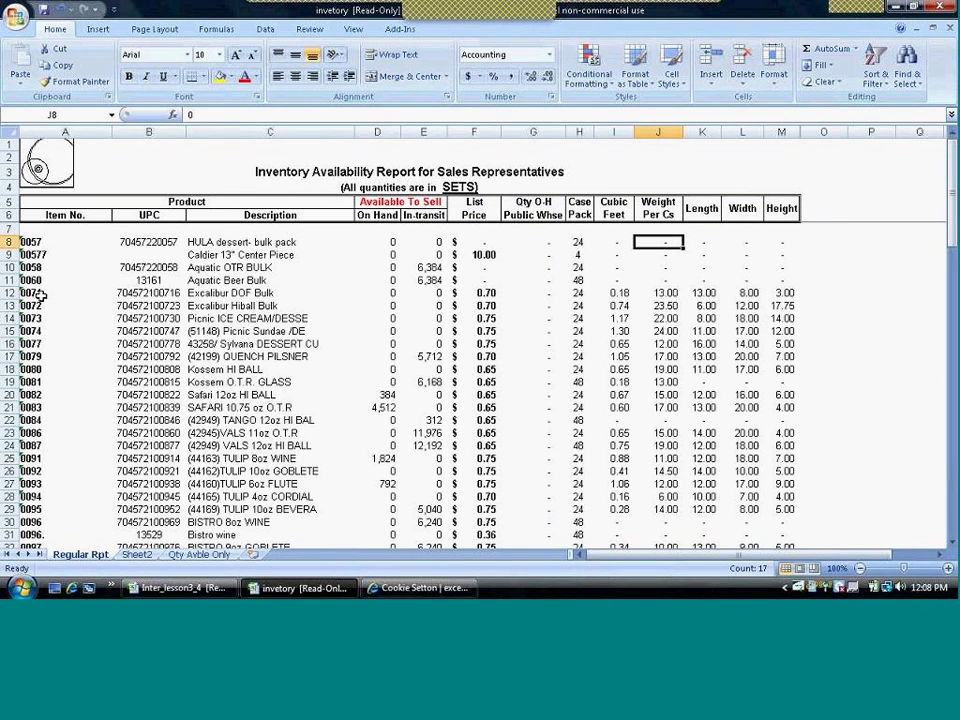
click(10, 228)
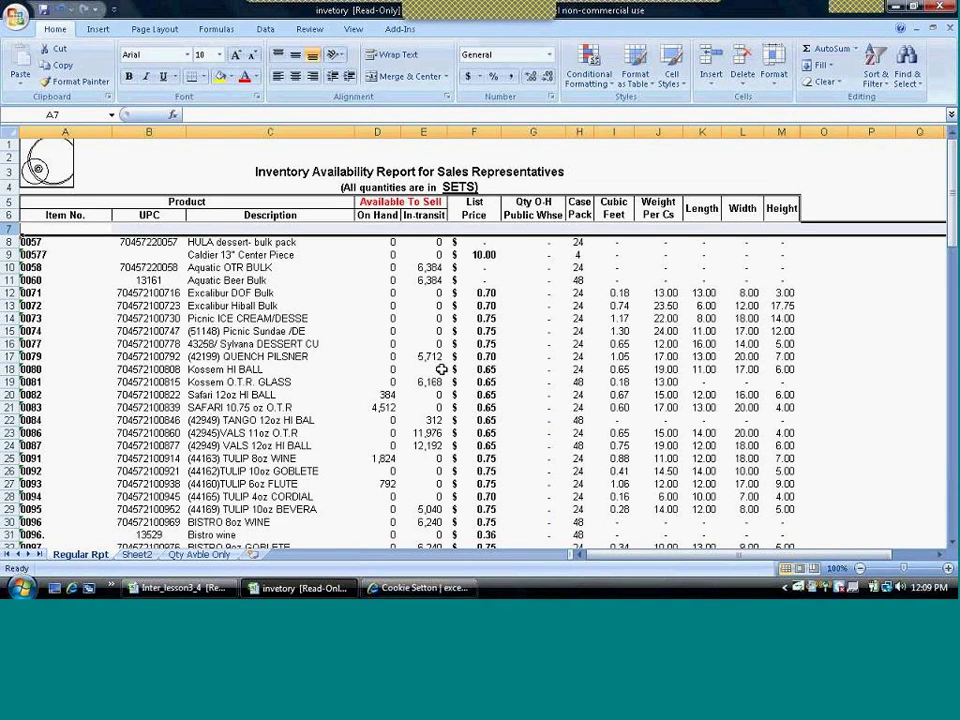
click(421, 228)
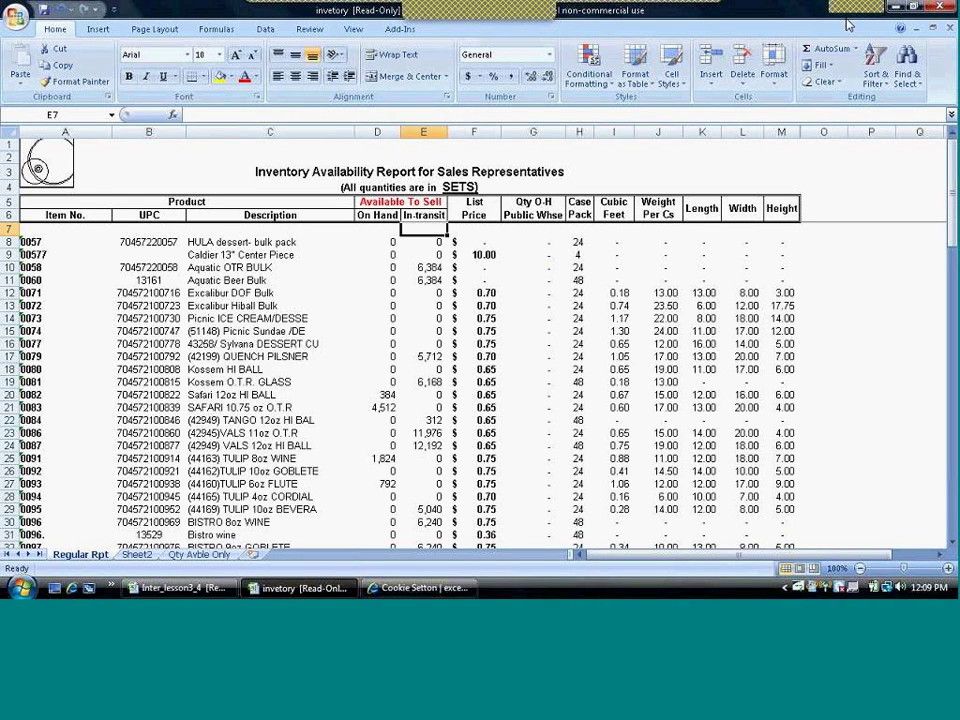
click(827, 50)
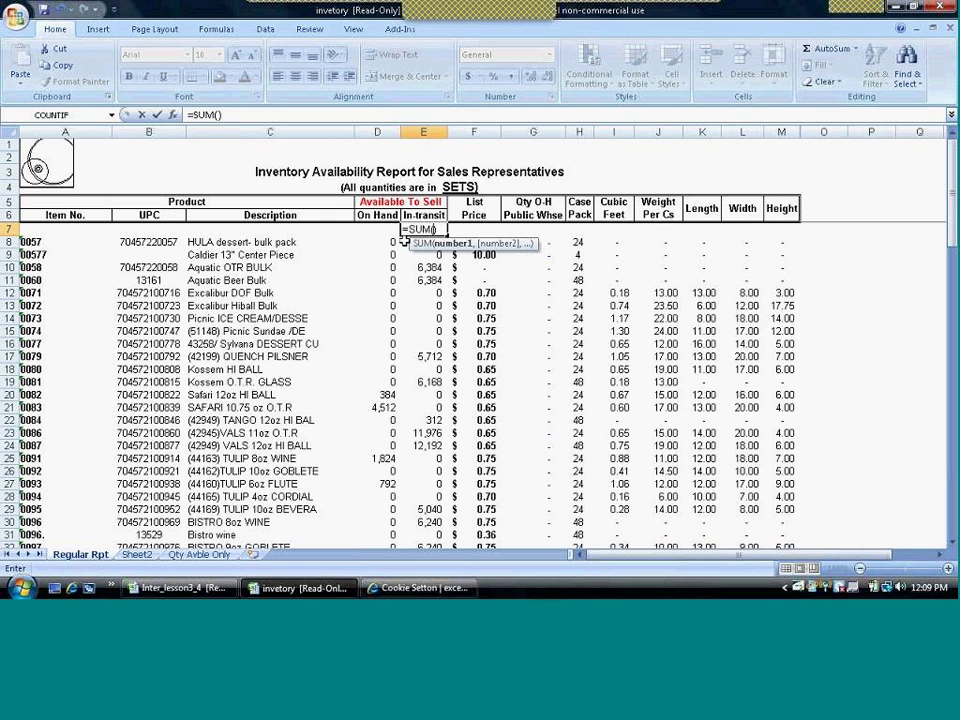
drag(403, 242, 434, 587)
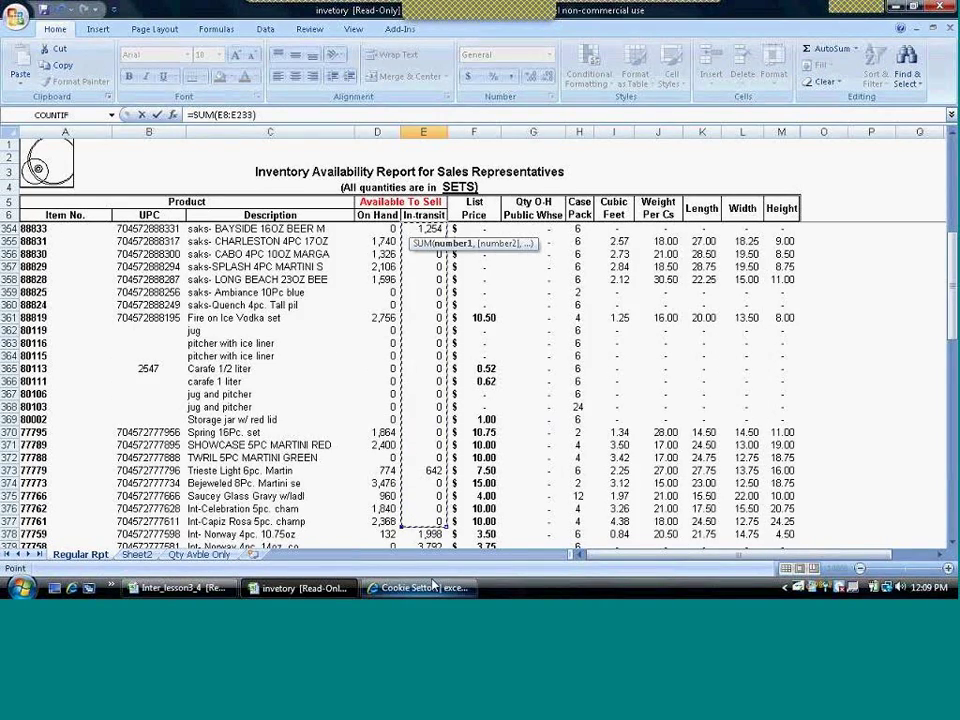
key(Escape)
click(305, 234)
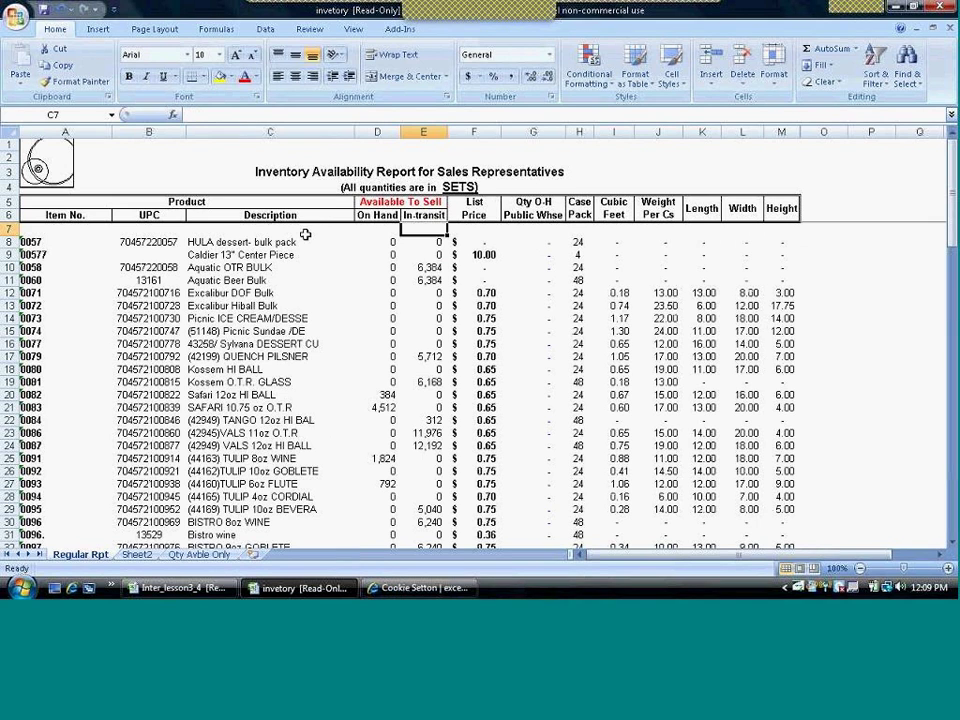
text(=)
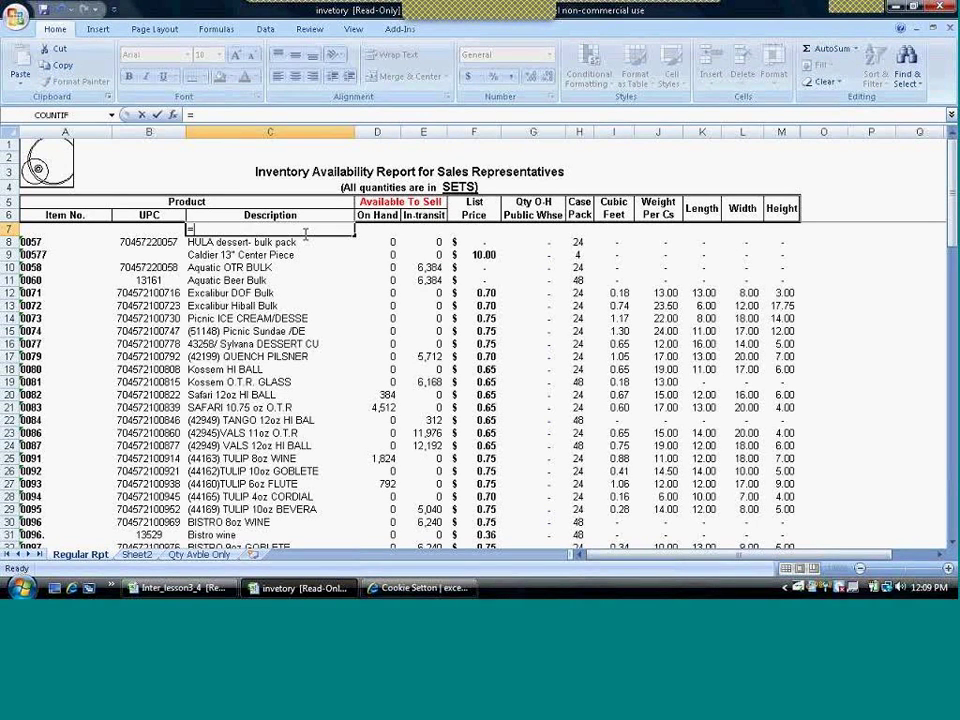
key(BackSpace)
key(Escape)
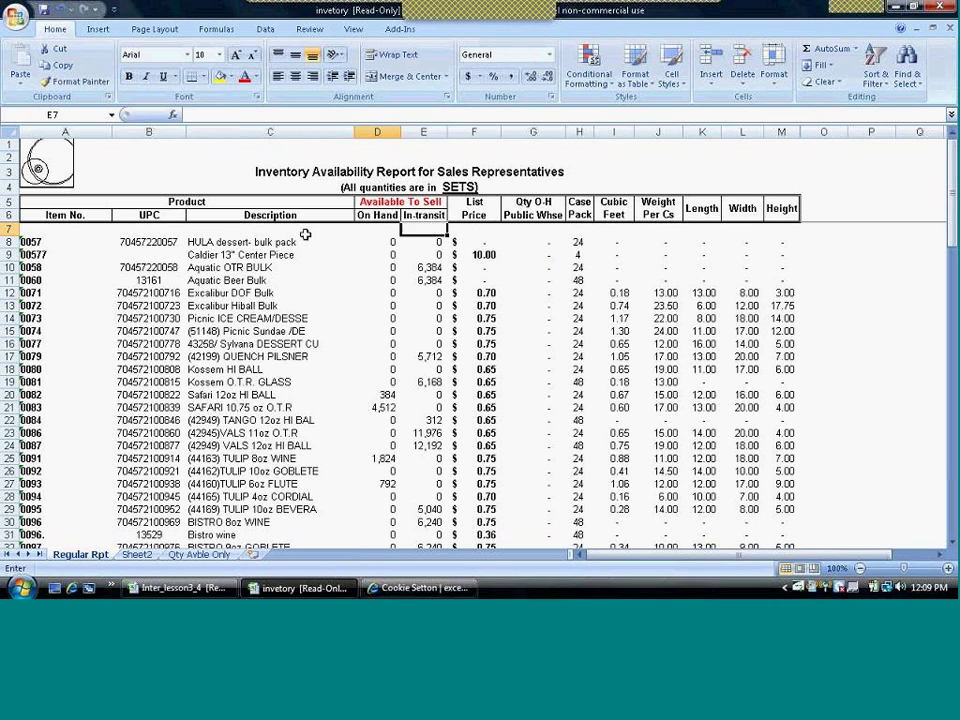
Step: Try to total the In-transit column in E7 with a SUM over E7:E1108, and undo the entry
text(=SUM()
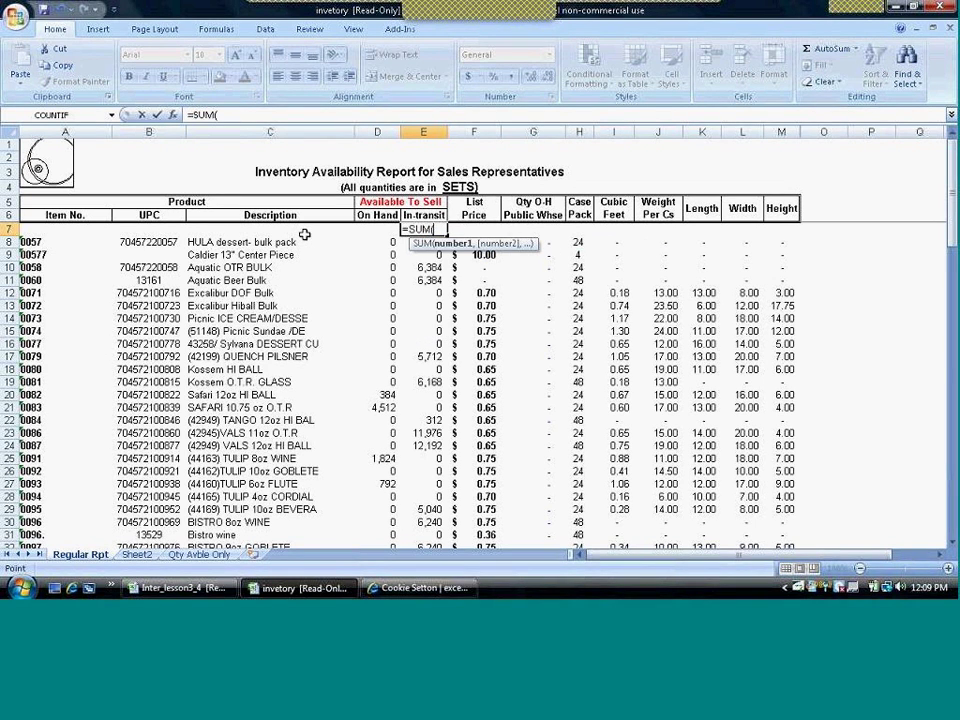
key(shift+Down)
key(ctrl+shift+Down)
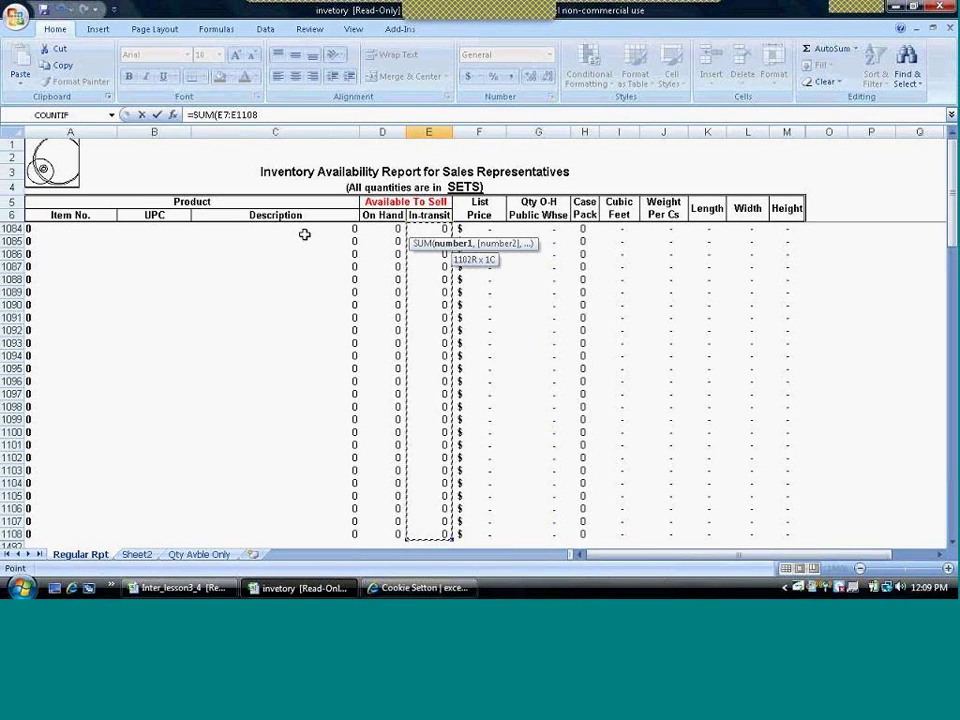
key(Return)
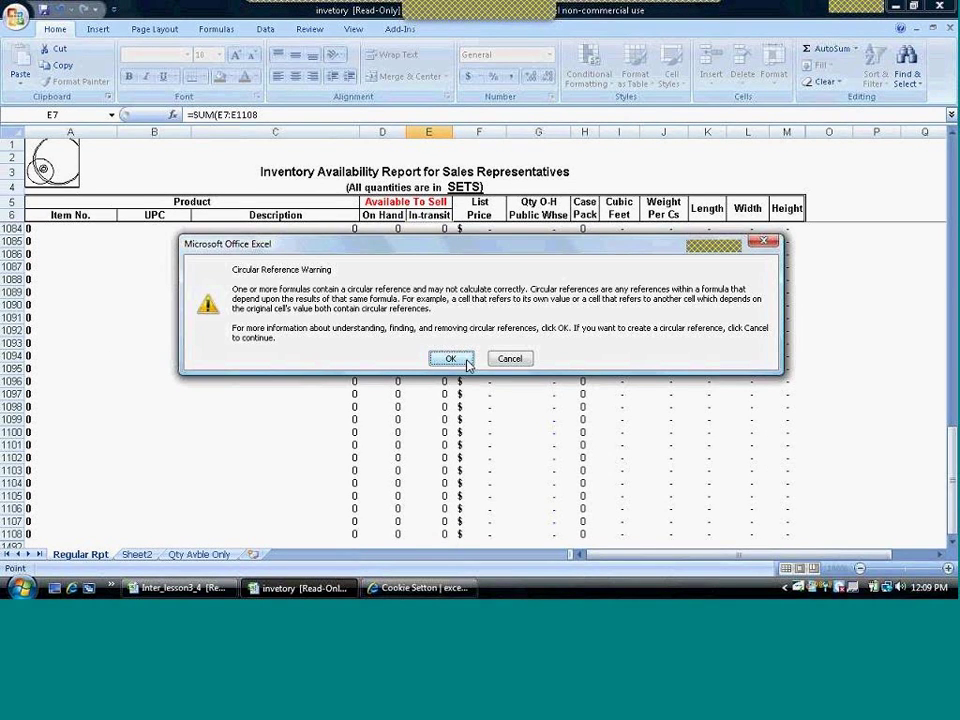
click(469, 365)
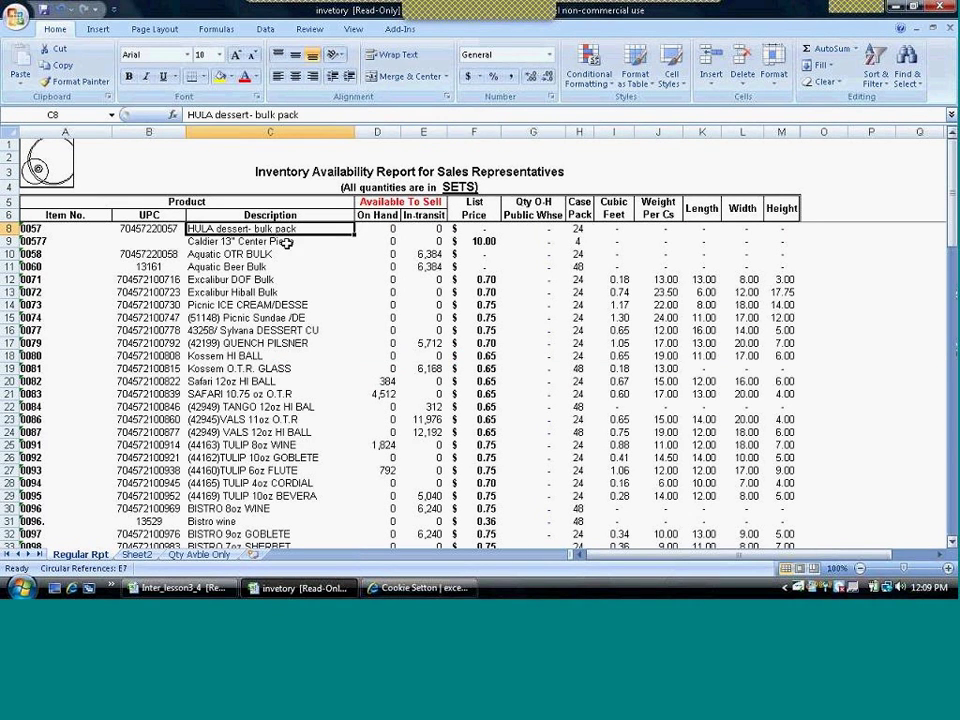
click(616, 145)
key(ctrl+z)
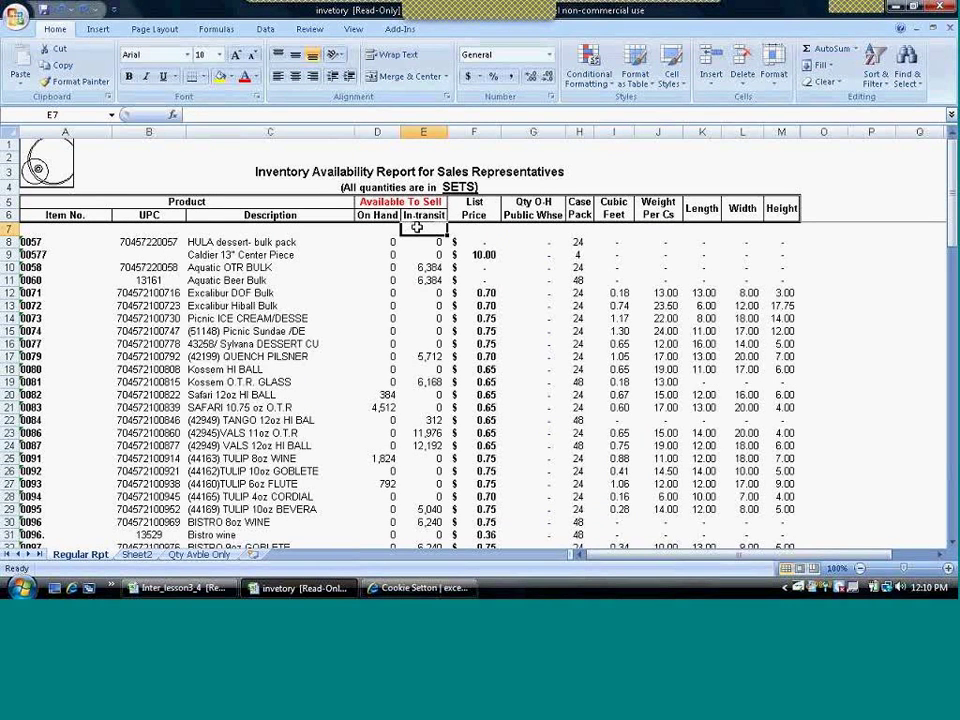
Step: Total the In-transit column in E7 with a SUM over E8:E1108
text(=SUM()
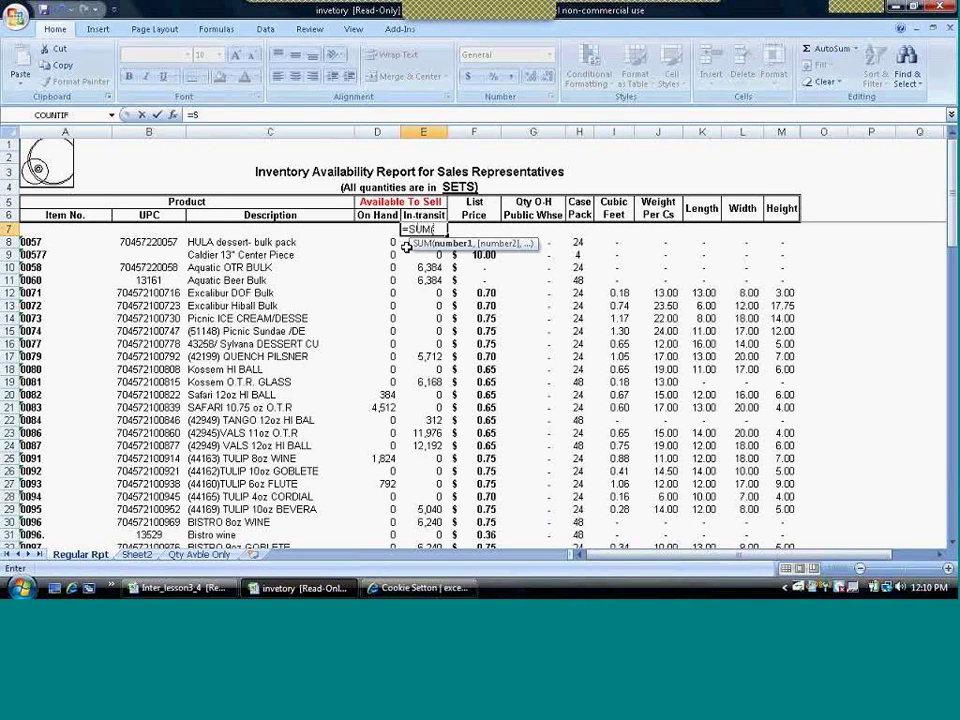
click(405, 243)
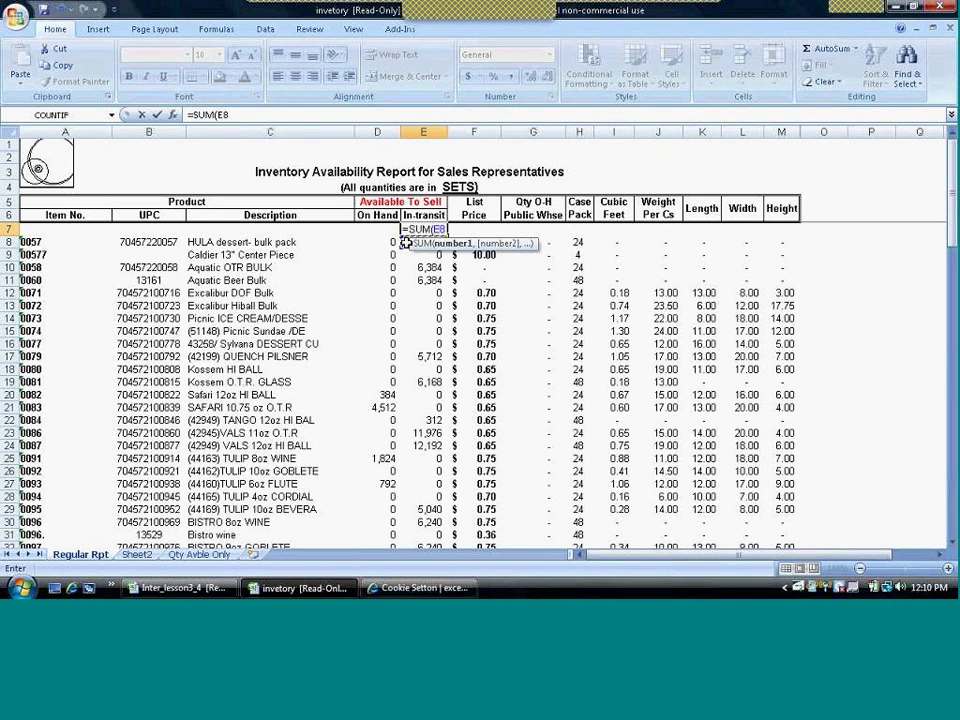
key(ctrl+shift+Down)
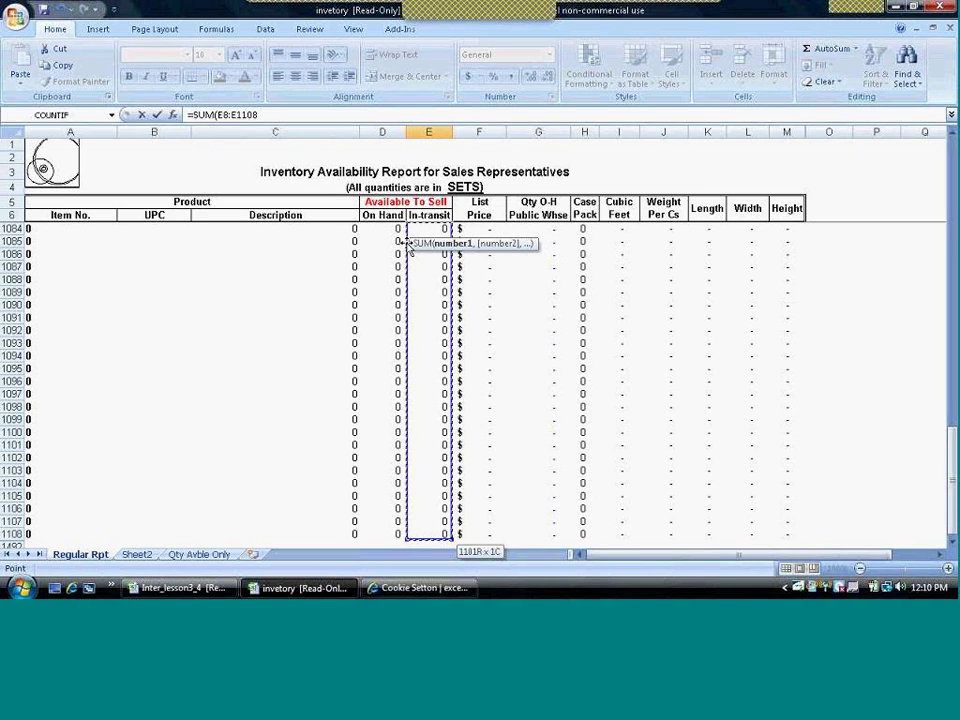
key(Return)
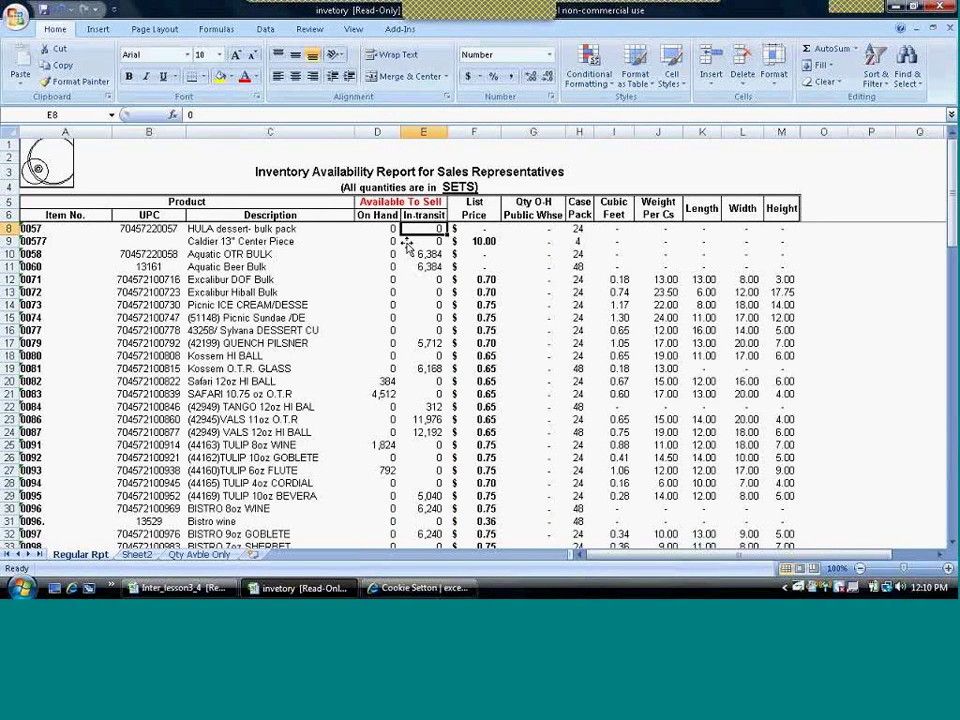
key(Up)
key(Up)
key(Up)
key(Up)
key(Up)
key(Up)
key(Up)
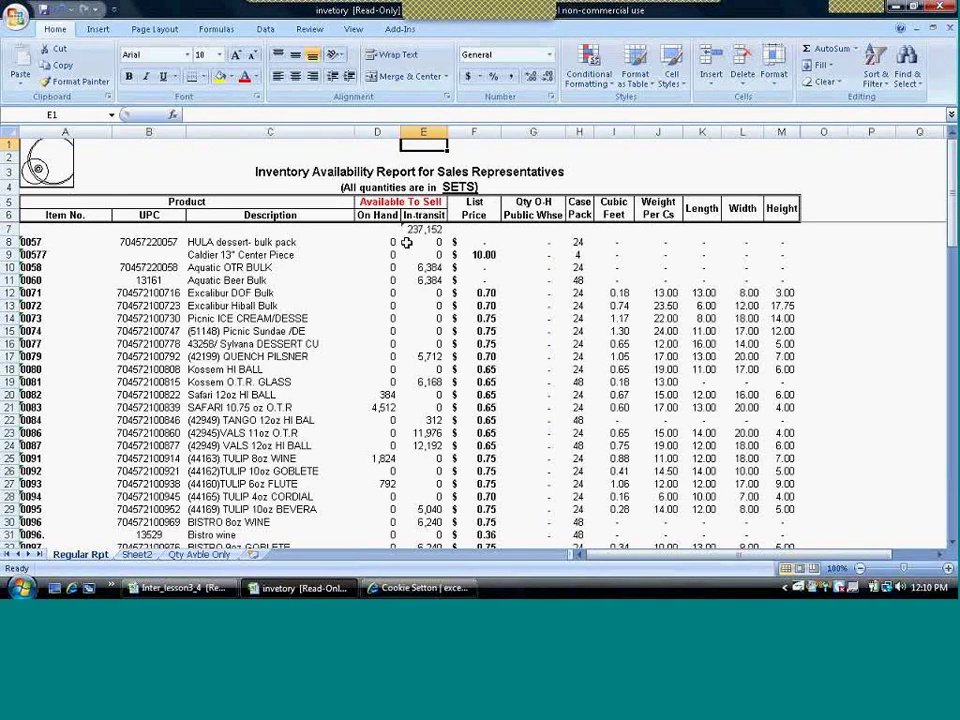
Step: Clear the In-transit total from E7 and delete the empty sheet row 7 between the column headings and the data
click(413, 231)
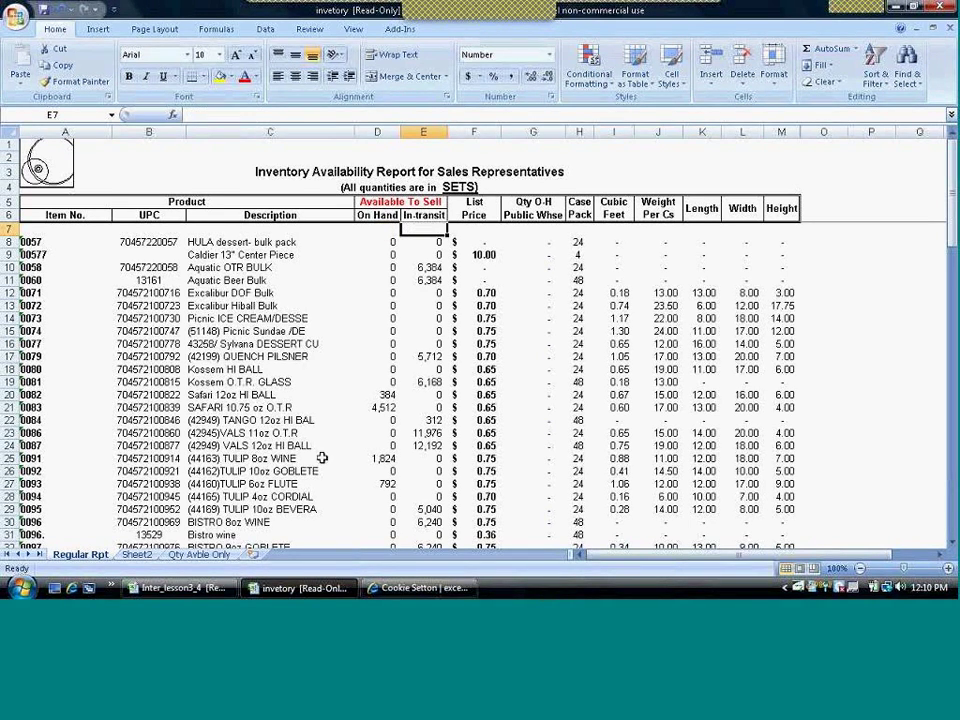
key(Delete)
click(7, 229)
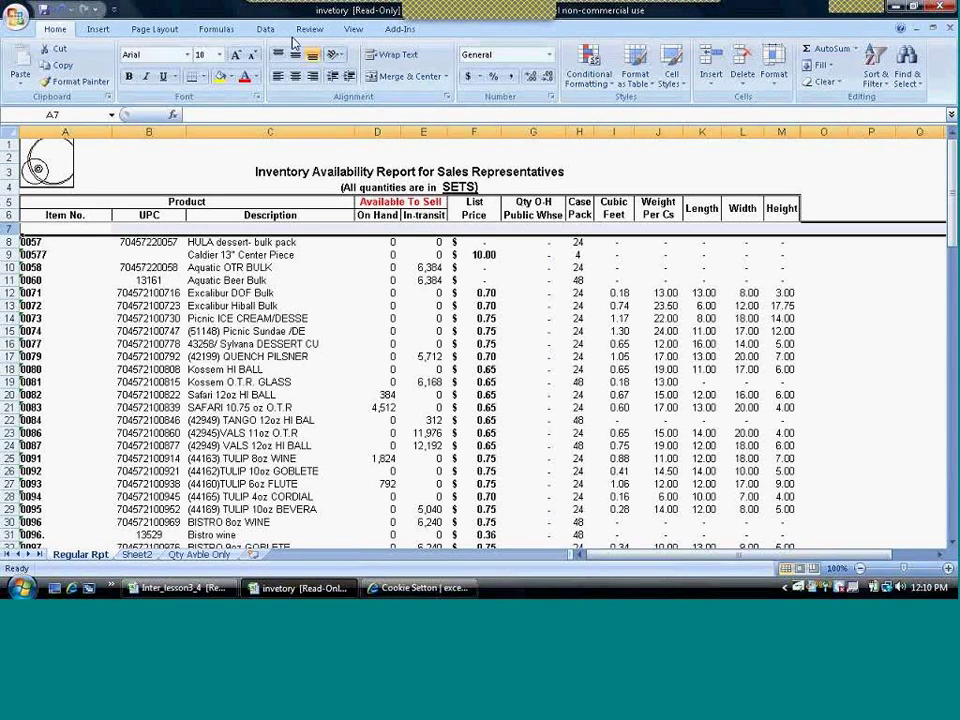
click(741, 62)
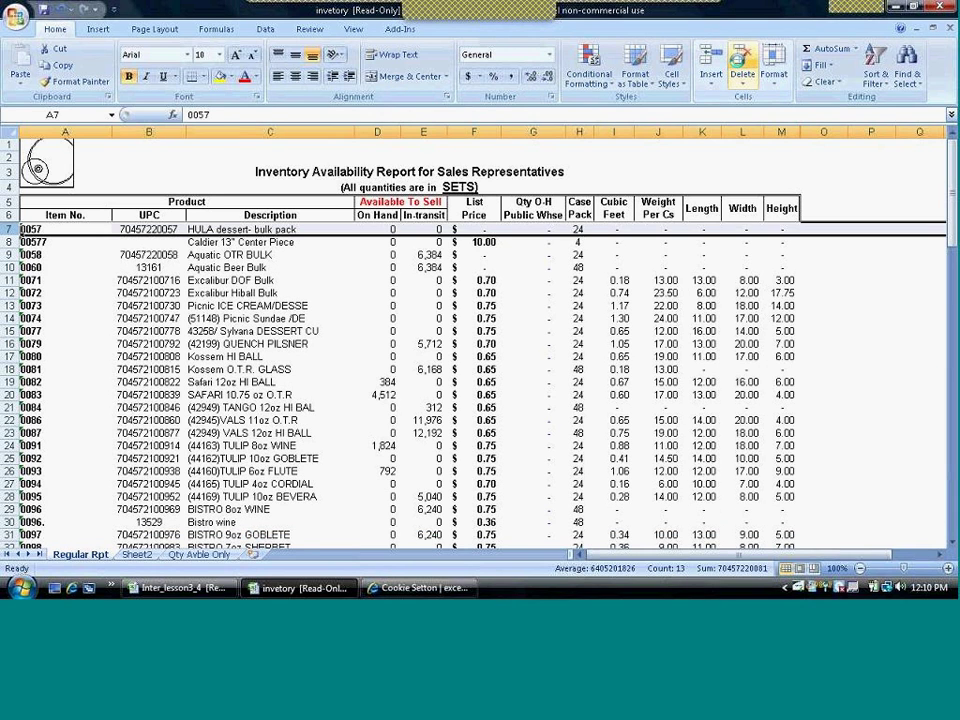
click(590, 405)
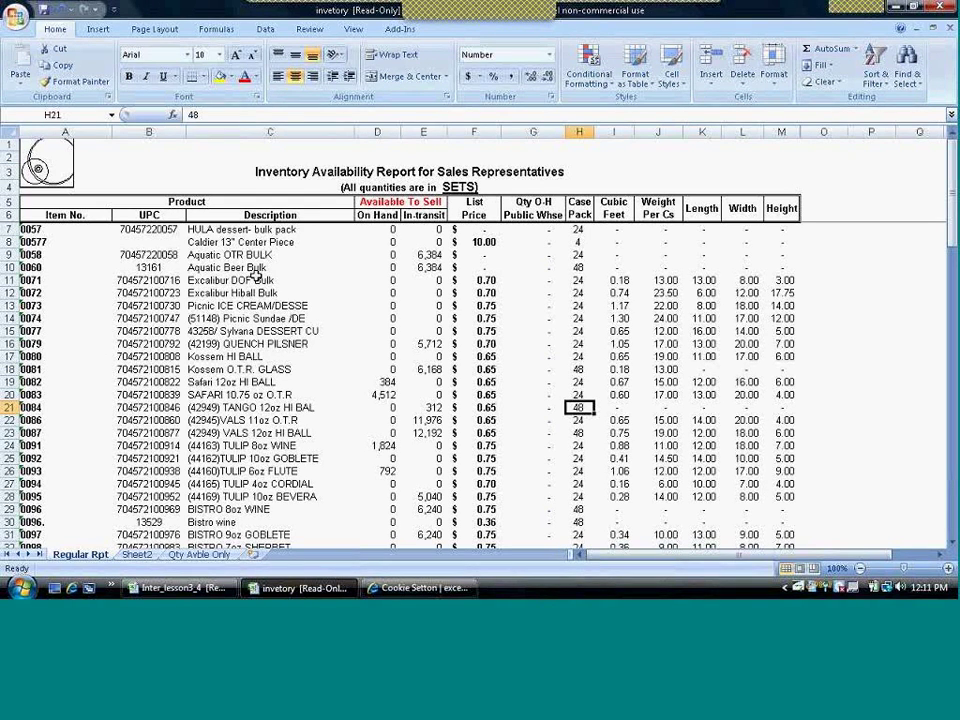
click(388, 304)
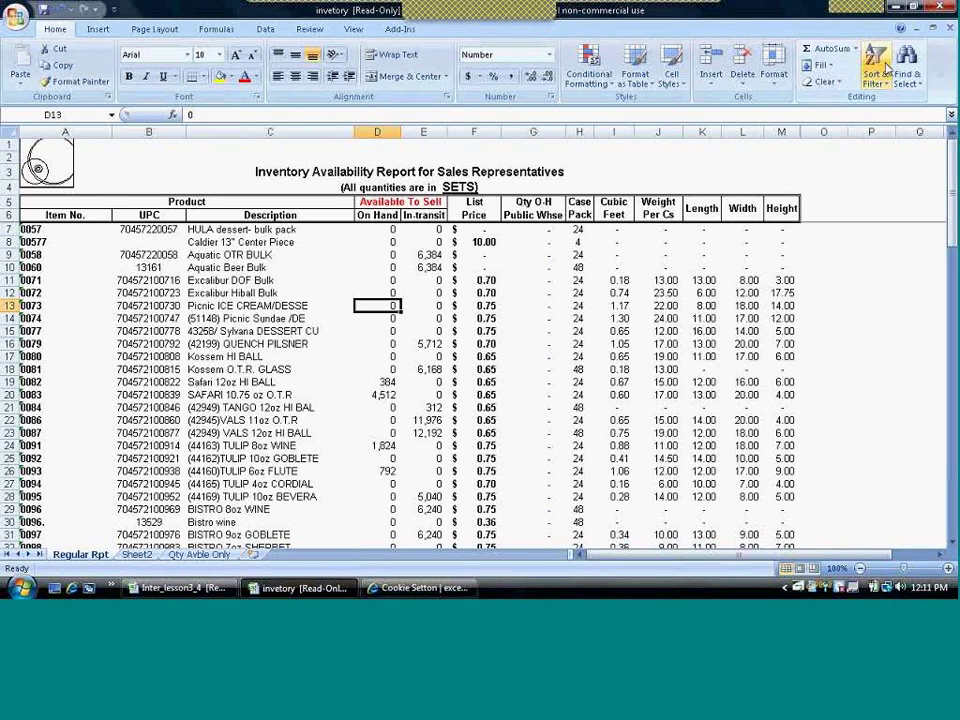
click(240, 280)
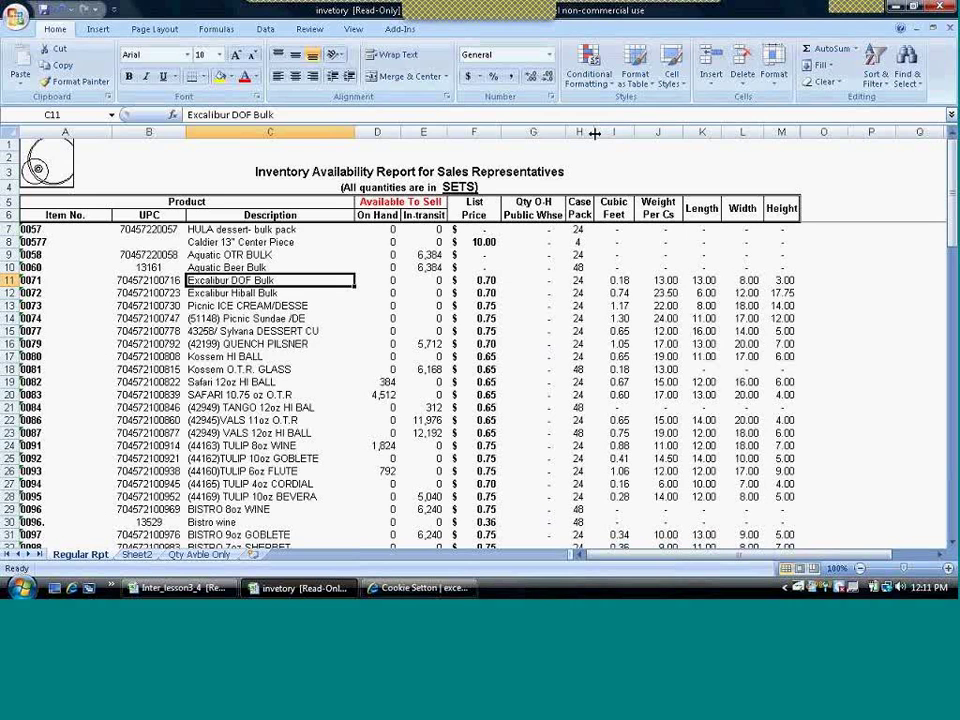
scroll(595, 133, right, 3)
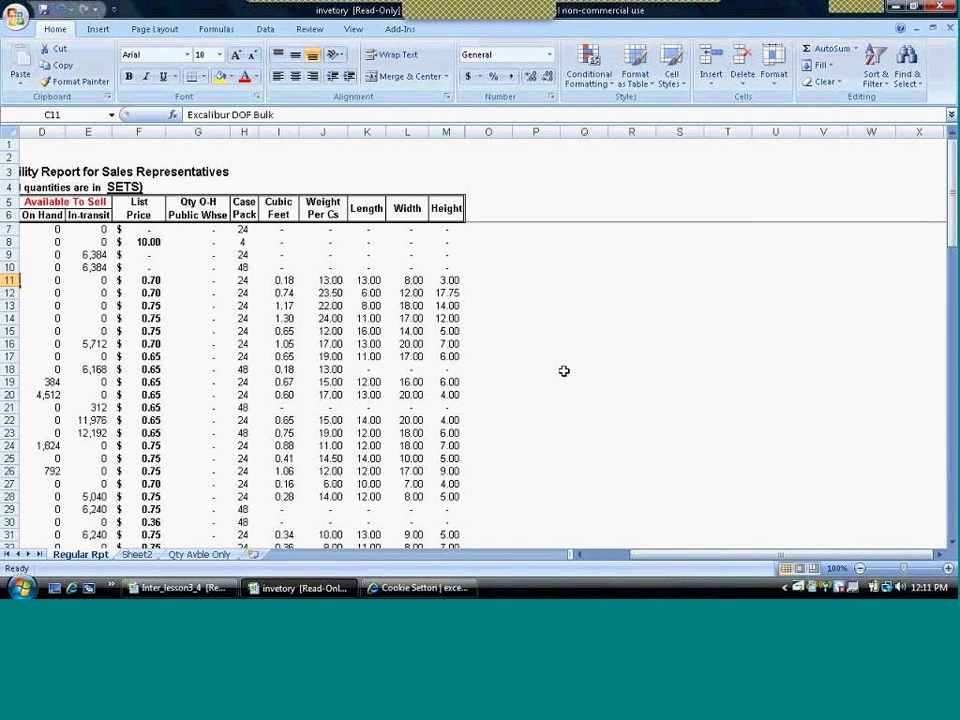
Step: Examine the custom sort settings offered for the report data starting at A7, and close them without sorting
key(ctrl+Home)
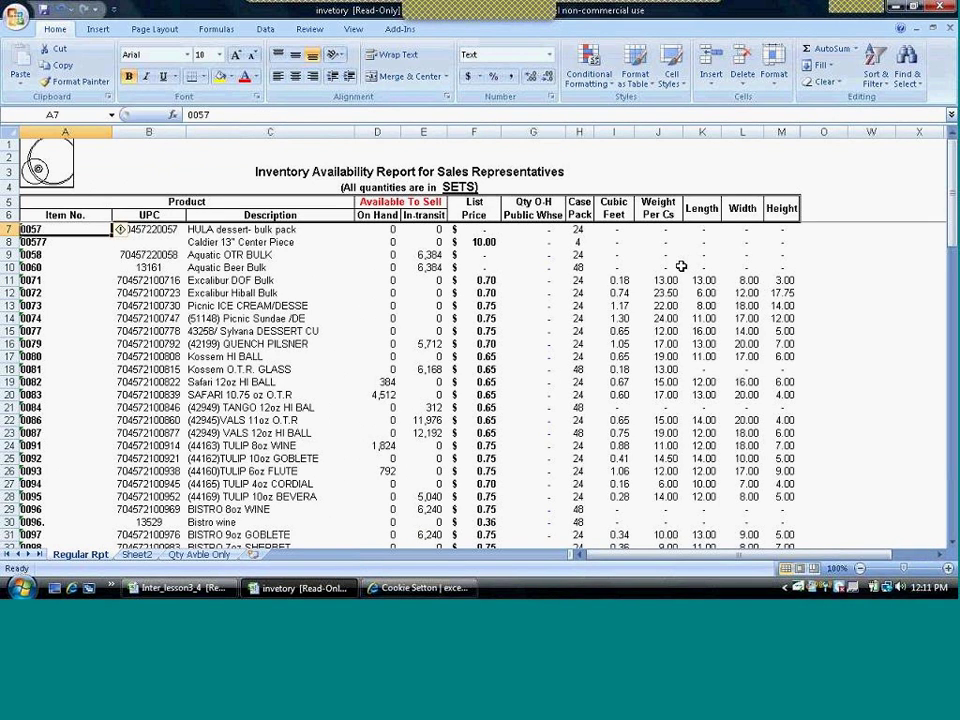
click(876, 72)
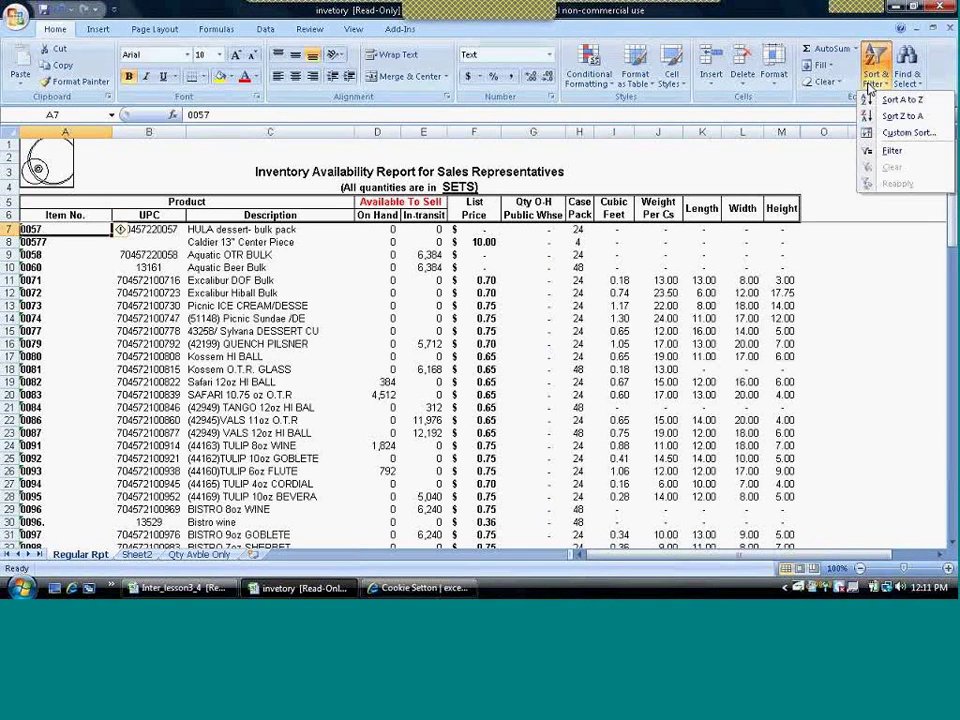
click(895, 134)
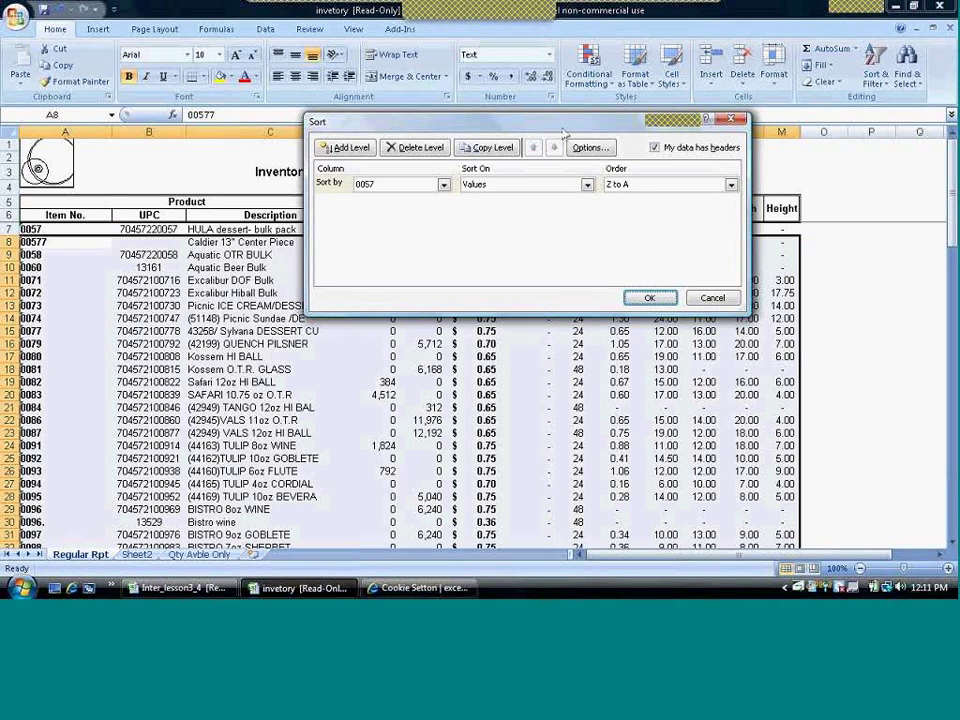
drag(563, 128, 730, 163)
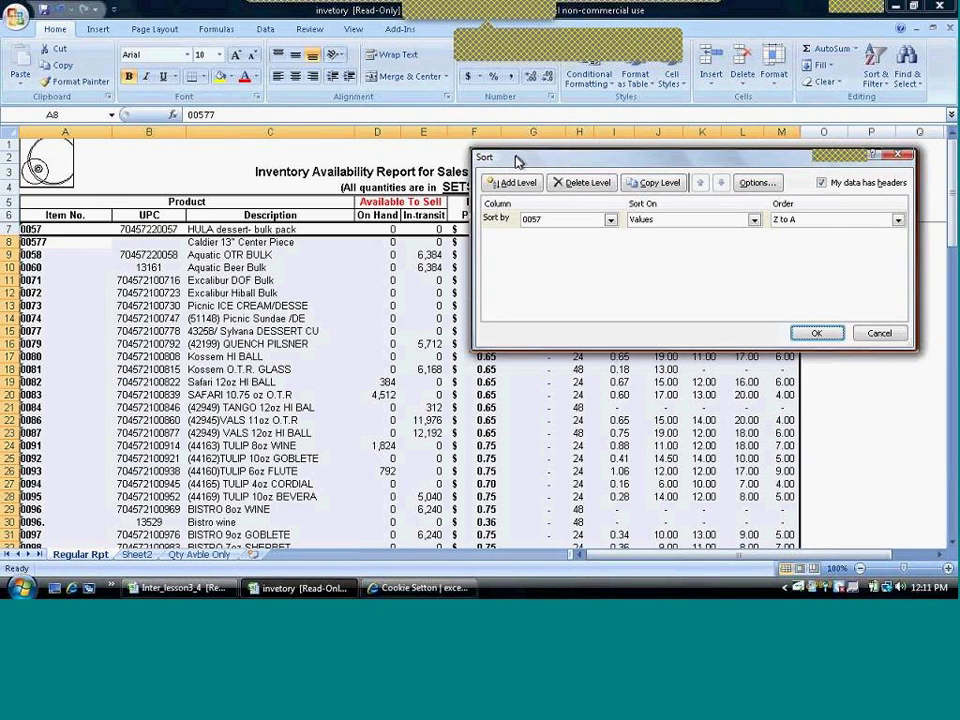
drag(519, 161, 288, 264)
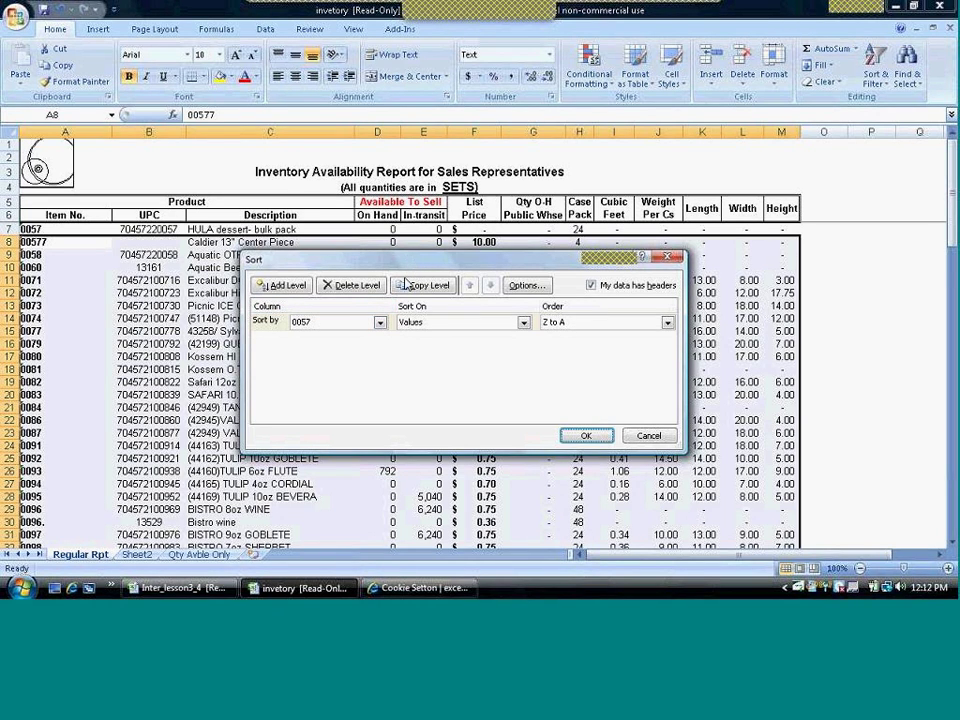
drag(411, 263, 381, 321)
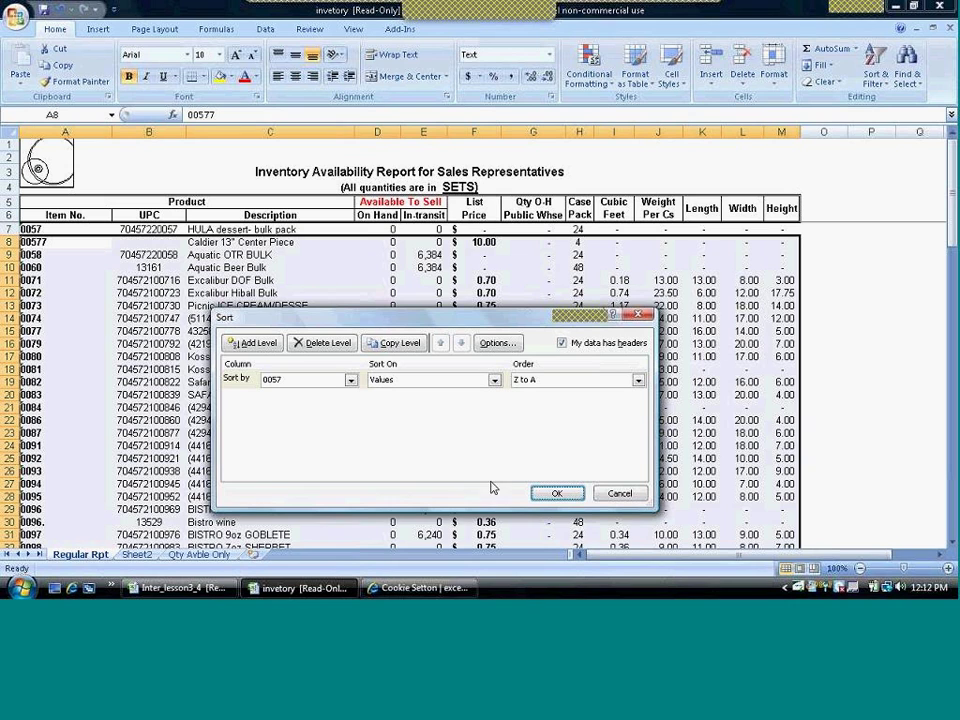
click(619, 495)
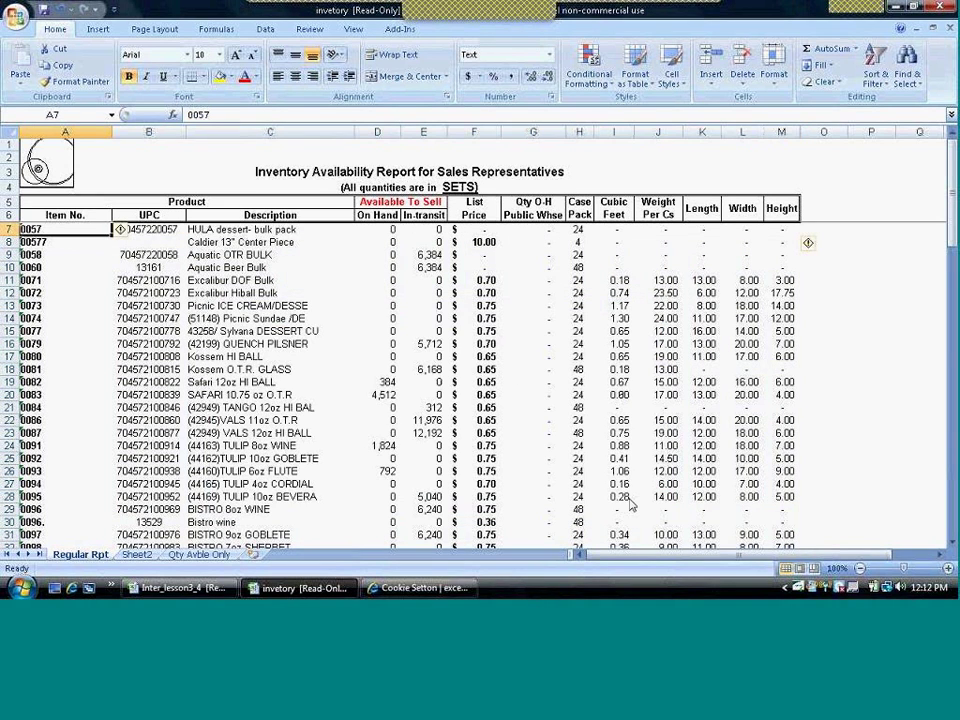
Step: Open the page header of the report for editing in Page Layout view, accepting that the frozen panes are unfrozen
click(42, 170)
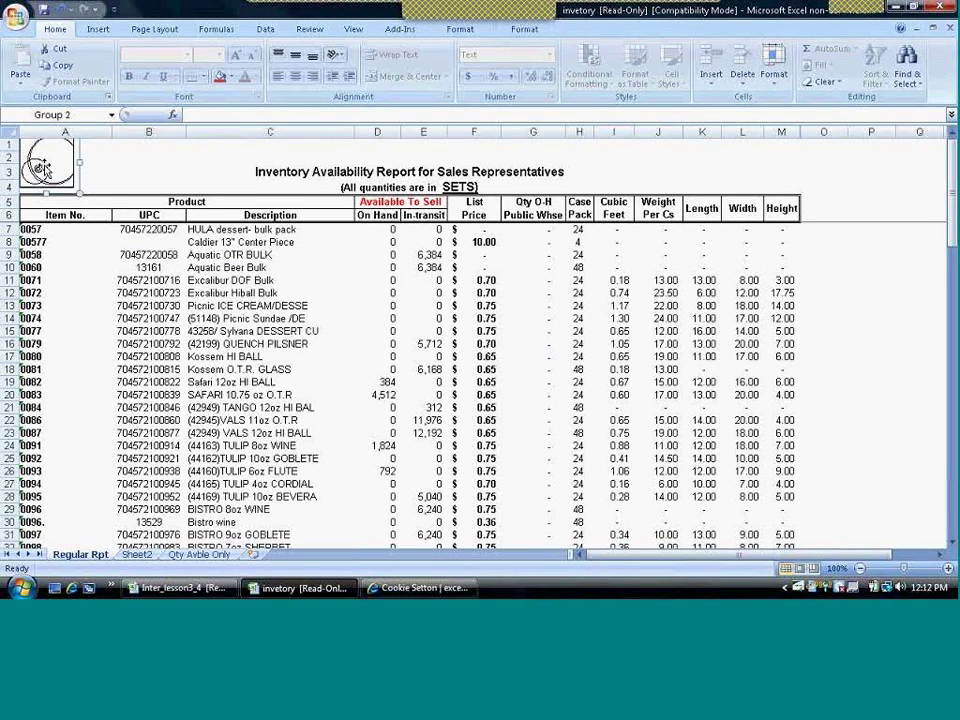
click(118, 168)
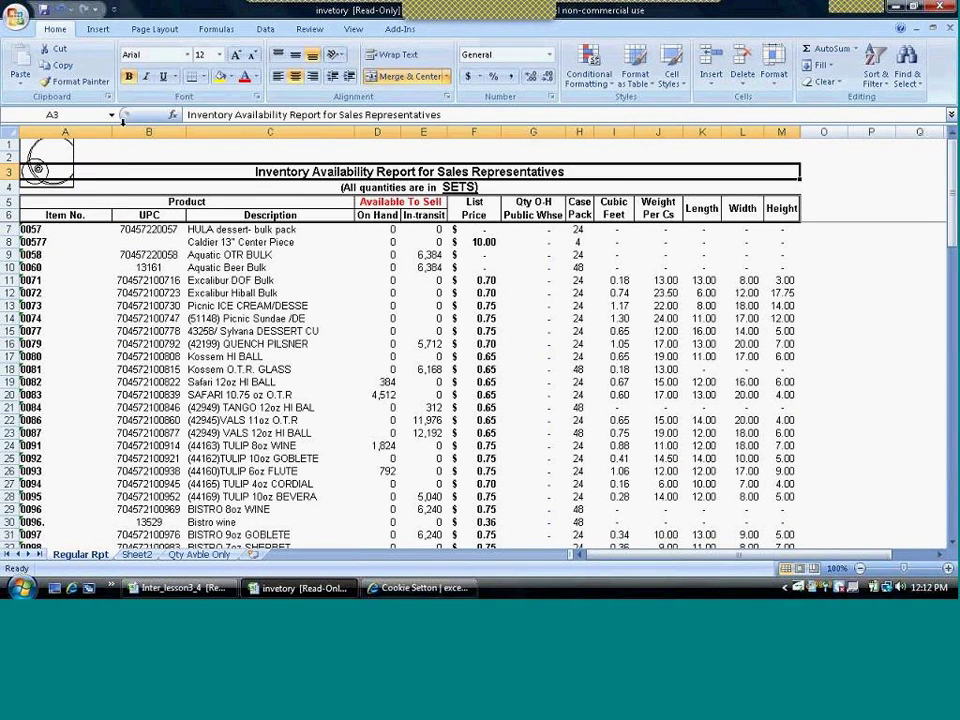
click(99, 30)
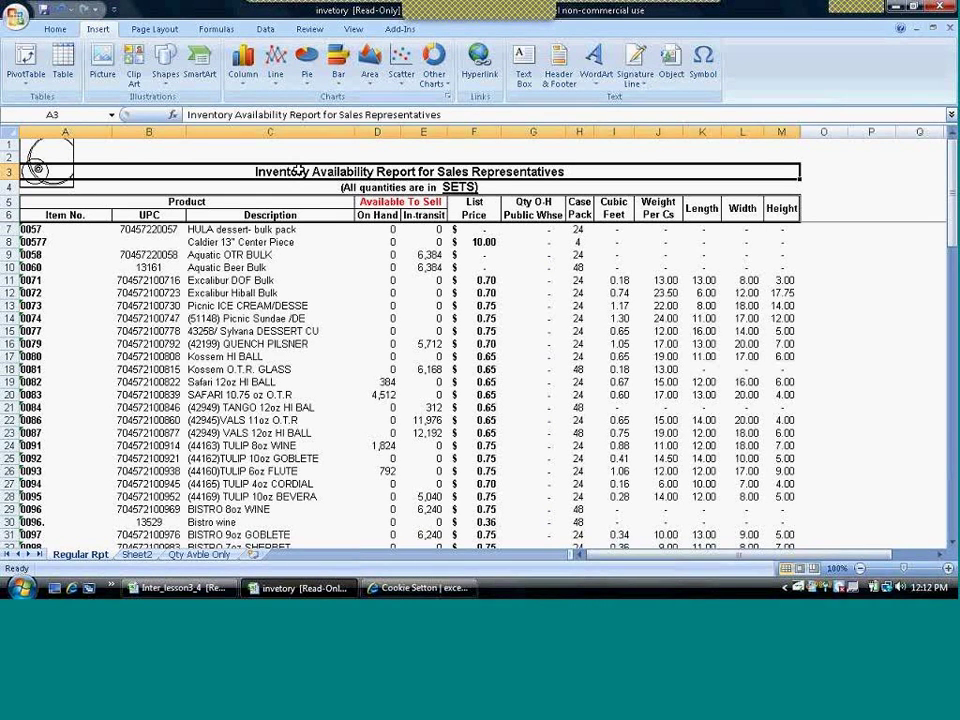
key(ctrl+c)
click(560, 65)
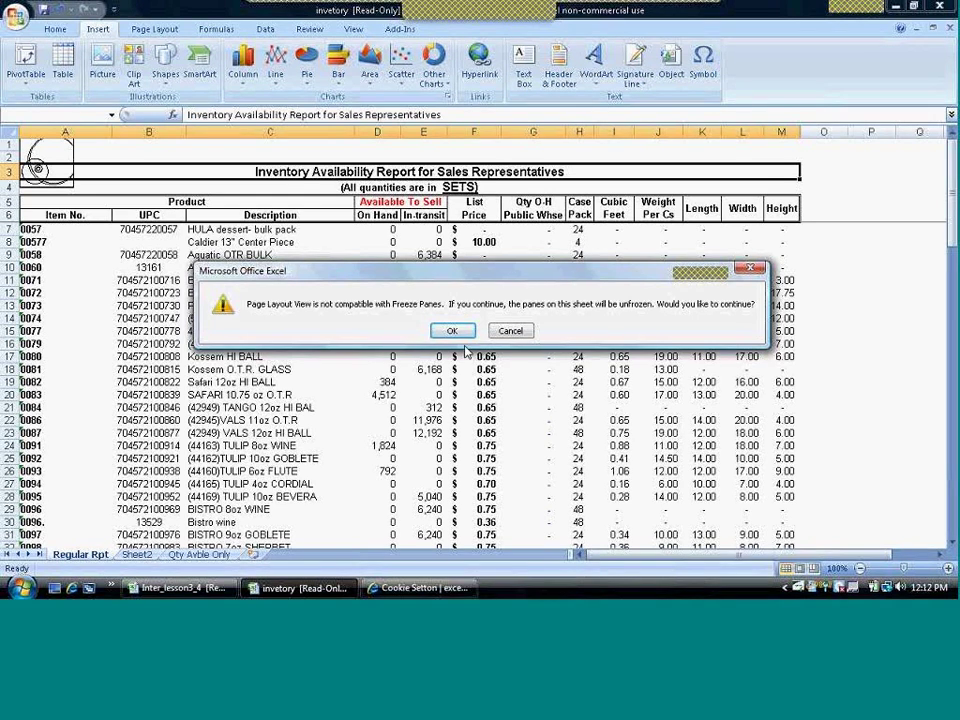
click(453, 331)
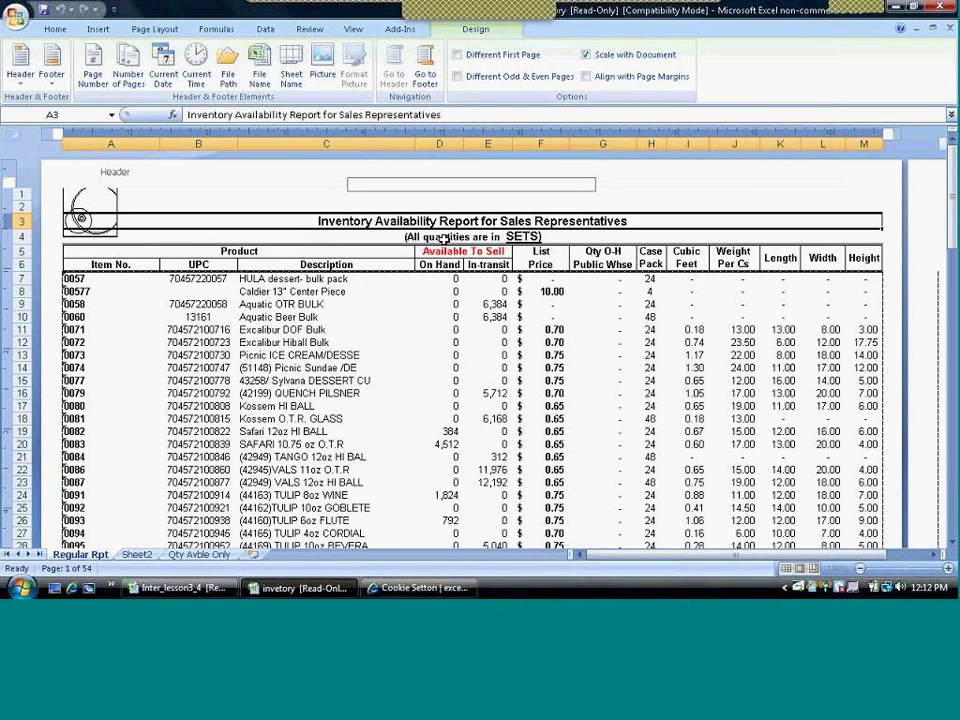
Step: Copy the report title in A3 and enter "Inventory Available Report for Sales Rep" in the center section of the page header
click(314, 222)
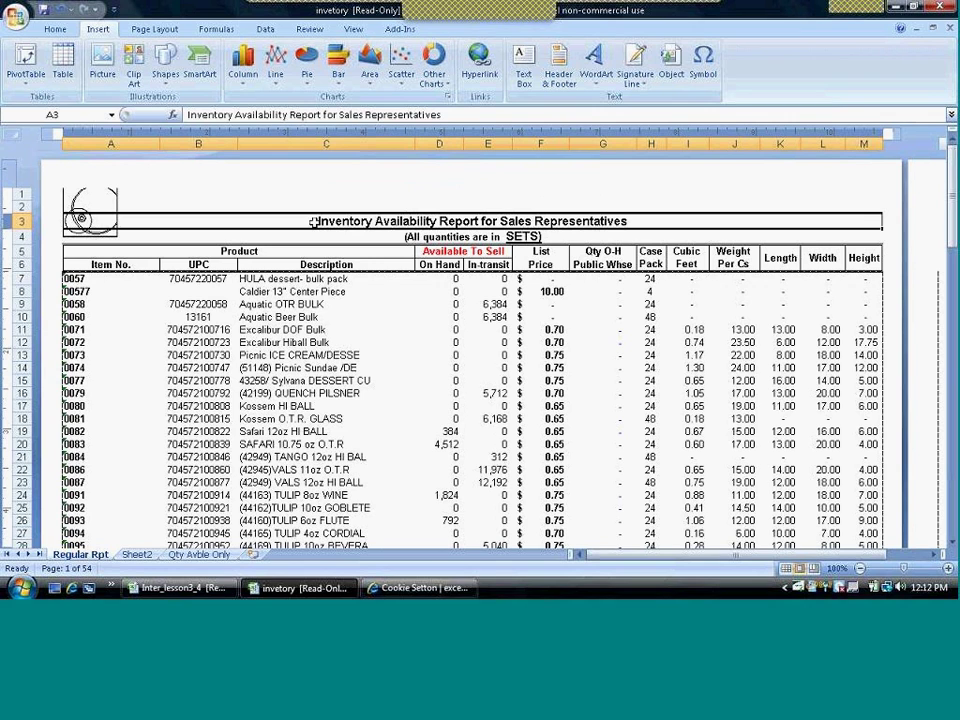
key(ctrl+c)
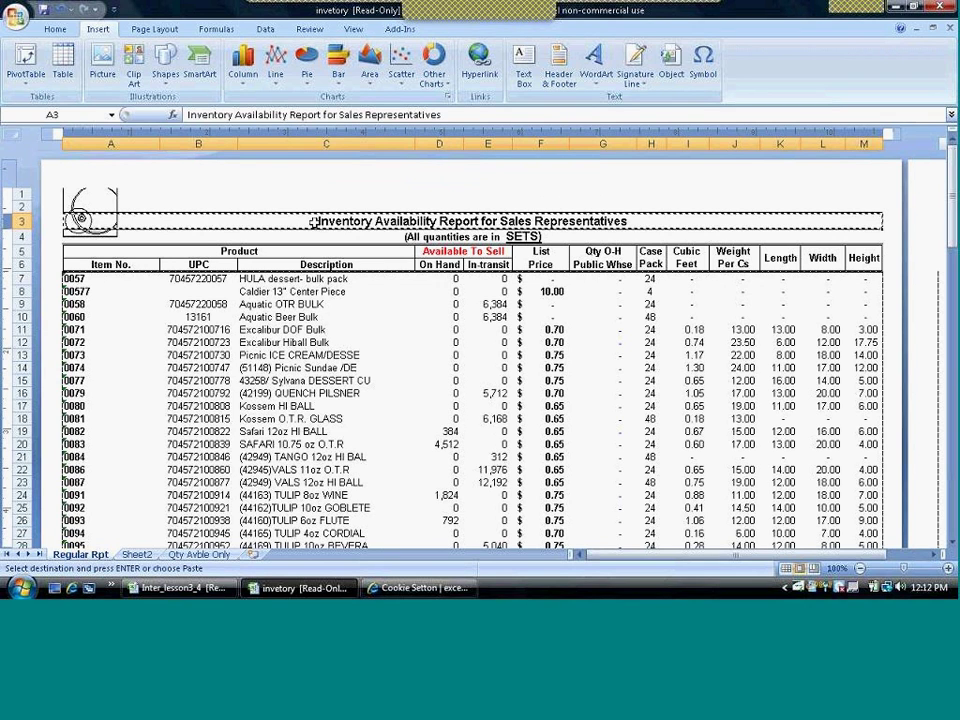
click(559, 58)
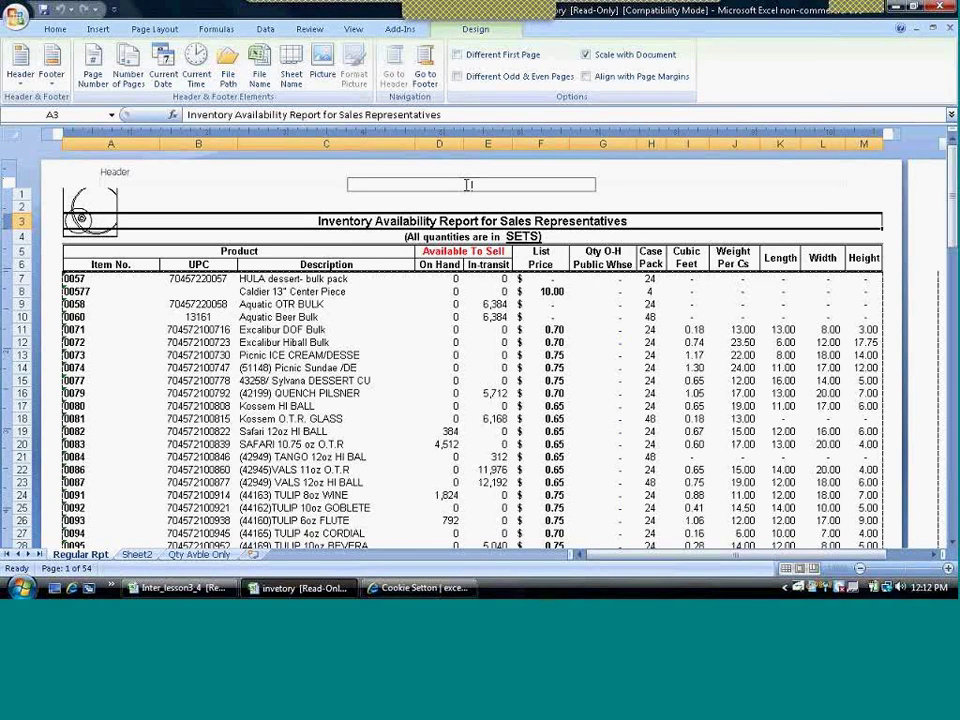
text(IN)
text(ventory Ava)
text(ilab)
text(le Rep)
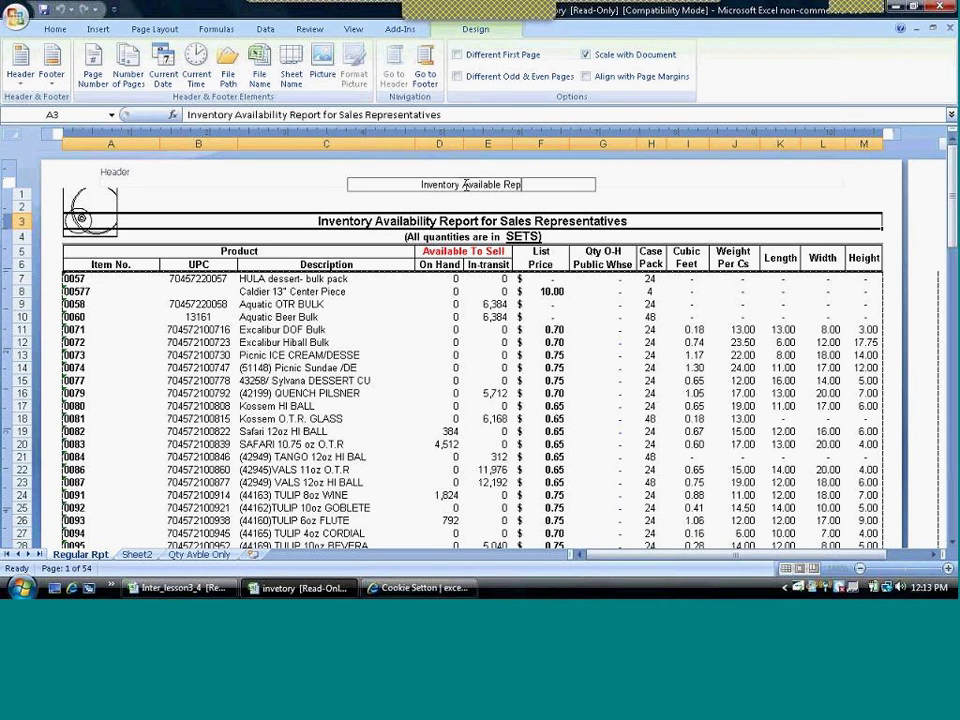
text(ort for S)
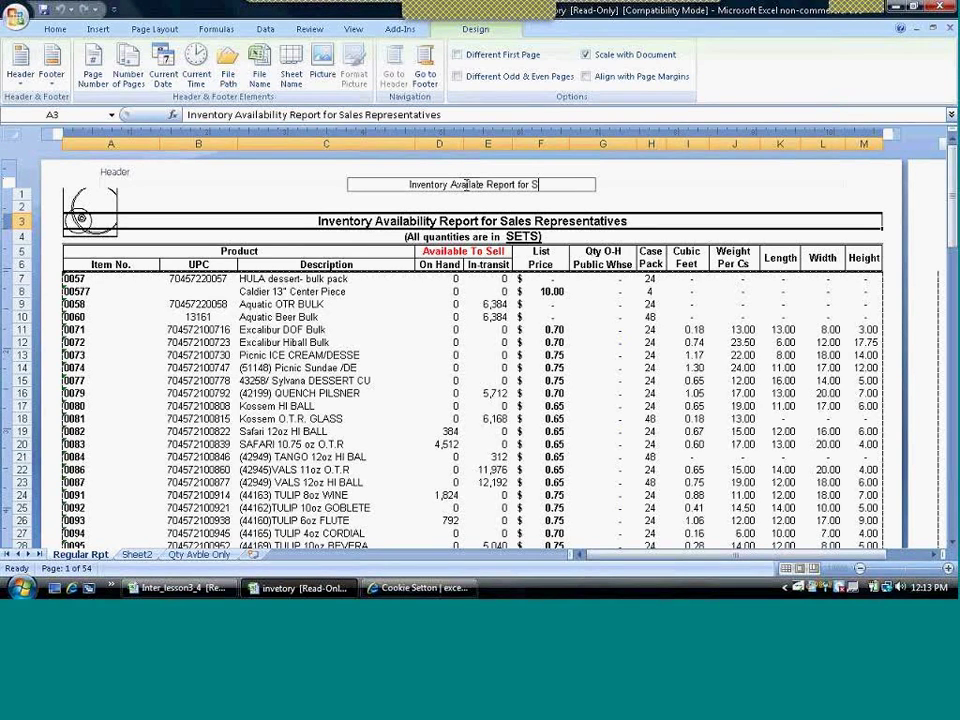
text(ales Rep)
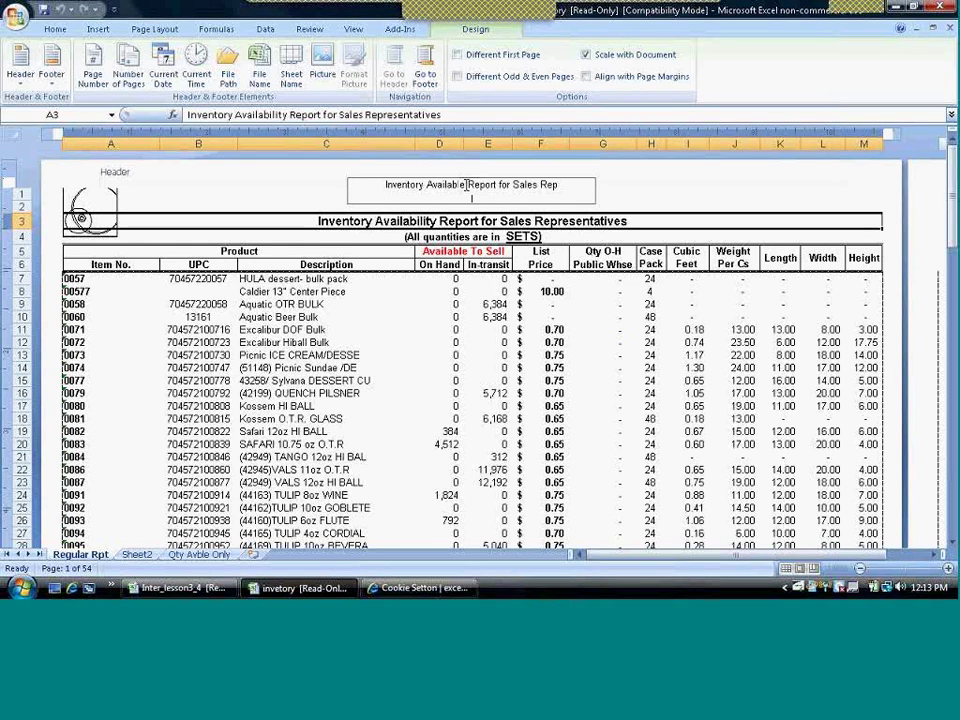
Step: Add "All quanities are in sets" as a second line of the center page header and finish editing the header
key(Return)
text(All quantities are in sets)
key(Return)
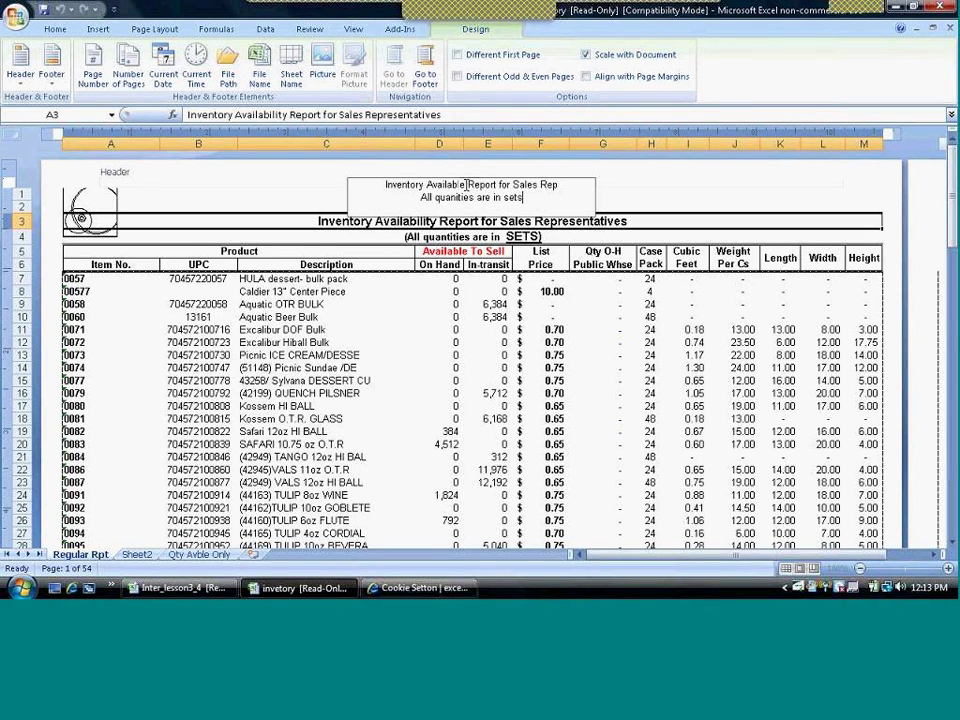
click(308, 198)
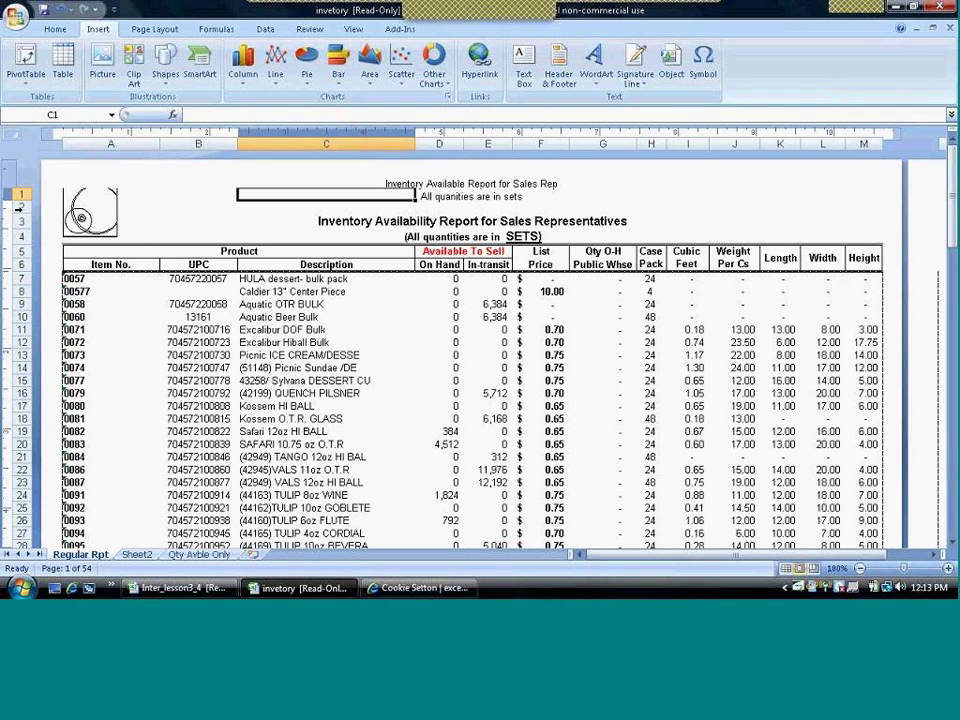
Step: Select sheet row 1 and return the worksheet to Normal view
click(18, 206)
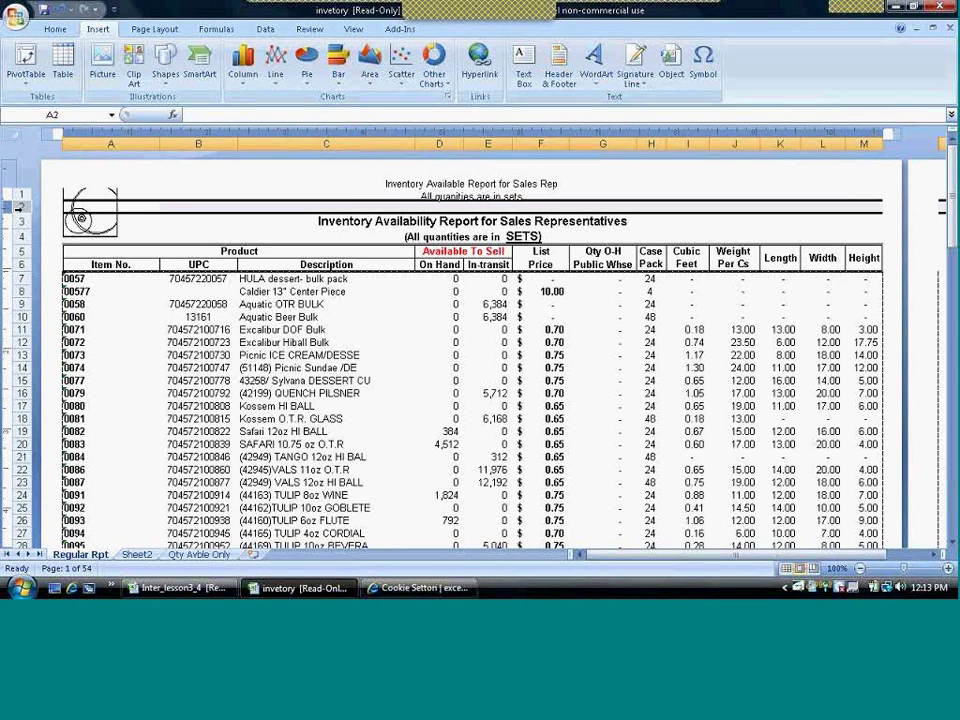
click(18, 193)
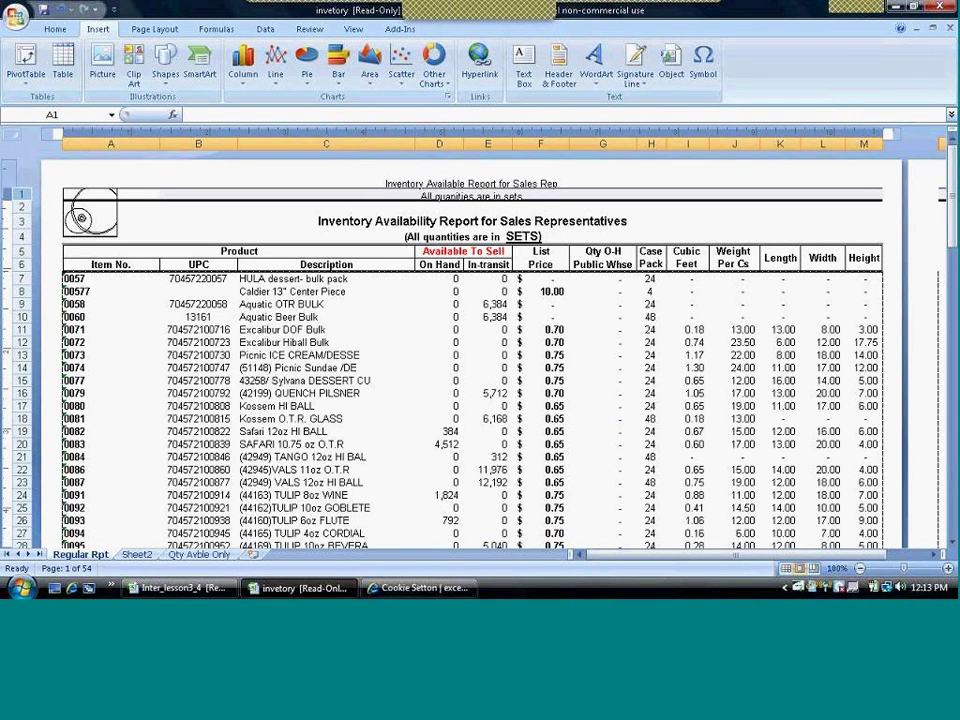
click(786, 568)
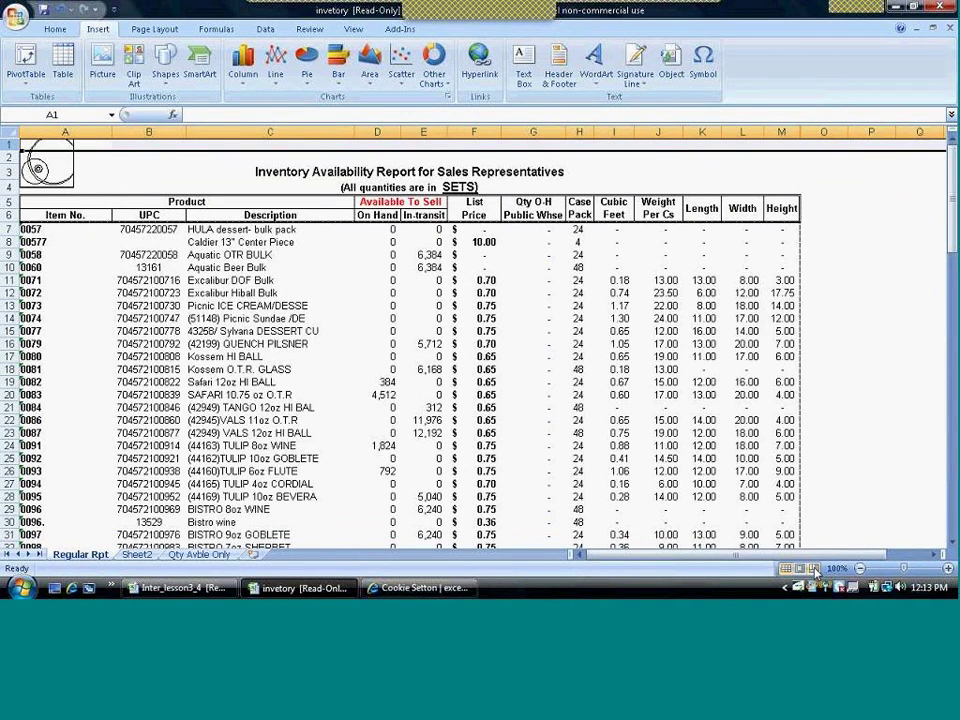
click(813, 569)
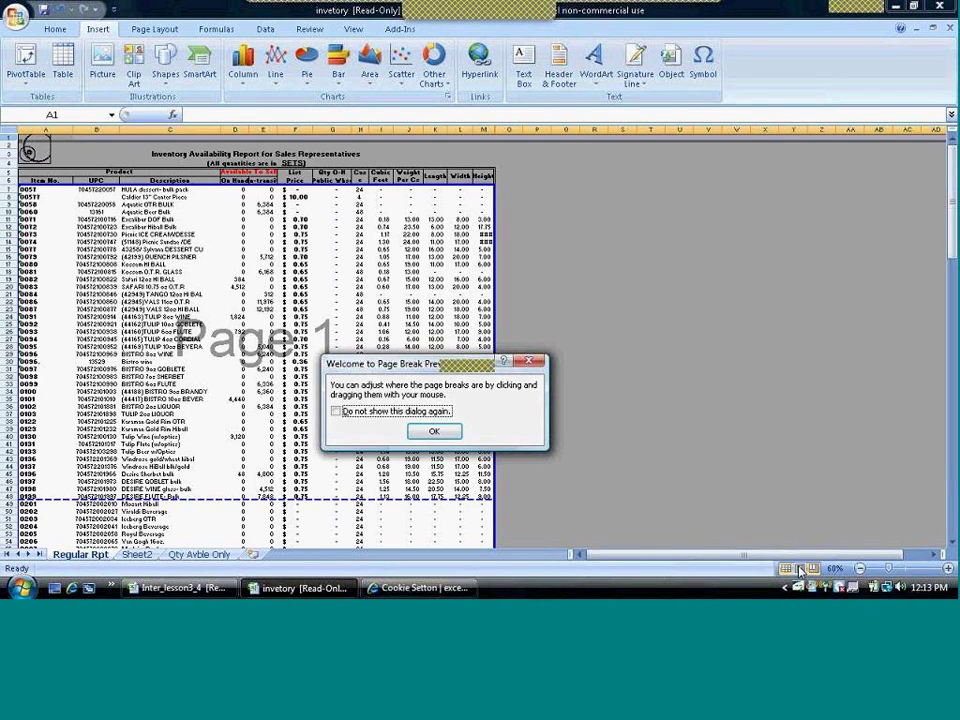
click(433, 431)
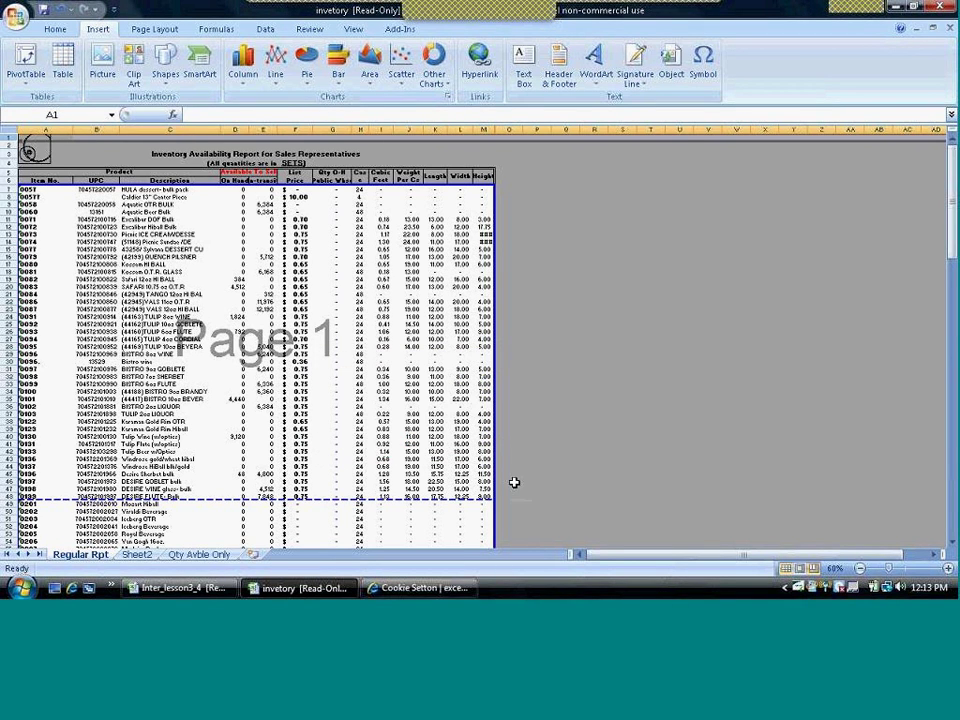
click(786, 569)
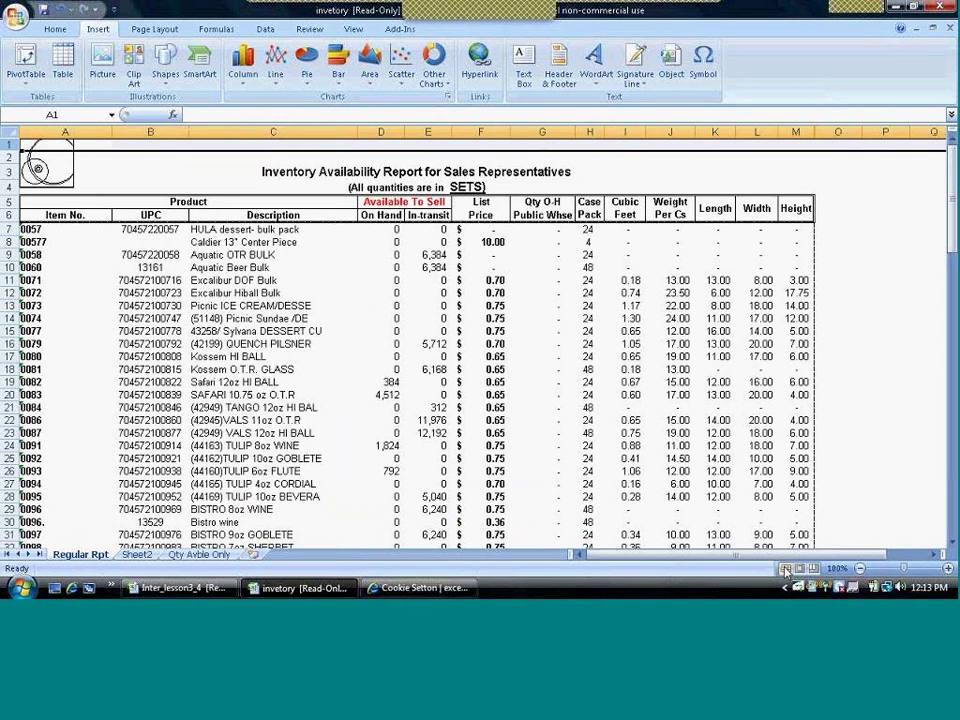
Step: Delete the circular logo graphic beside the report title at the top of the worksheet
click(360, 184)
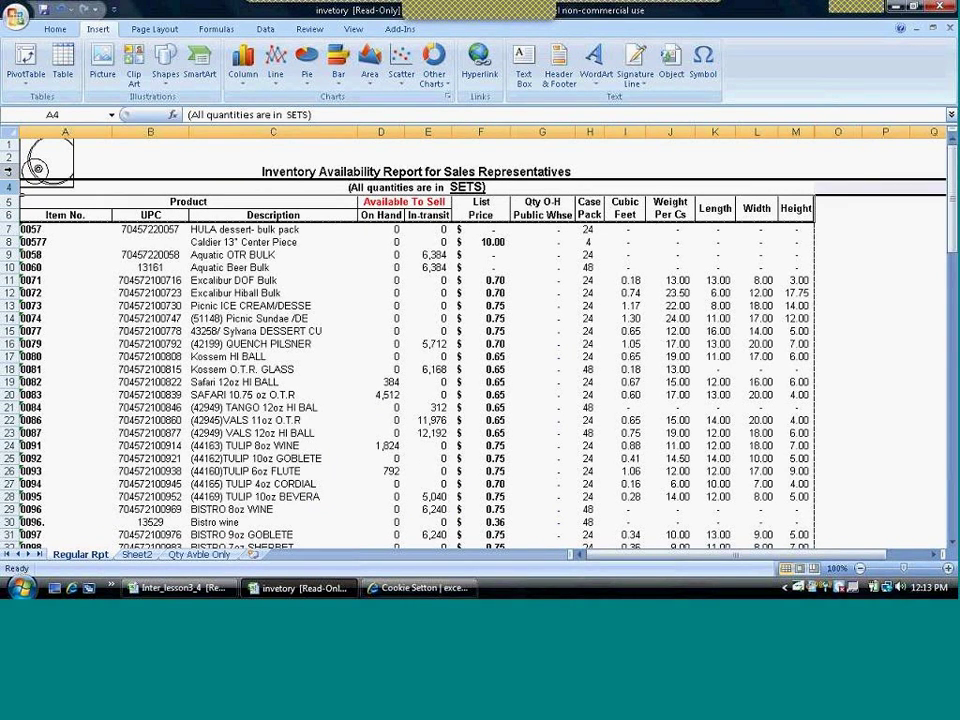
click(8, 171)
click(40, 157)
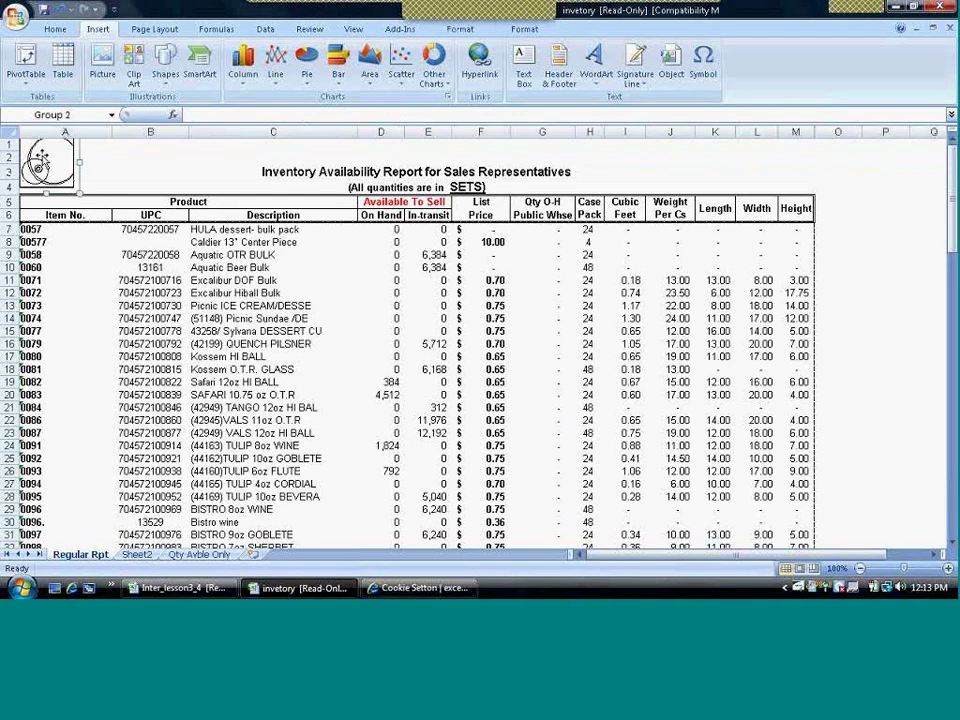
key(Delete)
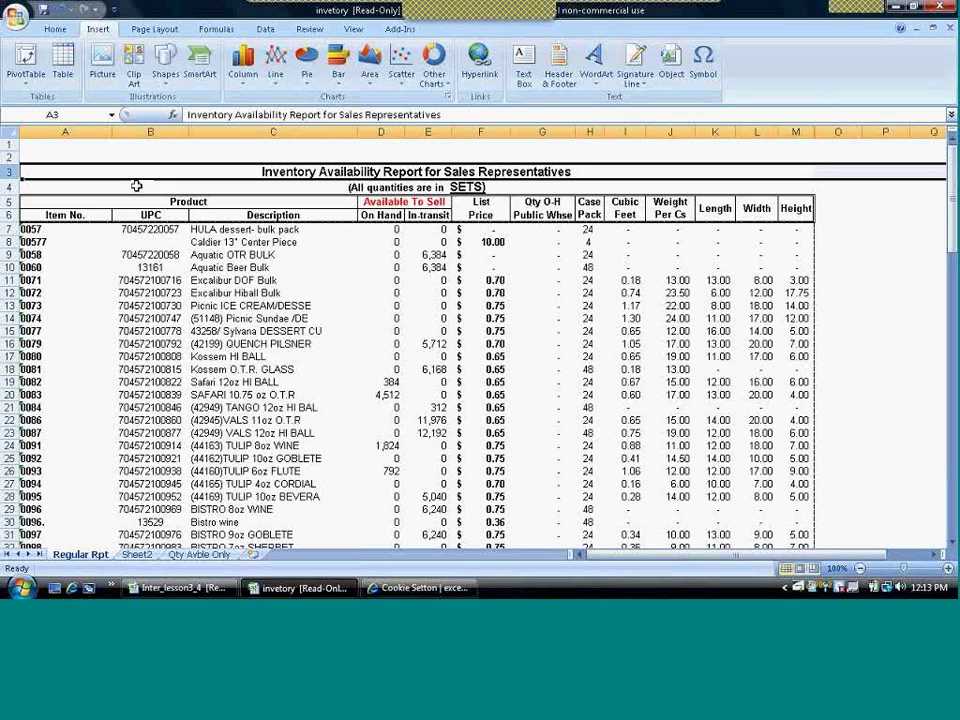
Step: Clear the title text from sheet rows 1 to 4 and delete these four rows above the column headings
drag(8, 144, 18, 189)
key(Delete)
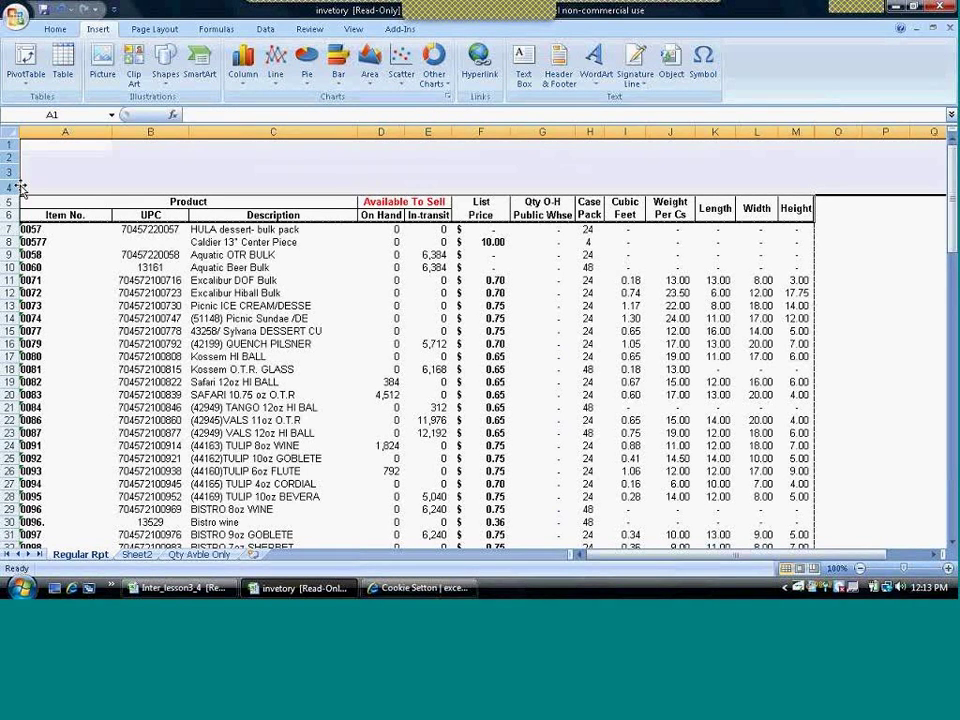
drag(8, 145, 18, 195)
click(50, 28)
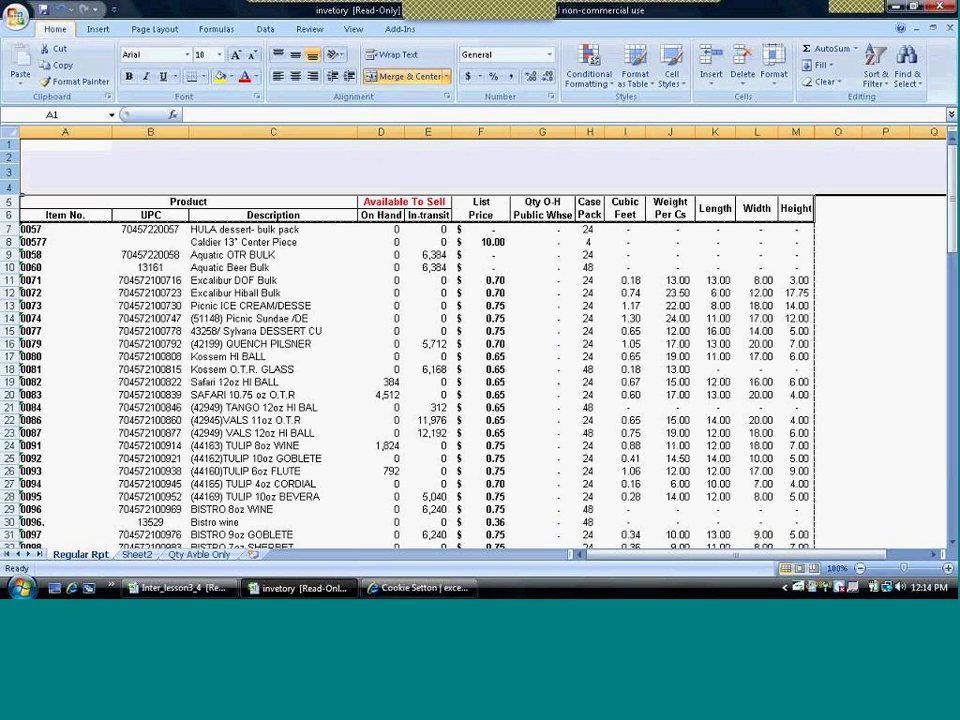
click(740, 68)
click(562, 300)
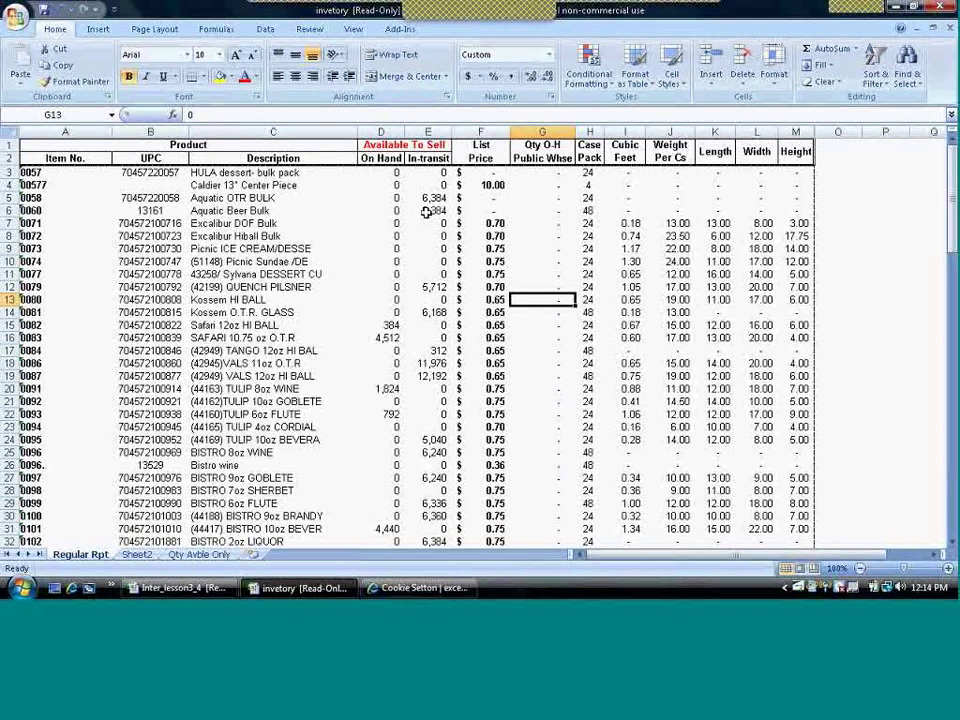
Step: Open the print preview of the report and examine the page header on the first page up close
click(16, 20)
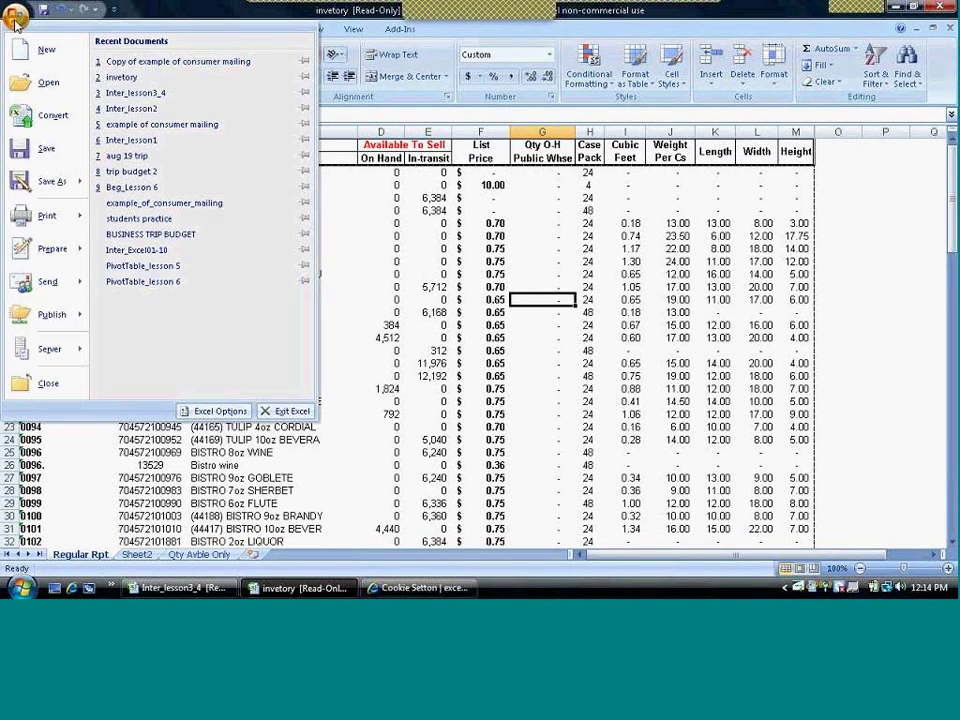
mouse_move(71, 216)
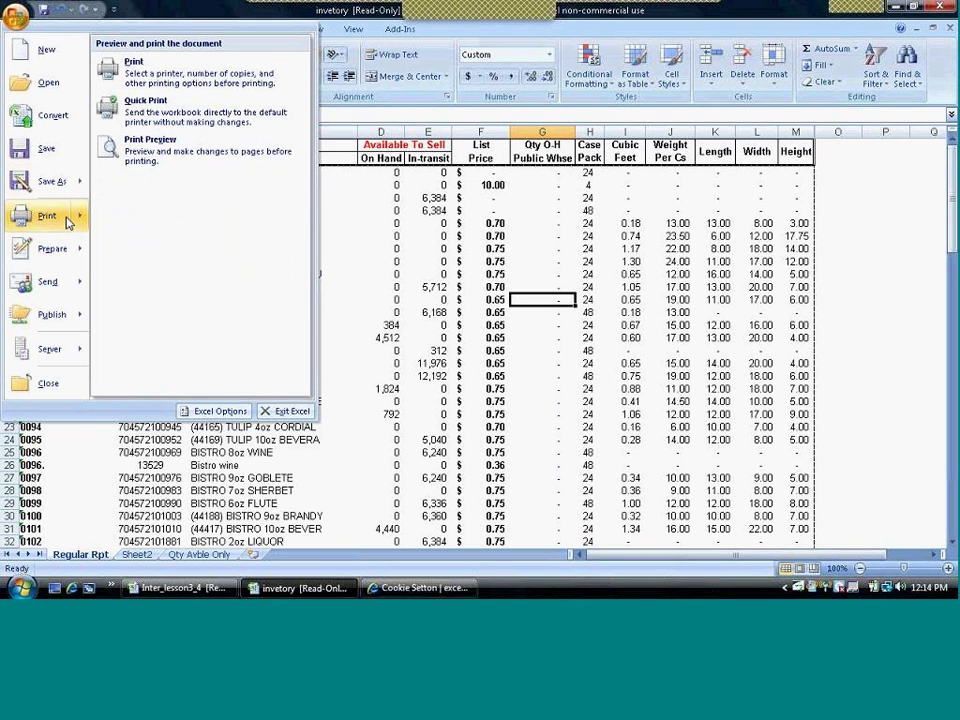
click(150, 142)
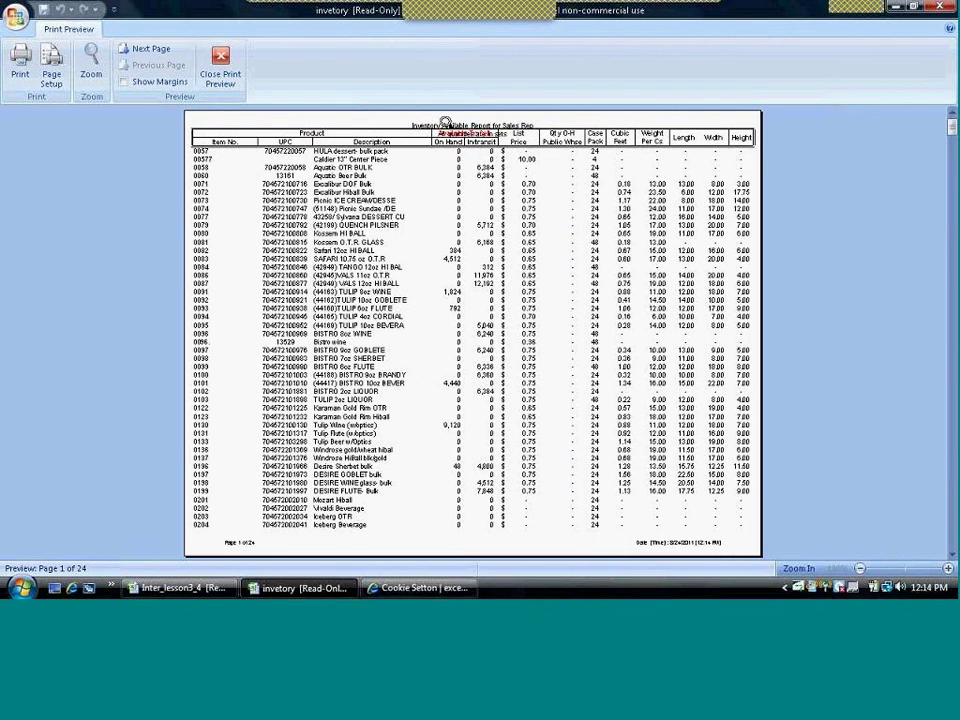
click(412, 132)
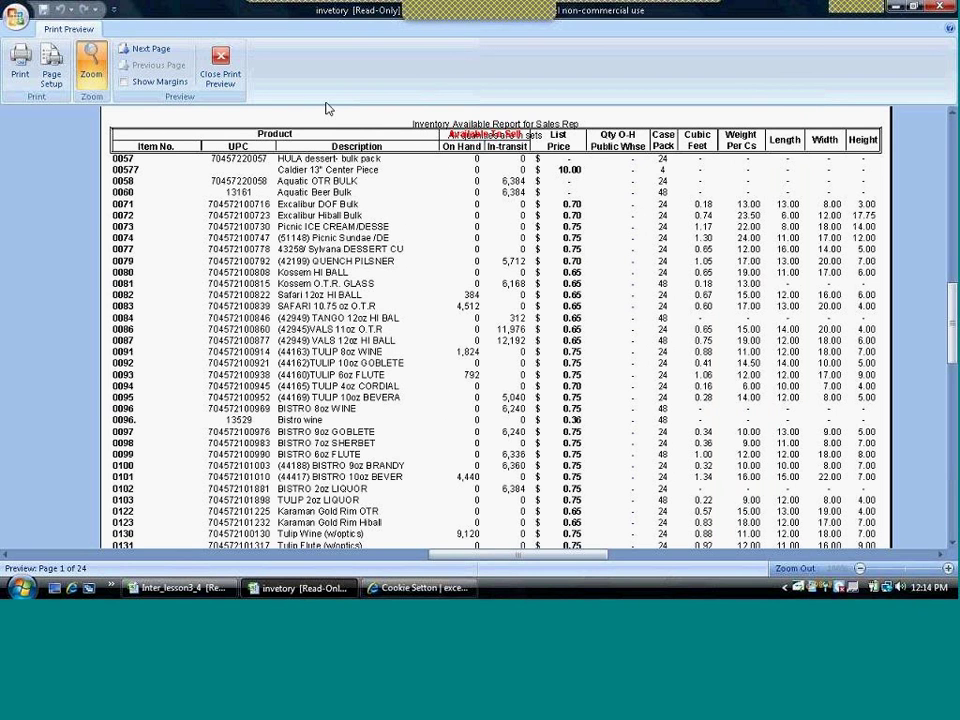
Step: Set the top page margin to 1.1 in the page setup
click(51, 66)
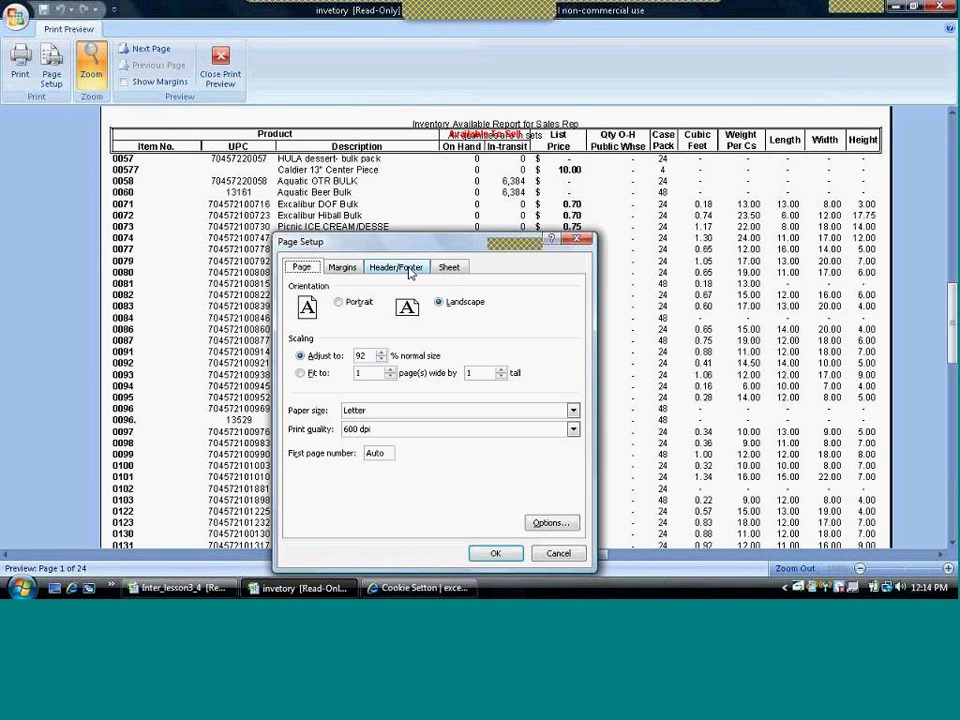
click(342, 267)
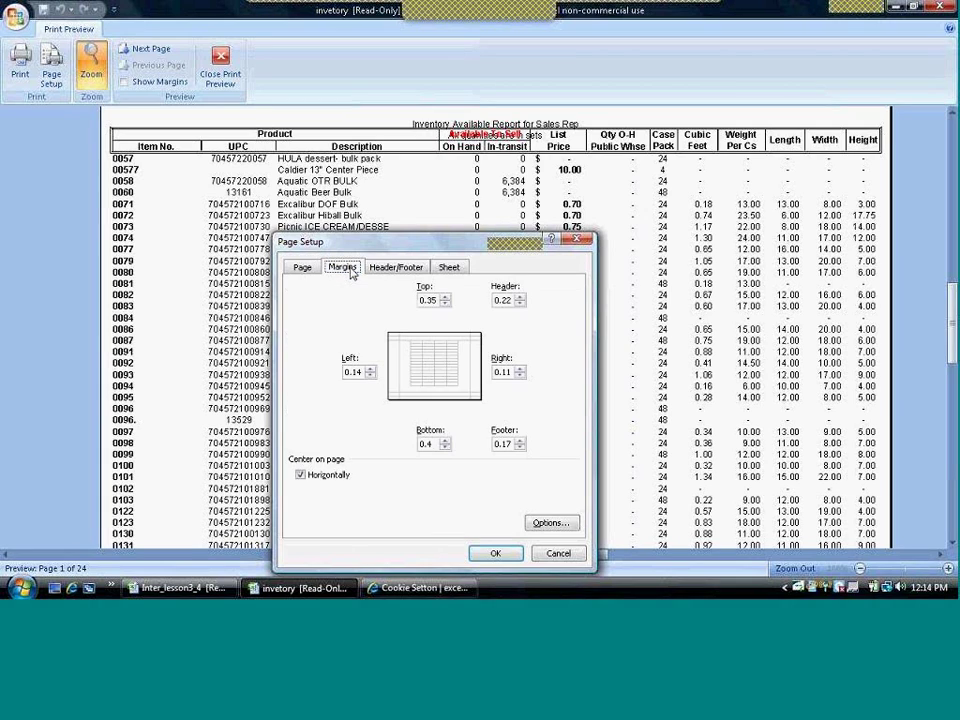
click(446, 297)
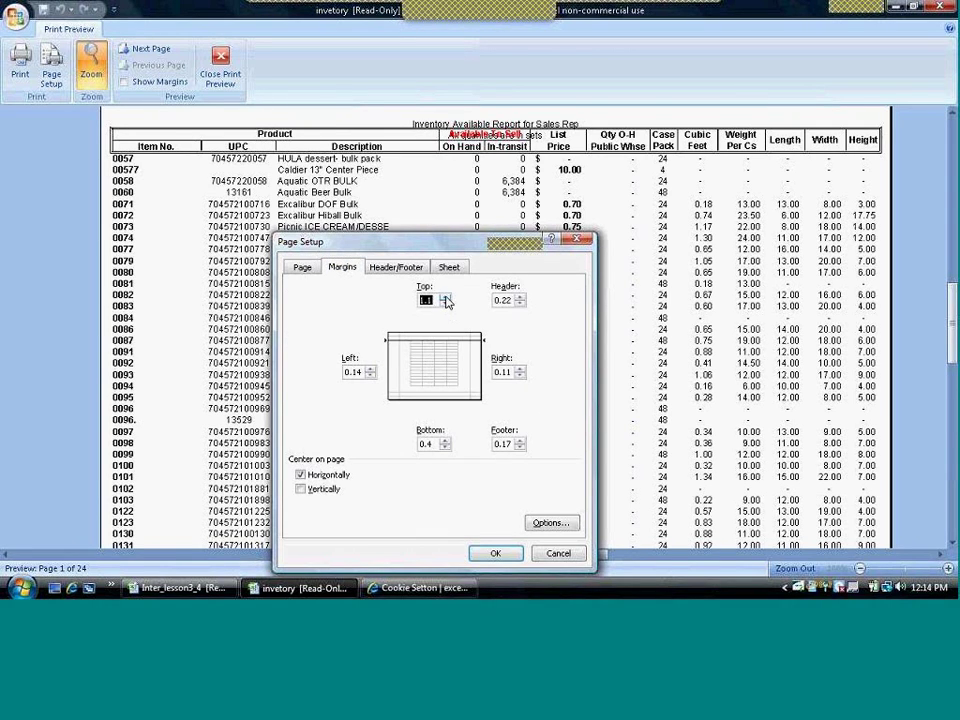
click(495, 558)
Step: Set the top page margin to 0.5 in the page setup
click(50, 66)
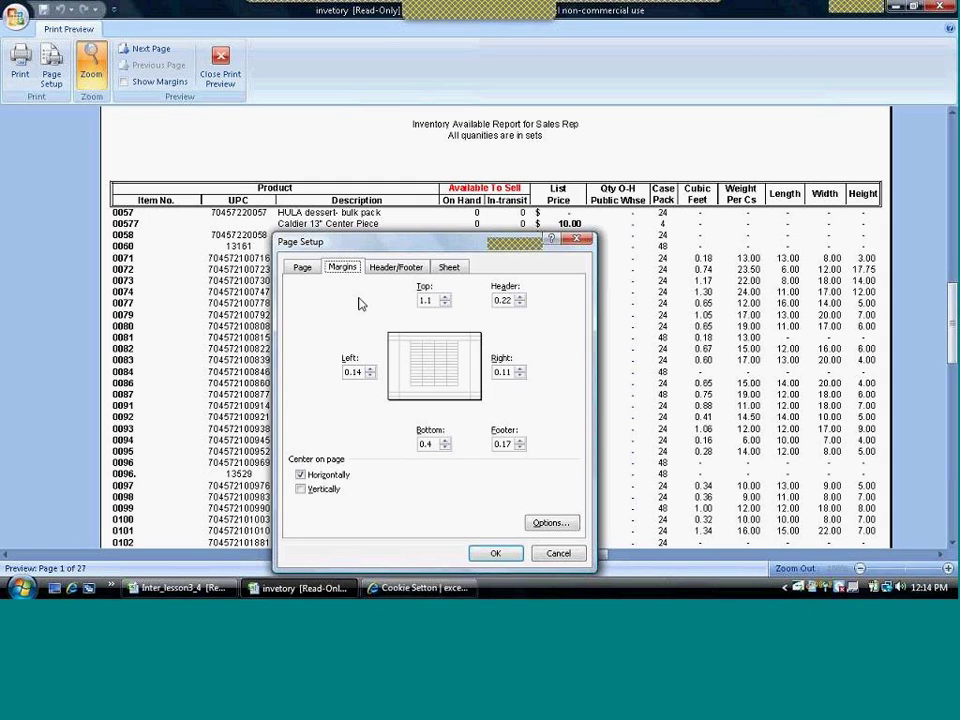
click(446, 304)
click(446, 304)
click(446, 304)
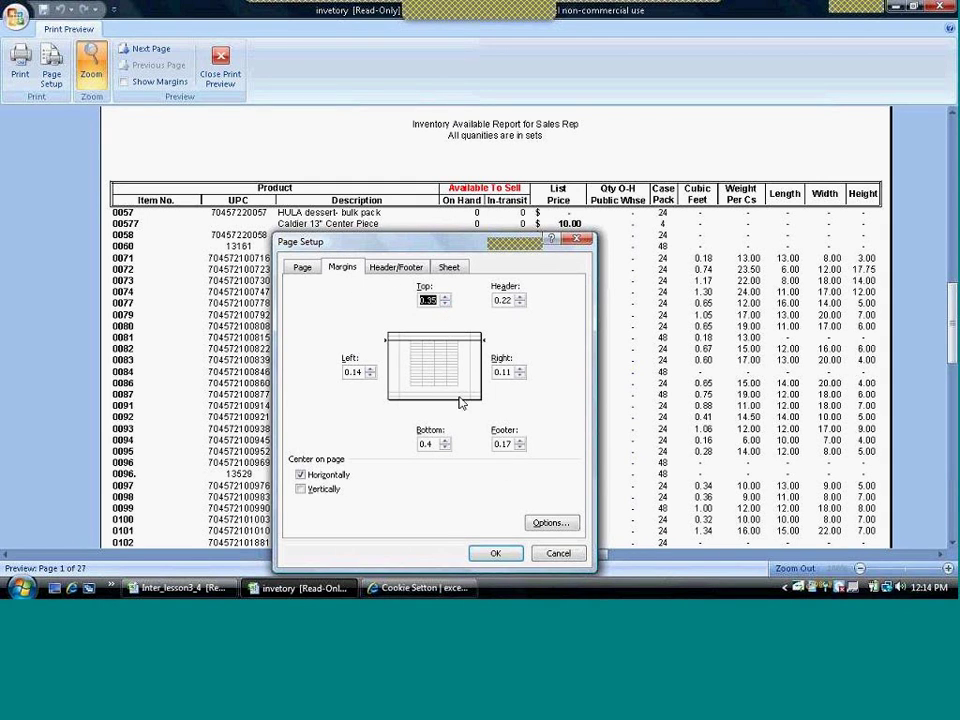
key(BackSpace)
text(.5)
click(489, 553)
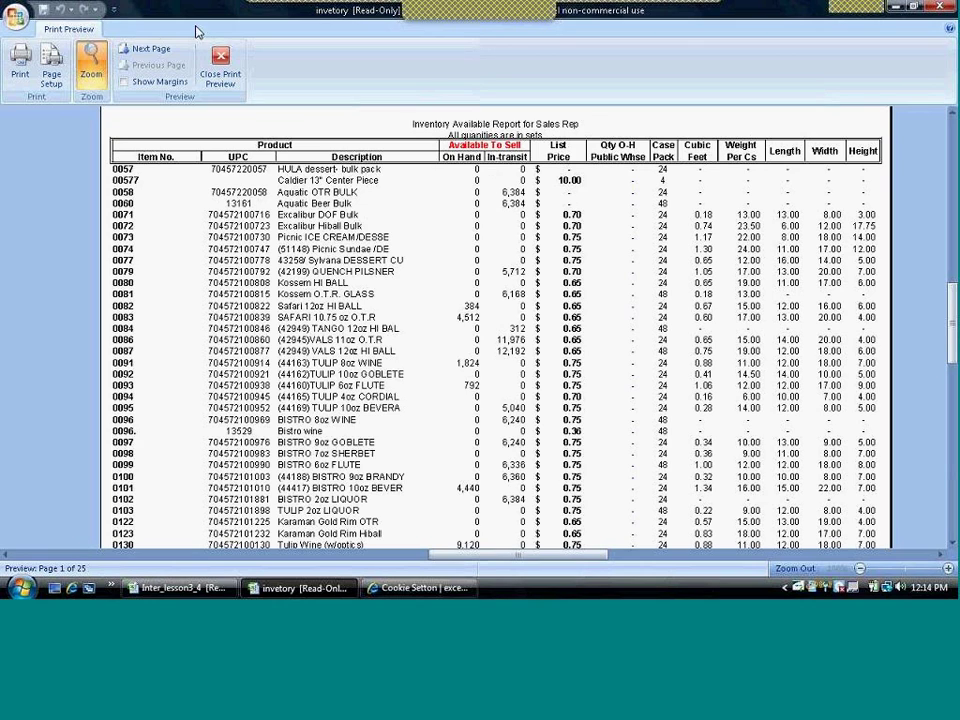
Step: Insert the logo_copy picture into the left section of the custom page header and apply the page setup
click(48, 62)
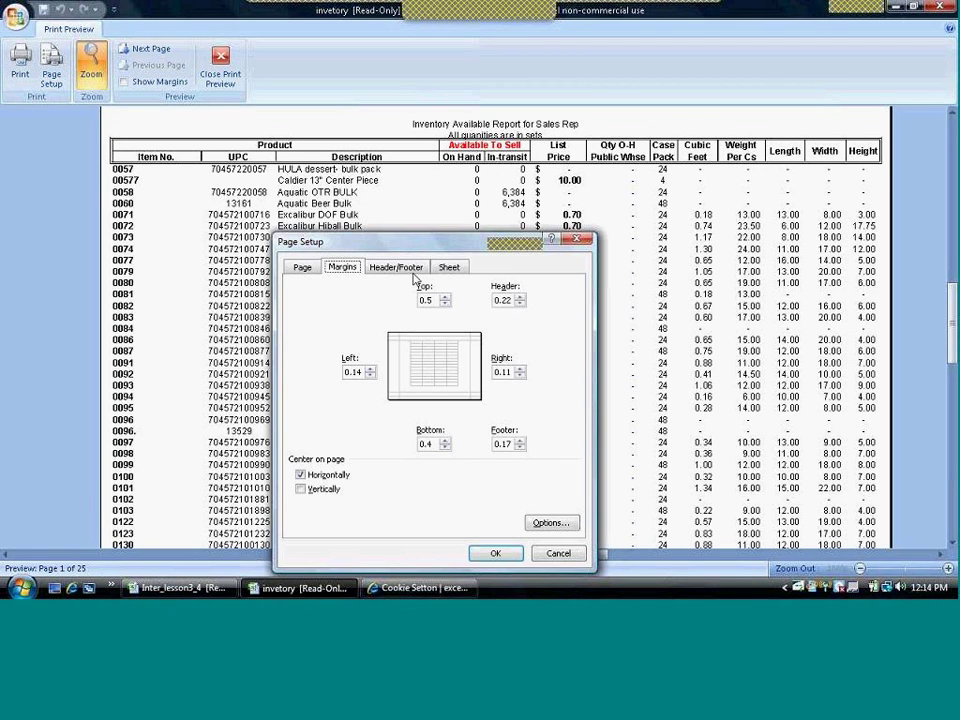
click(410, 272)
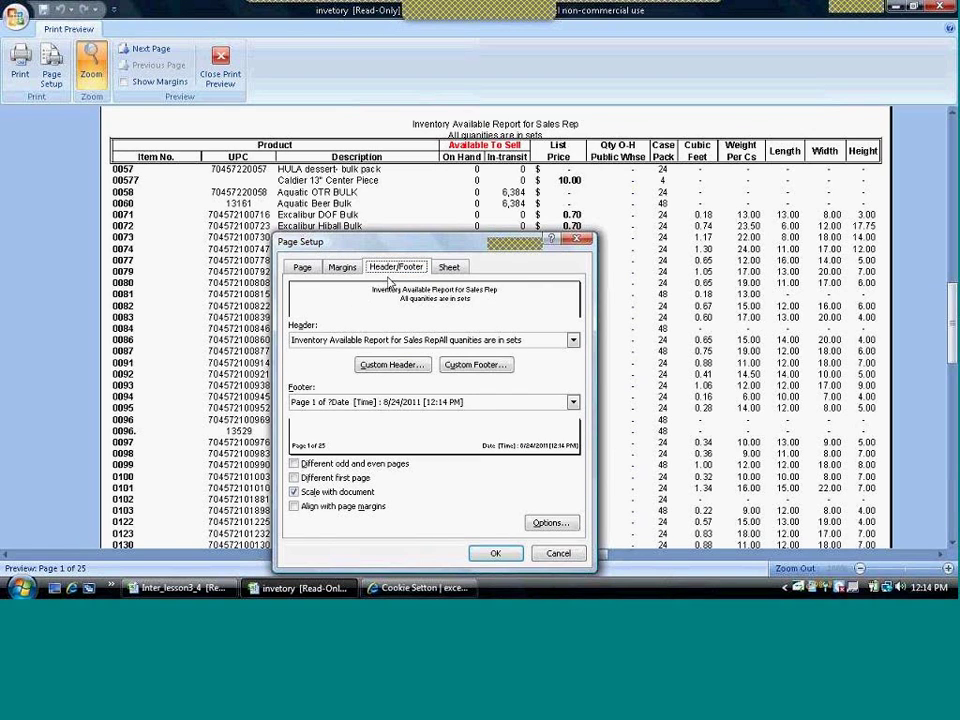
click(373, 369)
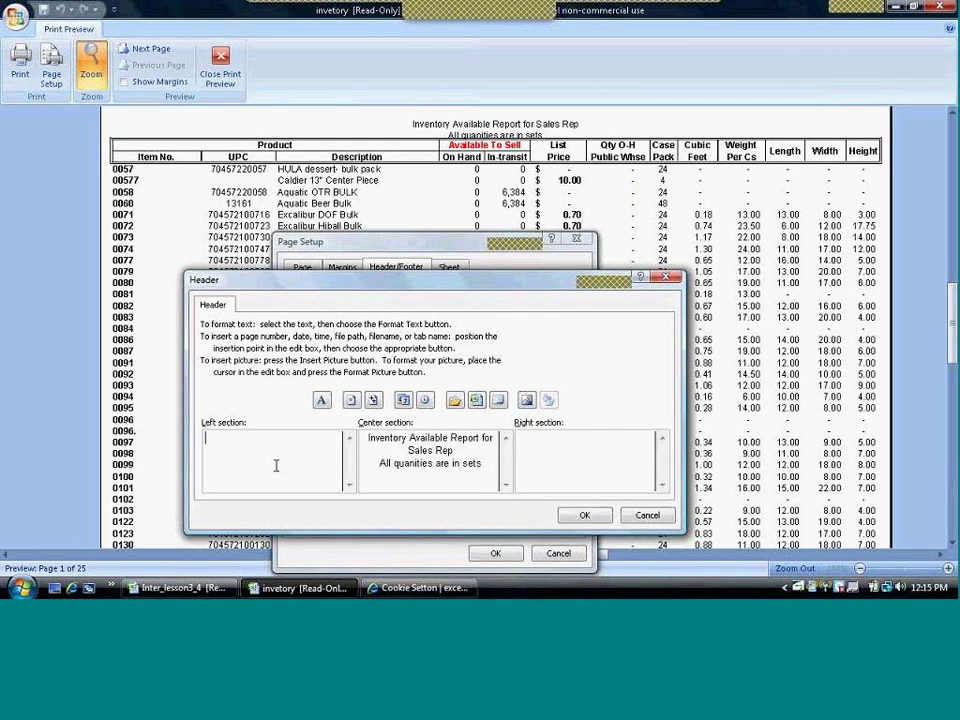
click(527, 400)
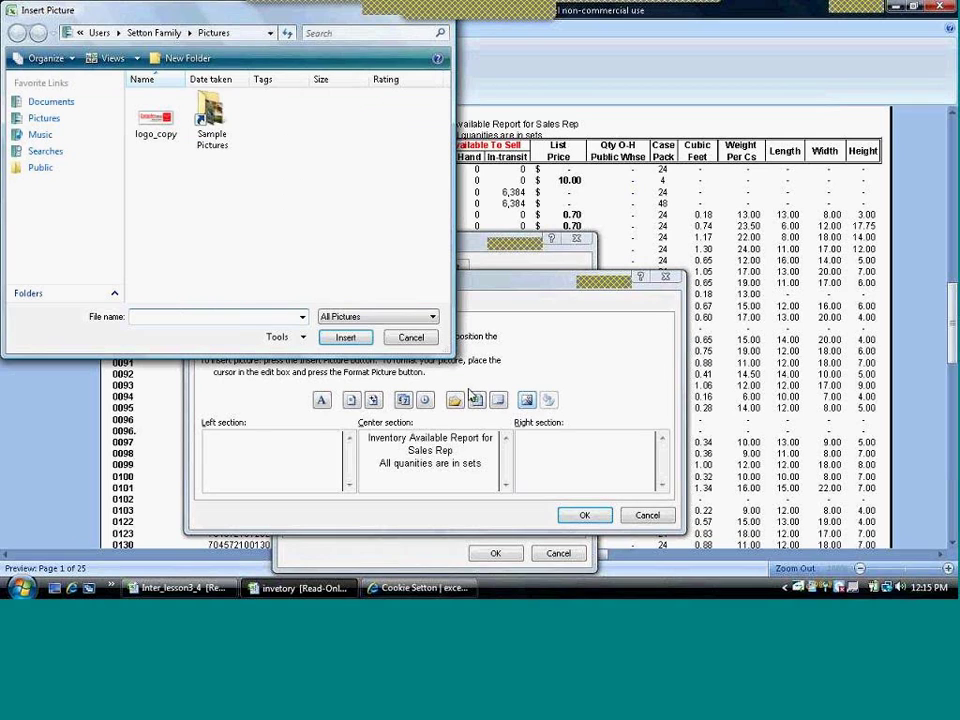
click(155, 118)
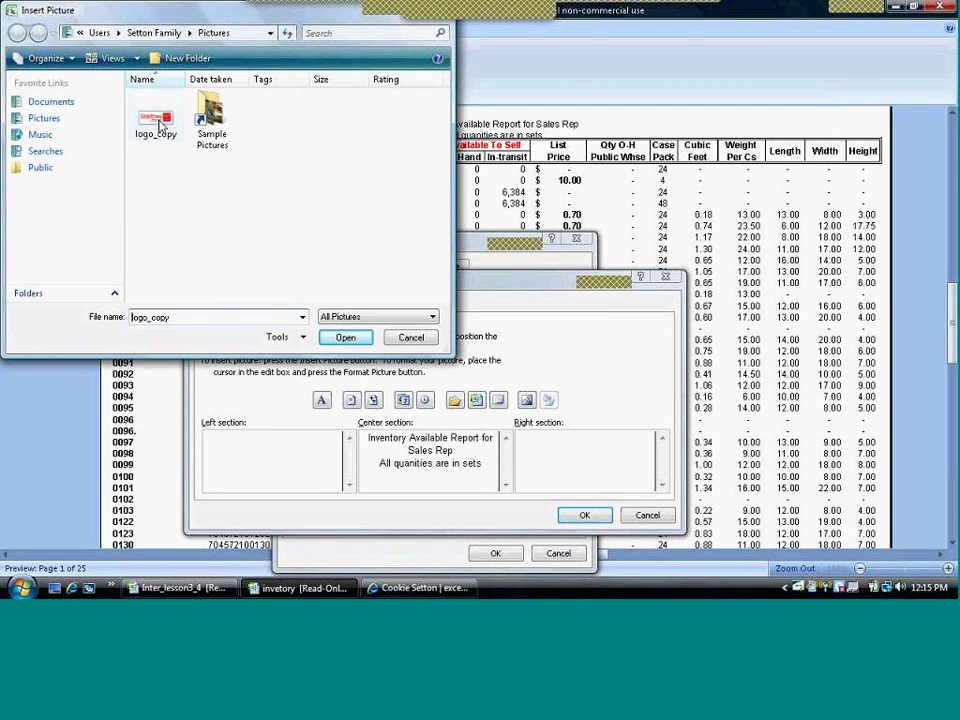
click(343, 338)
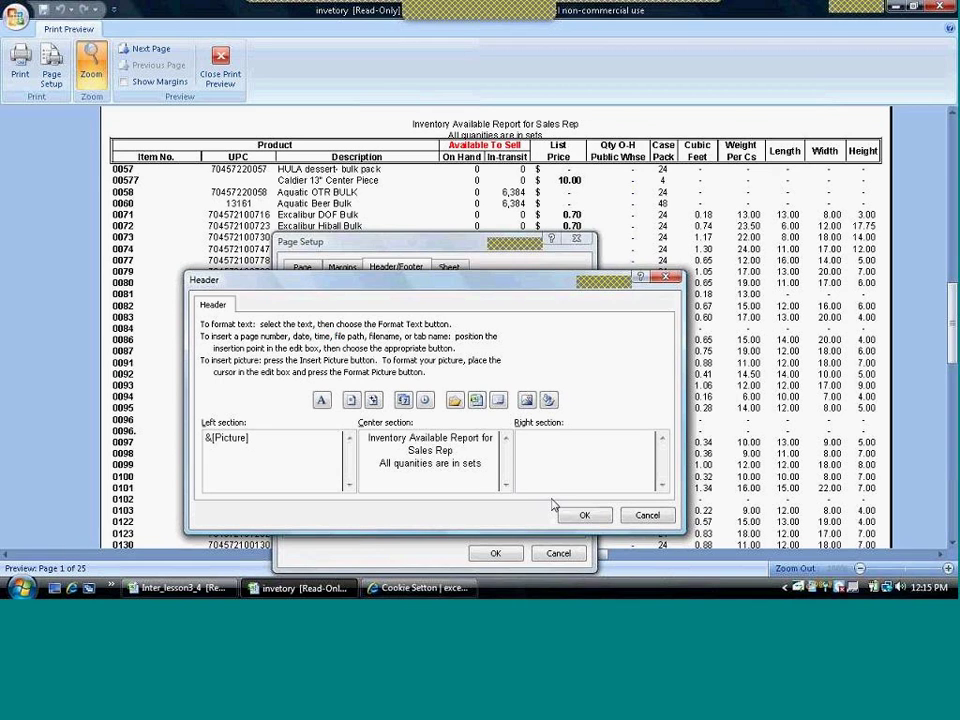
click(581, 516)
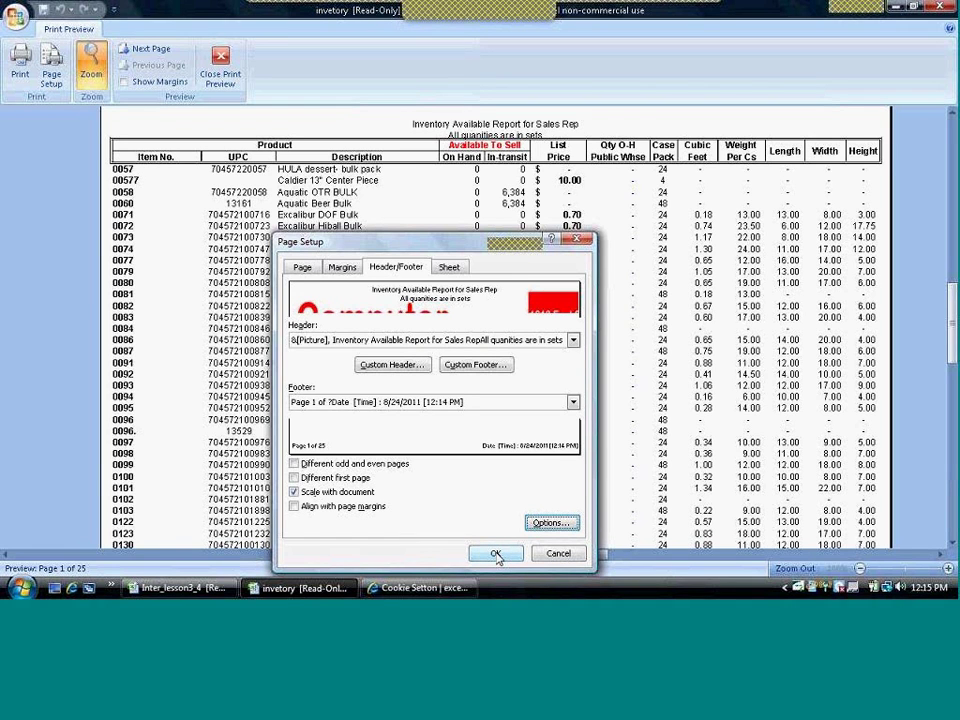
click(497, 556)
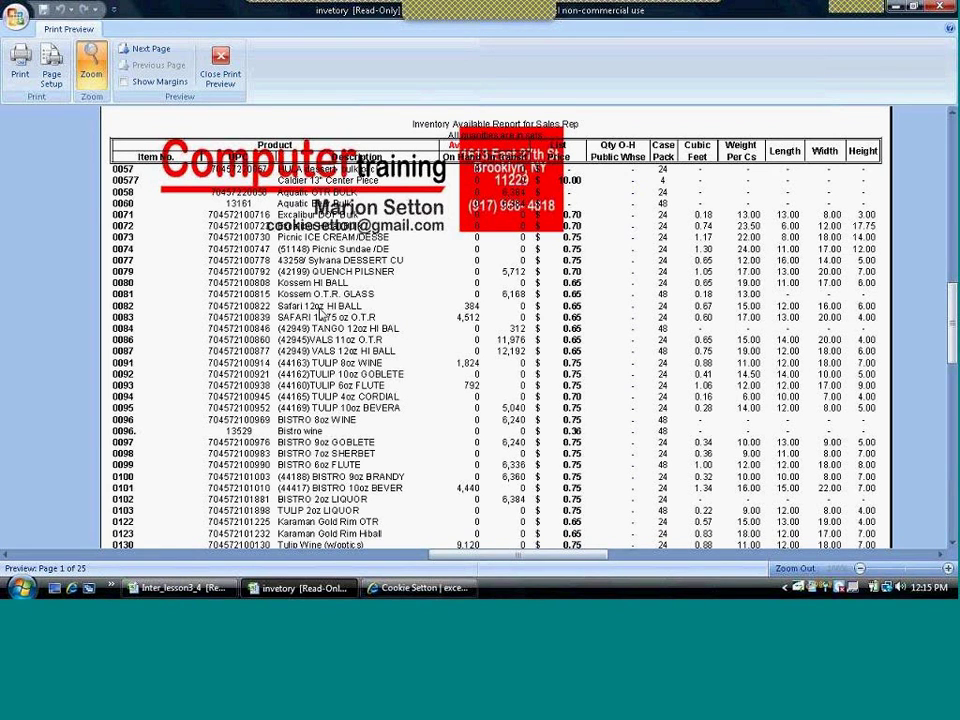
Step: Remove the picture from the left section of the custom page header and apply the page setup
click(318, 184)
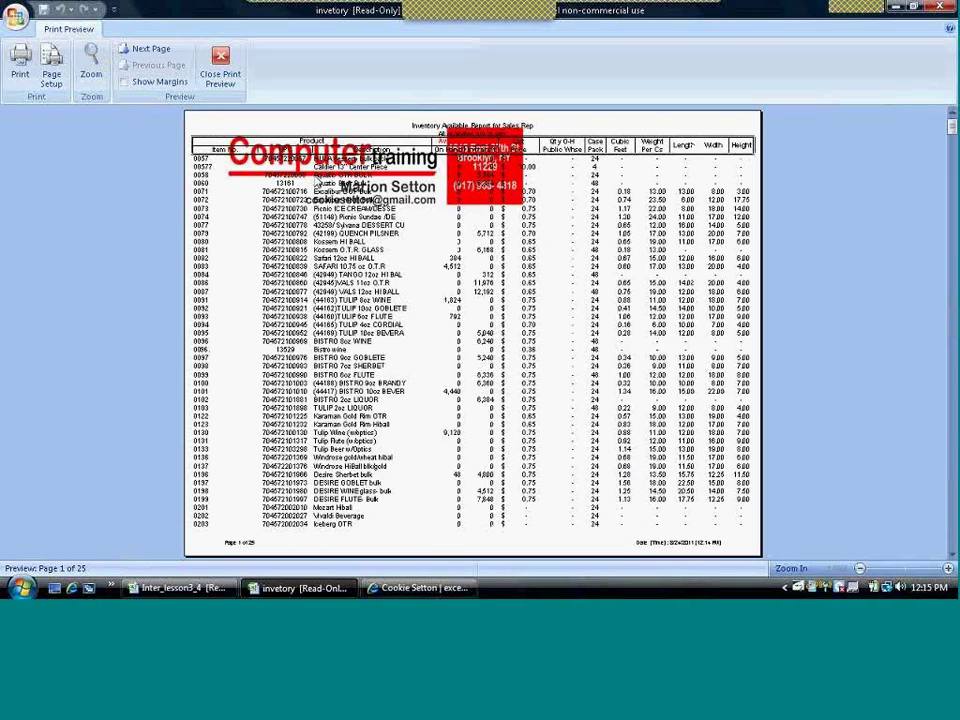
click(52, 66)
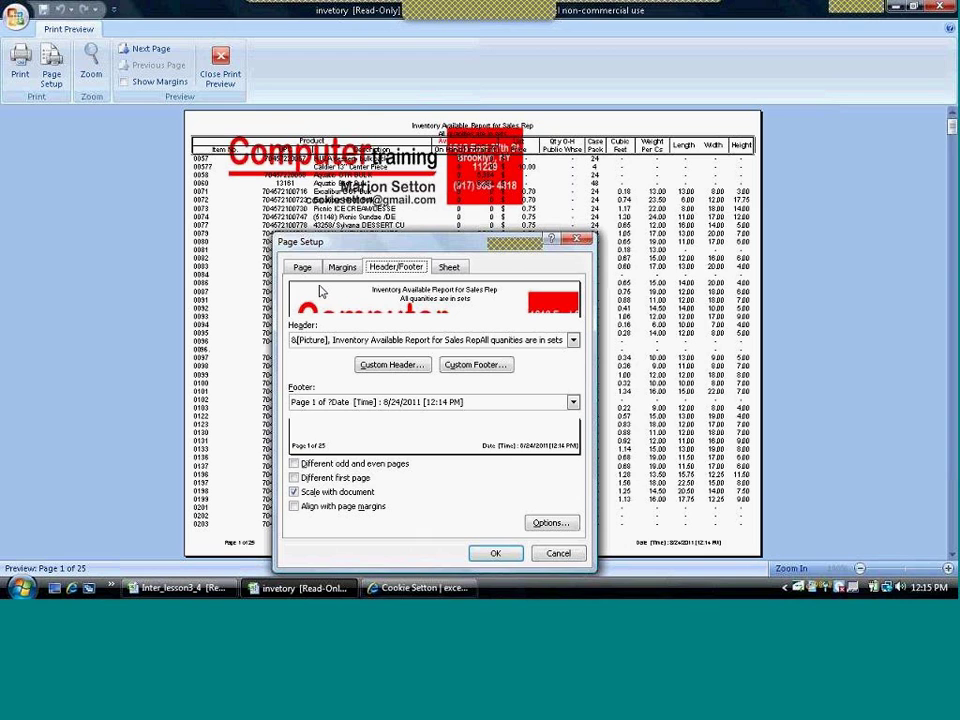
click(392, 366)
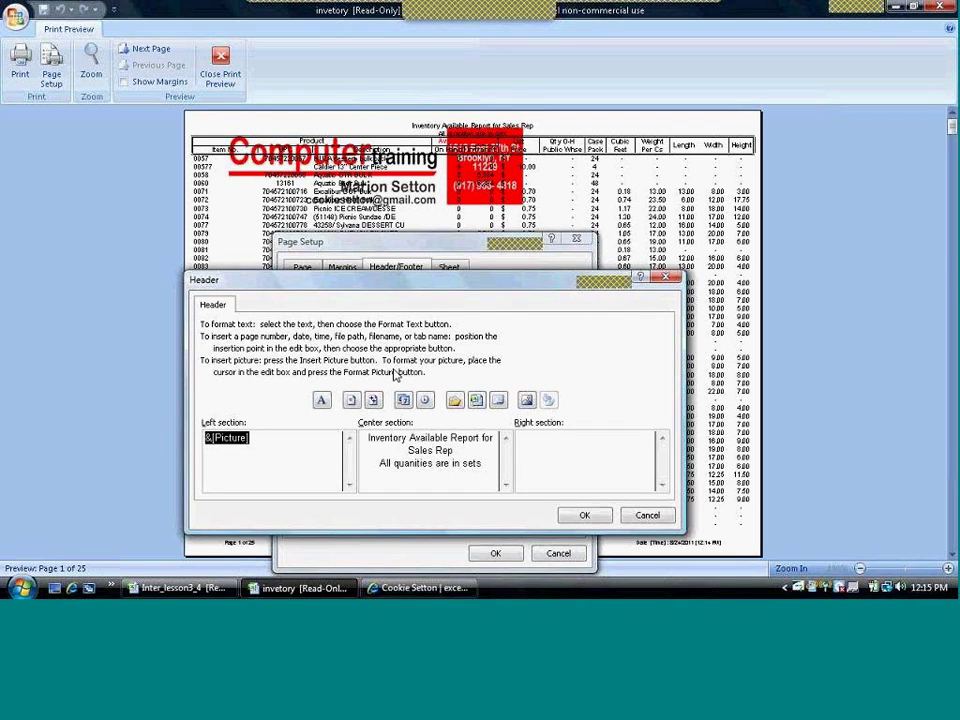
key(Delete)
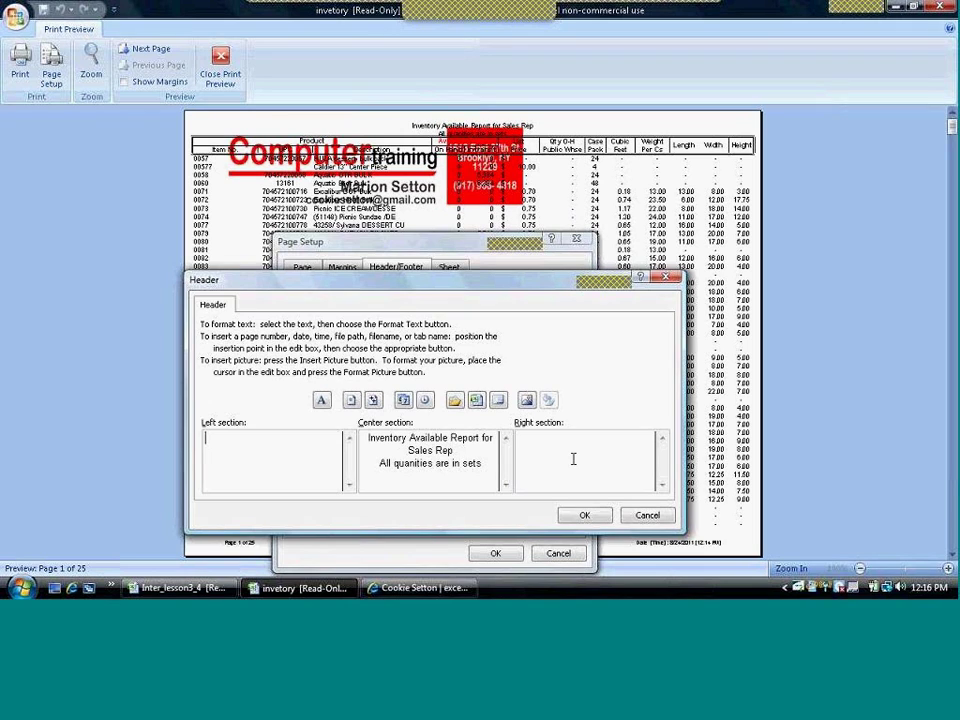
click(578, 518)
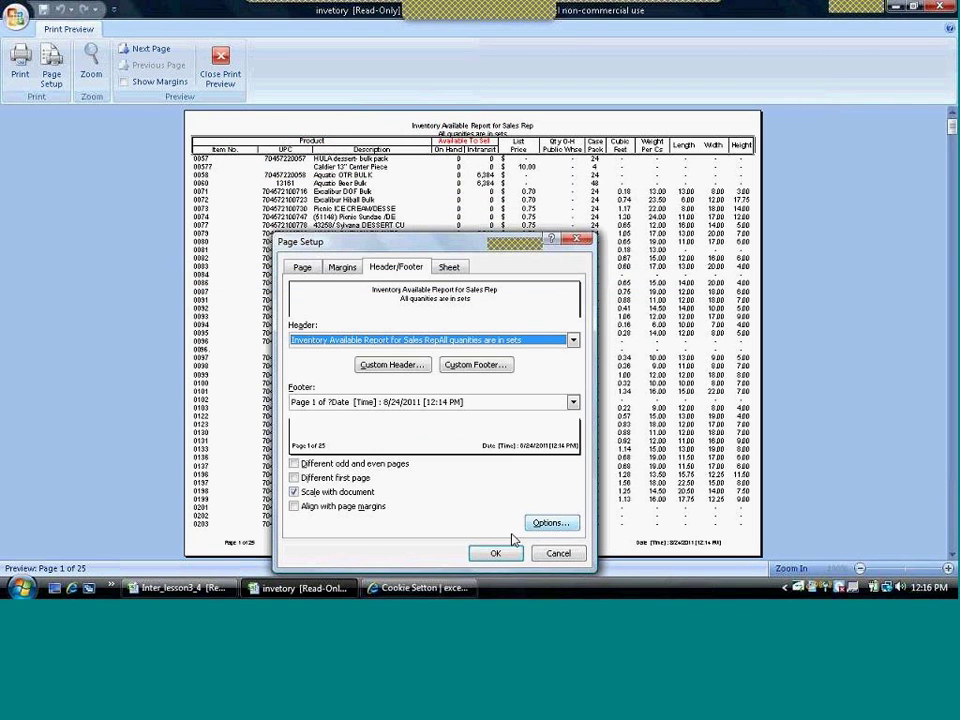
click(484, 554)
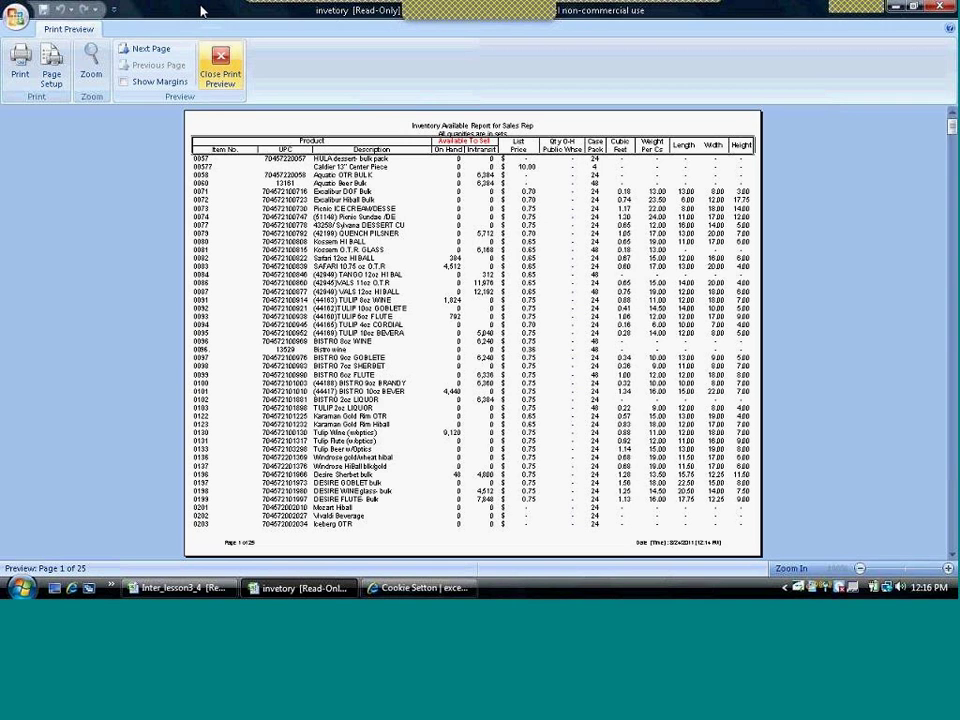
Step: Close the print preview and select the merged "Product" heading in A1
click(224, 68)
click(316, 232)
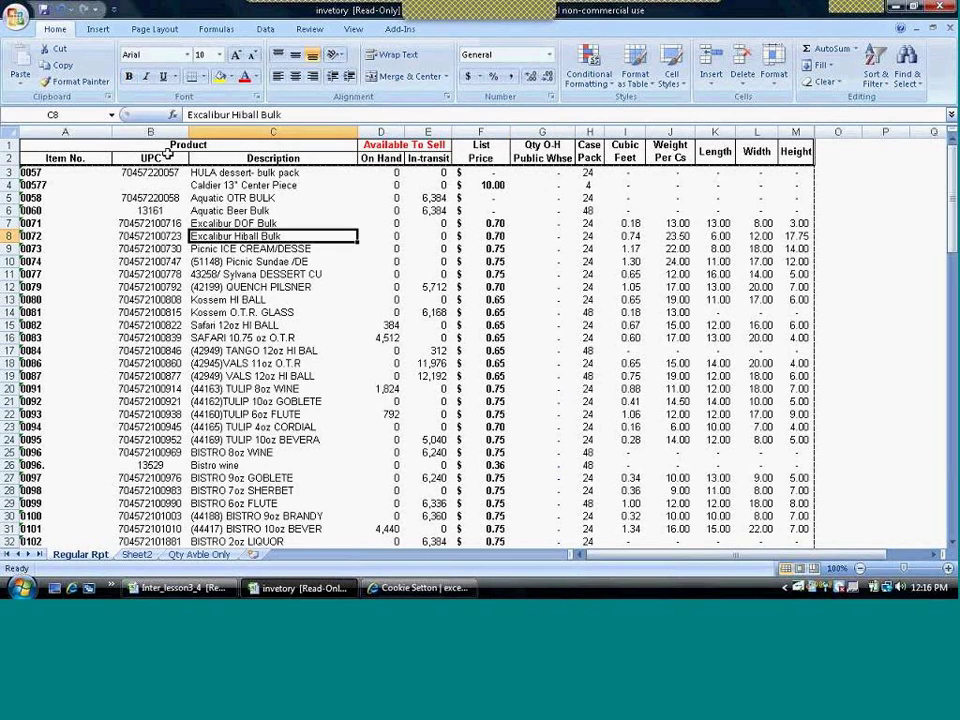
click(96, 148)
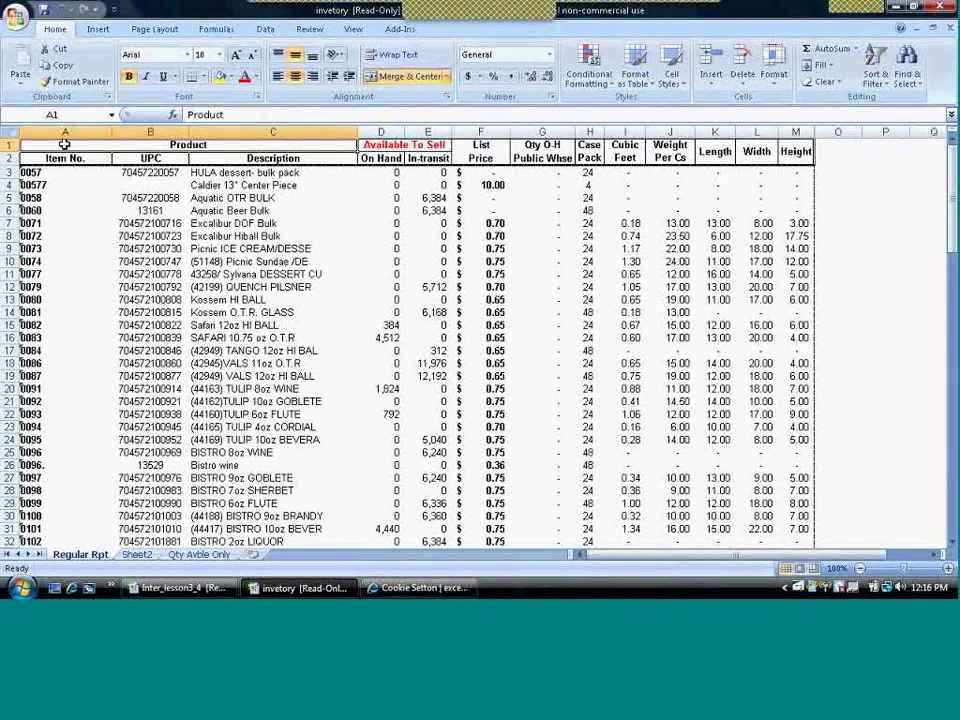
Step: Examine the List Price, Qty O-H, Case Pack, Length and Width headings for text split across rows 1 and 2 versus merged cells
click(490, 150)
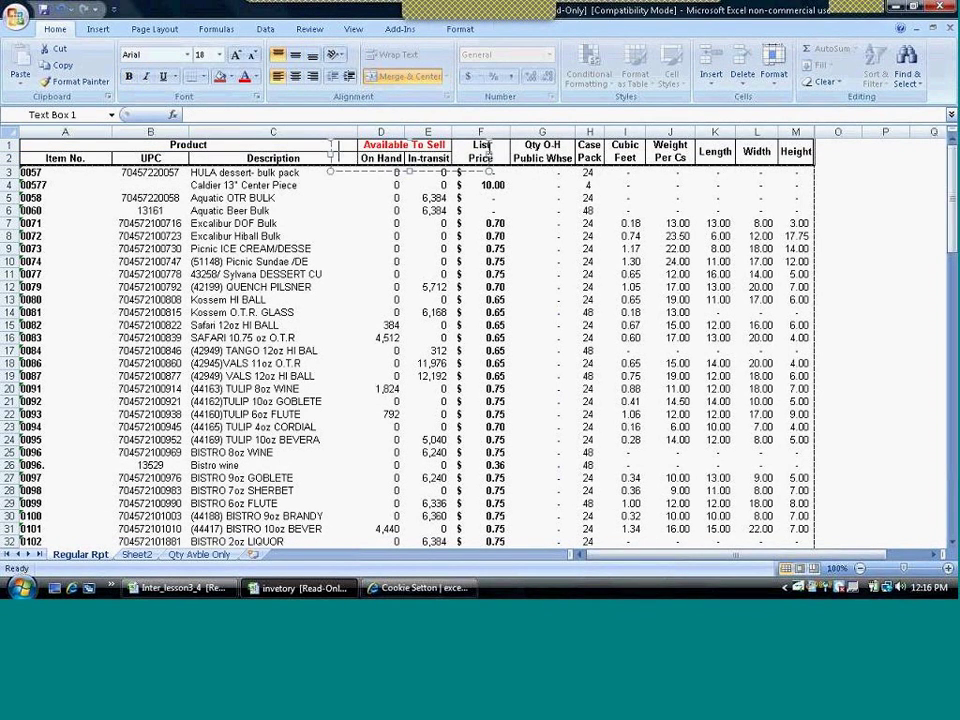
click(474, 205)
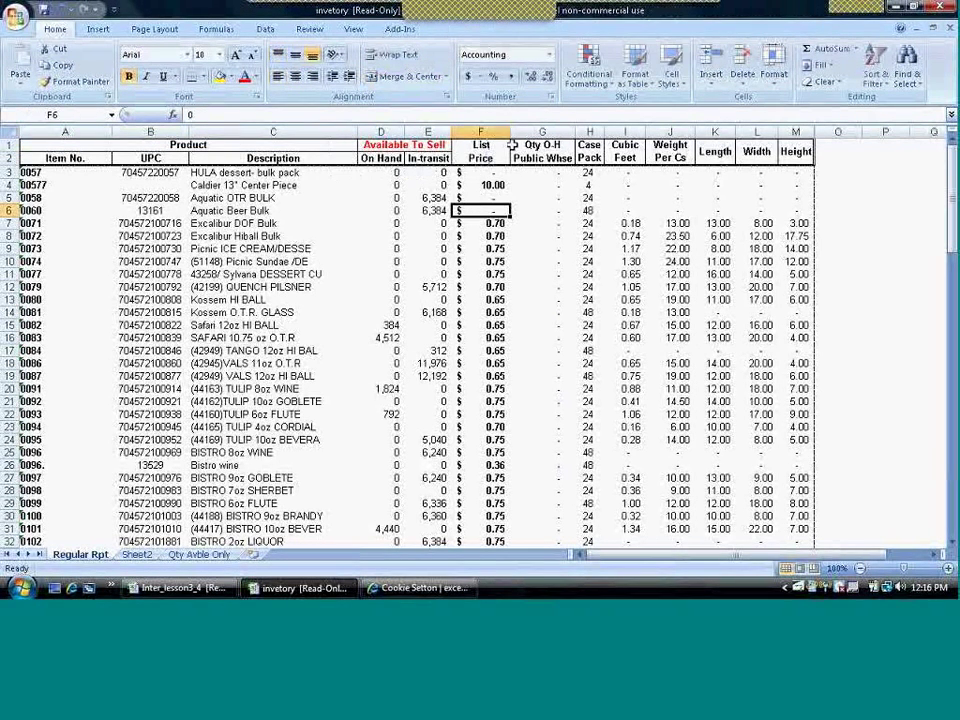
click(495, 155)
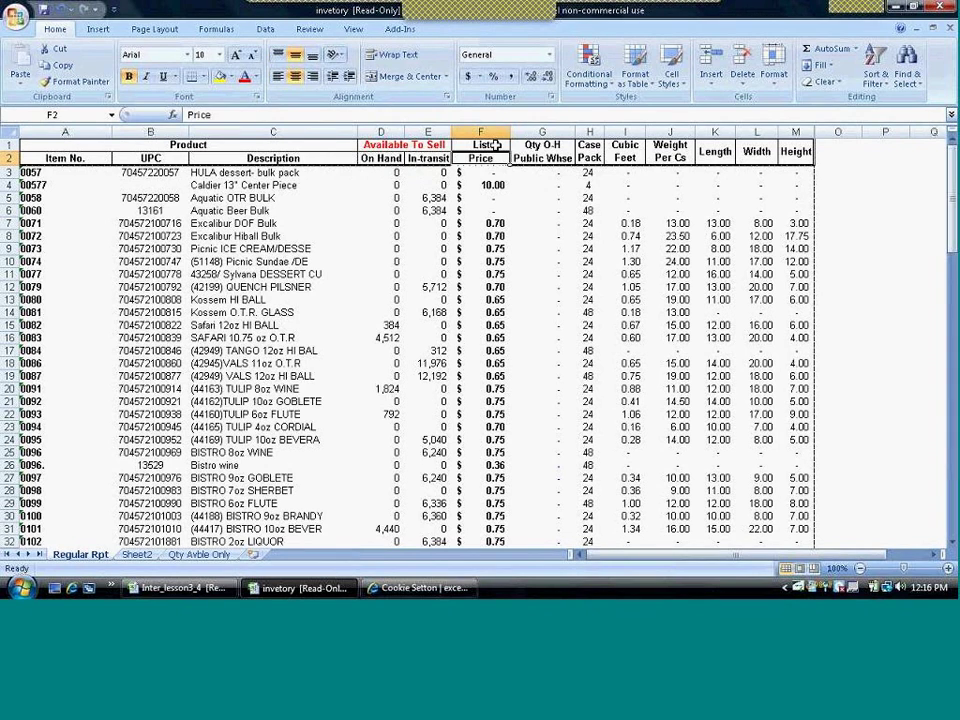
click(496, 146)
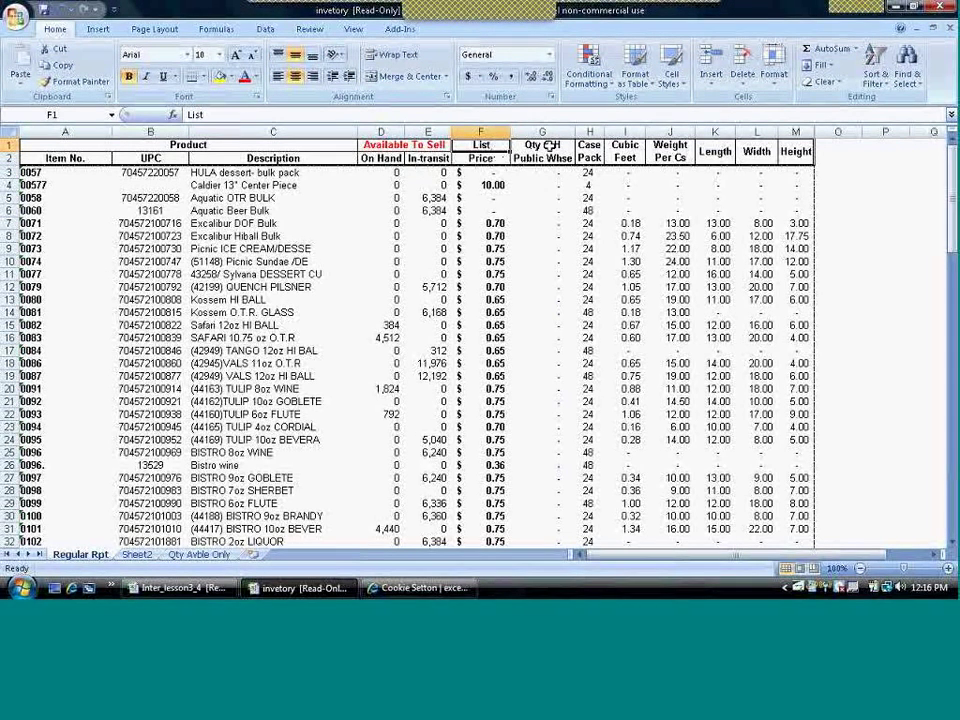
click(545, 146)
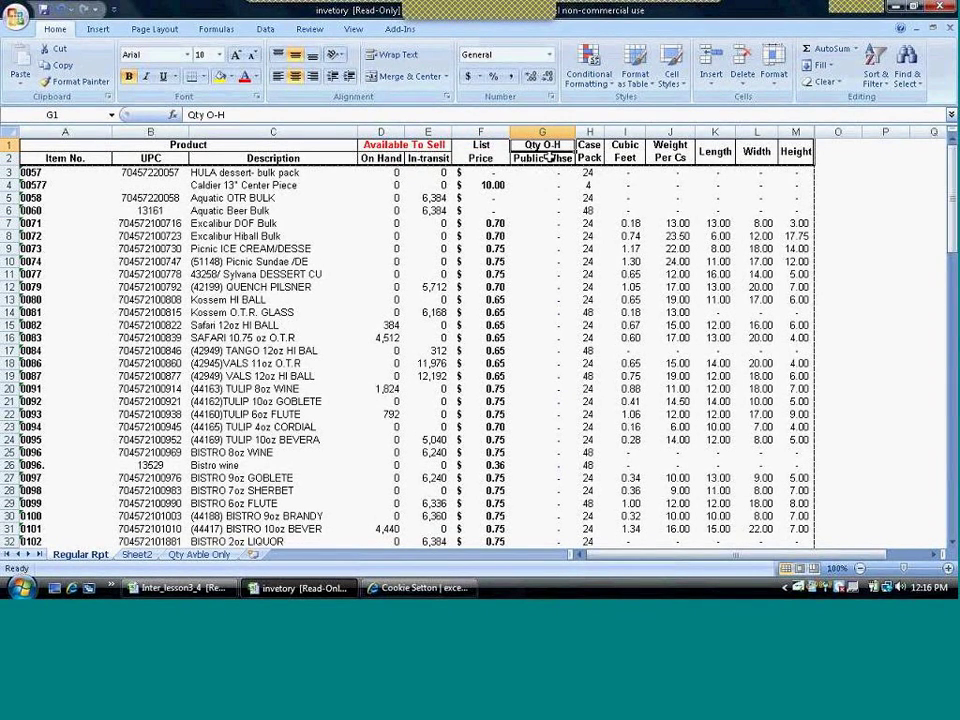
click(549, 157)
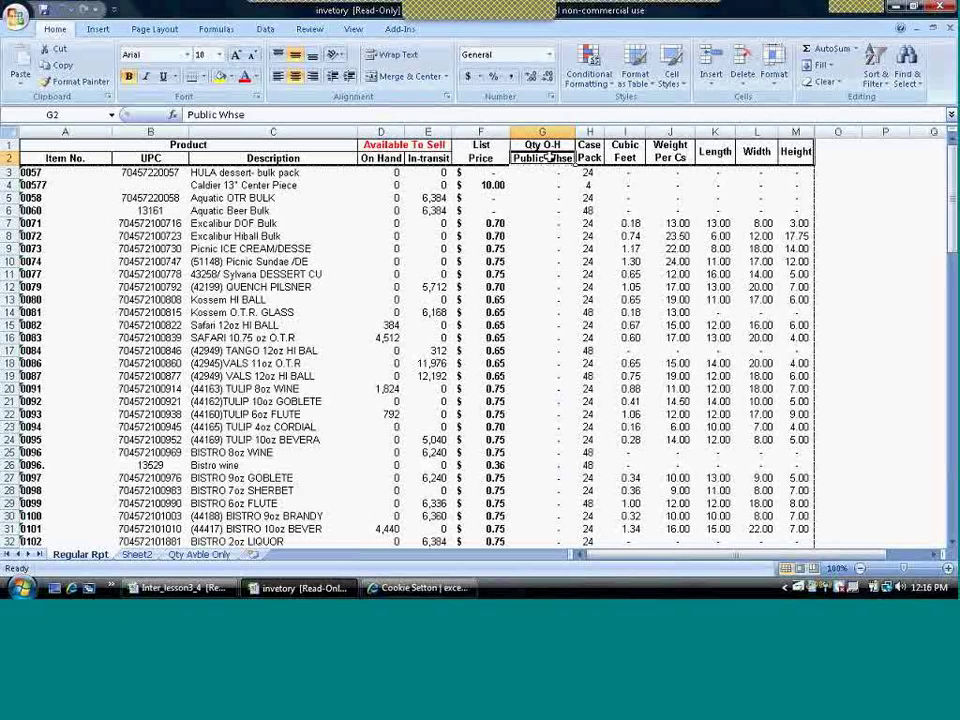
click(707, 152)
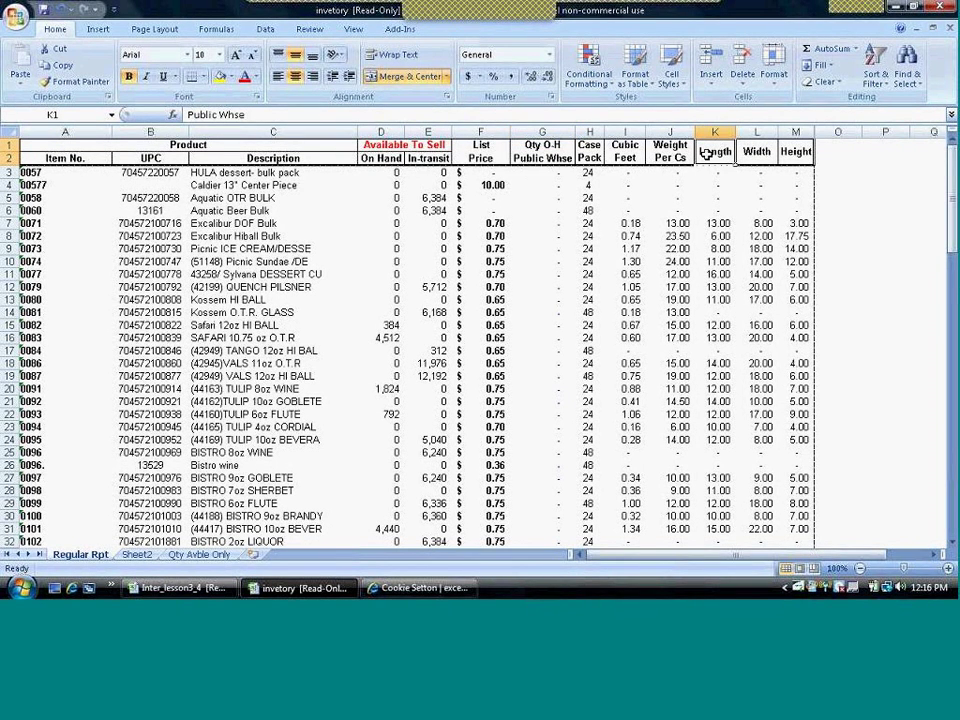
click(758, 151)
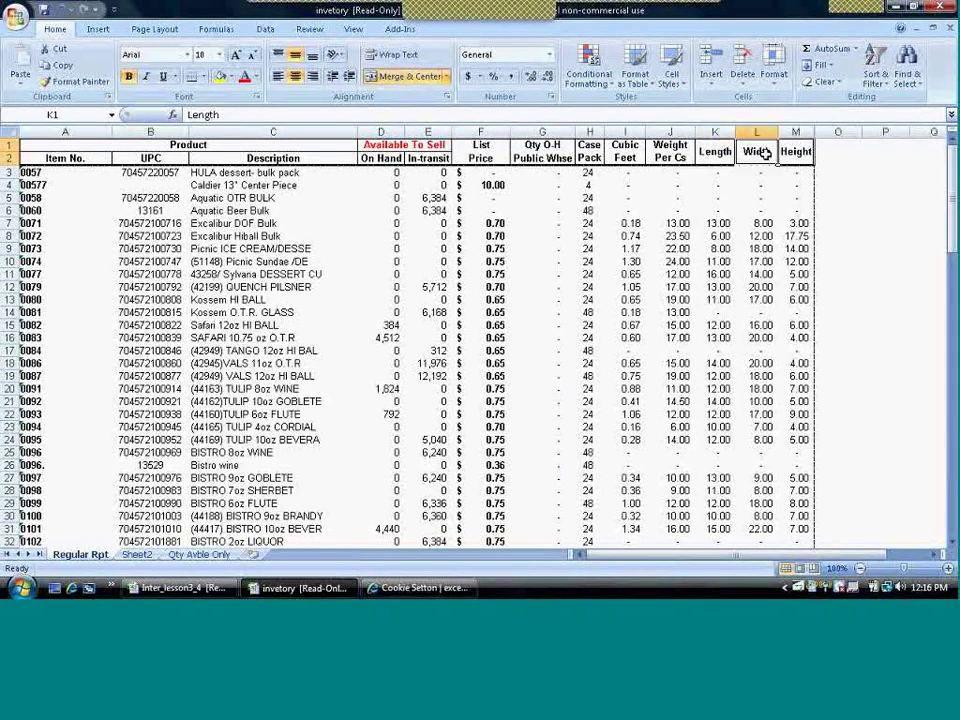
click(626, 155)
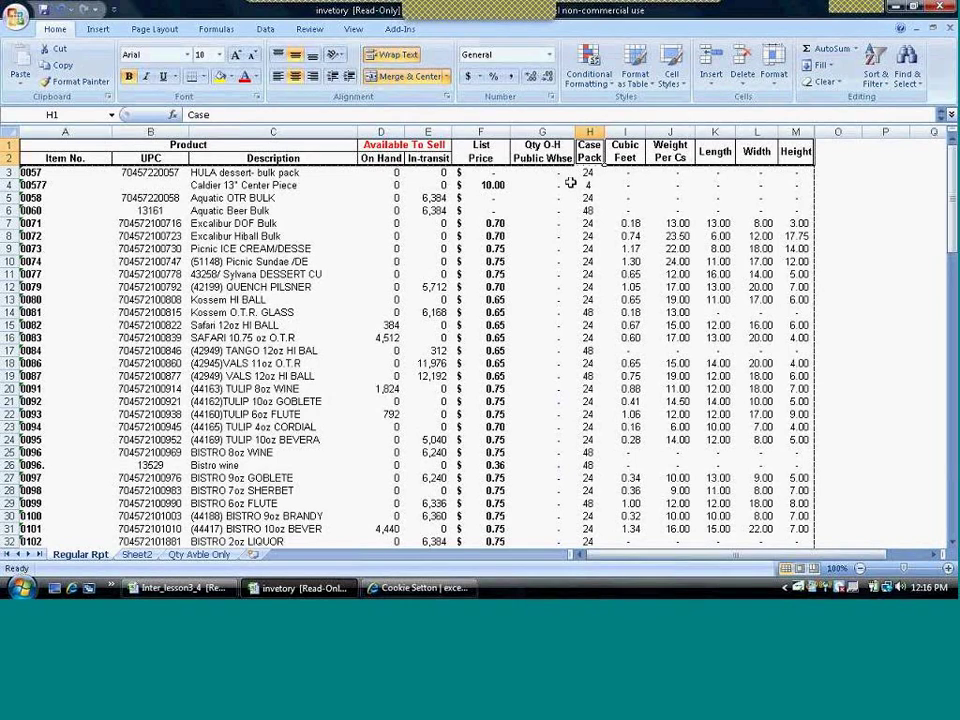
click(566, 184)
Step: Add "Qty O-H" in front of the existing text in G2 so the heading reads "Qty O-HPublic Whse"
click(561, 159)
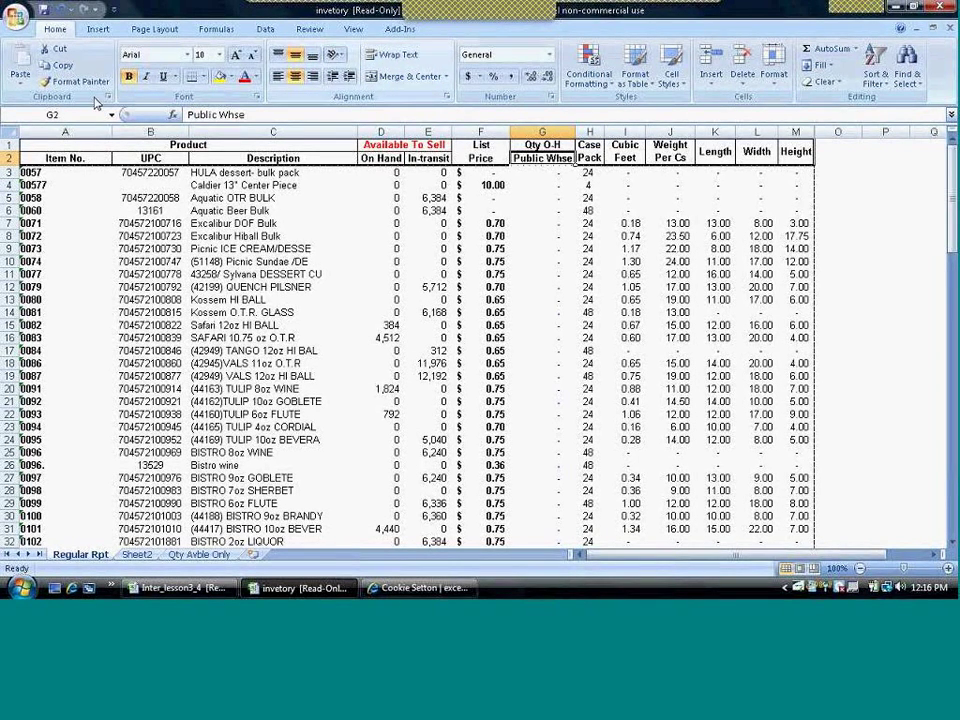
click(187, 114)
text(Qty)
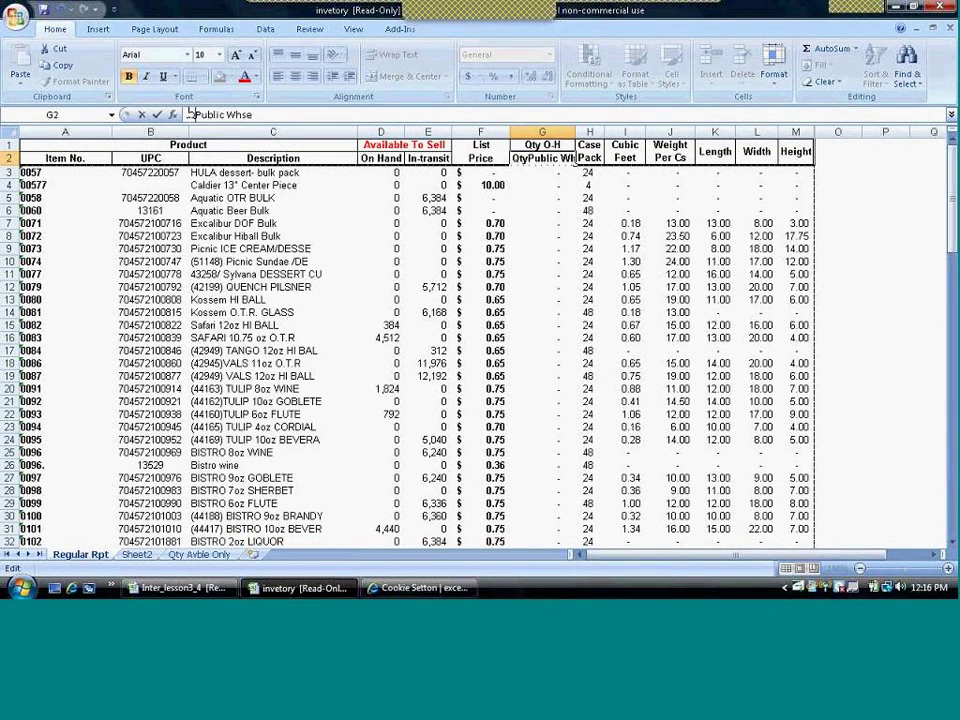
text( O-H)
key(Return)
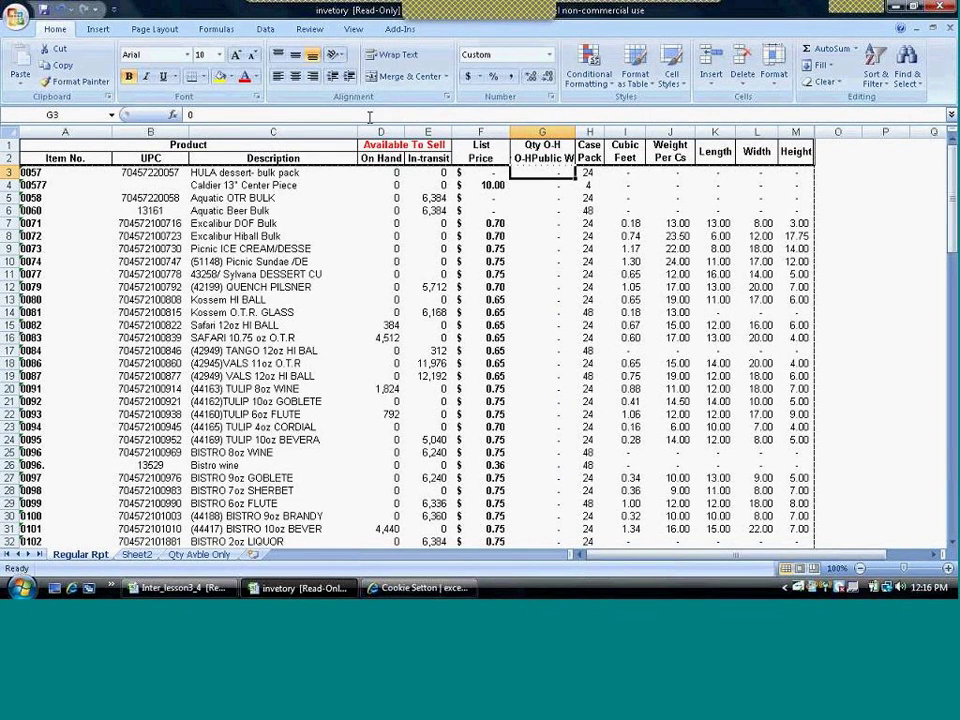
Step: Clear the heading text in G1, merge and center G1:G2, and wrap the text in the merged cell
click(520, 146)
key(Delete)
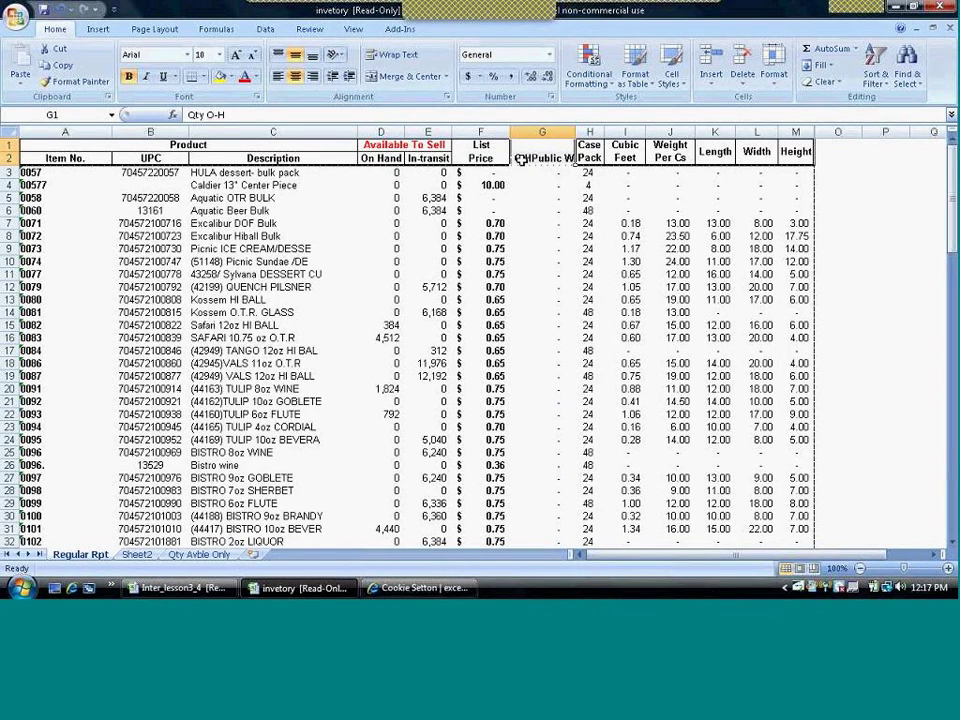
click(395, 77)
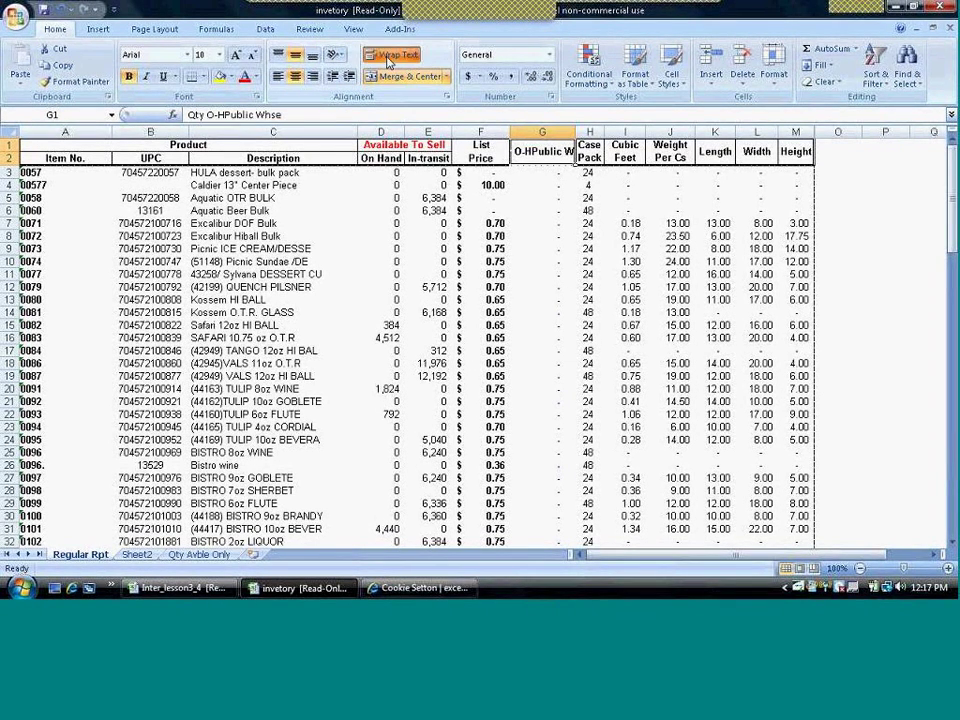
click(393, 55)
click(575, 213)
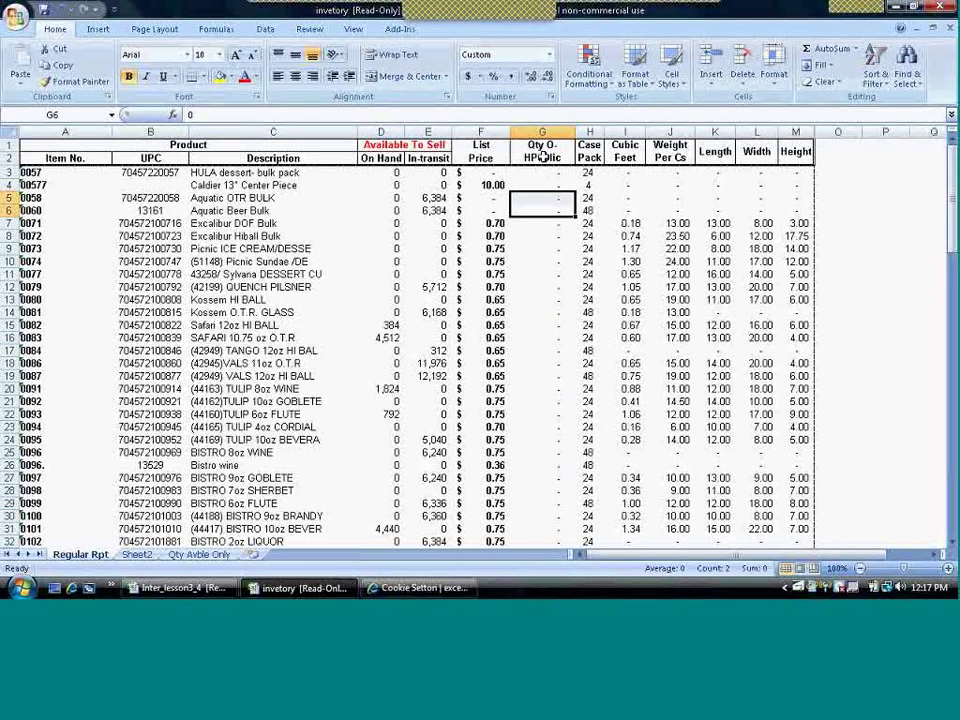
click(540, 155)
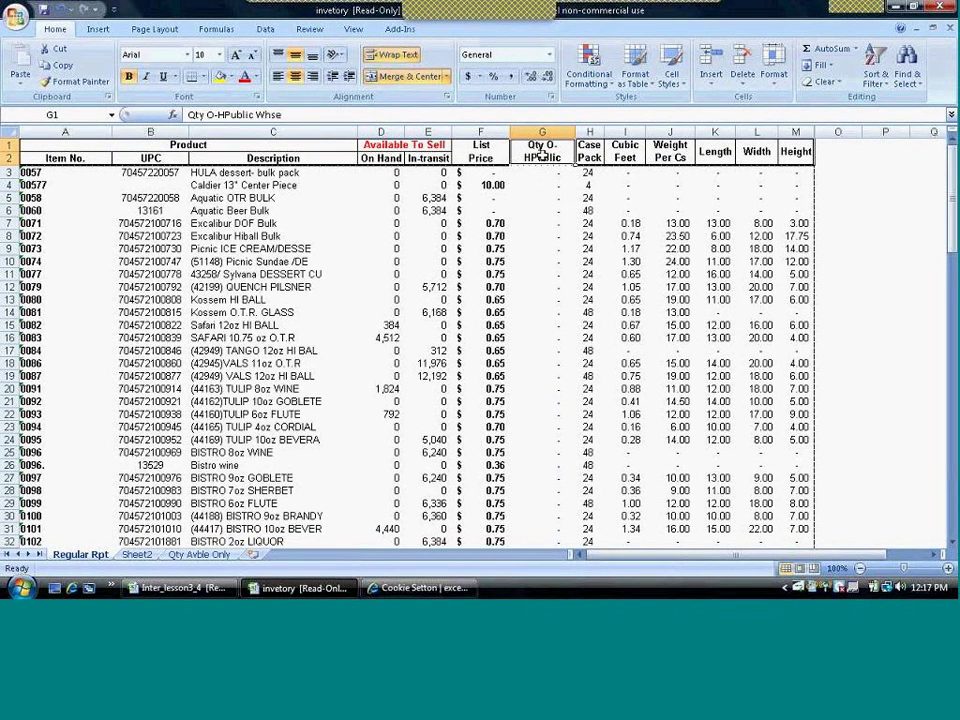
Step: Change the price heading in F2 to "Lis Price"
click(481, 146)
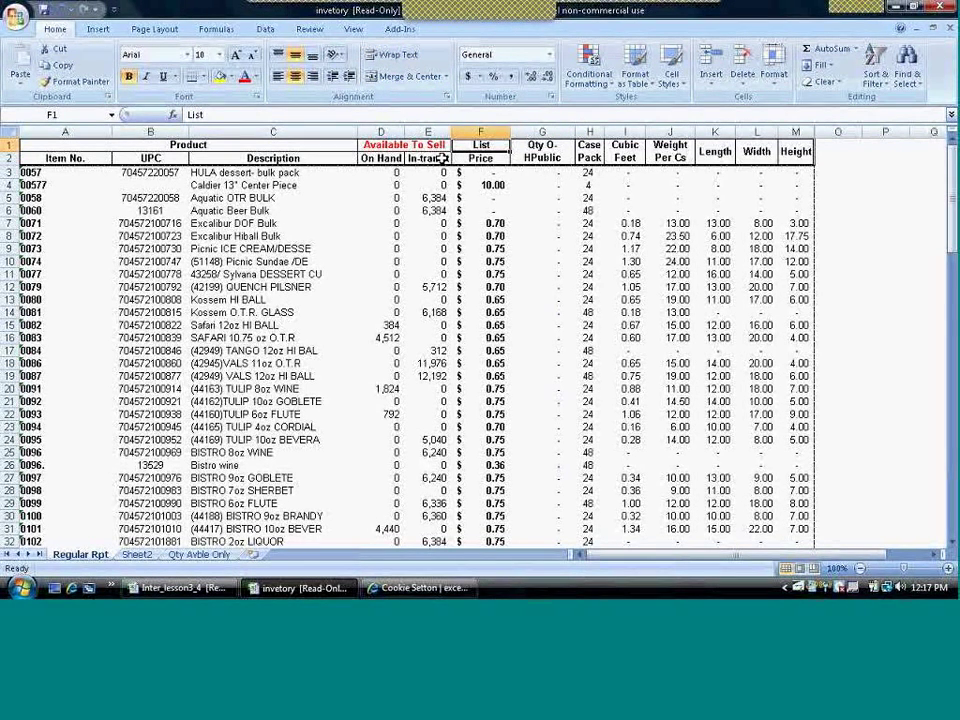
click(468, 157)
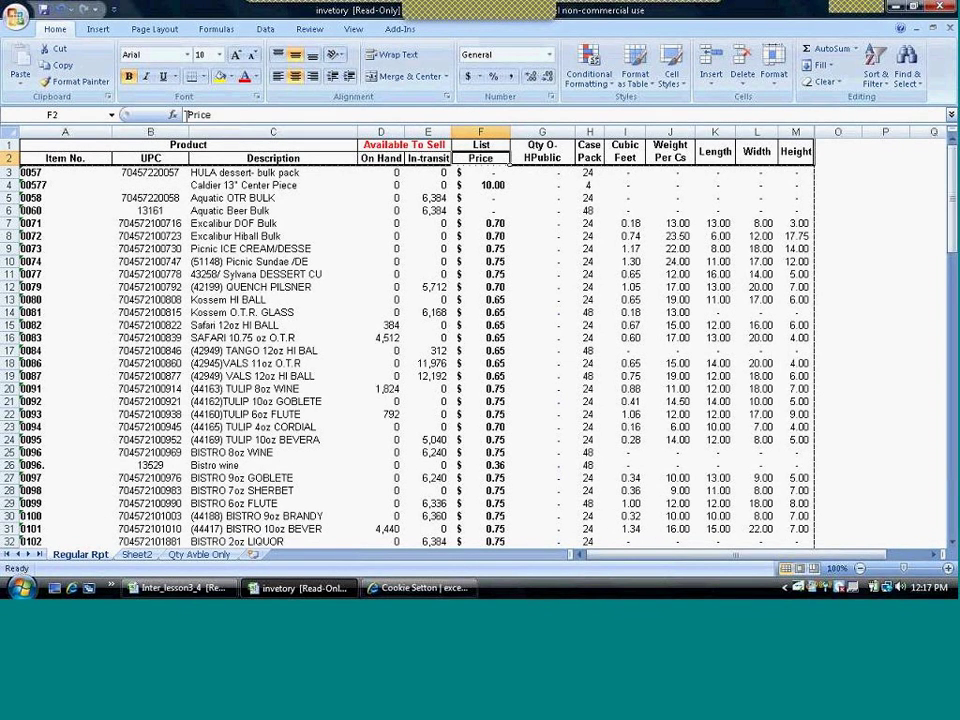
click(186, 114)
text(List)
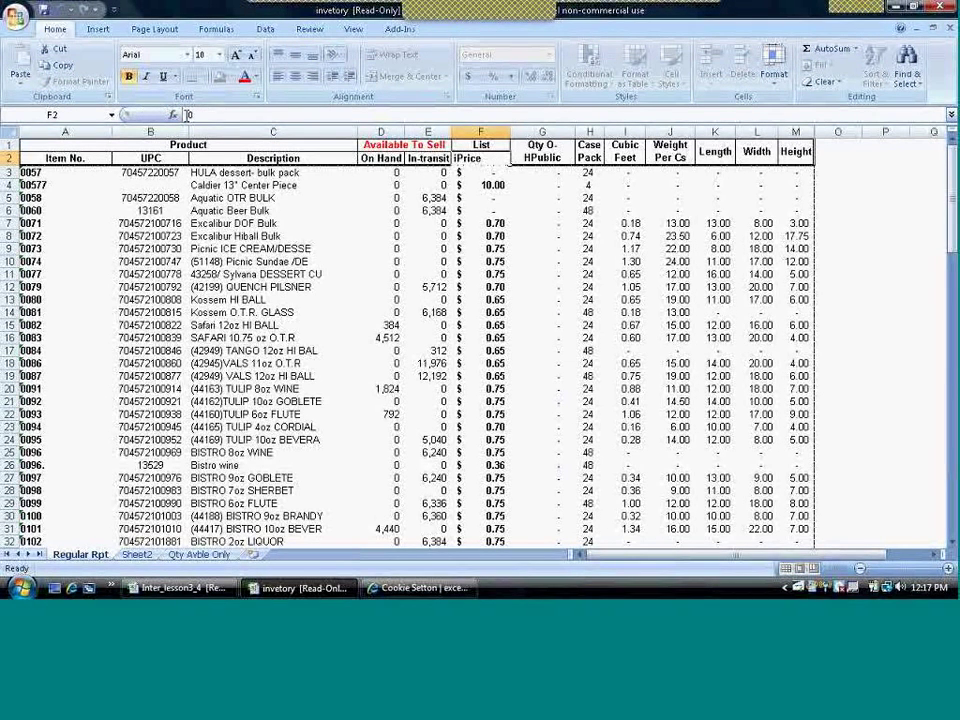
key(Return)
click(485, 157)
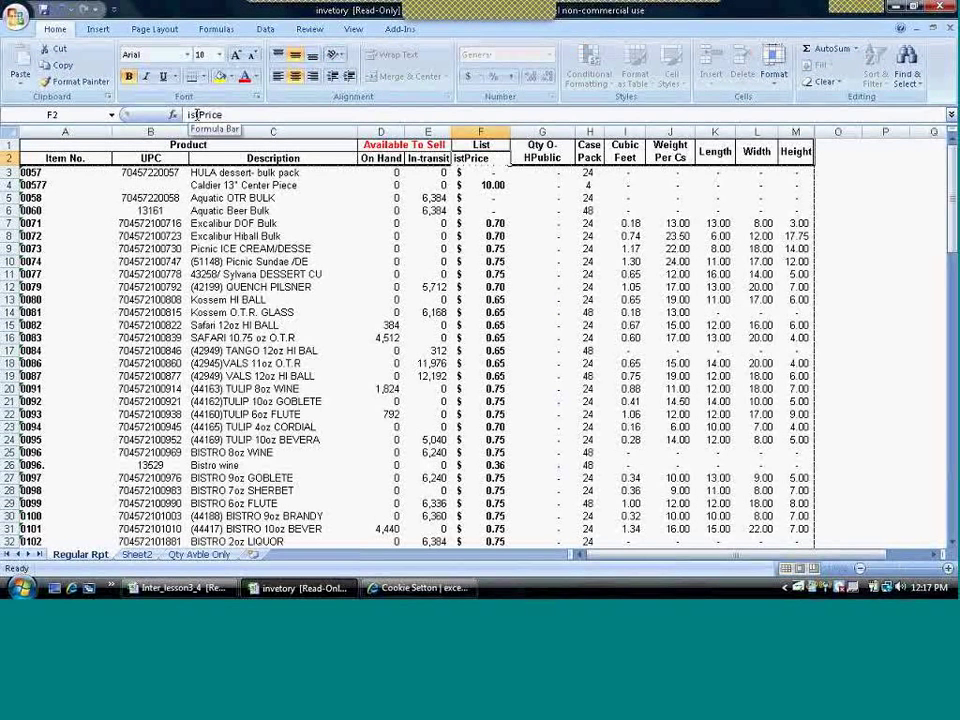
click(198, 115)
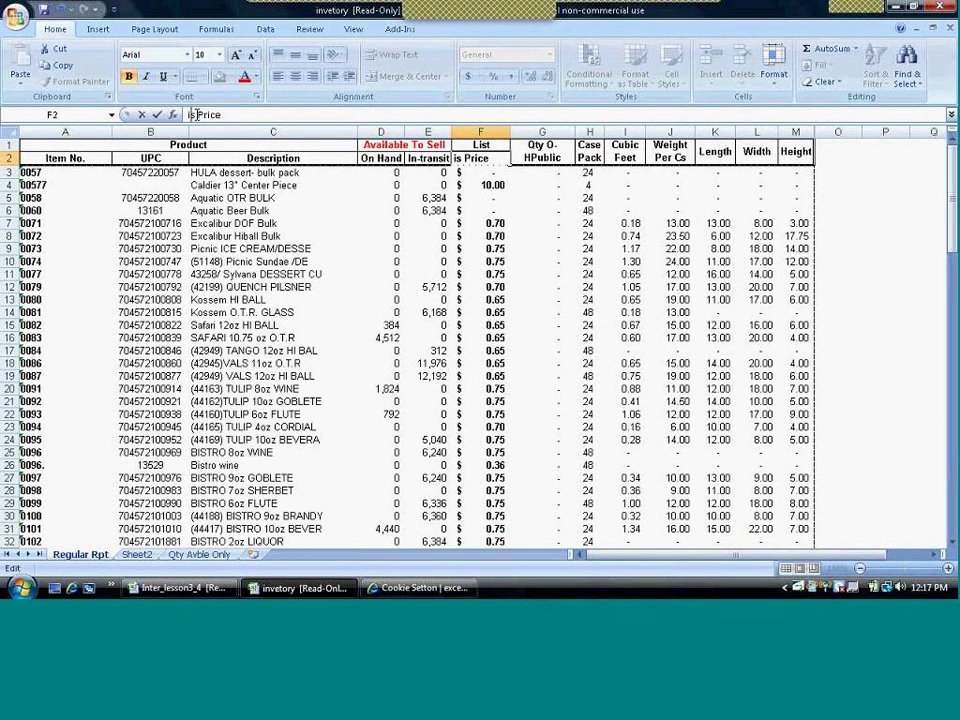
key(Home)
text(L)
key(Return)
Step: Clear the "List" heading in F1, merge and center F1:F2, and turn on text wrapping
click(497, 148)
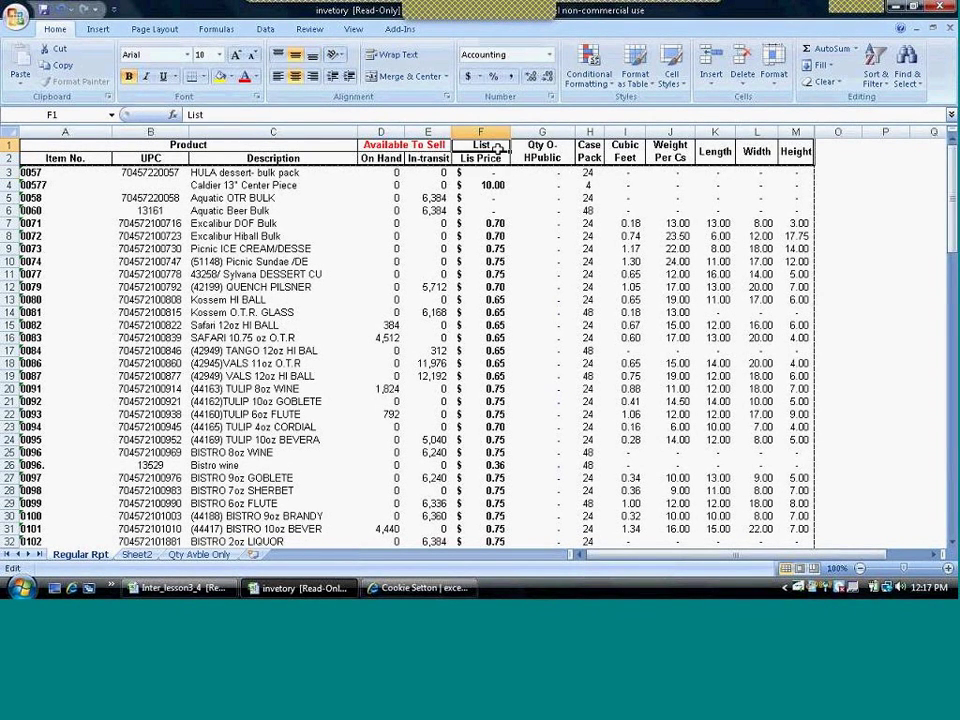
double_click(497, 148)
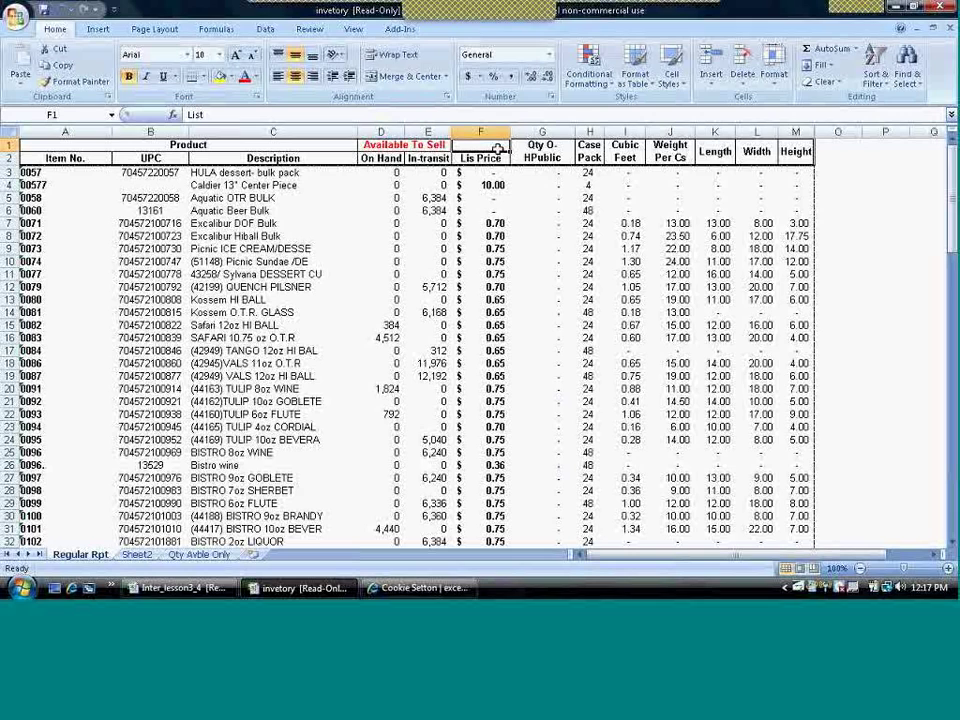
drag(497, 148, 497, 156)
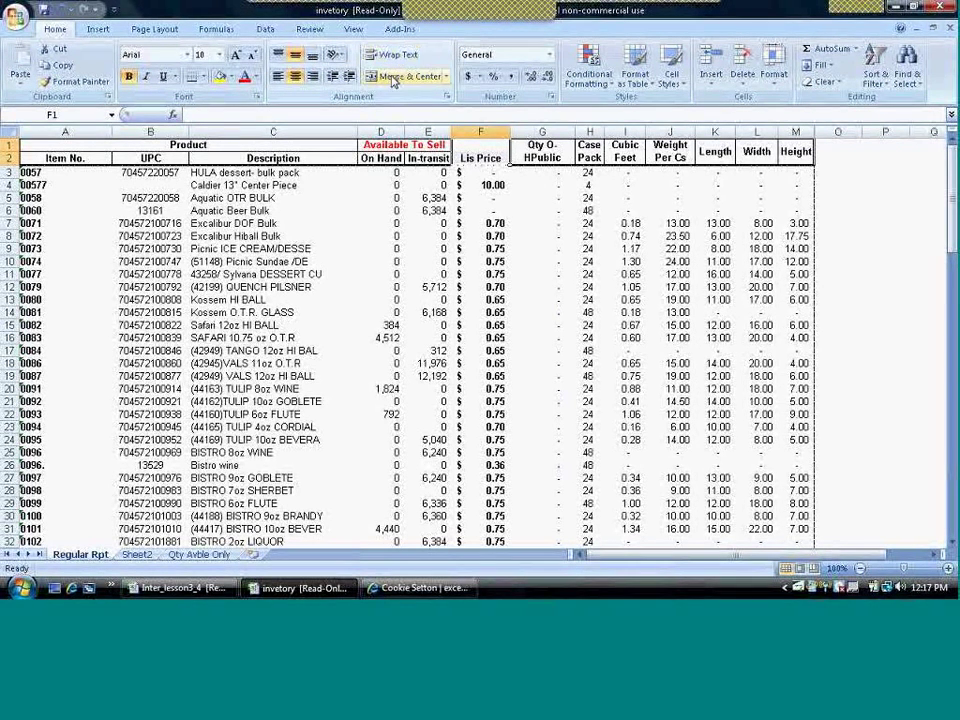
click(394, 77)
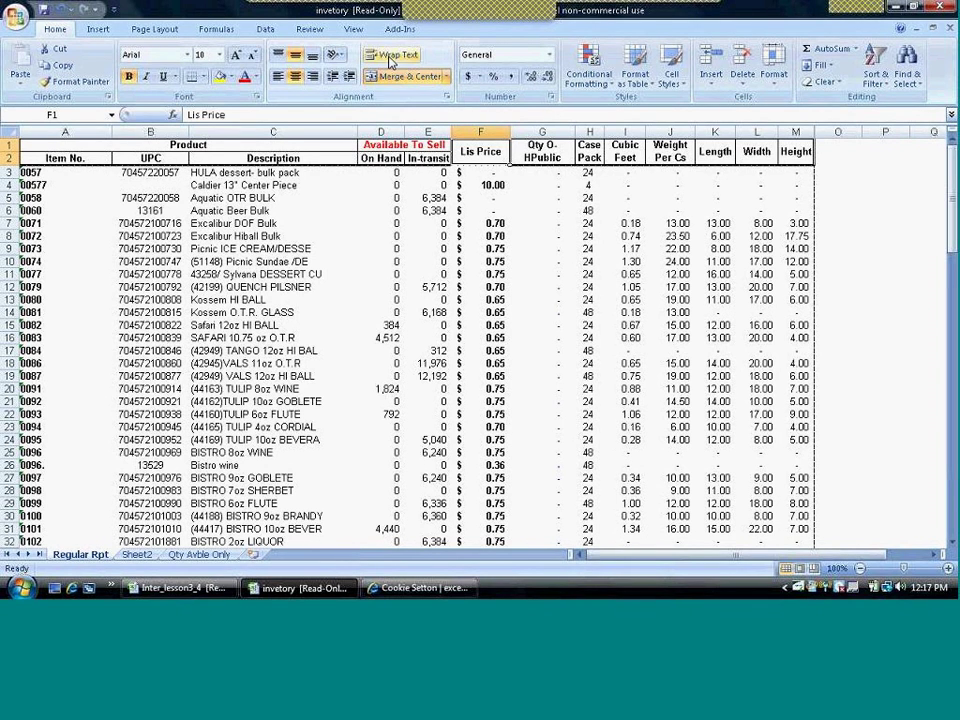
click(390, 57)
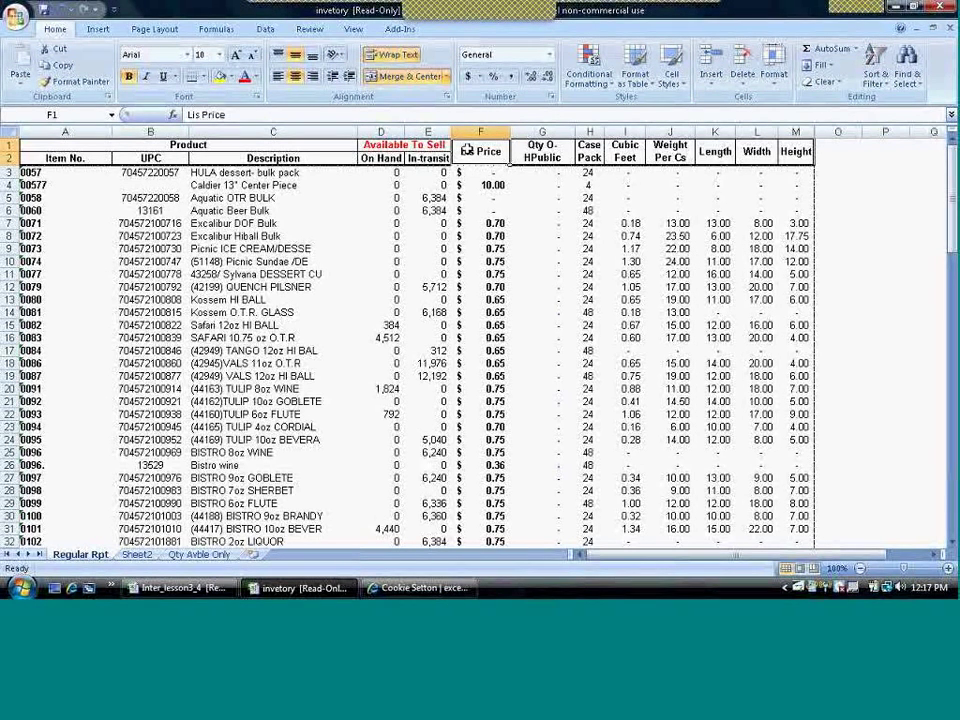
Step: Correct the merged heading in column F to "List Price"
click(201, 114)
click(201, 114)
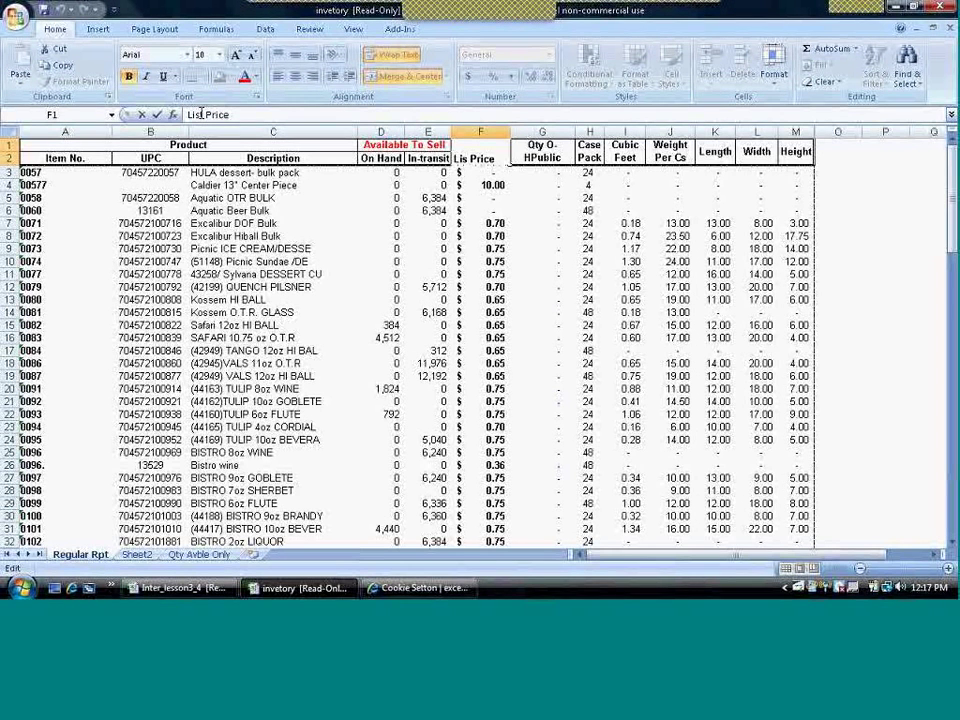
text(t)
key(Return)
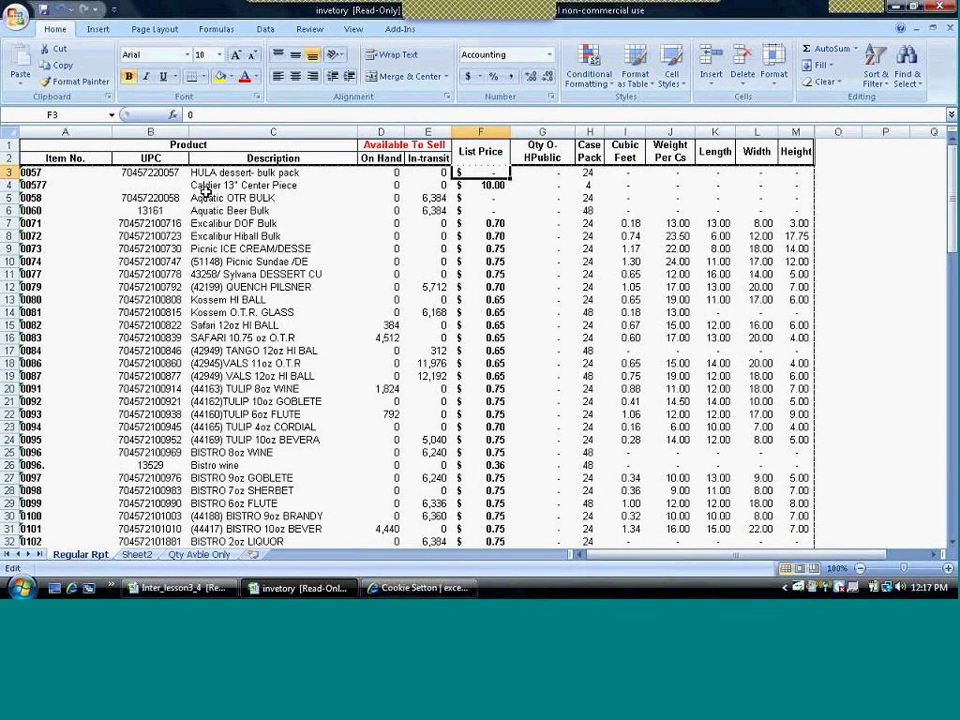
Step: Sort the inventory rows by List Price from smallest to largest
click(232, 199)
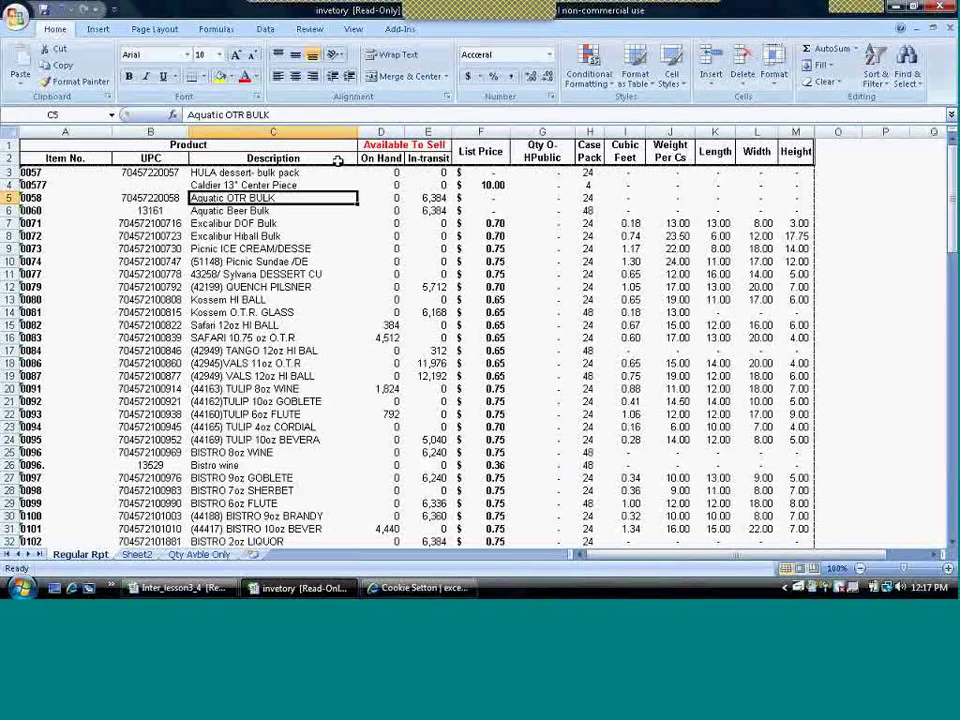
click(218, 174)
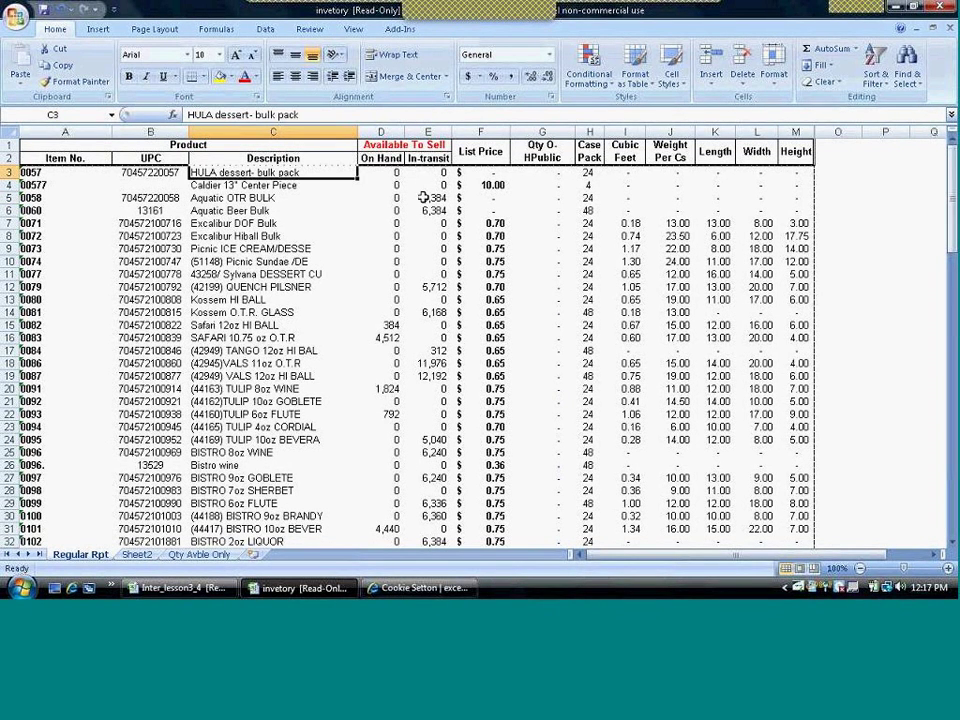
click(486, 188)
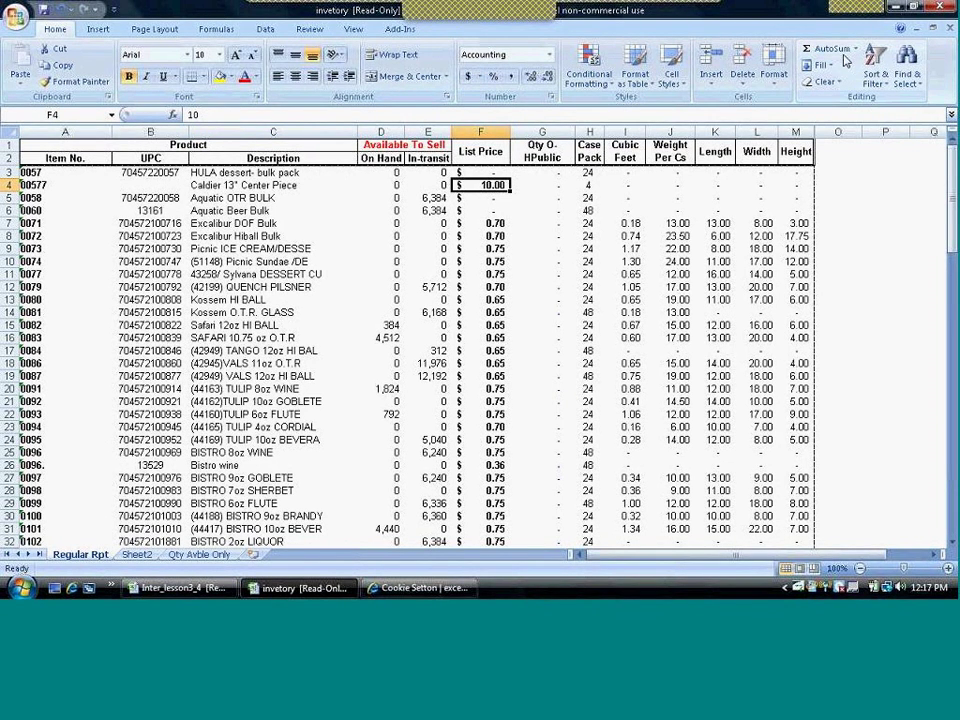
click(872, 78)
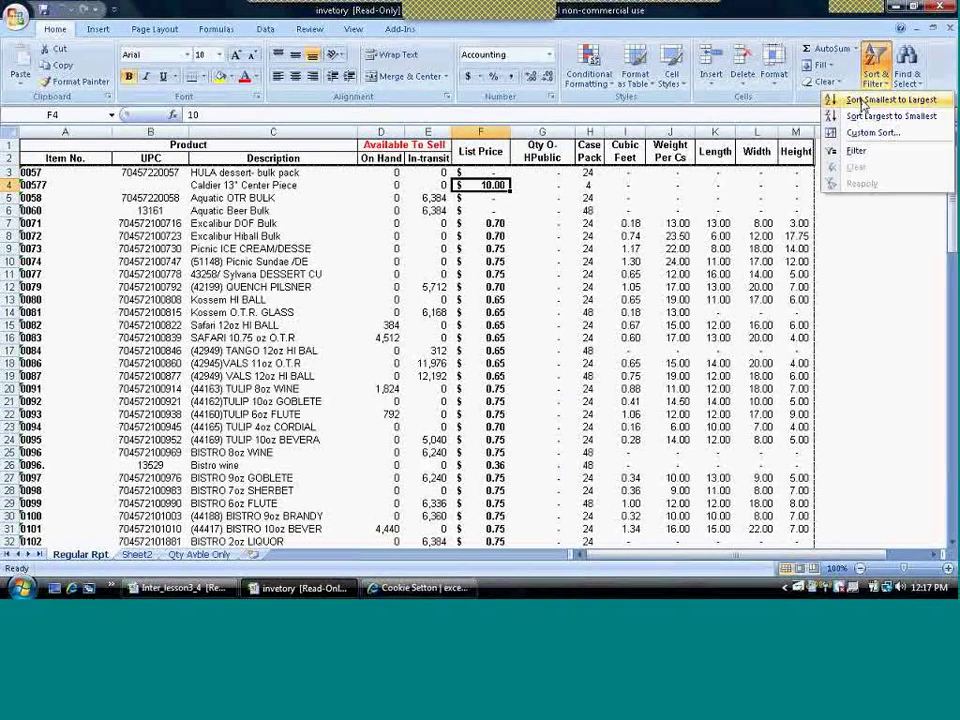
click(864, 101)
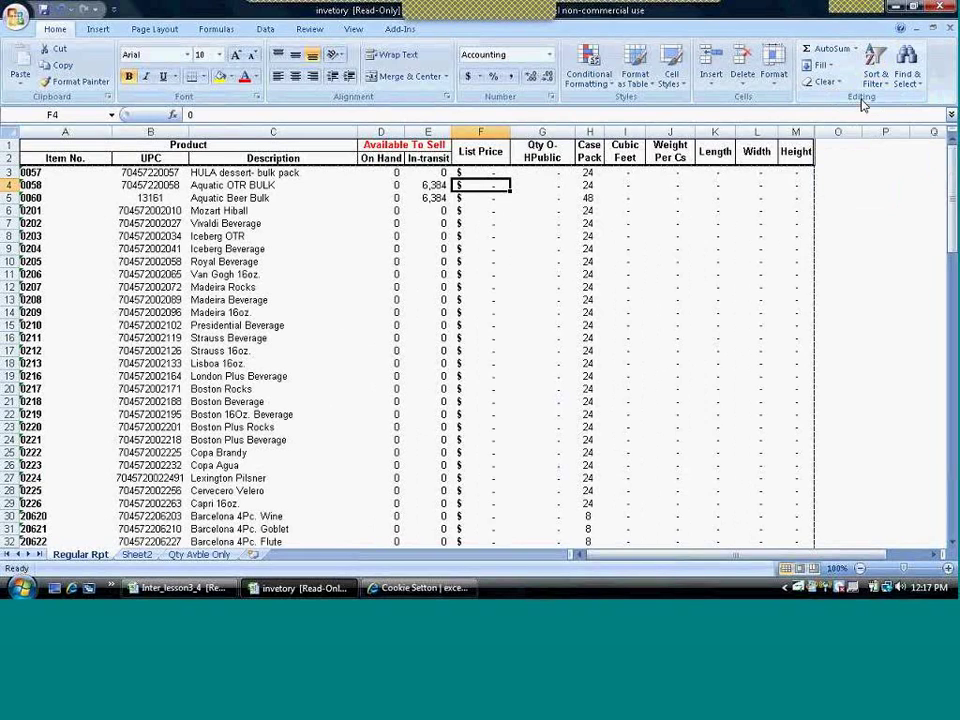
Step: Custom sort the inventory rows by On Hand values from largest to smallest, treating the data as having headers
click(879, 80)
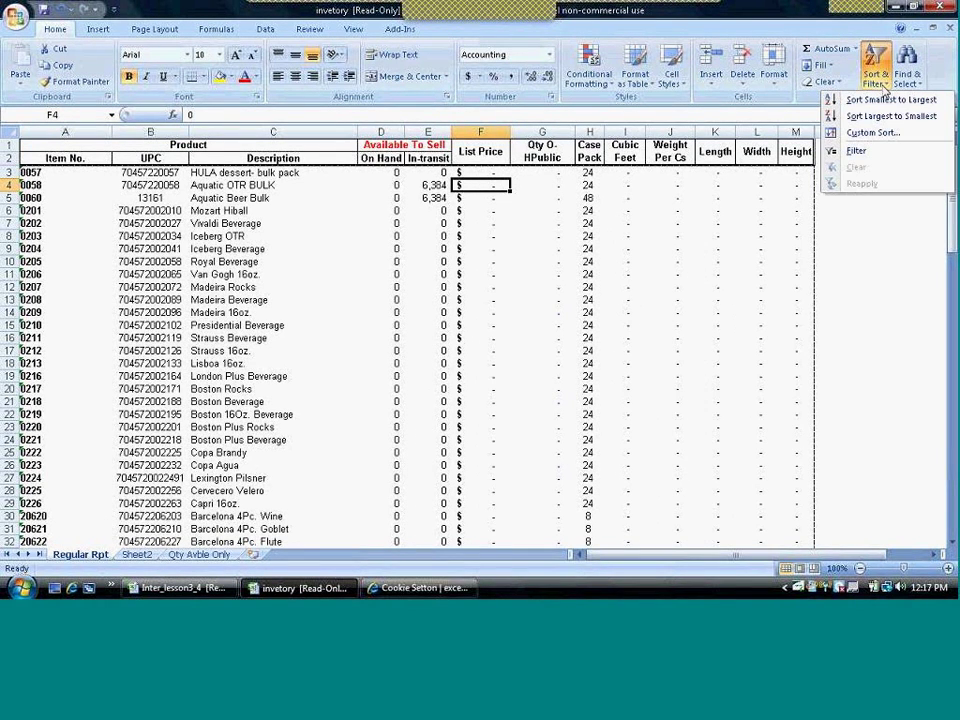
click(872, 132)
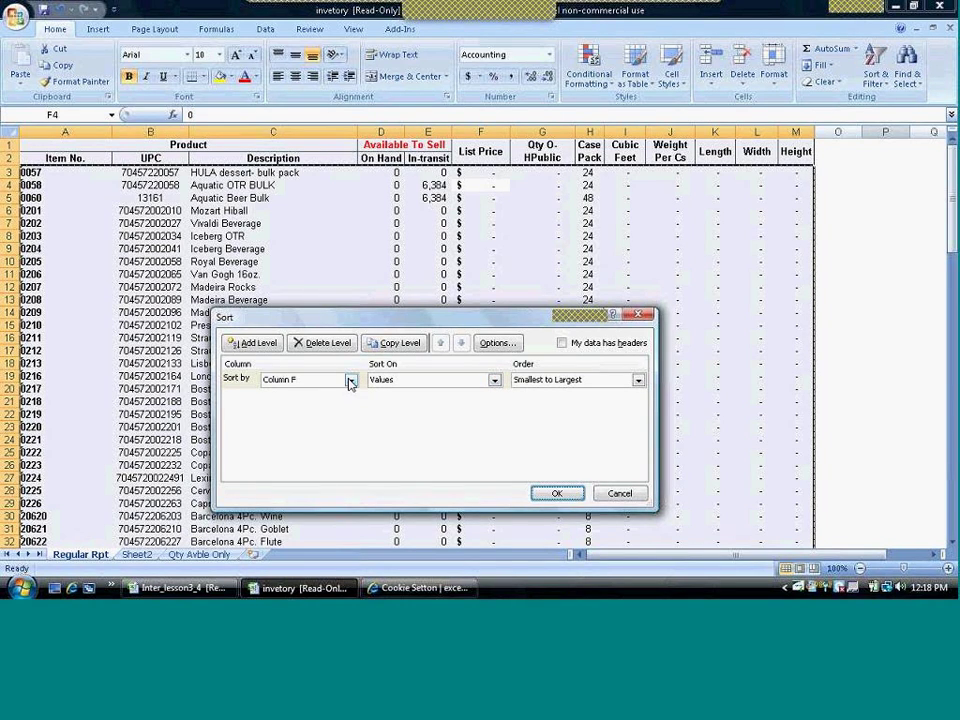
click(563, 345)
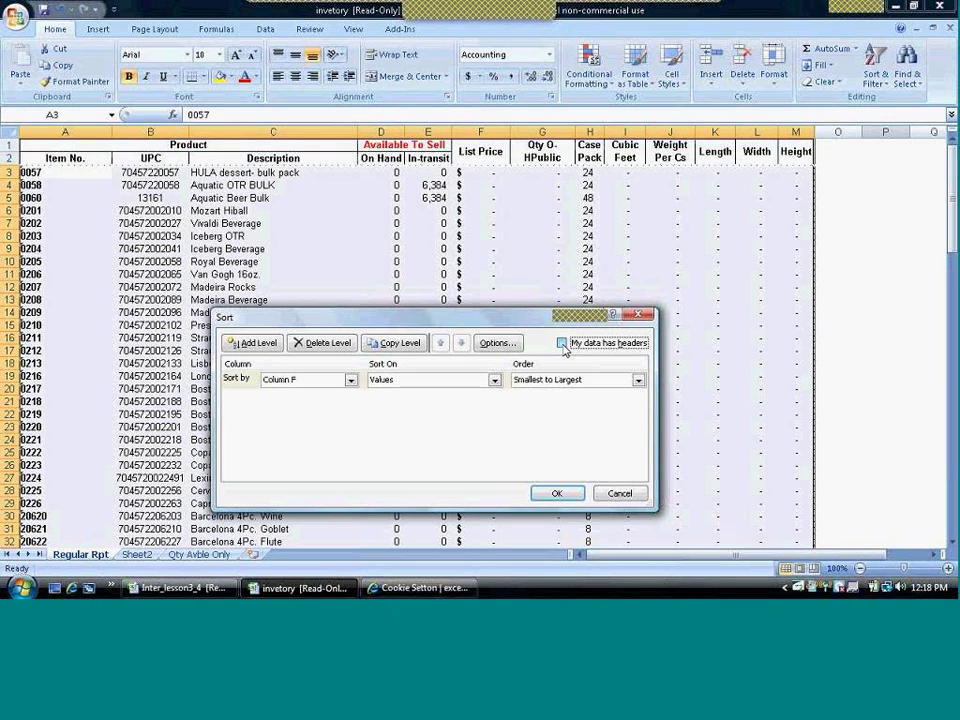
click(351, 381)
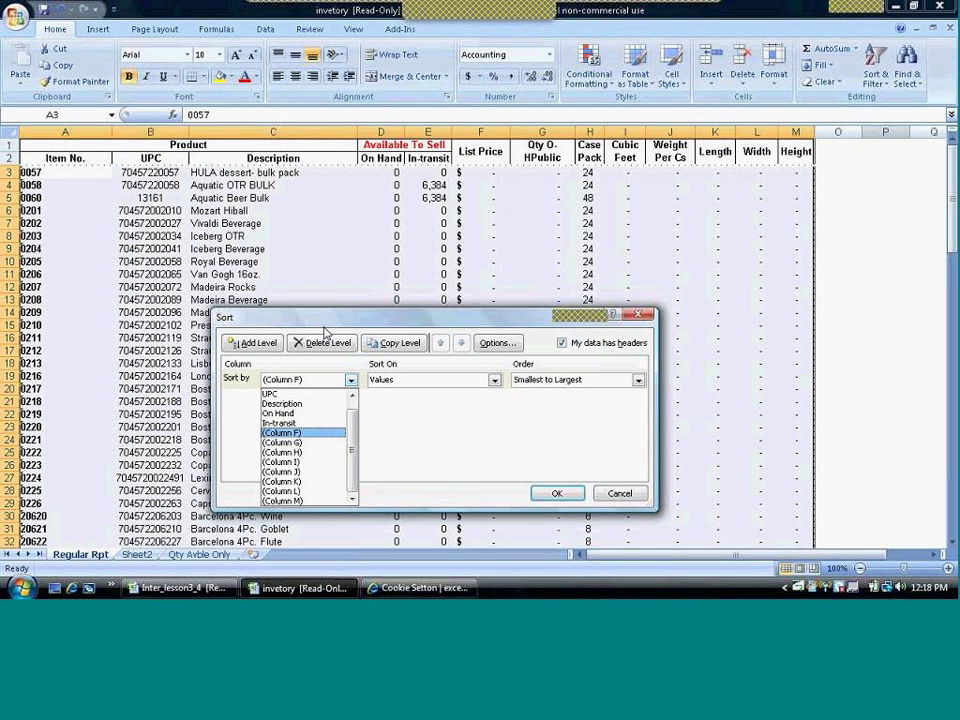
click(277, 415)
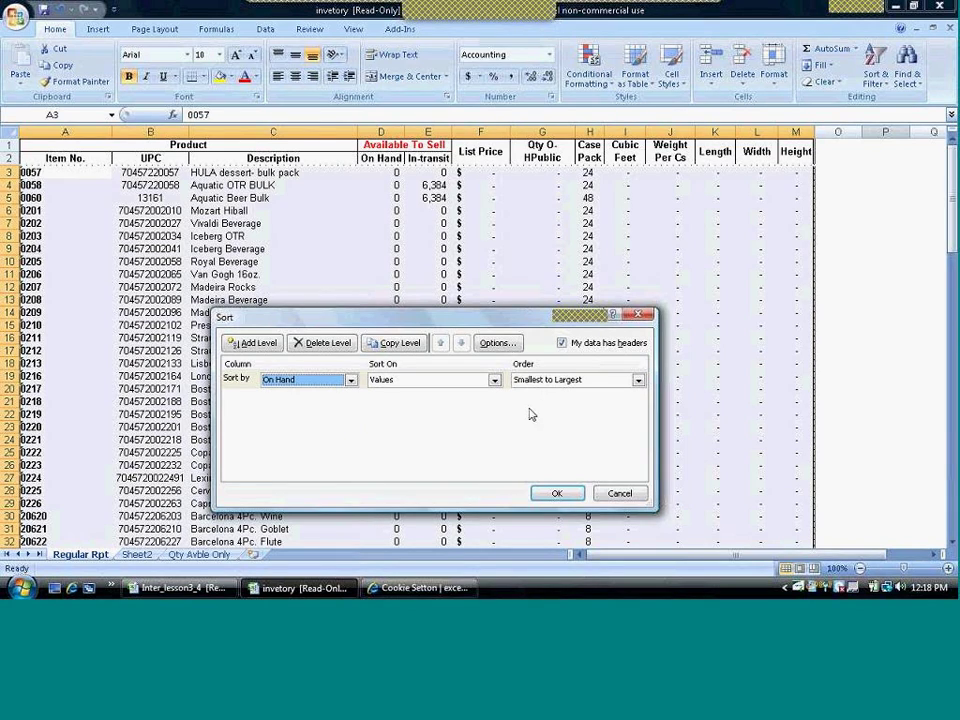
click(638, 382)
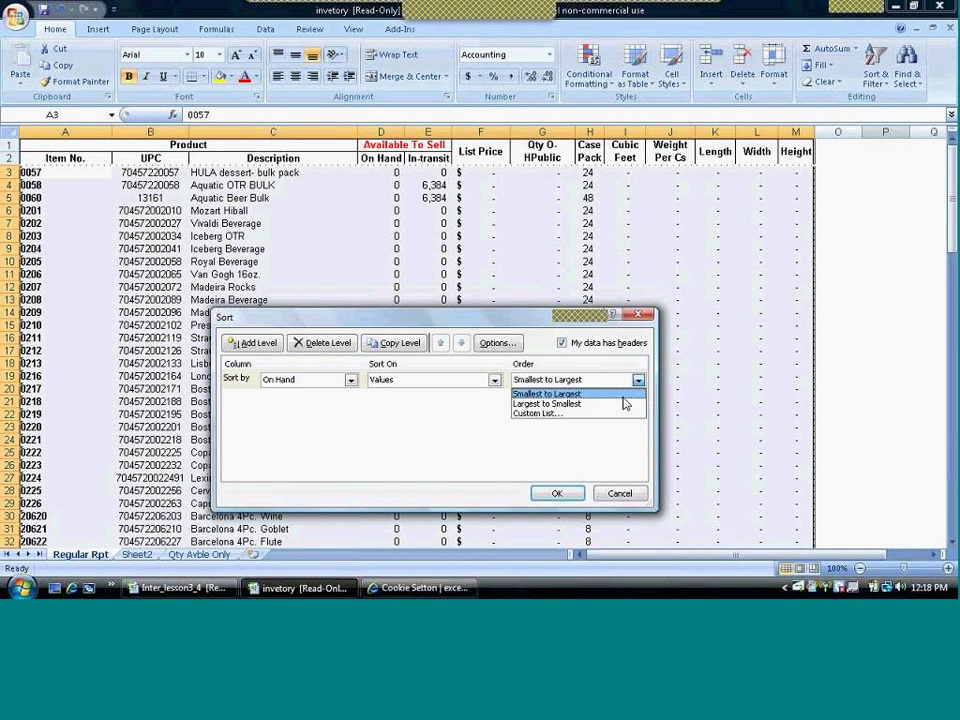
click(622, 403)
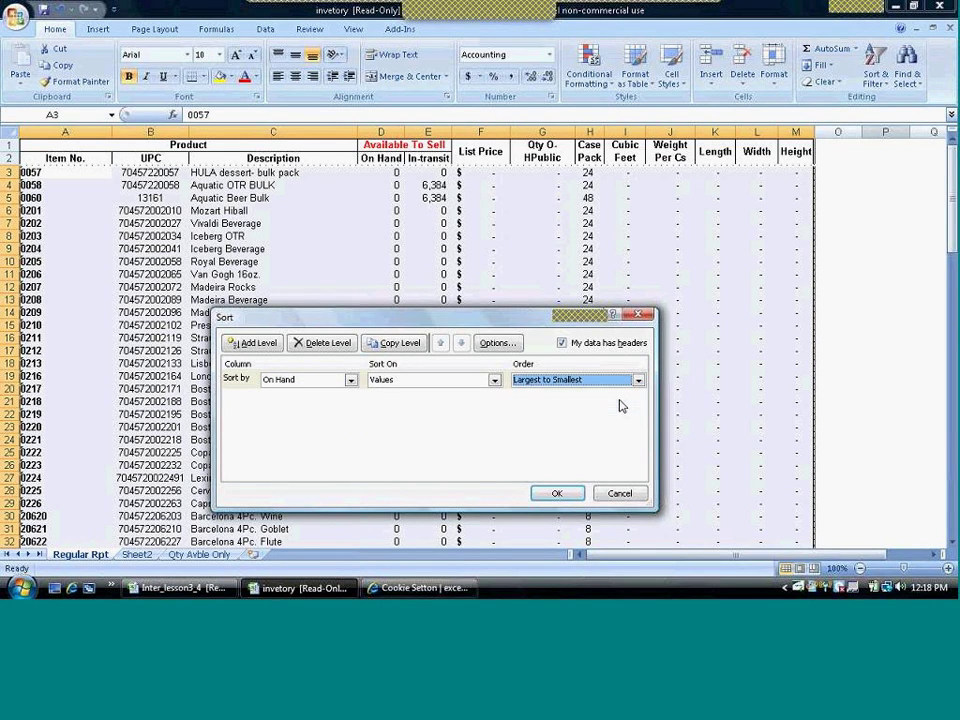
click(555, 493)
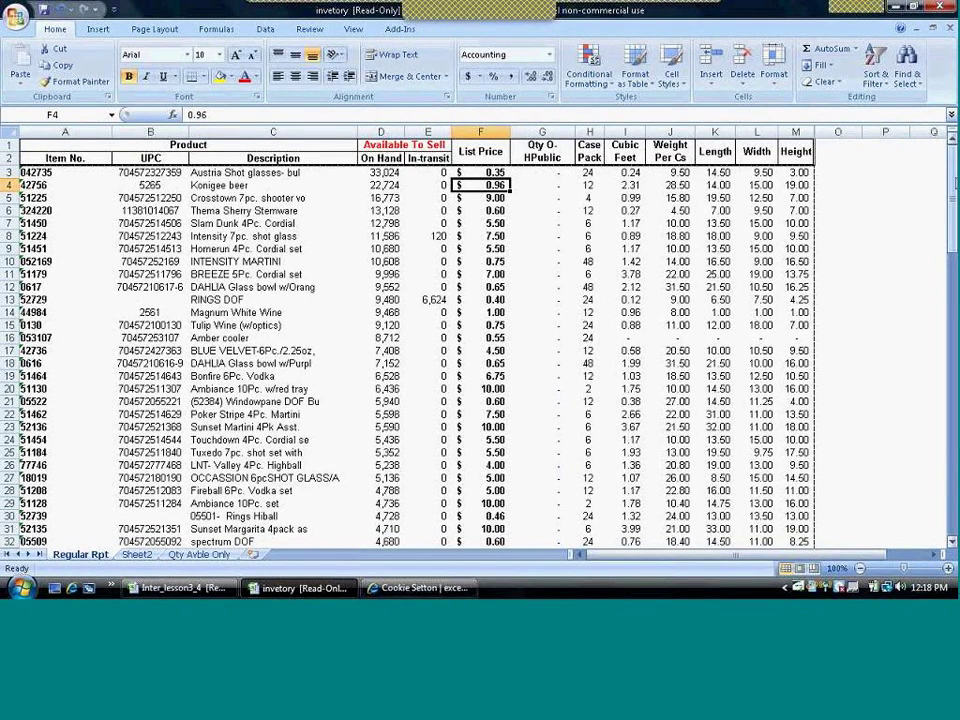
Step: Examine the last rows of the sorted report and the List Price range from F3 down to the final item
key(ctrl+End)
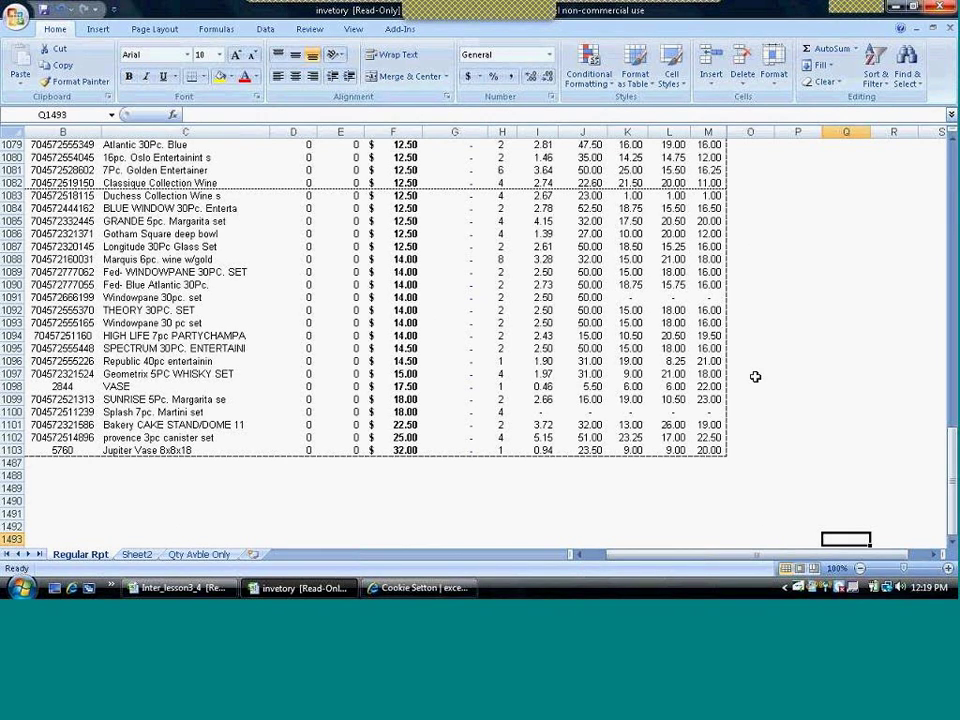
click(707, 450)
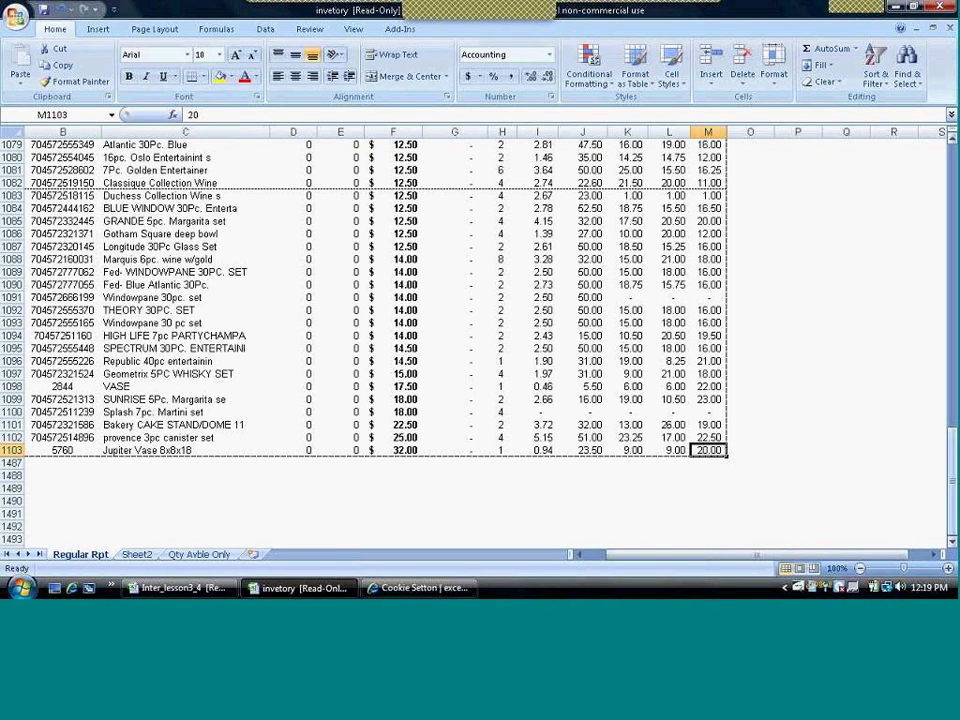
drag(953, 467, 946, 152)
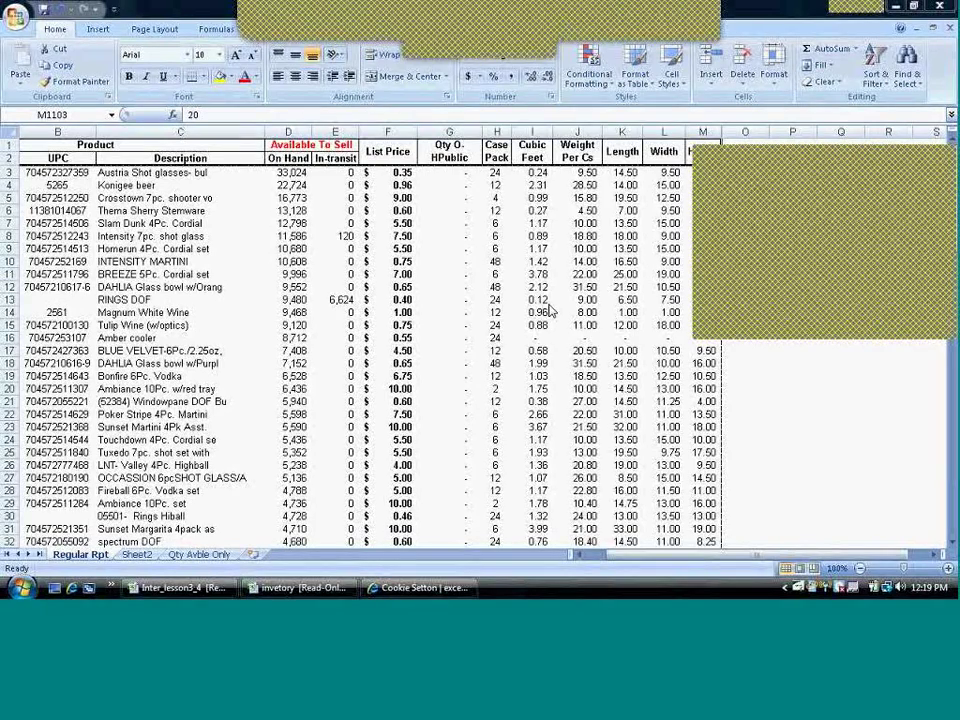
click(530, 173)
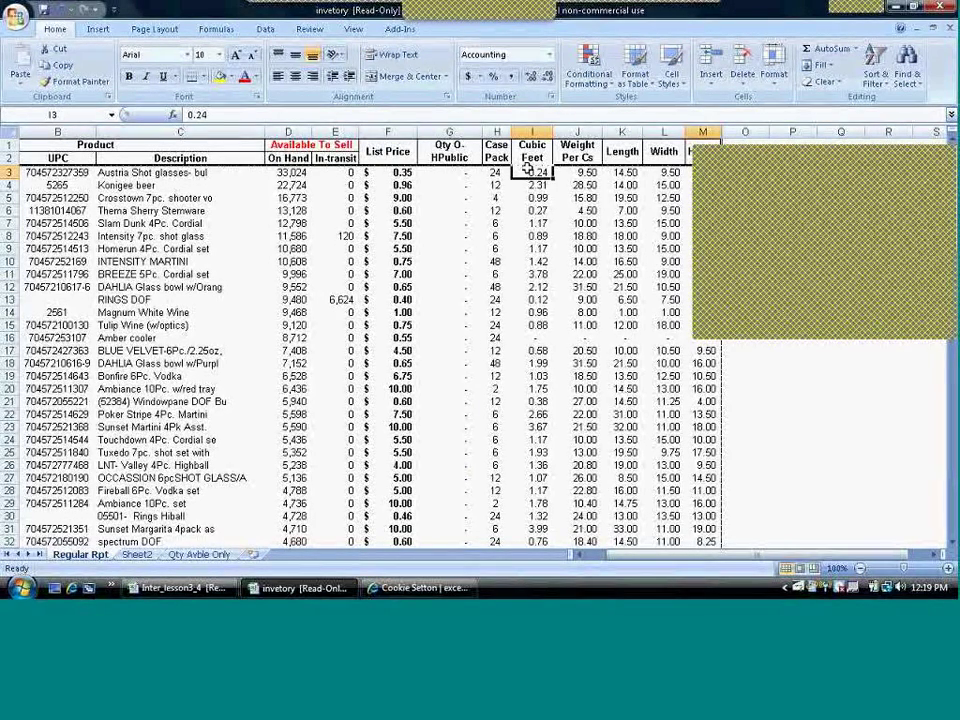
click(380, 176)
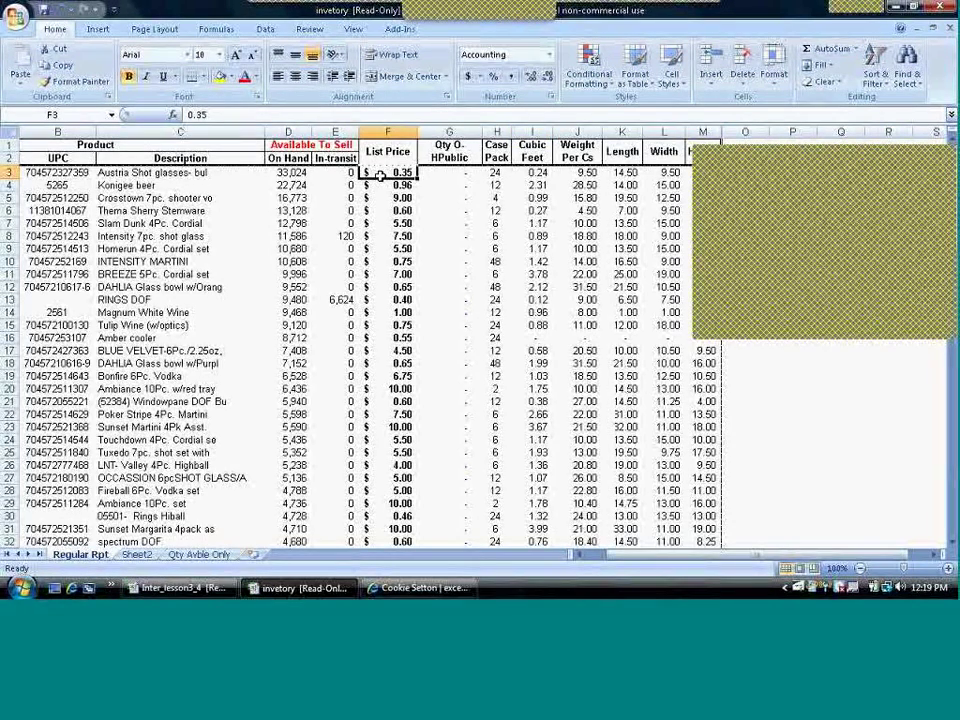
key(ctrl+shift+Down)
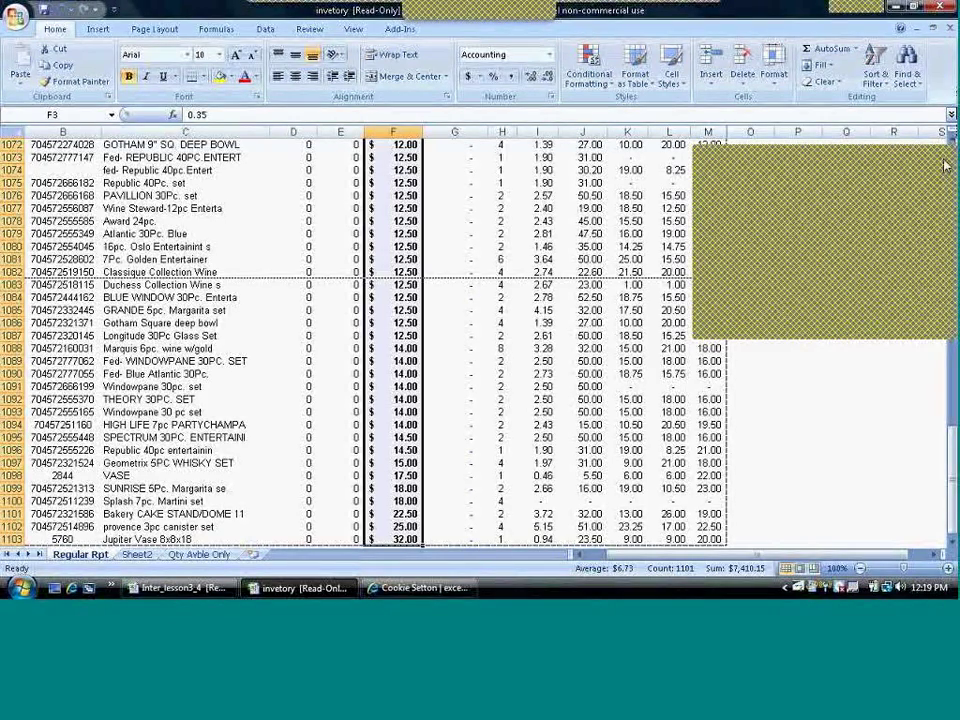
drag(952, 480, 950, 150)
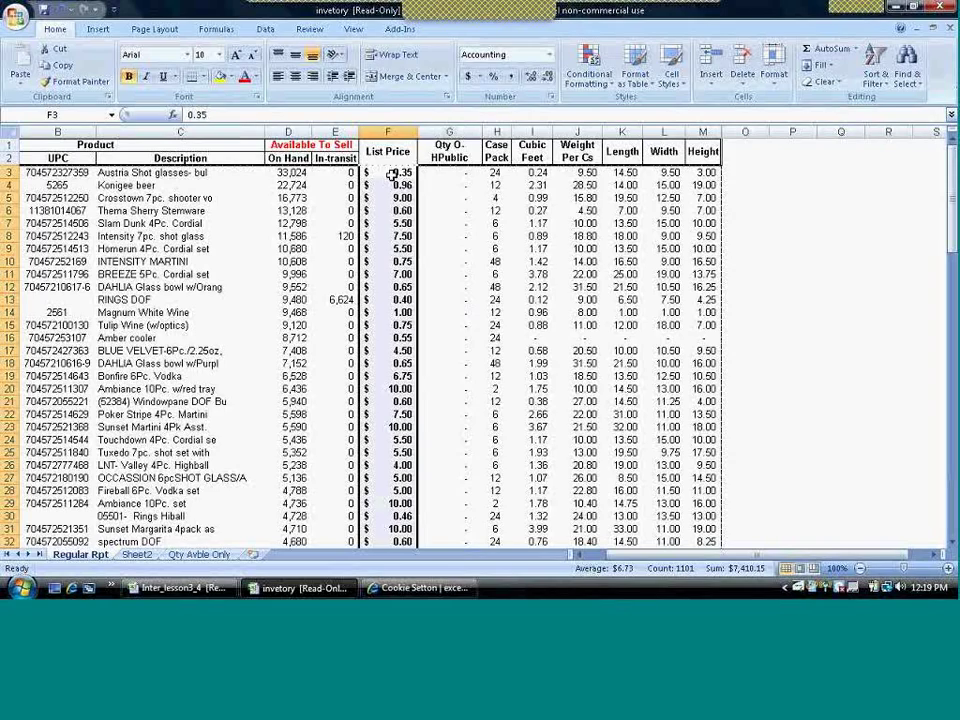
key(ctrl+c)
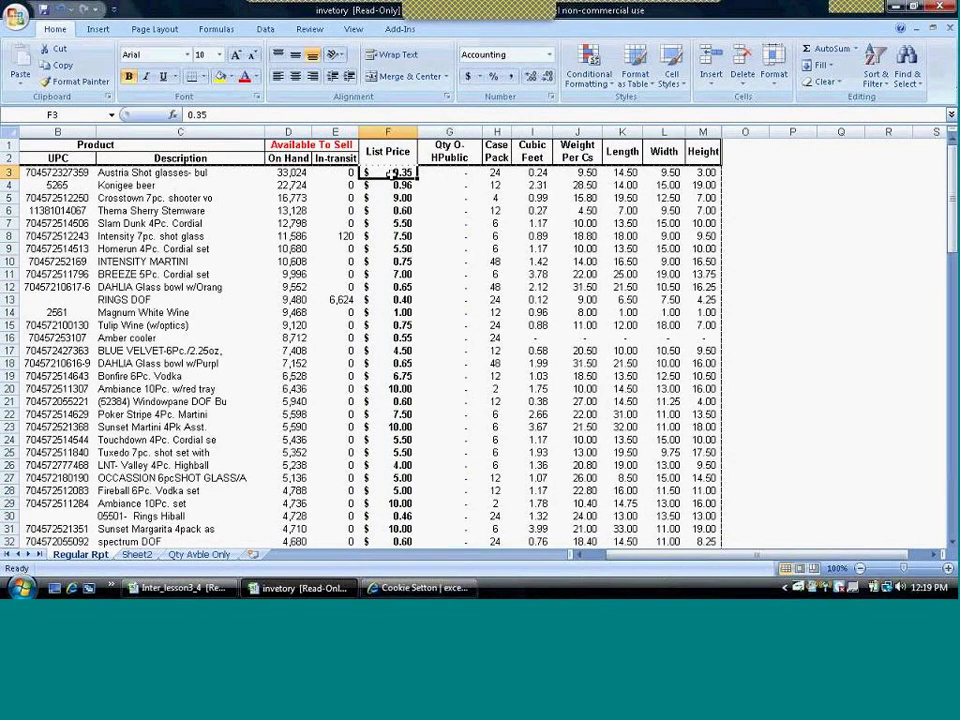
Step: Group the Regular Rpt sheet with Sheet2 and return to Regular Rpt
key(ctrl+shift+Page_Down)
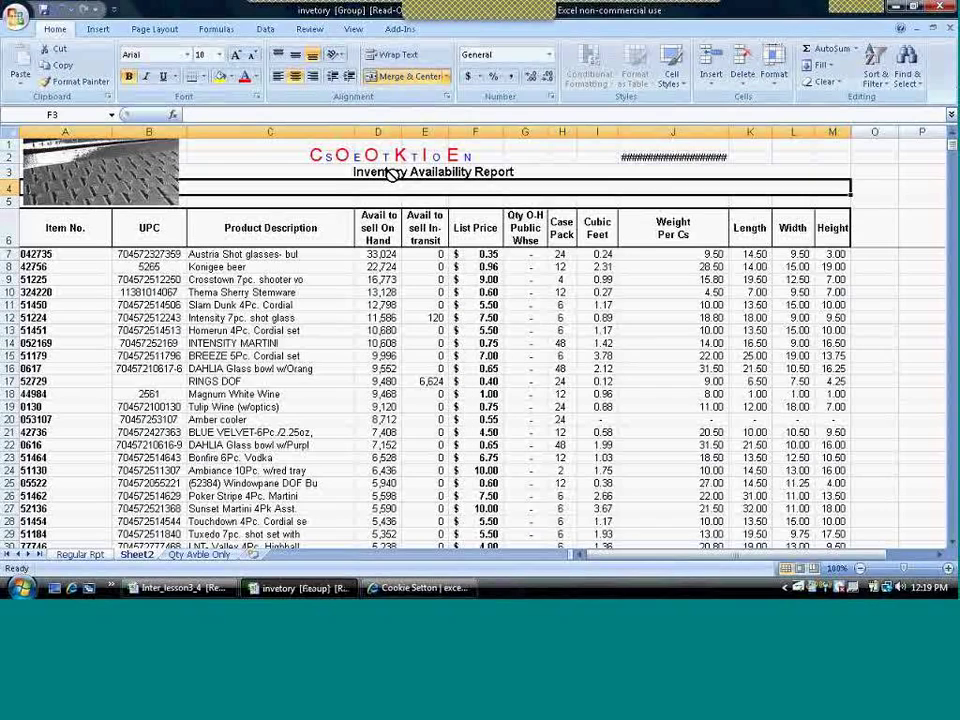
key(Down)
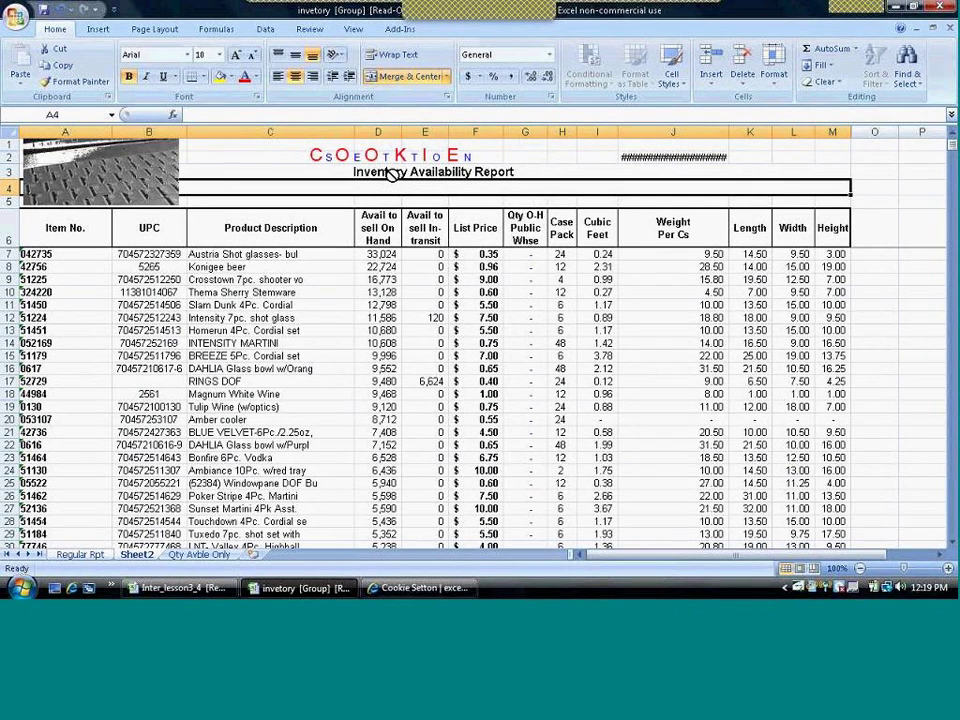
click(75, 555)
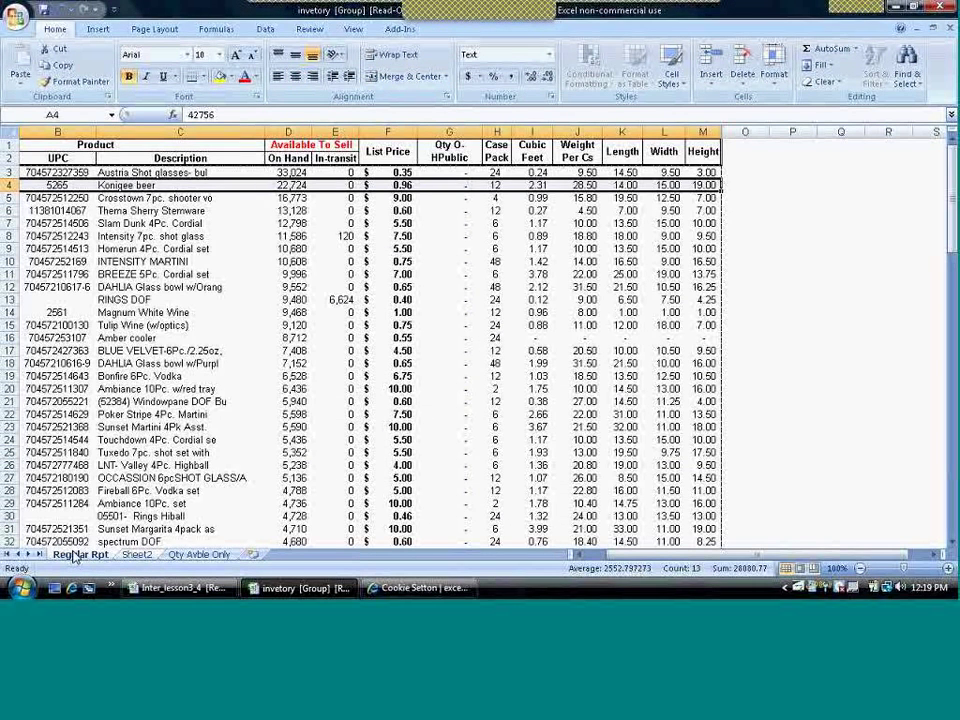
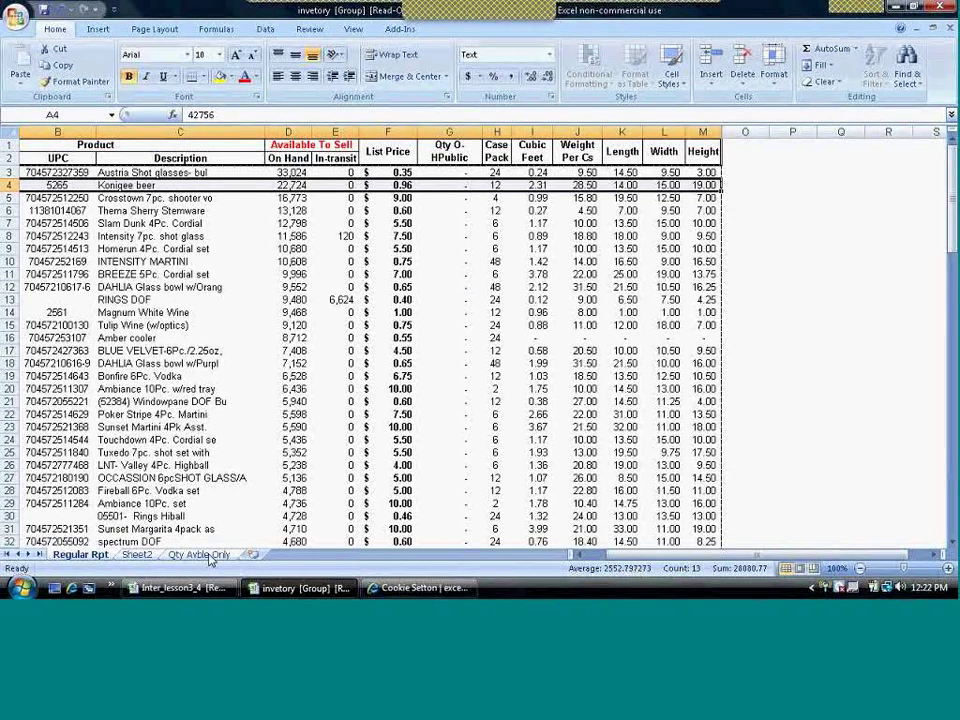
Step: Look through the On Hand quantities down the sorted rows of Regular Rpt and return to the first items
click(290, 173)
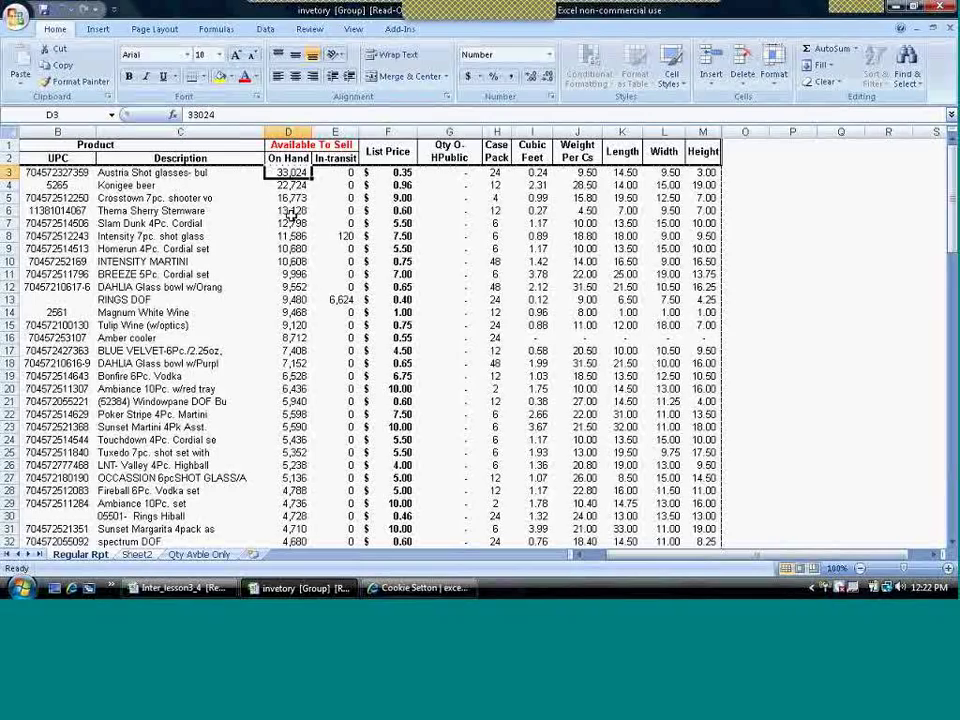
drag(291, 222, 902, 238)
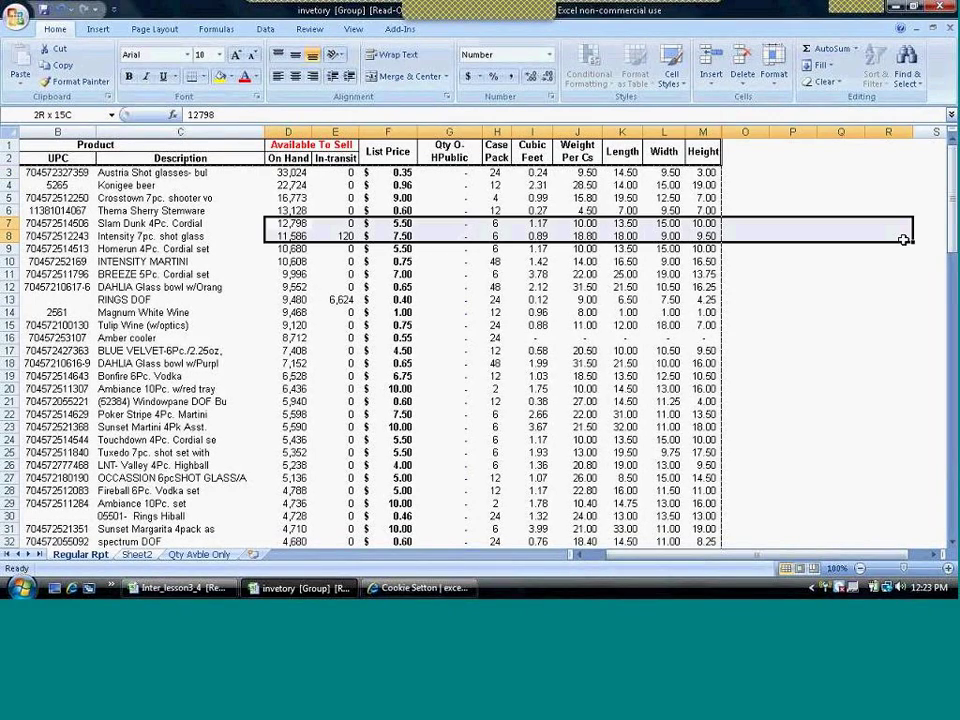
key(Page_Down)
key(Page_Down)
key(Page_Down)
key(Page_Down)
key(Page_Down)
key(Page_Down)
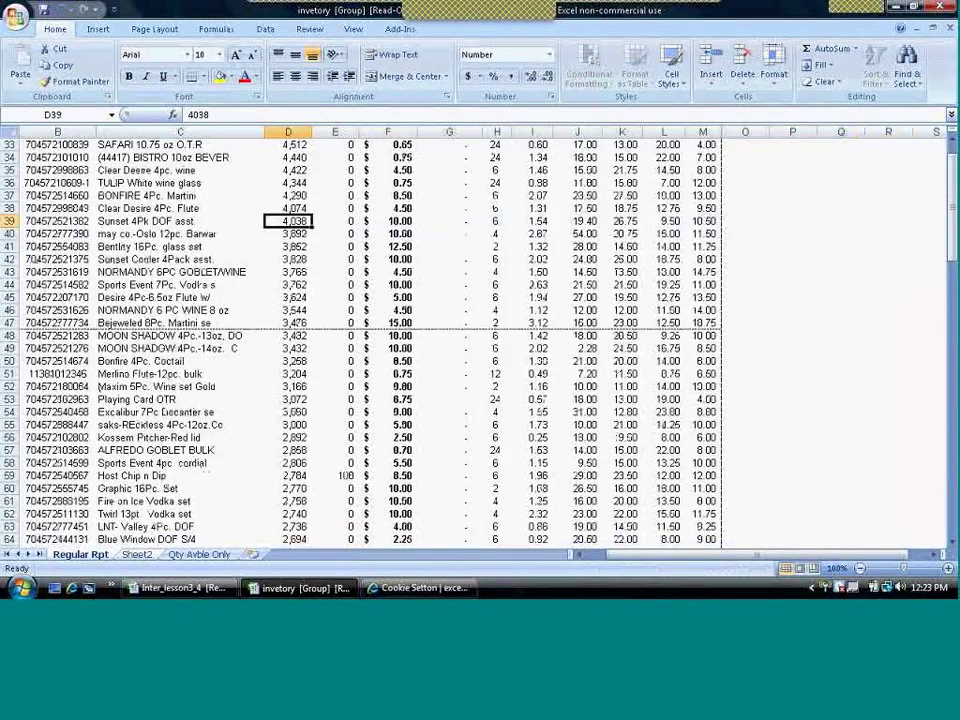
key(Page_Down)
key(Page_Down)
key(Page_Down)
key(Page_Down)
key(Page_Down)
key(Page_Down)
key(Page_Down)
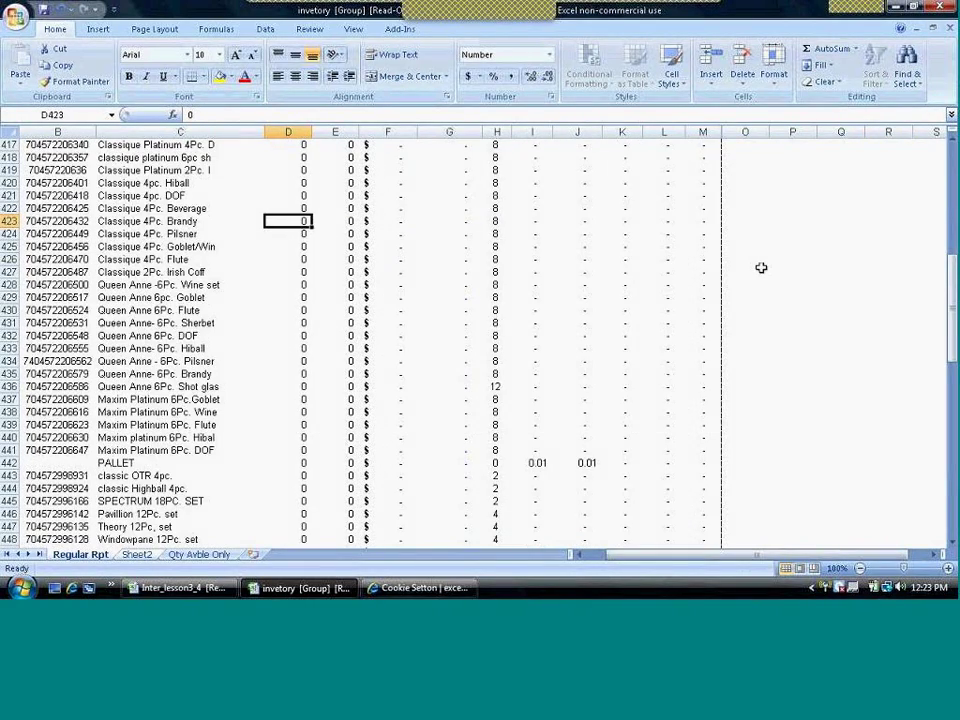
key(Page_Down)
key(Page_Down)
key(Page_Down)
key(Page_Down)
key(Page_Down)
key(Page_Down)
key(Page_Down)
key(Page_Down)
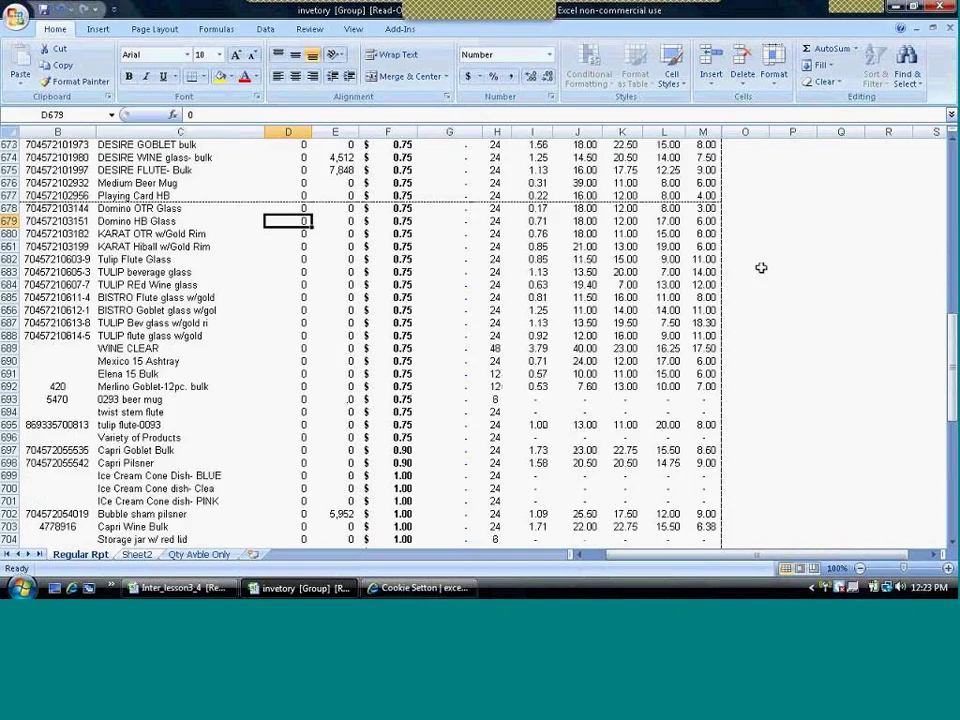
key(Page_Down)
key(Page_Down)
key(Page_Down)
key(Page_Down)
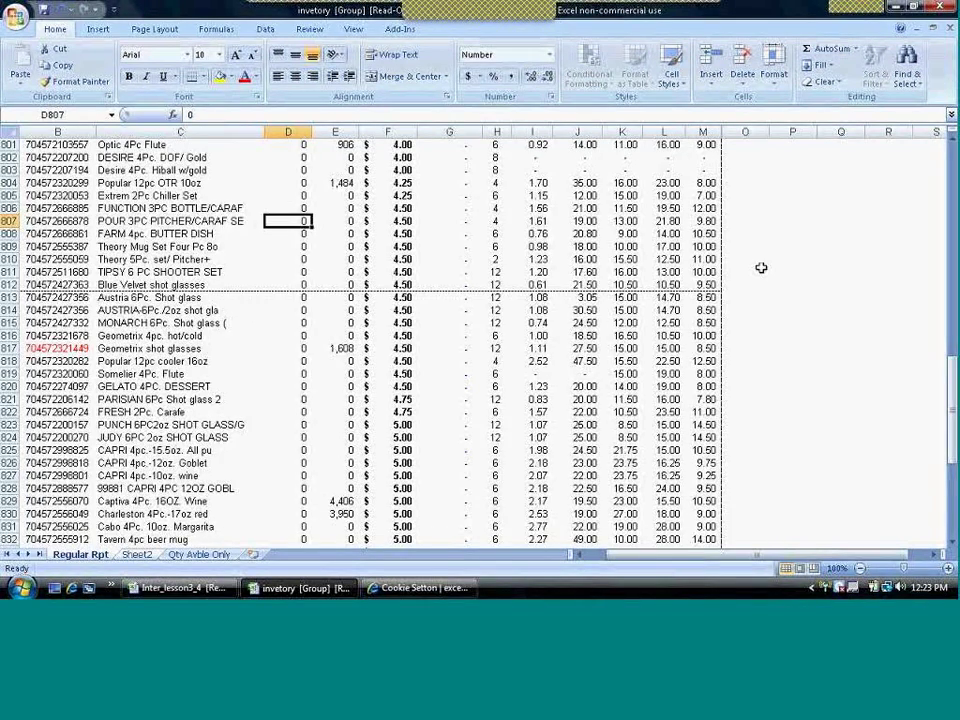
key(Page_Up)
key(Page_Up)
key(Page_Up)
key(Page_Up)
key(Page_Up)
key(Page_Up)
key(Page_Up)
key(Page_Up)
key(Page_Up)
key(Page_Up)
key(Page_Up)
key(Page_Up)
key(Page_Up)
key(Page_Up)
key(Page_Up)
key(Page_Up)
key(Page_Up)
key(Page_Up)
key(Page_Up)
key(Page_Up)
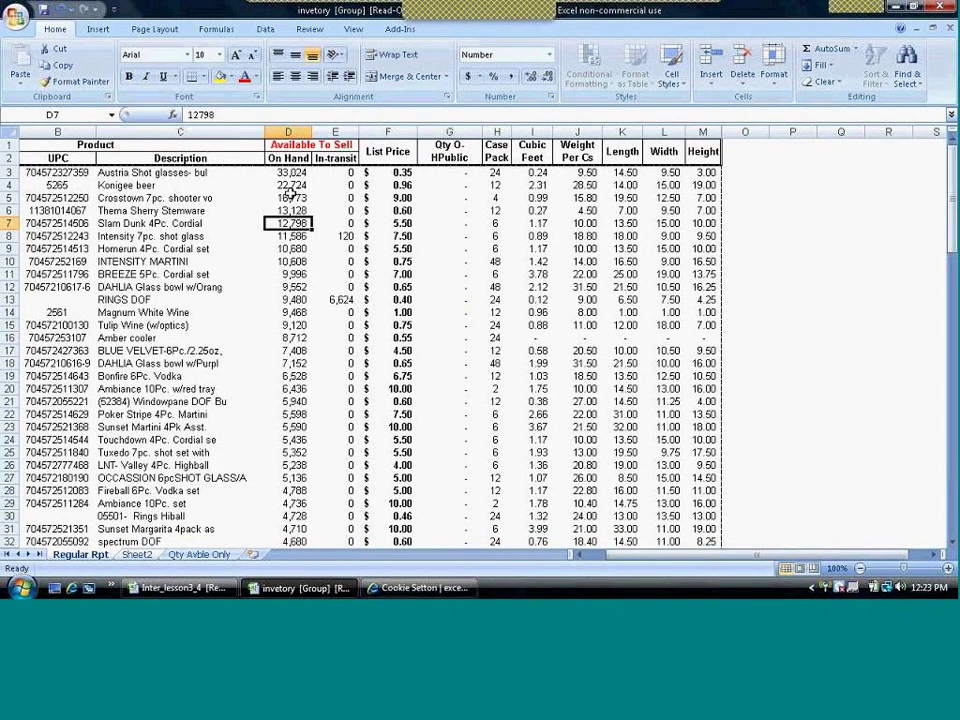
Step: Examine the item number, description, On Hand and List Price entries in the first rows of the sorted report
click(289, 197)
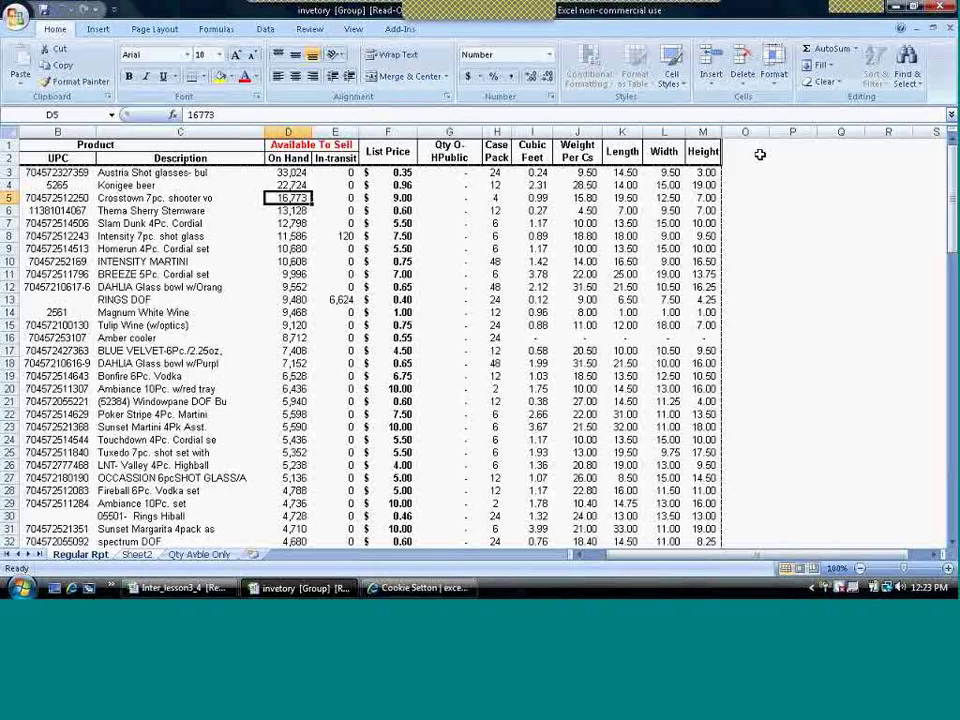
click(206, 340)
click(310, 314)
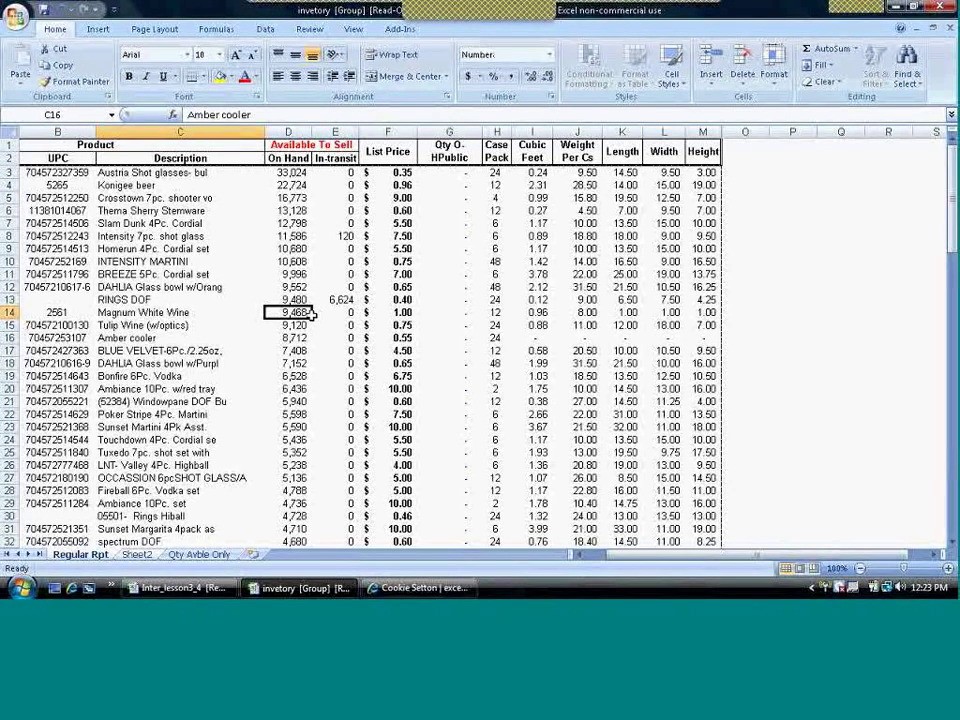
click(289, 174)
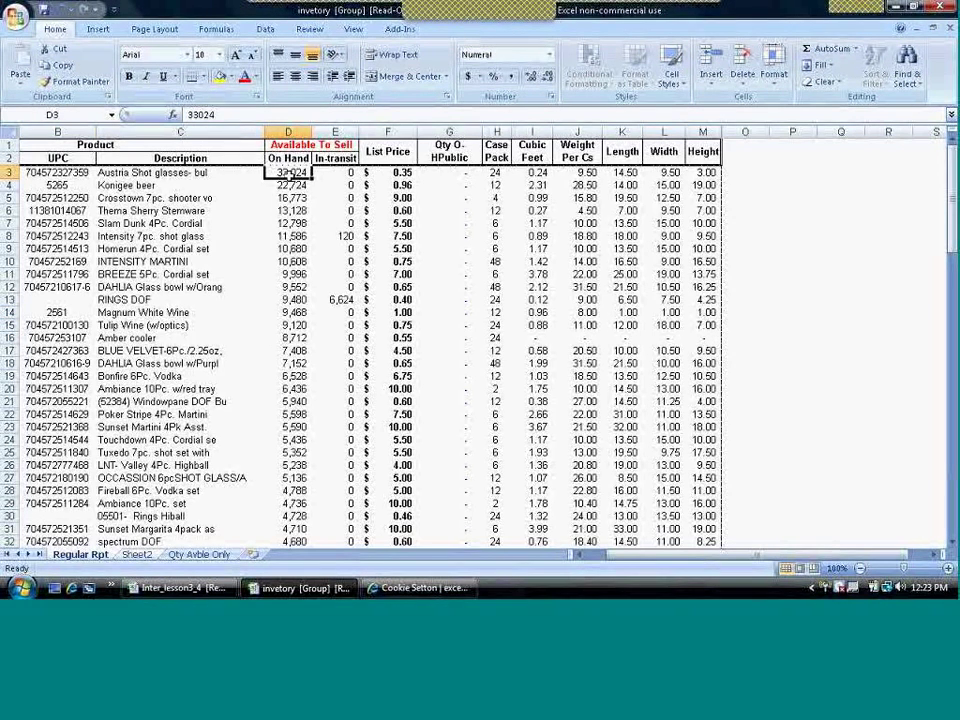
key(Left)
key(Left)
key(Left)
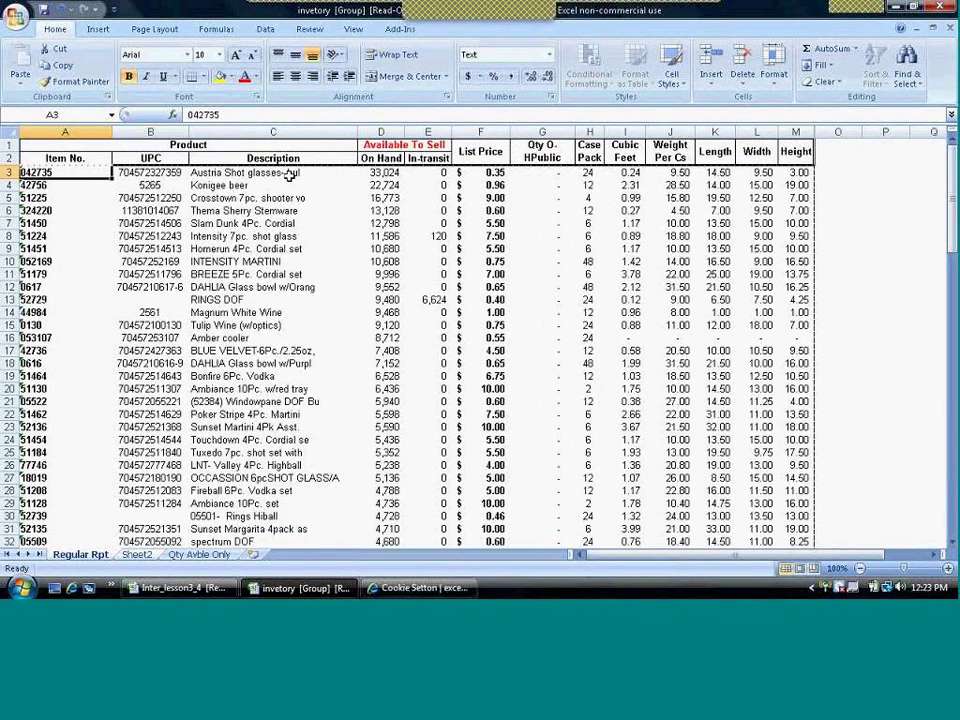
click(289, 174)
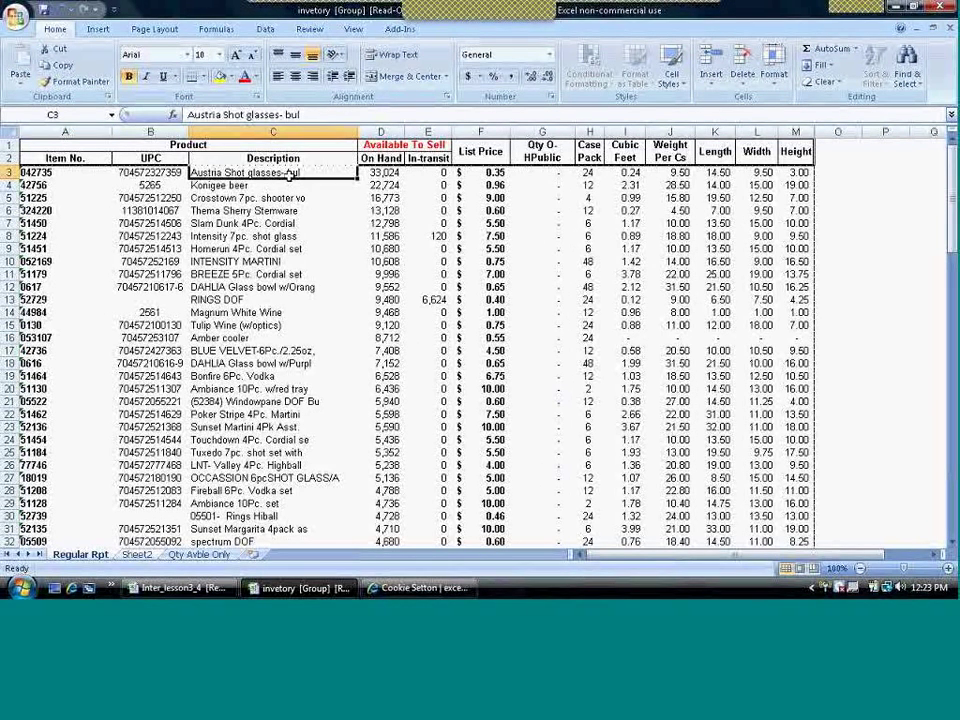
click(288, 288)
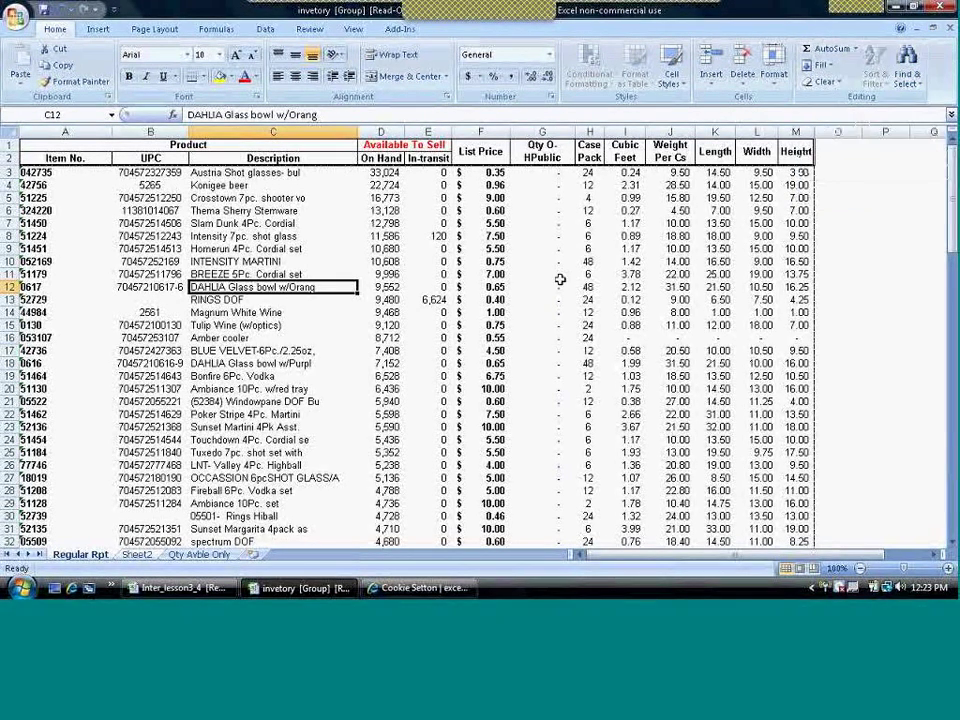
click(490, 288)
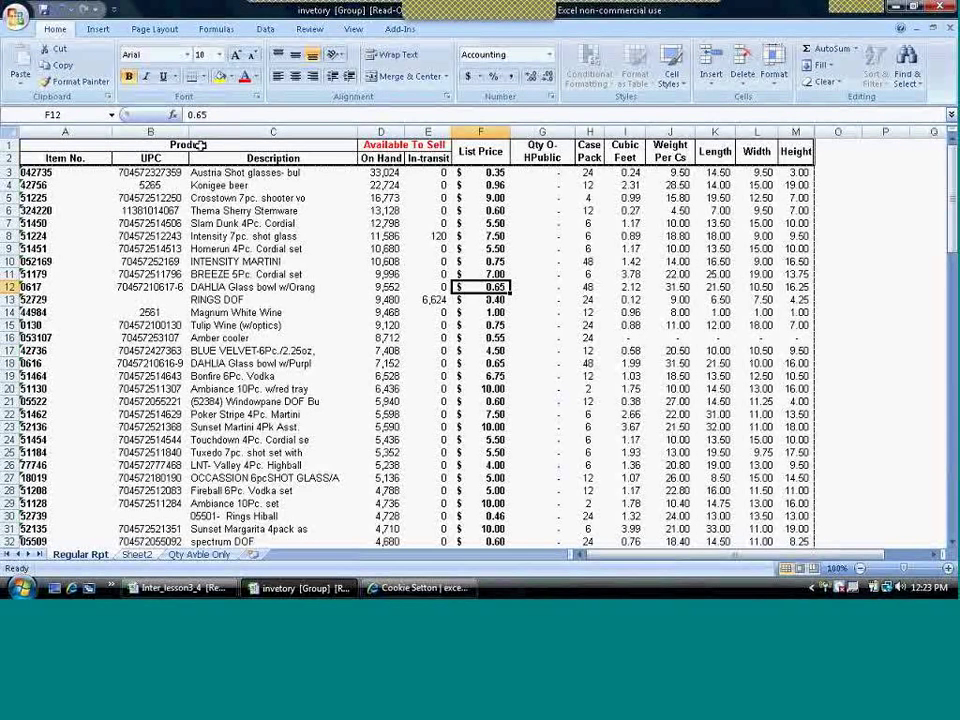
Step: Save the grouped inventory workbook under the name Copy of invetory in Excel 97-2003 Workbook format in Documents
click(14, 18)
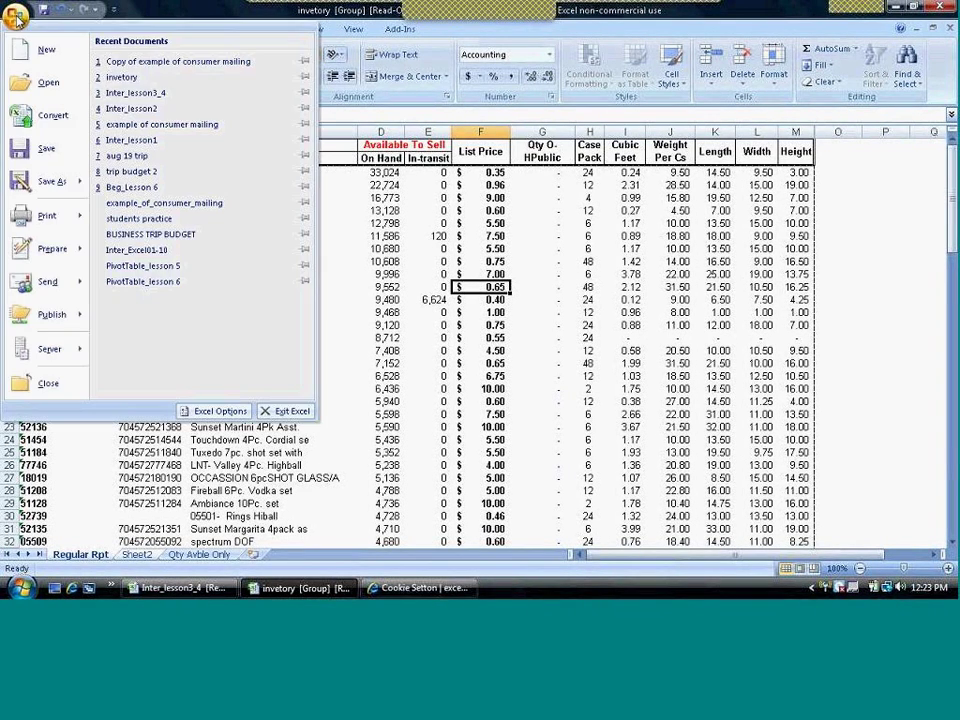
click(50, 185)
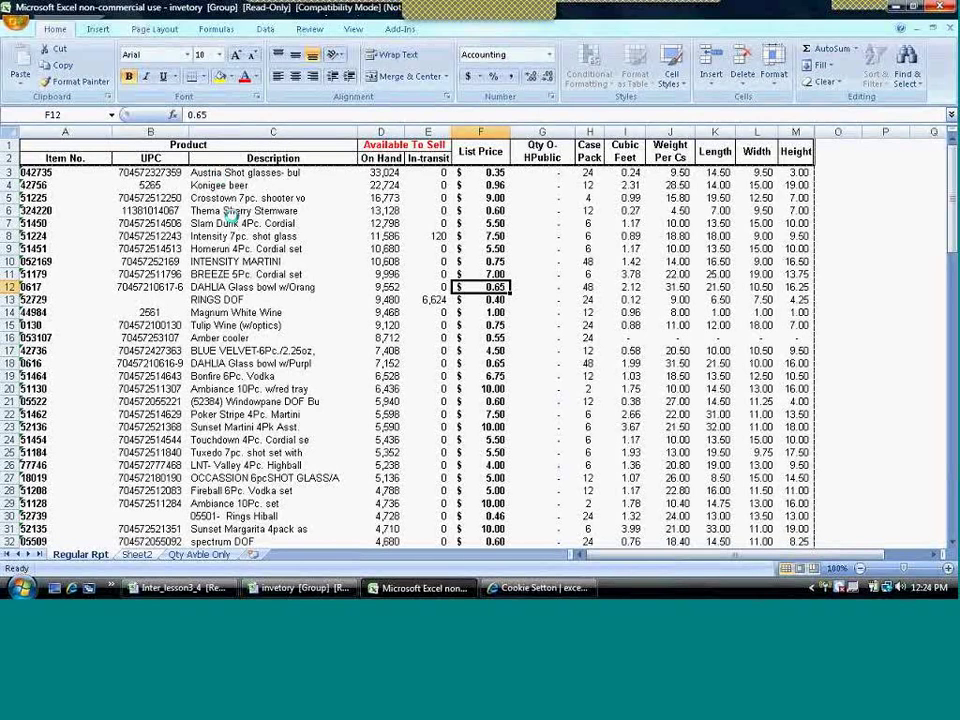
key(F12)
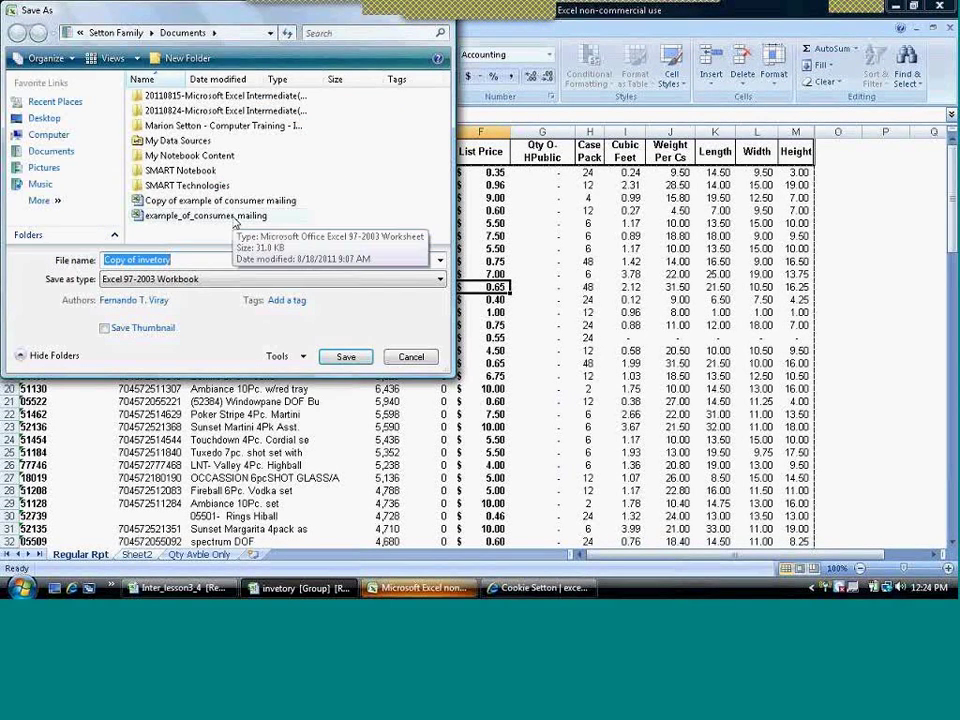
click(342, 362)
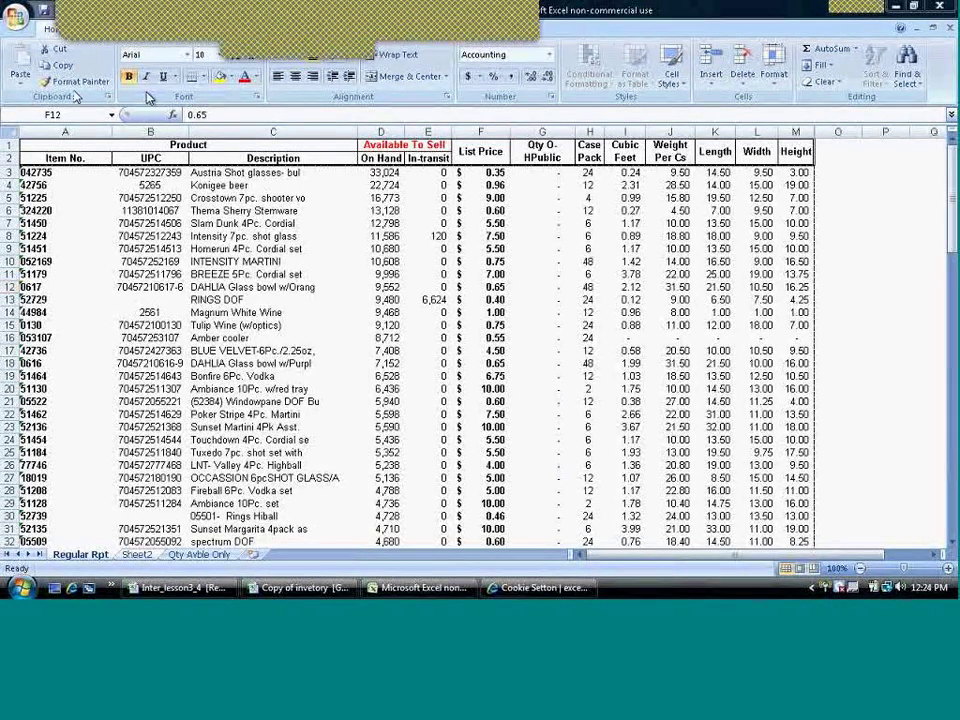
click(143, 237)
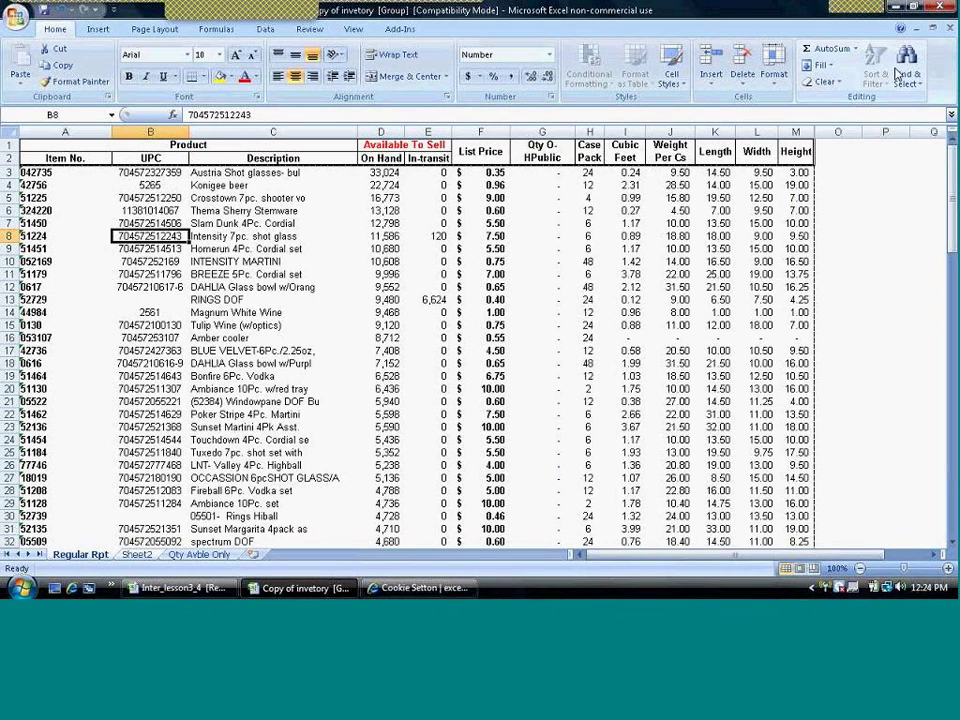
Step: Close the saved copy and reopen Copy of invetory from the recent documents
click(951, 29)
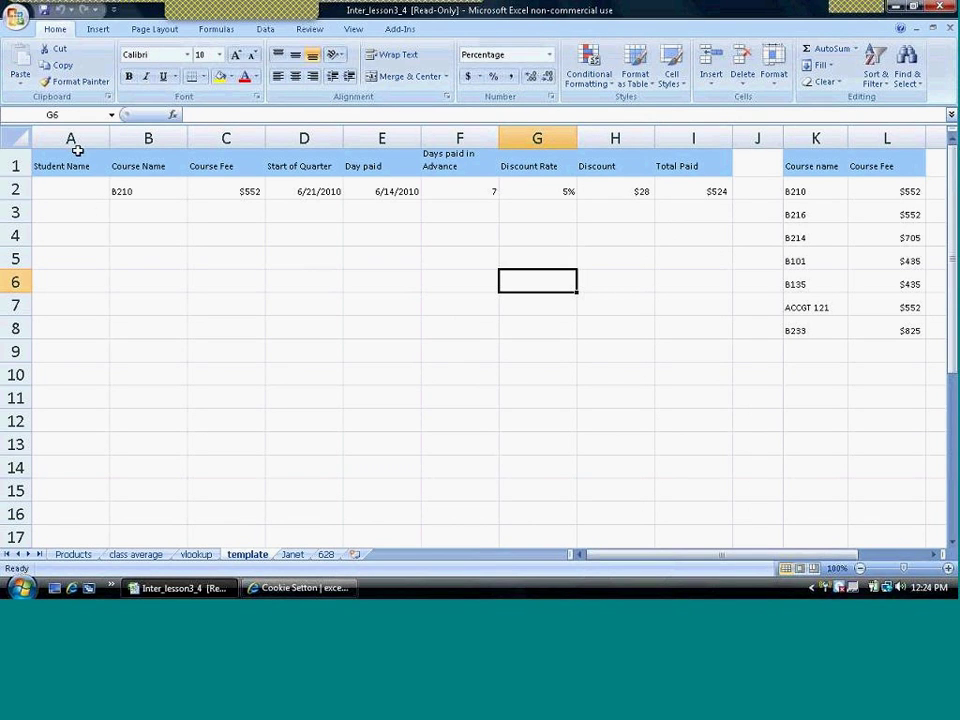
click(15, 22)
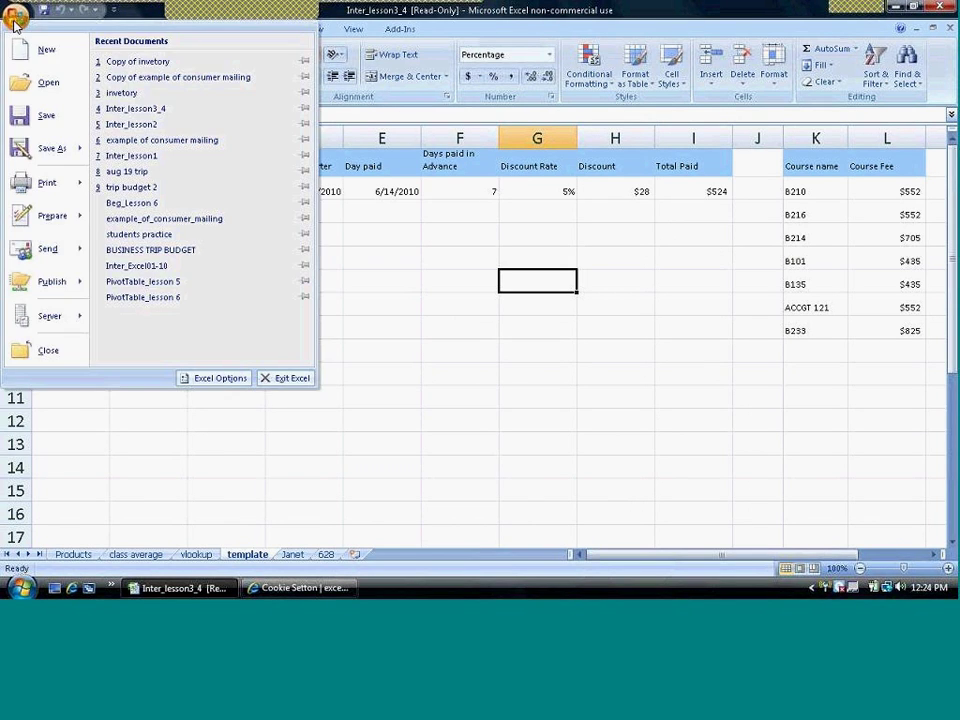
key(Escape)
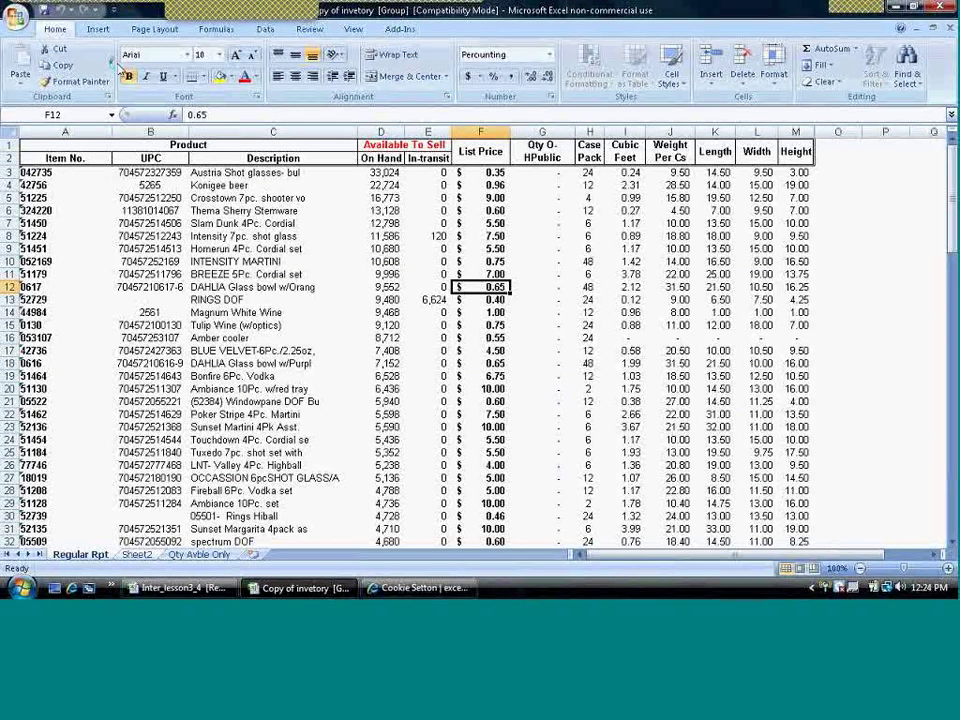
click(143, 285)
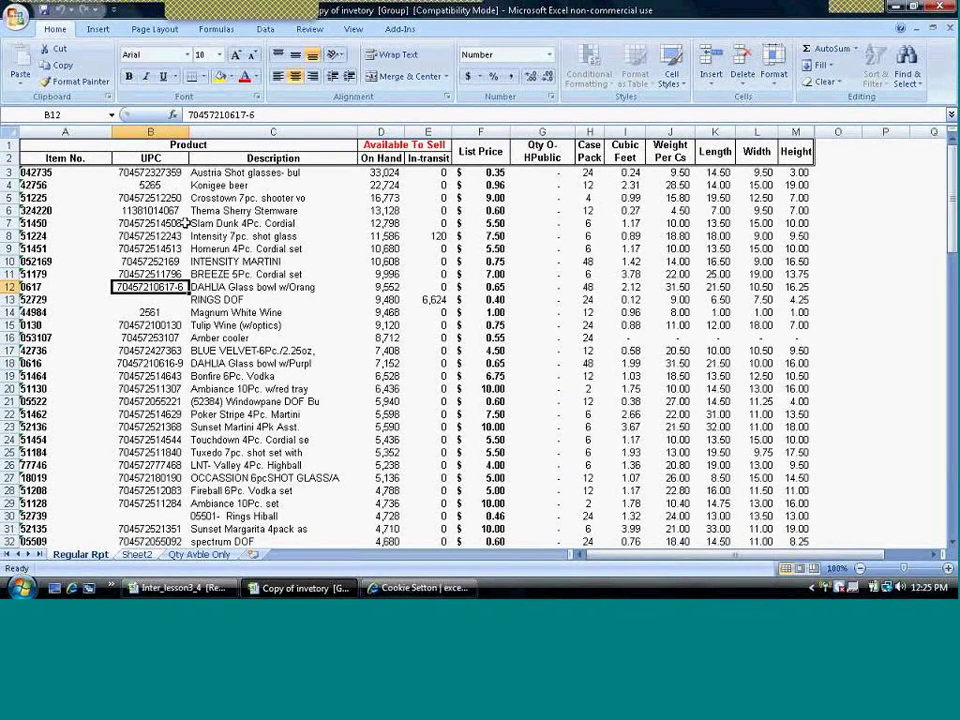
Step: Open the original invetory workbook from the recent documents
click(15, 19)
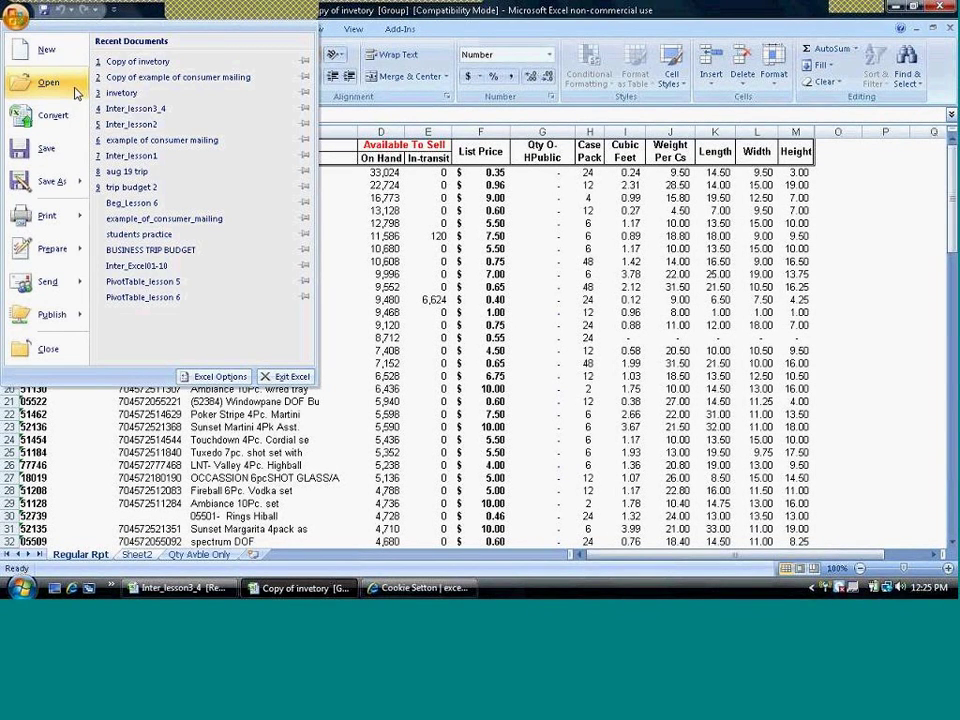
click(118, 92)
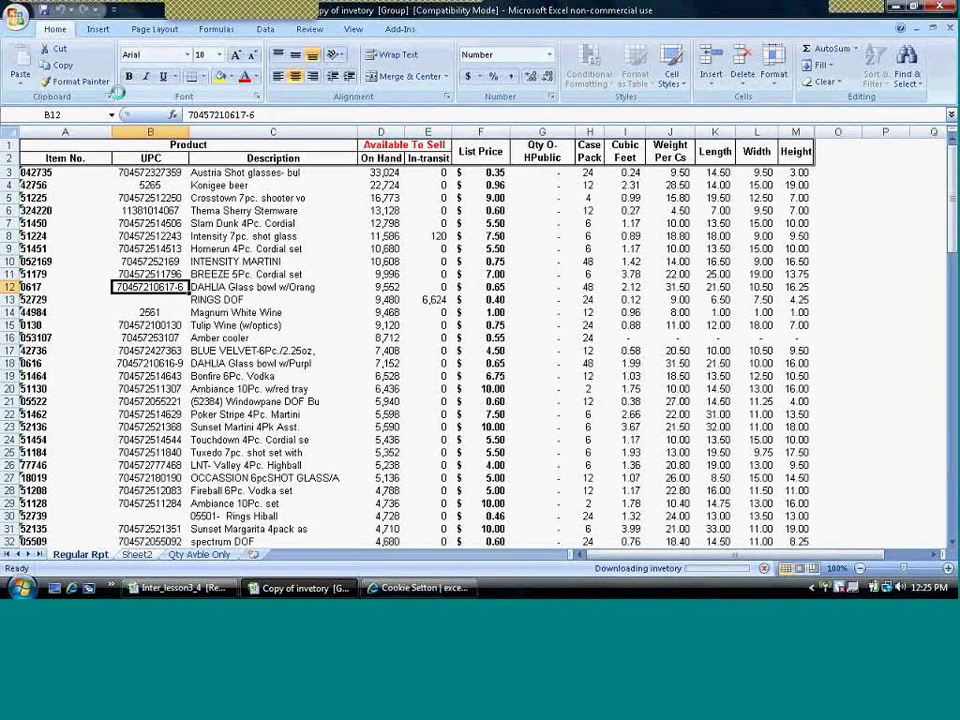
click(137, 326)
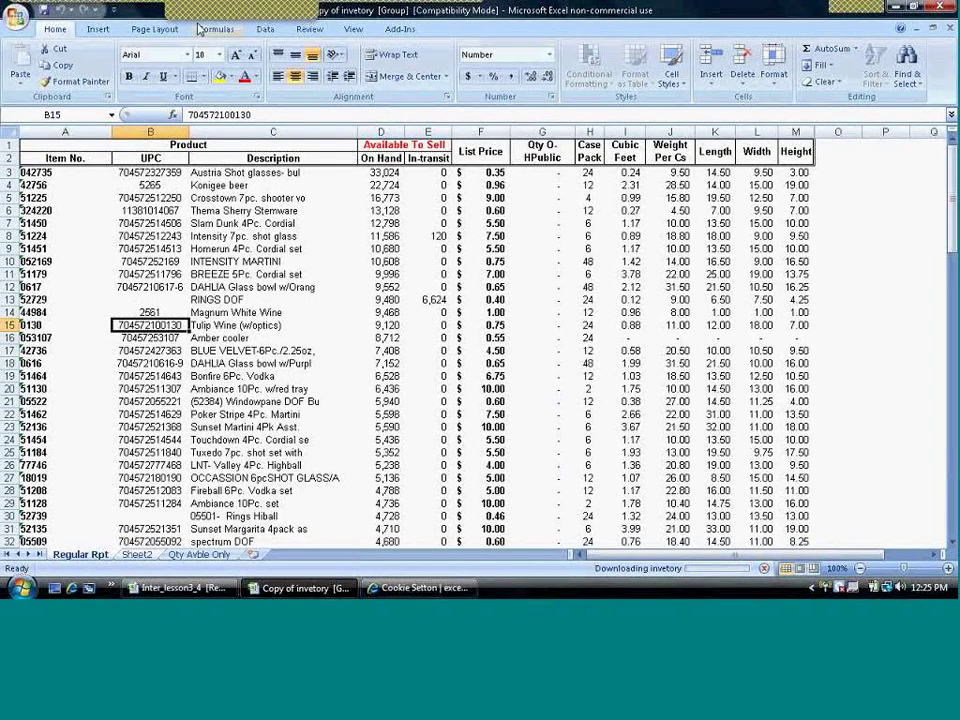
click(318, 234)
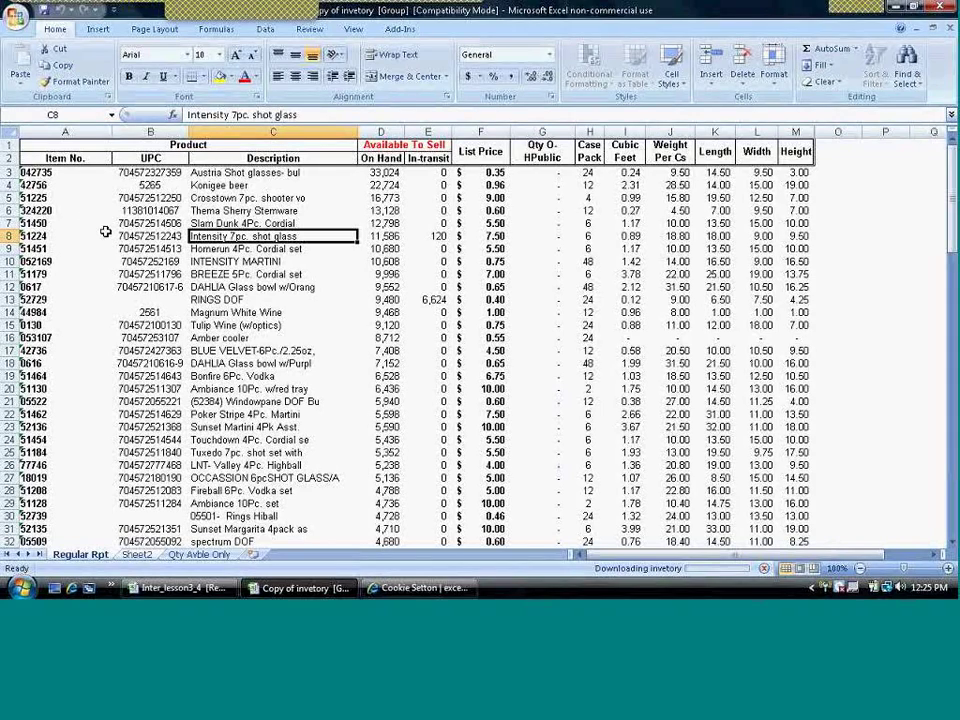
Step: Copy the whole Regular Rpt sheet of Copy of invetory and paste it into a new blank workbook
click(6, 131)
key(ctrl+c)
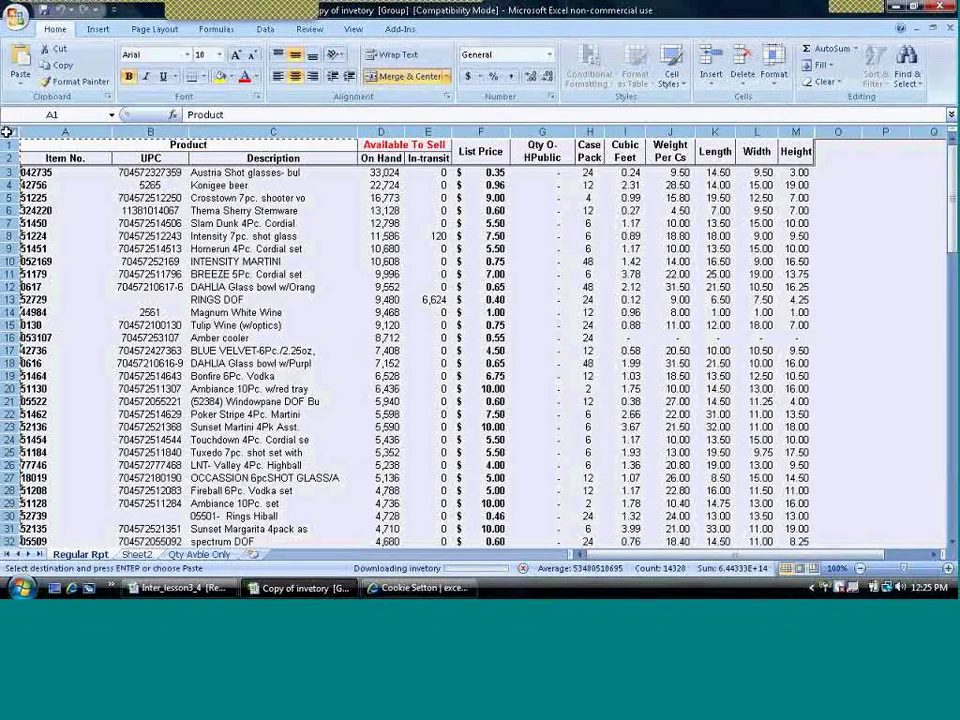
click(14, 18)
click(14, 18)
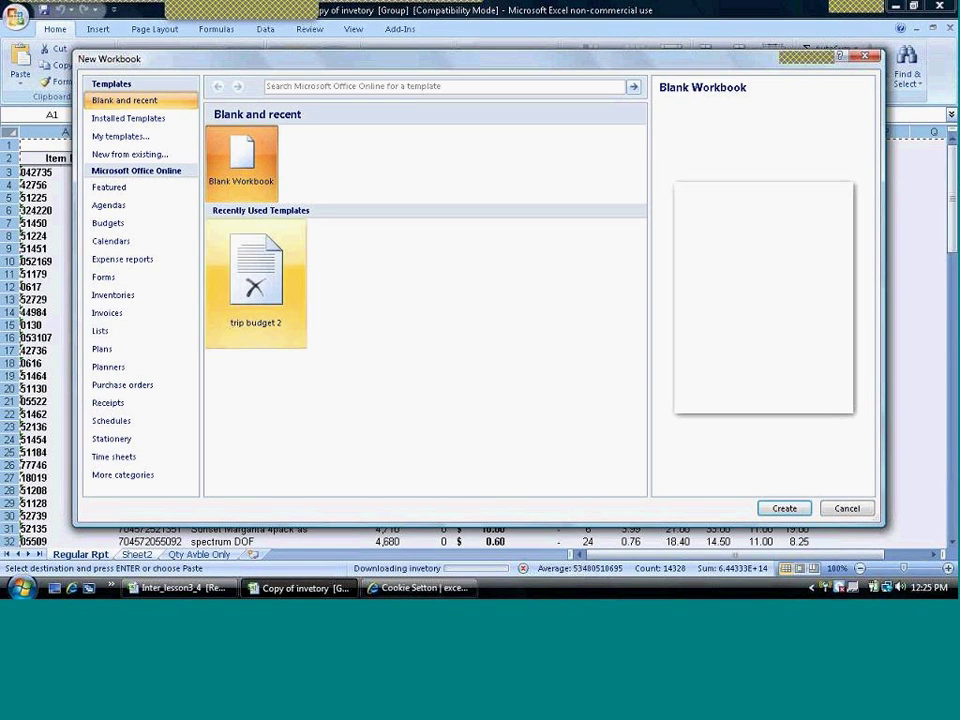
click(786, 508)
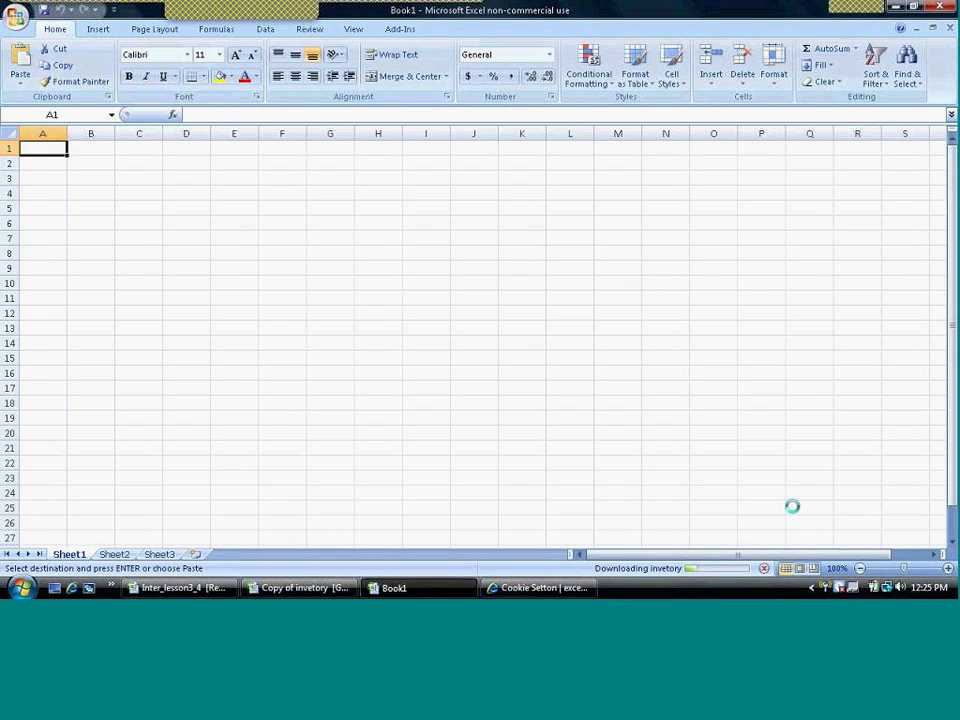
key(ctrl+v)
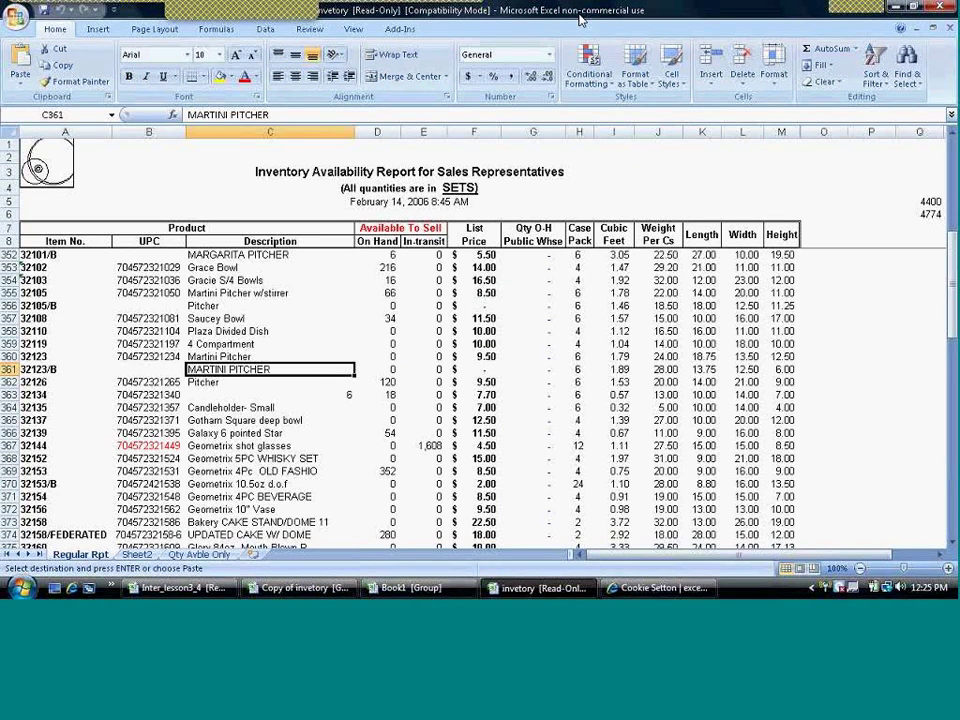
Step: Turn on filtering for the original invetory report and exclude items with an On Hand quantity of 0
click(376, 290)
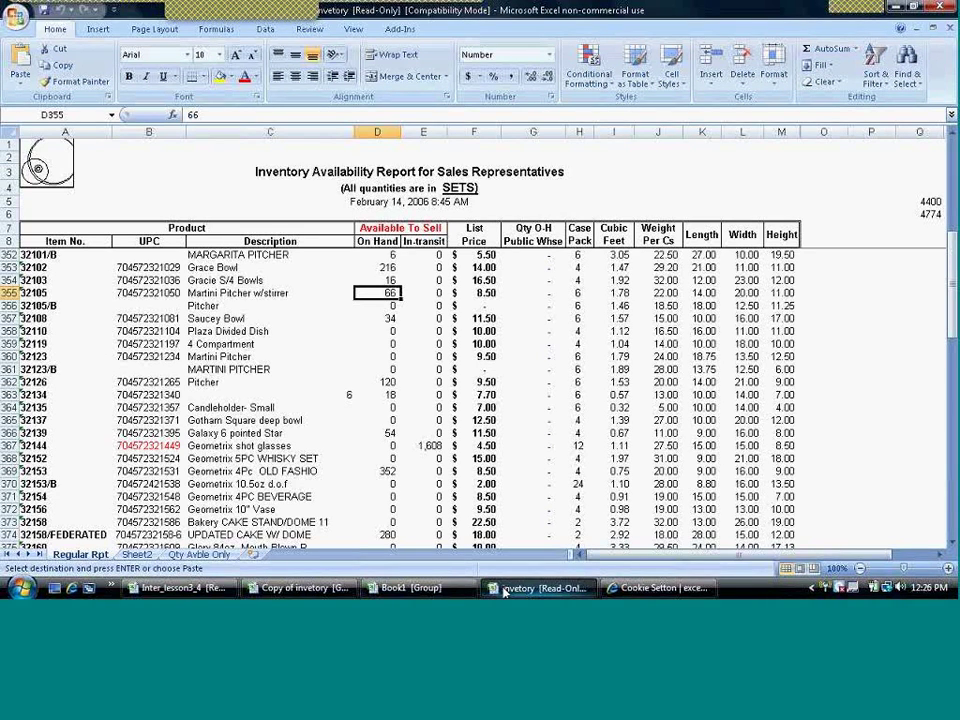
click(370, 432)
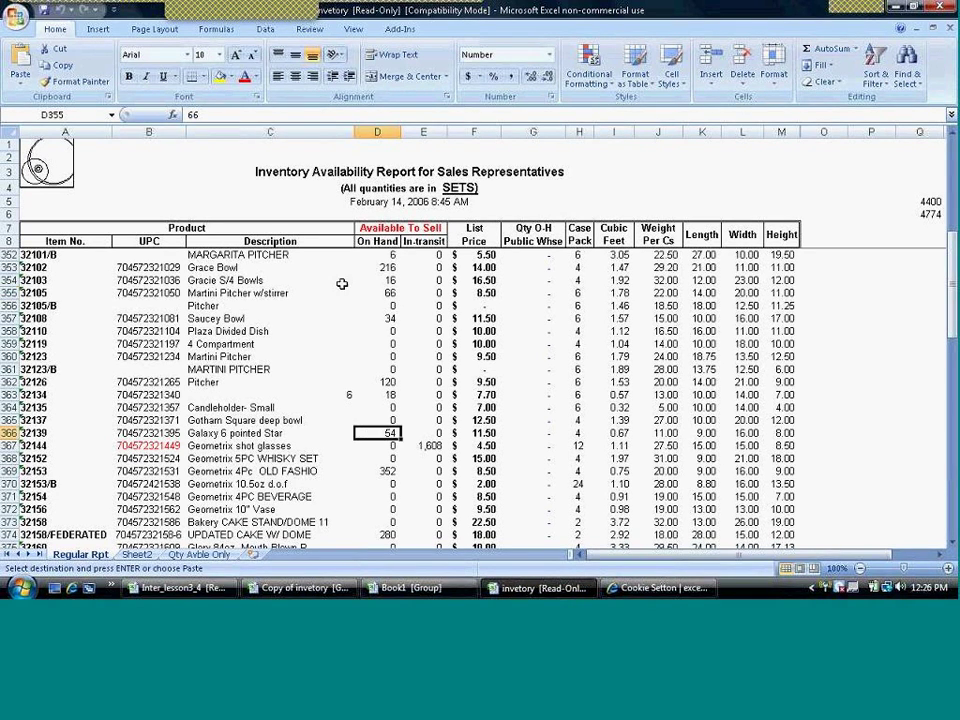
click(878, 78)
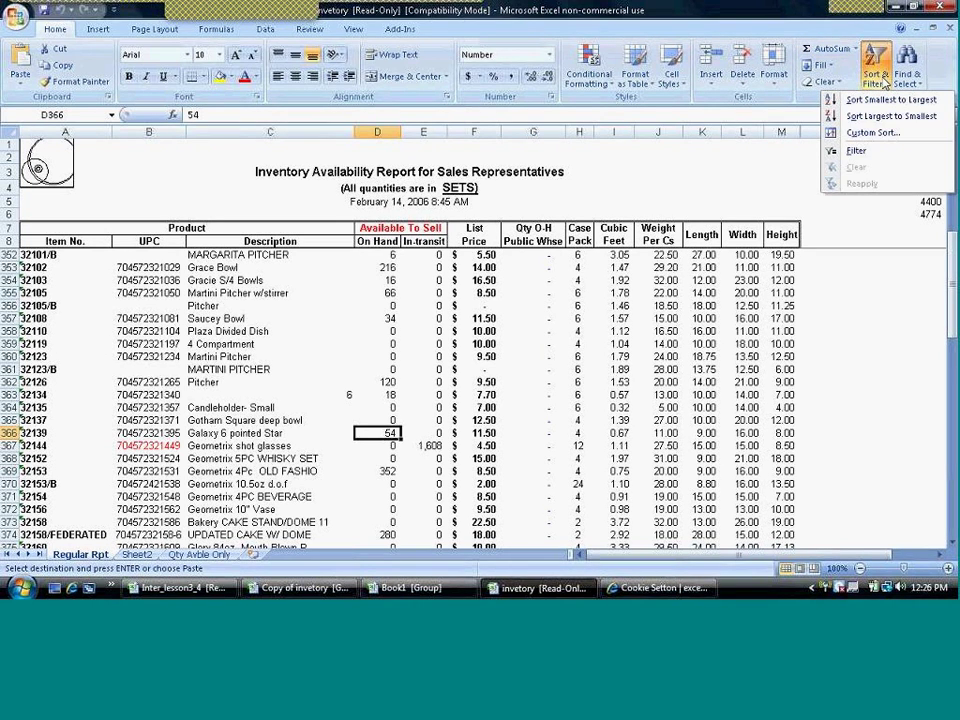
click(856, 151)
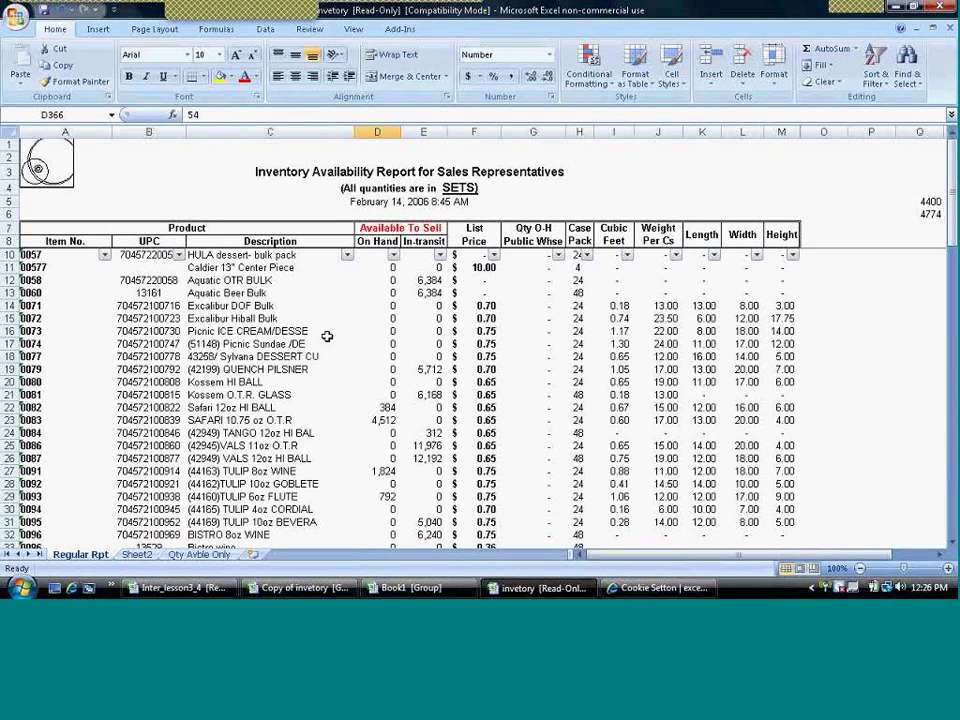
click(393, 256)
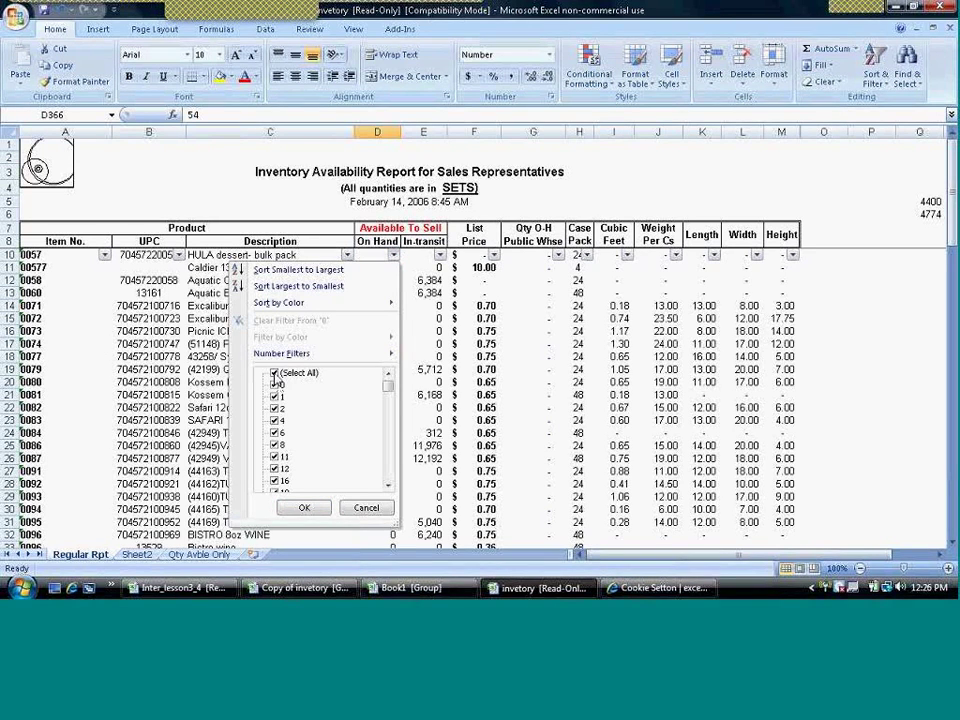
click(275, 385)
click(301, 509)
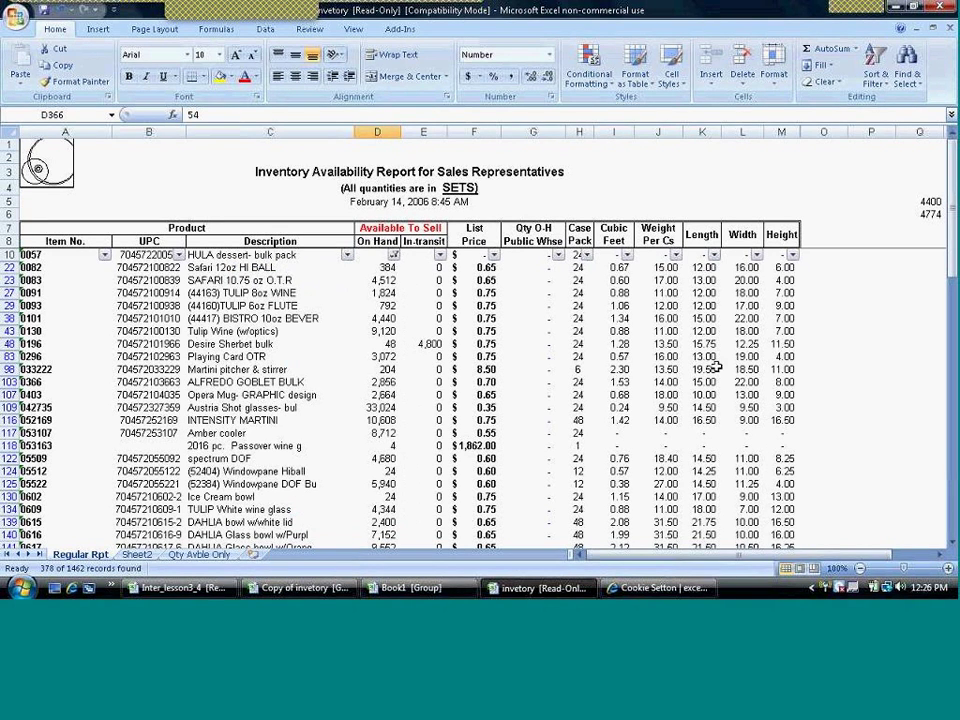
Step: Extend the On Hand filter to also exclude quantities 2, 4 and 6, and look over the filtered rows
mouse_move(951, 255)
mouse_down()
mouse_move(951, 497)
mouse_move(951, 245)
mouse_up()
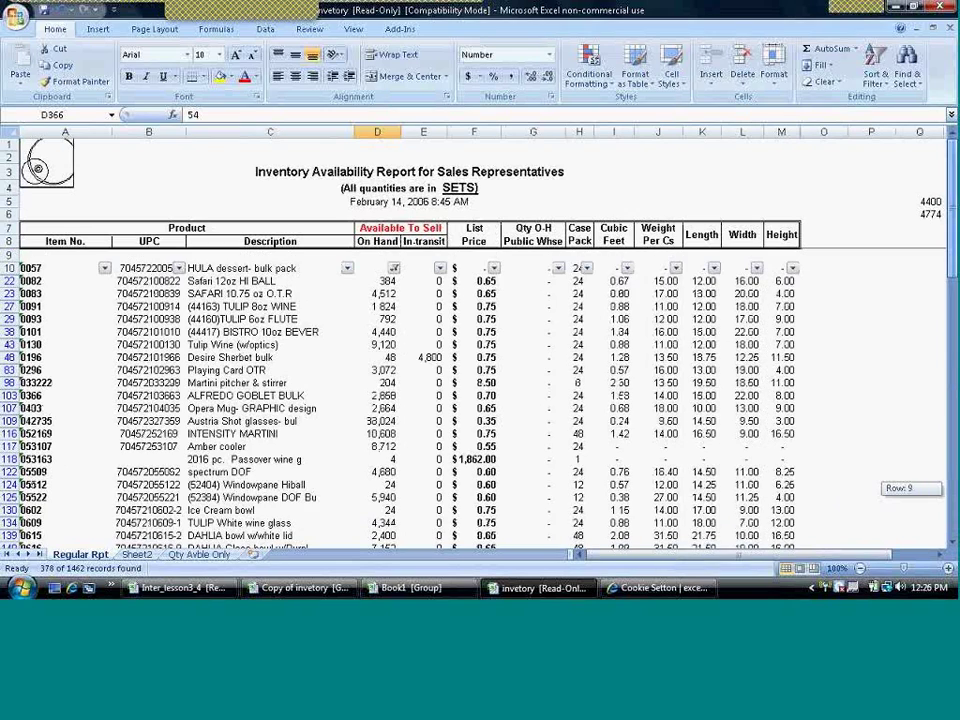
click(394, 269)
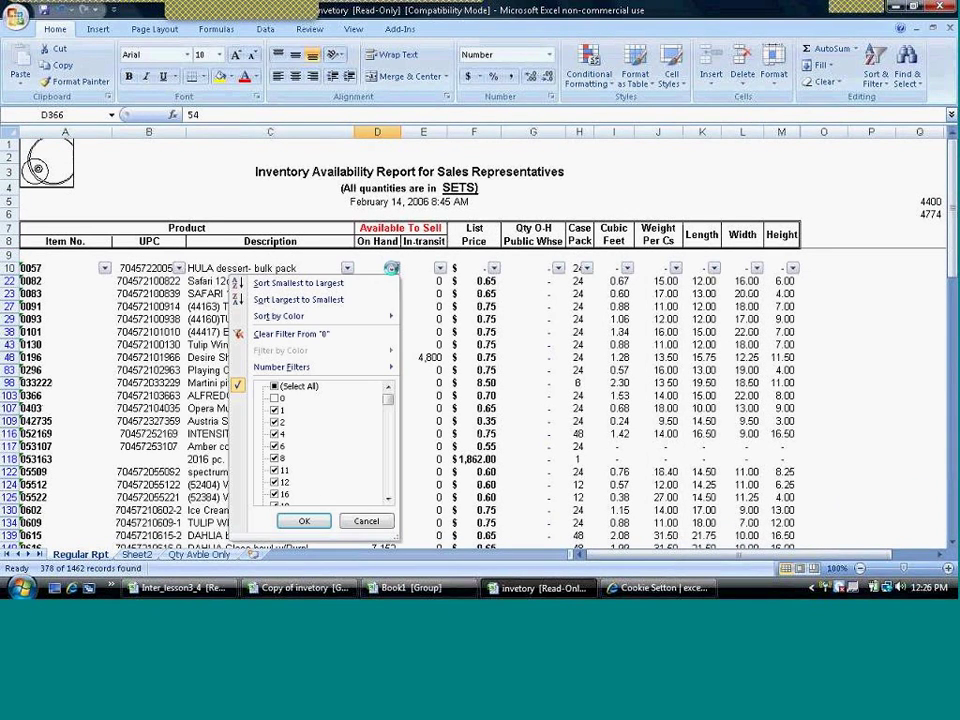
click(276, 422)
click(276, 434)
click(276, 446)
click(304, 521)
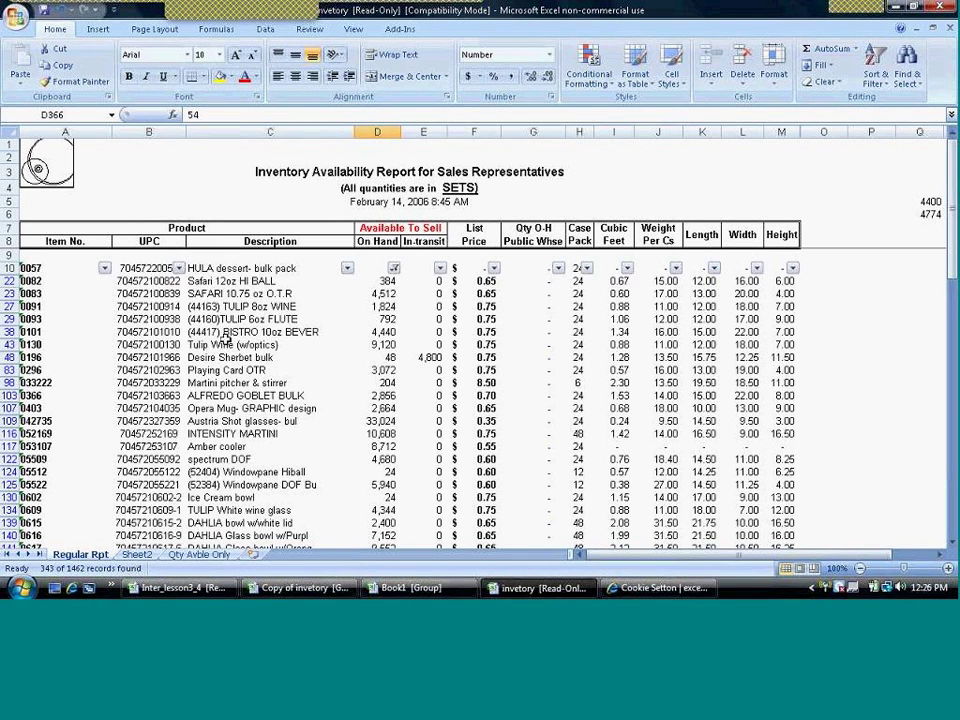
drag(954, 268, 850, 250)
Step: Close the invetory, Book1 and Copy of invetory workbooks without saving their changes
click(948, 30)
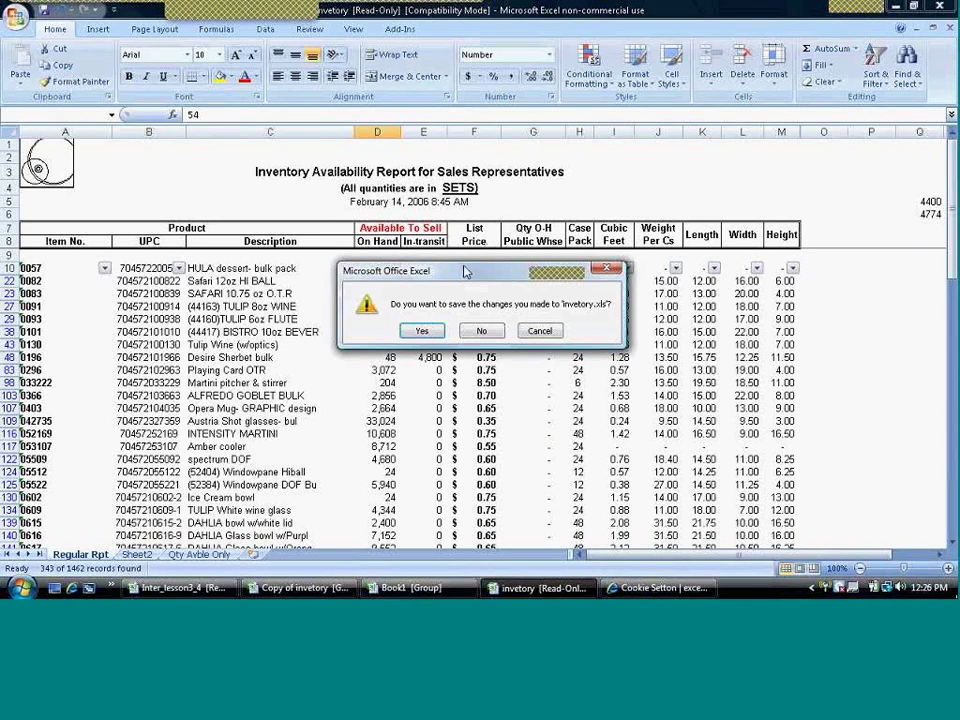
click(478, 330)
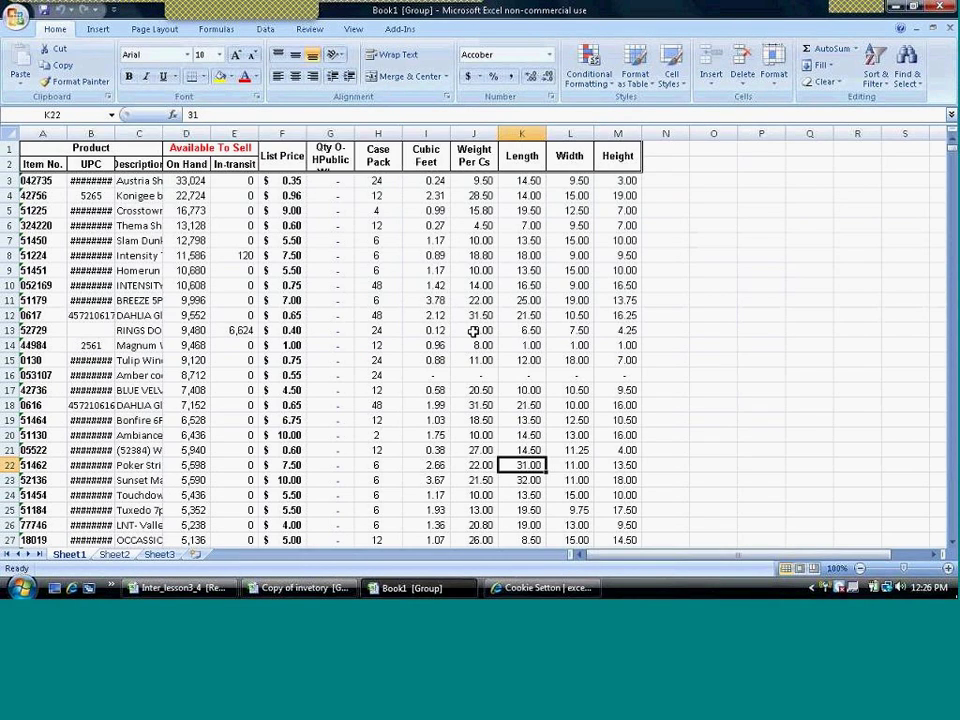
click(948, 30)
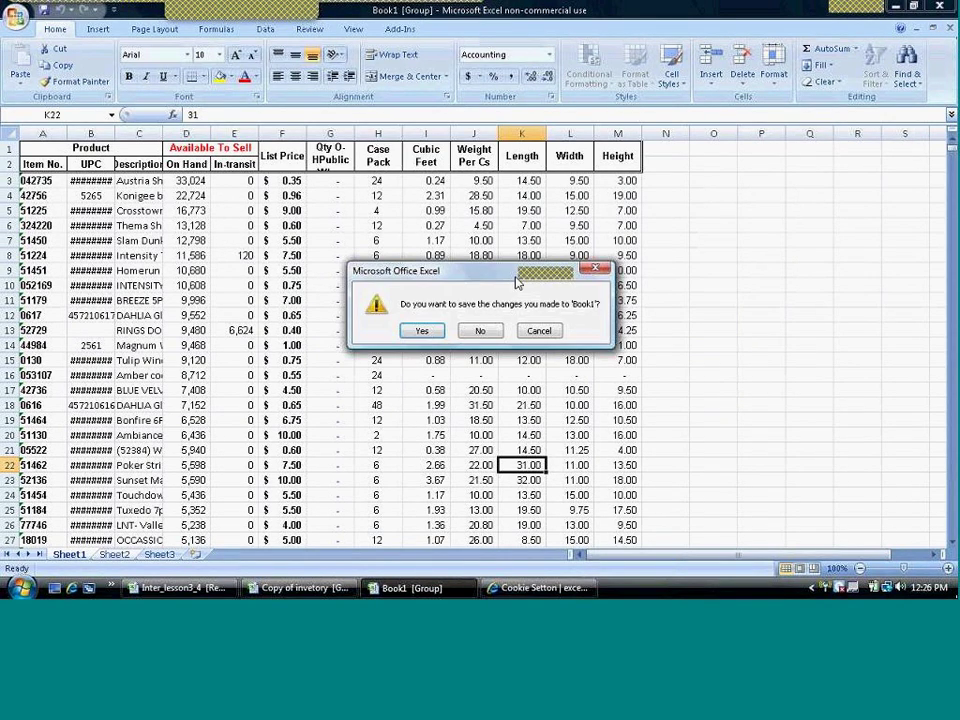
click(480, 330)
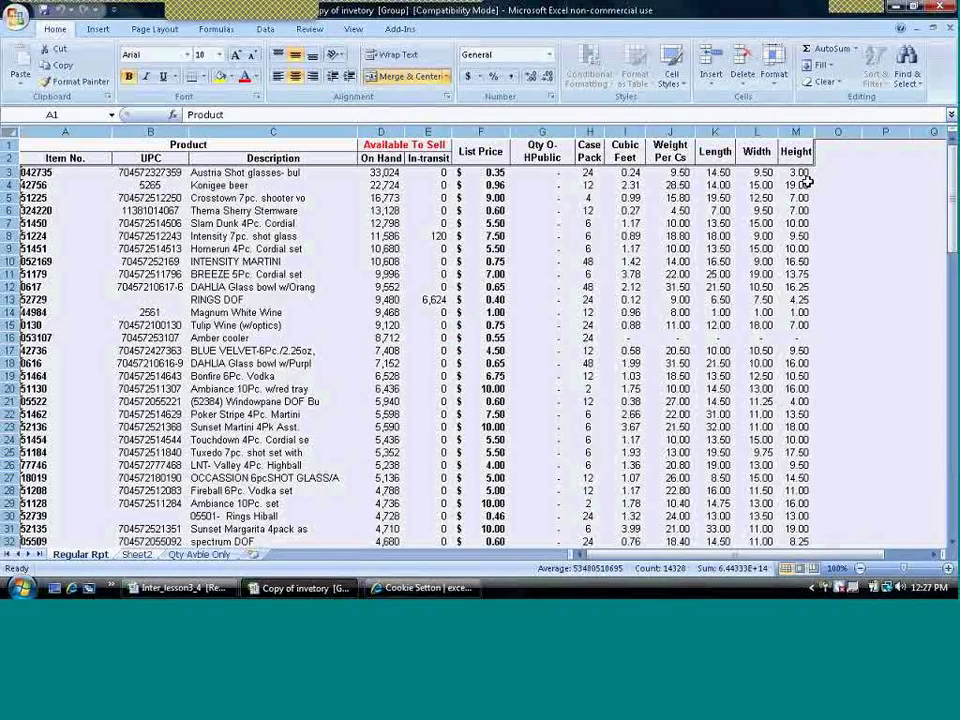
click(950, 29)
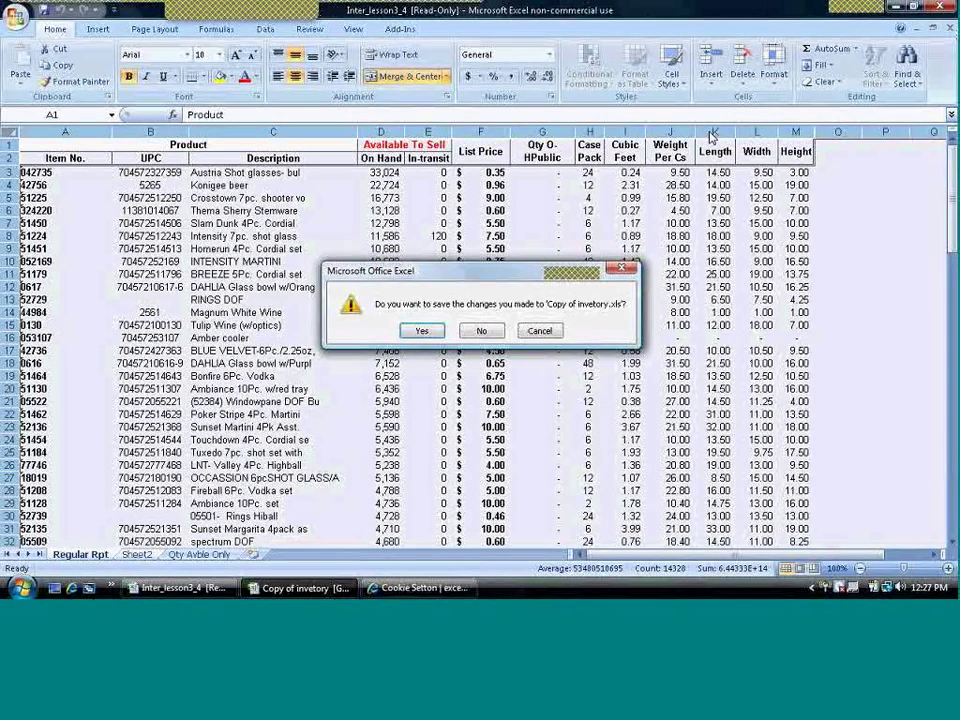
key(n)
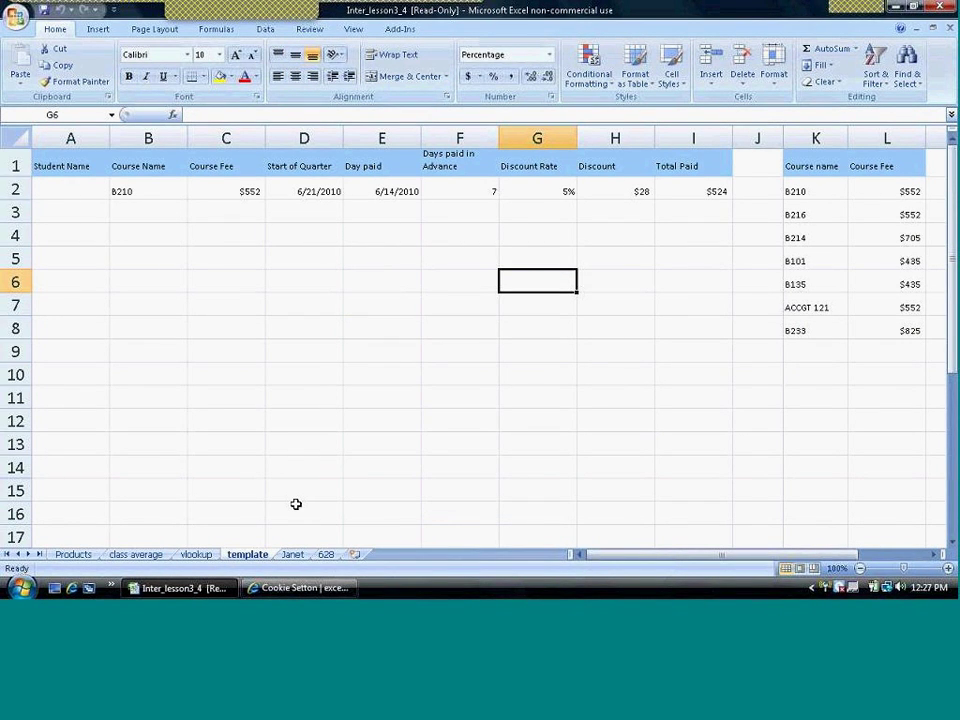
Step: Look at the 628 sheet's student payment table in Inter_lesson3_4 and return to the template sheet
click(91, 193)
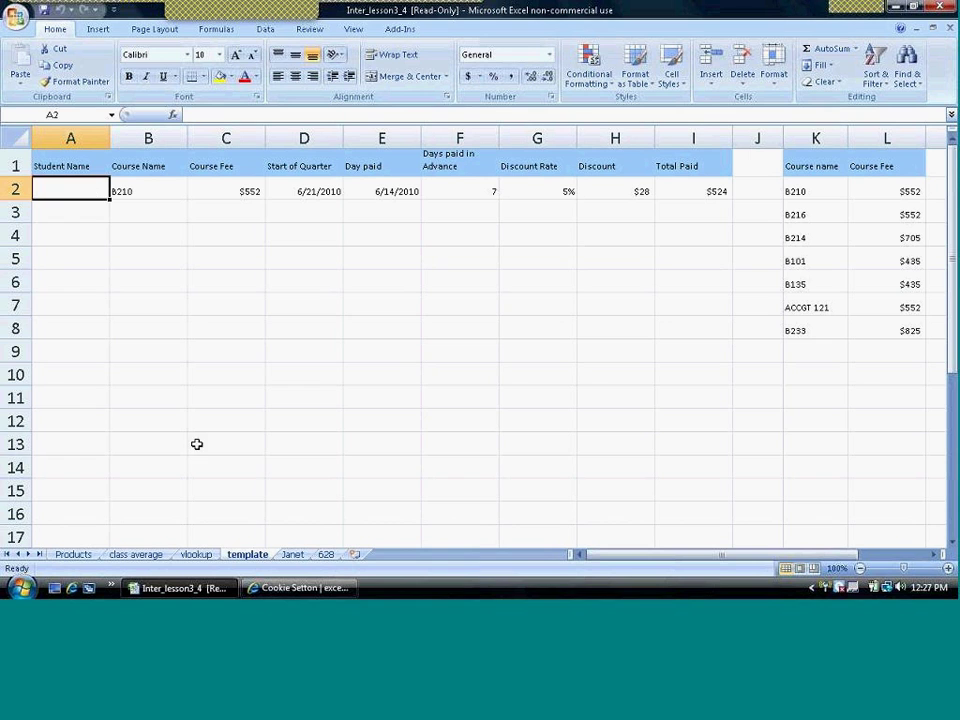
click(326, 554)
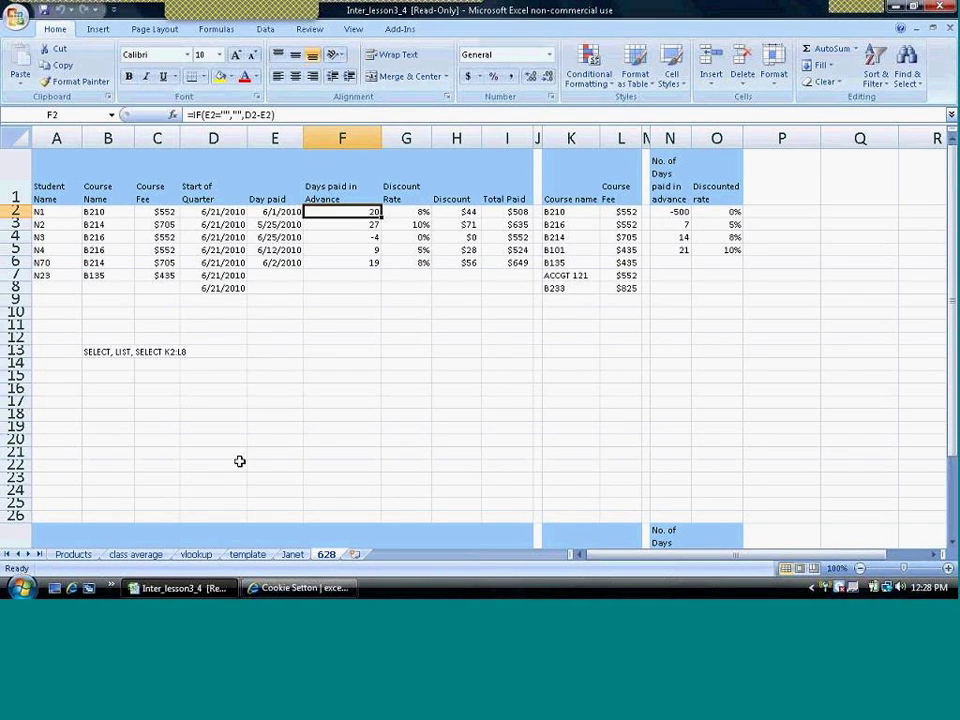
click(248, 555)
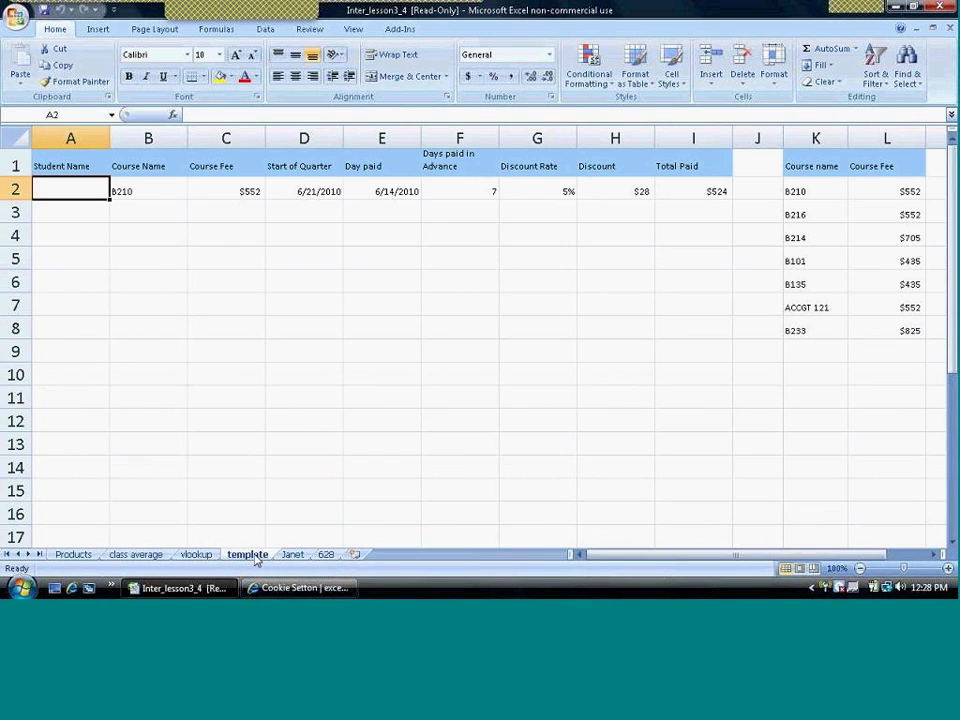
Step: Compare the 628 and template sheets and view the course choices offered by the drop-down list in B2 of sheet 628
click(330, 554)
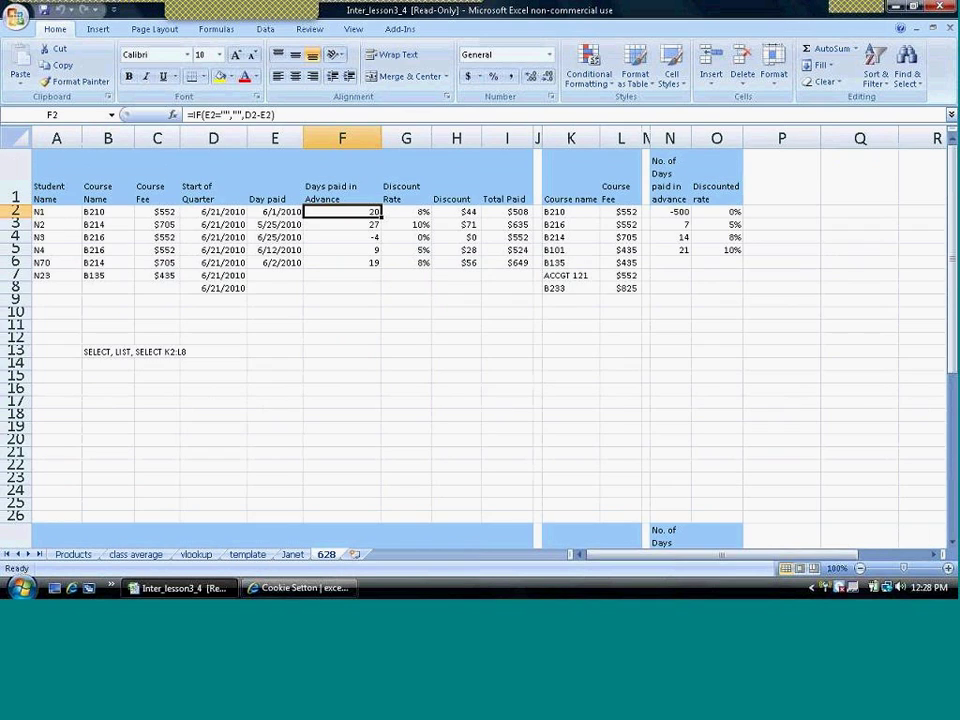
click(52, 211)
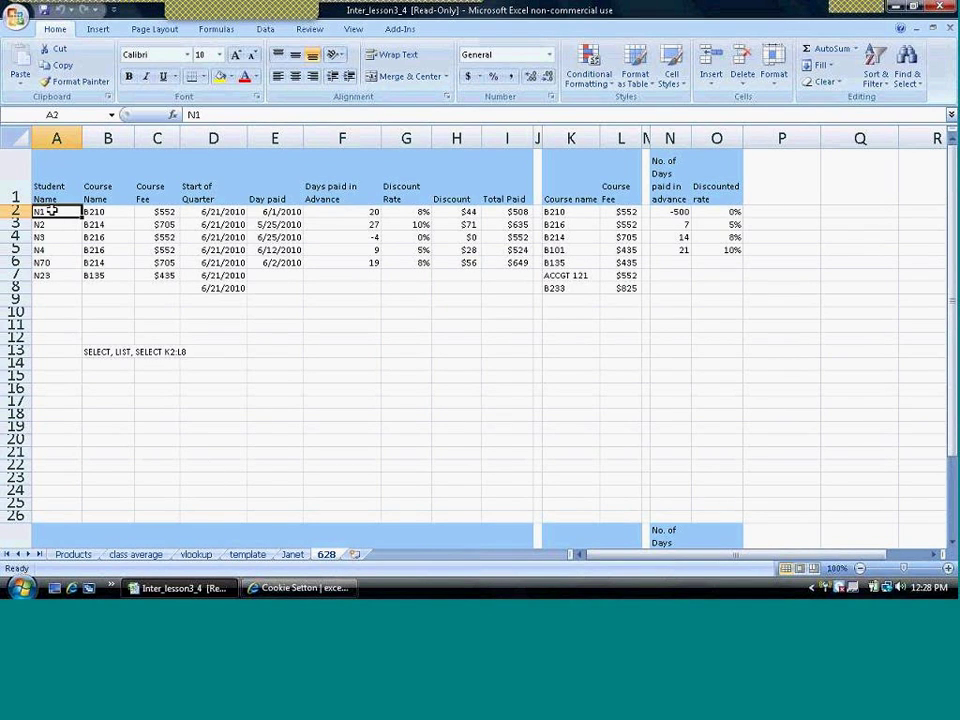
click(246, 555)
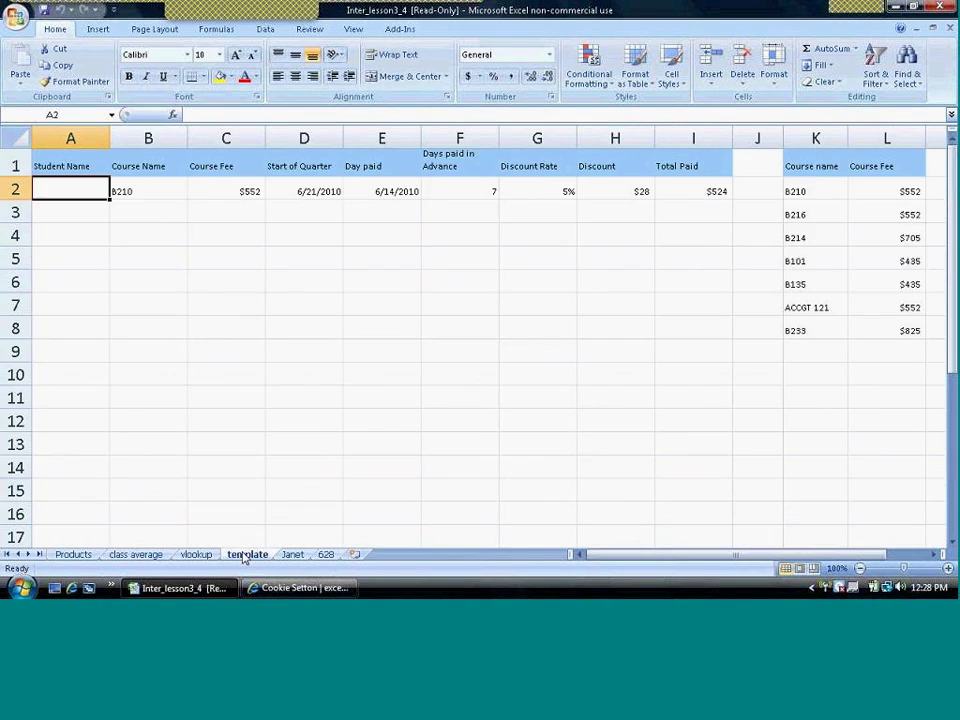
click(325, 555)
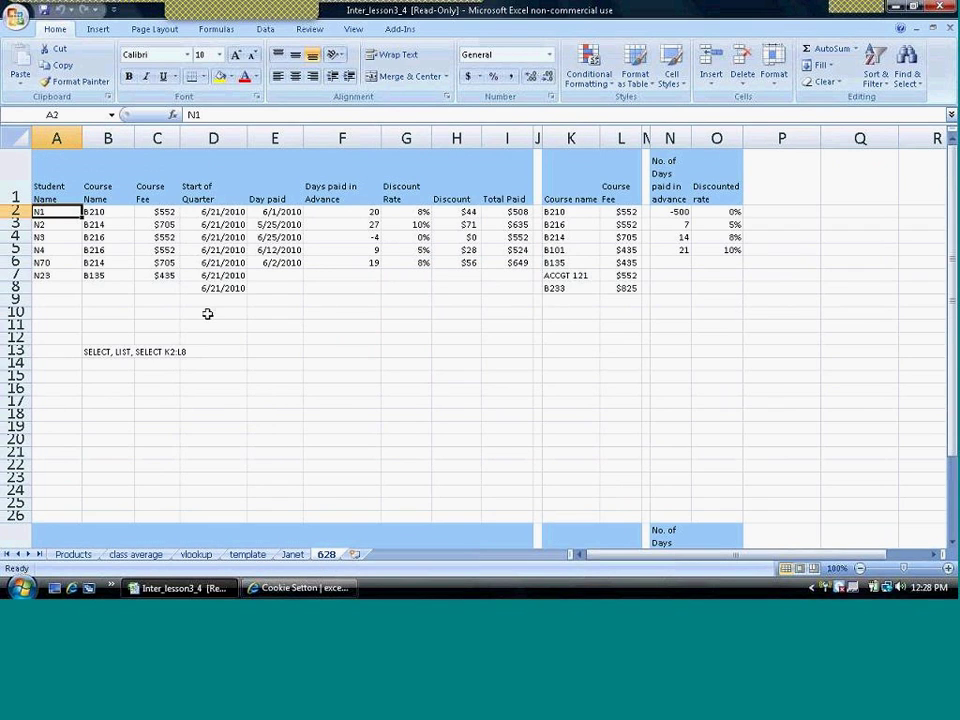
click(111, 211)
click(142, 212)
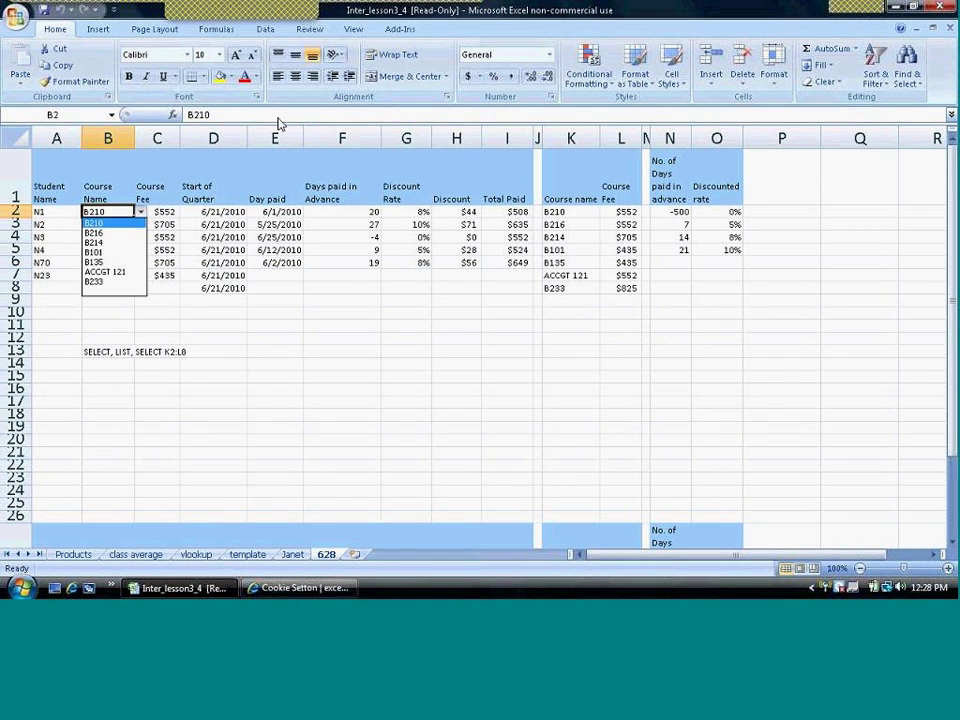
Step: Review the data validation settings of cell B2, comparing its allowed list source with the course name column
click(270, 29)
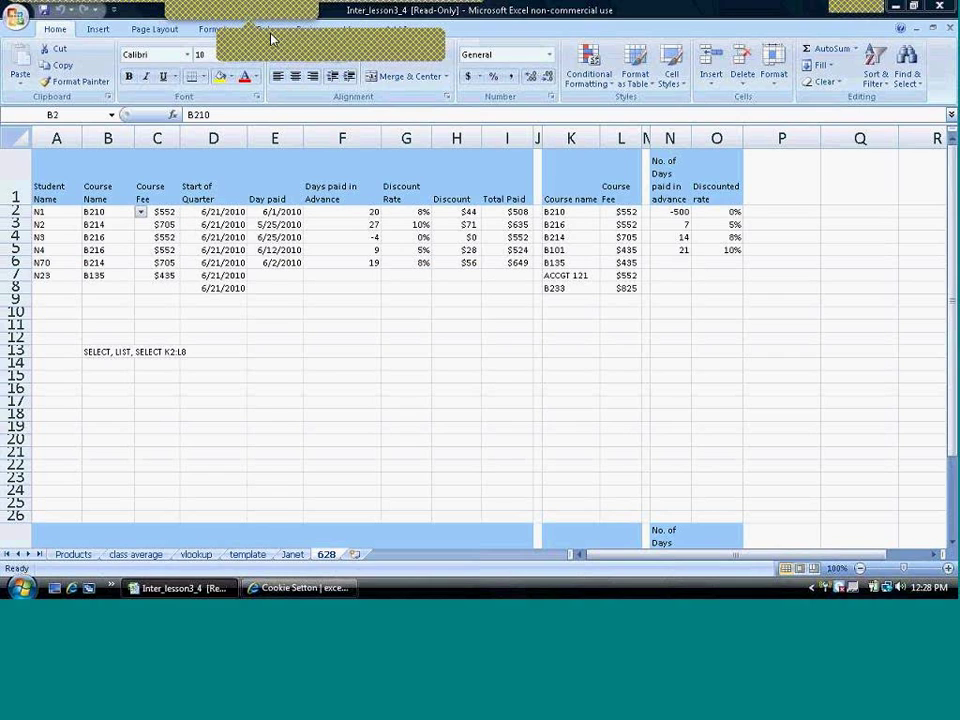
click(118, 214)
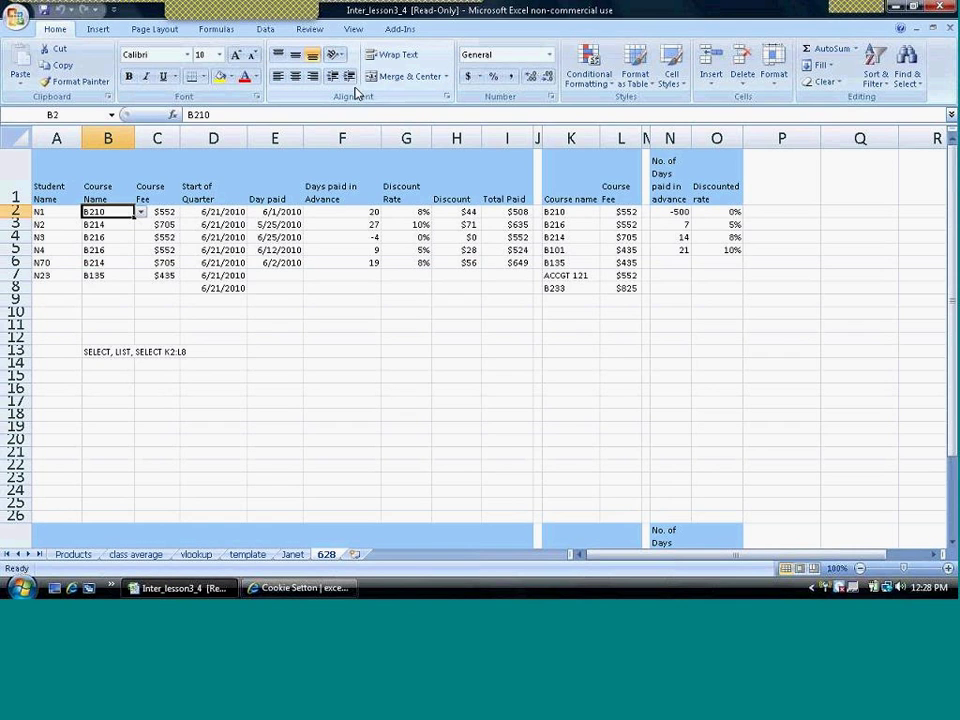
click(266, 30)
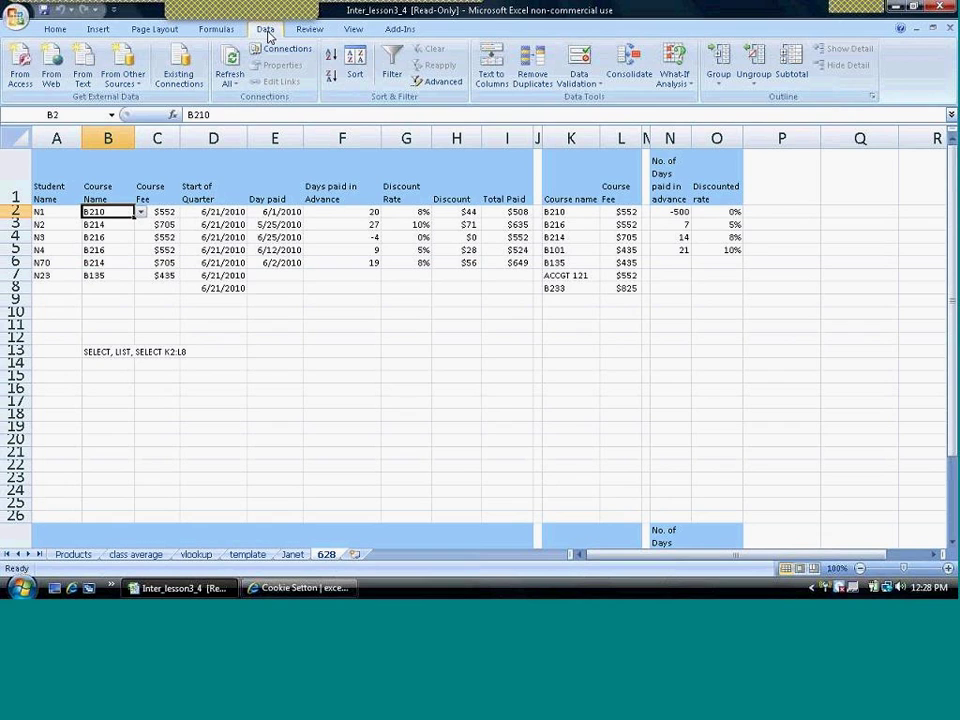
click(578, 76)
click(585, 99)
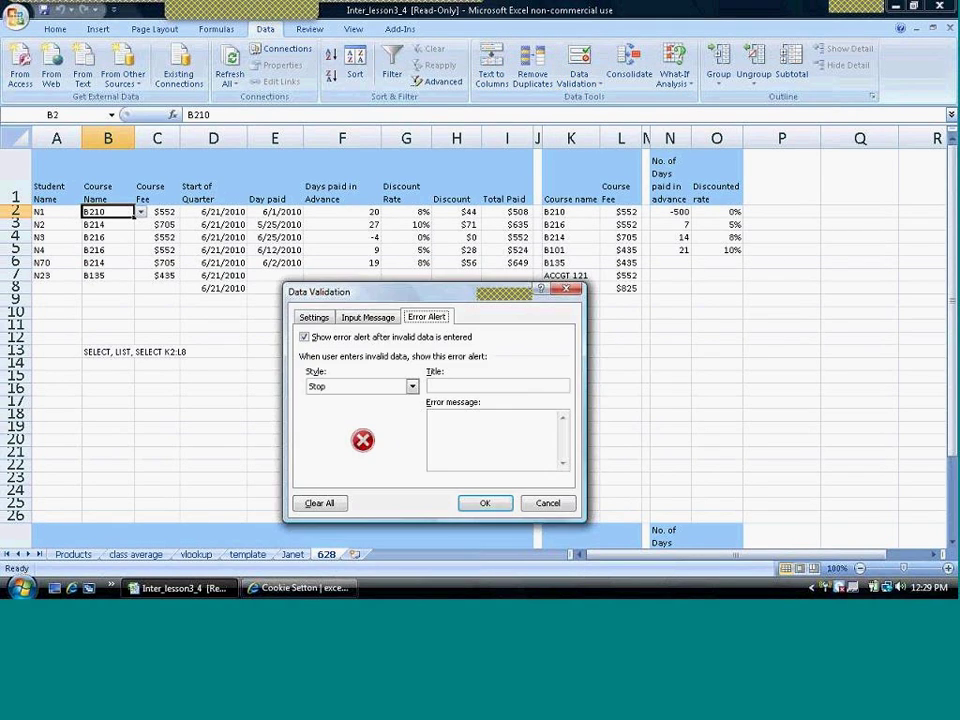
click(314, 318)
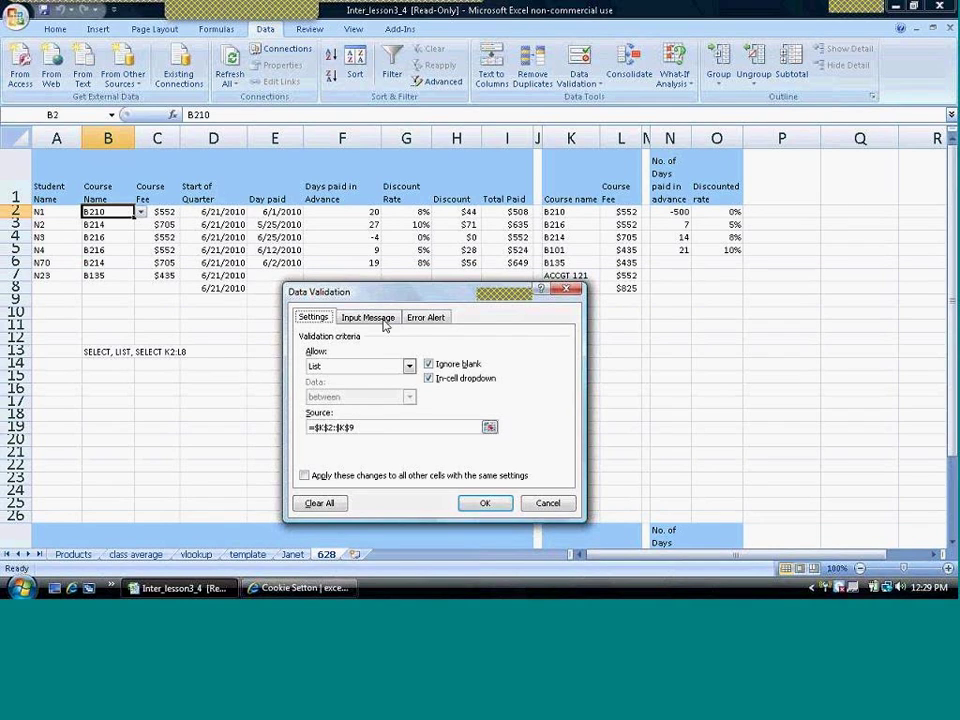
drag(392, 298, 450, 330)
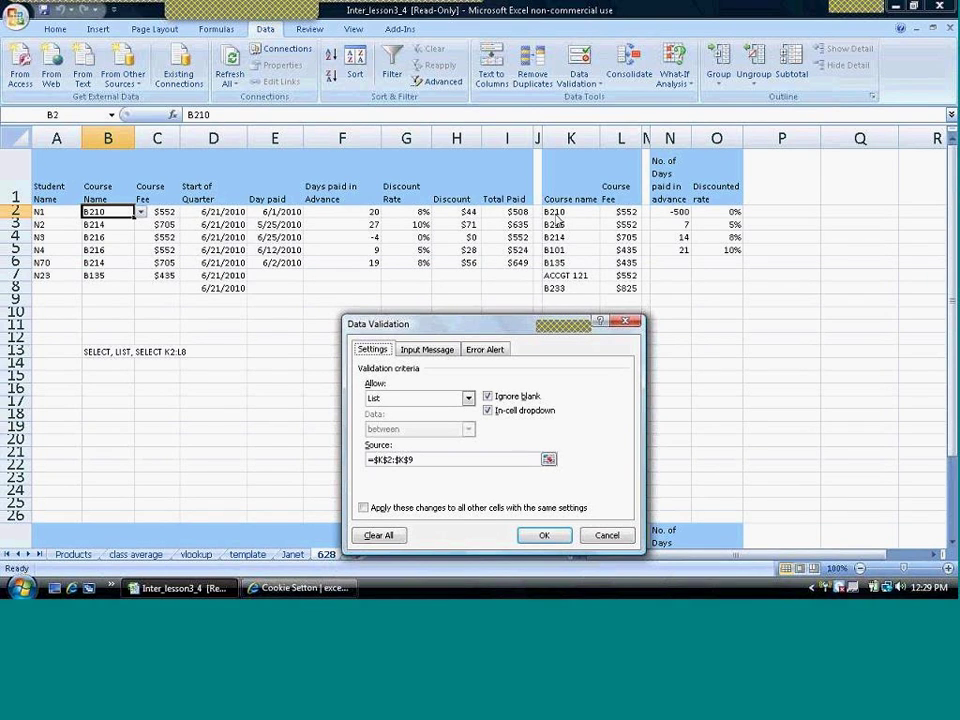
Step: Add a validation input message to B2 with the title "Course Name" and the text "K2:k"
click(456, 354)
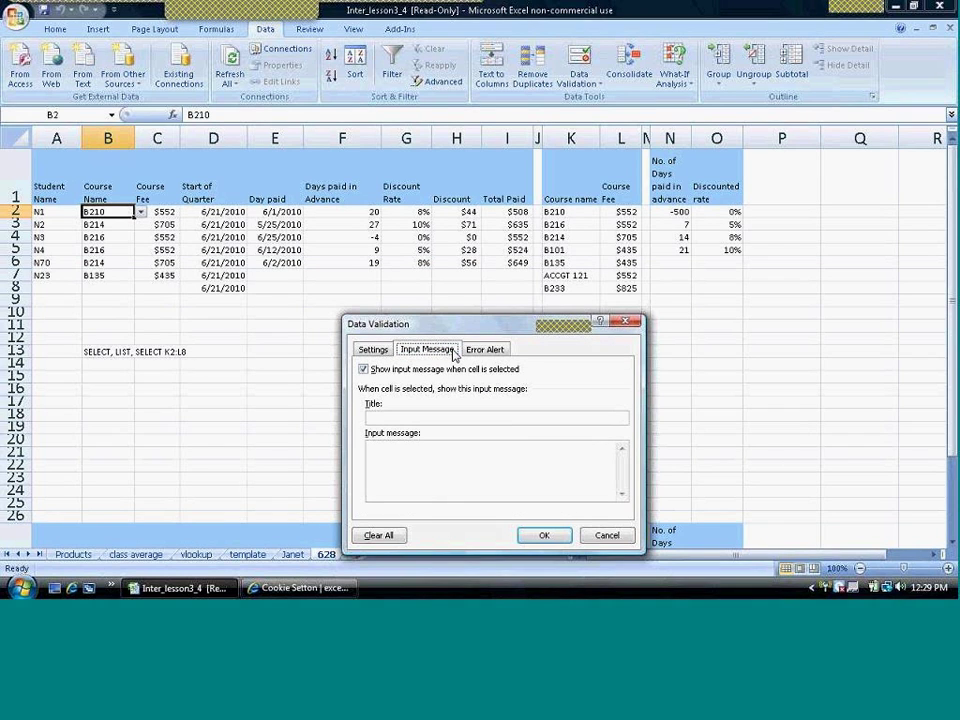
click(414, 417)
text(Course Name)
key(Tab)
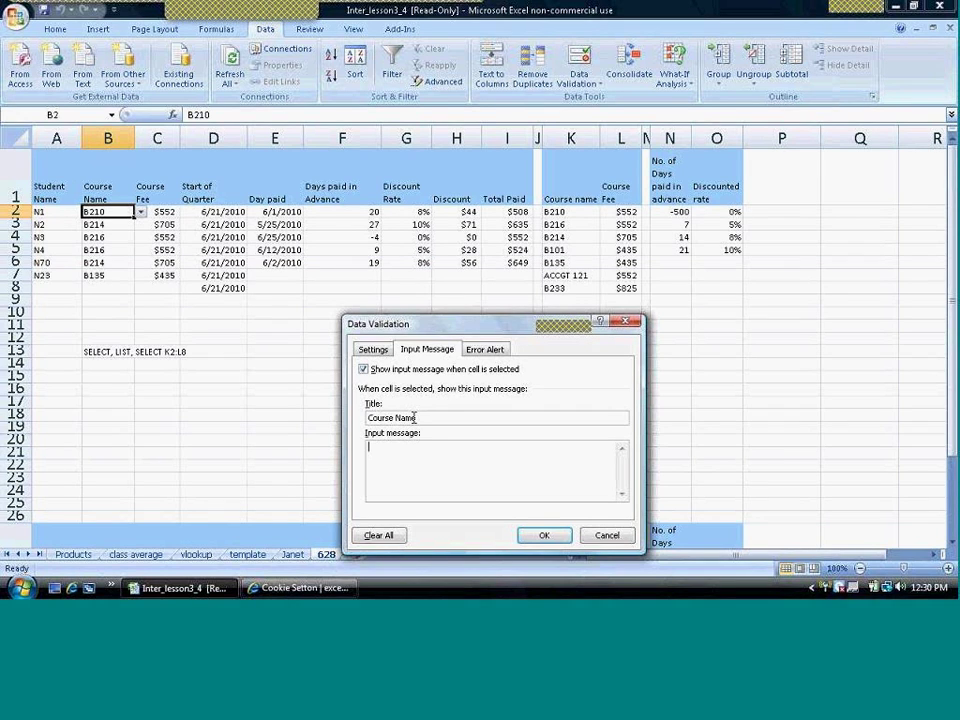
text(K2:k)
click(542, 536)
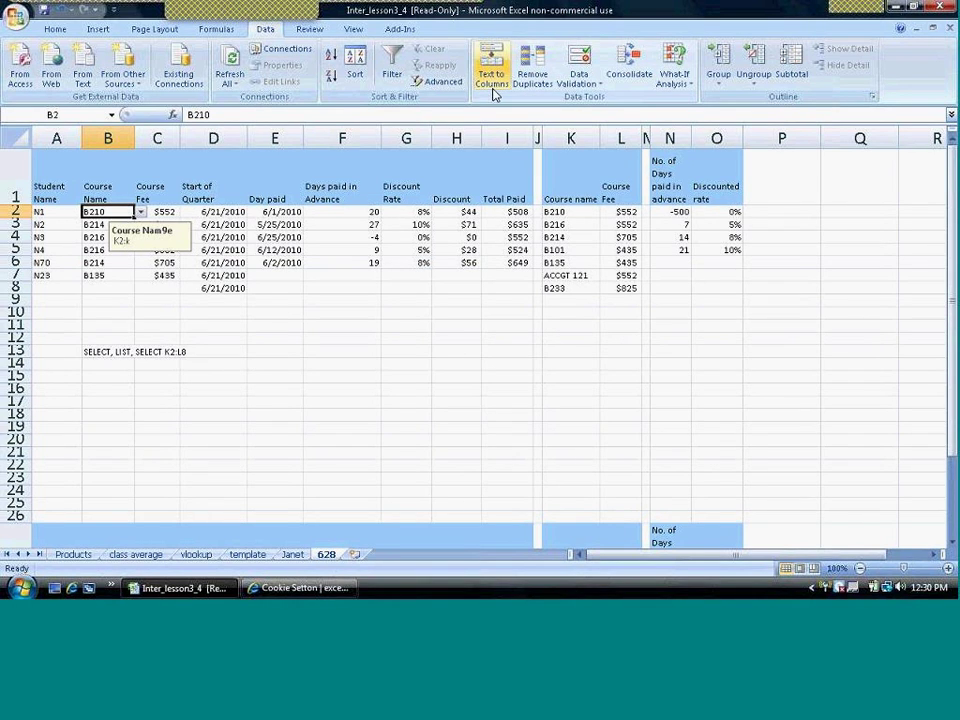
Step: Correct B2's validation input message so the title reads "Course Name" and the text reads "K2:k9"
click(577, 80)
click(605, 99)
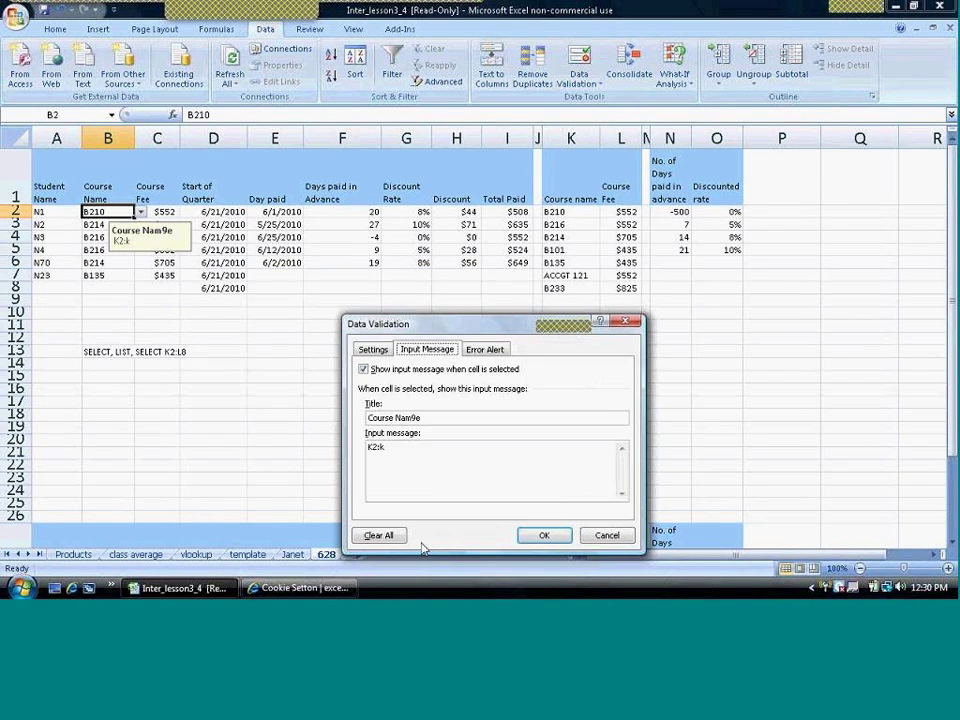
click(398, 453)
text(9)
click(416, 418)
key(BackSpace)
click(545, 536)
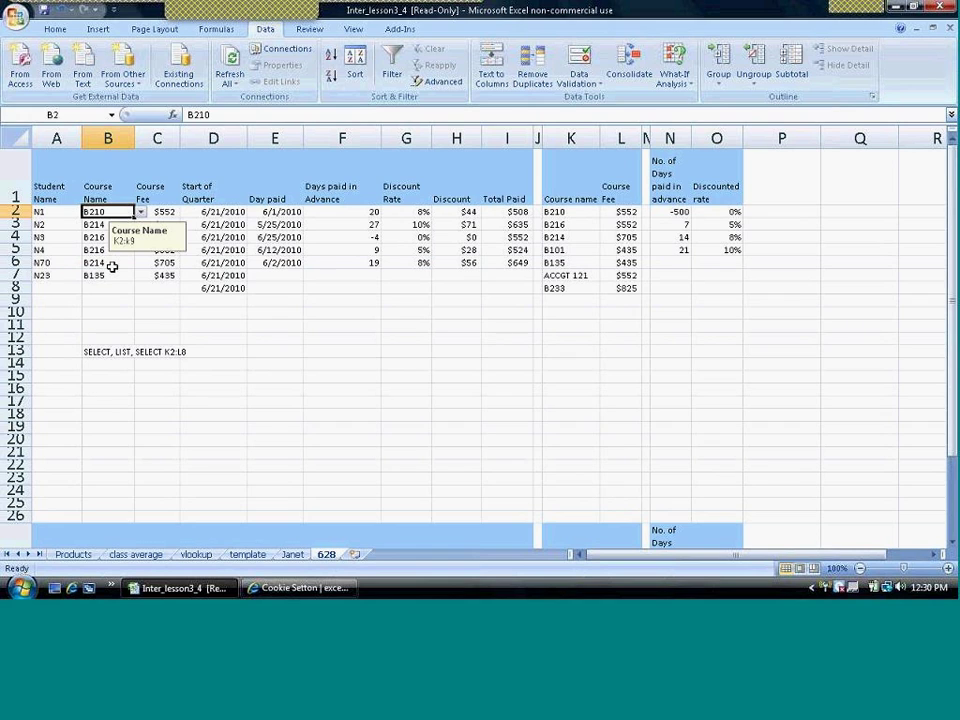
Step: Examine the course fee formula in C2 and check the course name cells B8, B2 and B3
key(Right)
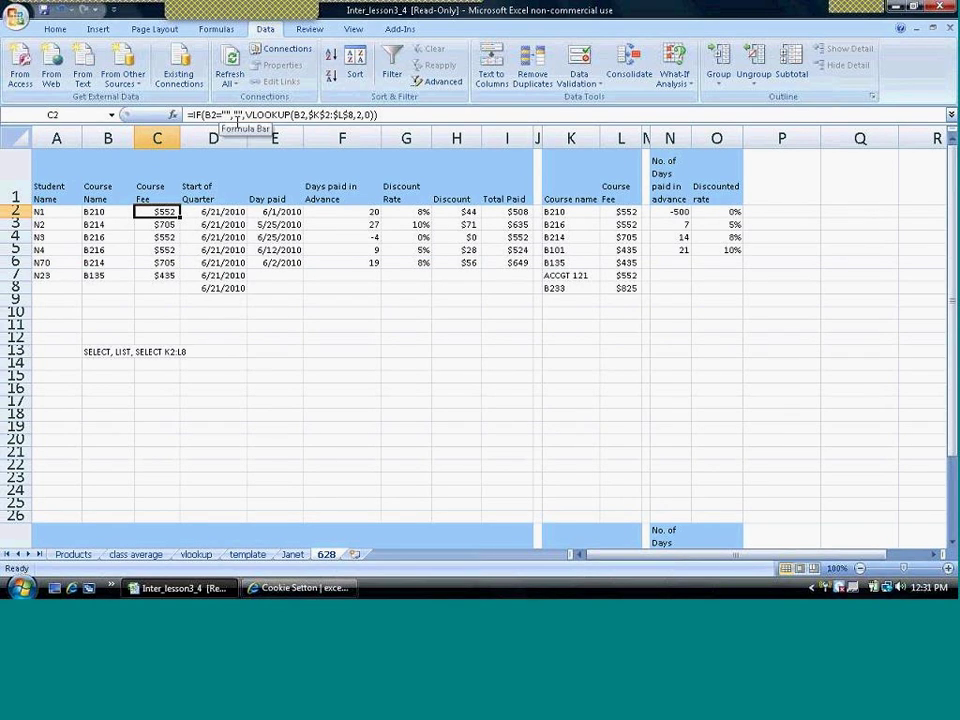
click(109, 286)
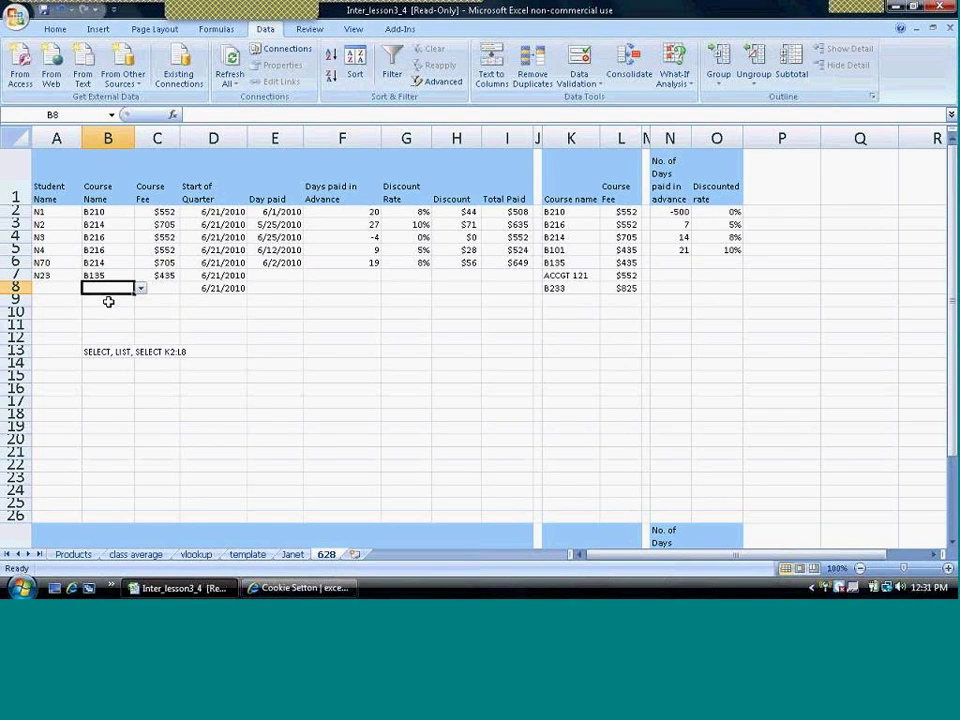
click(118, 213)
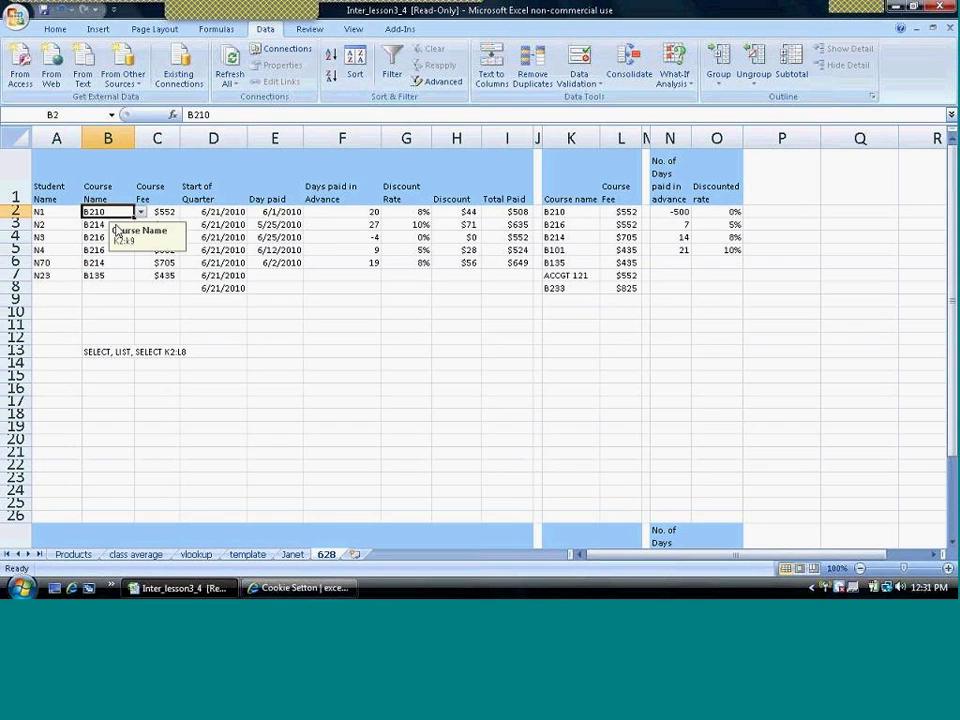
click(93, 228)
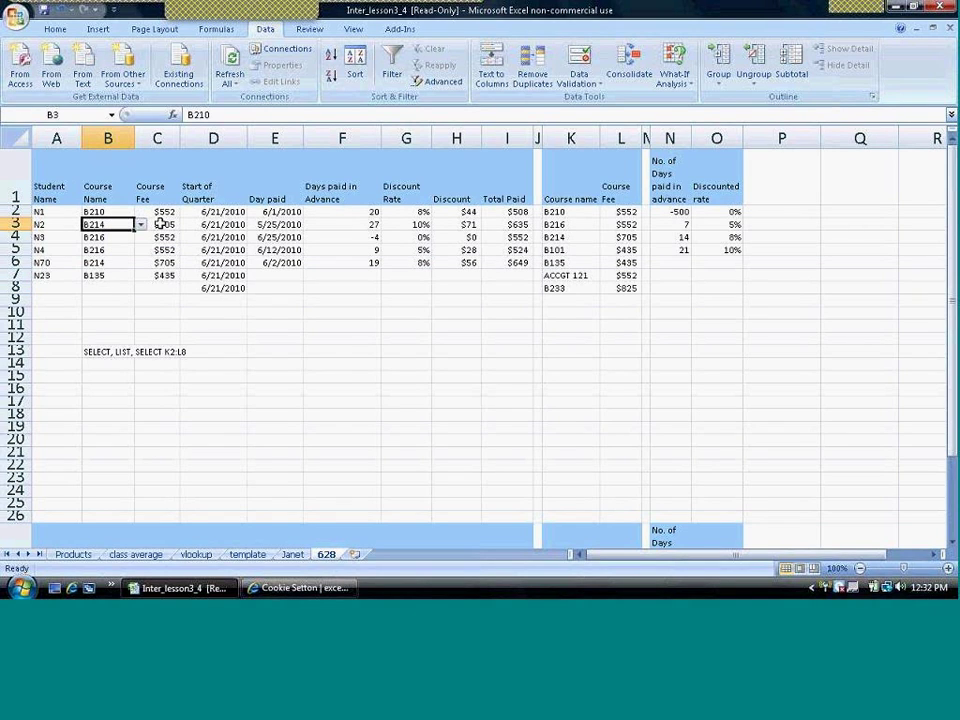
Step: Remove the IF wrapper from the course fee formula in C3, leaving =VLOOKUP(B3,$K$2:$L$8,2,0)
click(160, 224)
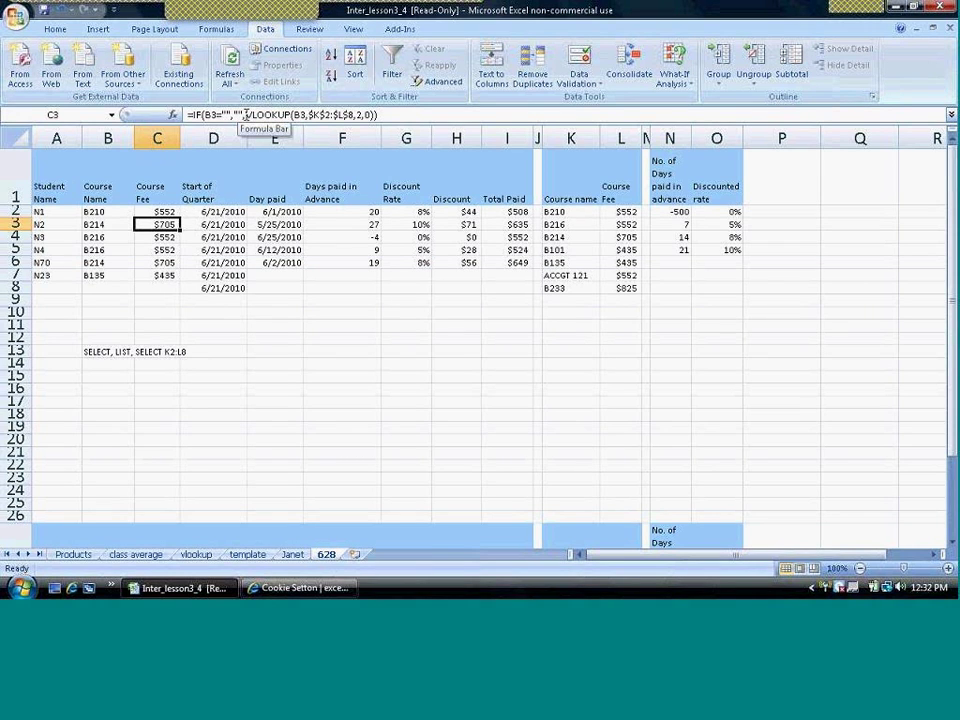
click(245, 117)
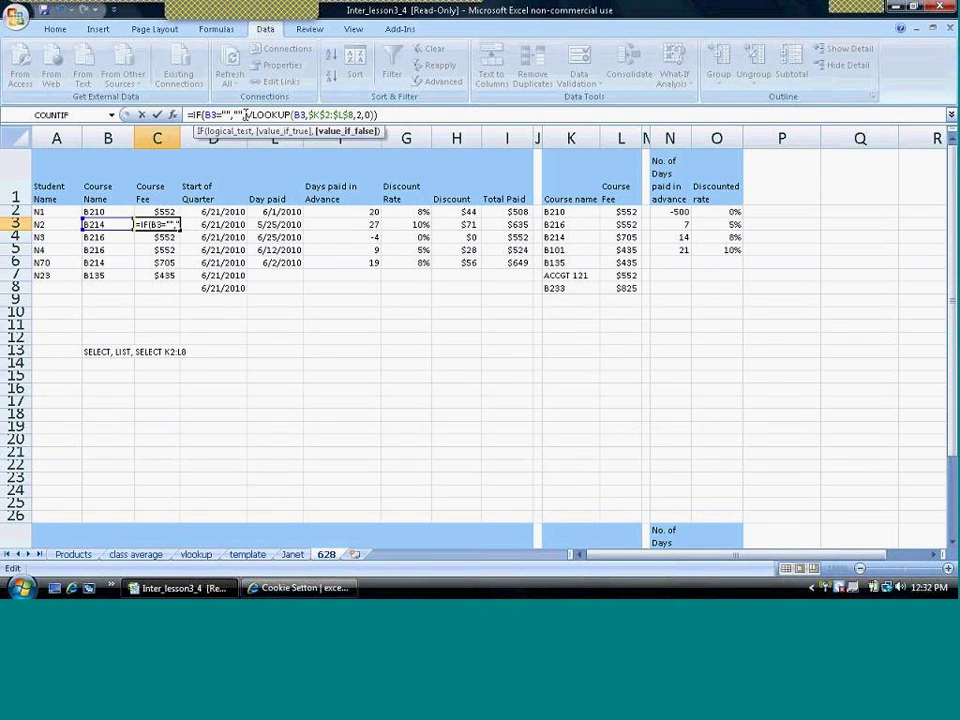
key(BackSpace)
key(BackSpace)
key(BackSpace)
key(BackSpace)
key(BackSpace)
key(BackSpace)
key(BackSpace)
key(BackSpace)
key(BackSpace)
key(BackSpace)
key(BackSpace)
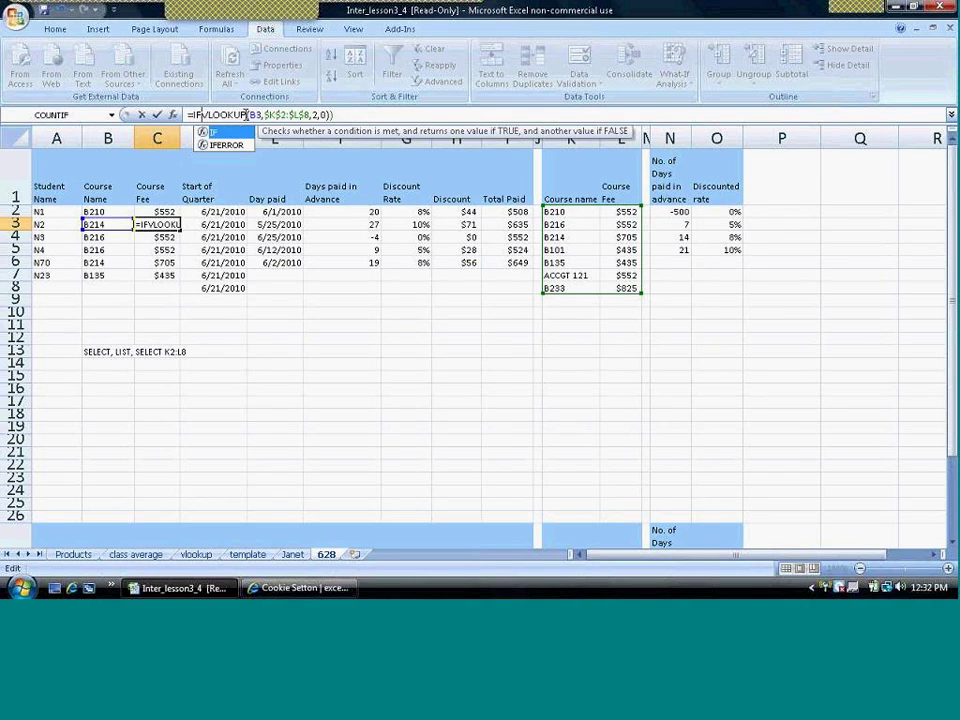
key(BackSpace)
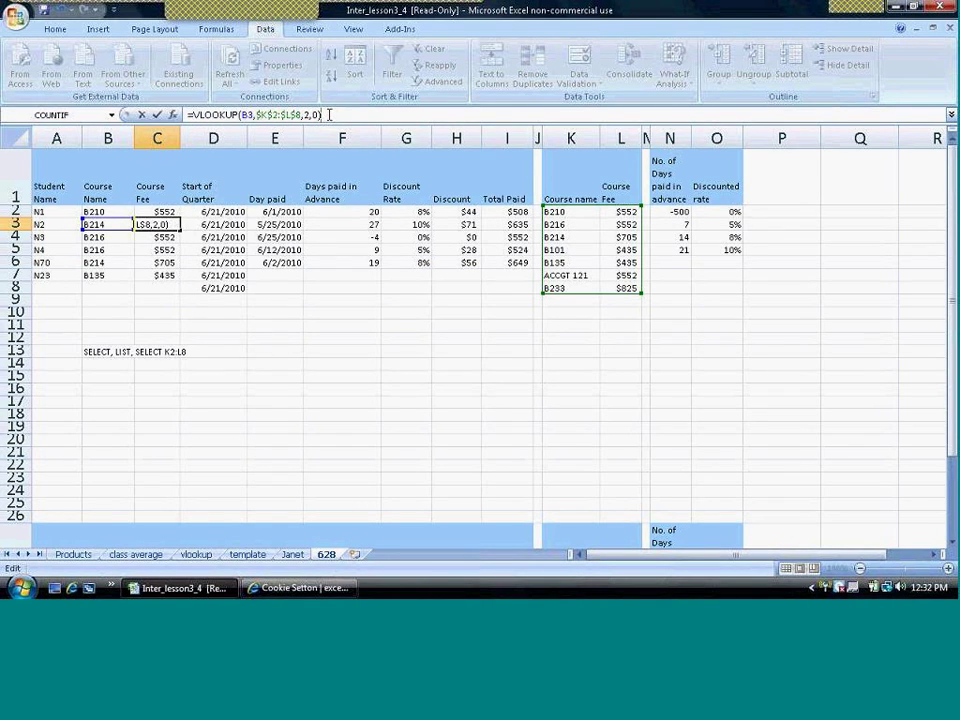
key(Return)
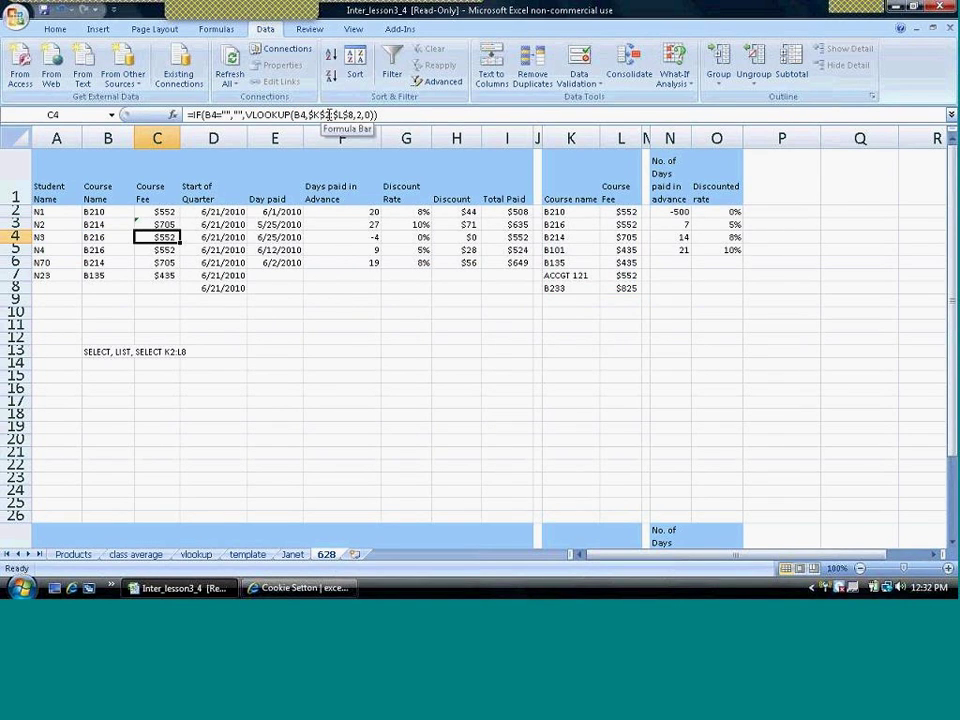
Step: Clear the course names in B3 and B4 to compare how the fee formulas in C3 and C4 handle blanks
click(116, 224)
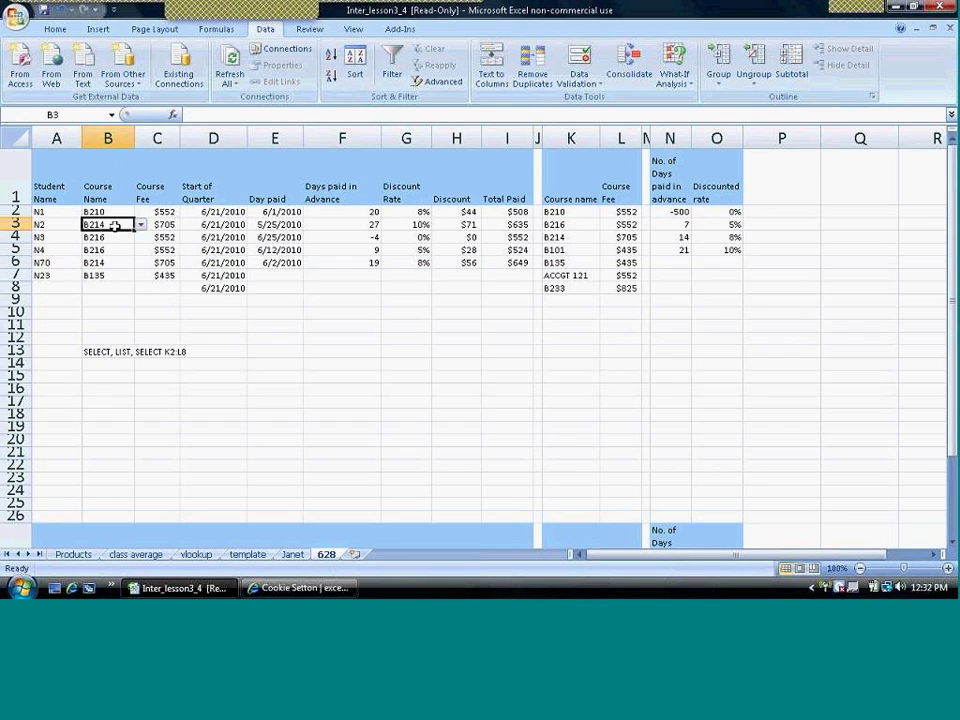
key(Delete)
key(Right)
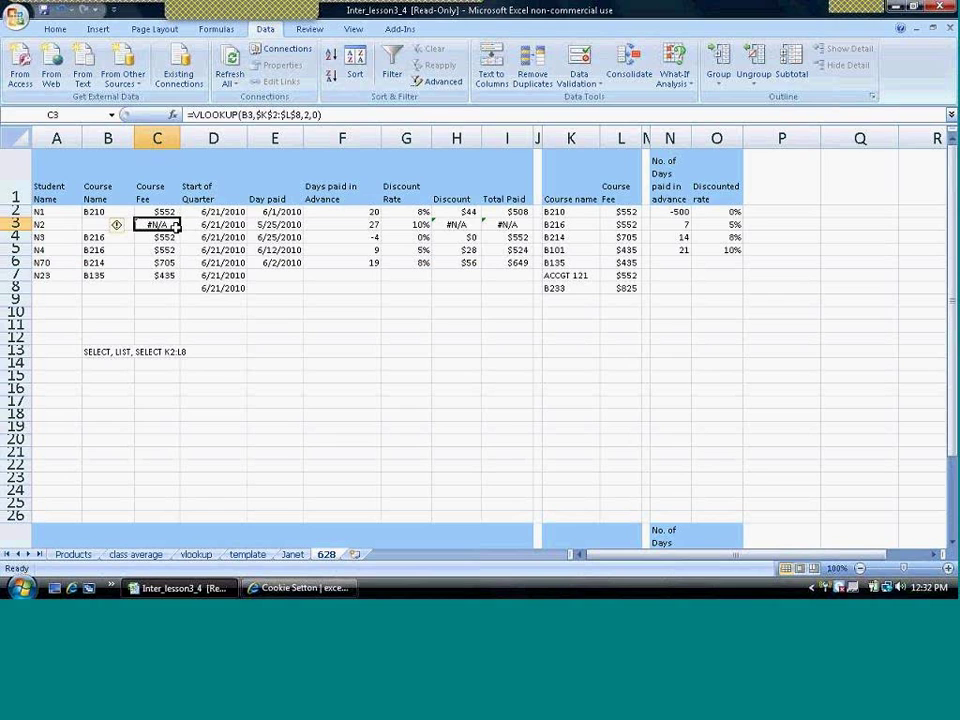
click(112, 237)
key(Delete)
key(Right)
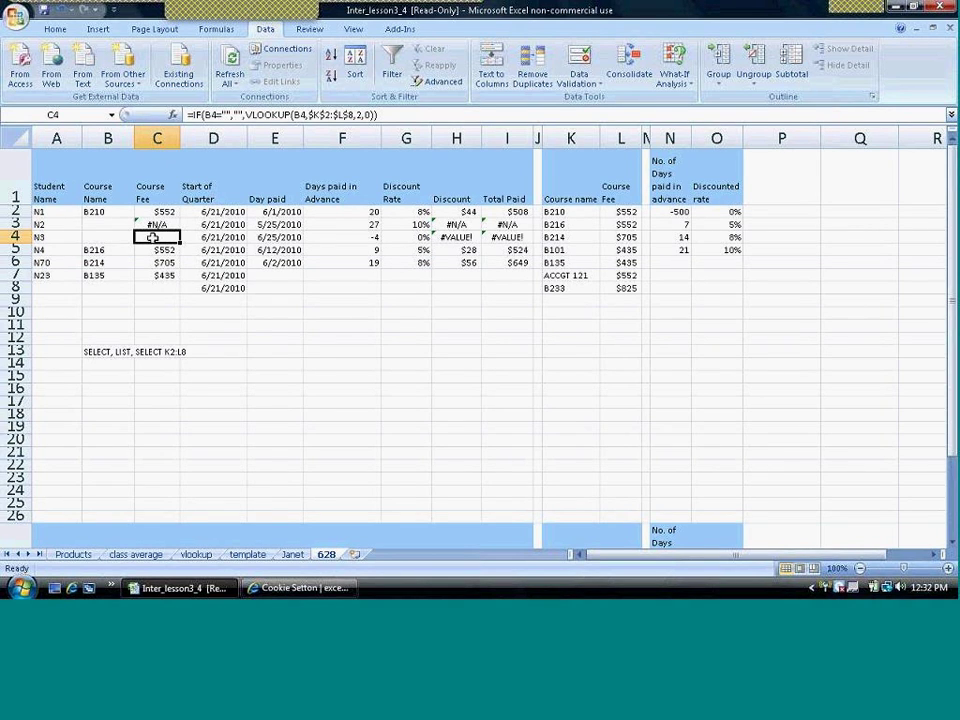
Step: Compare the plain VLOOKUP formula in C3 with the IF-wrapped formula in C2
click(150, 225)
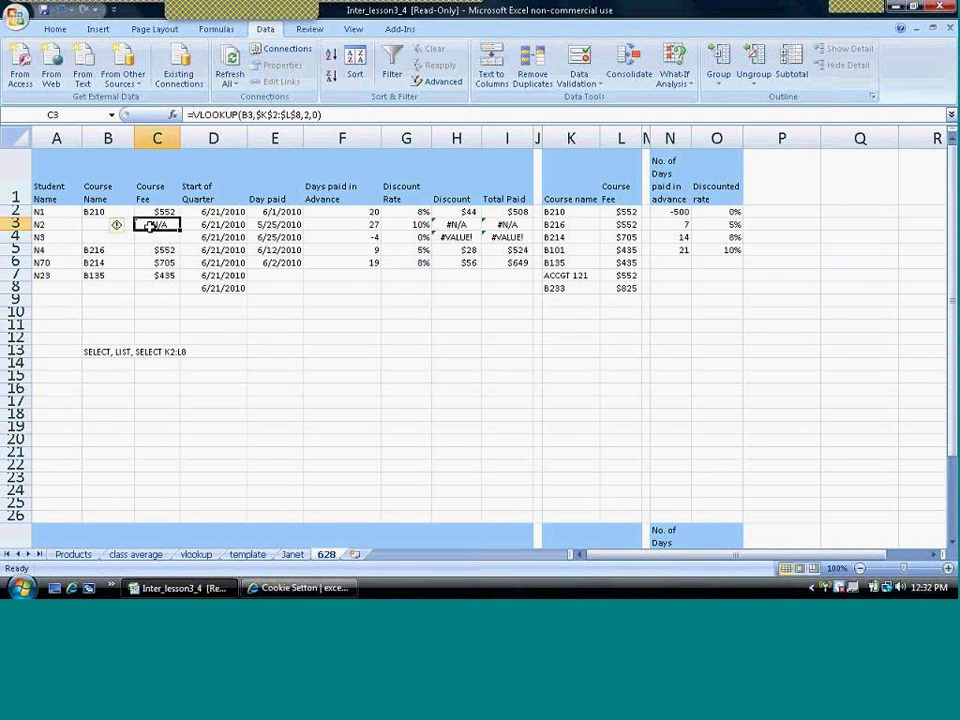
click(108, 212)
click(165, 212)
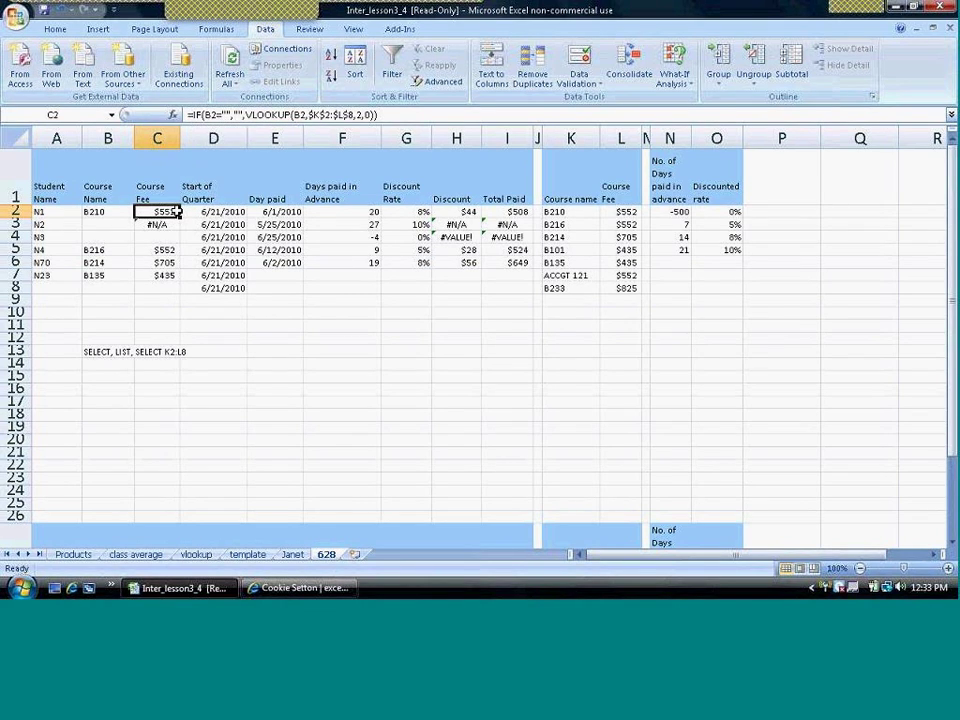
click(157, 225)
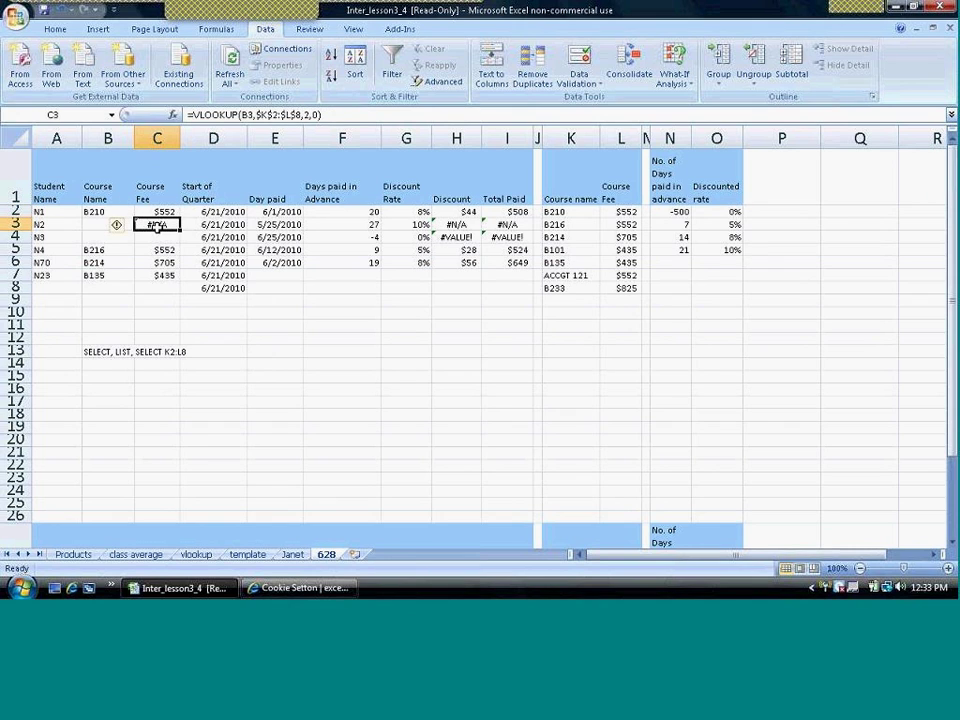
Step: Fill the IF and VLOOKUP formula from C2 down the Course Fee column through C12
click(178, 213)
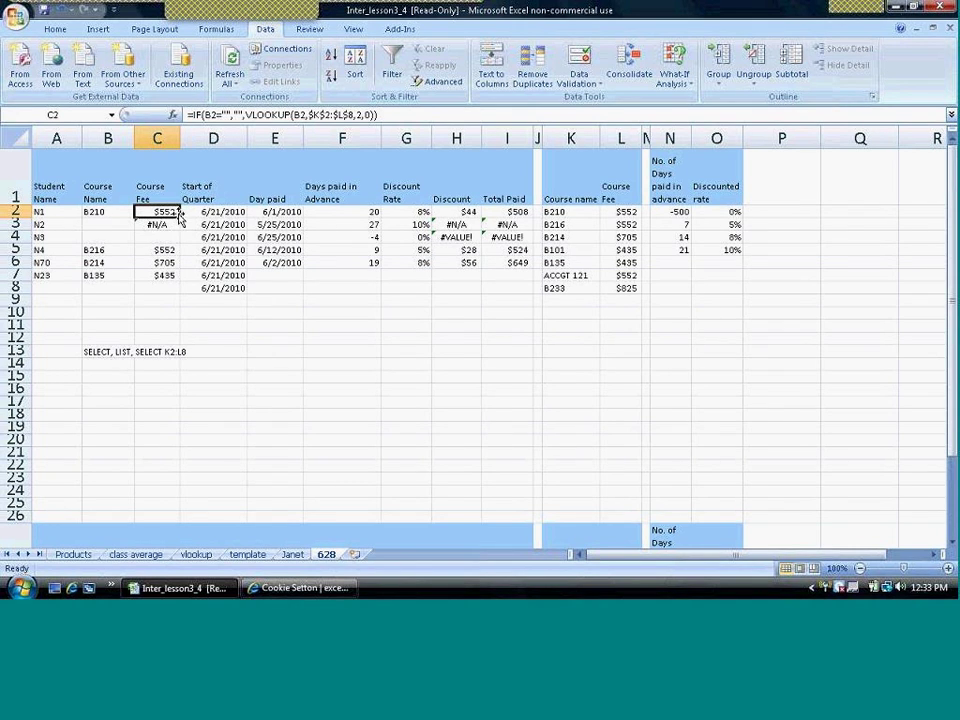
drag(180, 217, 181, 344)
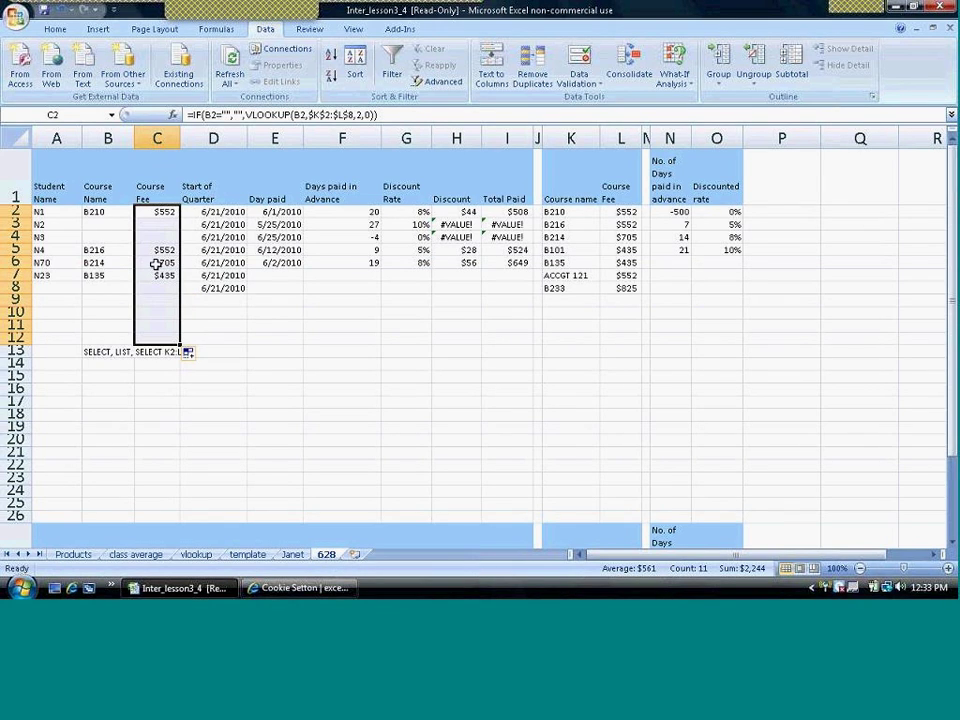
click(155, 287)
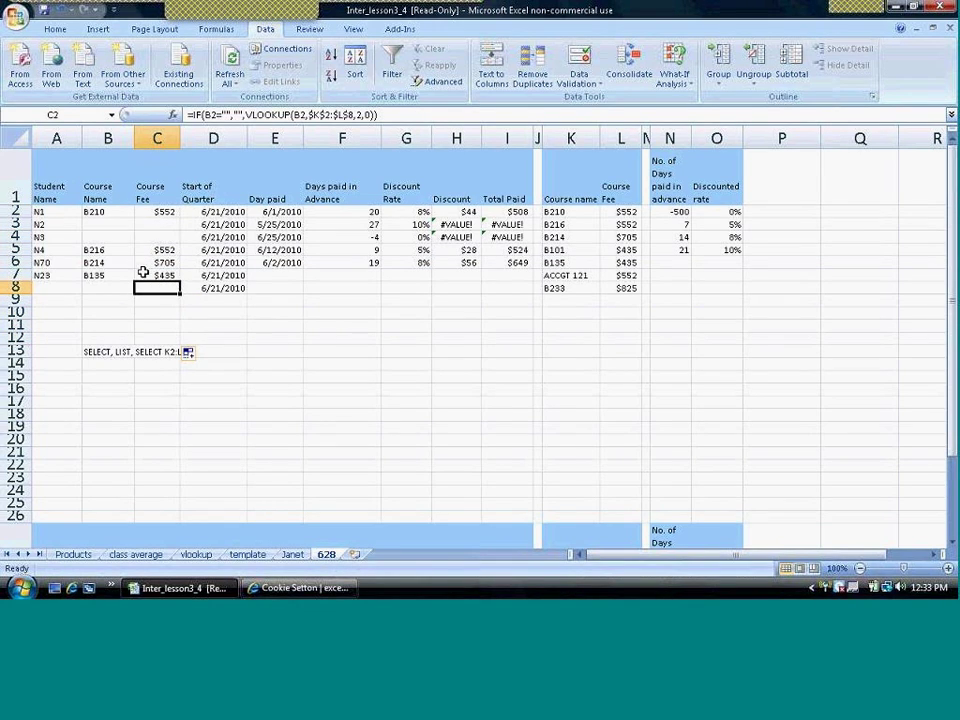
Step: Undo the Course Fee fill and the clearing of the course names in B3 and B4
shift+click(140, 212)
key(ctrl+z)
key(ctrl+z)
key(ctrl+z)
key(ctrl+z)
key(ctrl+z)
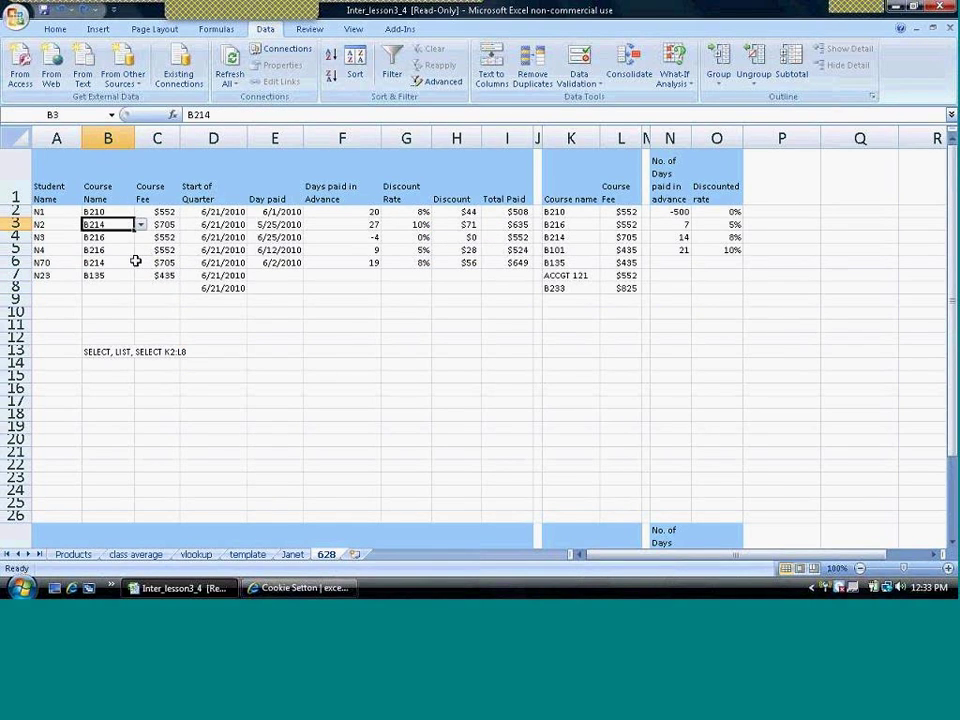
Step: Inspect the IF function arguments behind the Course Fee formula in C2
click(172, 226)
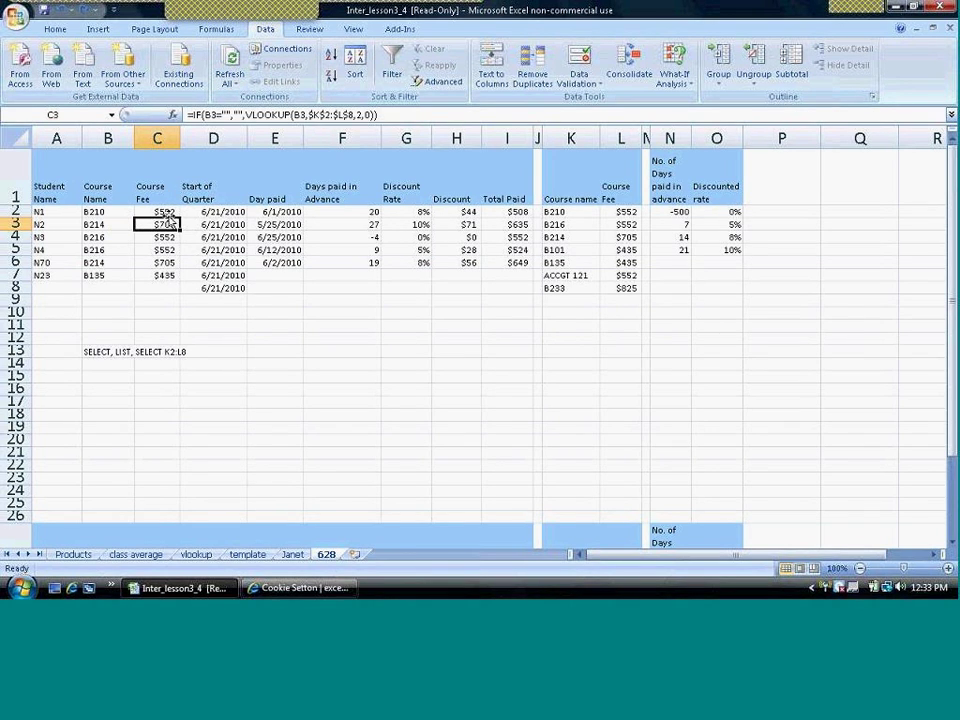
click(157, 211)
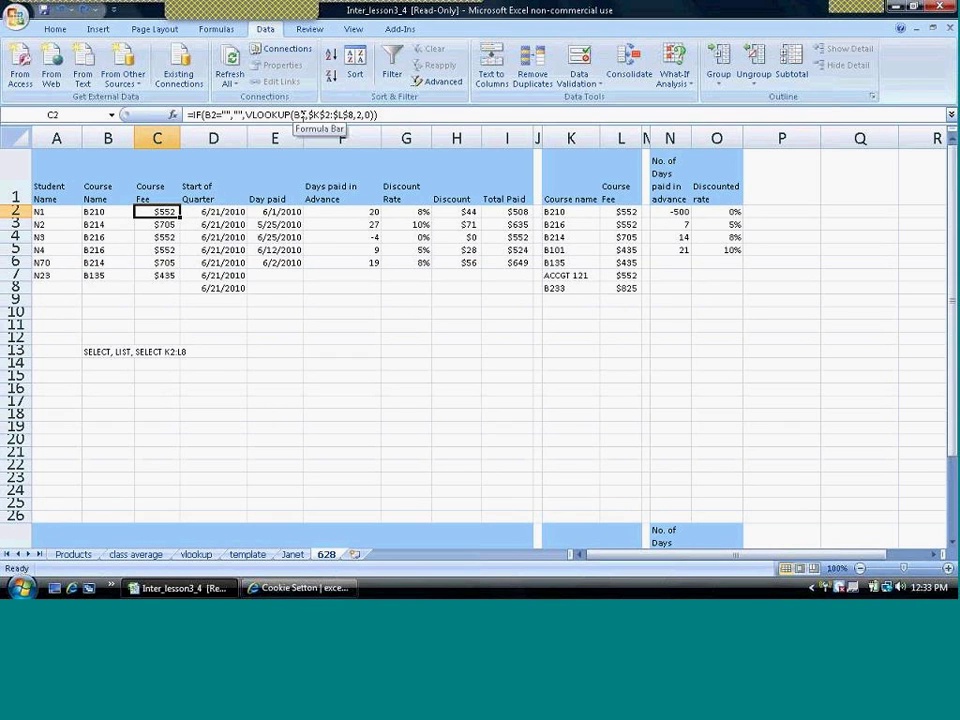
click(174, 117)
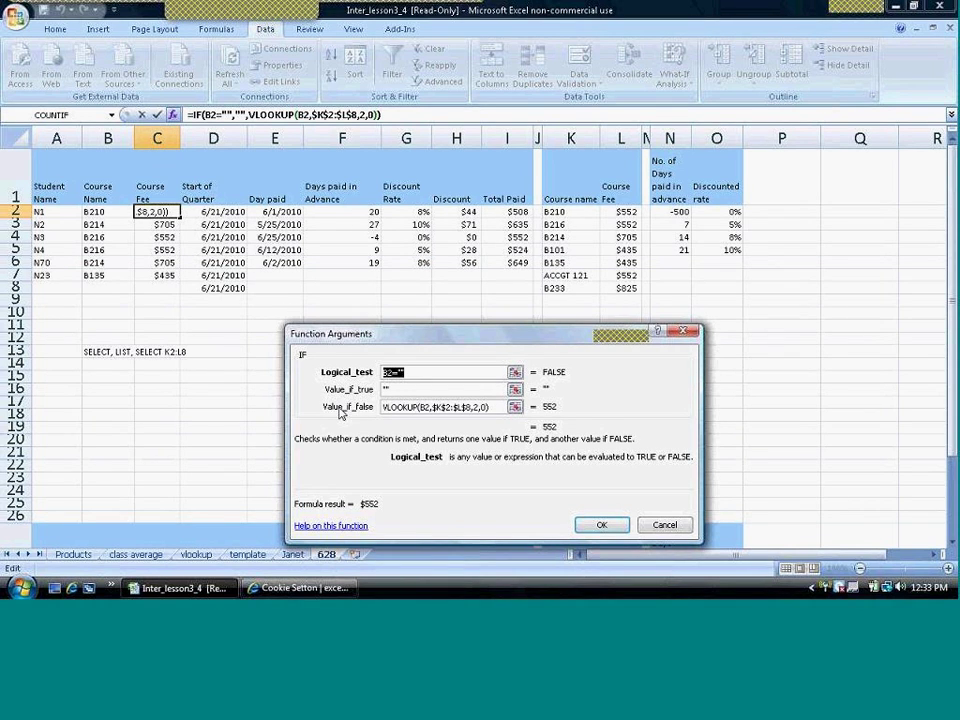
click(601, 524)
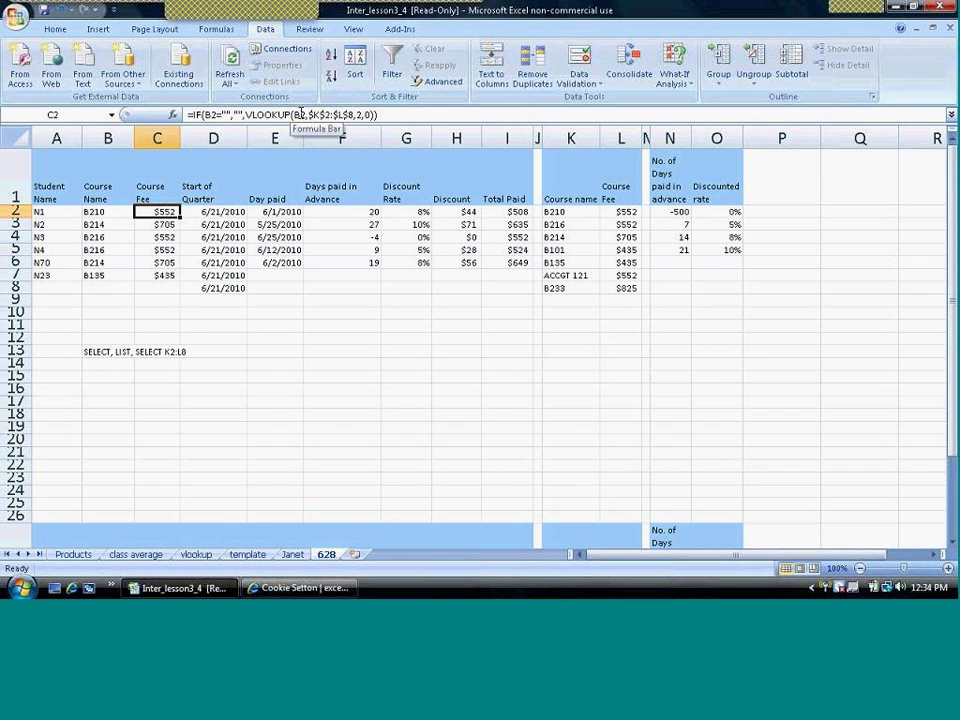
Step: Trace the C2 formula's lookup value in B2 and its lookup table in K2:L8
click(110, 212)
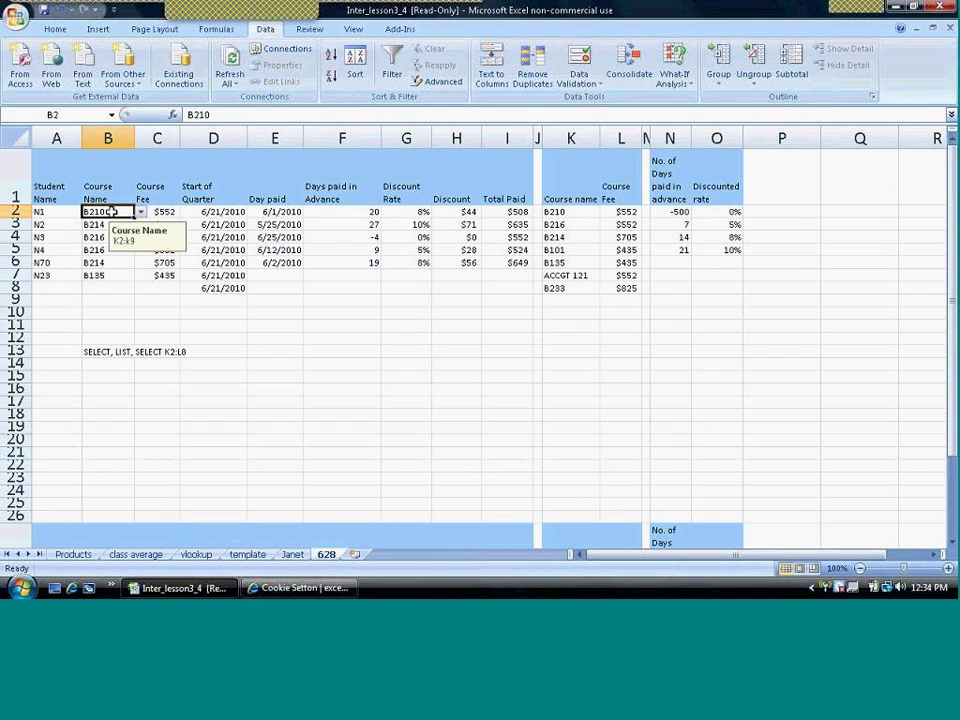
click(163, 212)
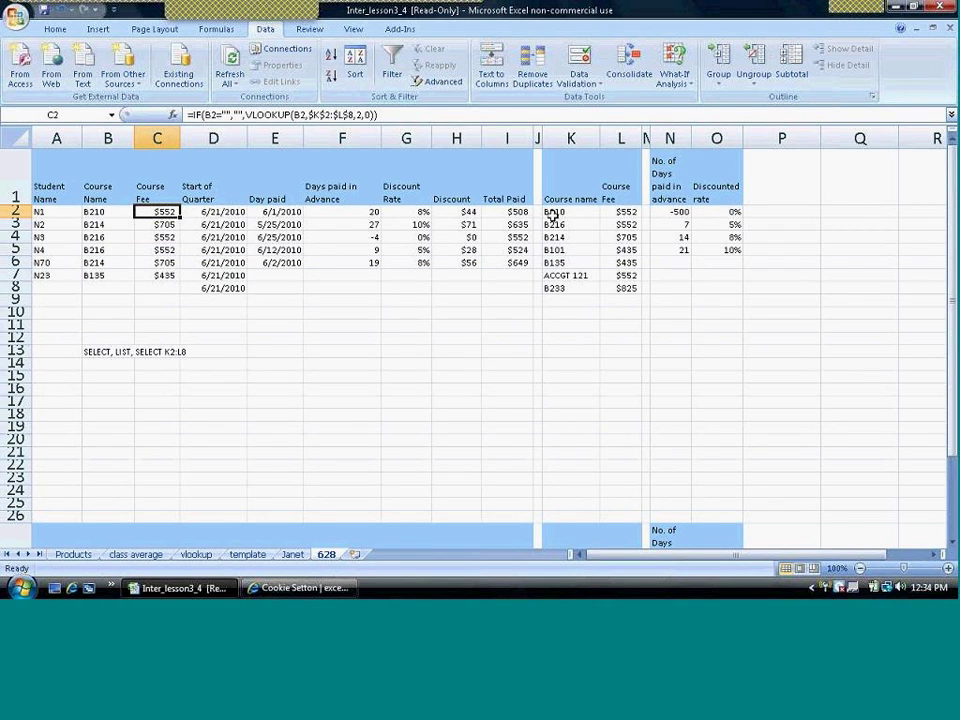
drag(551, 212, 609, 288)
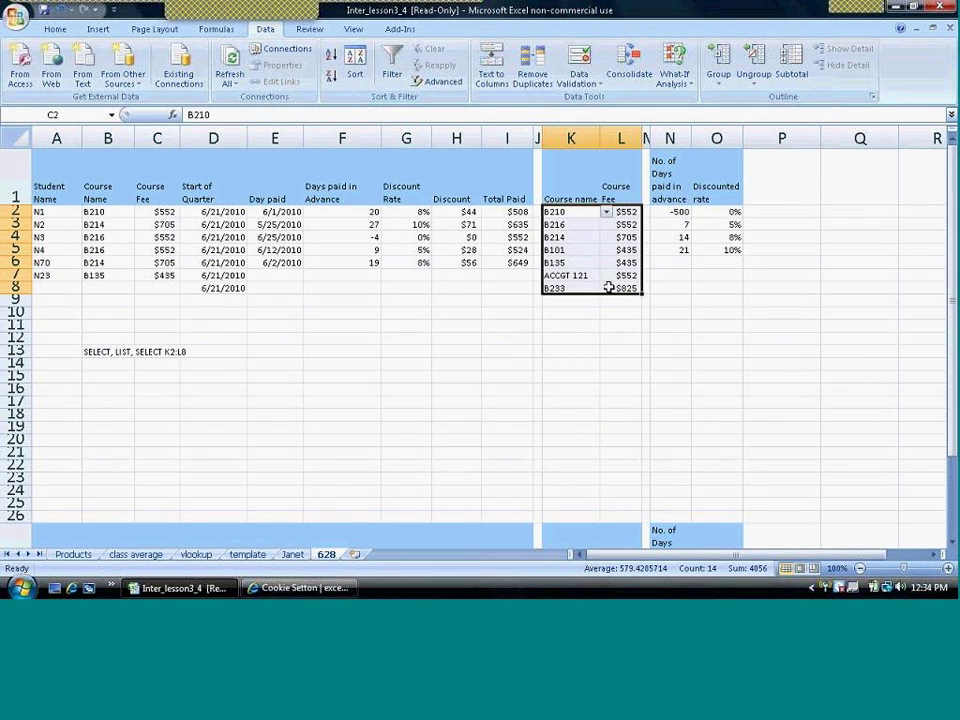
click(155, 210)
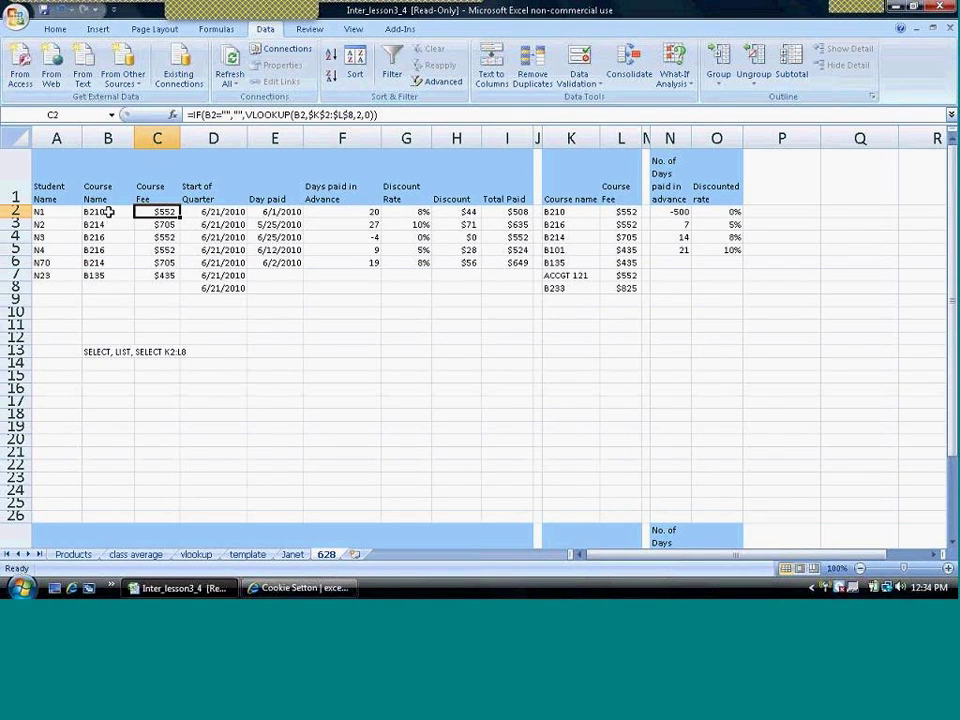
Step: Check the course drop-down list in B2, try to enter 210 as the course name, and cancel the entry
click(110, 212)
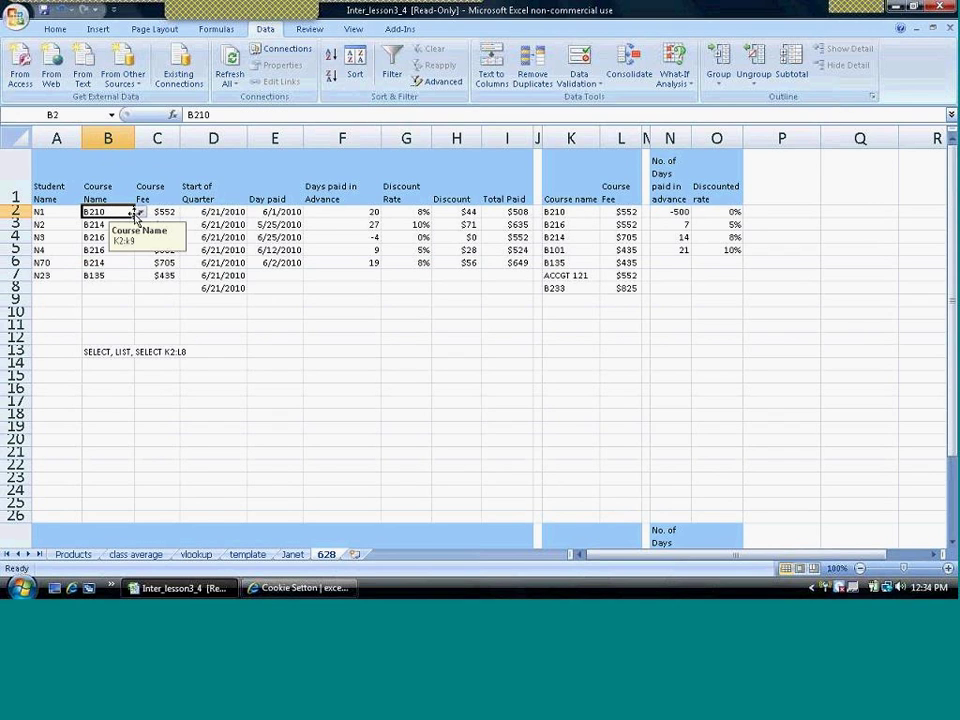
click(141, 213)
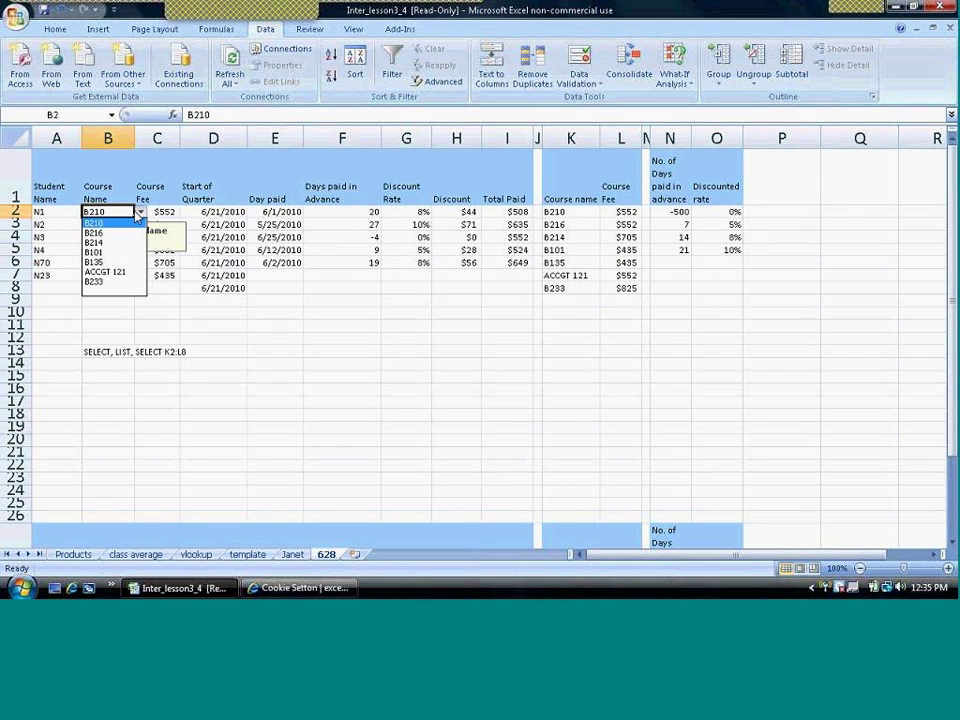
click(127, 214)
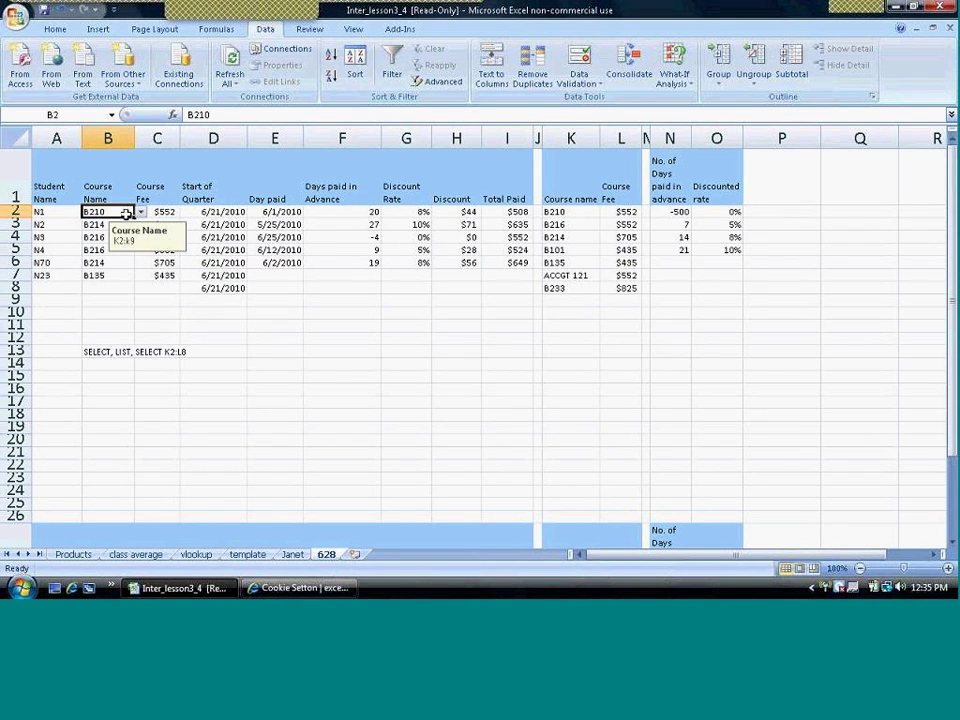
text(210)
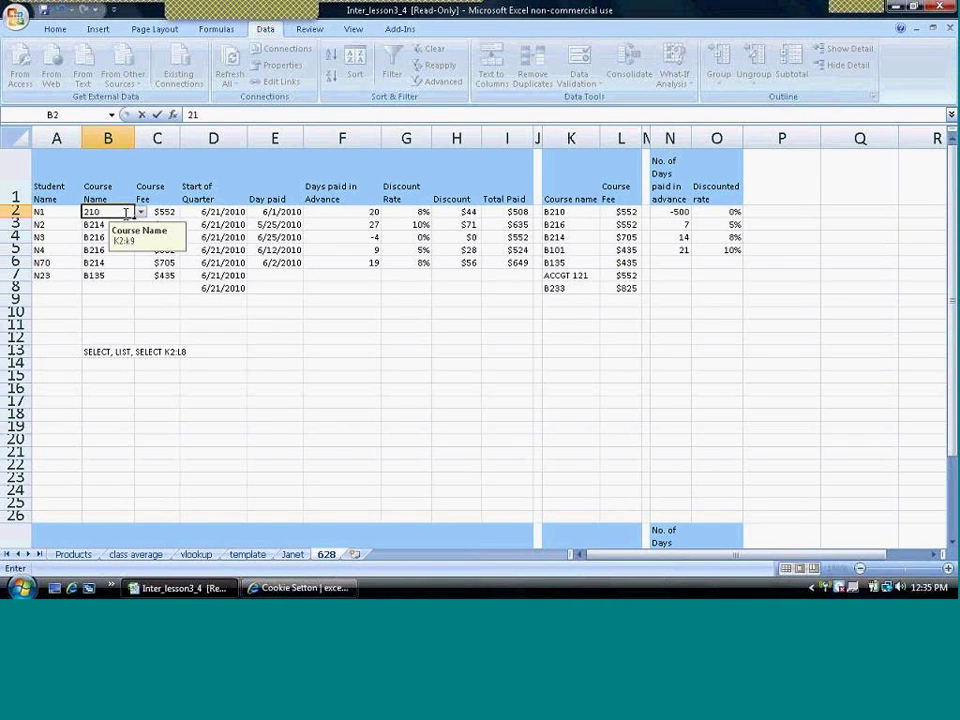
key(Return)
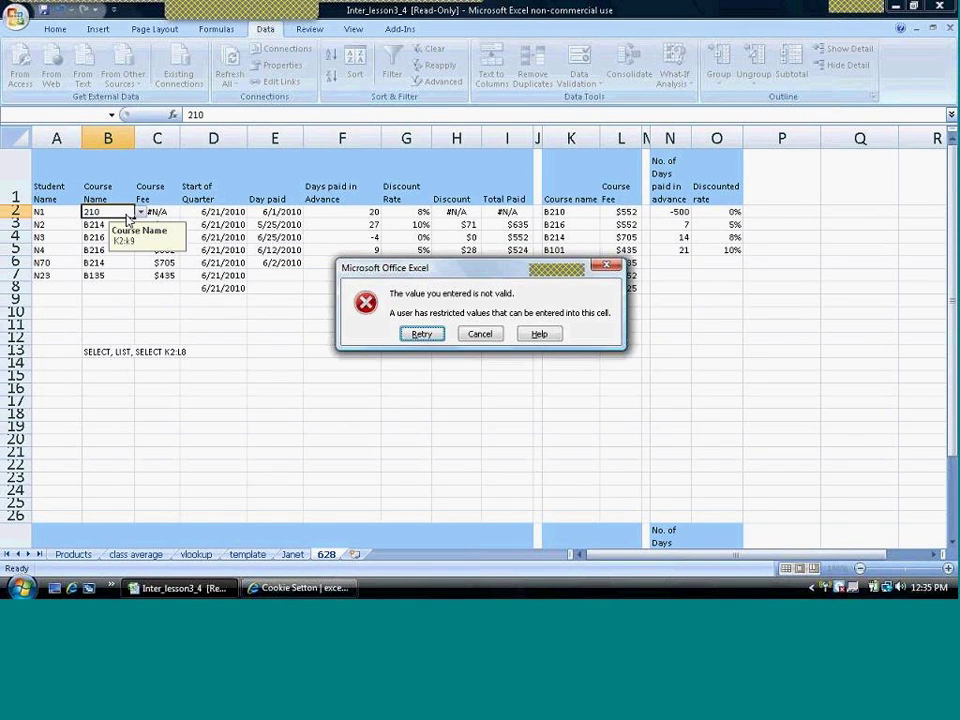
click(480, 334)
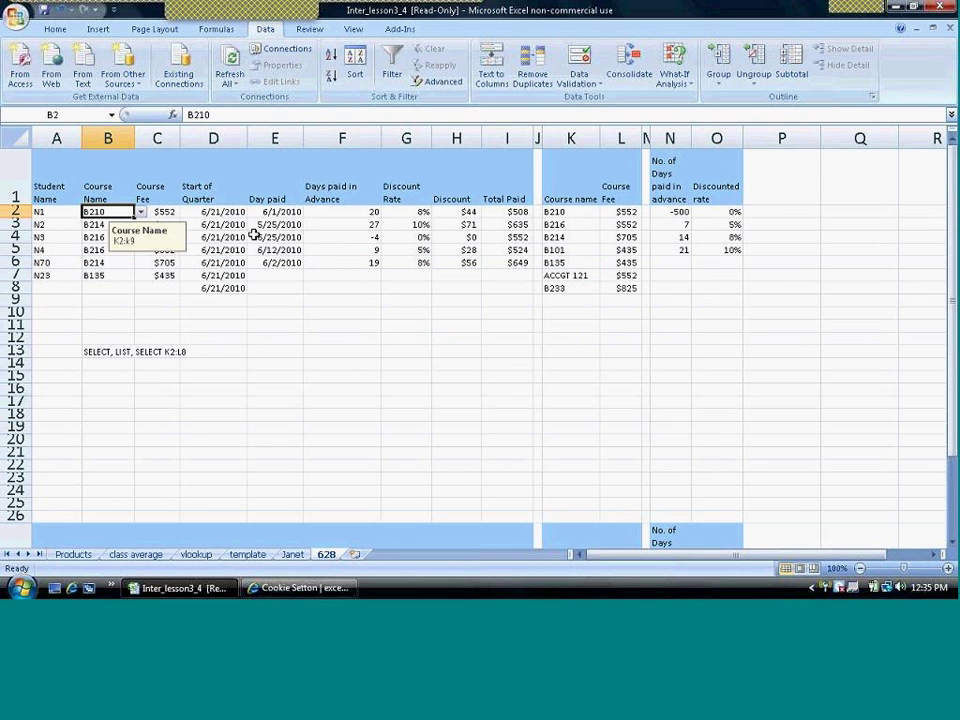
Step: Review the first student's fee, quarter start date and payment date, and examine the Days paid in Advance formula in F2
click(163, 211)
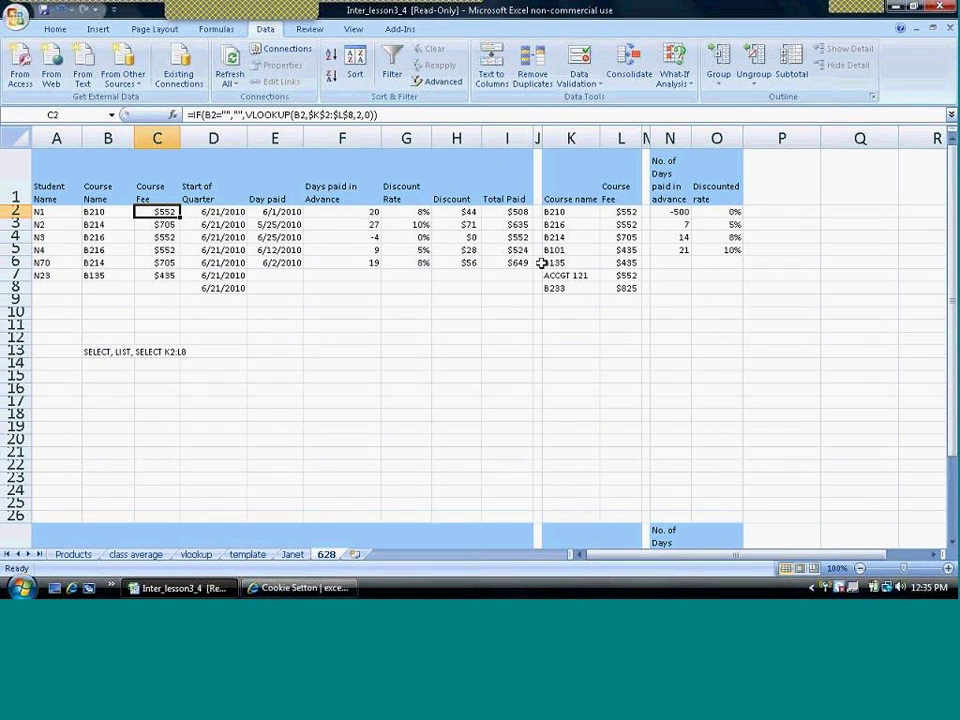
click(230, 214)
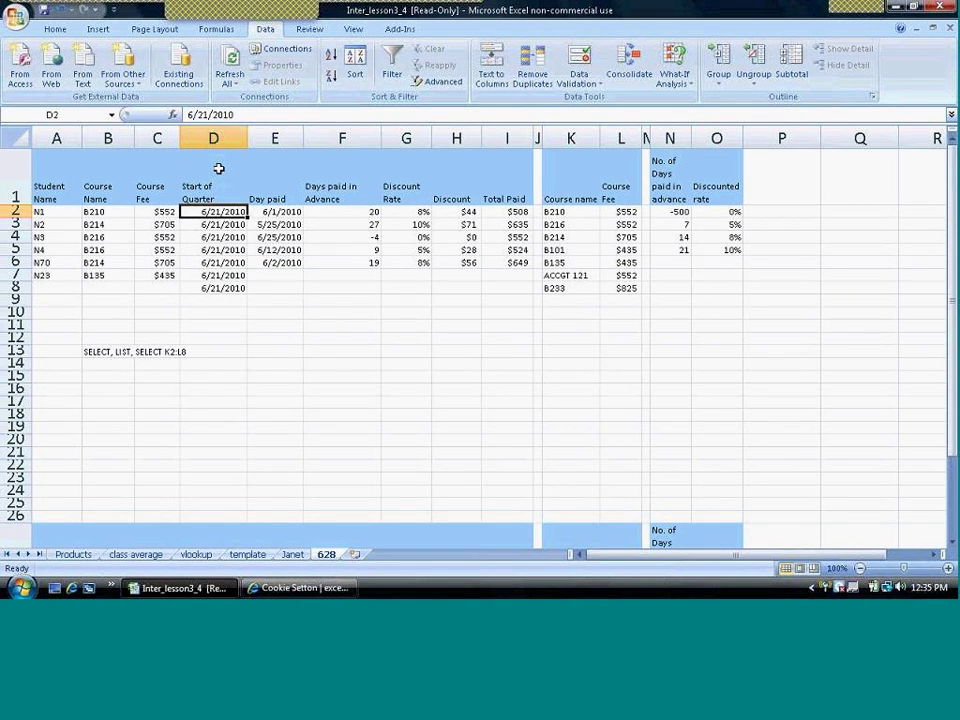
click(284, 214)
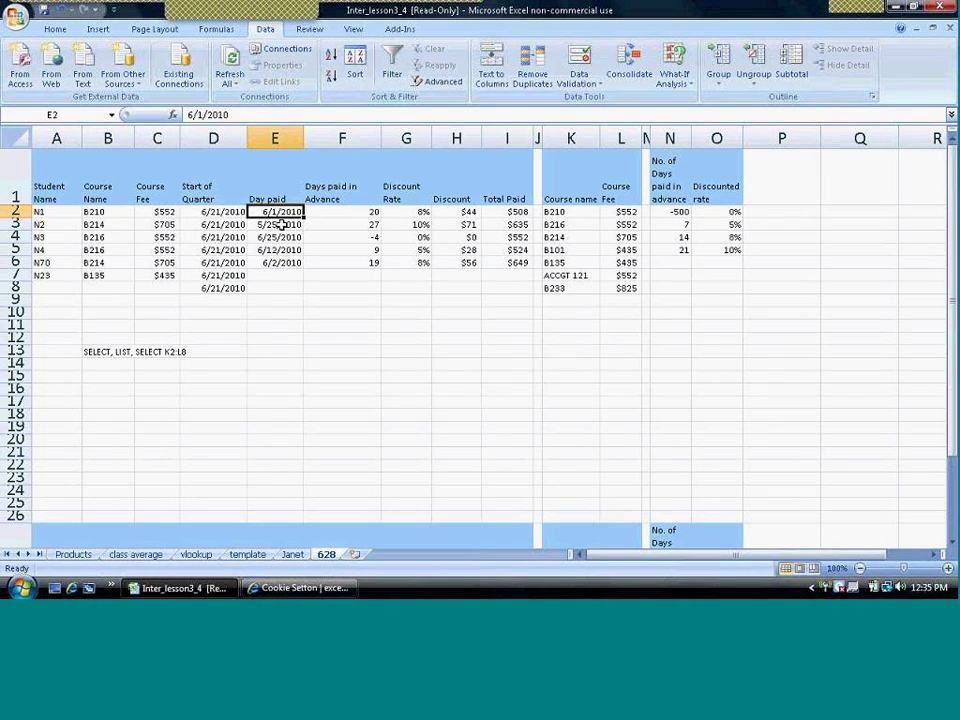
click(322, 213)
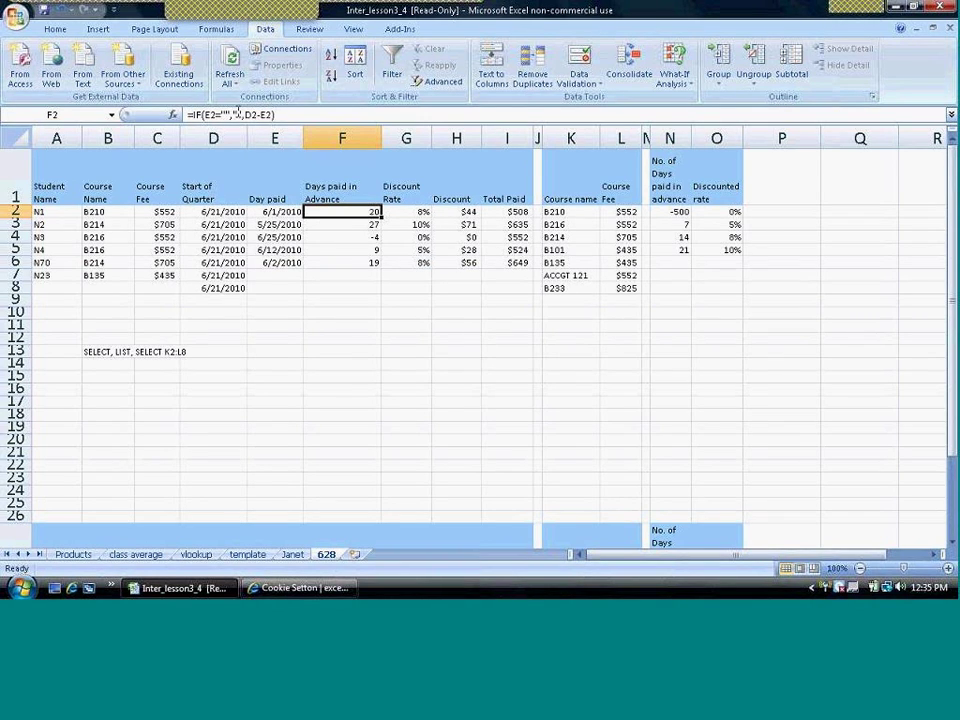
Step: Strip the IF wrapper from the Days paid in Advance formula in F2, leaving =D2-E2
click(244, 116)
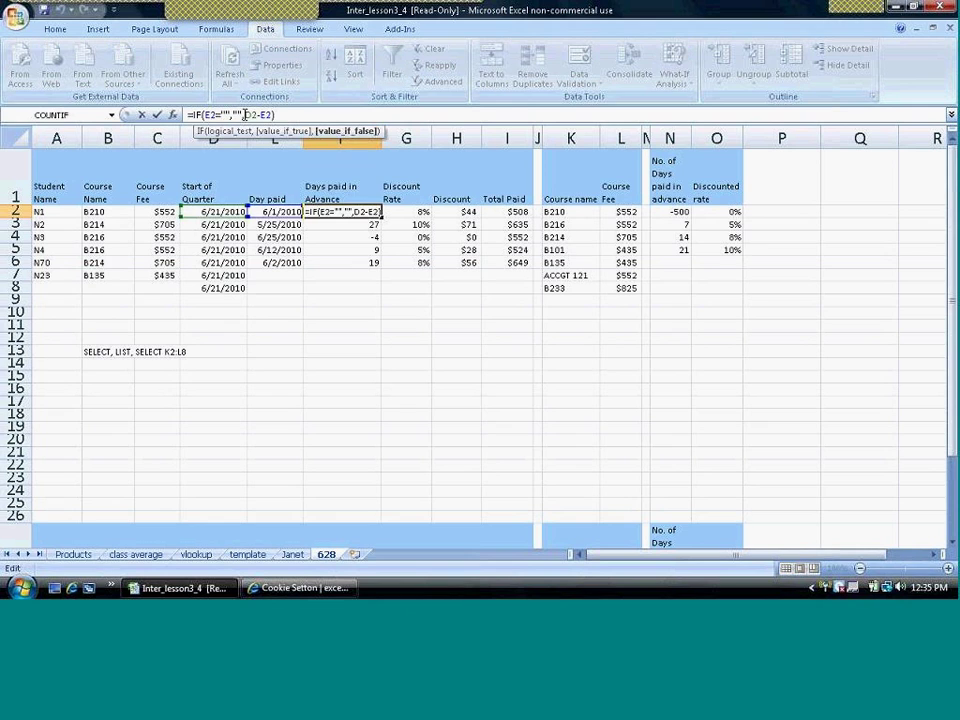
key(BackSpace)
key(BackSpace)
key(BackSpace)
key(BackSpace)
key(BackSpace)
key(BackSpace)
key(BackSpace)
key(BackSpace)
key(BackSpace)
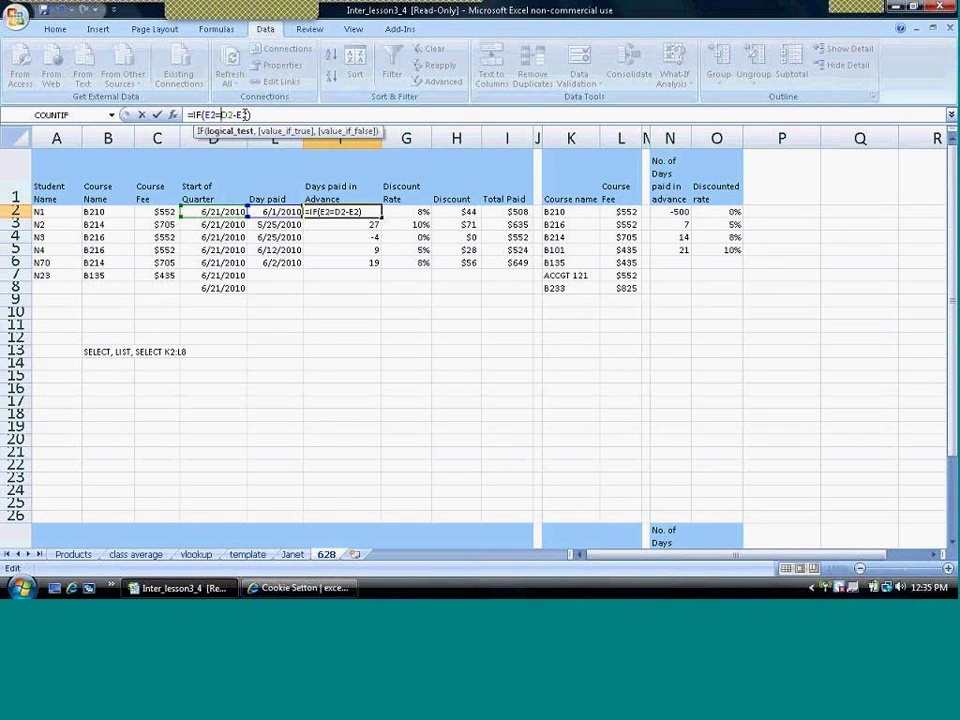
key(BackSpace)
key(BackSpace)
key(BackSpace)
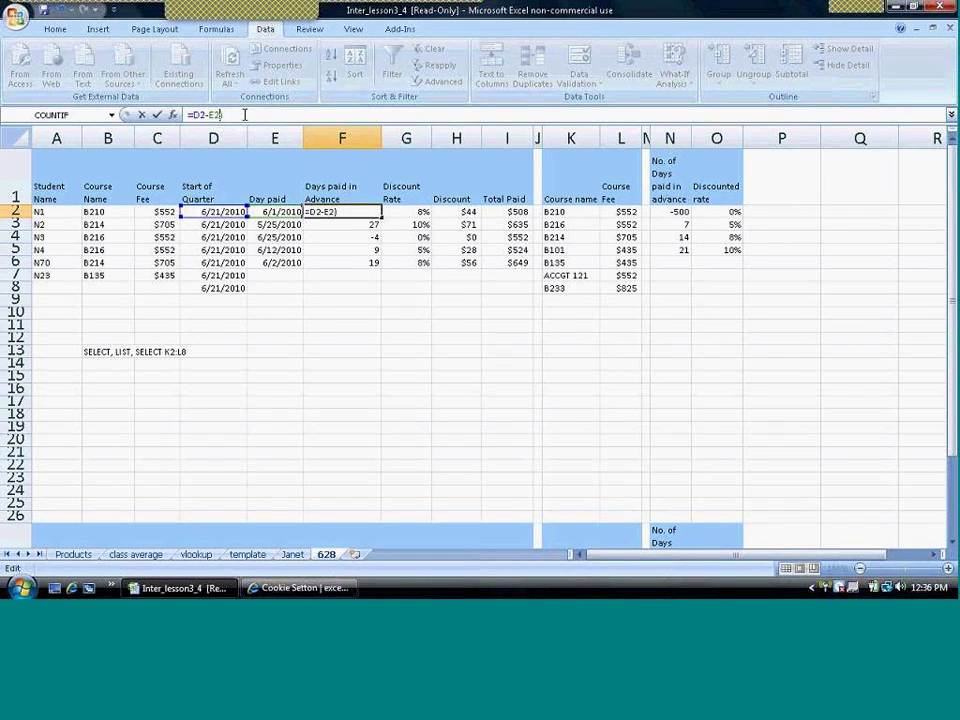
key(Return)
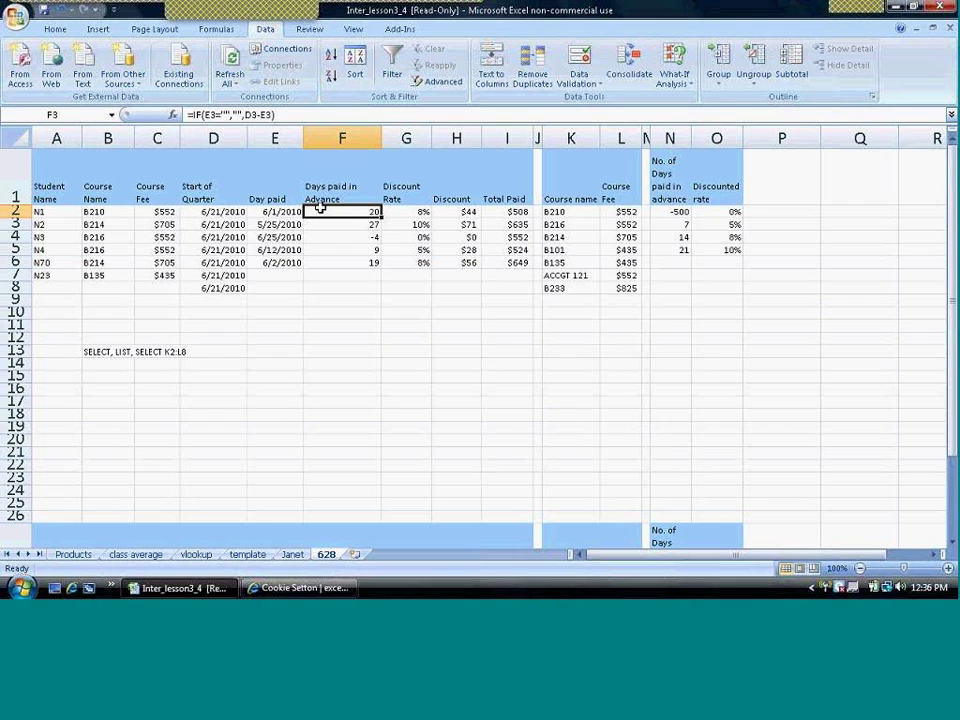
click(318, 209)
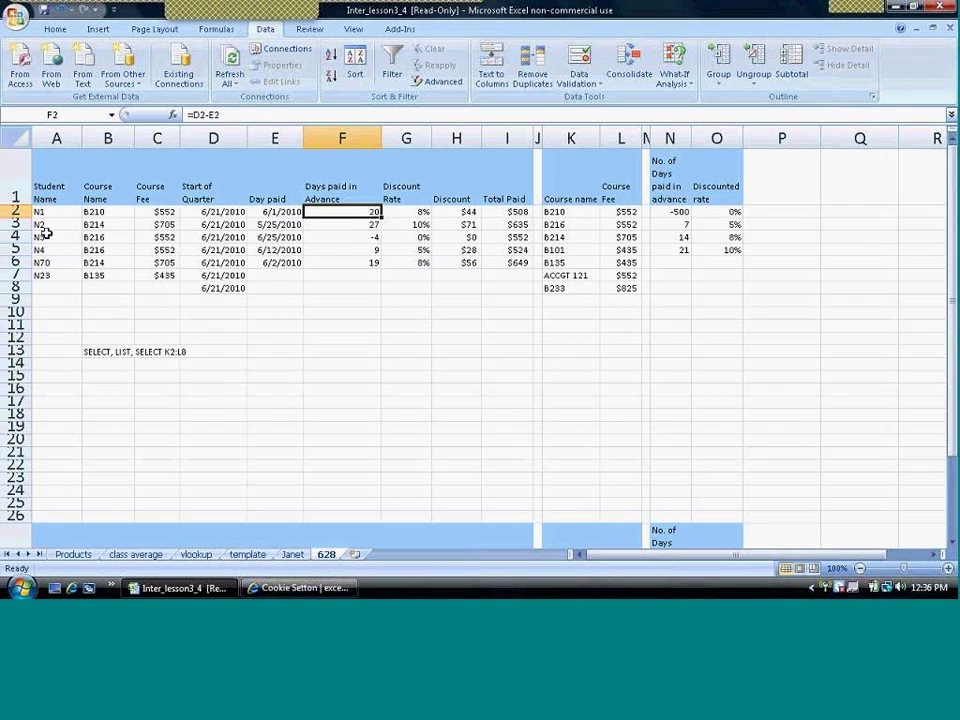
Step: Clear the course name in B2 and the quarter start date in D2 to test the F2 formula, and undo both deletions
click(104, 215)
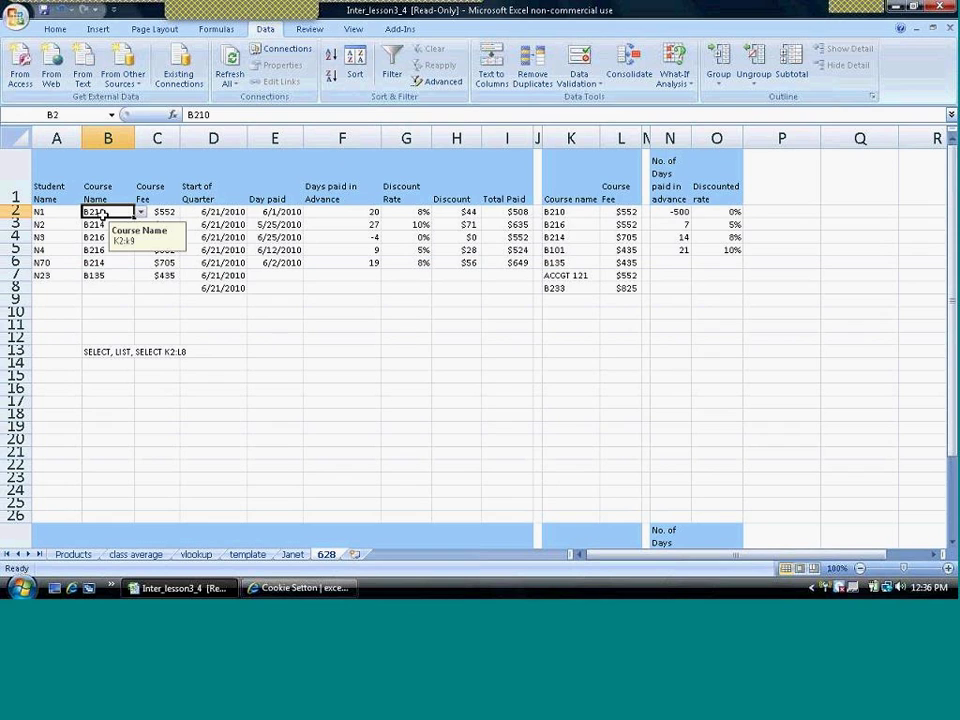
key(Delete)
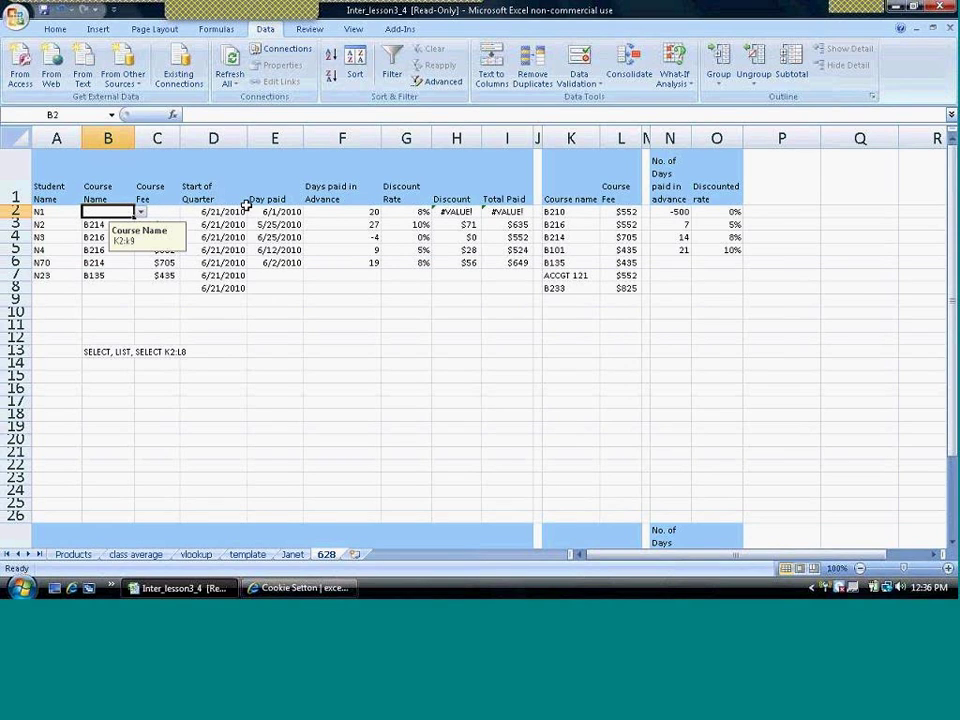
click(325, 211)
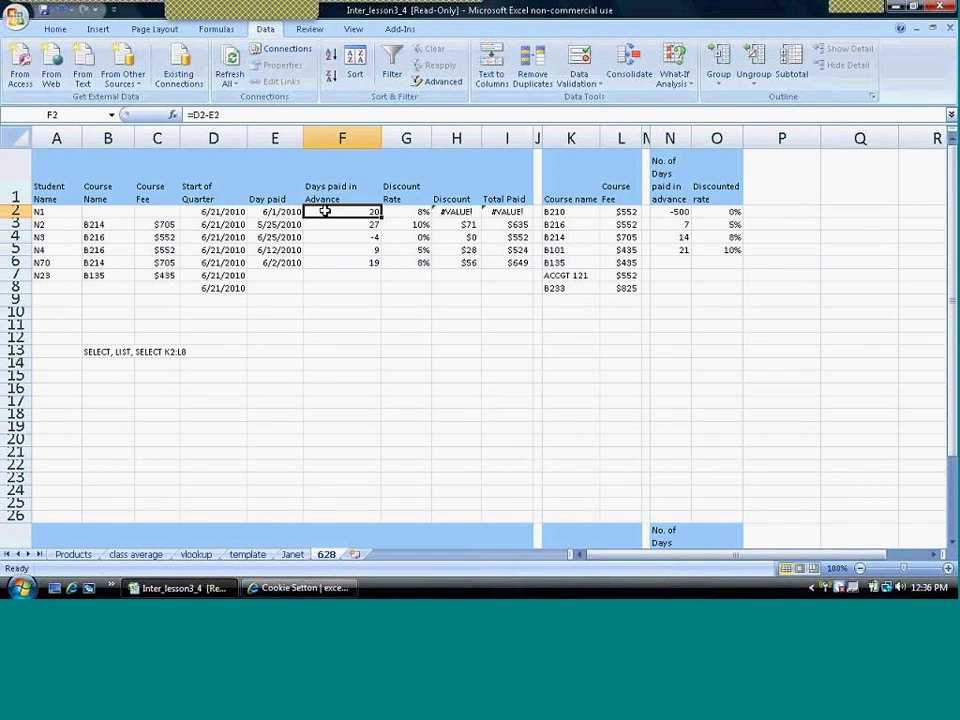
click(232, 212)
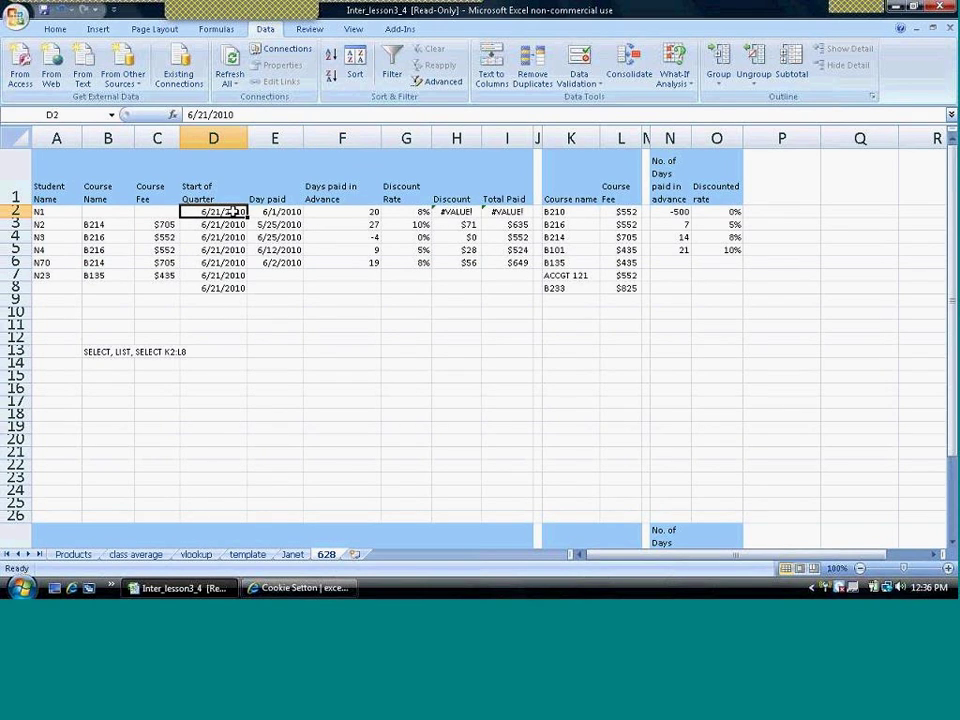
key(Delete)
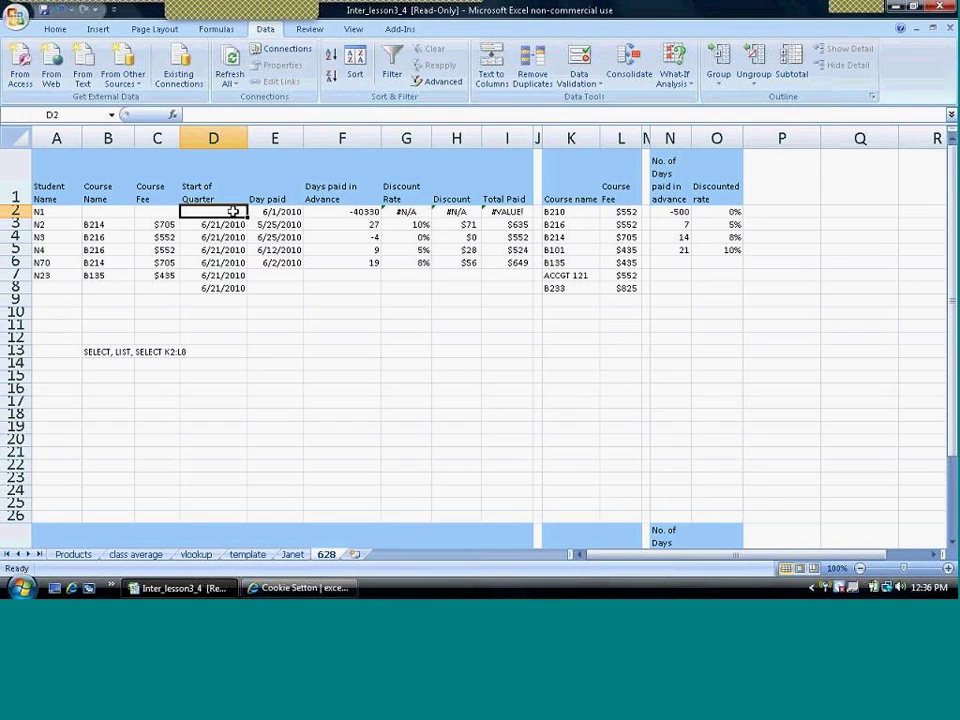
click(312, 212)
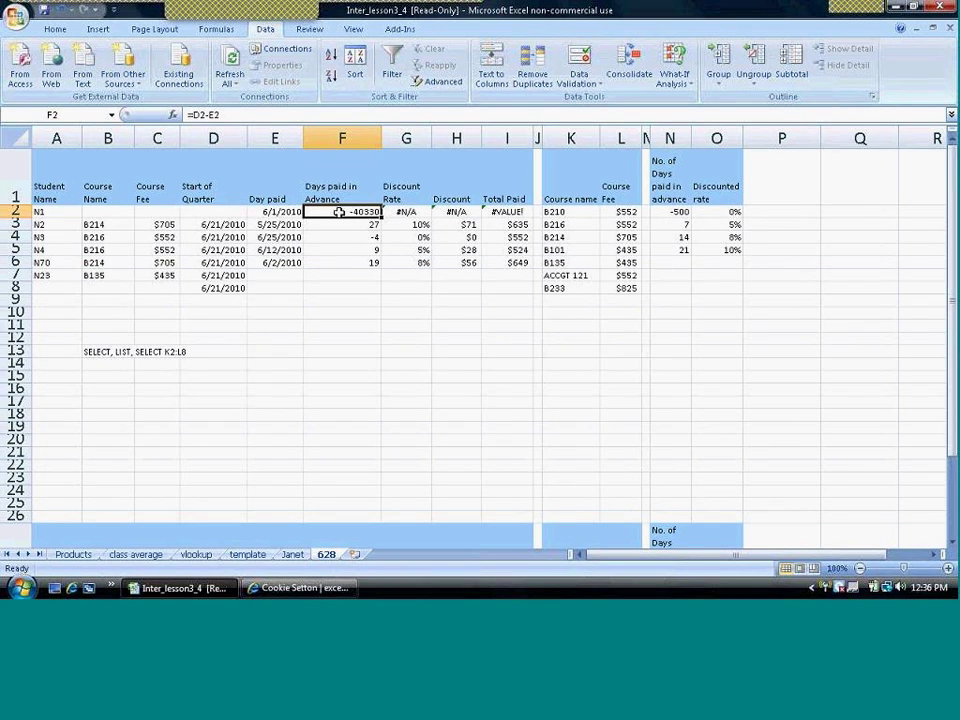
click(330, 224)
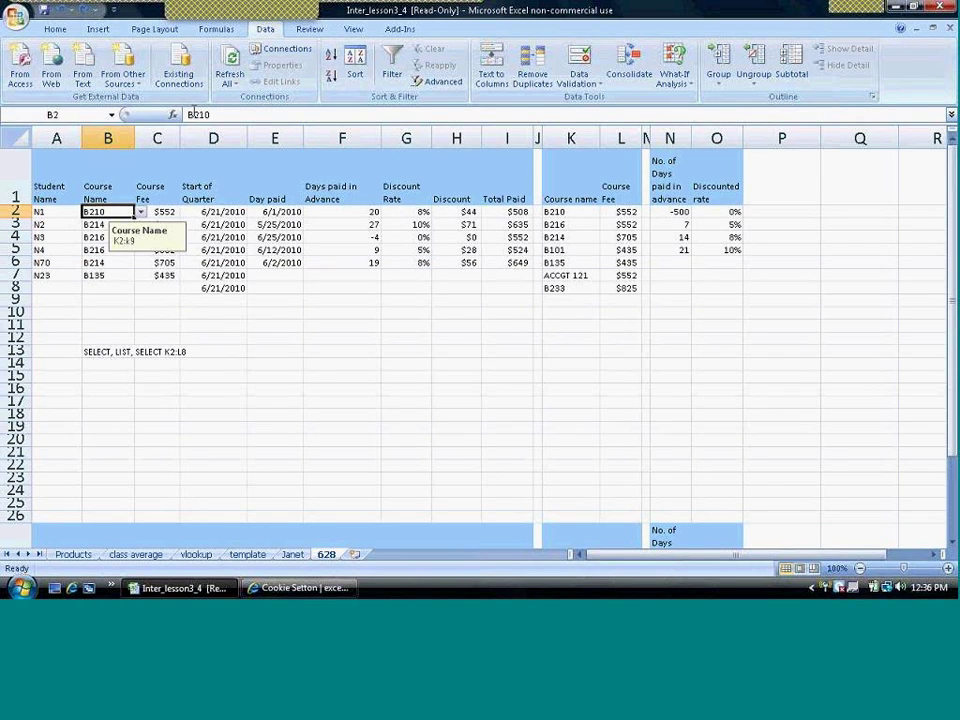
click(348, 211)
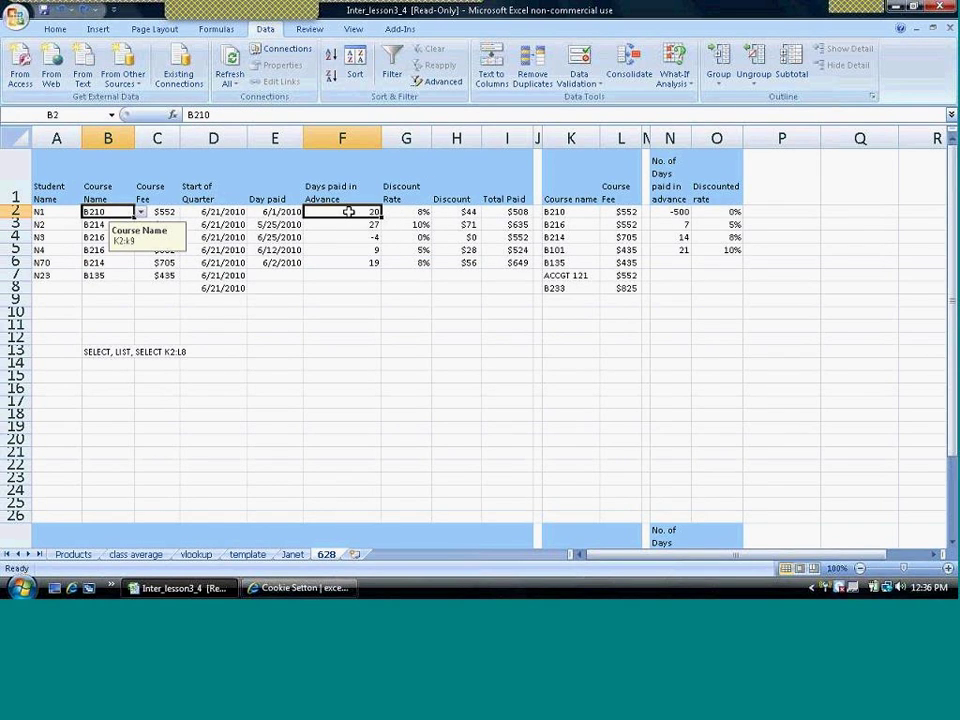
Step: Review the Discount Rate formula in G2 and fill the column's IF and VLOOKUP formula from G6 down through G13
click(411, 211)
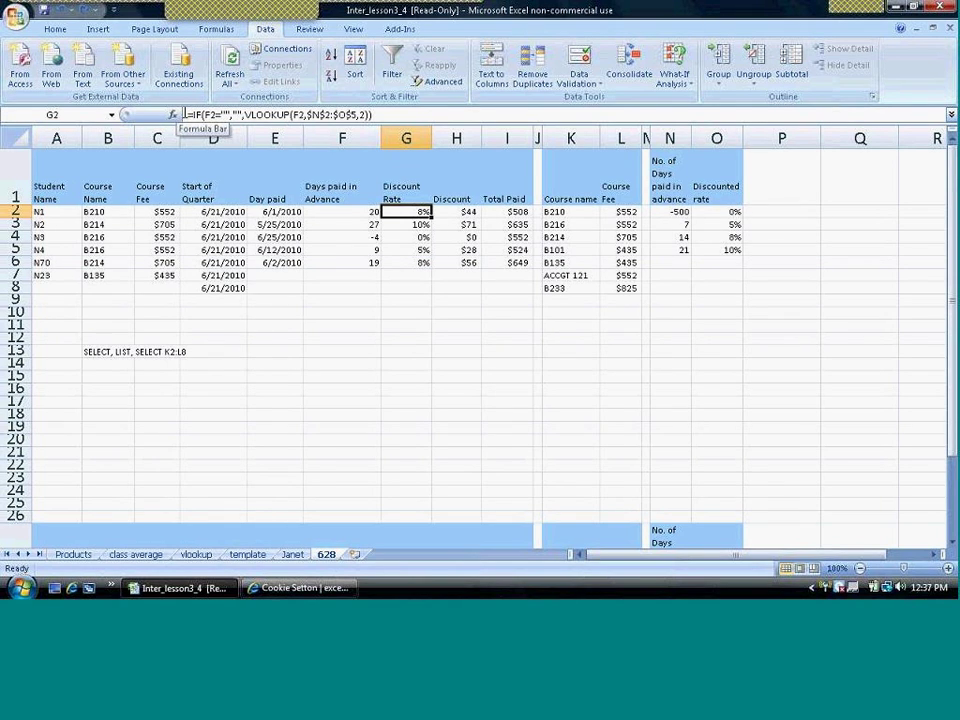
click(403, 261)
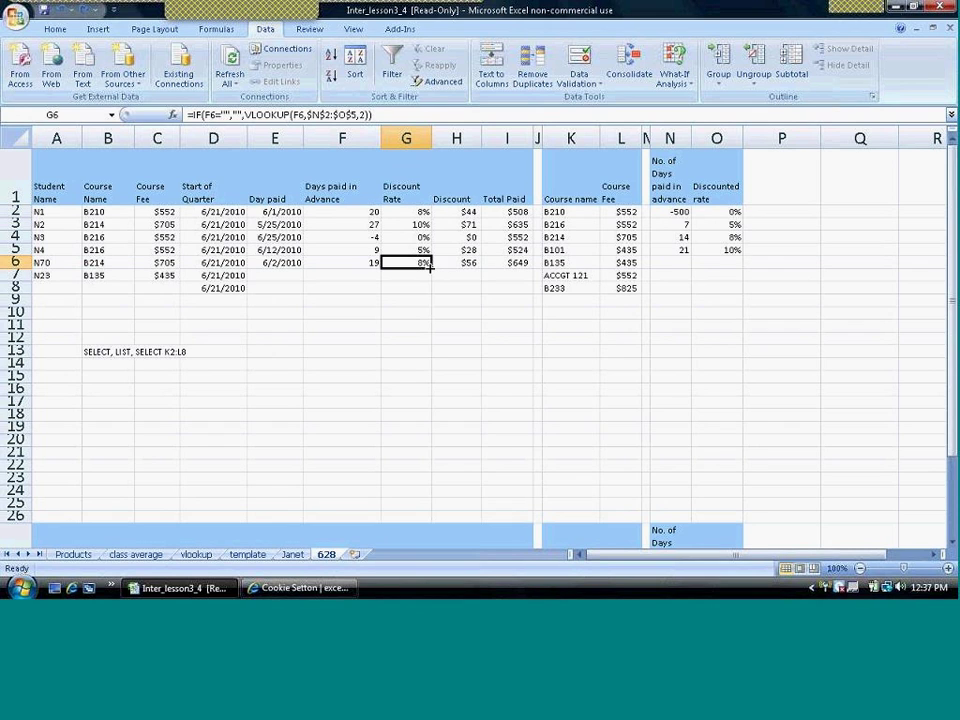
drag(431, 266, 434, 359)
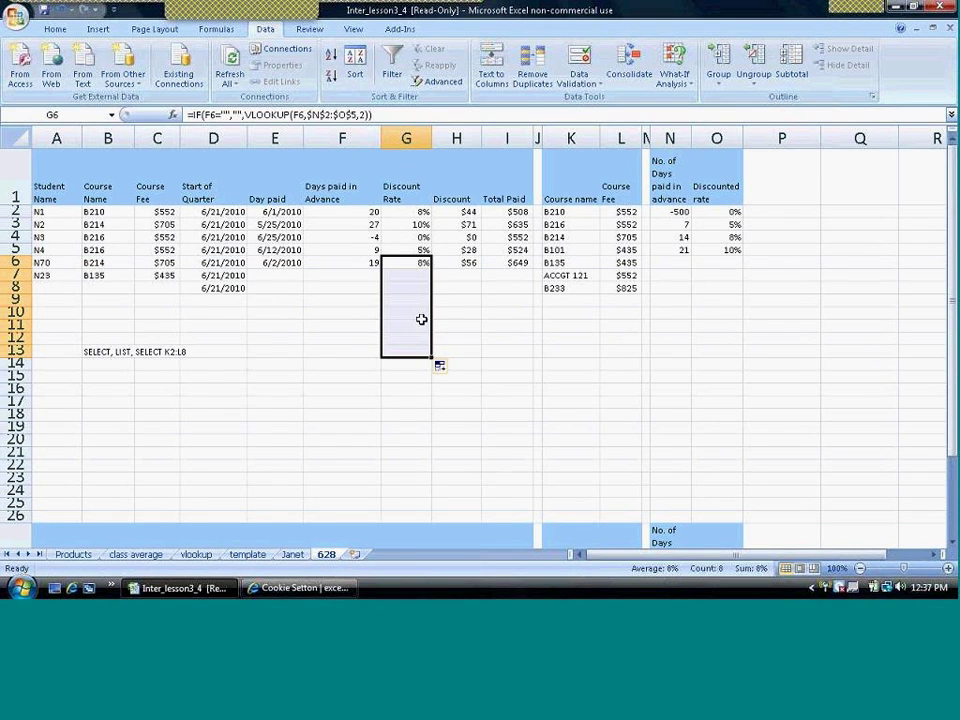
click(411, 275)
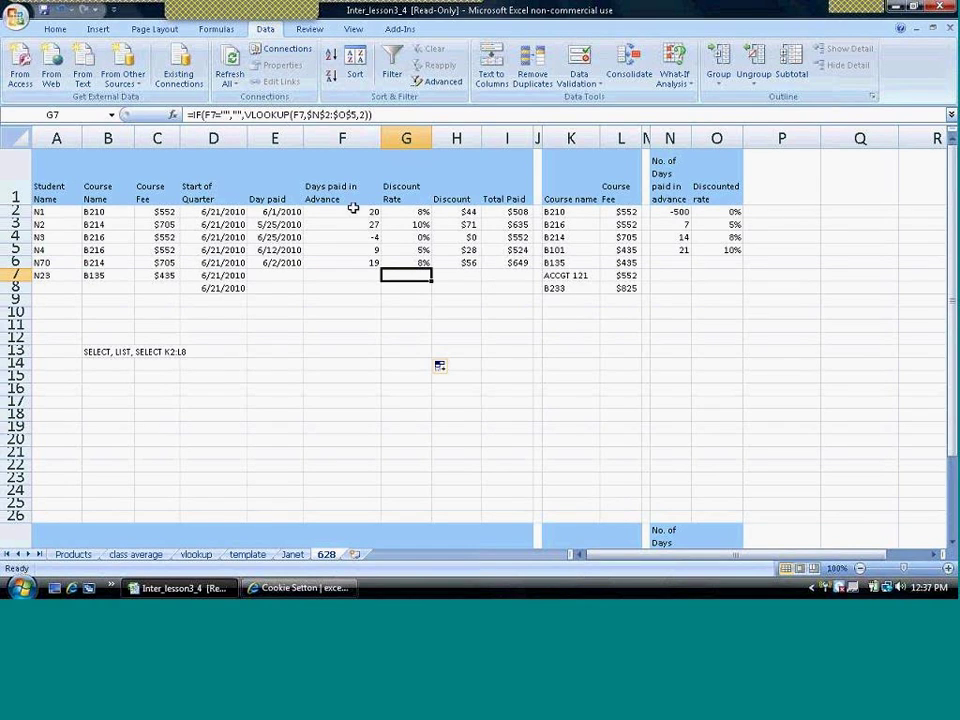
Step: Examine the Discount formula in H2 and the Total Paid formula in I2, and view the template sheet
click(445, 212)
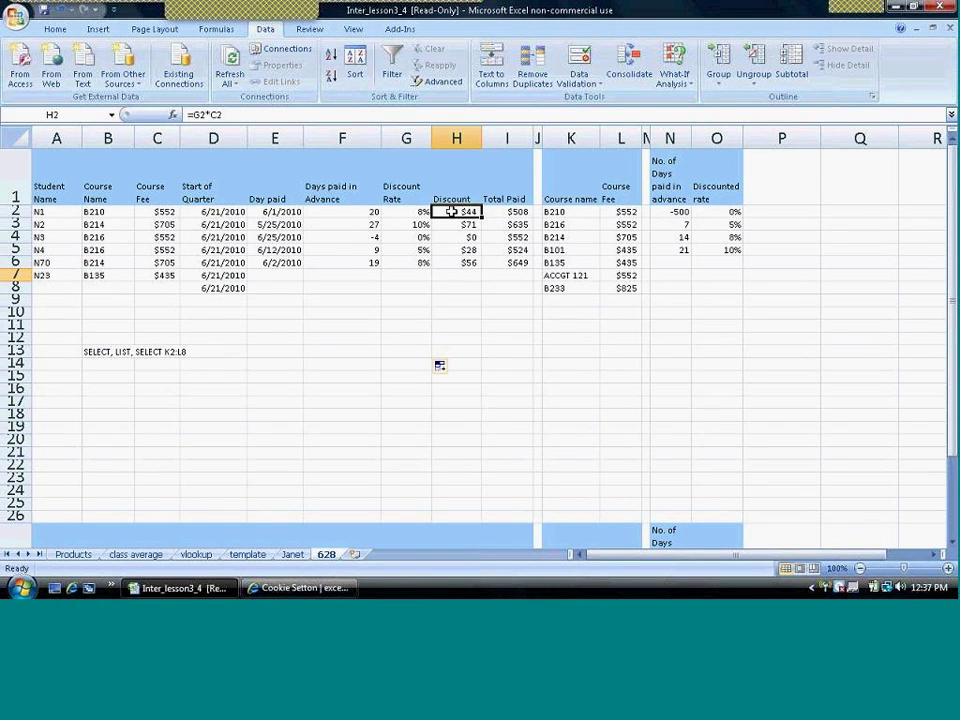
click(498, 213)
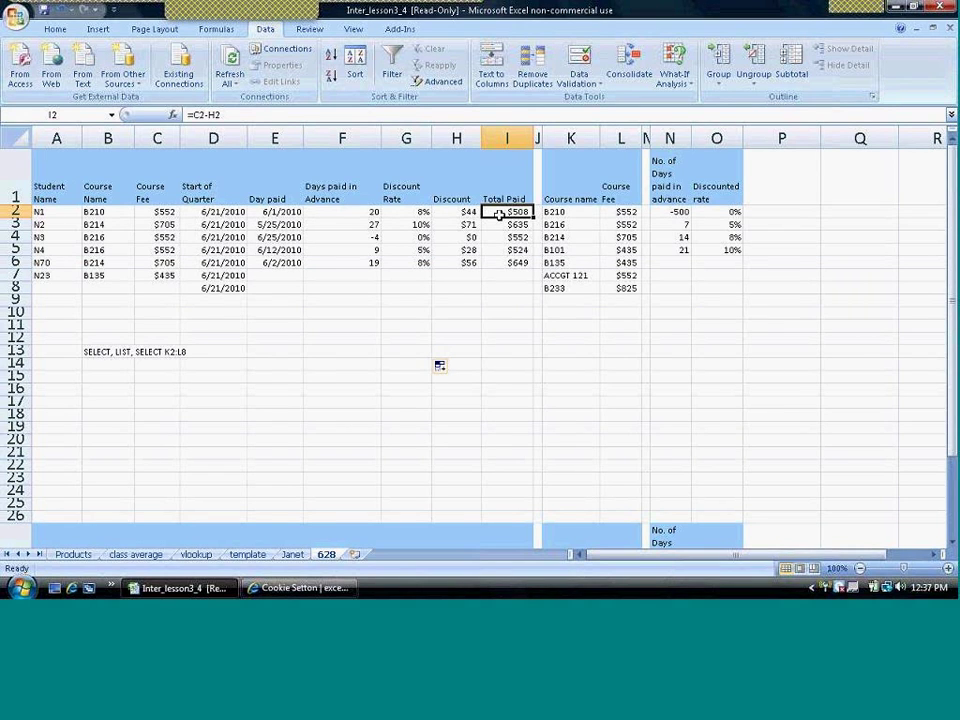
click(255, 557)
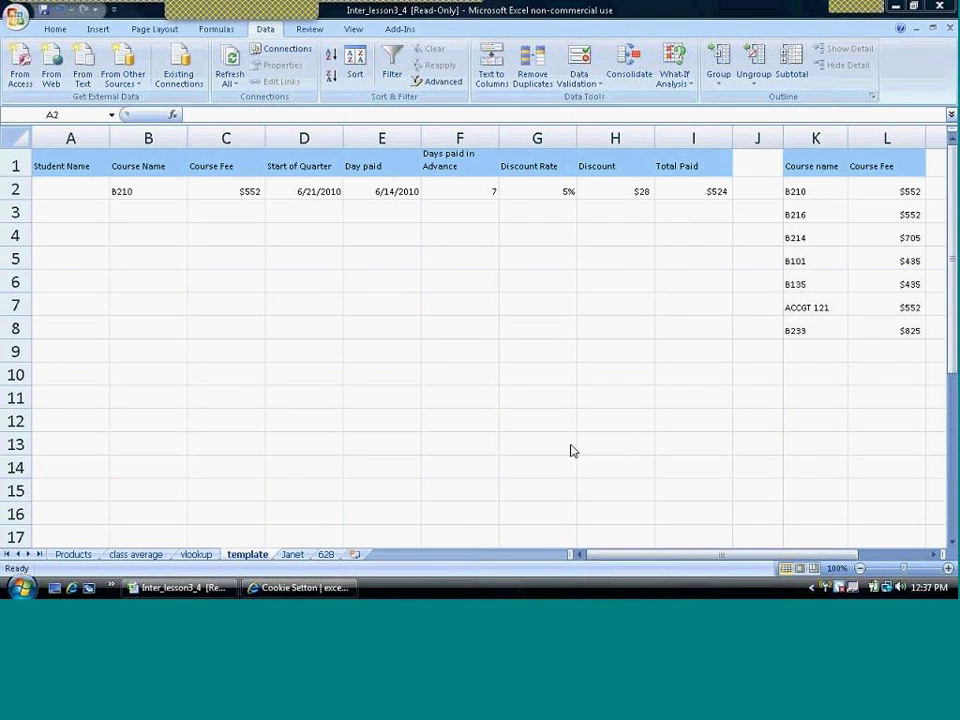
Step: Look through the Location drop-down list in D2 on the customer orders sheet
click(291, 555)
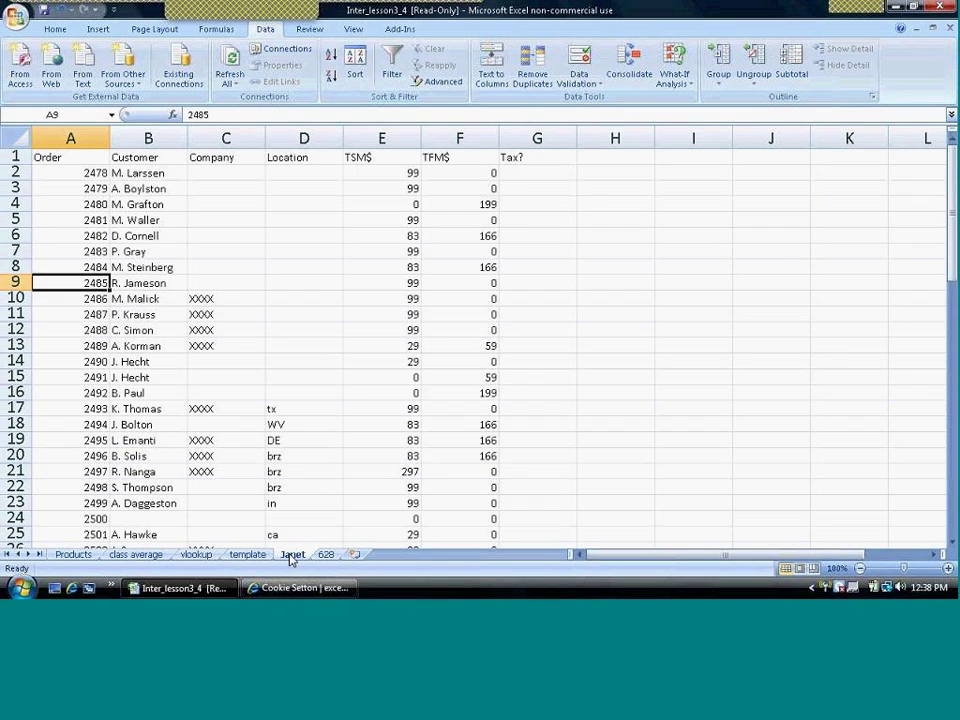
click(296, 177)
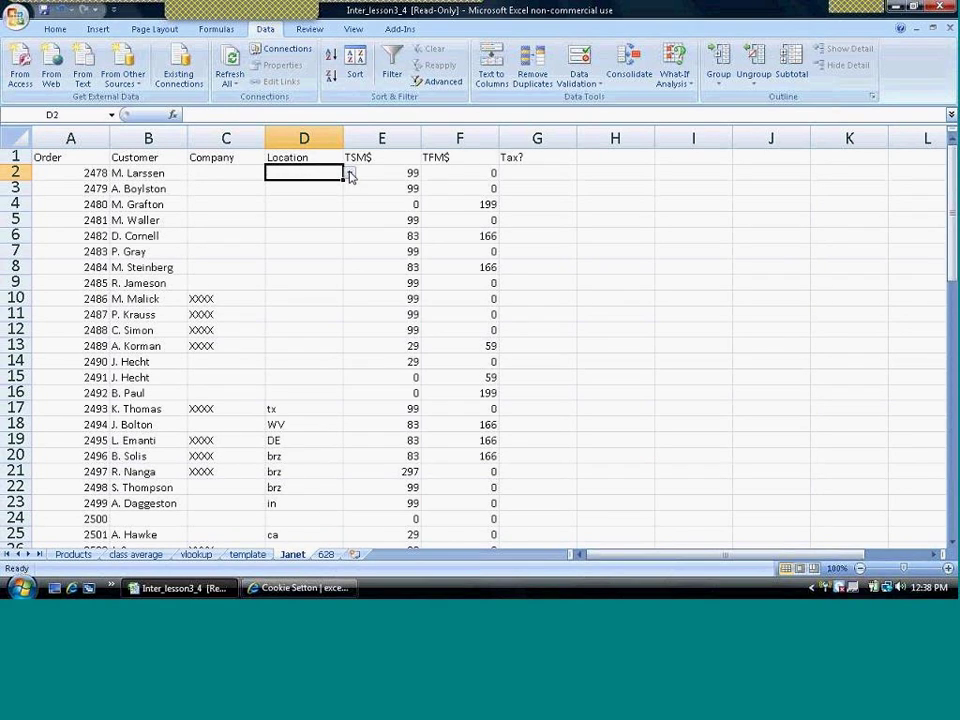
click(349, 174)
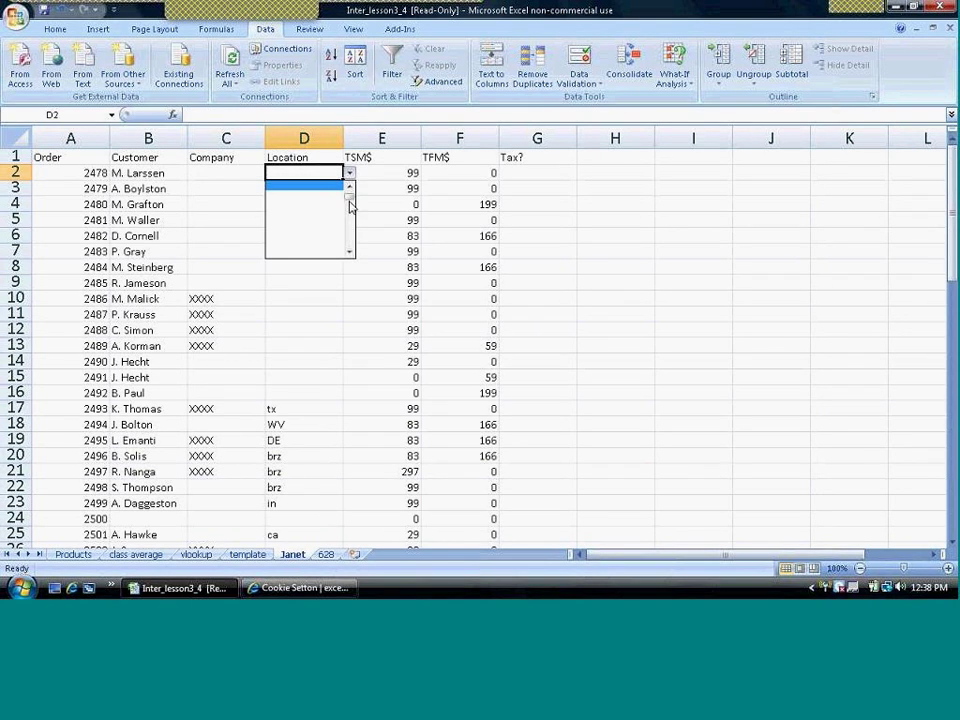
drag(350, 198, 350, 269)
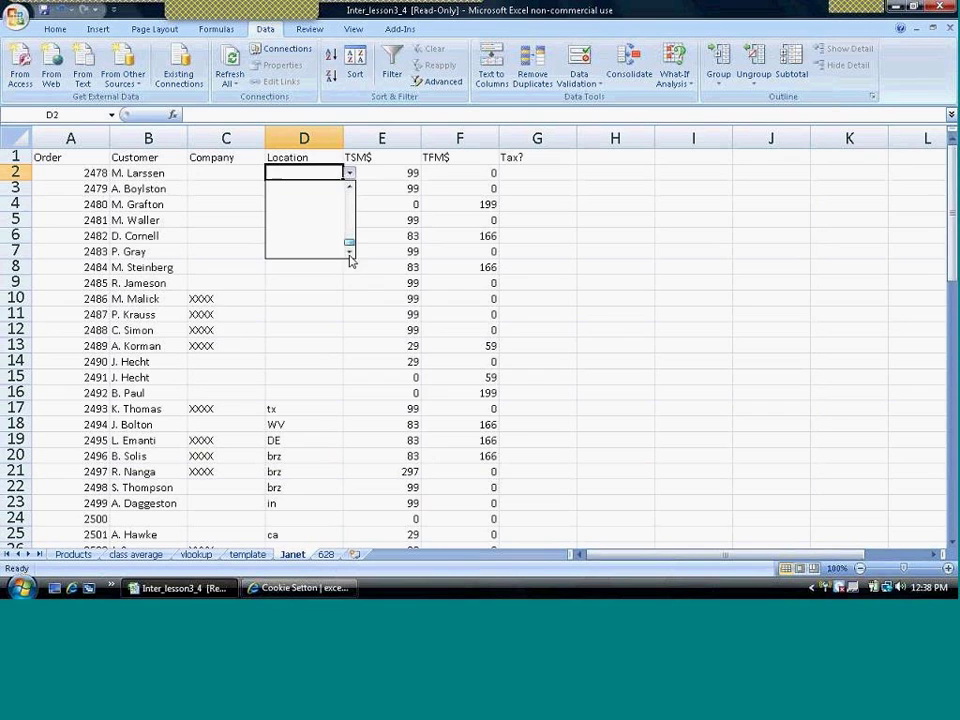
click(331, 172)
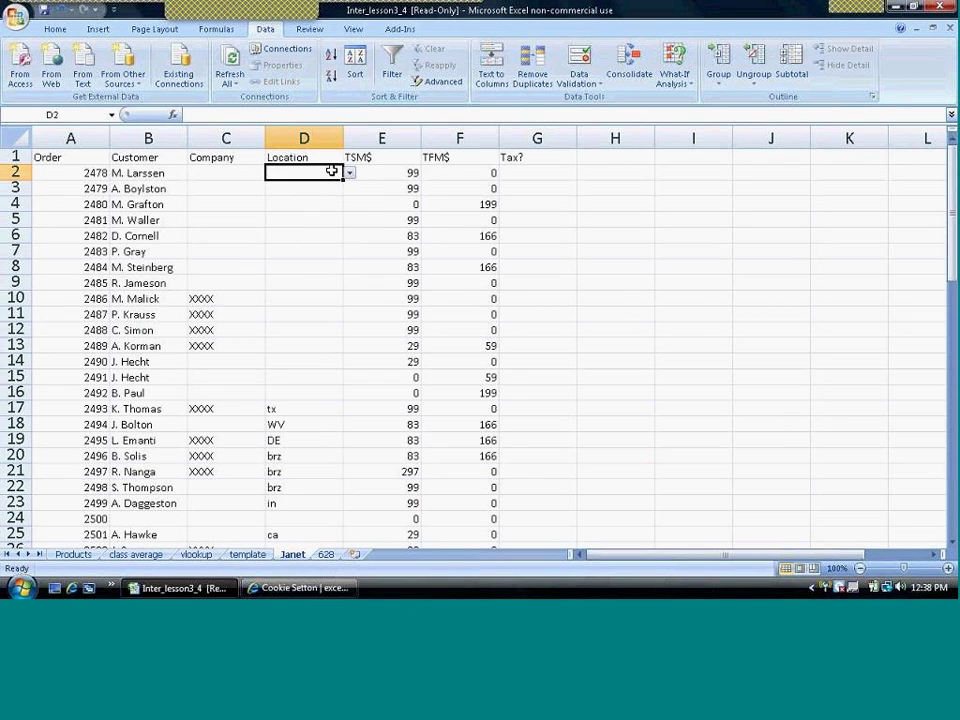
Step: Check the list source in D2's Data Validation settings without changing them, and inspect the source column J
click(578, 64)
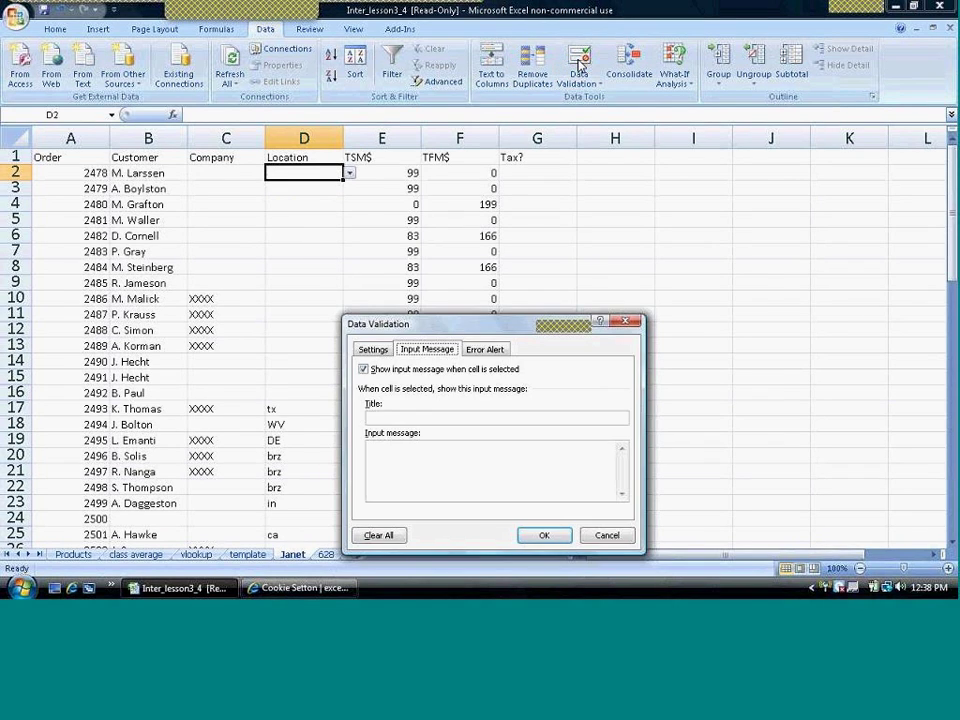
click(373, 350)
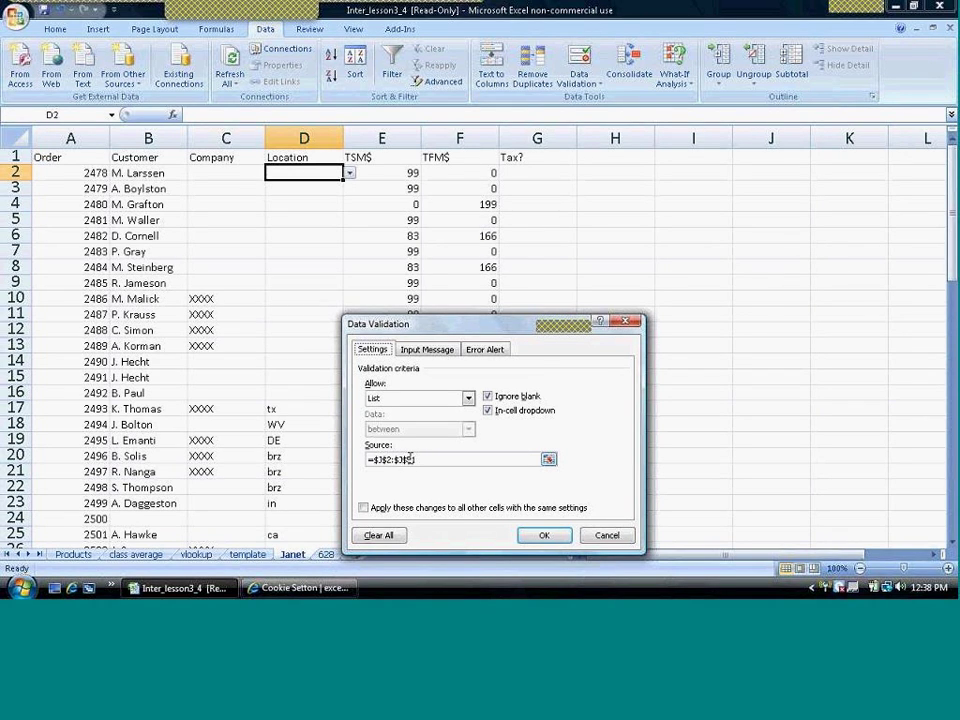
click(607, 537)
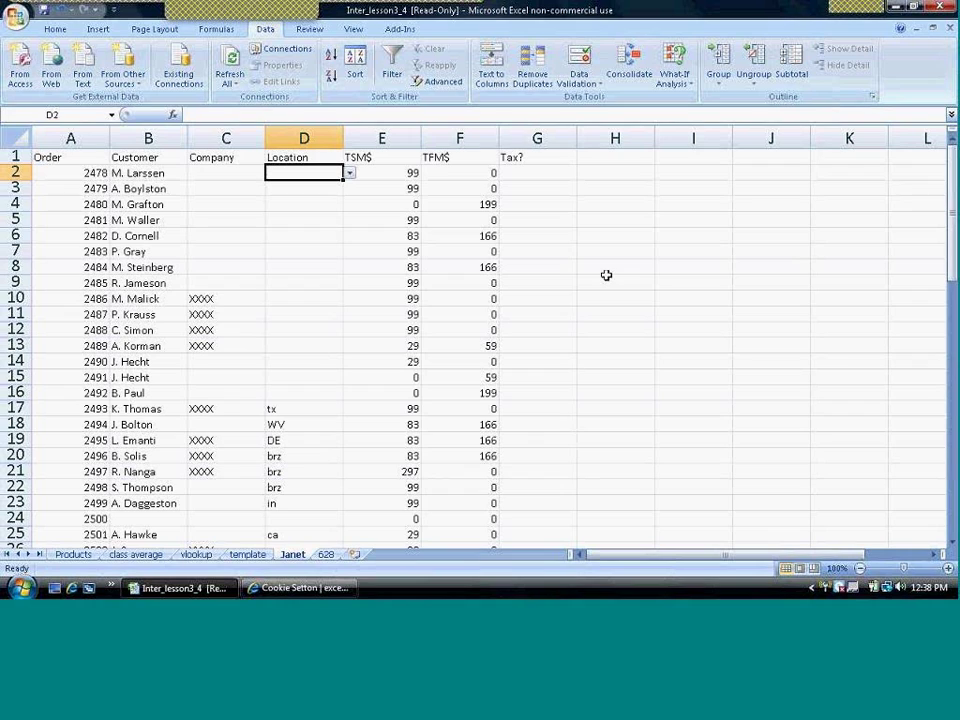
click(683, 183)
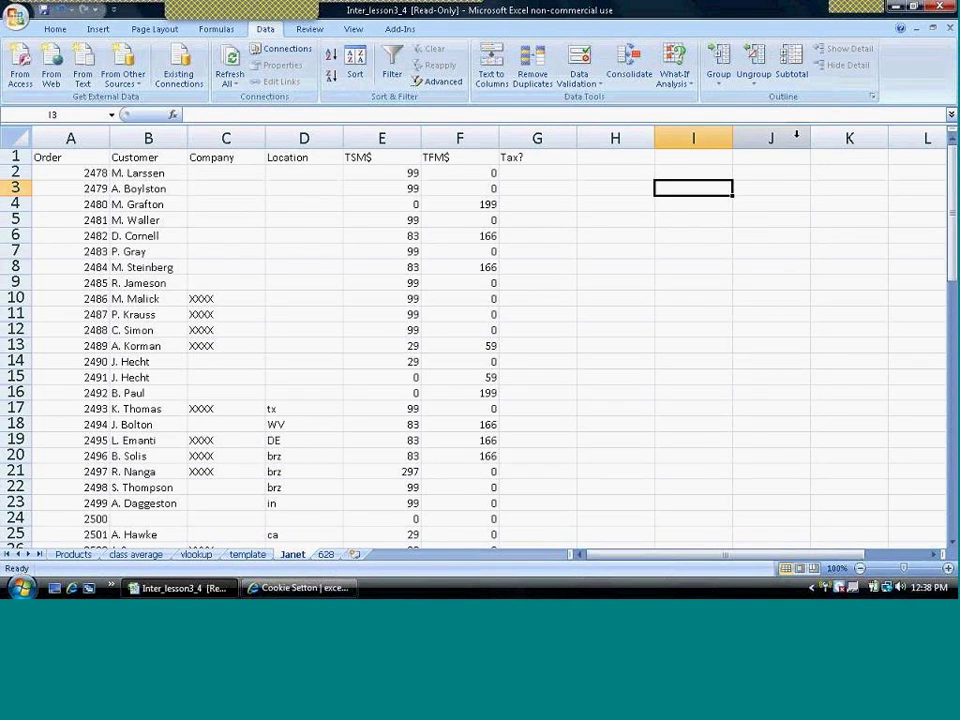
click(787, 192)
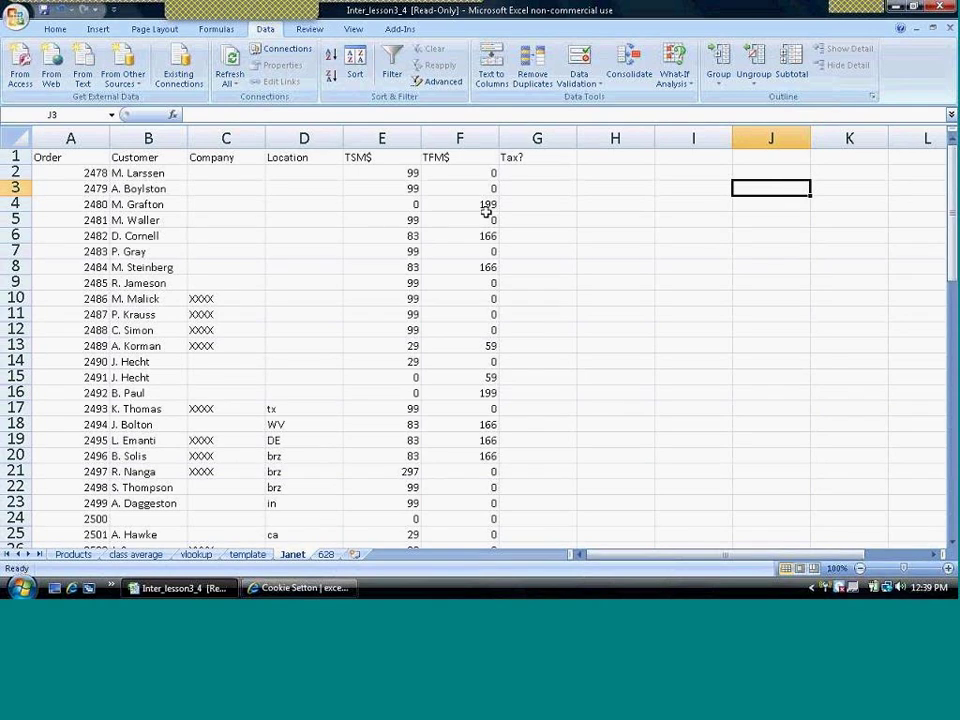
Step: Try to enter AB as the Location in D2 to test the list validation
click(313, 176)
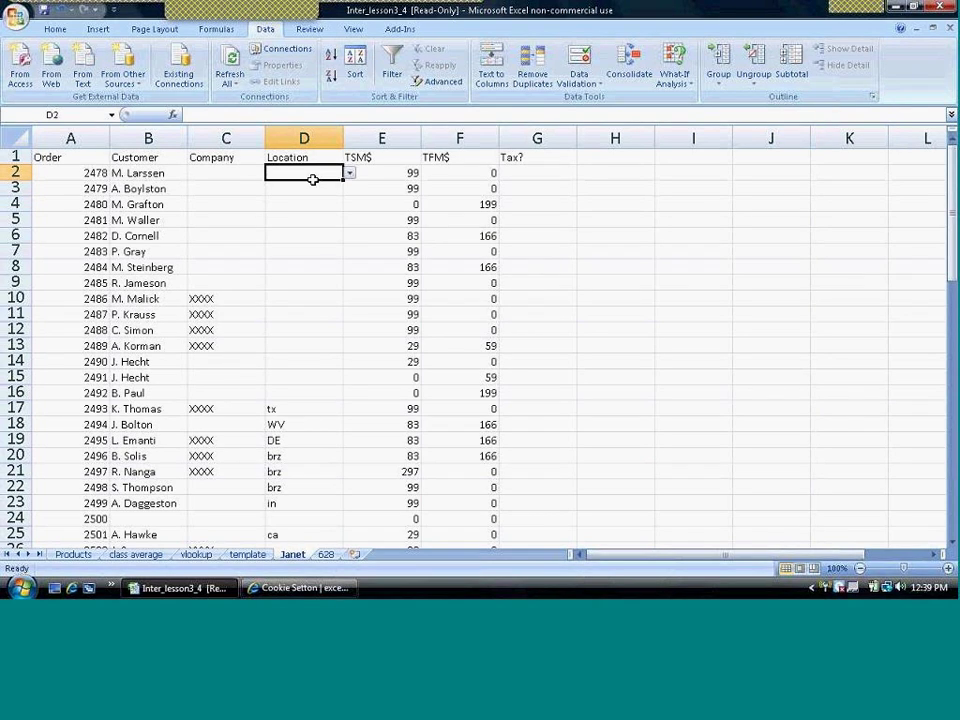
text(AB)
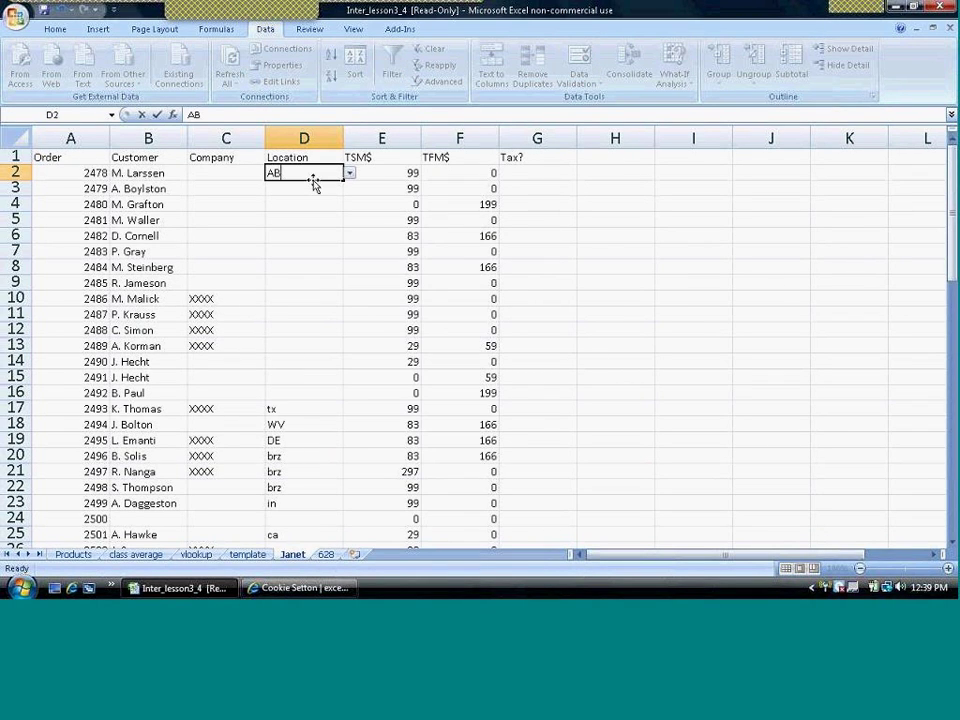
key(Return)
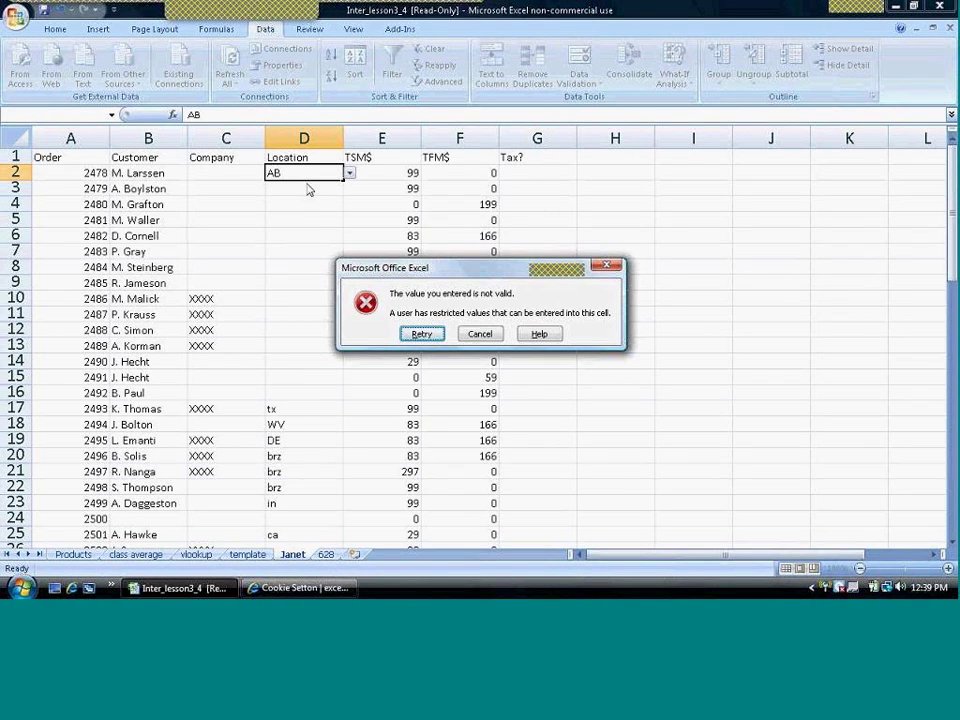
click(478, 337)
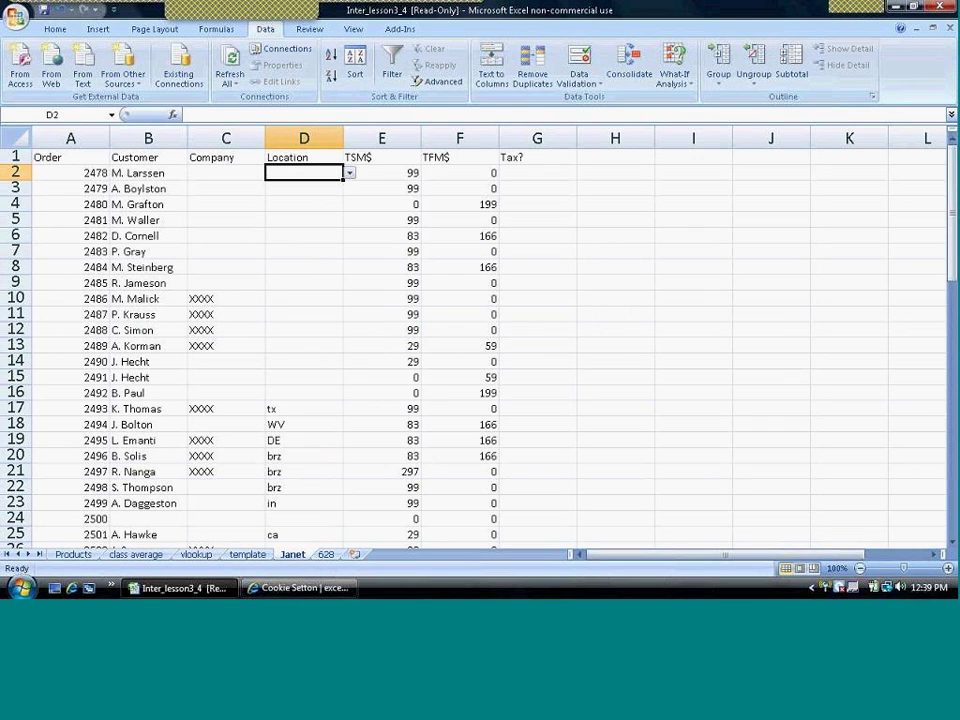
Step: Enter AB in I4, and list AB and AC in the validation source cells J2 and J3
click(685, 201)
text(AB)
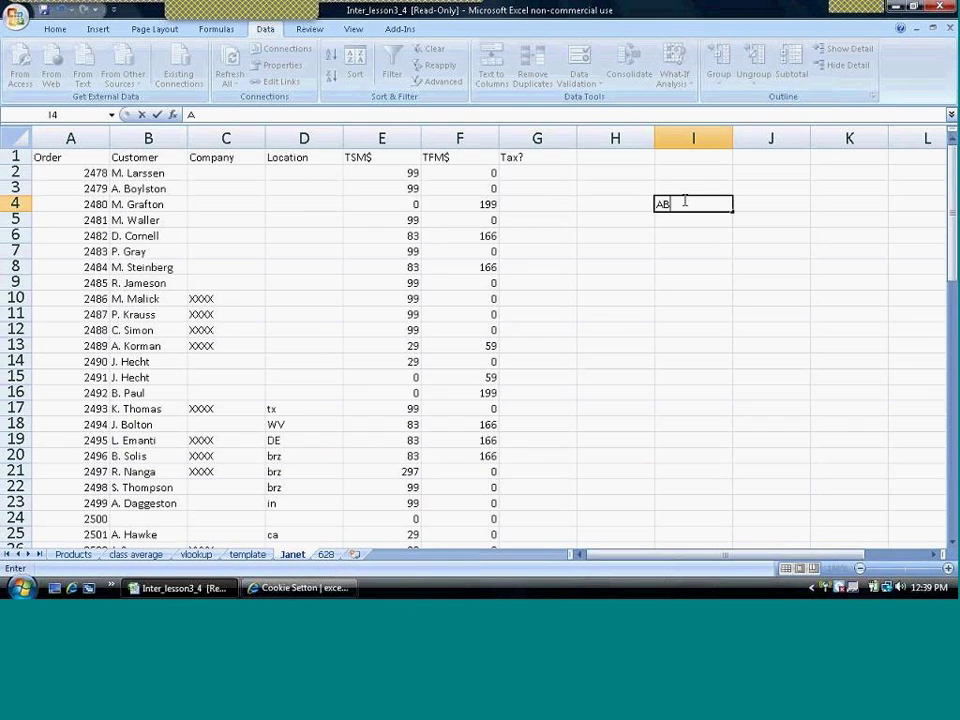
key(Return)
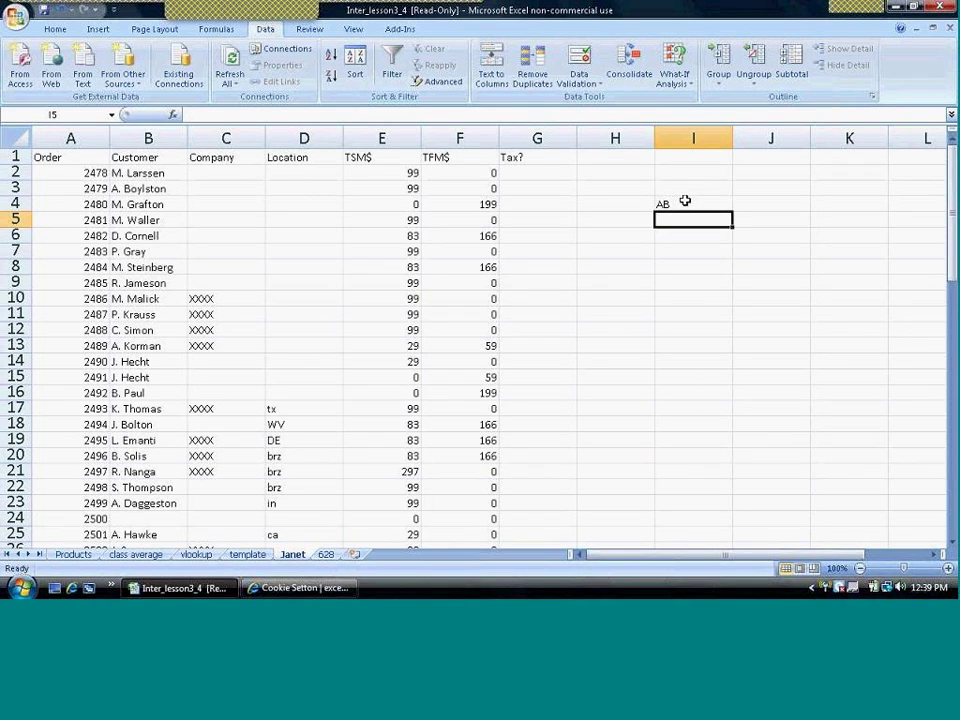
click(779, 176)
text(AB)
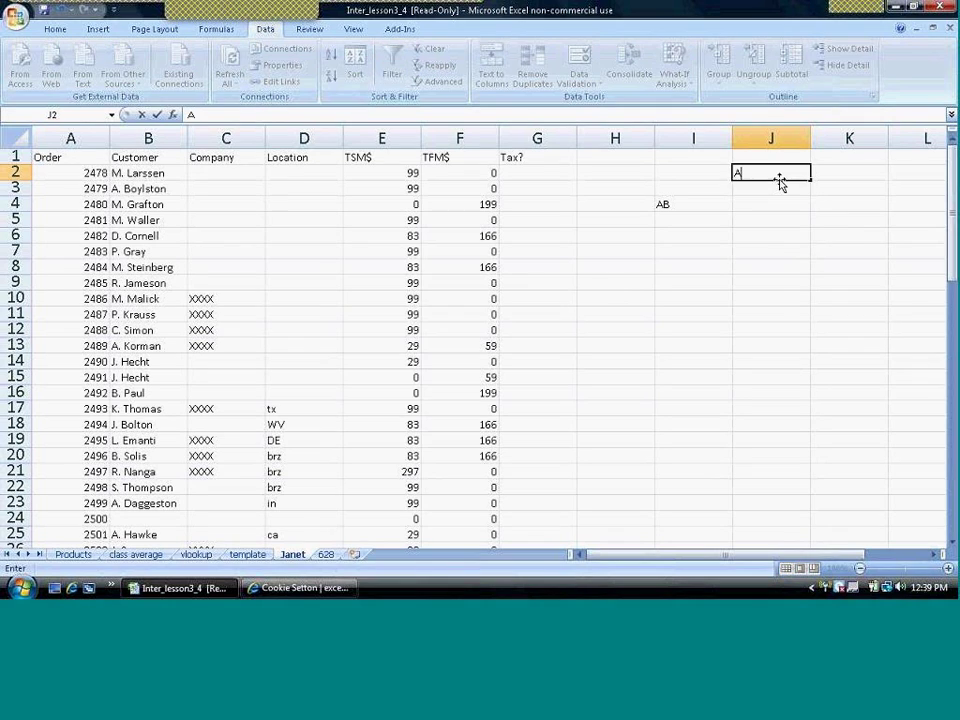
key(Return)
text(AC)
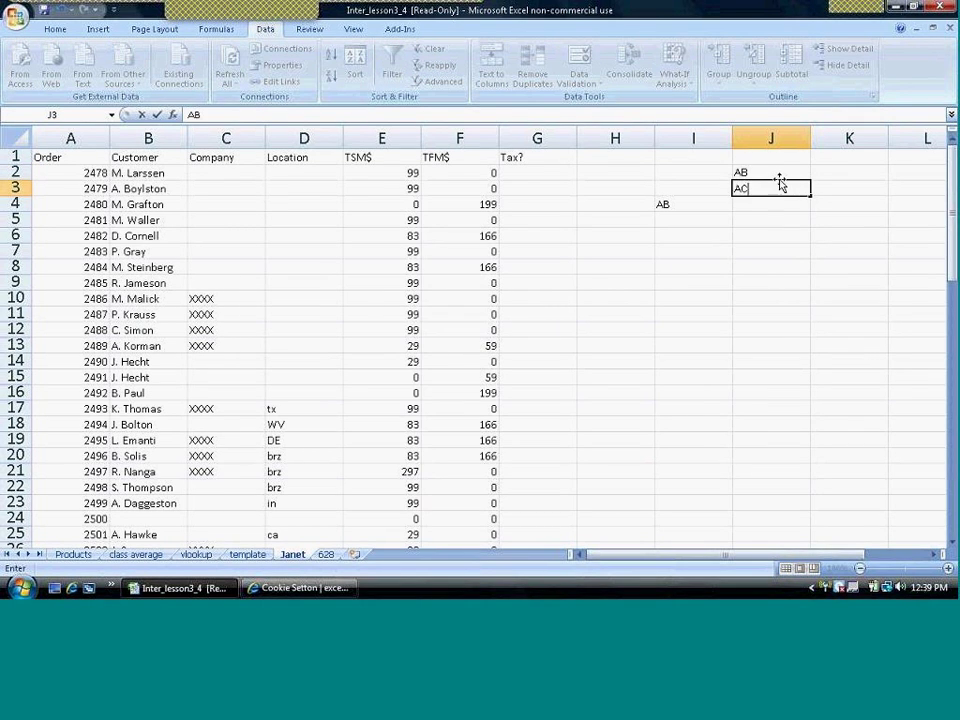
key(Return)
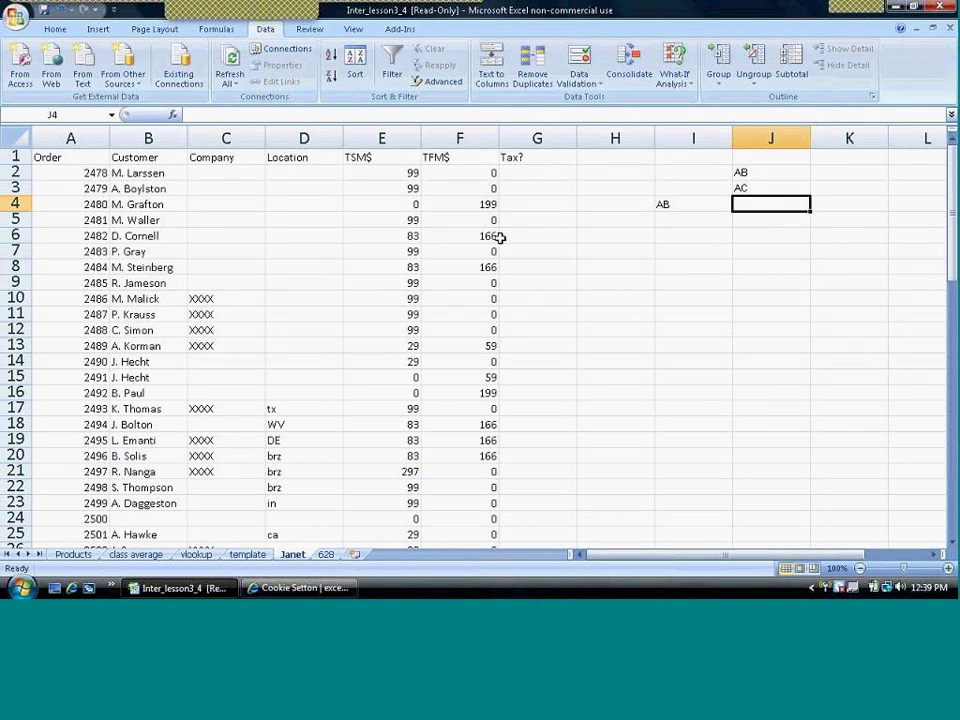
Step: Check D2's drop-down list and enter the Location values AB in D2 and AC in D3
click(330, 172)
click(349, 173)
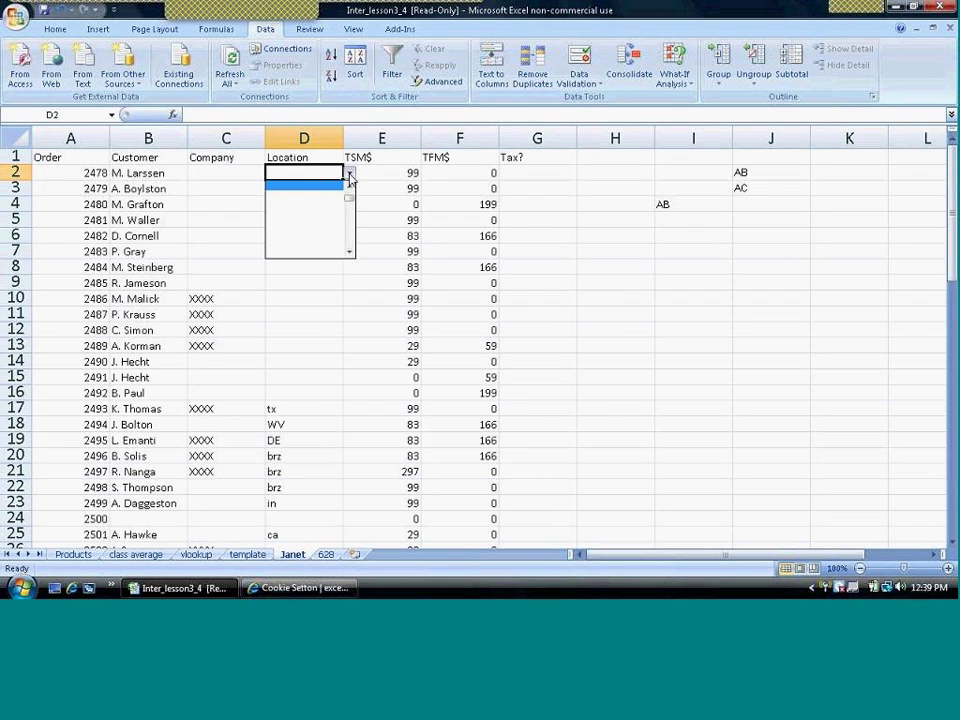
click(334, 173)
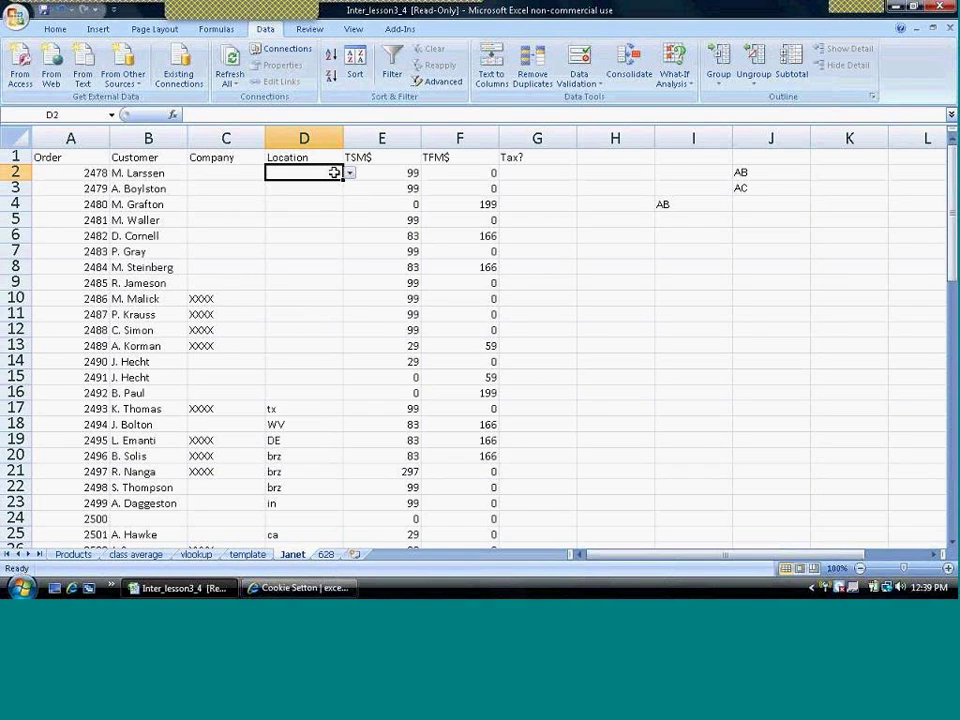
text(Asl)
key(Return)
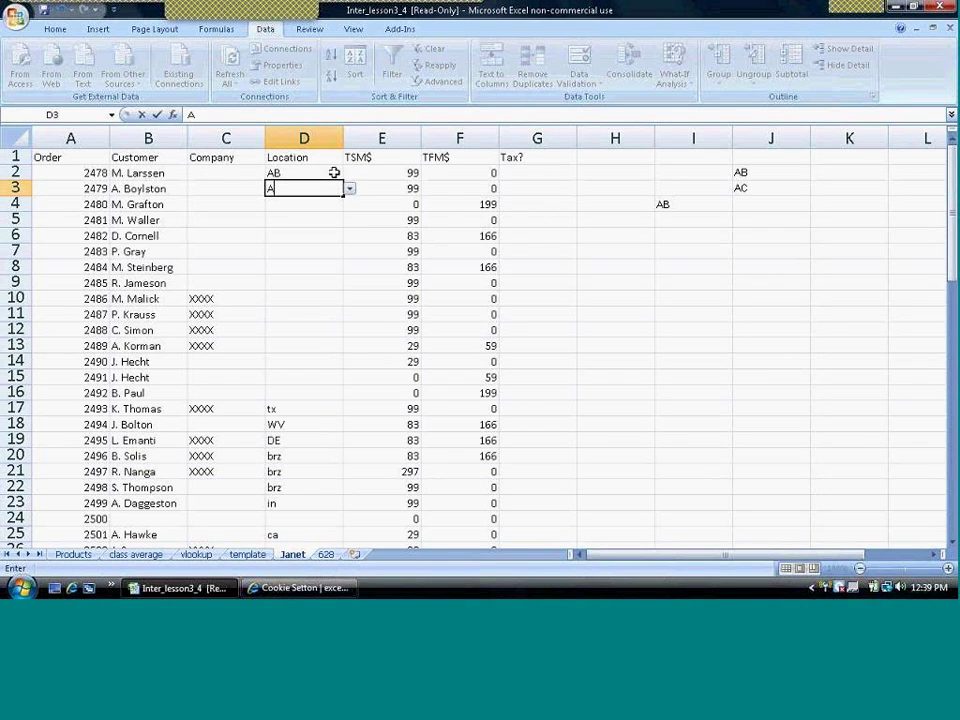
text(C)
key(Return)
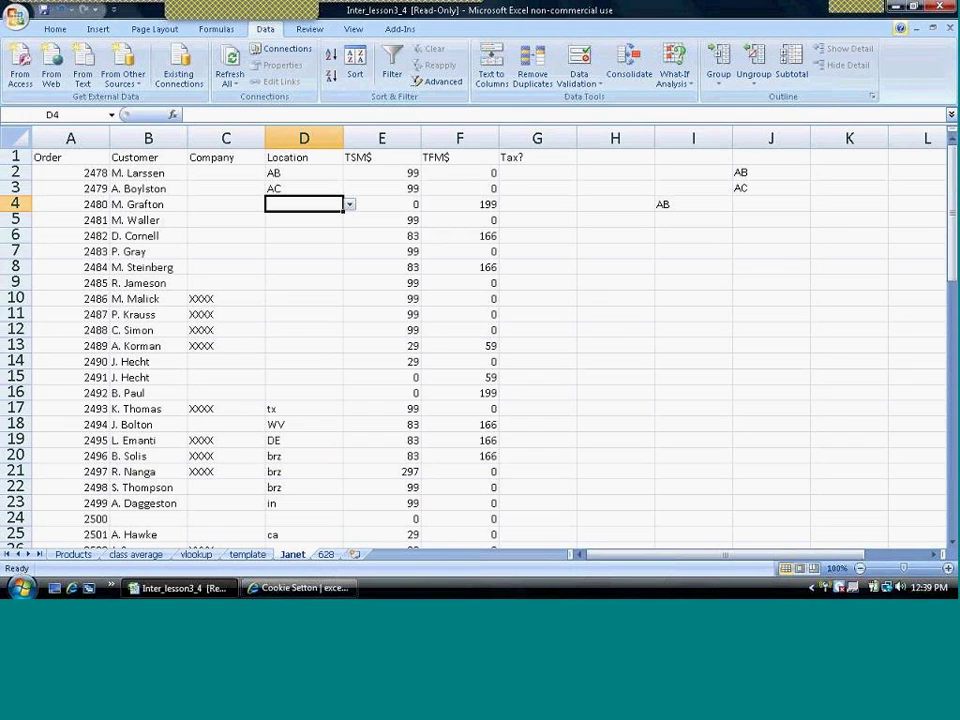
Step: Close Inter_lesson3_4 without saving, and open the intermediate week 5 file PivotTable_lesson 5.xls from the Excel class files page in the browser
click(950, 29)
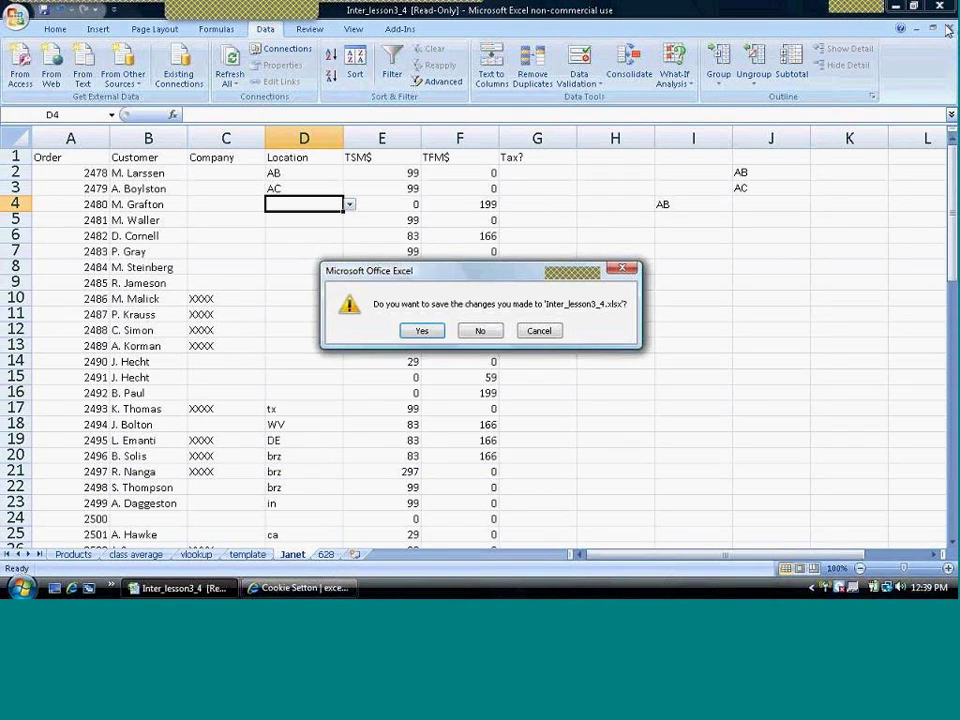
key(n)
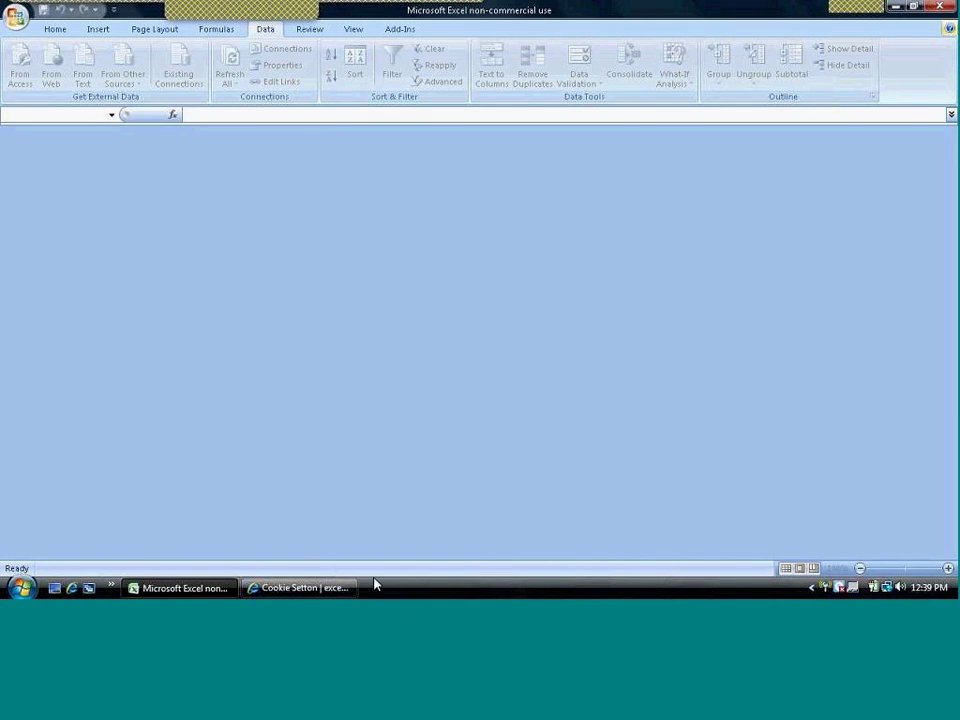
click(323, 592)
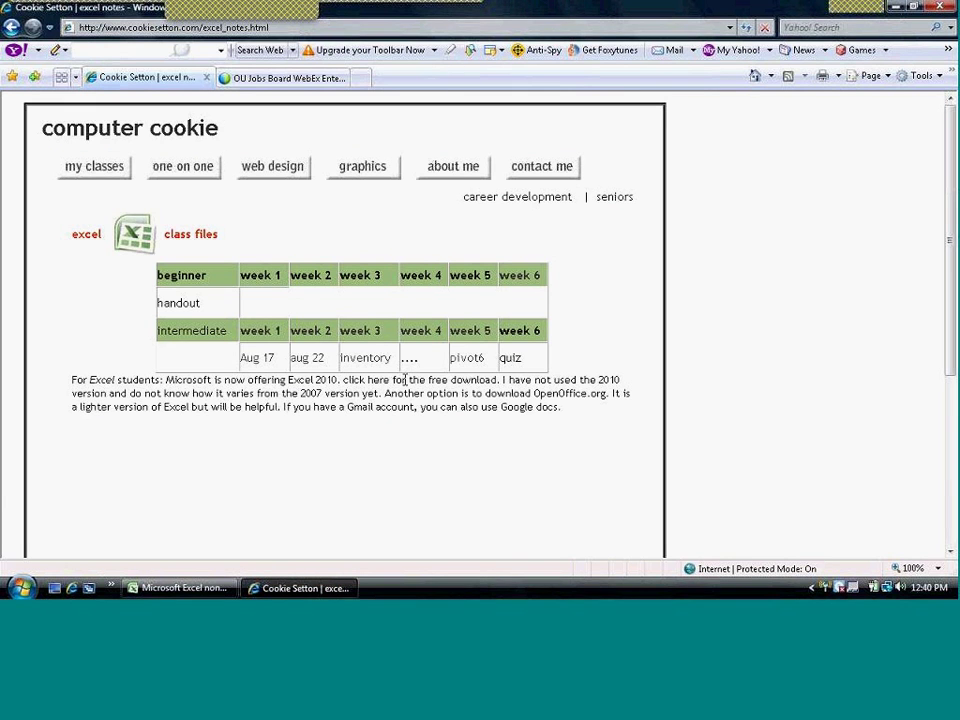
click(465, 332)
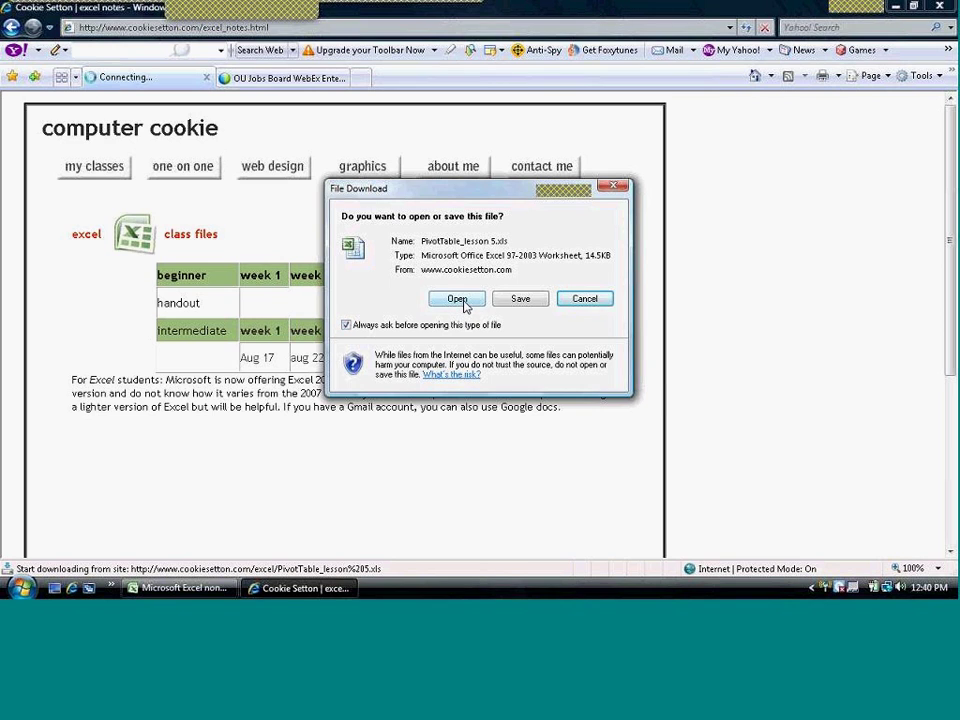
click(457, 299)
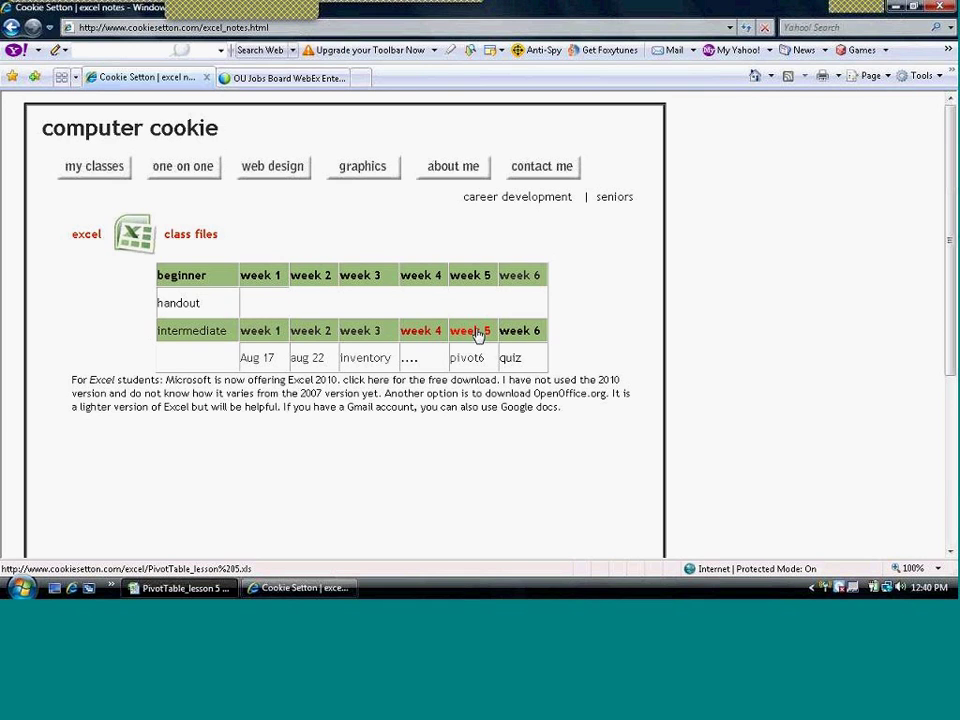
Step: Switch to the PivotTable_lesson 5 workbook in Excel and view the region, quarter, product and units sold data on Sheet1
click(474, 333)
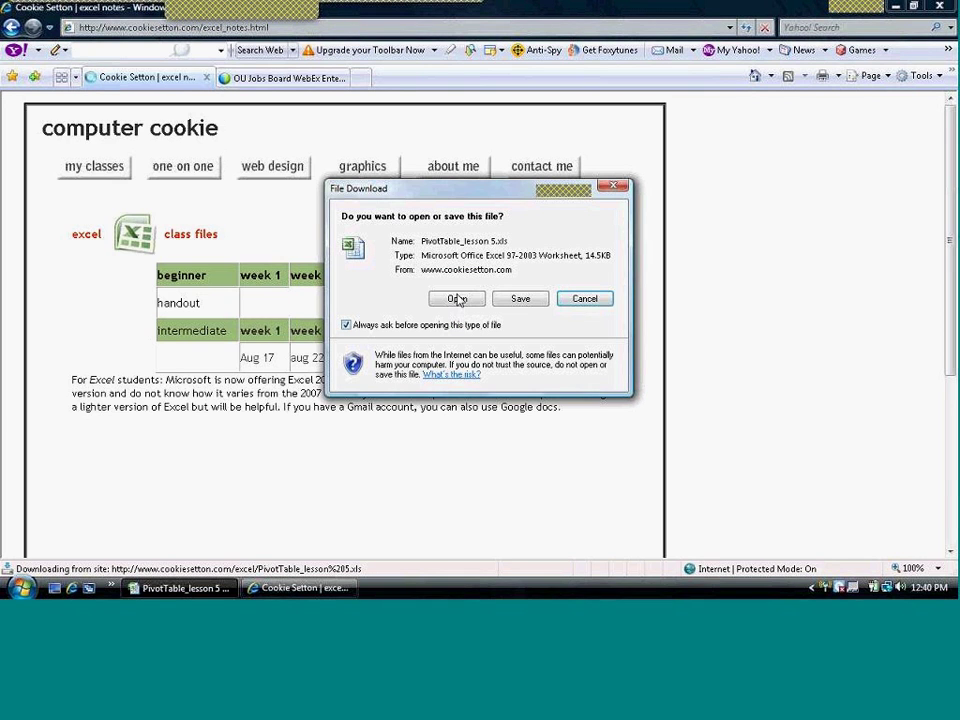
click(604, 300)
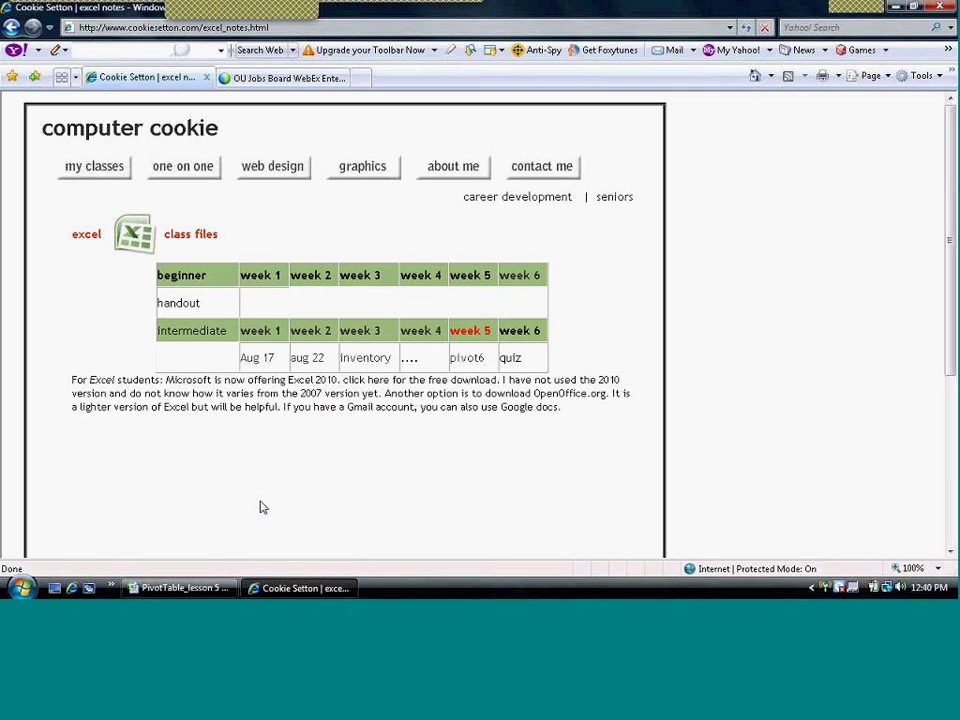
click(180, 588)
click(380, 480)
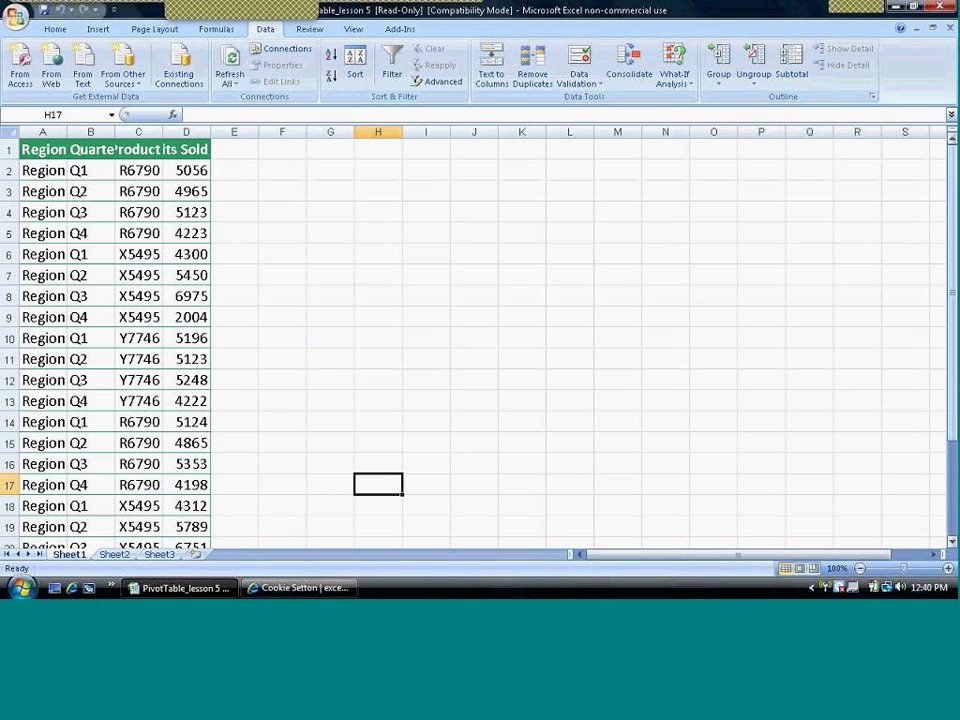
drag(945, 435, 923, 332)
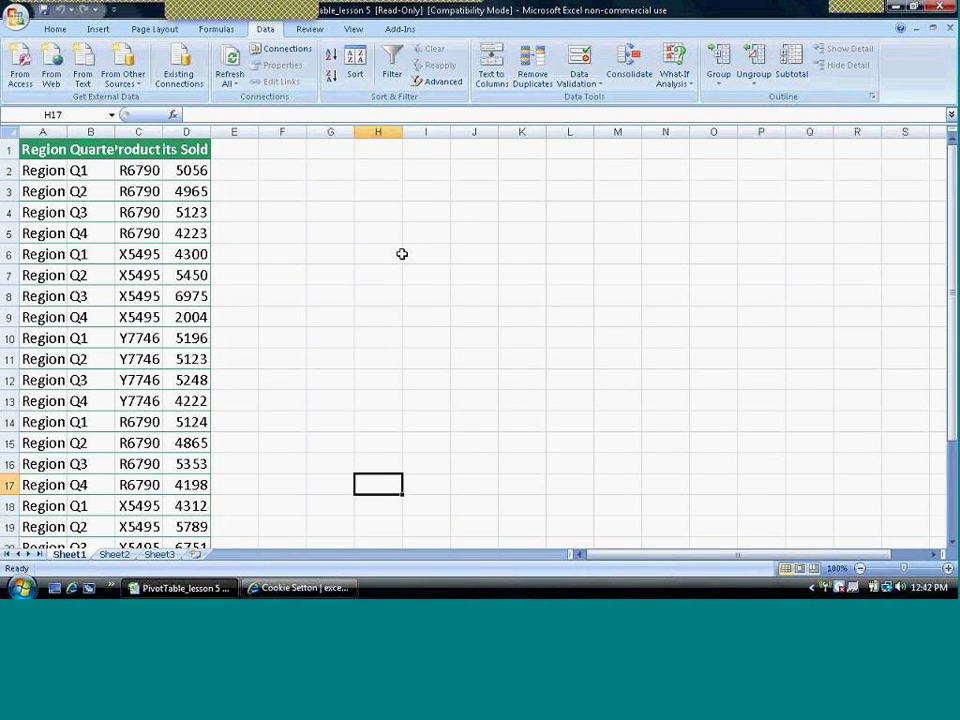
Step: Auto-fit the widths of the Region, Quarter, Product and Units Sold columns A to D to their contents
click(60, 195)
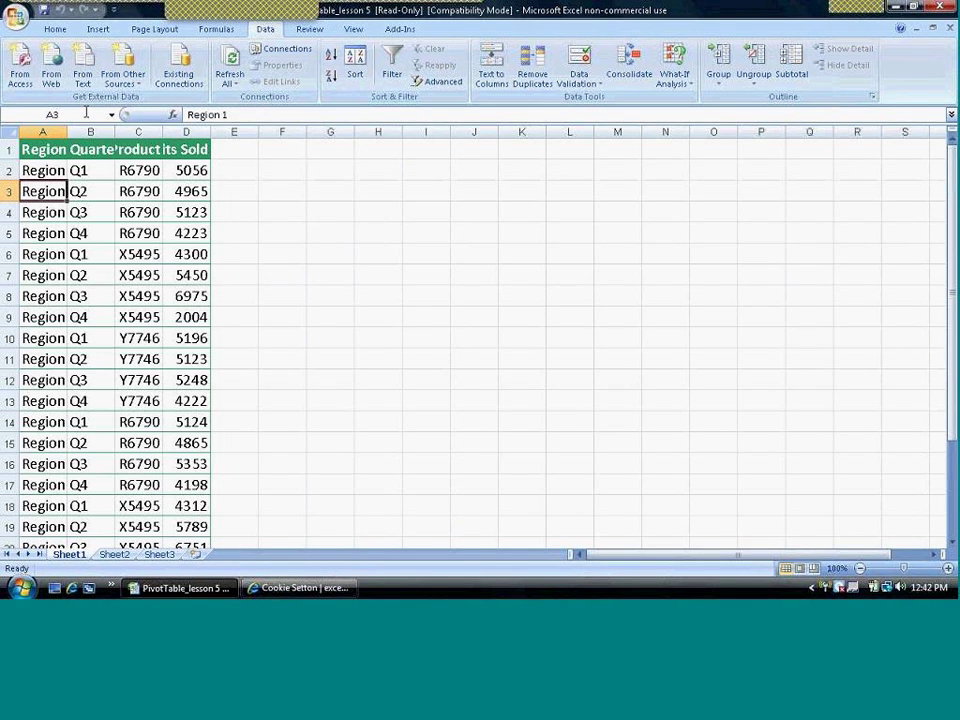
click(95, 31)
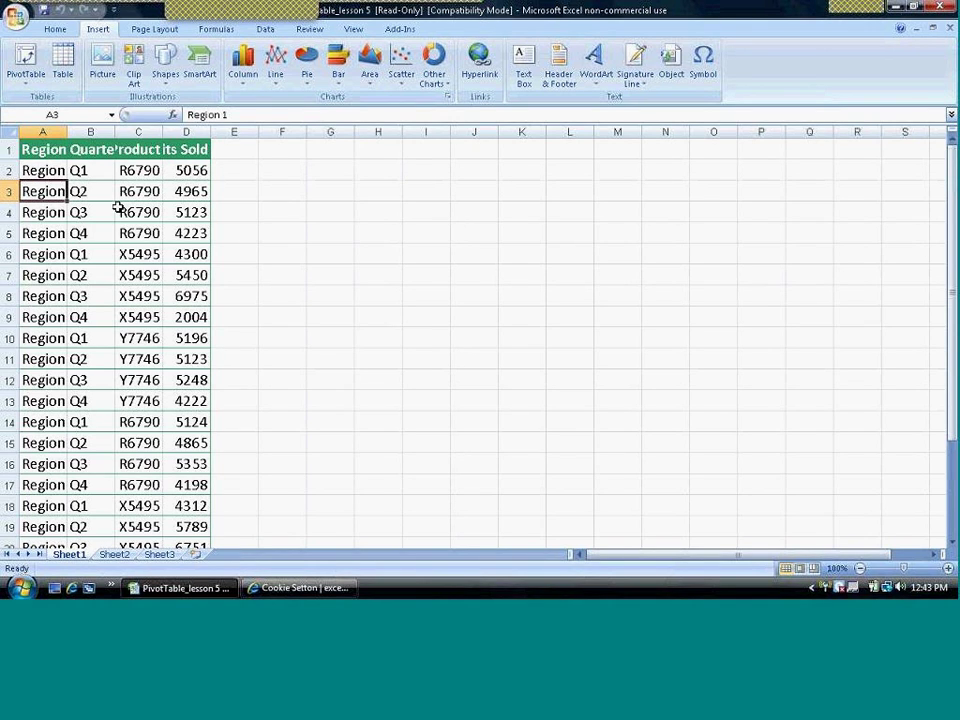
double_click(161, 132)
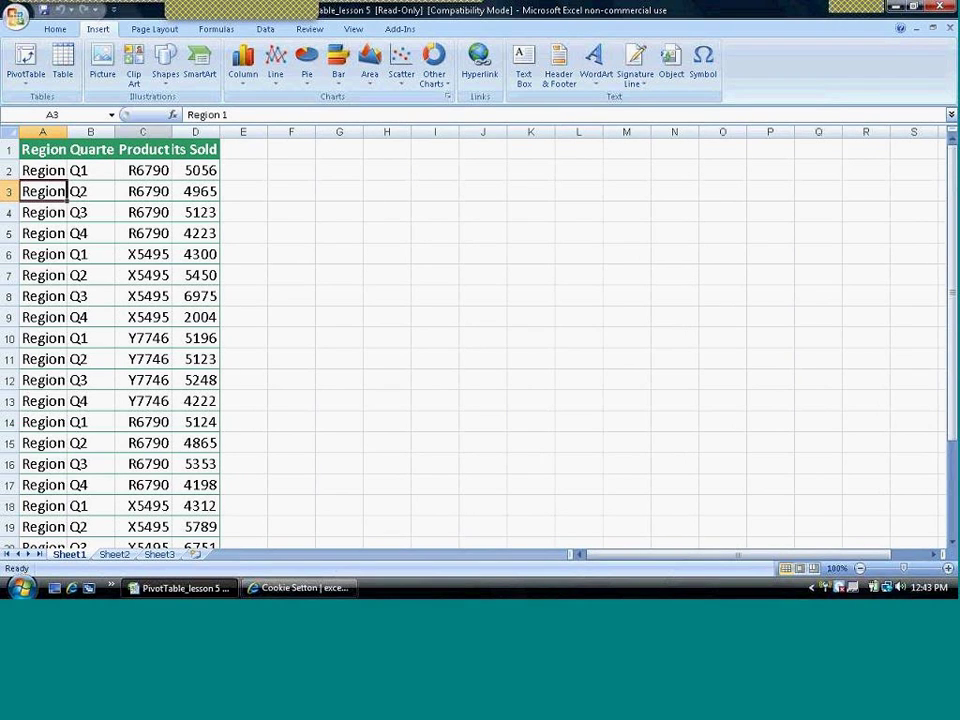
double_click(219, 132)
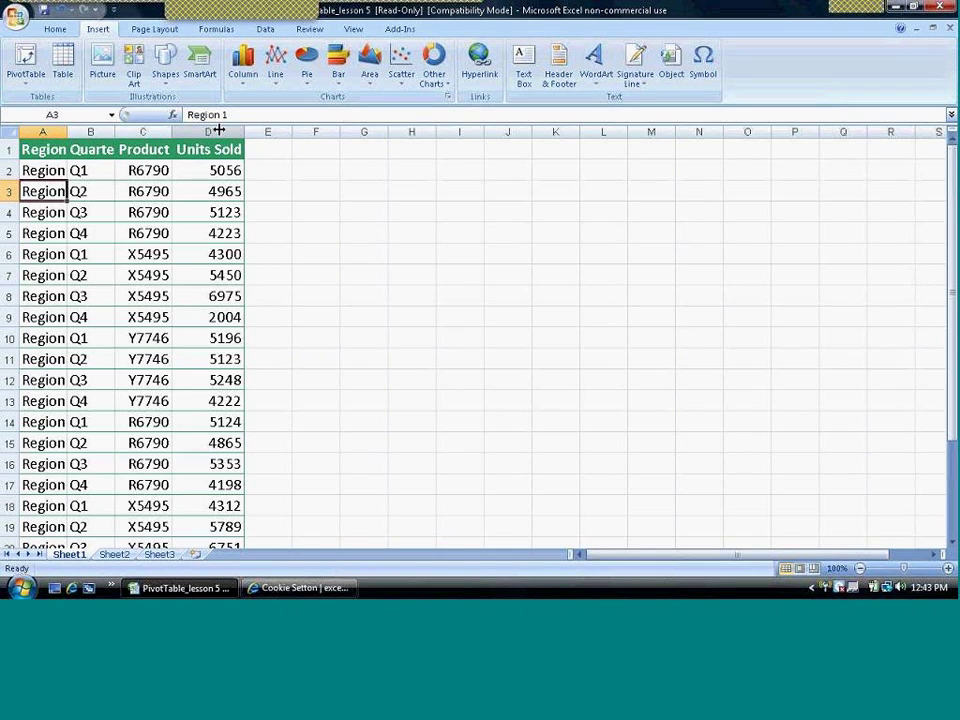
click(100, 153)
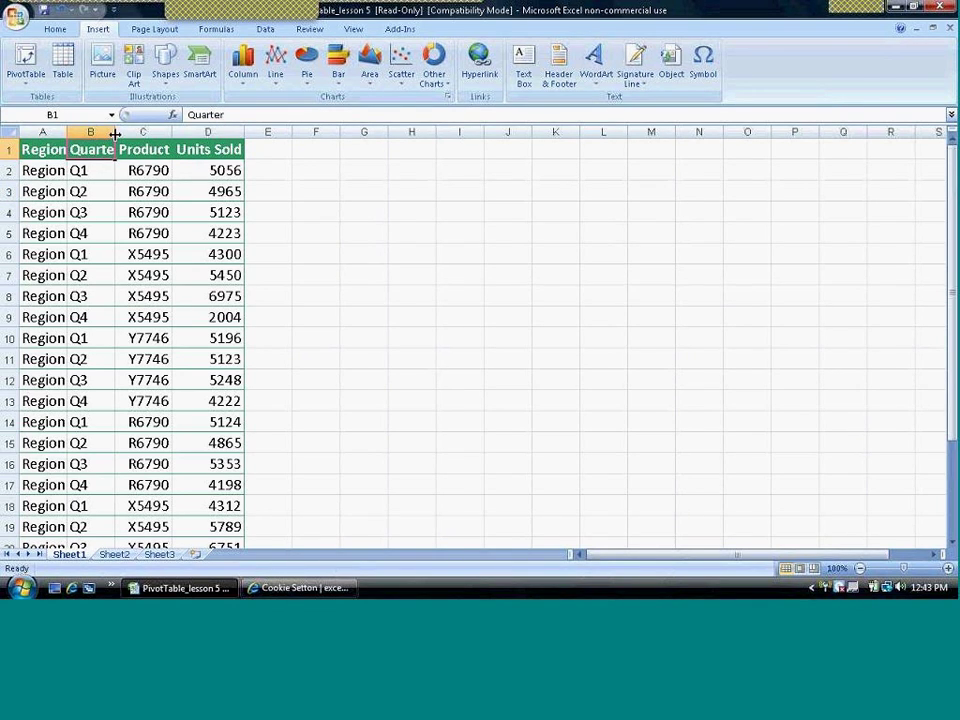
double_click(115, 131)
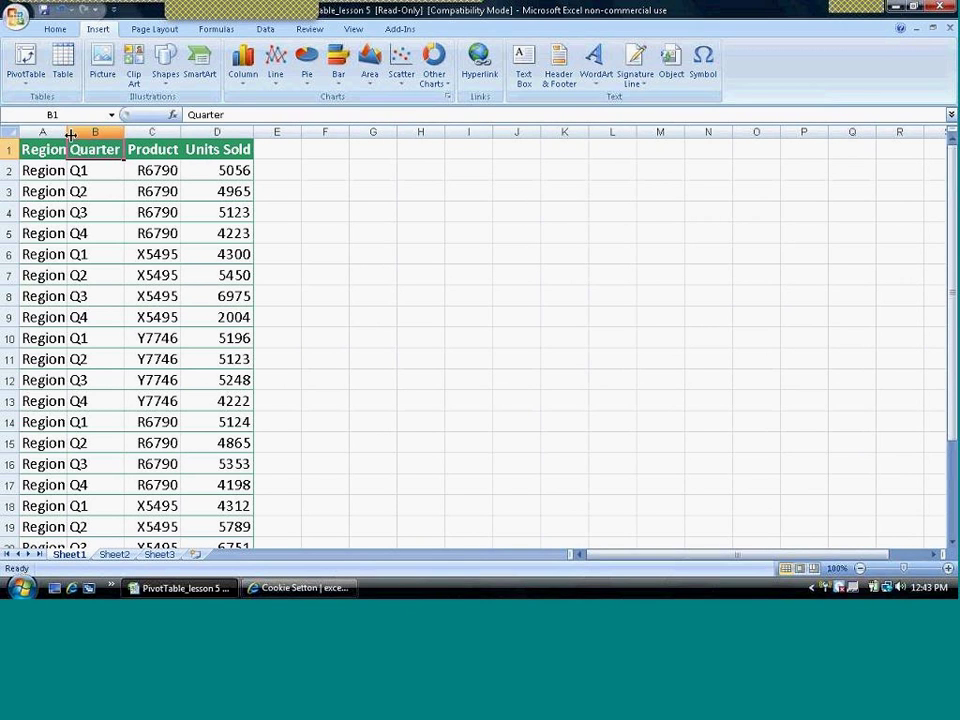
double_click(67, 131)
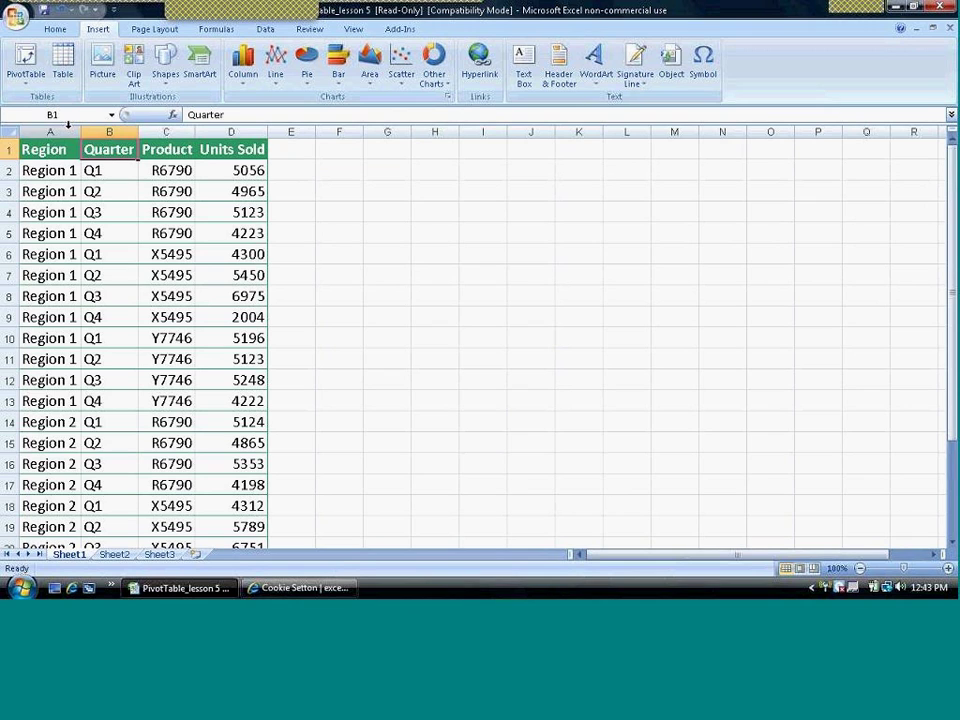
Step: Create a PivotTable from the range Sheet1!$A$1:$D$25, placed on the existing worksheet at cell G2
click(45, 172)
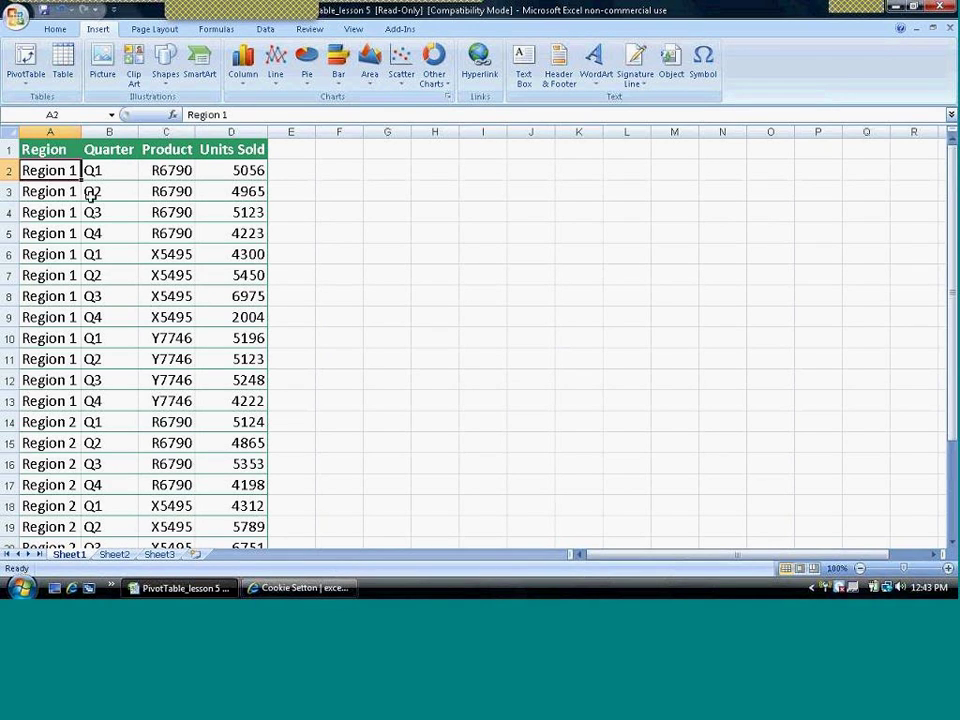
click(26, 63)
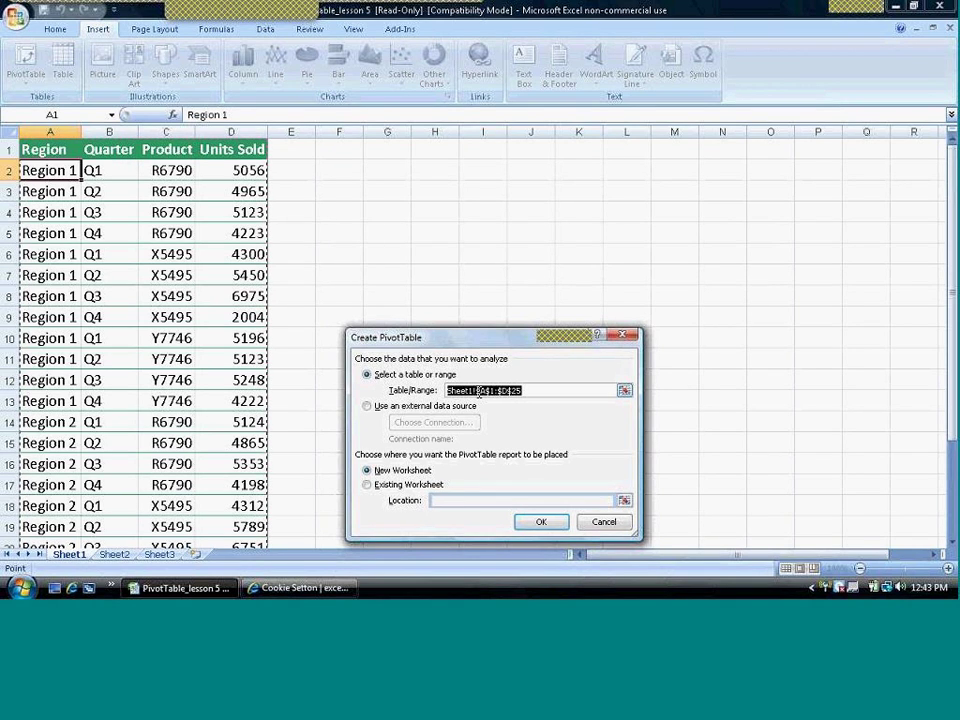
click(369, 486)
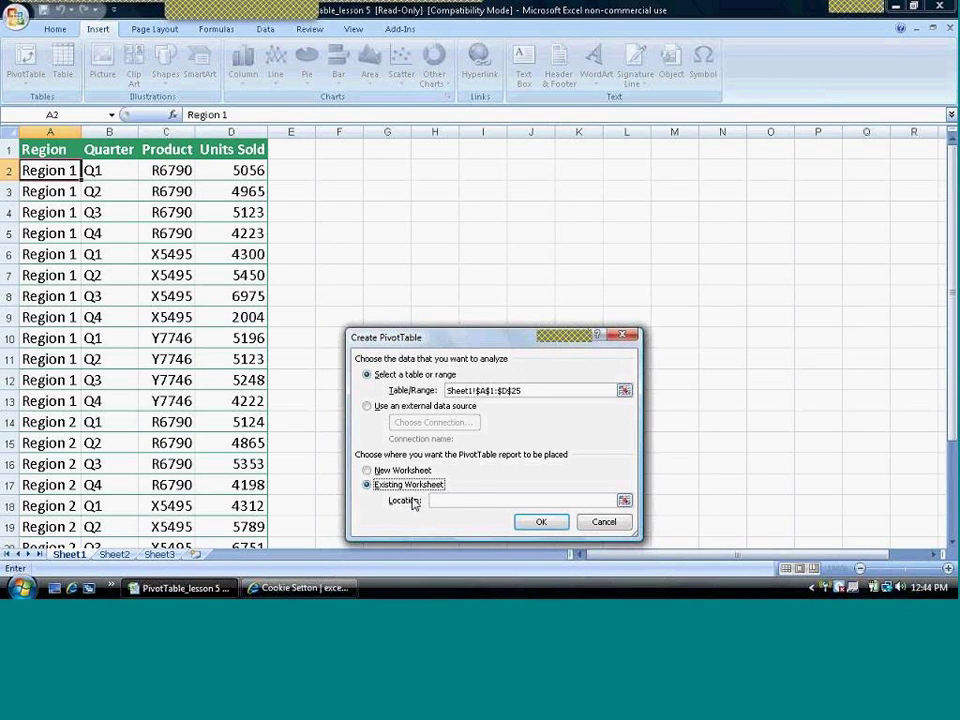
click(448, 500)
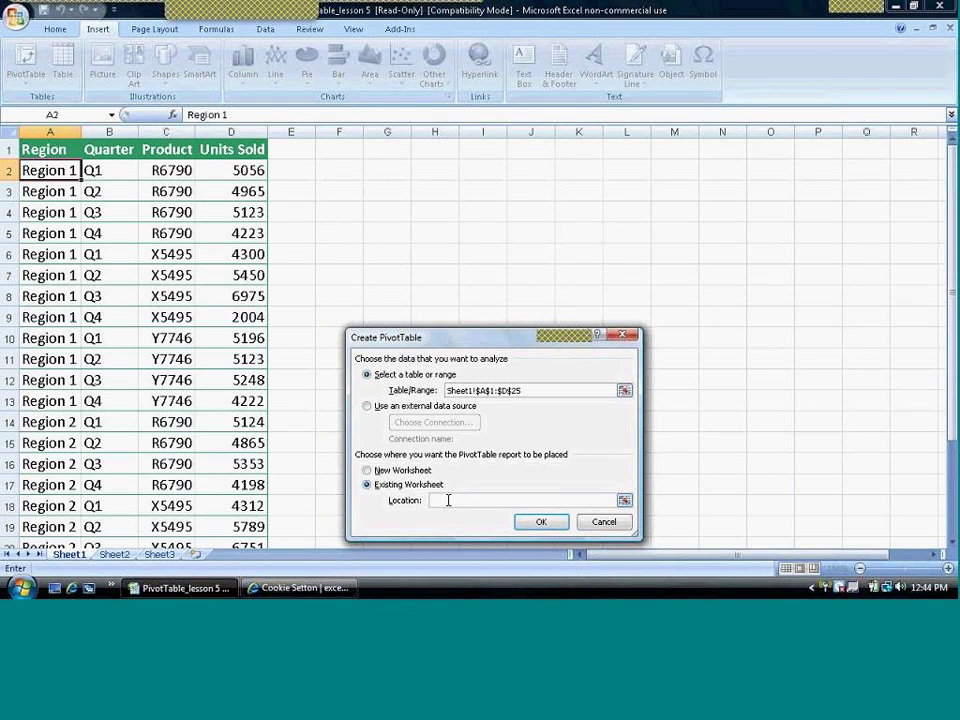
click(380, 174)
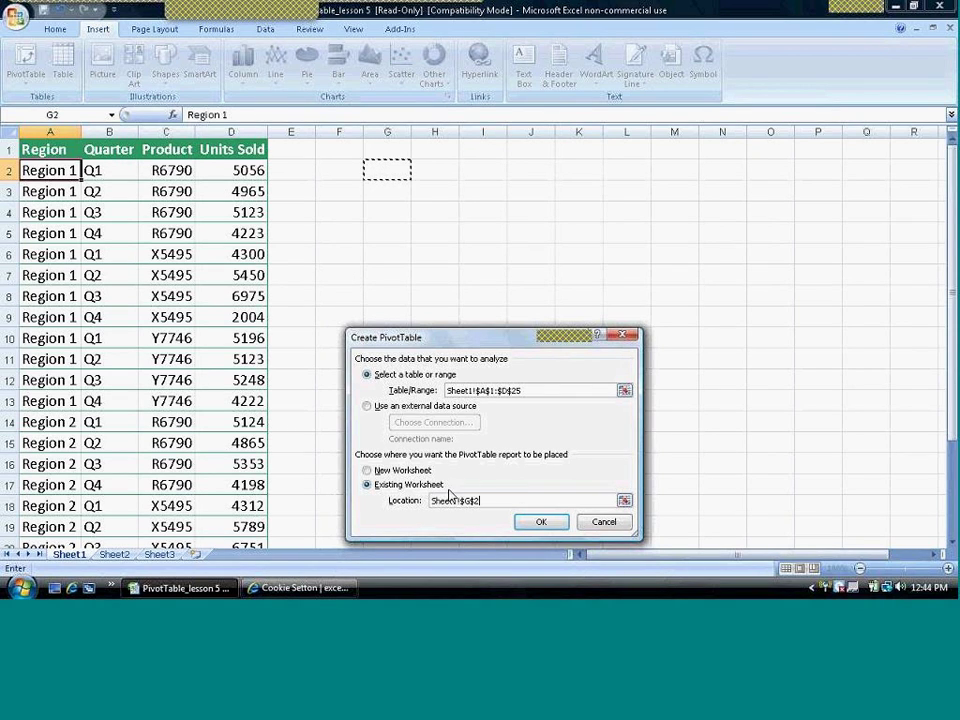
click(541, 522)
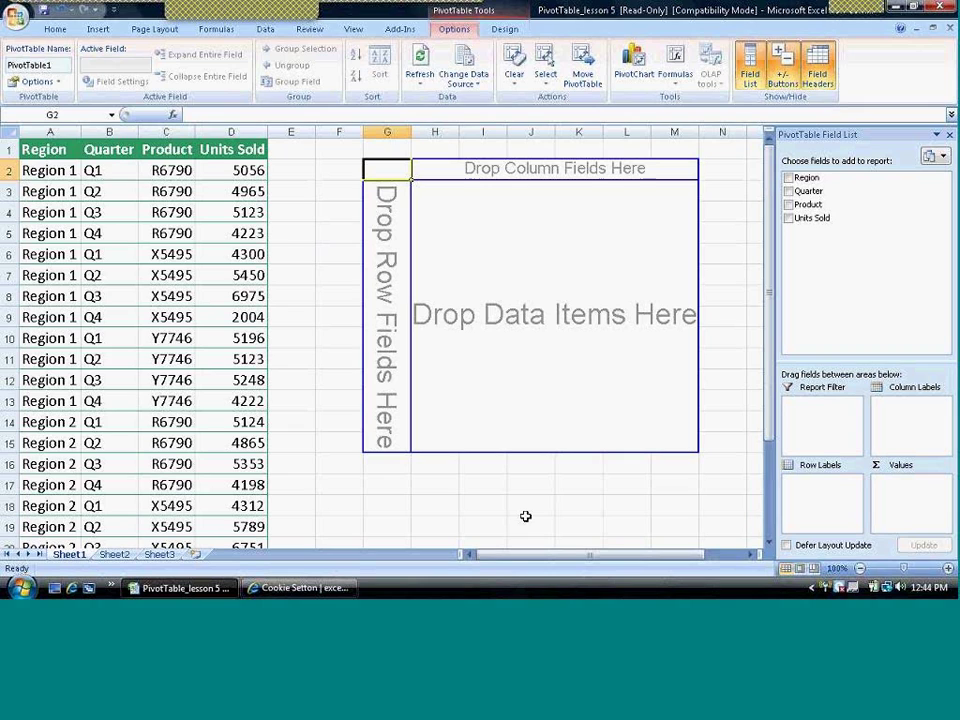
Step: Add Region, Quarter and Product to the PivotTable as row labels and Units Sold as summed values
click(788, 178)
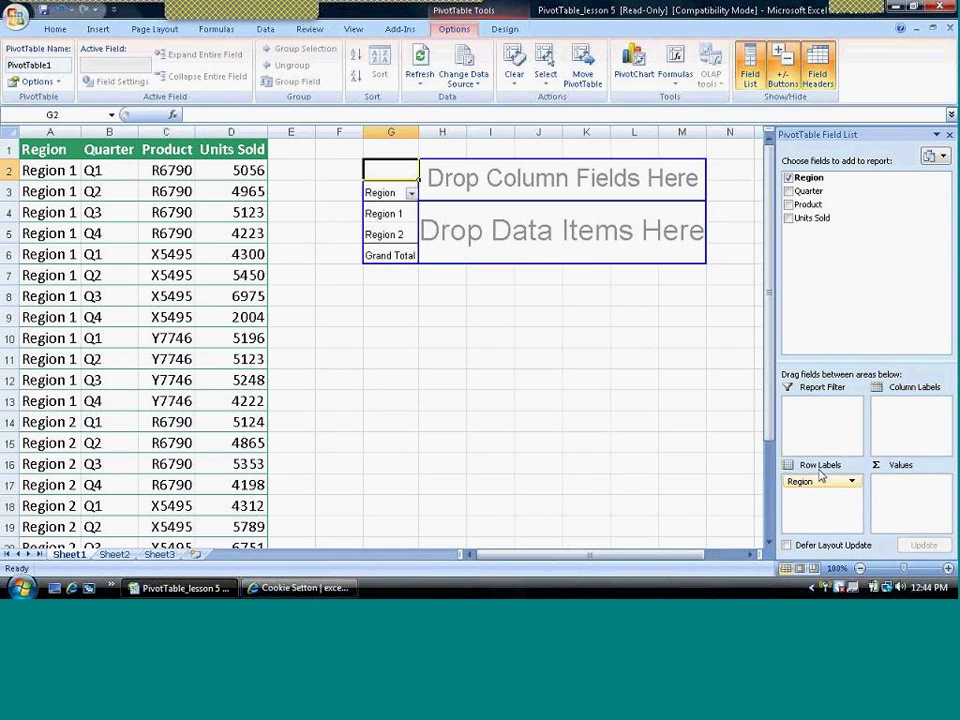
click(789, 191)
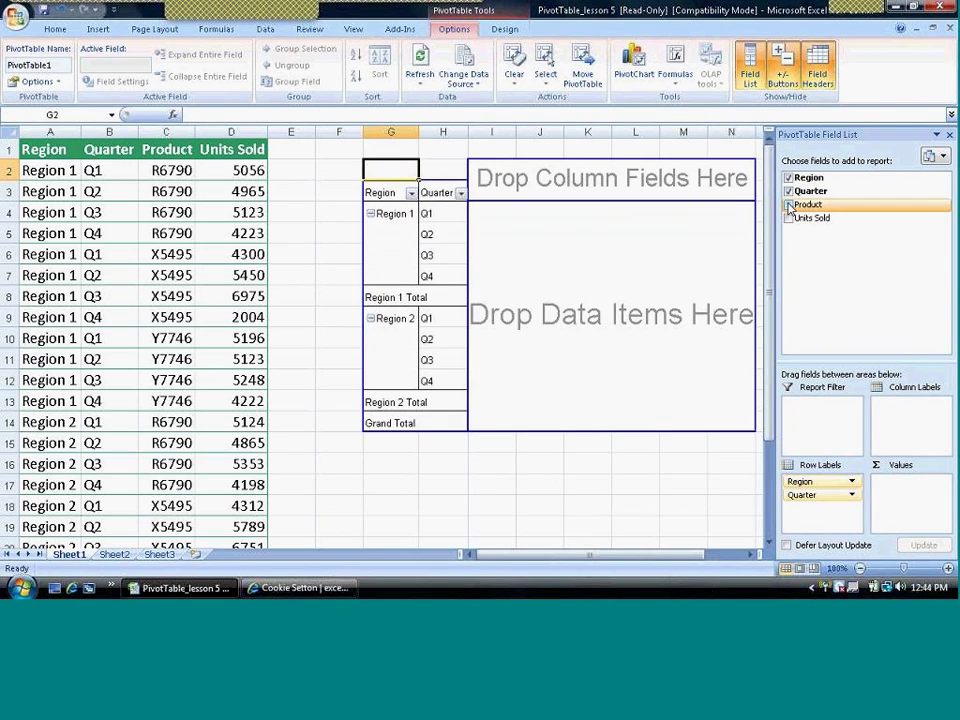
click(789, 205)
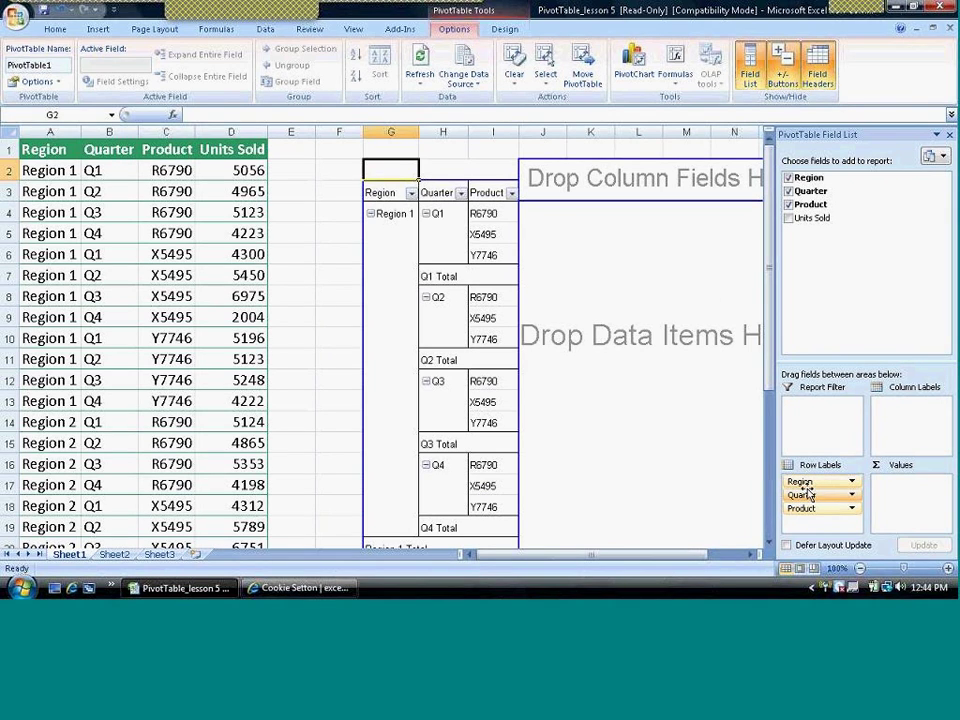
click(789, 219)
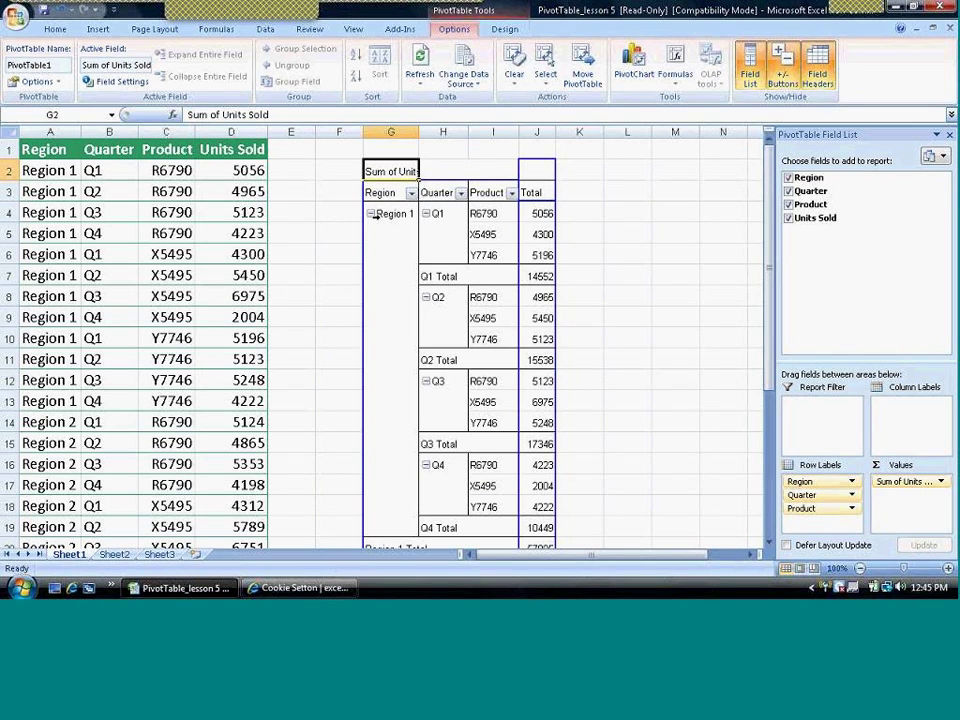
Step: Collapse the product details under quarters Q1, Q2, Q3 and Q4 in the PivotTable
click(426, 214)
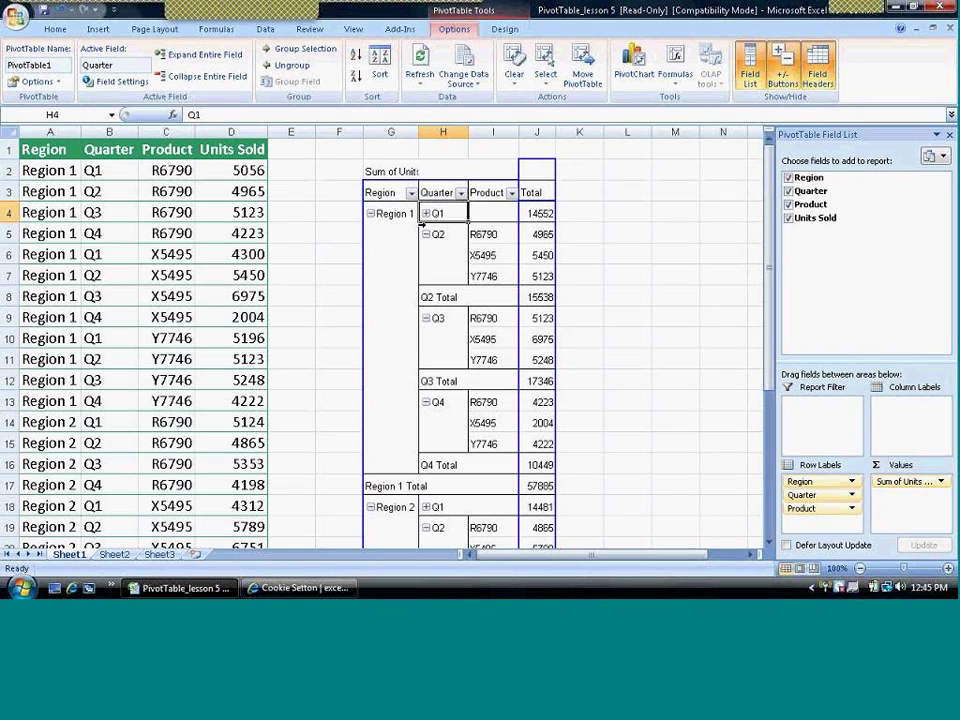
click(427, 236)
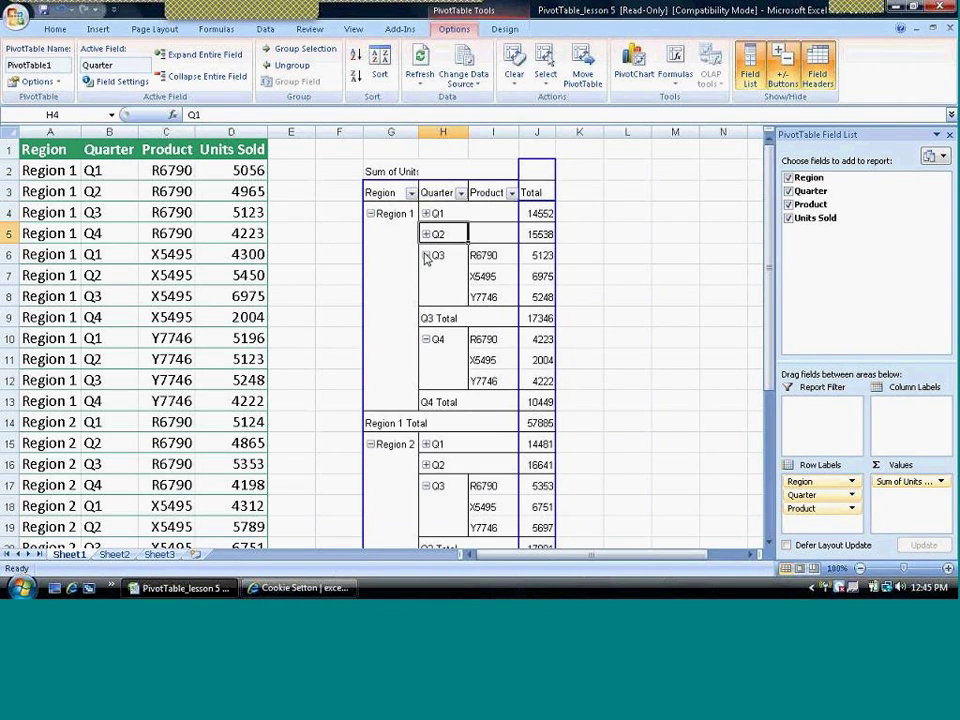
click(427, 256)
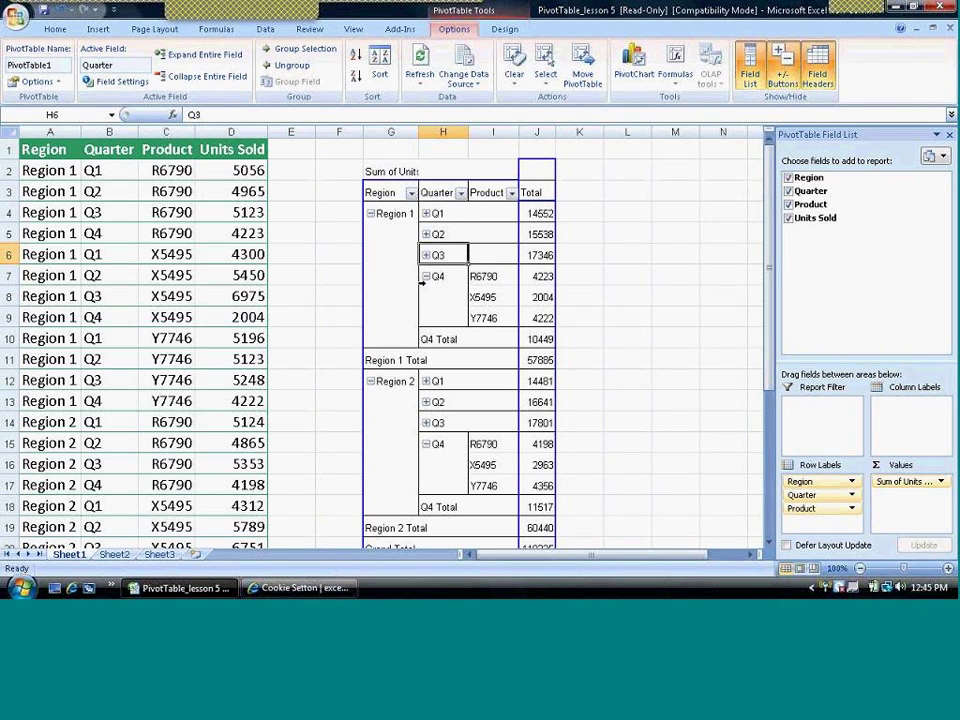
click(426, 277)
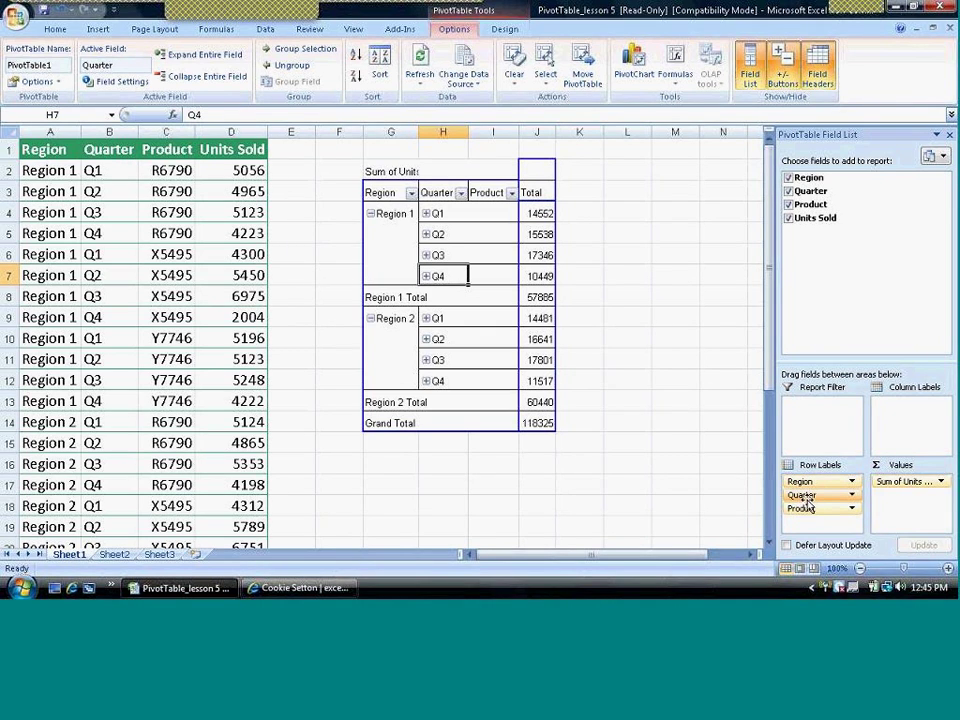
Step: Place Quarter above Region in the row labels, and expand Q1 with Region 1 and Region 2 collapsed
drag(808, 498, 806, 485)
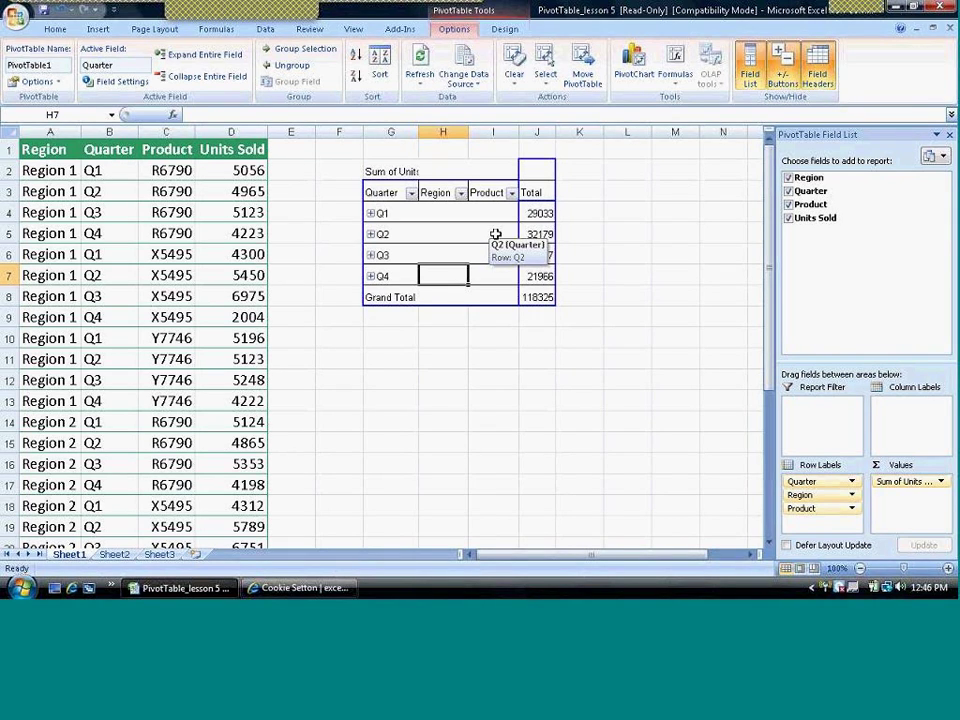
click(370, 213)
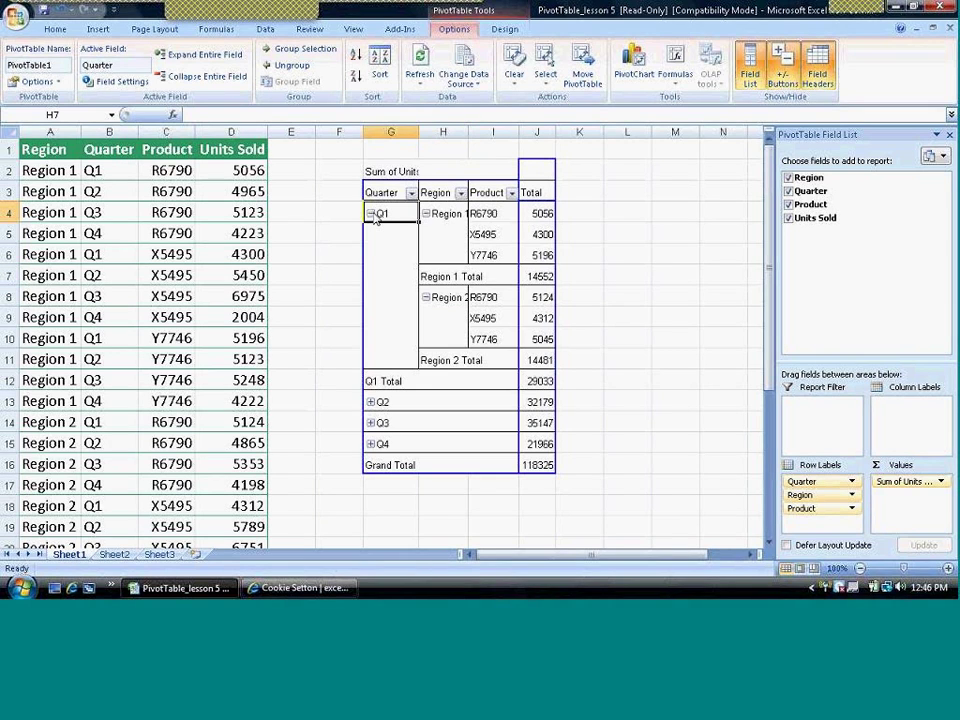
click(370, 213)
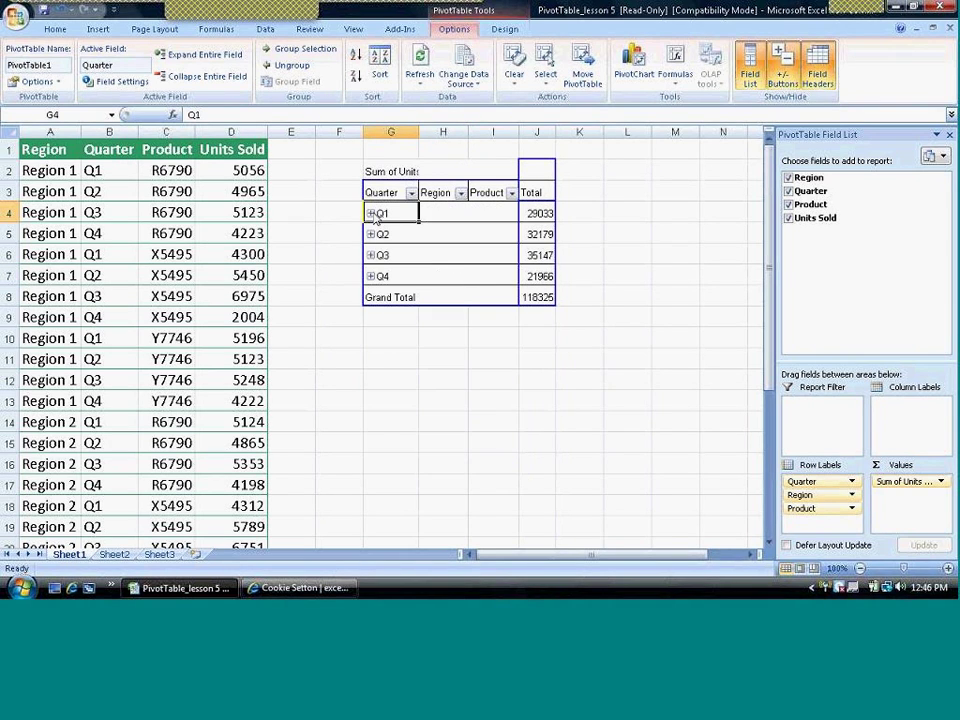
click(370, 213)
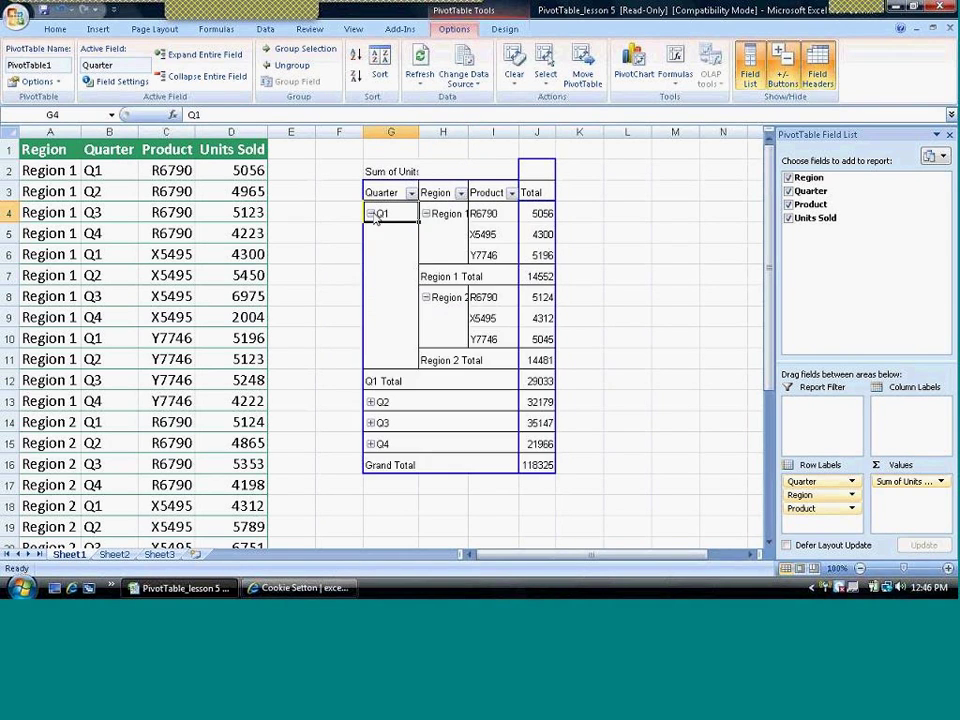
click(426, 213)
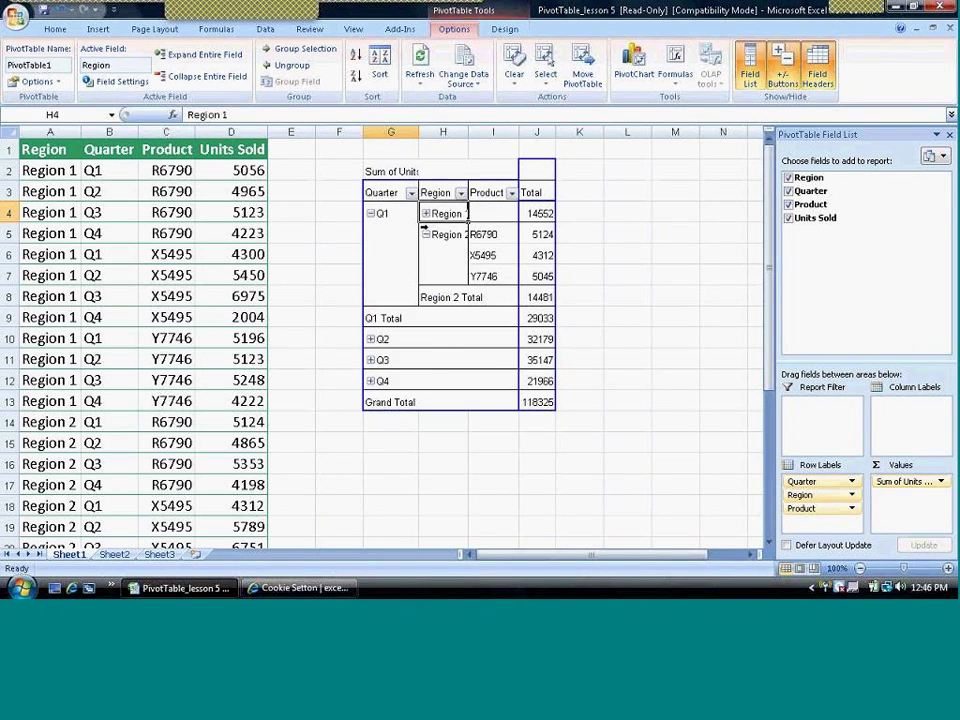
click(425, 234)
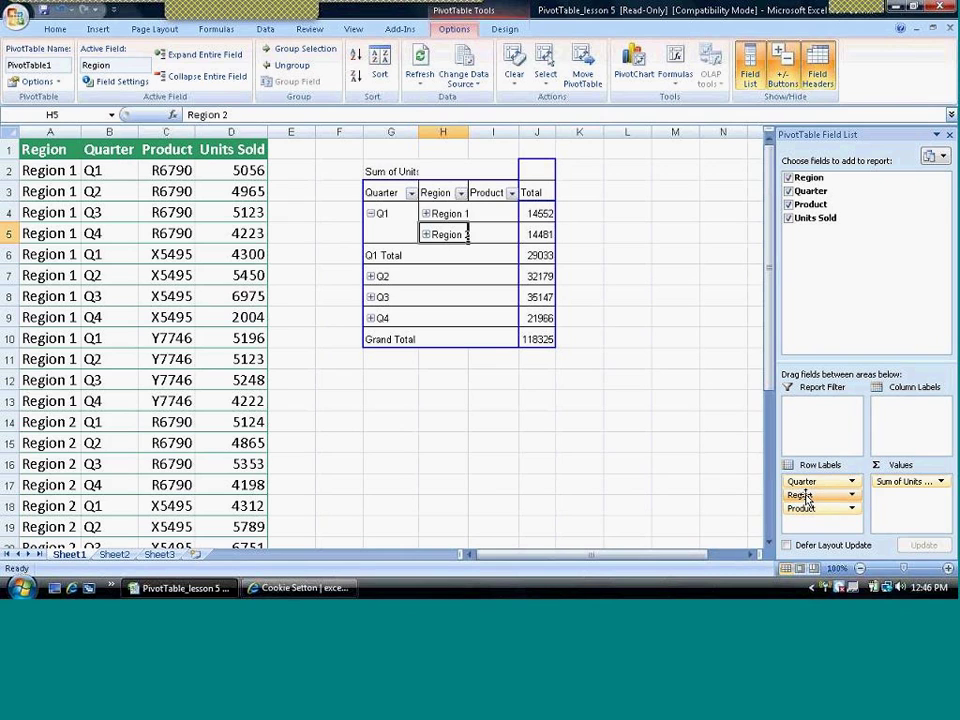
Step: Move Region to the report filter set to Region 1, and collapse Q1's product rows
drag(807, 497, 807, 414)
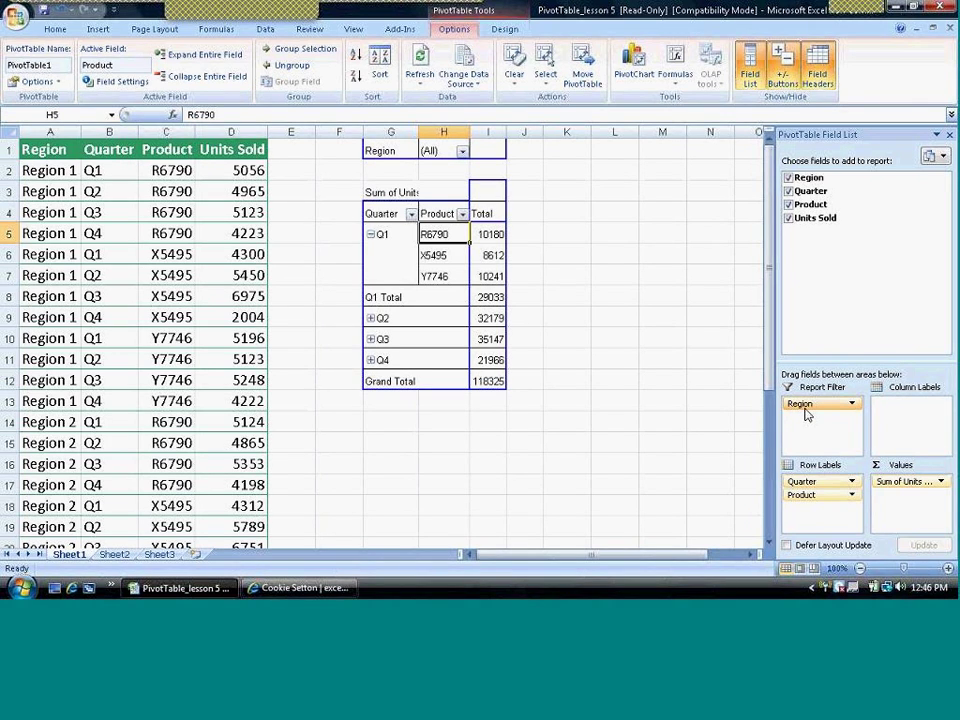
click(463, 152)
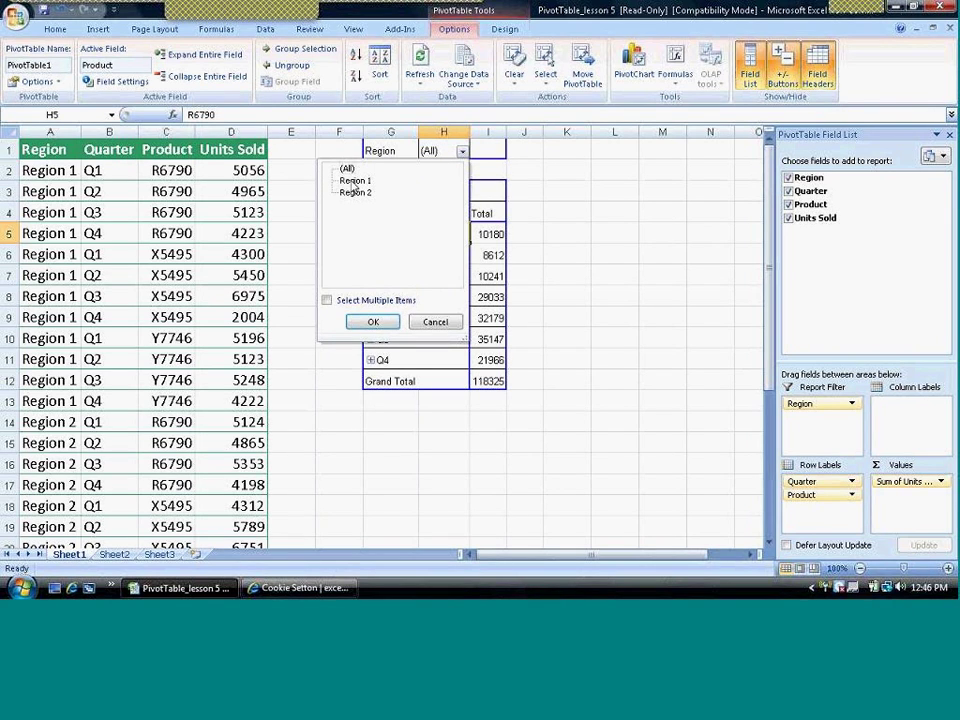
click(373, 323)
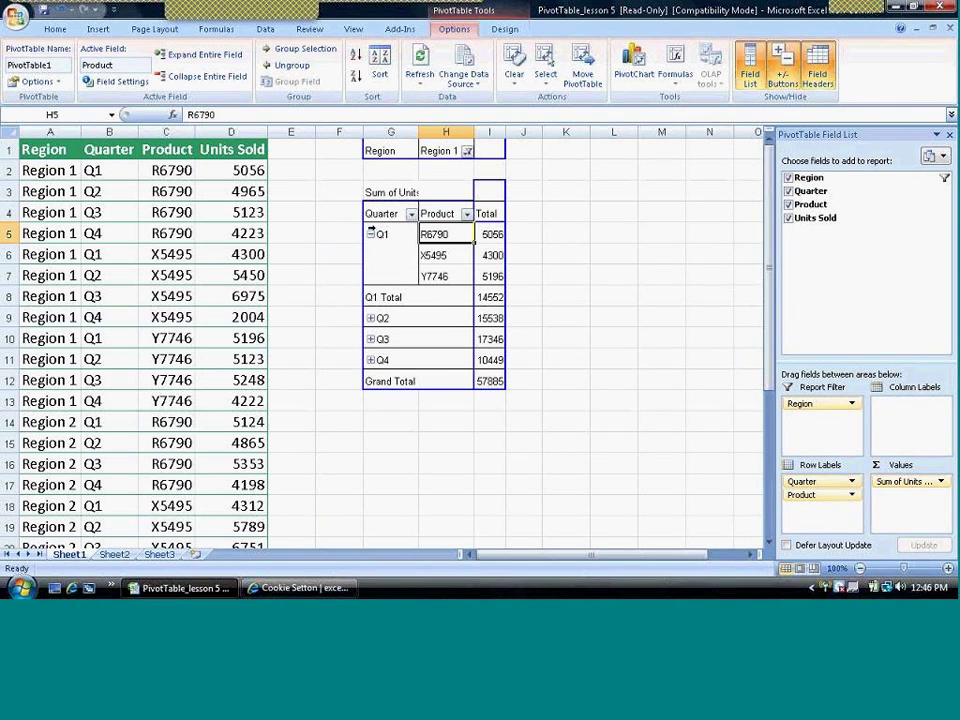
click(370, 233)
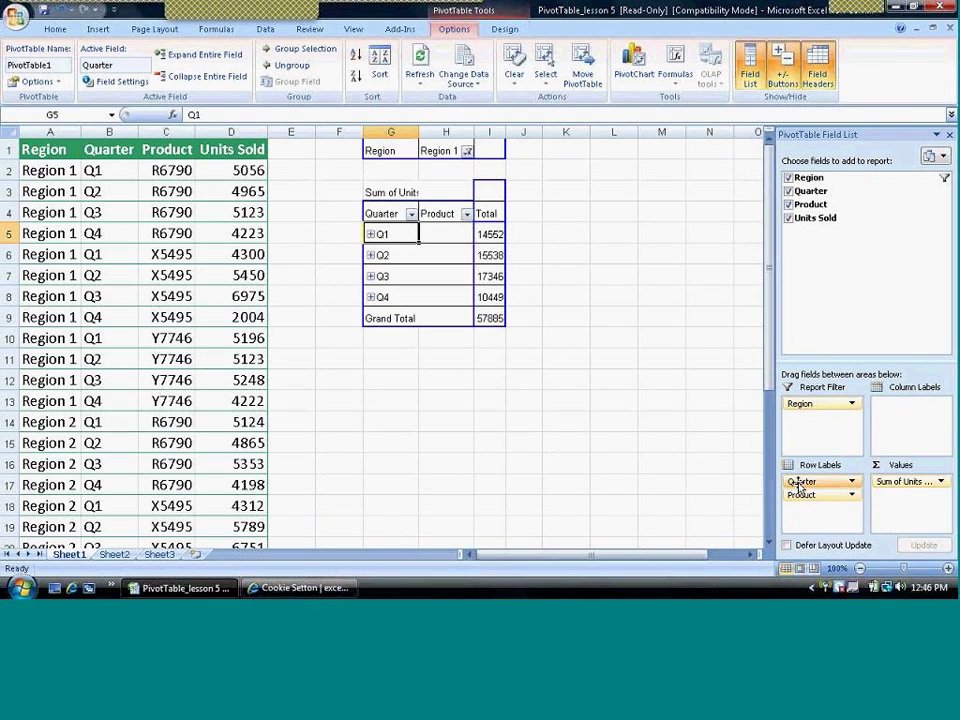
Step: Place Product above Quarter in the row labels, and move Quarter to the column labels
drag(800, 485, 801, 518)
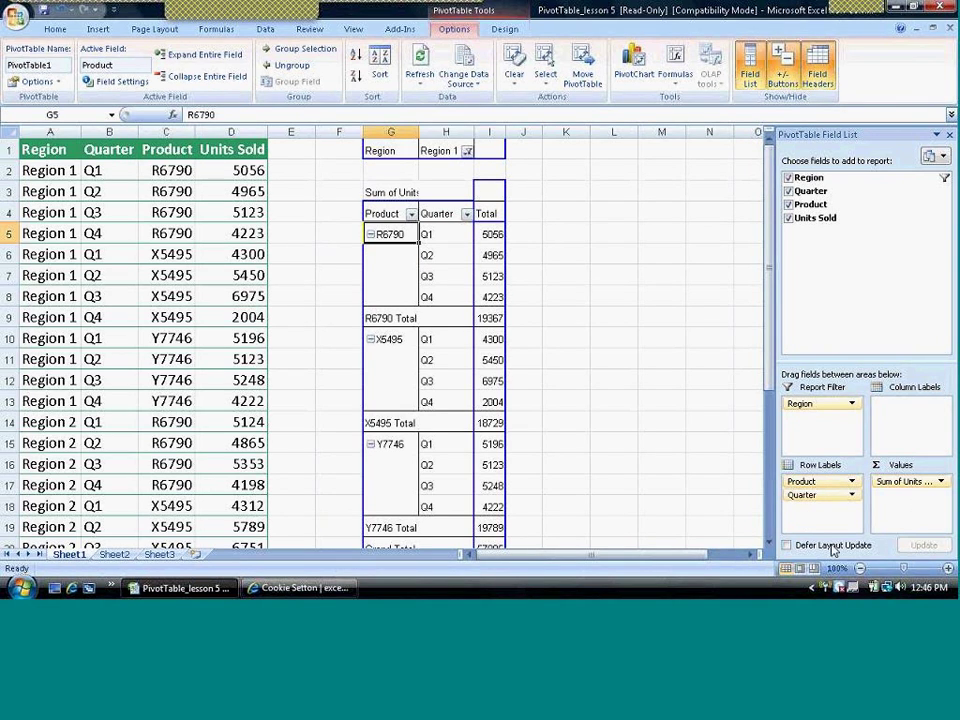
drag(797, 496, 900, 420)
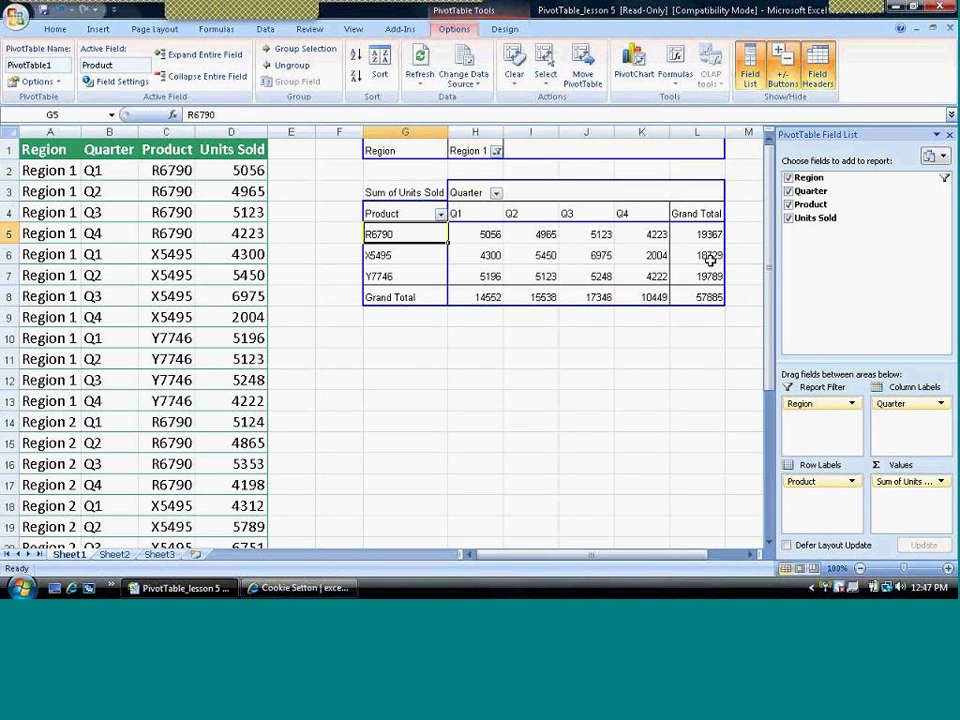
mouse_move(709, 258)
mouse_move(520, 255)
click(112, 555)
click(72, 557)
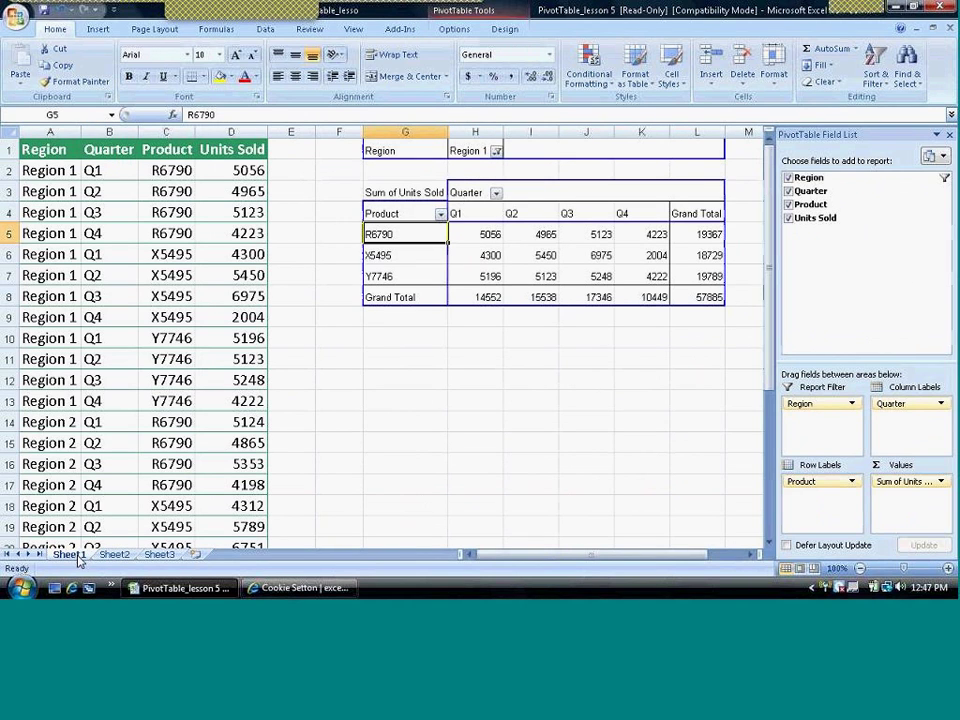